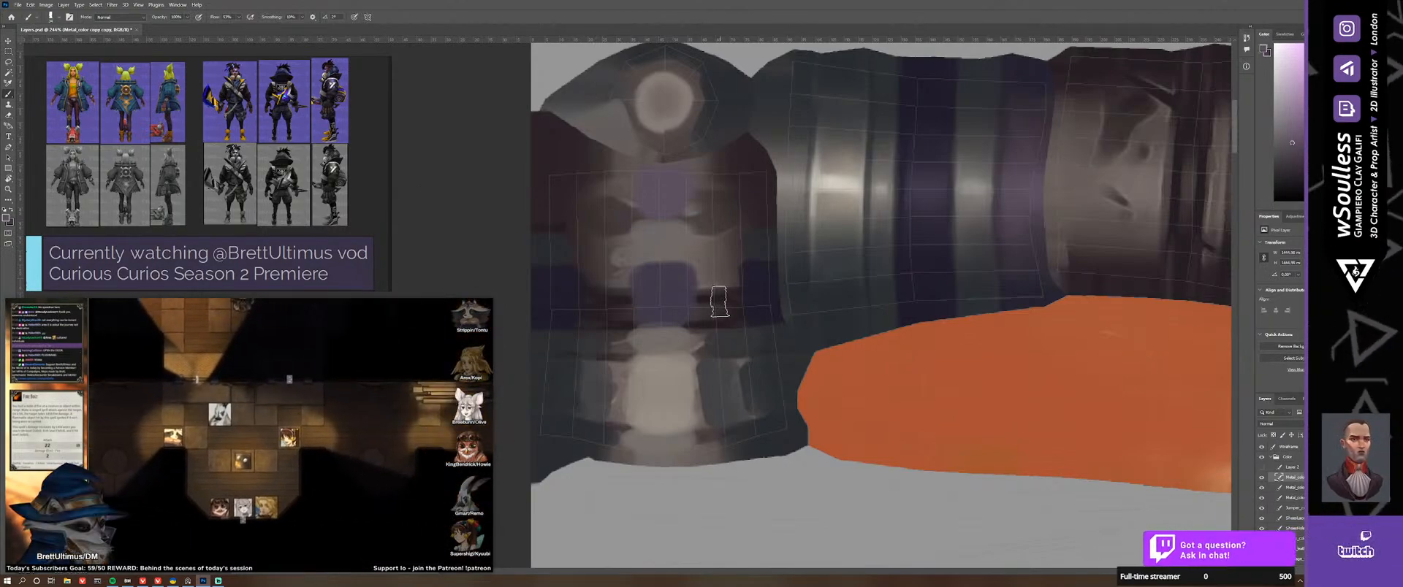
# Step: Paint a dark purple band across the middle of the left metal piece, using purples sampled from the neighbouring striped cylinder
pyautogui.press('alt')
pyautogui.keyDown('alt'); pyautogui.click(920, 268); pyautogui.keyUp('alt')
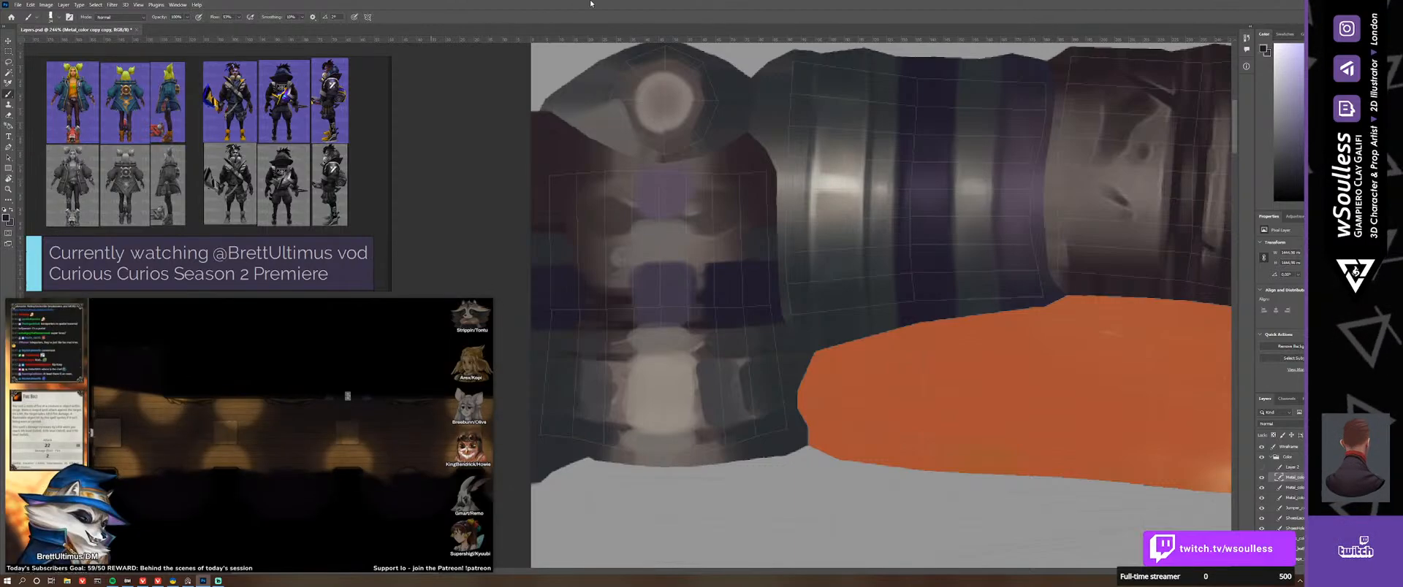
pyautogui.press('z')
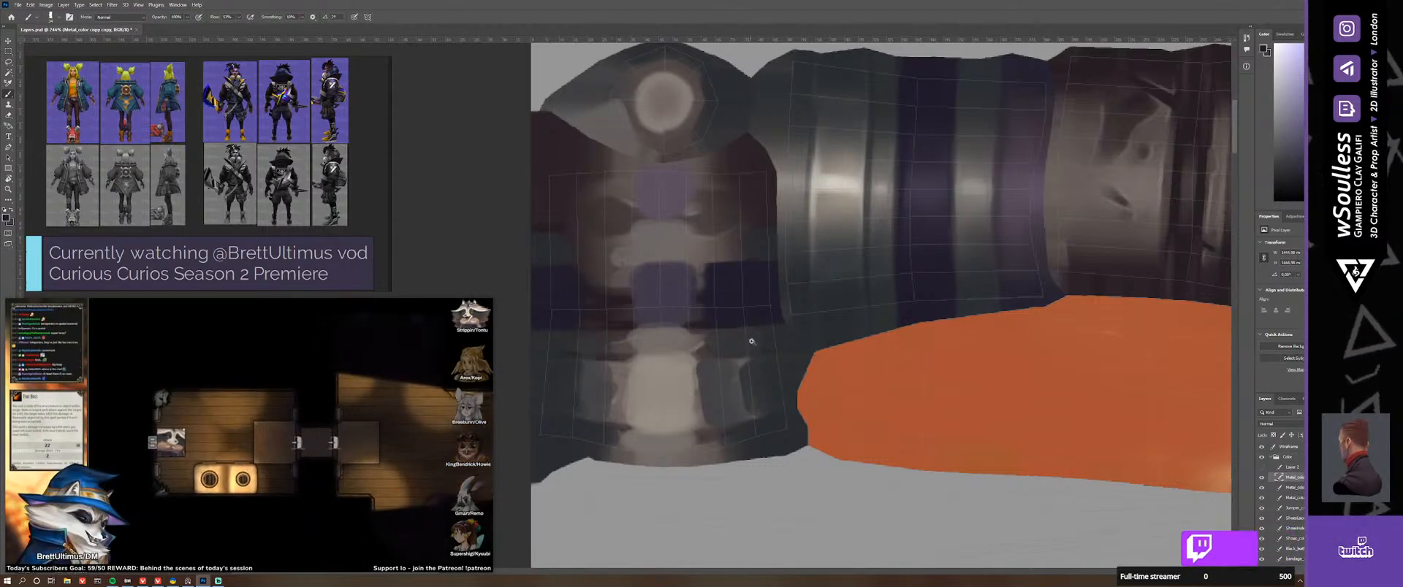
pyautogui.moveTo(732, 310); pyautogui.dragTo(839, 190)
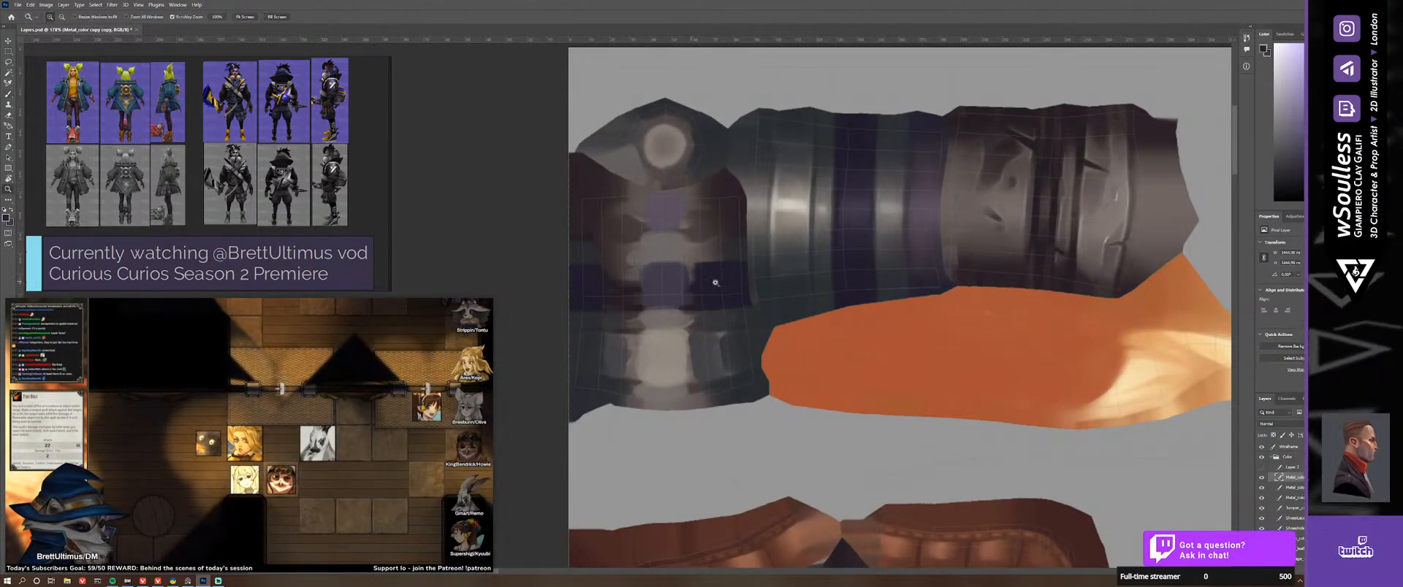
pyautogui.moveTo(716, 282); pyautogui.dragTo(724, 281)
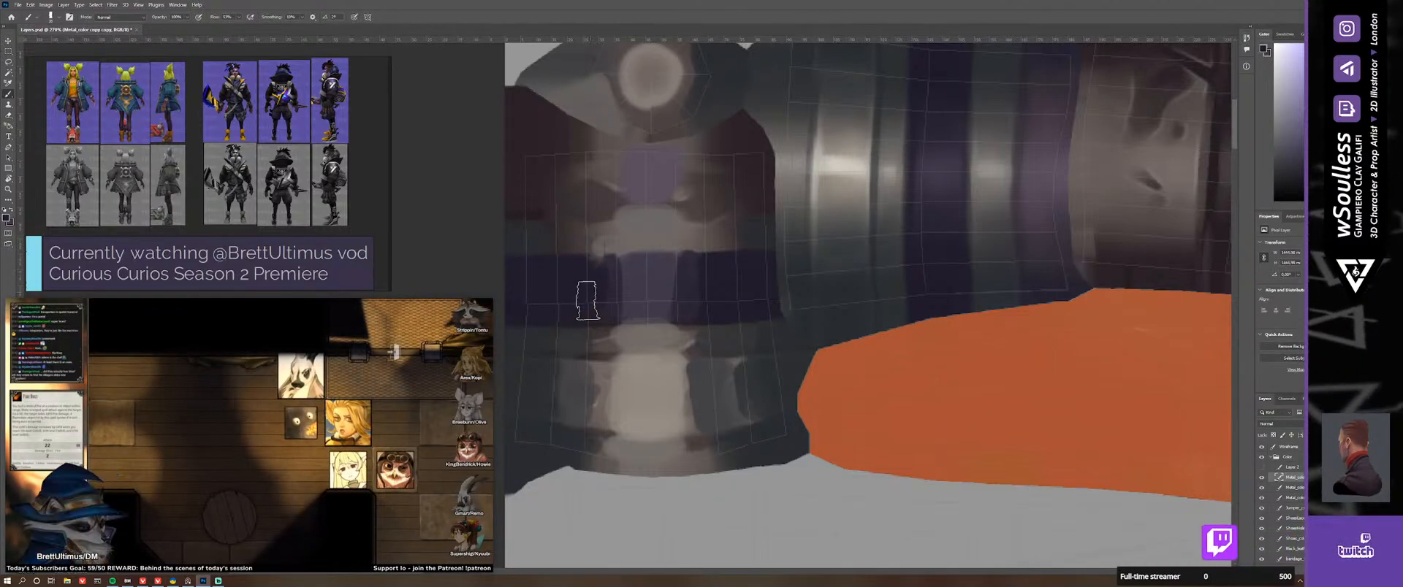
pyautogui.keyDown('alt'); pyautogui.moveTo(695, 263); pyautogui.dragTo(892, 230); pyautogui.keyUp('alt')
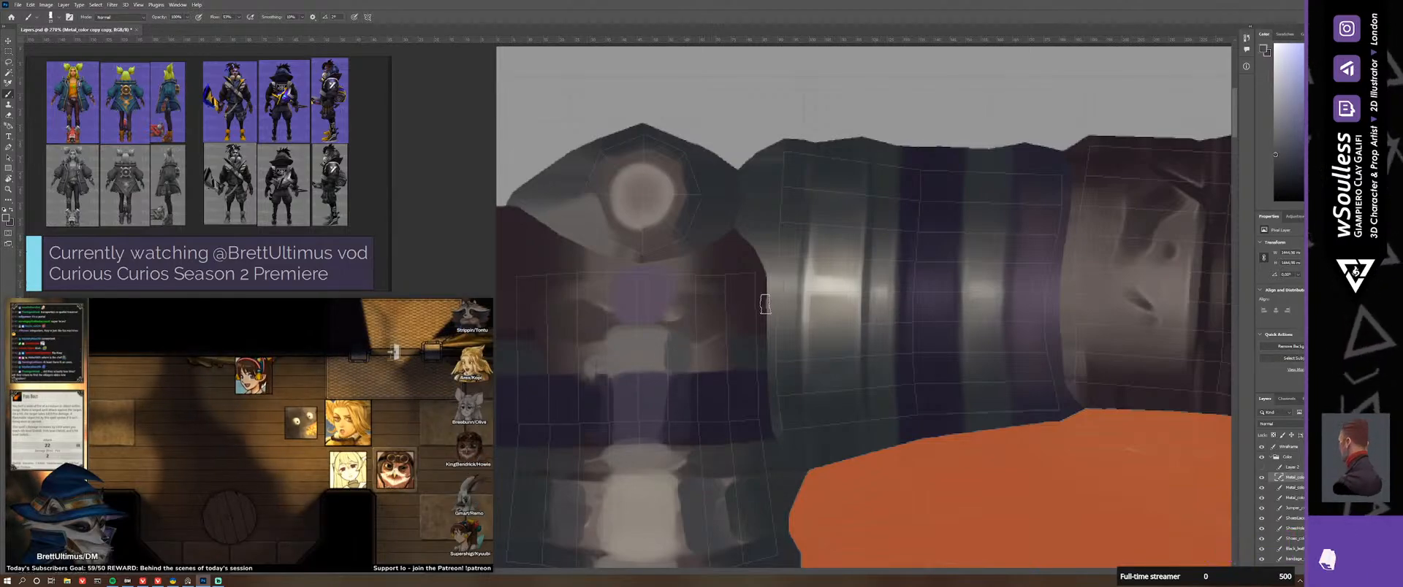
# Step: Paint a grey-teal stripe directly above the dark purple band, using a grey sampled from the neighbouring cylinder and a resized brush
pyautogui.keyDown('alt'); pyautogui.click(894, 192); pyautogui.keyUp('alt')
pyautogui.keyDown('alt'); pyautogui.moveTo(691, 358); pyautogui.dragTo(691, 359, button='right'); pyautogui.keyUp('alt')
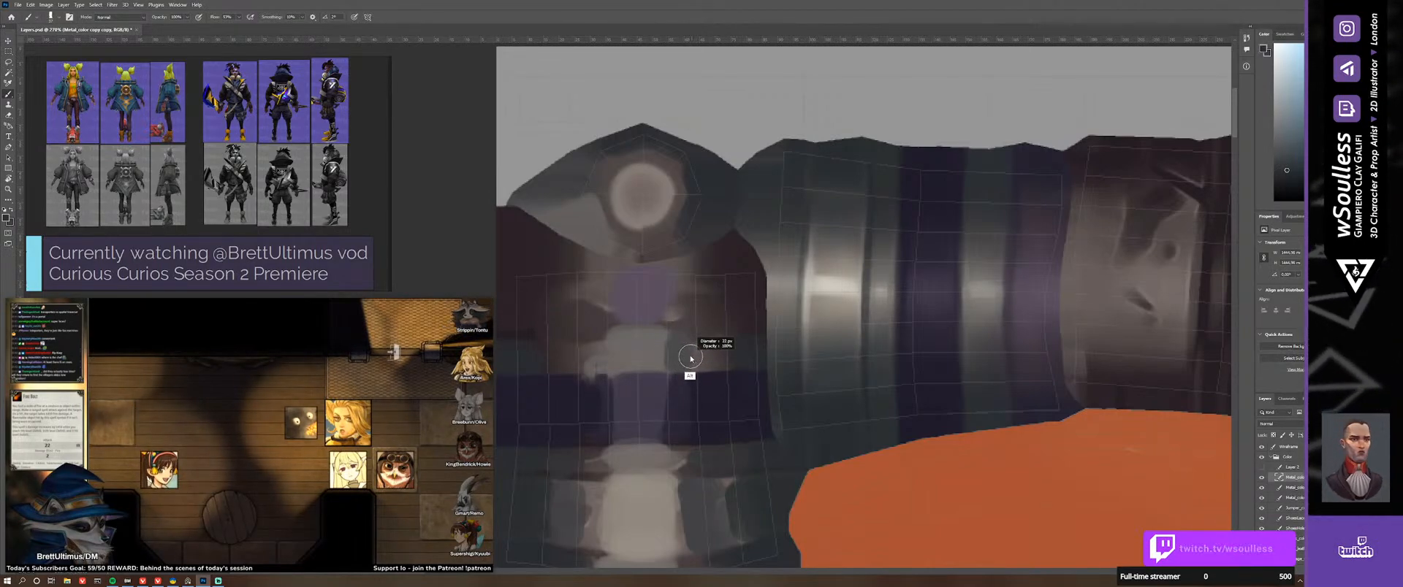
pyautogui.moveTo(697, 356)
pyautogui.mouseDown()
pyautogui.moveTo(714, 362)
pyautogui.moveTo(700, 344)
pyautogui.mouseUp()
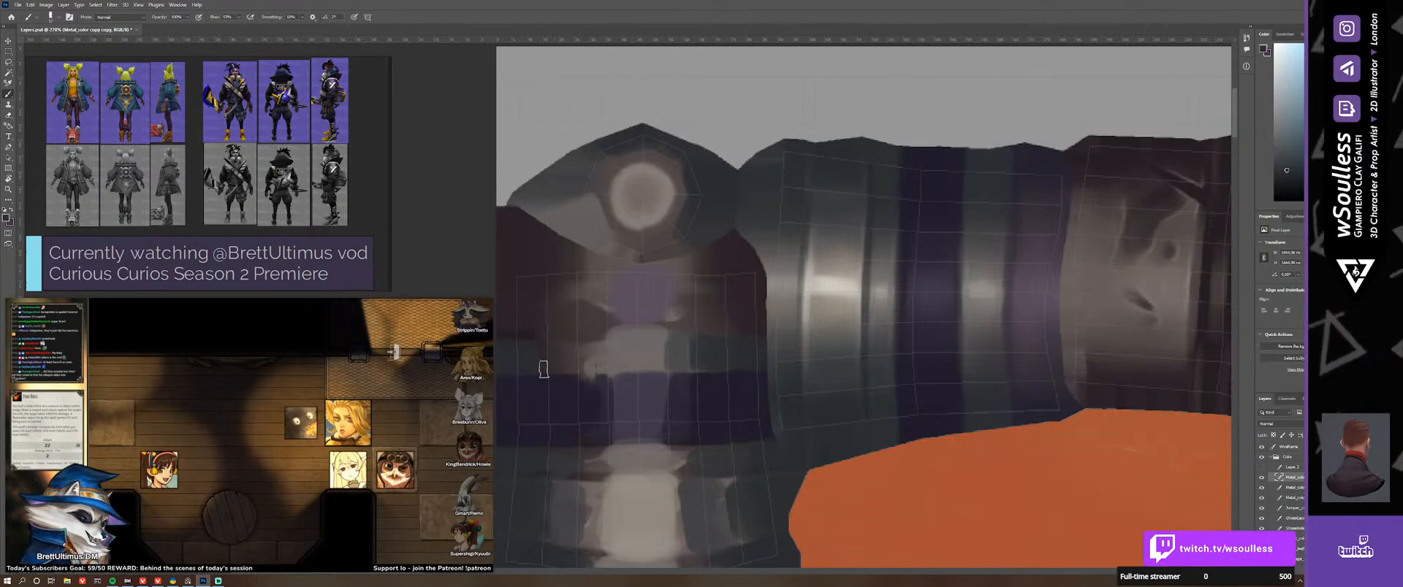
pyautogui.keyDown('alt'); pyautogui.moveTo(548, 364); pyautogui.dragTo(548, 361, button='right'); pyautogui.keyUp('alt')
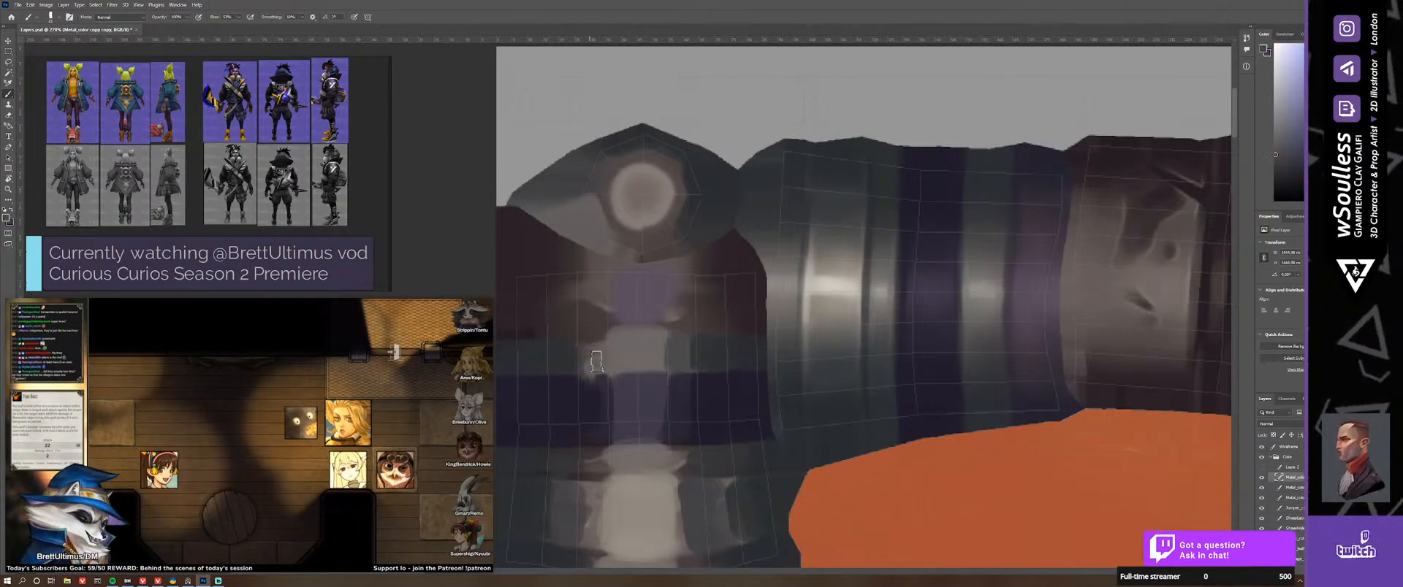
pyautogui.scroll(-2, 602, 374)
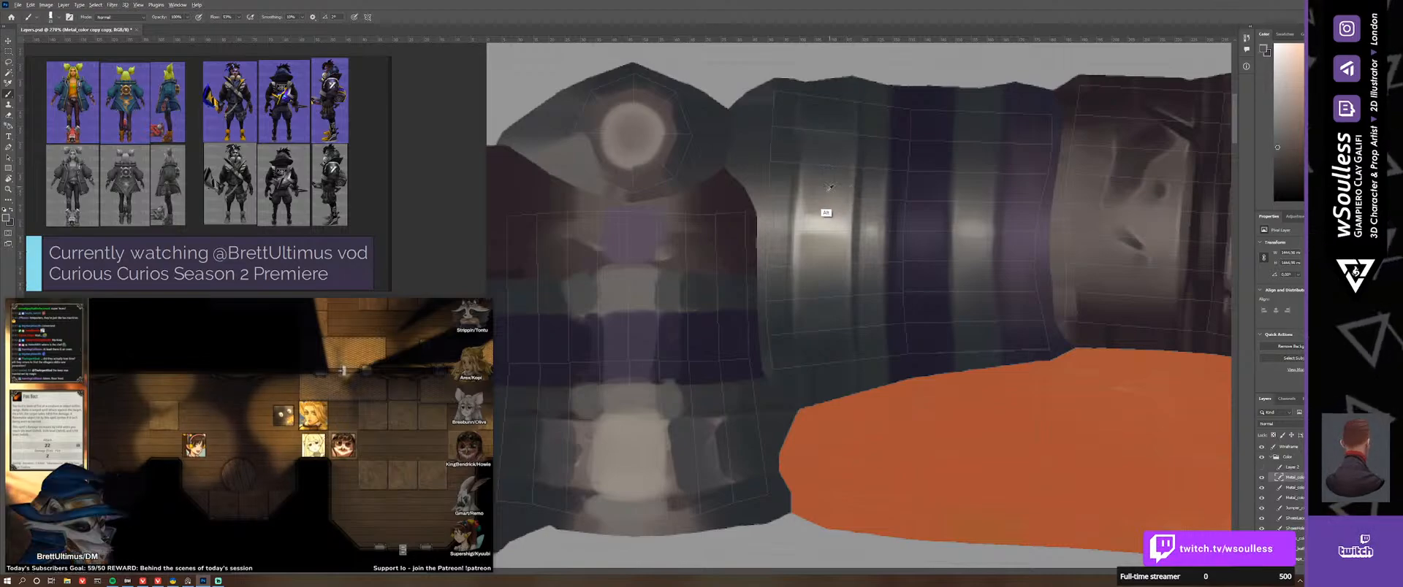
# Step: Paint grey mid-tones and shadows beside the light highlight below the purple band, sampling tones from the neighbouring cylinder's metal
pyautogui.keyDown('alt'); pyautogui.click(559, 437); pyautogui.keyUp('alt')
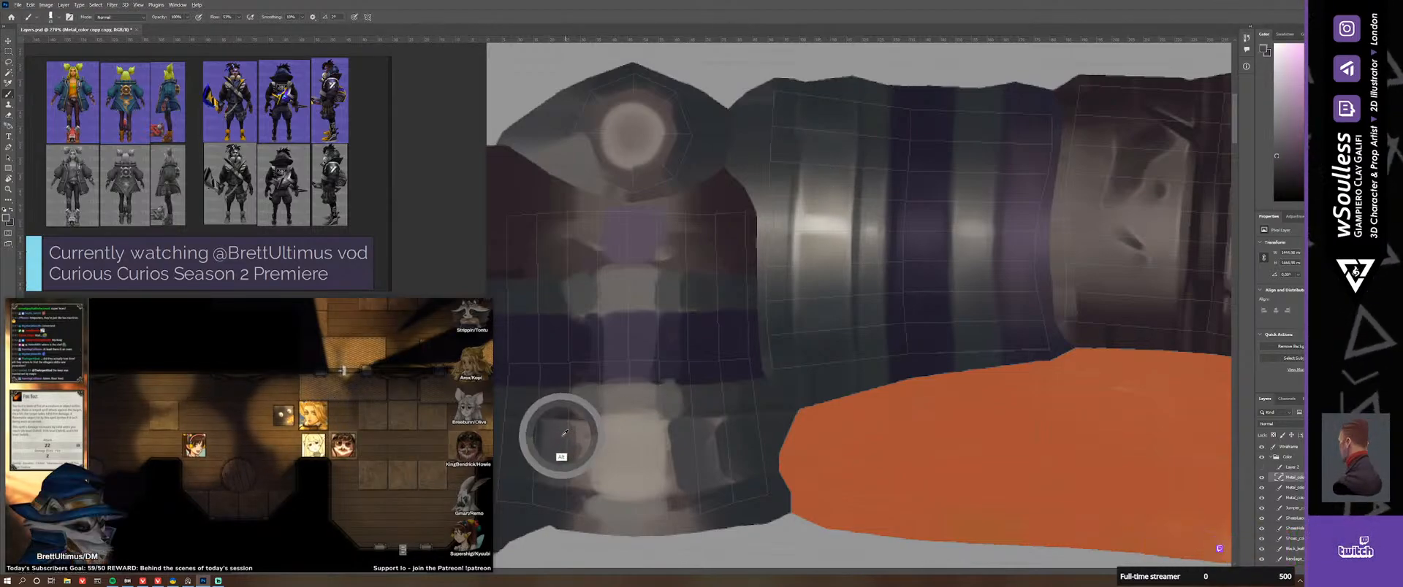
pyautogui.keyDown('alt'); pyautogui.click(824, 189); pyautogui.keyUp('alt')
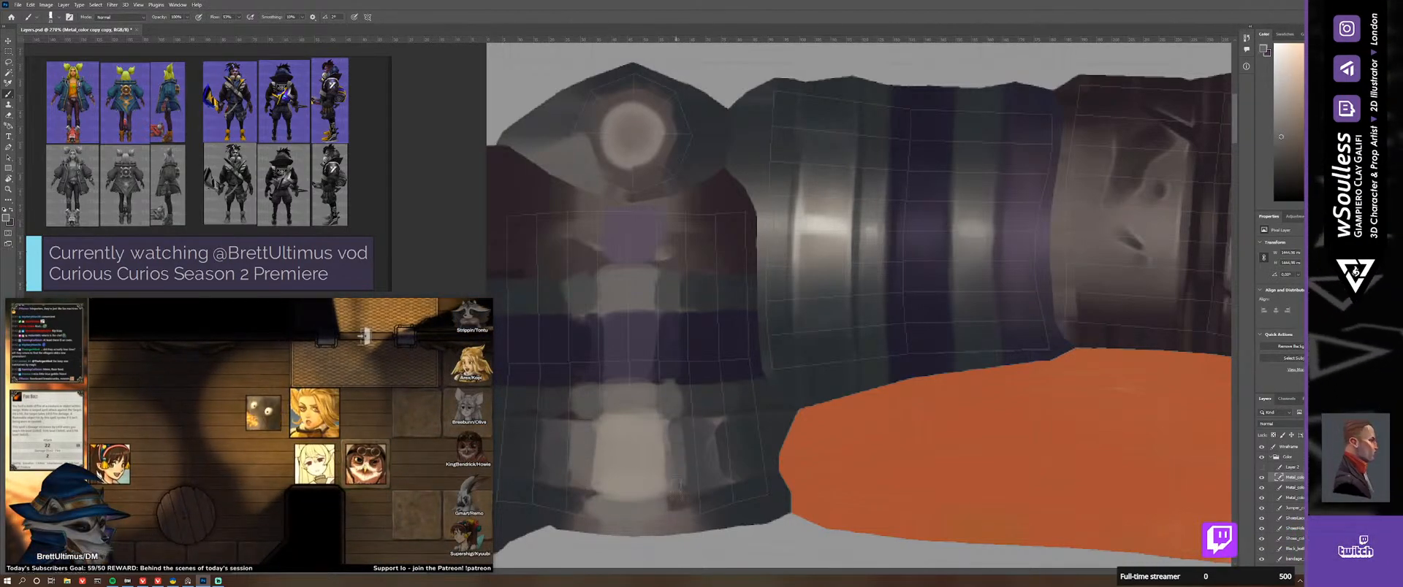
pyautogui.keyDown('alt'); pyautogui.click(837, 176); pyautogui.keyUp('alt')
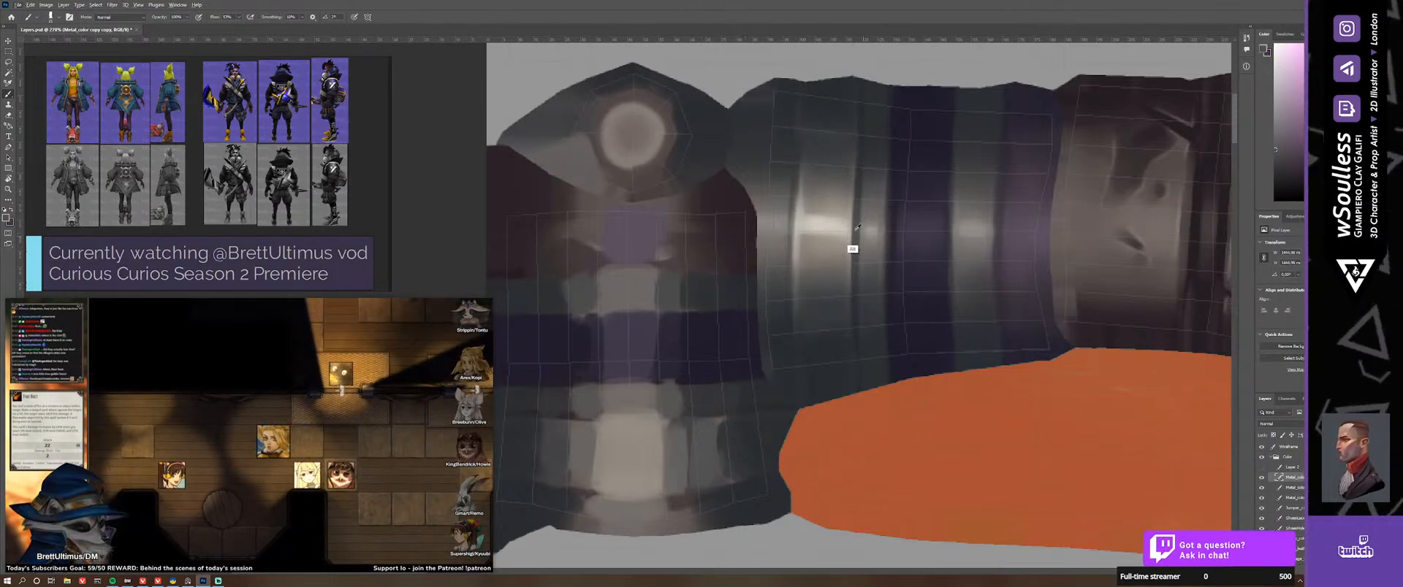
pyautogui.keyDown('alt'); pyautogui.click(786, 184); pyautogui.keyUp('alt')
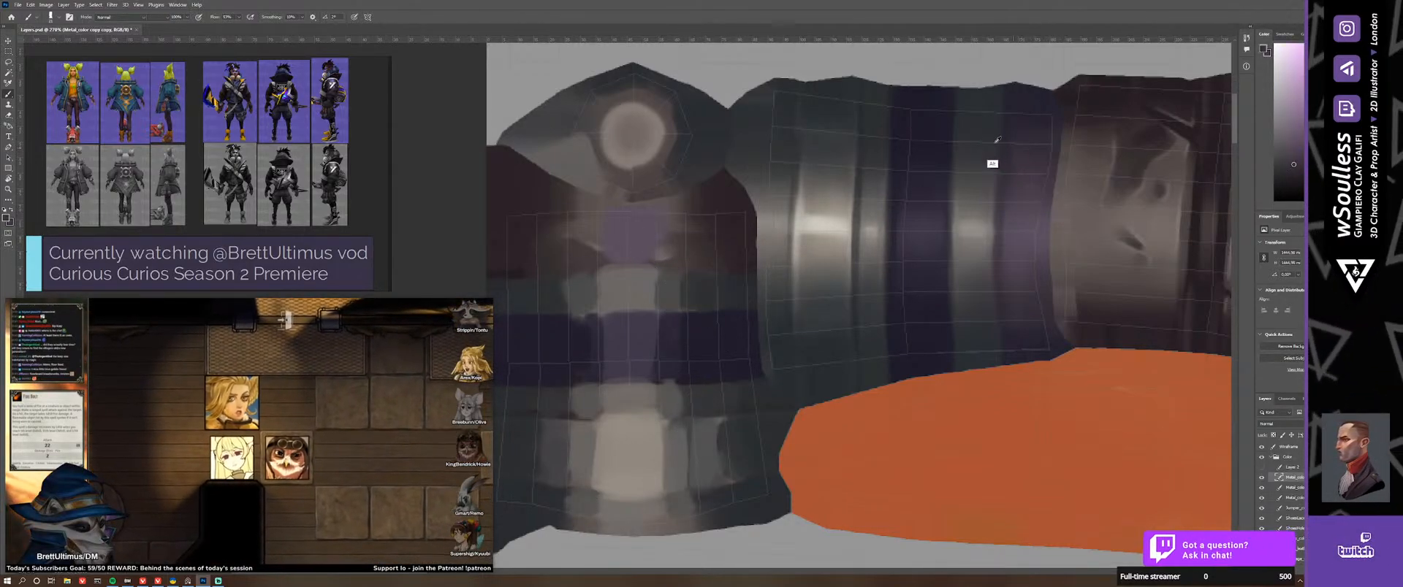
# Step: Paint an upper dark purple band on the left metal piece, and blend the piece's stripes and highlights with the Mixer Brush
pyautogui.keyDown('alt'); pyautogui.click(697, 242); pyautogui.keyUp('alt')
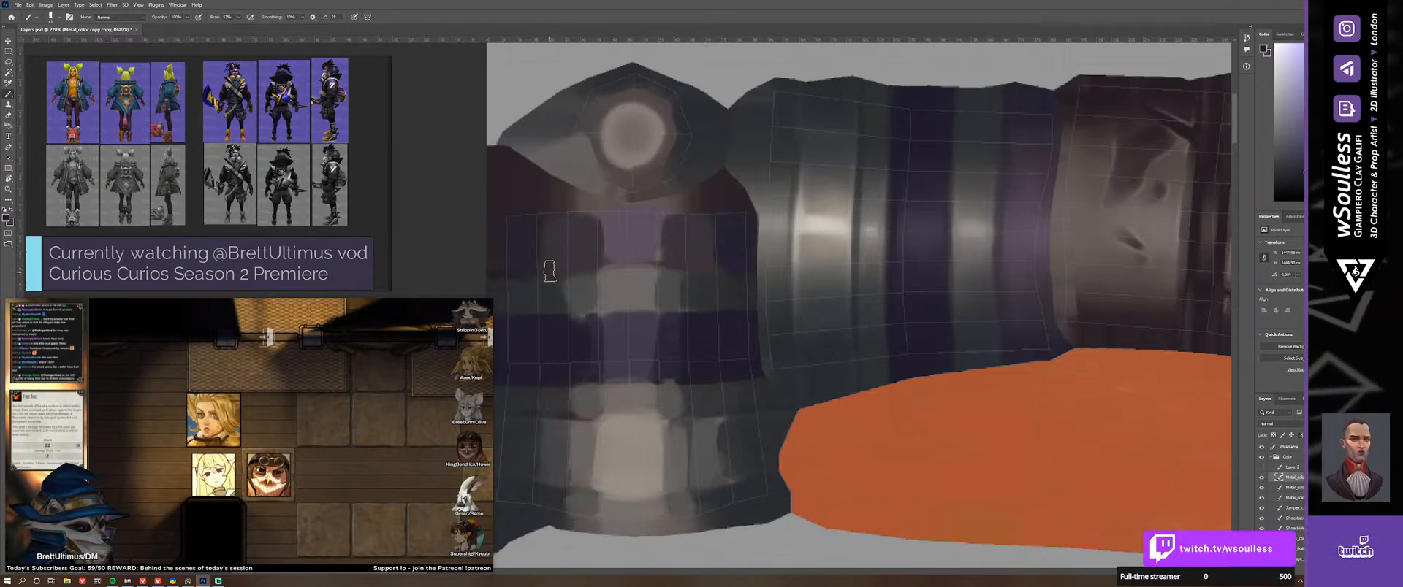
pyautogui.hotkey('shift', 'b')
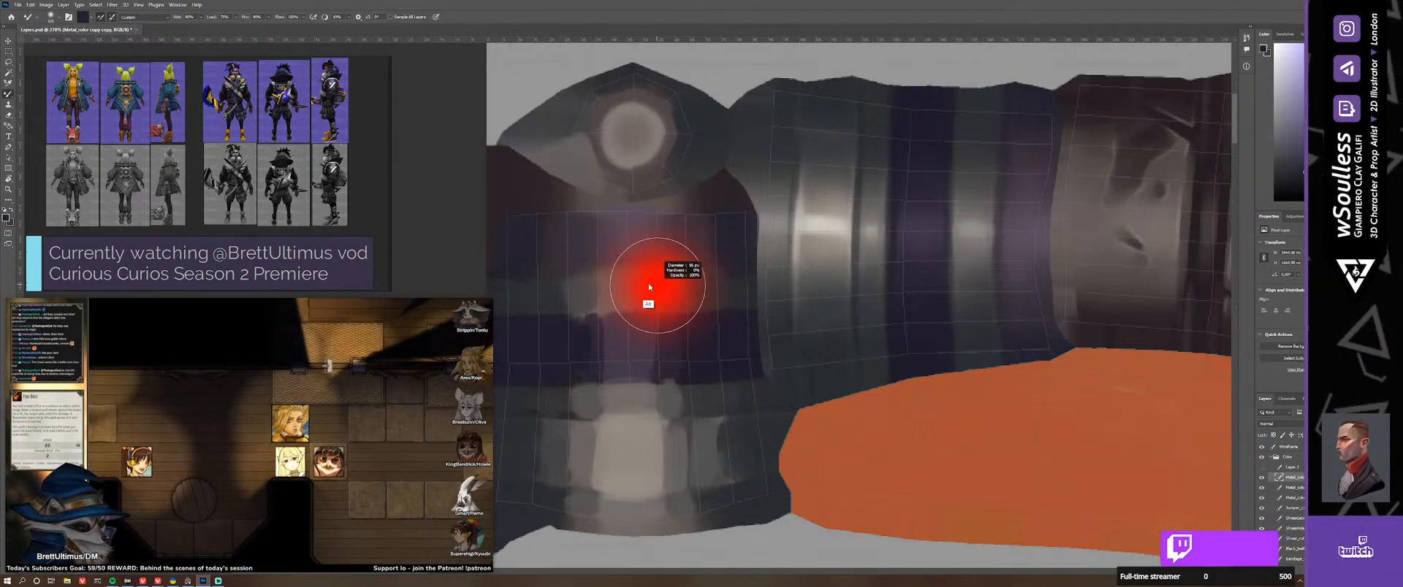
pyautogui.keyDown('alt'); pyautogui.moveTo(648, 287); pyautogui.dragTo(589, 290, button='right'); pyautogui.keyUp('alt')
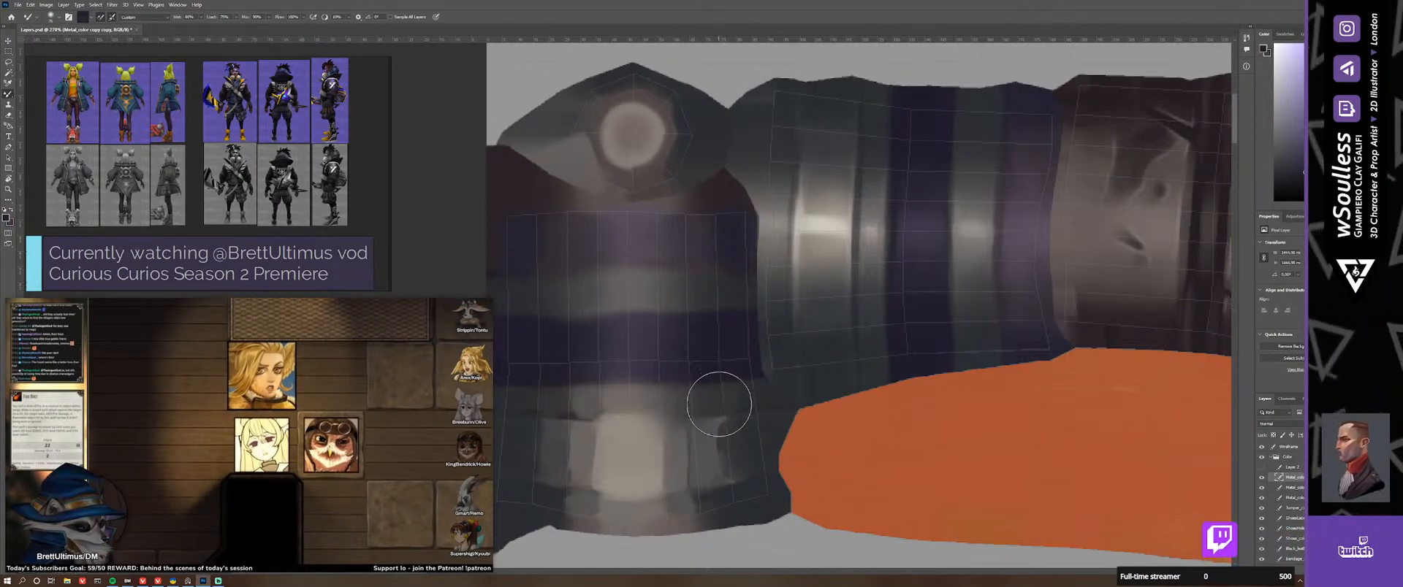
pyautogui.moveTo(593, 411)
pyautogui.keyDown('alt'); pyautogui.mouseDown(button='right')
pyautogui.moveTo(582, 394)
pyautogui.moveTo(602, 402)
pyautogui.mouseUp(button='right'); pyautogui.keyUp('alt')
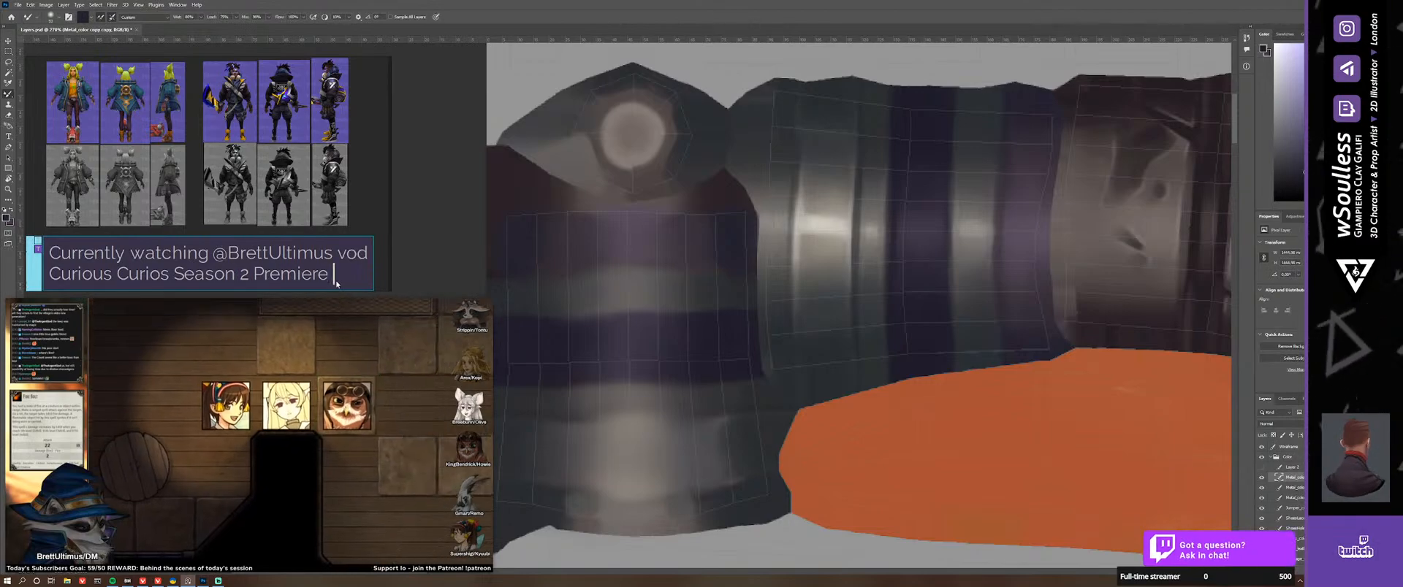
# Step: Add "(D&D session)" to the end of the note about the vod on the reference board
pyautogui.write('(D')
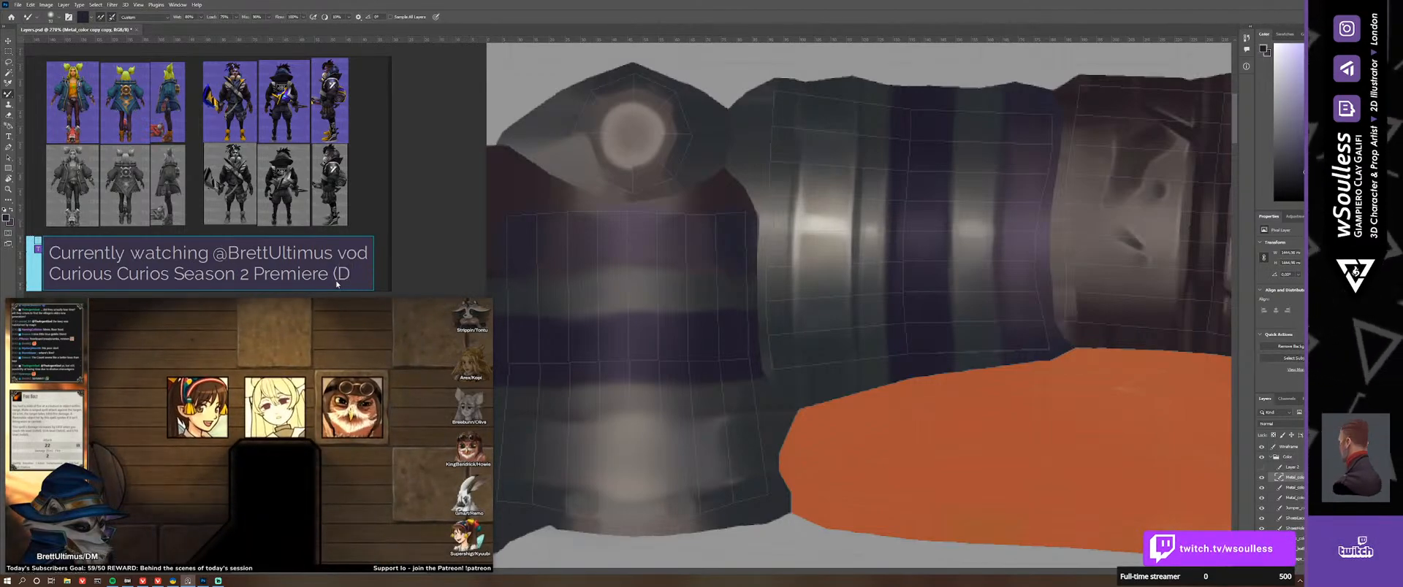
pyautogui.write('&D ')
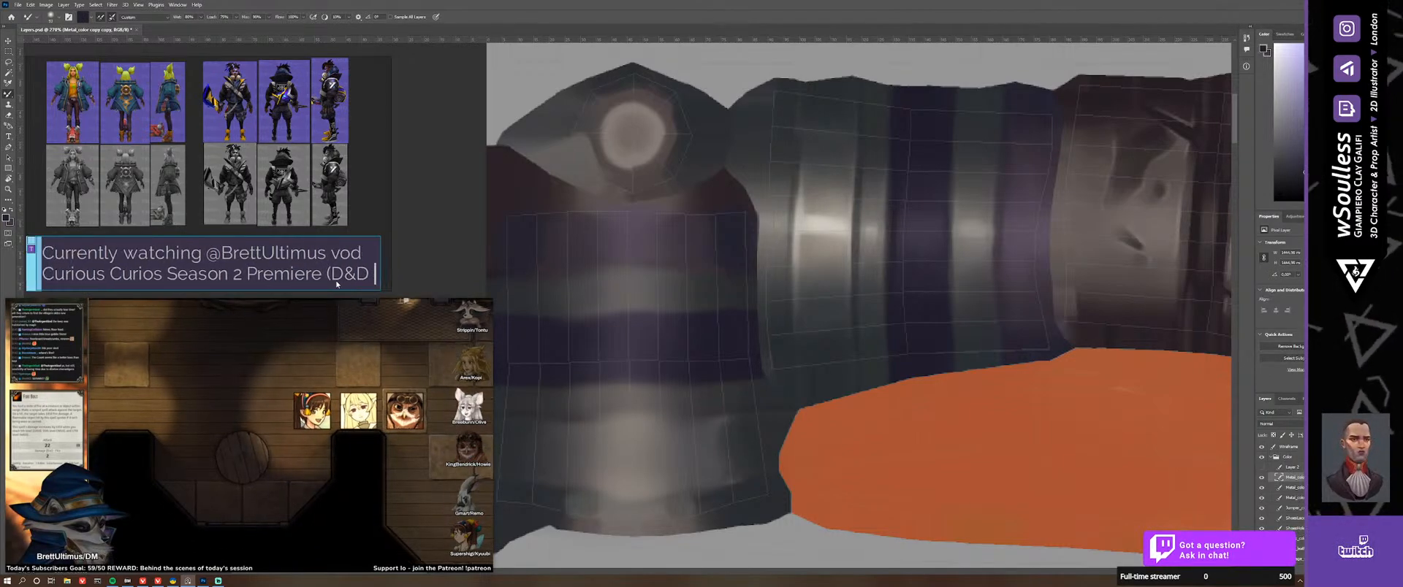
pyautogui.write('sesion')
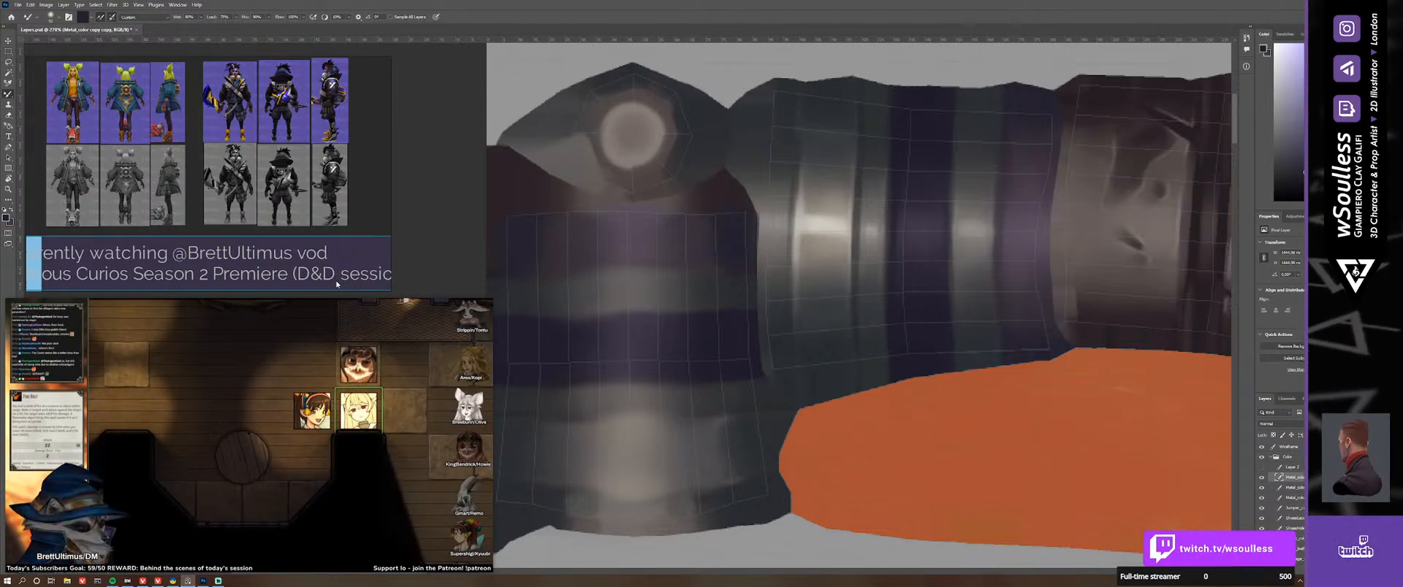
pyautogui.click(302, 282)
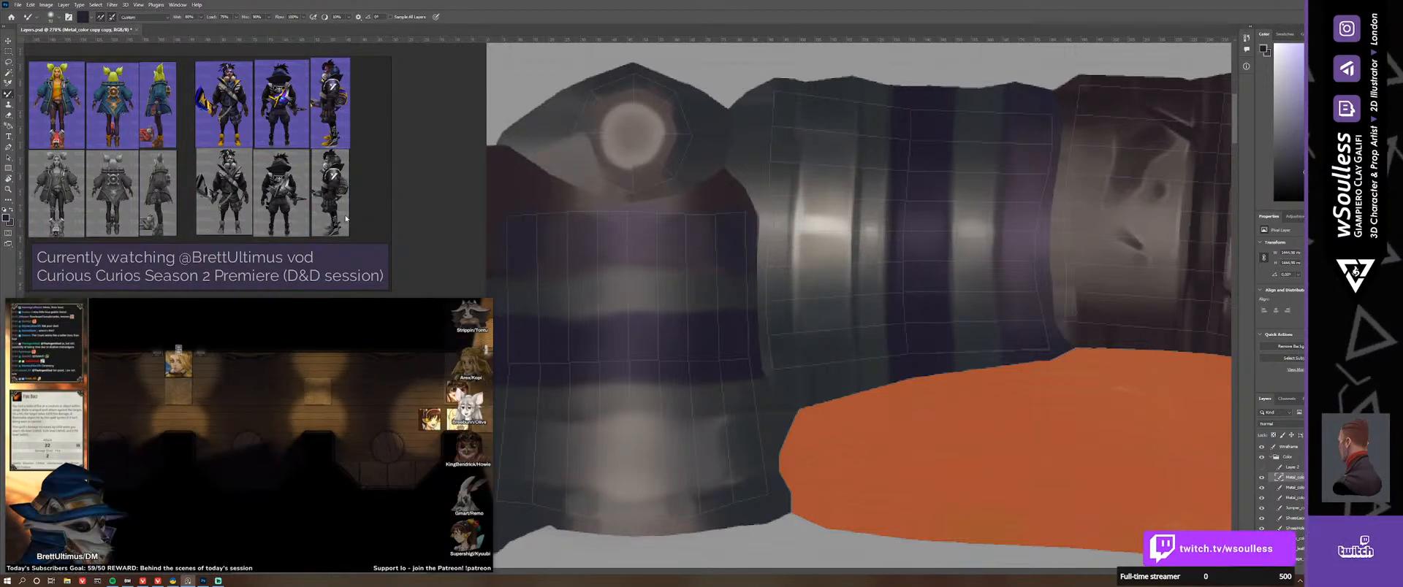
# Step: Widen the reference board and paste the light-blue character illustration beside the existing character sheets
pyautogui.moveTo(472, 201); pyautogui.dragTo(489, 201)
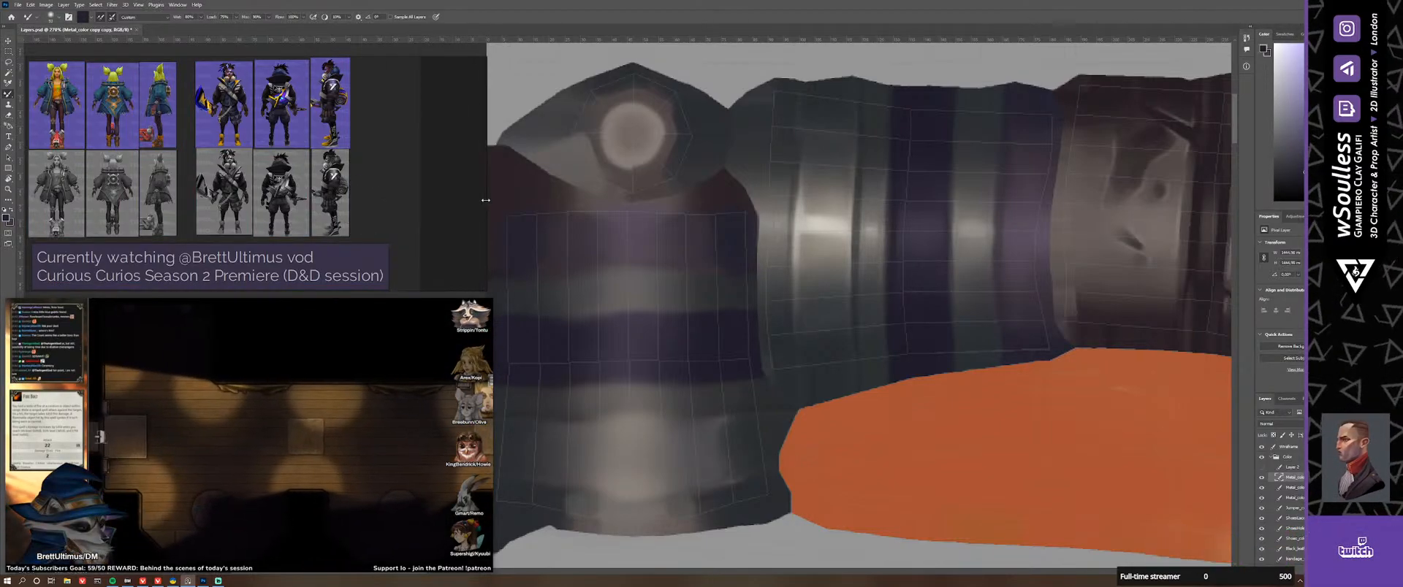
pyautogui.scroll(-2, 84, 259)
pyautogui.moveTo(84, 262); pyautogui.dragTo(138, 229, button='middle')
pyautogui.hotkey('ctrl', 'v')
pyautogui.moveTo(221, 195); pyautogui.dragTo(431, 152)
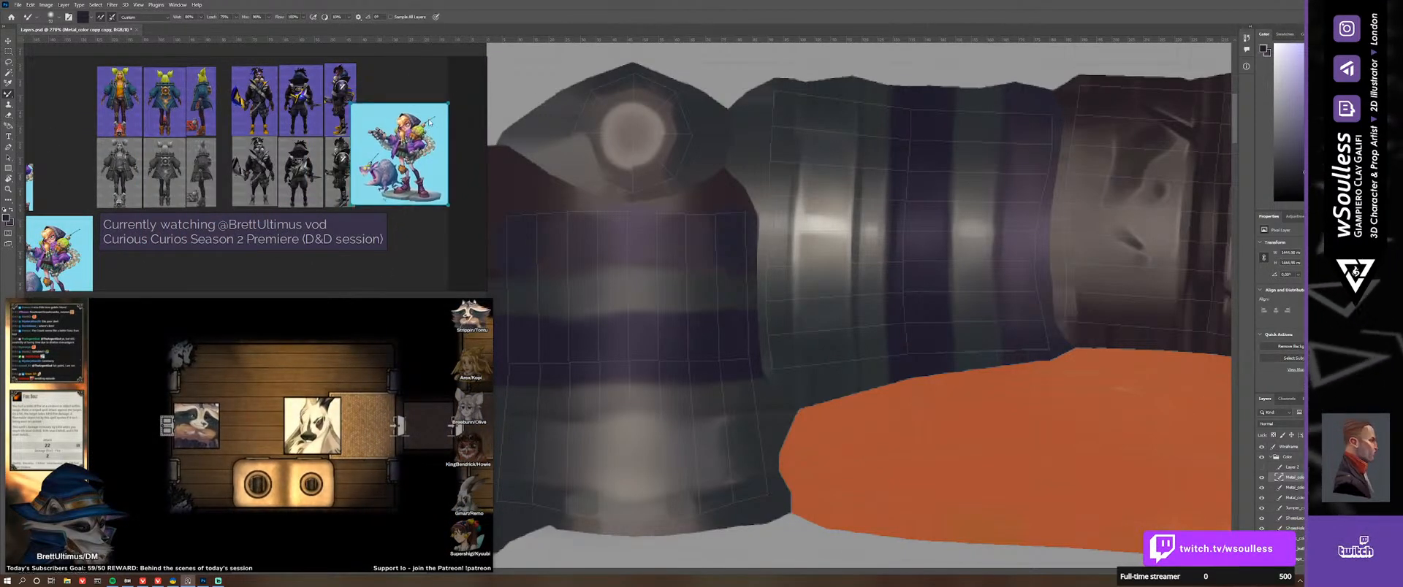
pyautogui.moveTo(365, 205); pyautogui.dragTo(365, 204)
pyautogui.scroll(3, 395, 191)
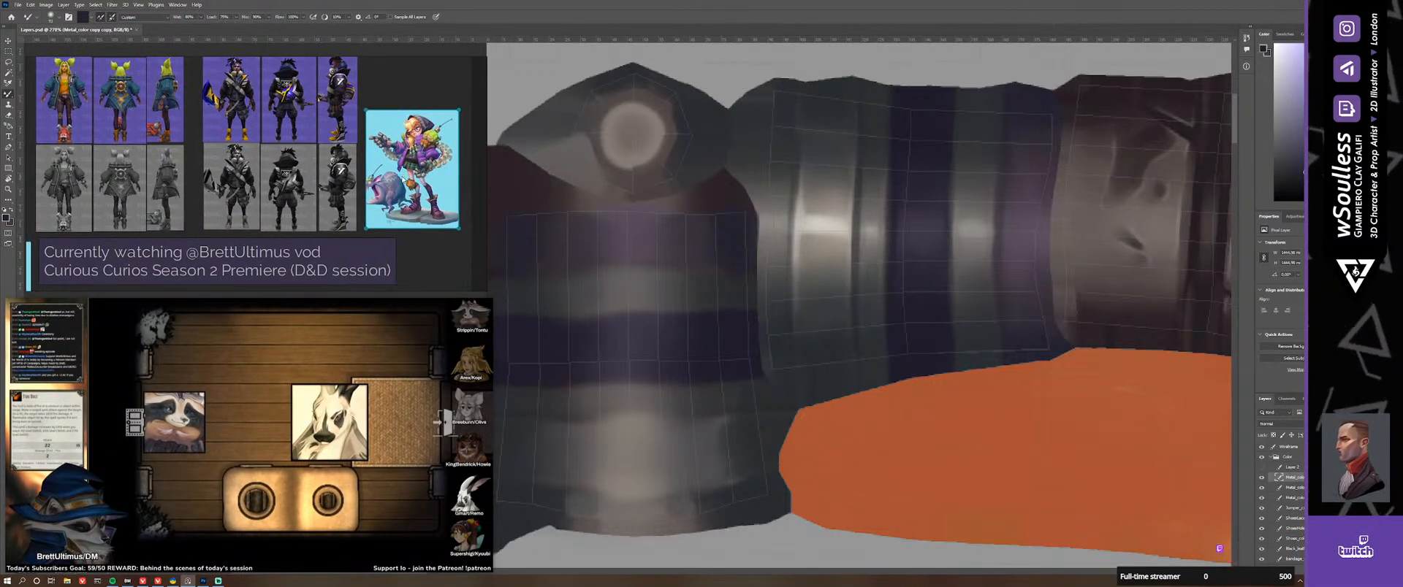
# Step: Crop the pasted illustration around the character, enlarge it and align it with the height of the character sheets
pyautogui.keyDown('ctrl'); pyautogui.keyDown('alt'); pyautogui.moveTo(428, 204); pyautogui.dragTo(348, 79); pyautogui.keyUp('alt'); pyautogui.keyUp('ctrl')
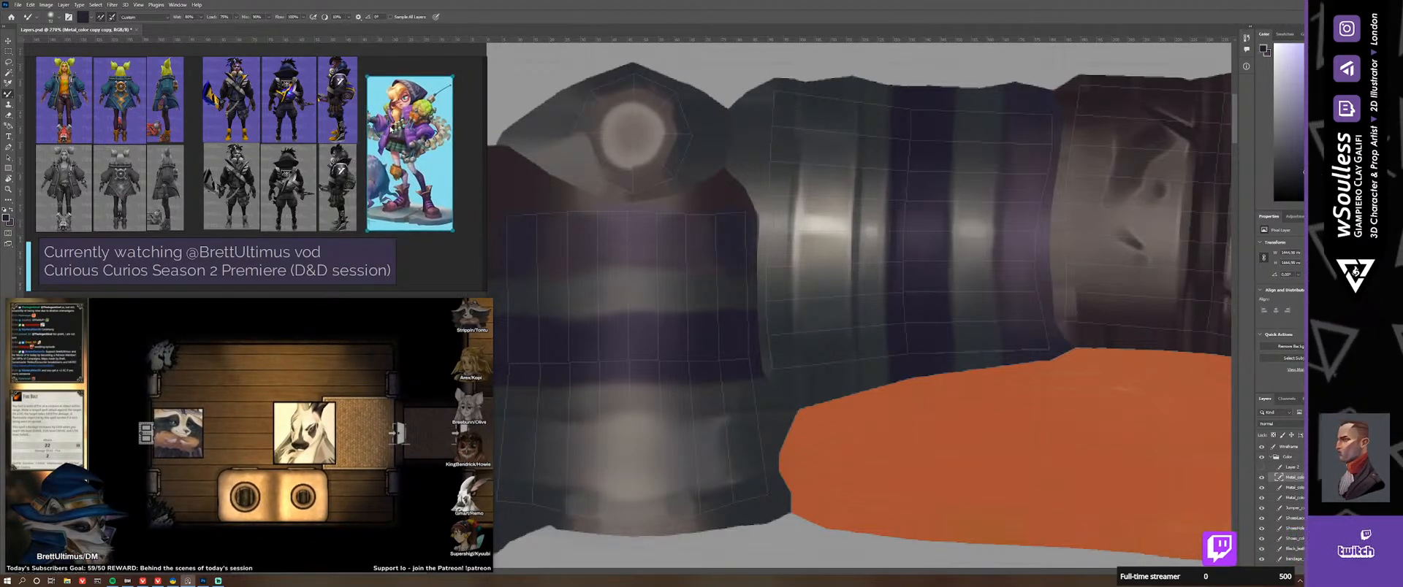
pyautogui.moveTo(395, 131); pyautogui.dragTo(397, 120)
pyautogui.keyDown('ctrl'); pyautogui.keyDown('alt'); pyautogui.moveTo(404, 215); pyautogui.dragTo(405, 229); pyautogui.keyUp('alt'); pyautogui.keyUp('ctrl')
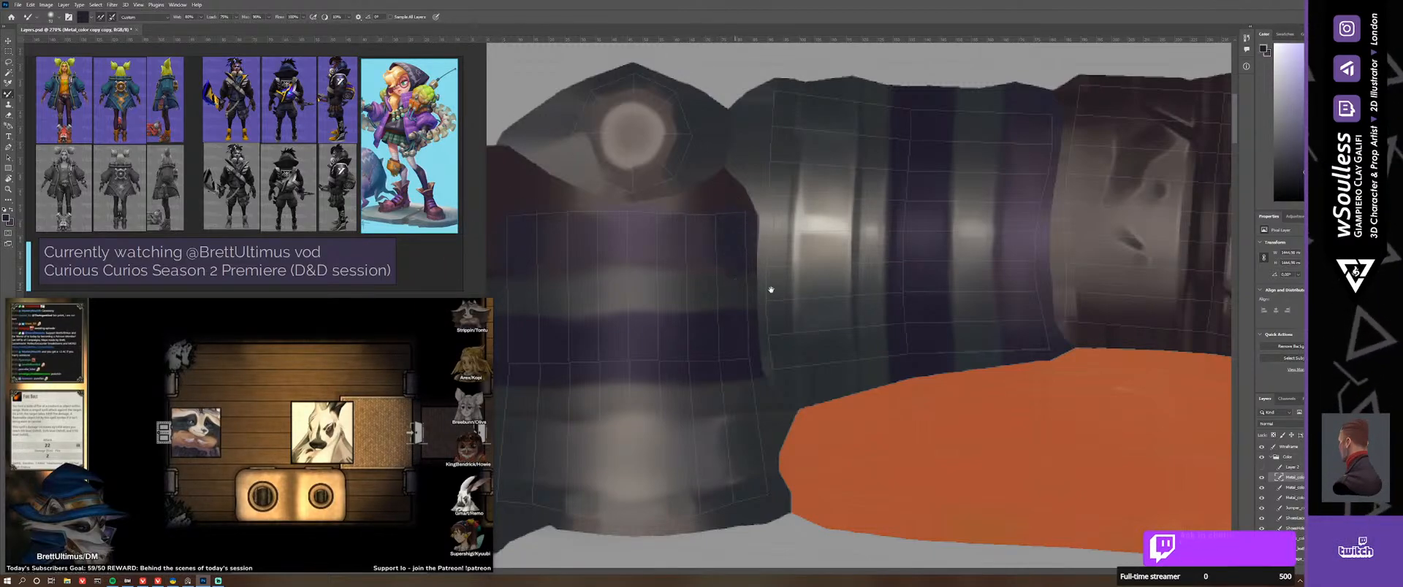
# Step: Paint a lighter purple highlight down the centre of the upper purple band with the Brush, using purples sampled from the neighbouring cylinder
pyautogui.moveTo(771, 290); pyautogui.dragTo(780, 263)
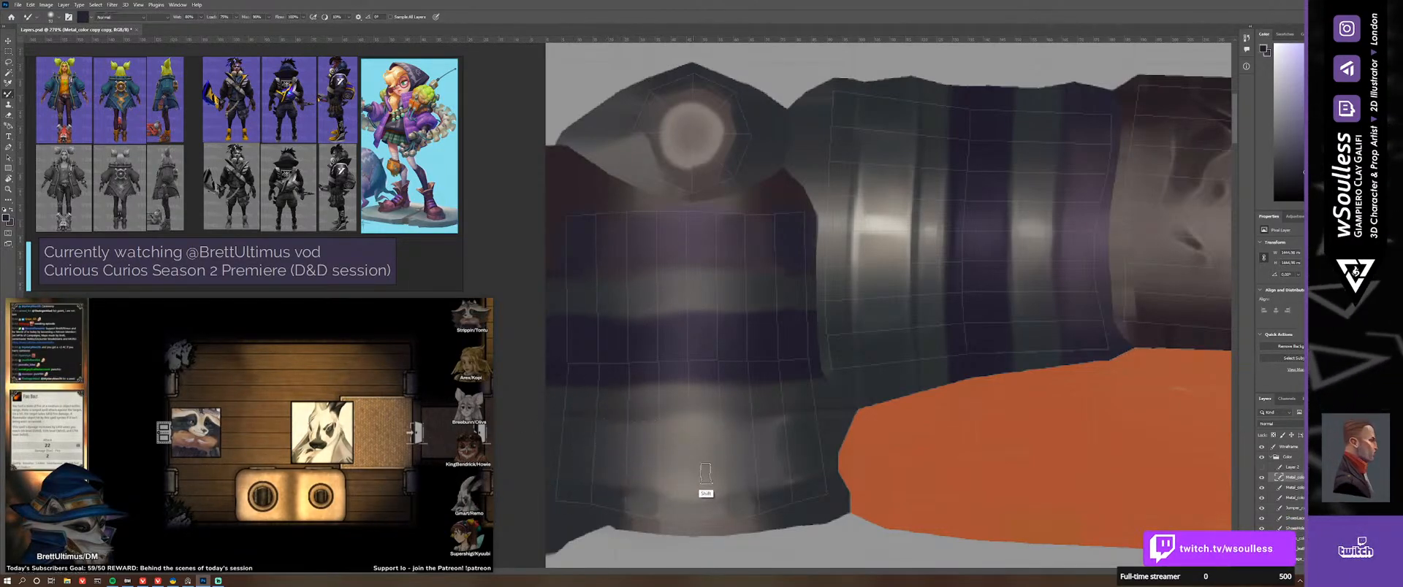
pyautogui.hotkey('shift', 'b')
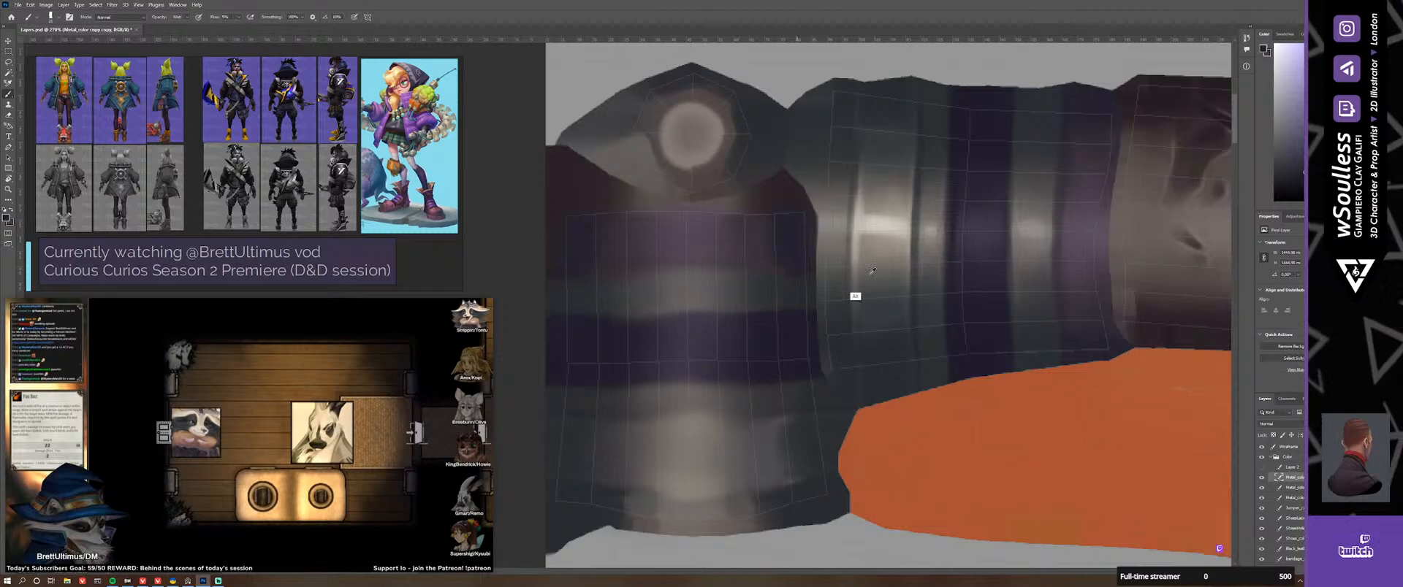
pyautogui.keyDown('alt'); pyautogui.click(987, 226); pyautogui.keyUp('alt')
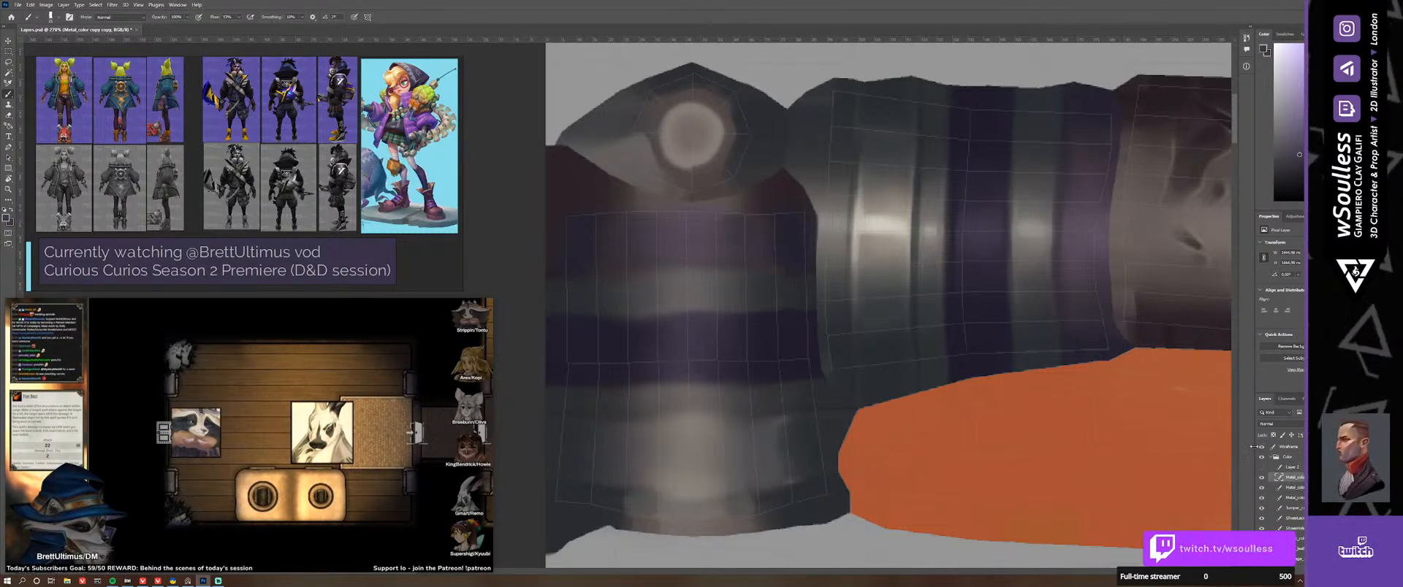
pyautogui.click(1261, 446)
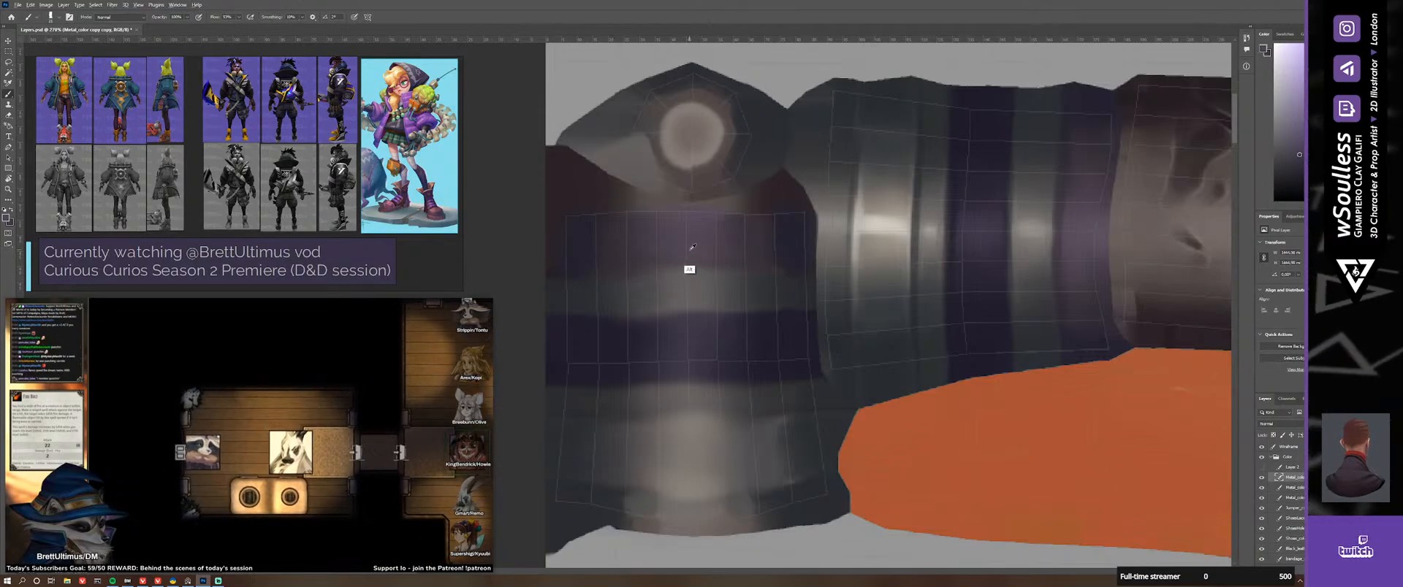
pyautogui.keyDown('alt'); pyautogui.click(1059, 236); pyautogui.keyUp('alt')
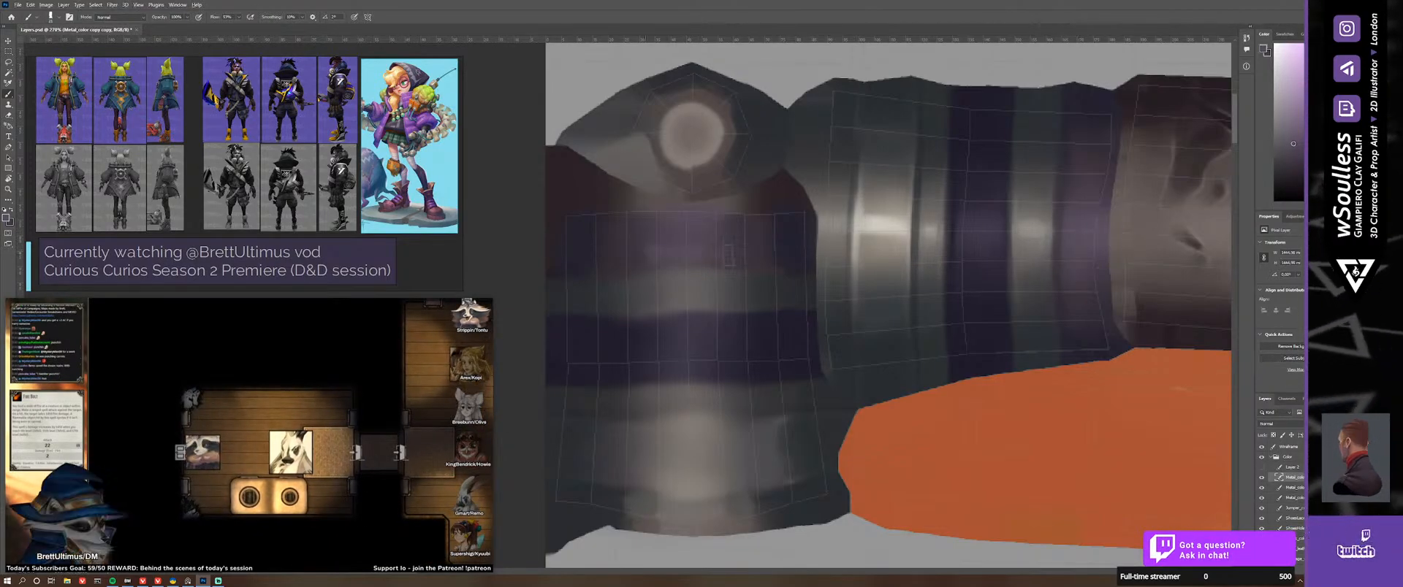
pyautogui.keyDown('alt'); pyautogui.moveTo(685, 261); pyautogui.dragTo(684, 261, button='right'); pyautogui.keyUp('alt')
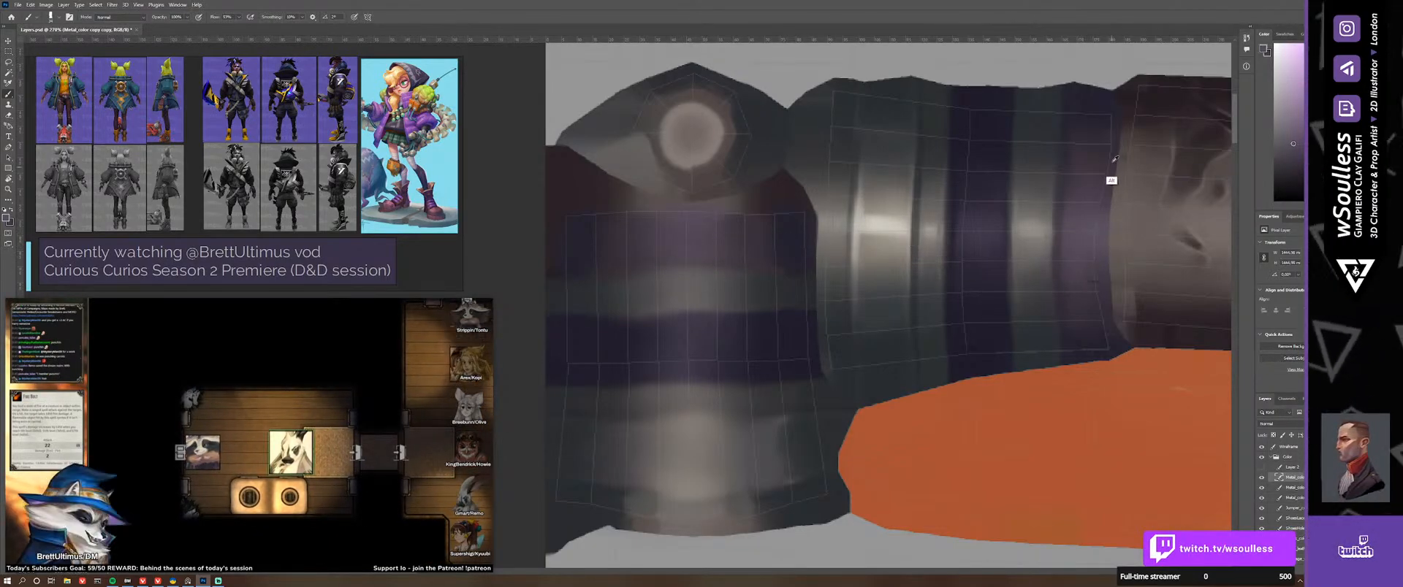
# Step: Paint sampled mid-purple tones on both sides of the upper band's highlight and blend them with the Mixer Brush
pyautogui.keyDown('alt'); pyautogui.click(1085, 165); pyautogui.keyUp('alt')
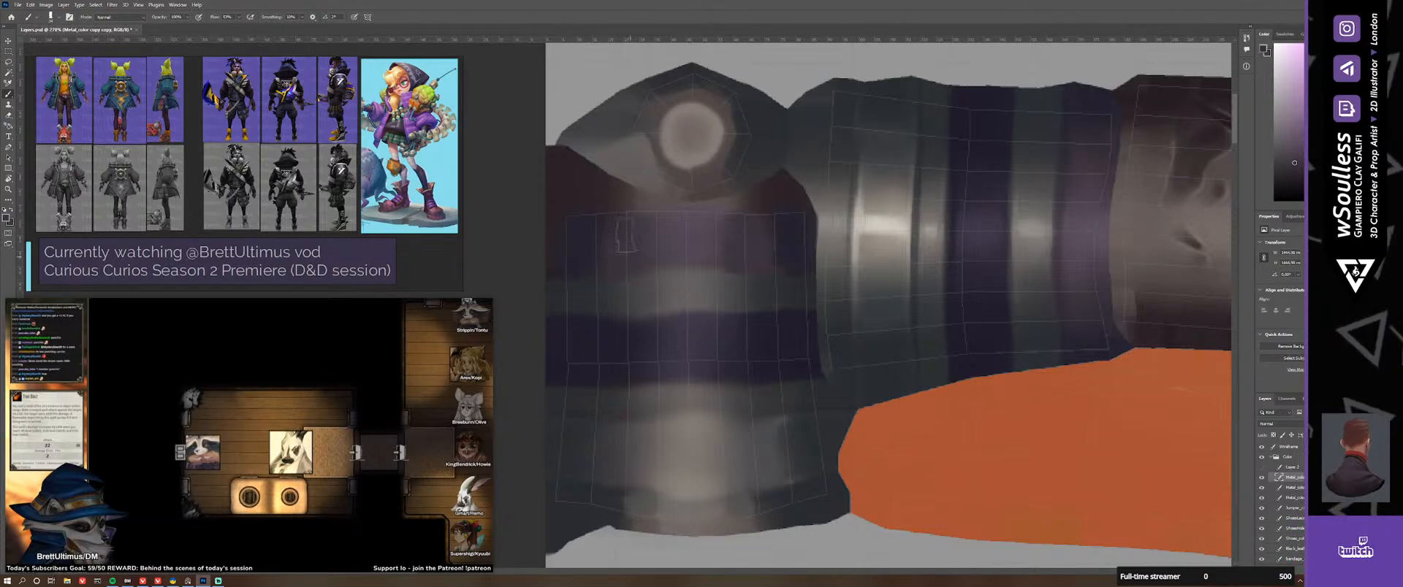
pyautogui.keyDown('alt'); pyautogui.click(1081, 228); pyautogui.keyUp('alt')
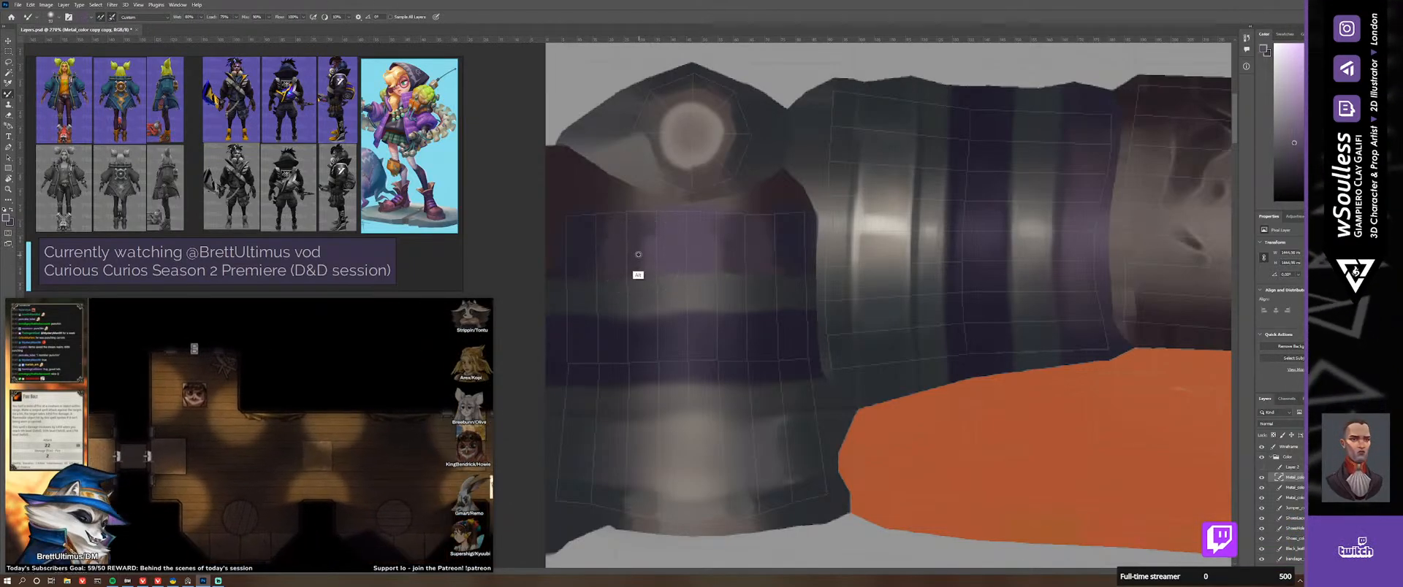
pyautogui.hotkey('shift', 'b')
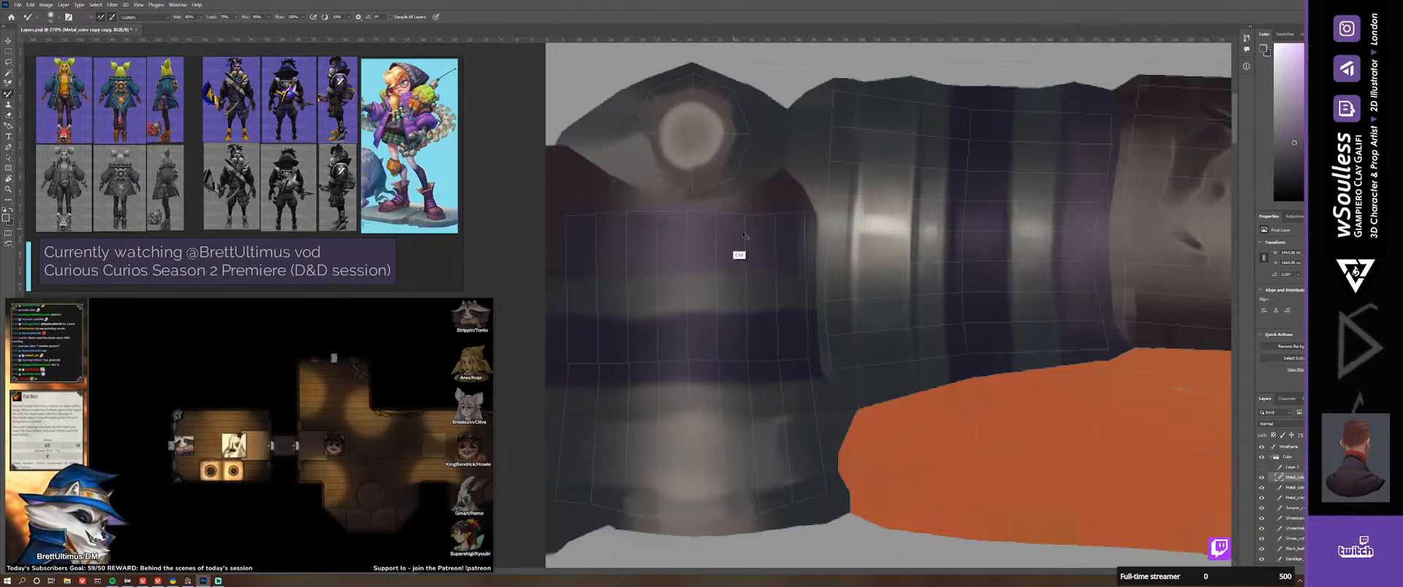
# Step: Soften the tones of the upper and lower purple bands, alternating between the Brush and the Mixer Brush
pyautogui.keyDown('ctrl'); pyautogui.click(749, 235); pyautogui.keyUp('ctrl')
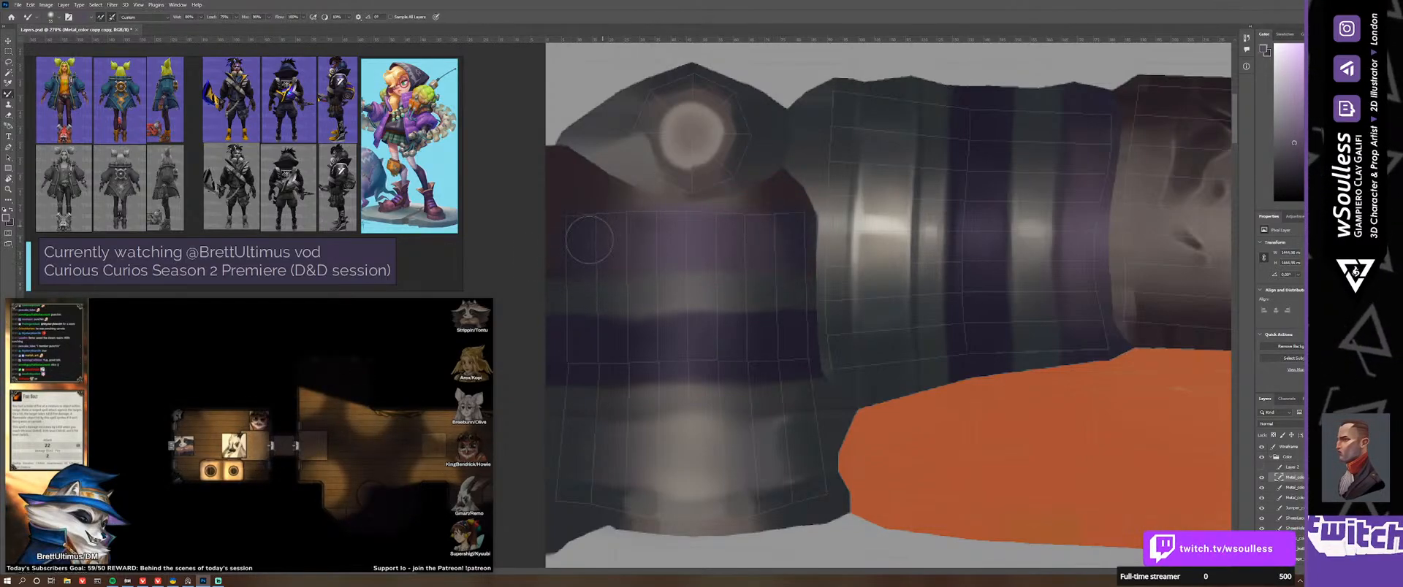
pyautogui.hotkey('shift', 'b')
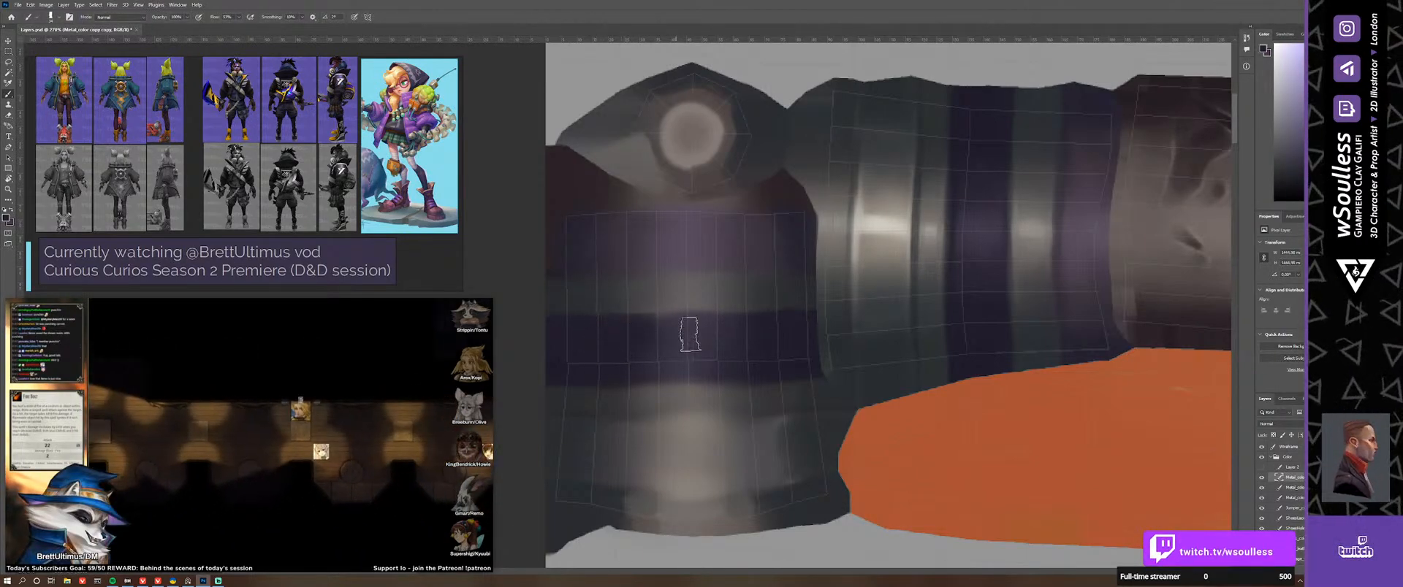
pyautogui.hotkey('shift', 'b')
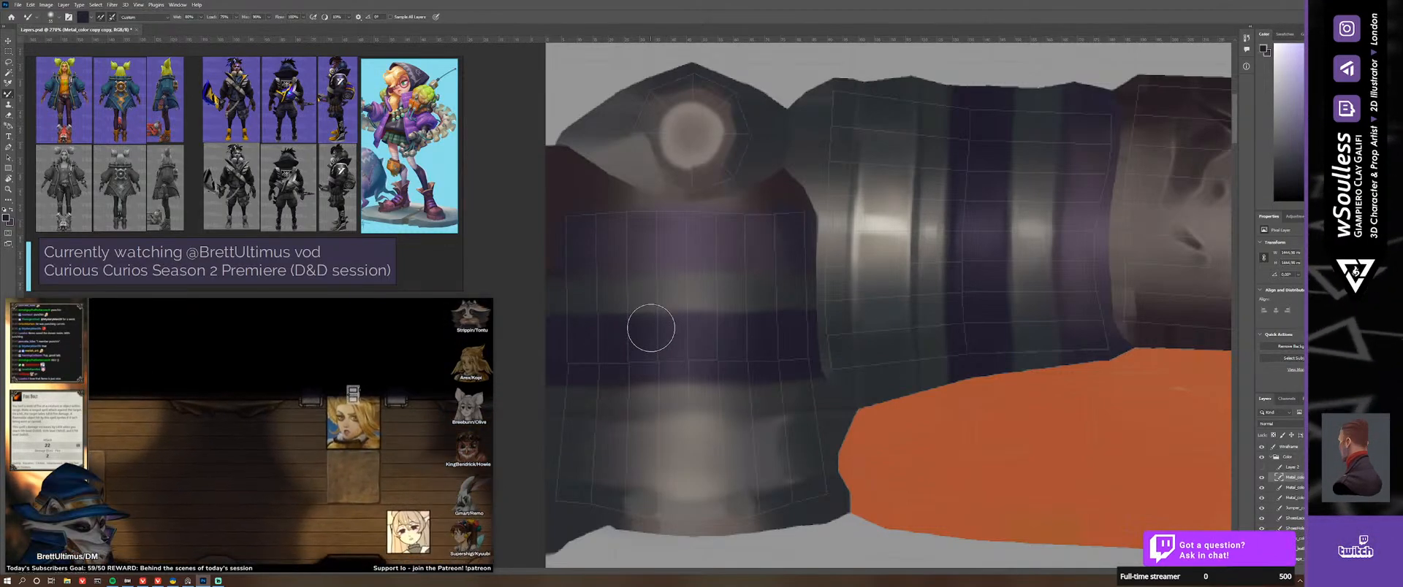
pyautogui.hotkey('shift', 'b')
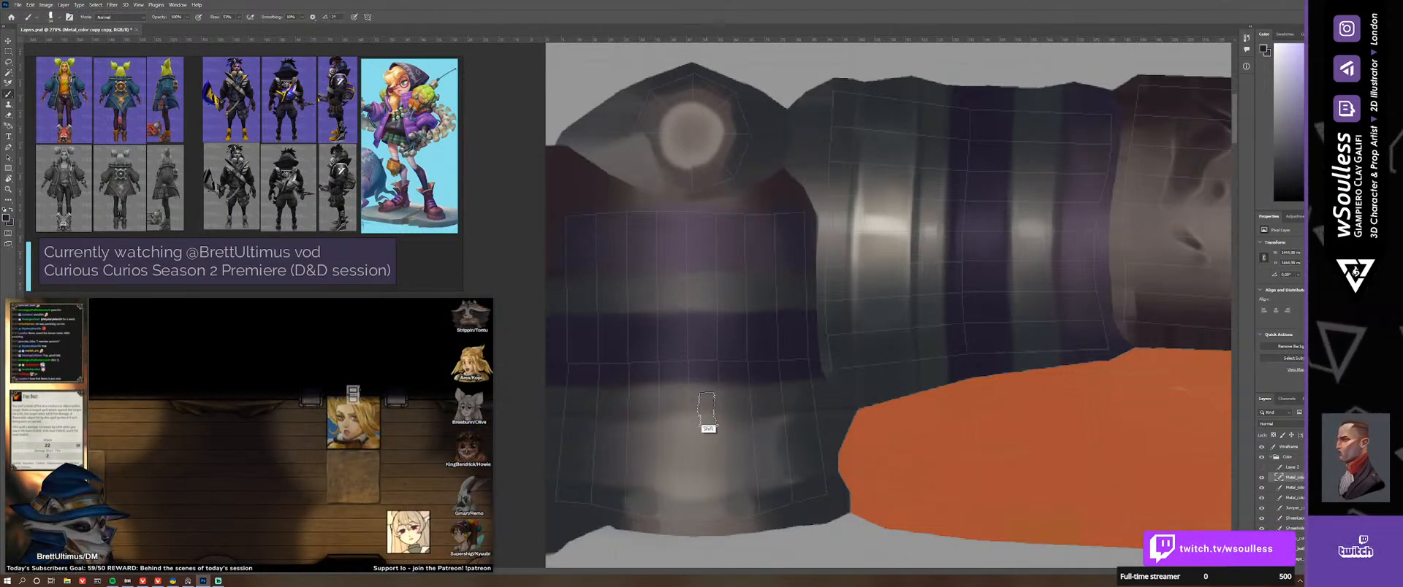
# Step: Paint the highlight and bottom rim of the metal section below the purple bands with grey-brown tones sampled from that section
pyautogui.keyDown('alt'); pyautogui.click(684, 404); pyautogui.keyUp('alt')
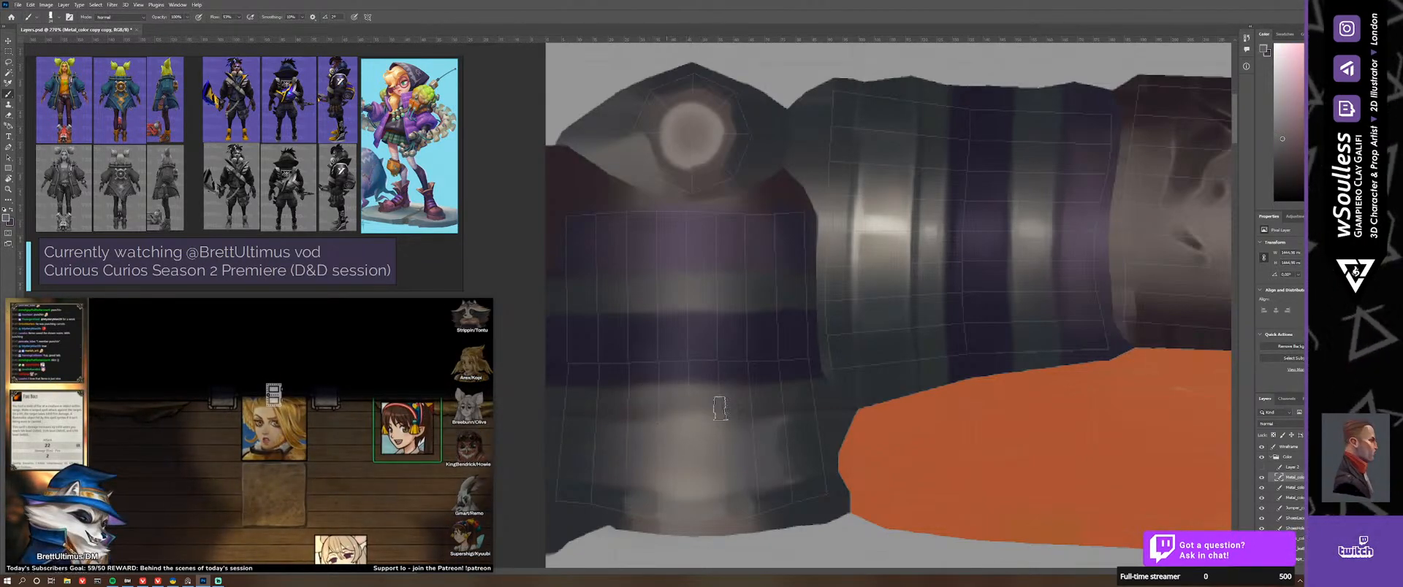
pyautogui.hotkey('shift', 'b')
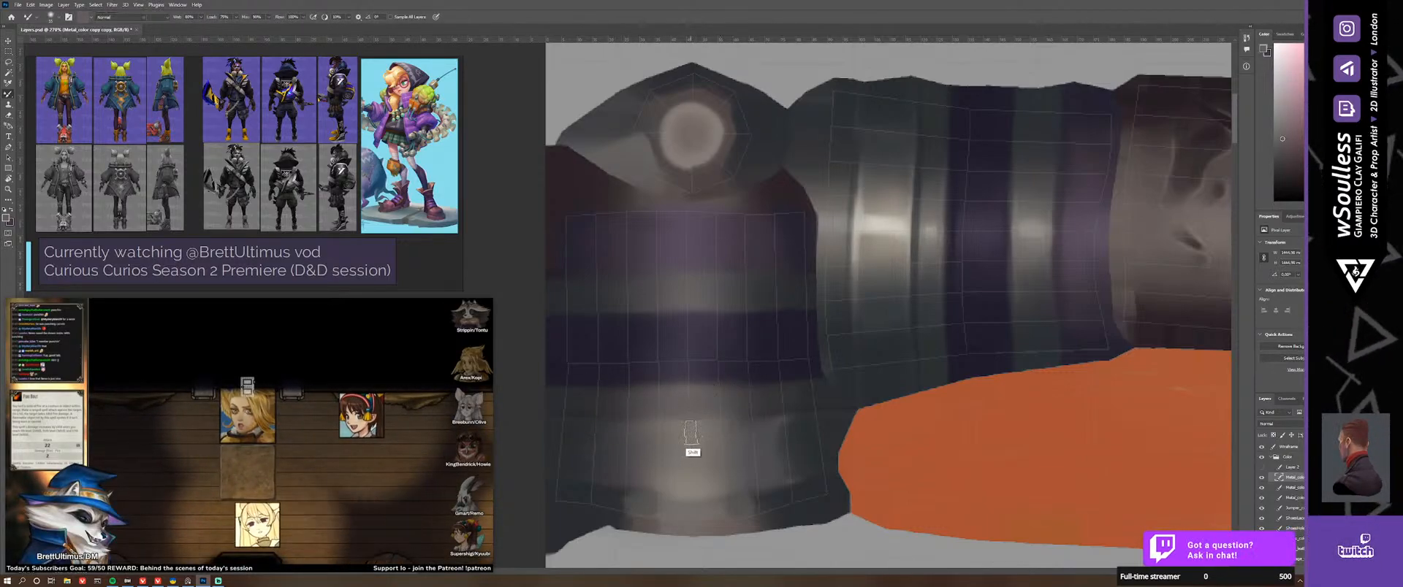
pyautogui.hotkey('shift', 'b')
pyautogui.scroll(-1, 726, 422)
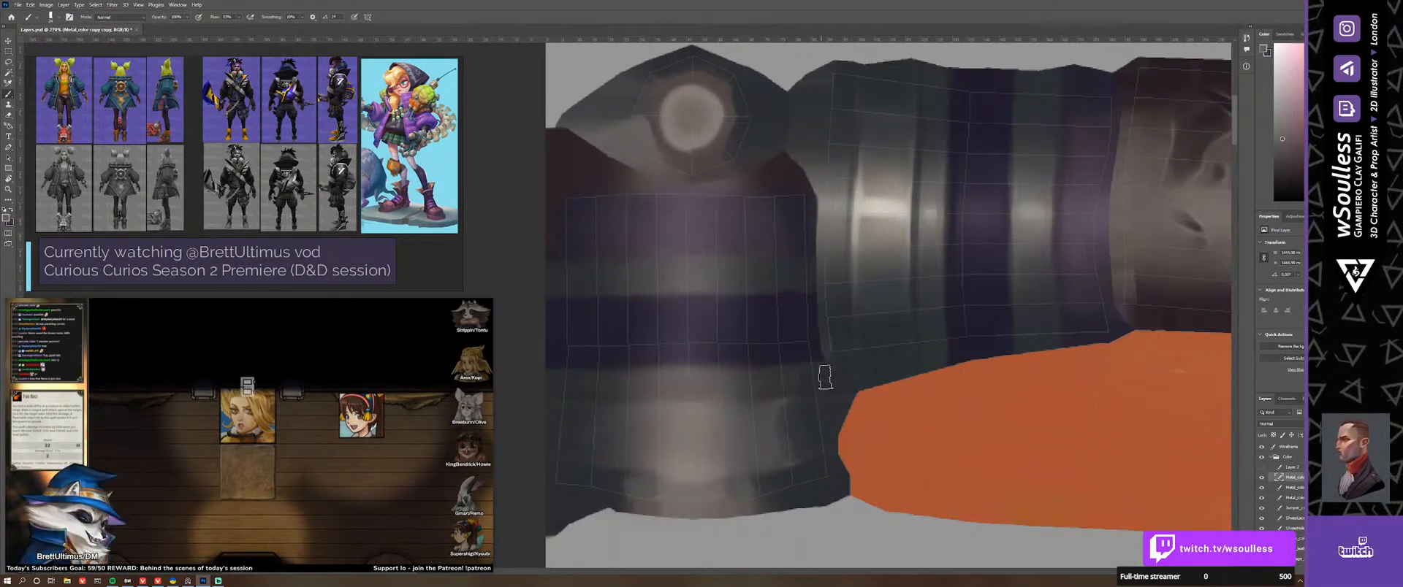
pyautogui.keyDown('alt'); pyautogui.click(698, 392); pyautogui.keyUp('alt')
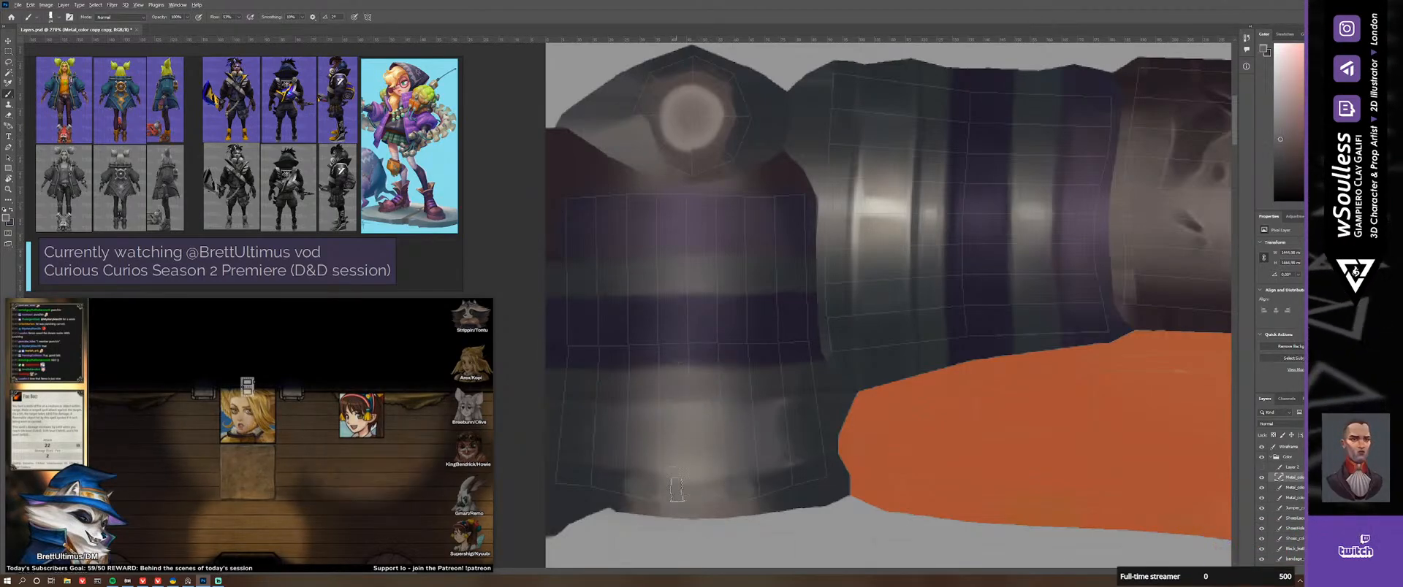
pyautogui.moveTo(668, 491)
pyautogui.mouseDown()
pyautogui.moveTo(701, 489)
pyautogui.moveTo(678, 506)
pyautogui.moveTo(700, 488)
pyautogui.mouseUp()
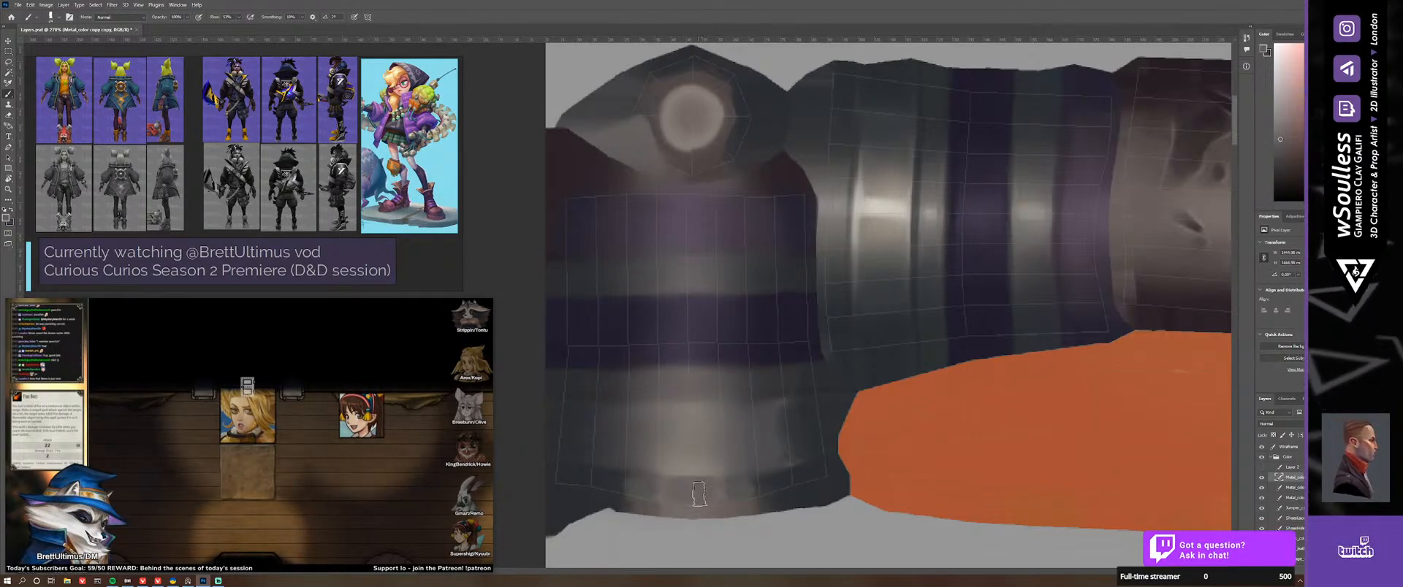
pyautogui.hotkey('shift', 'b')
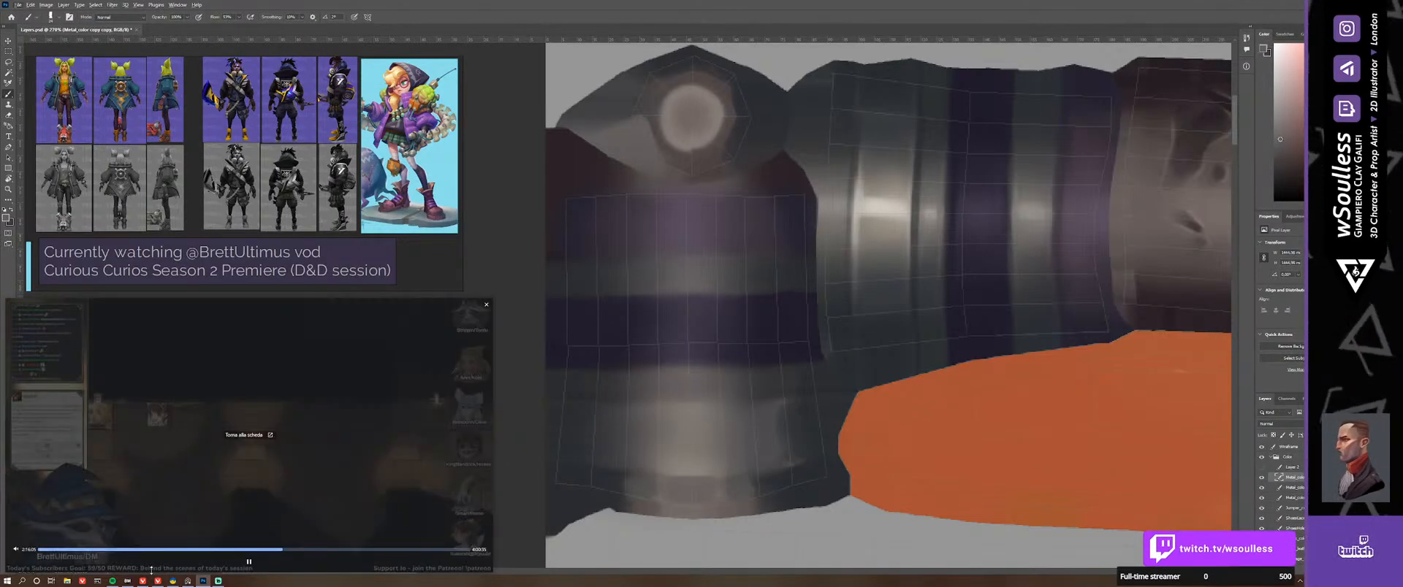
# Step: Even out the lower metal section's bottom rim and shaded side with sampled greys, smoothing the transitions with the Mixer Brush
pyautogui.moveTo(113, 583)
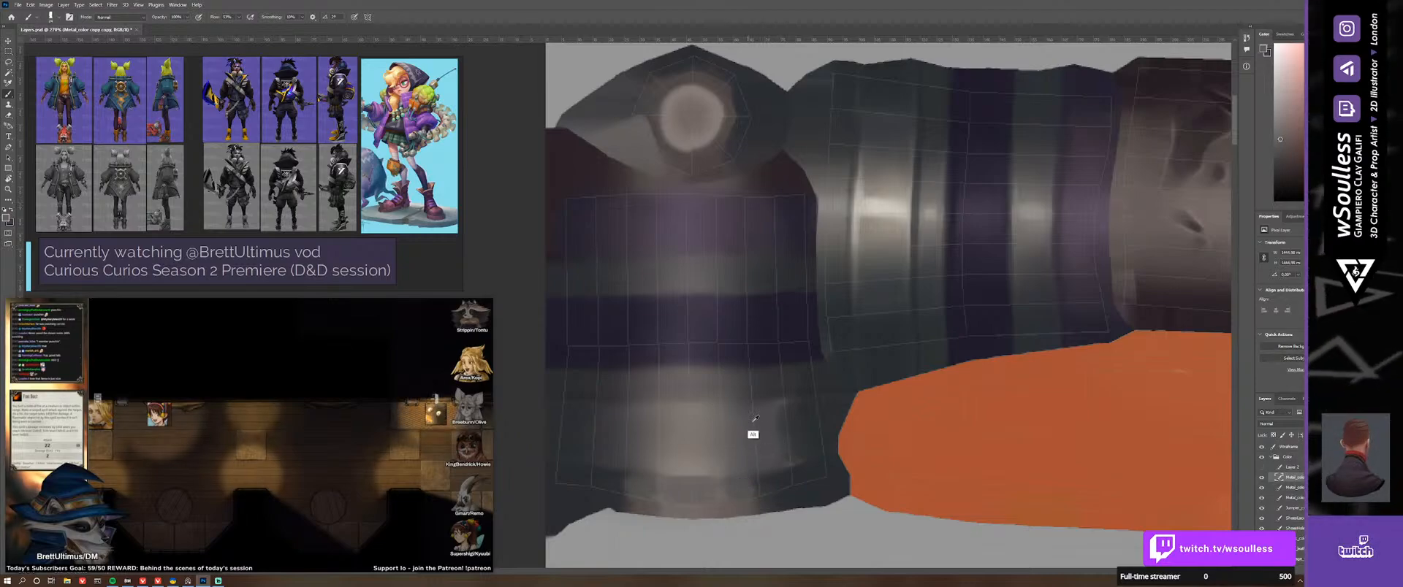
pyautogui.keyDown('alt'); pyautogui.click(733, 394); pyautogui.keyUp('alt')
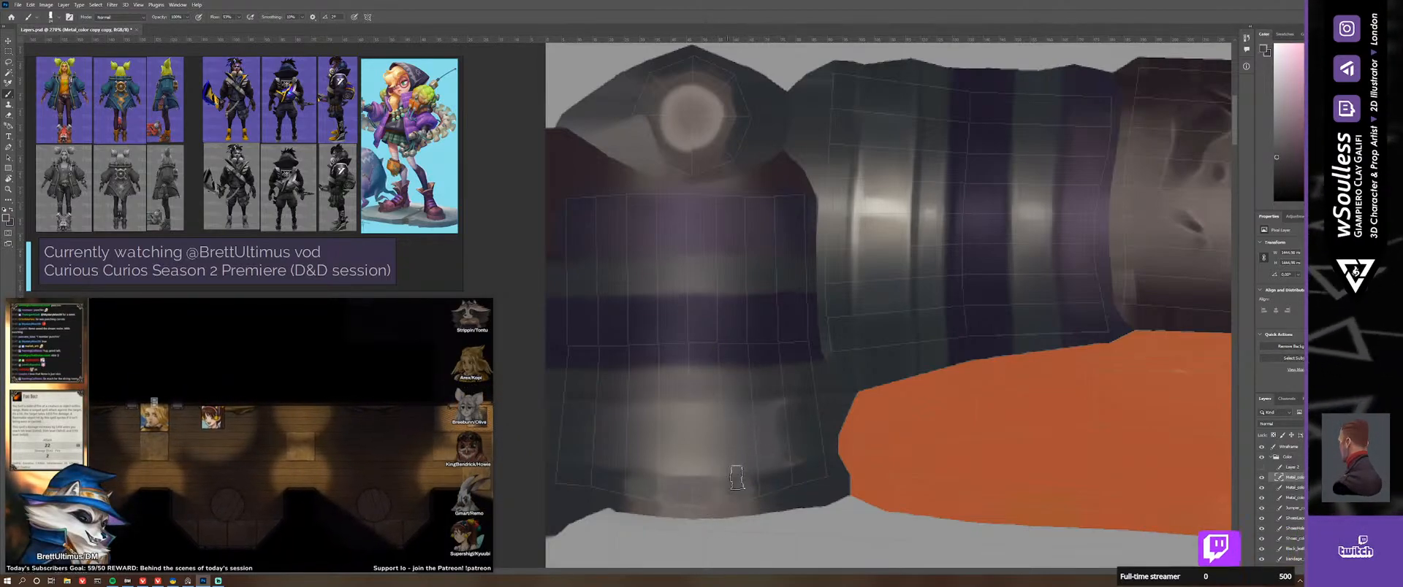
pyautogui.scroll(-3, 731, 461)
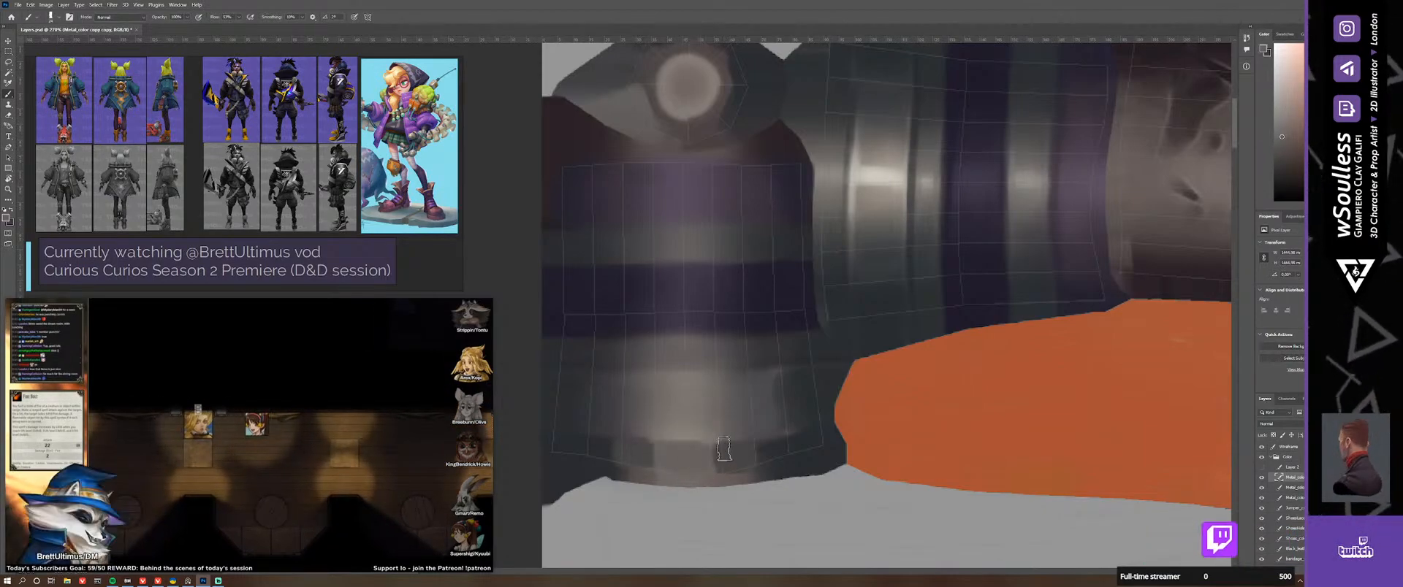
pyautogui.keyDown('alt'); pyautogui.click(670, 429); pyautogui.keyUp('alt')
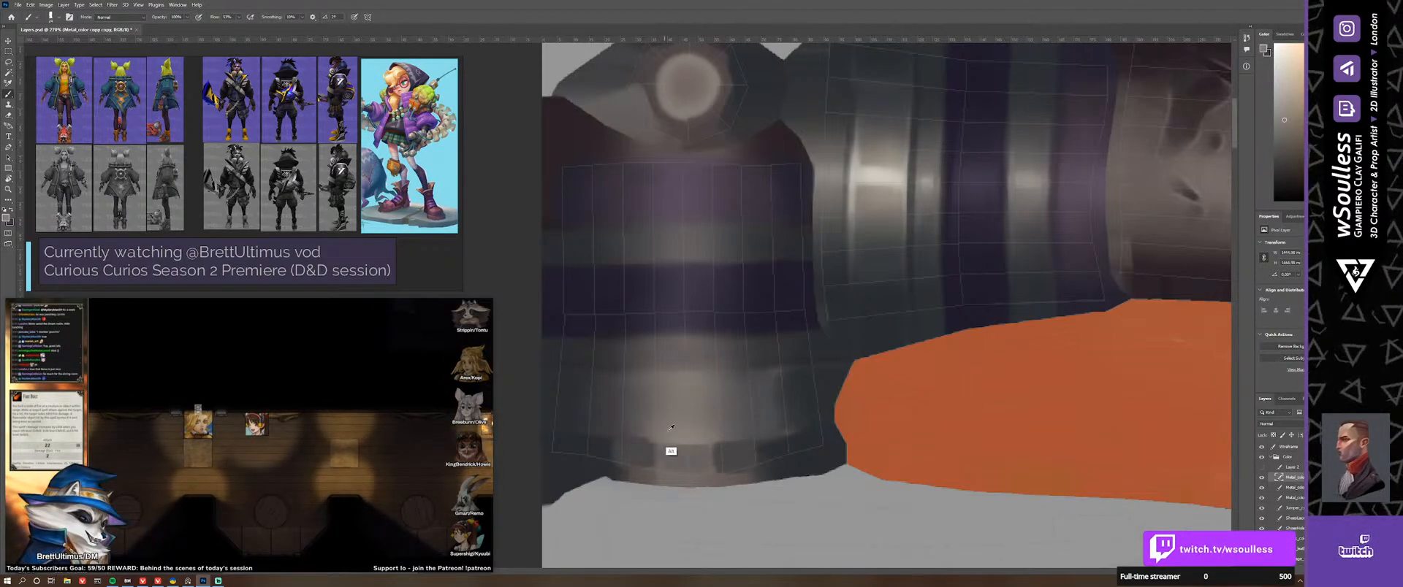
pyautogui.keyDown('alt'); pyautogui.click(676, 429); pyautogui.keyUp('alt')
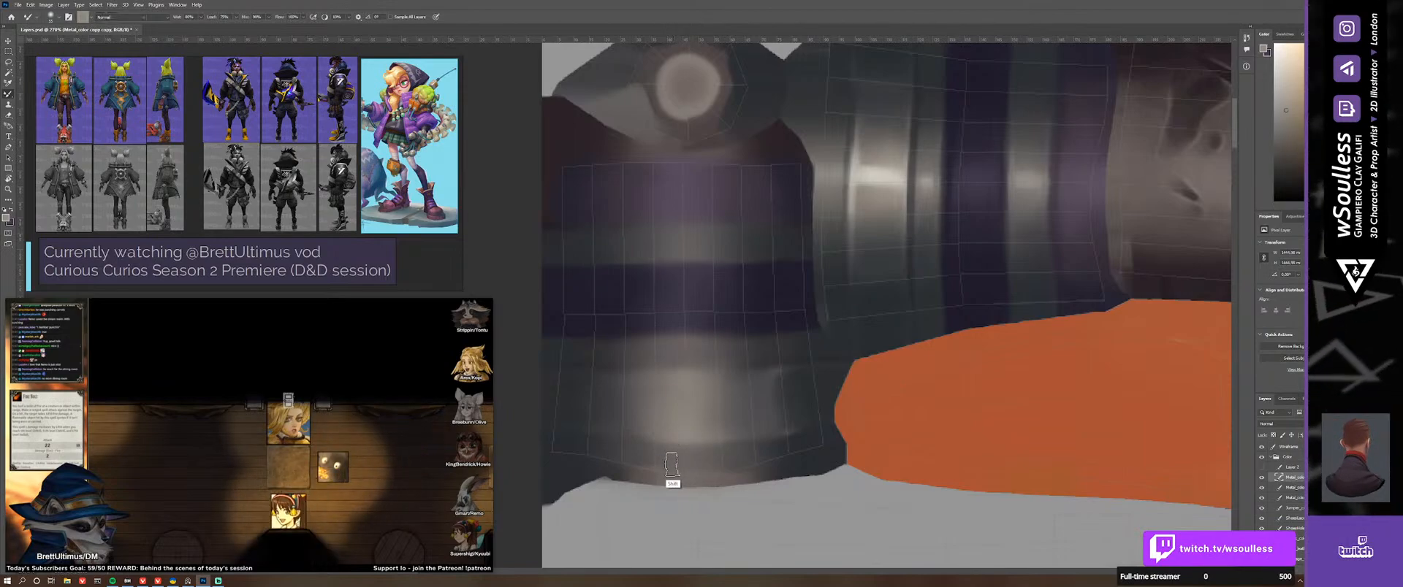
pyautogui.hotkey('shift', 'b')
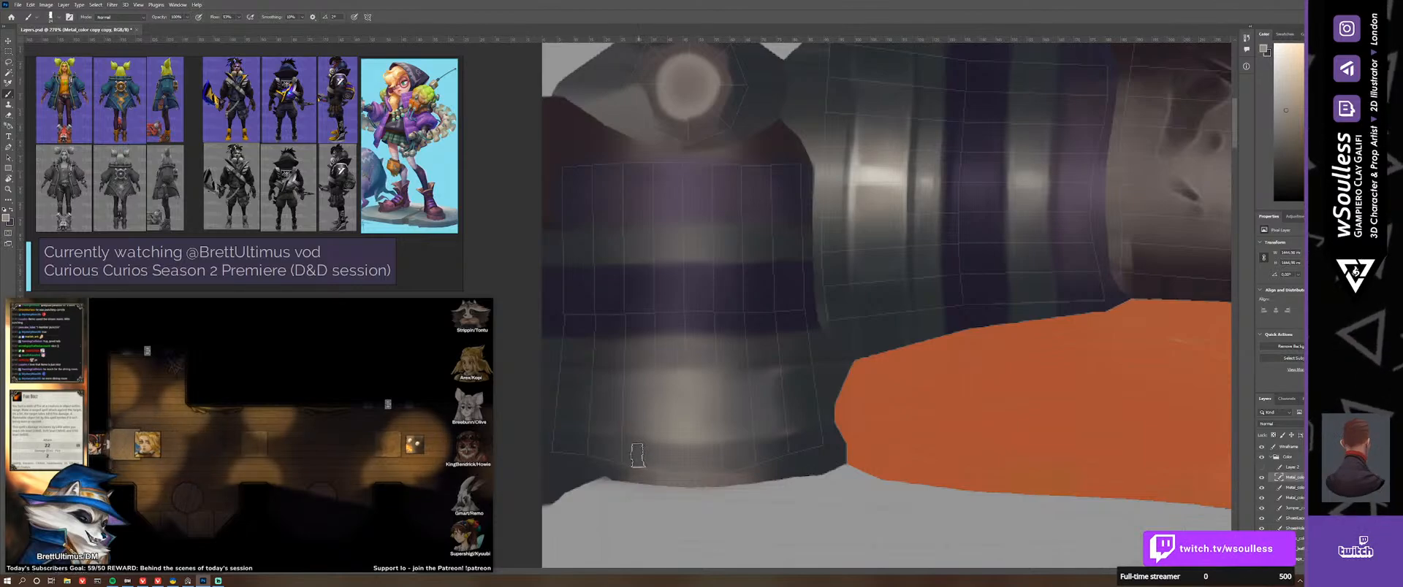
pyautogui.hotkey('shift', 'b')
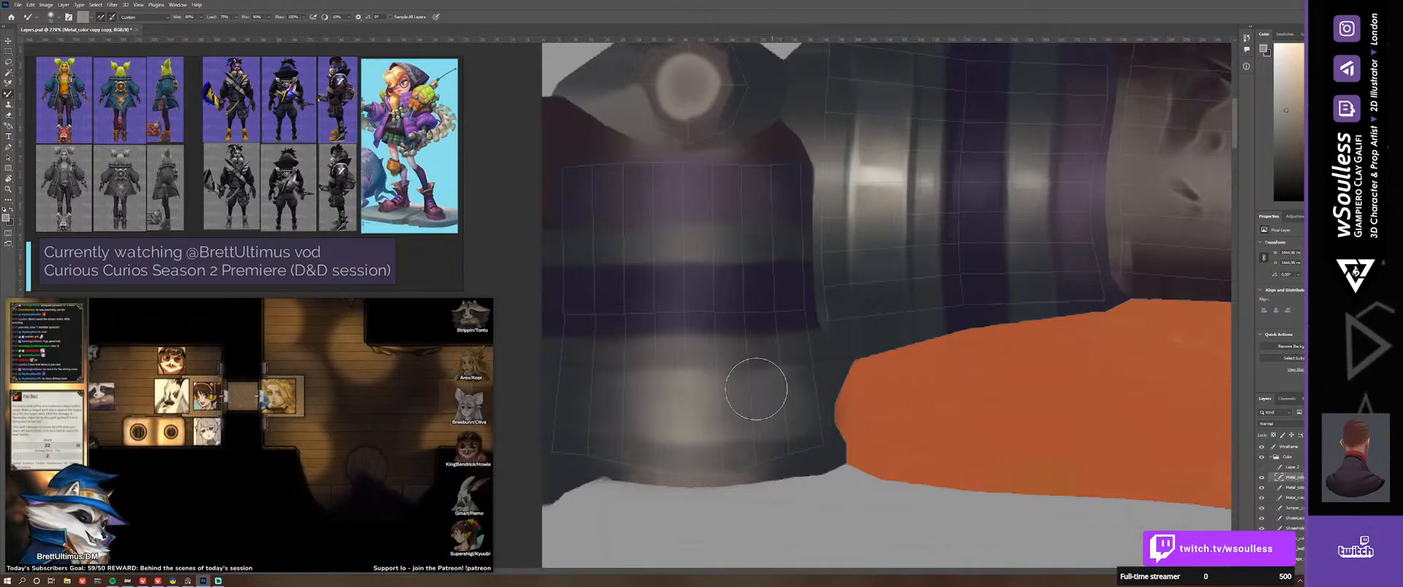
# Step: Paint a thin dark groove across the lower metal section beside the dark purple band, using tones sampled from the neighbouring cylinder's grooves
pyautogui.press('z')
pyautogui.moveTo(739, 347)
pyautogui.mouseDown()
pyautogui.moveTo(696, 346)
pyautogui.moveTo(755, 210)
pyautogui.moveTo(532, 350)
pyautogui.moveTo(772, 225)
pyautogui.moveTo(792, 304)
pyautogui.moveTo(899, 226)
pyautogui.mouseUp()
pyautogui.press('r')
pyautogui.press('z')
pyautogui.press('b')
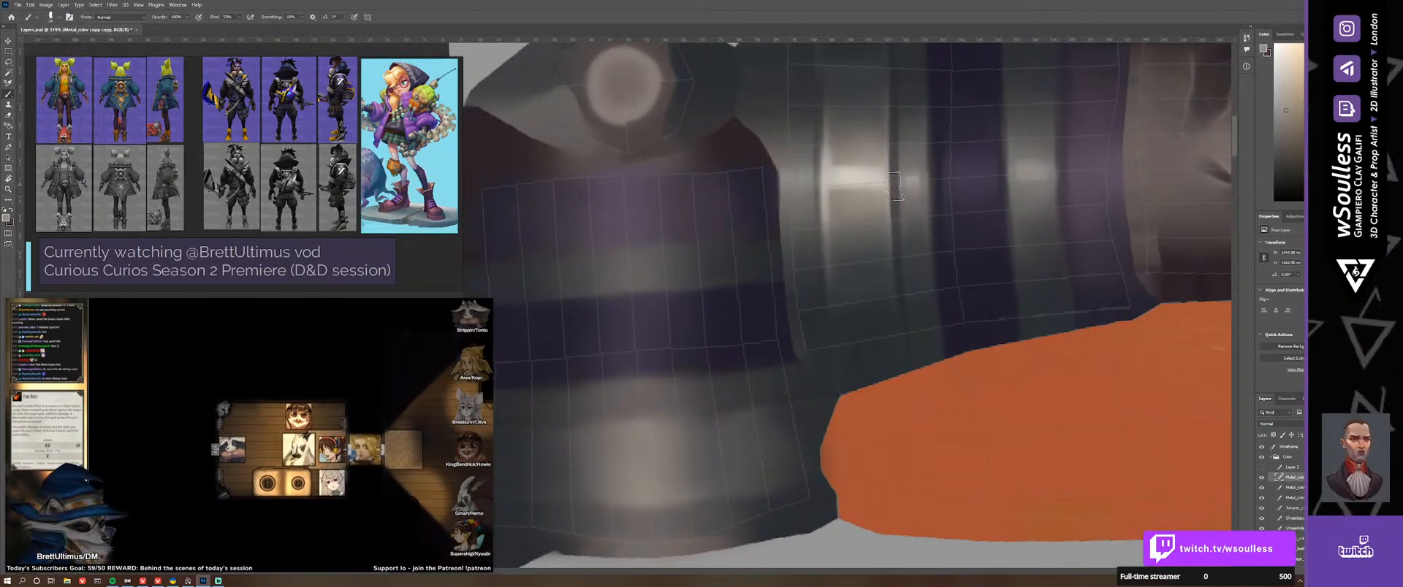
pyautogui.keyDown('alt'); pyautogui.click(895, 190); pyautogui.keyUp('alt')
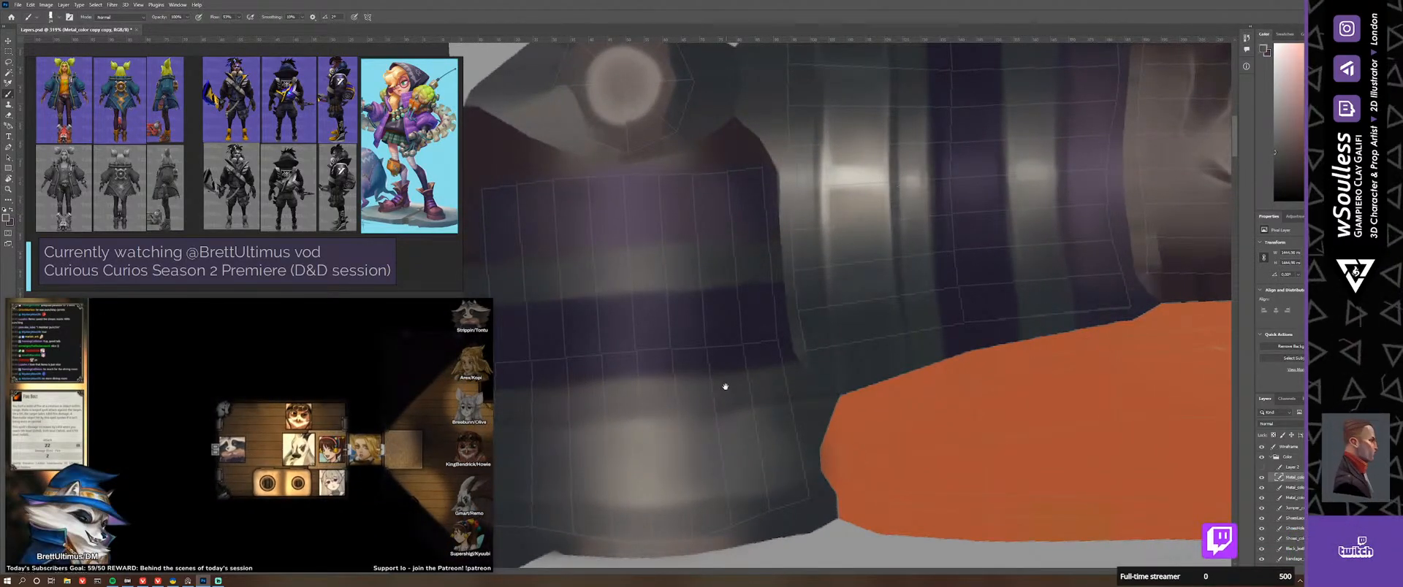
pyautogui.moveTo(725, 387); pyautogui.dragTo(757, 363)
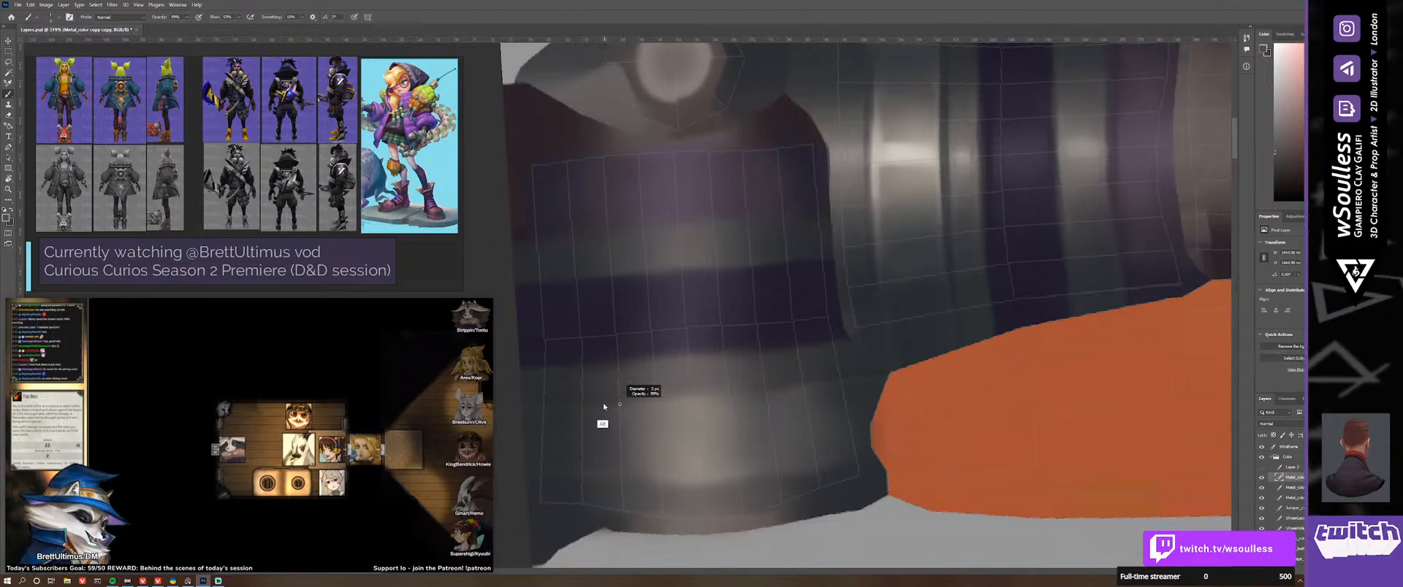
pyautogui.press('r')
pyautogui.moveTo(658, 388)
pyautogui.mouseDown()
pyautogui.moveTo(641, 297)
pyautogui.moveTo(695, 278)
pyautogui.moveTo(811, 325)
pyautogui.moveTo(804, 314)
pyautogui.mouseUp()
pyautogui.press('b')
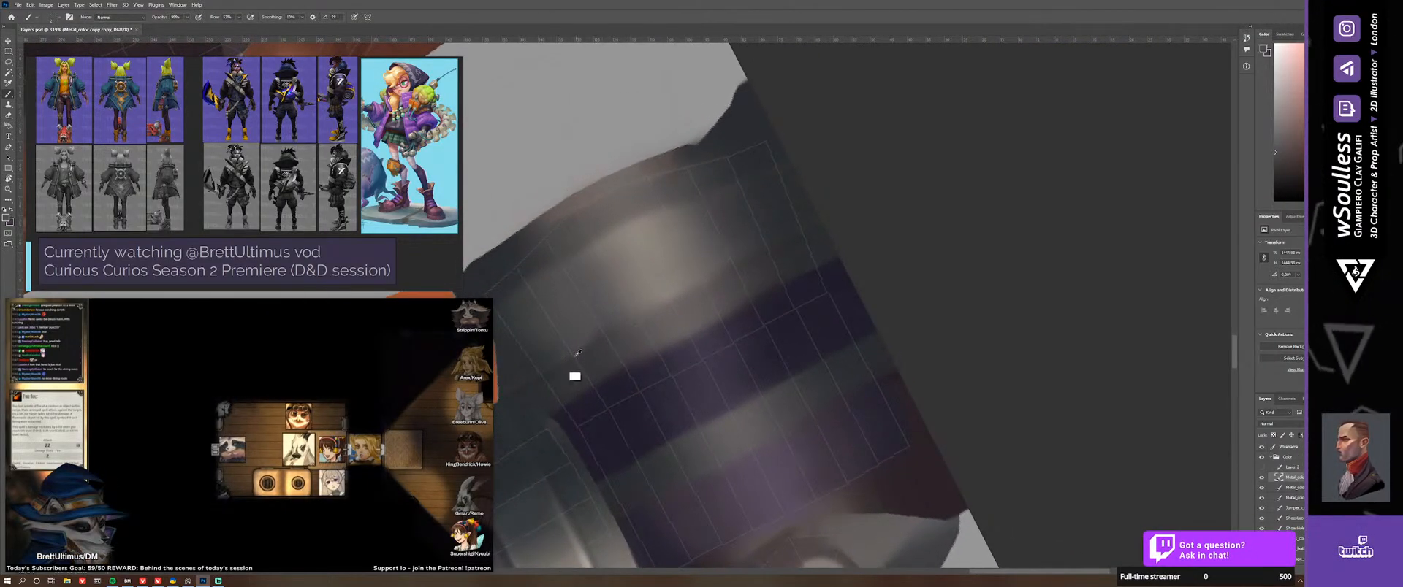
pyautogui.moveTo(613, 379); pyautogui.dragTo(652, 320)
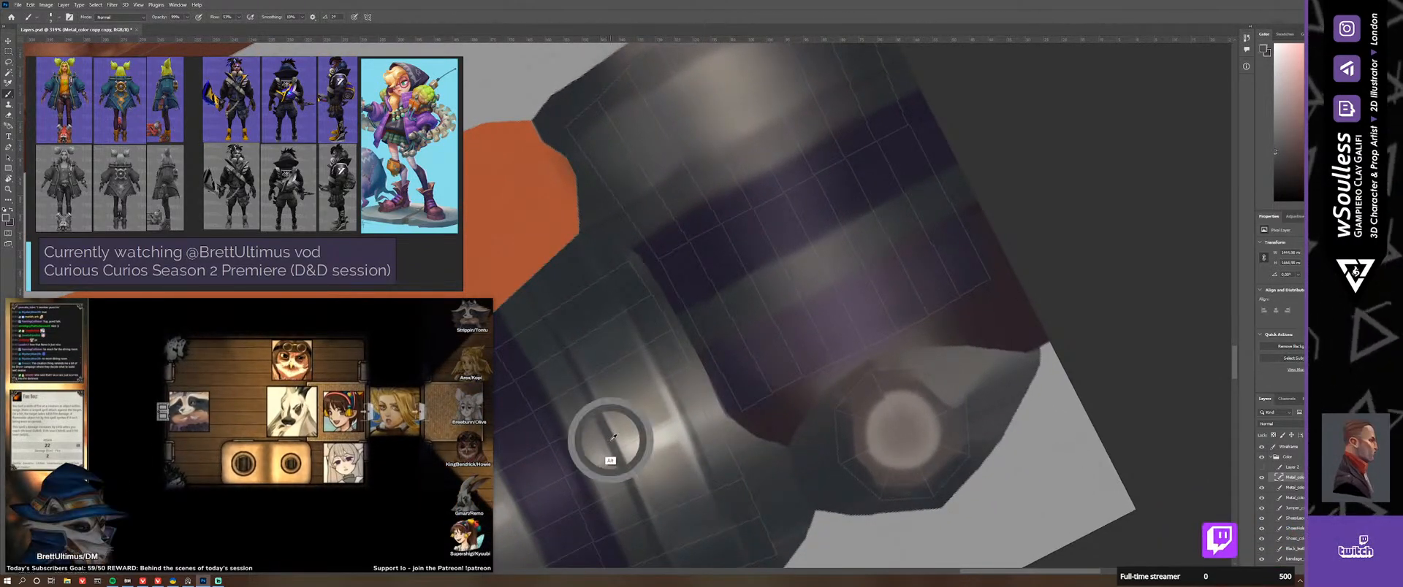
pyautogui.moveTo(715, 269); pyautogui.dragTo(607, 311)
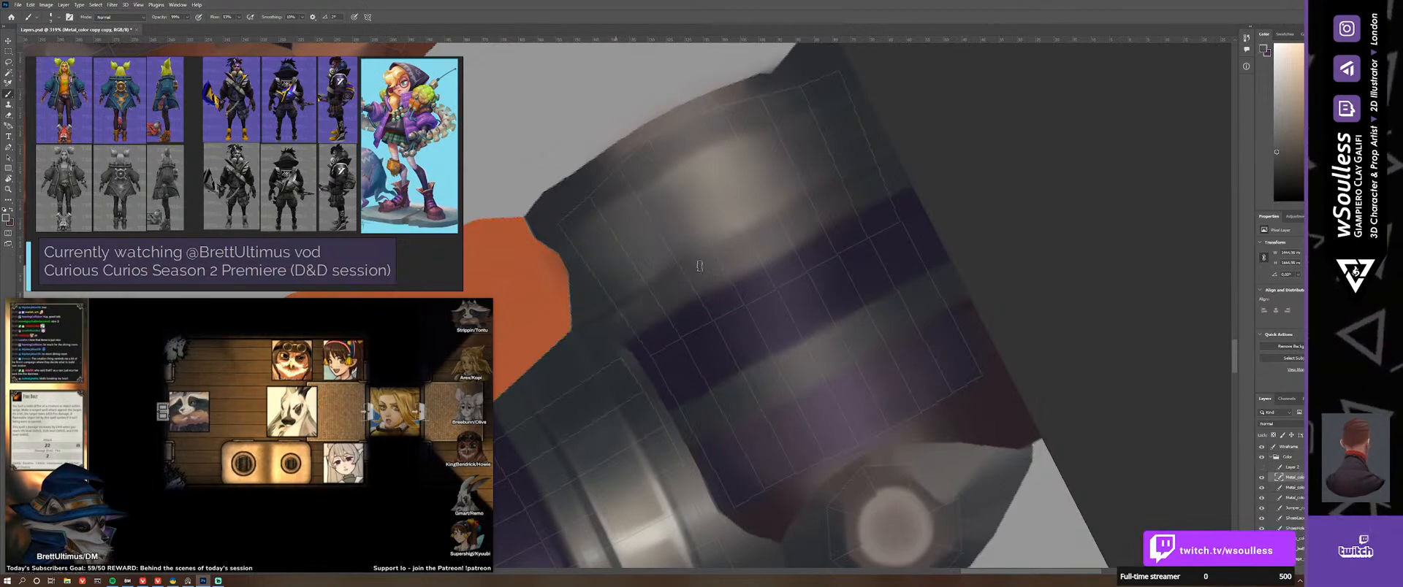
pyautogui.keyDown('alt'); pyautogui.click(599, 532); pyautogui.keyUp('alt')
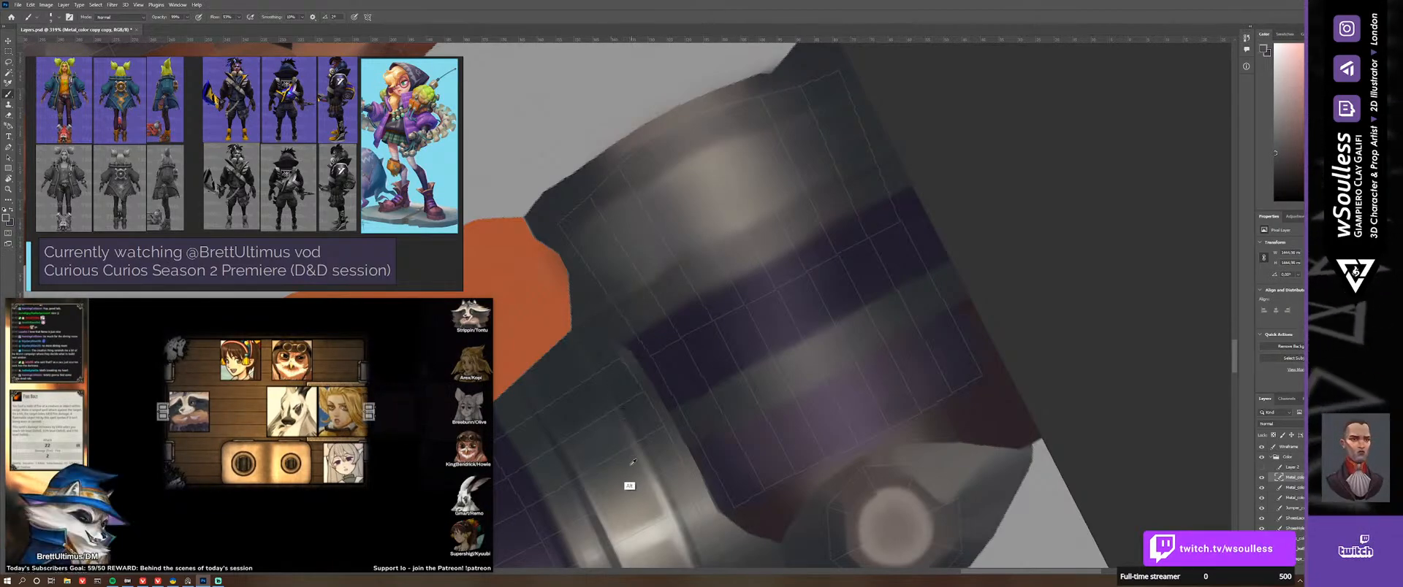
pyautogui.keyDown('alt'); pyautogui.click(566, 447); pyautogui.keyUp('alt')
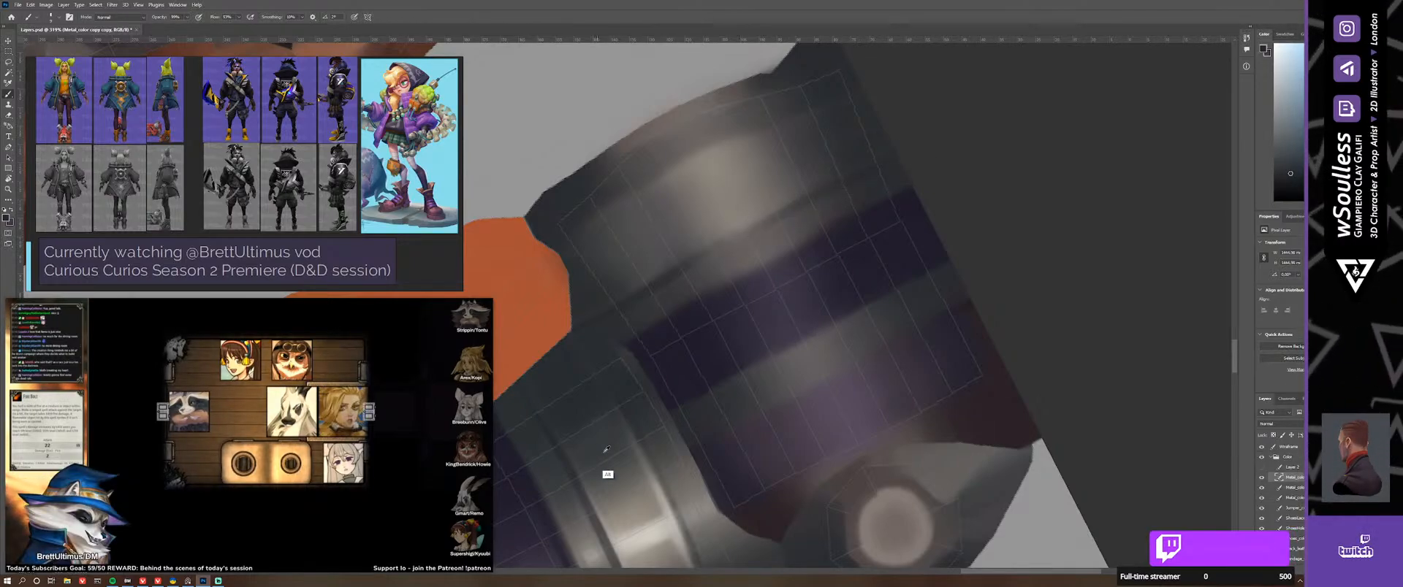
pyautogui.keyDown('alt'); pyautogui.click(602, 533); pyautogui.keyUp('alt')
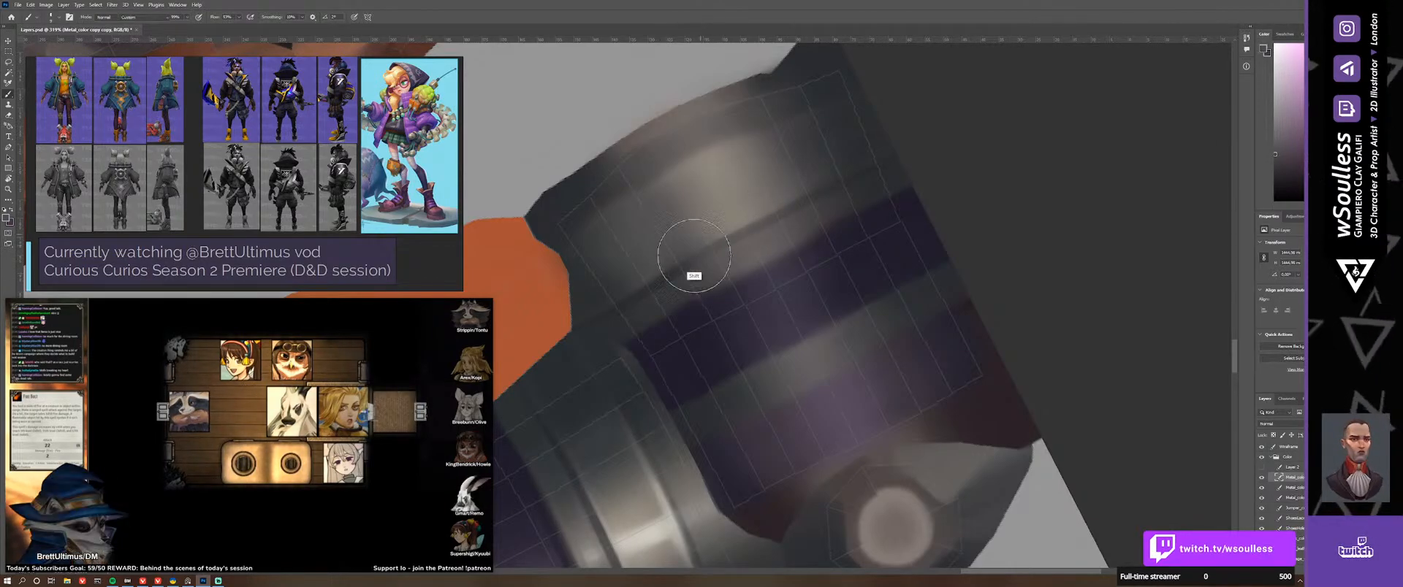
# Step: Blend the new groove and the grey metal around it with the Mixer Brush
pyautogui.hotkey('shift', 'b')
pyautogui.hotkey('shift', 'b')
pyautogui.hotkey('shift', 'b')
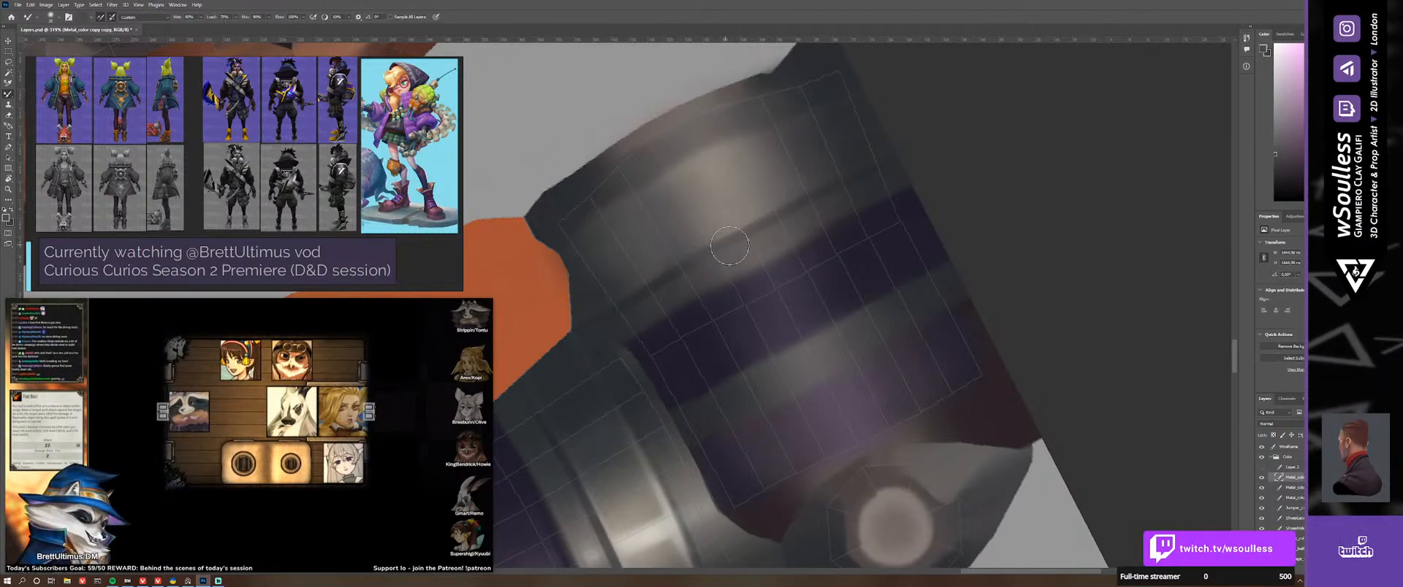
pyautogui.scroll(-2, 749, 307)
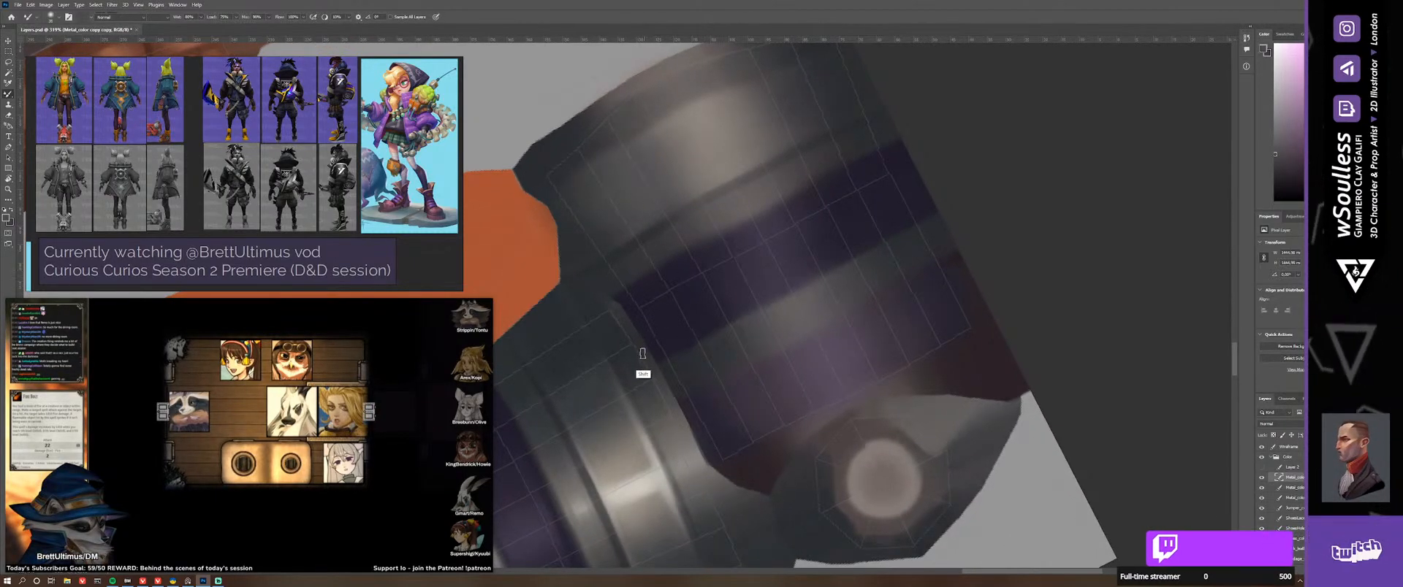
# Step: Sharpen the dark purple band's edge beside the groove with the Brush, using a dark purple sampled from the neighbouring cylinder
pyautogui.moveTo(610, 462); pyautogui.dragTo(653, 424)
pyautogui.hotkey('shift', 'b')
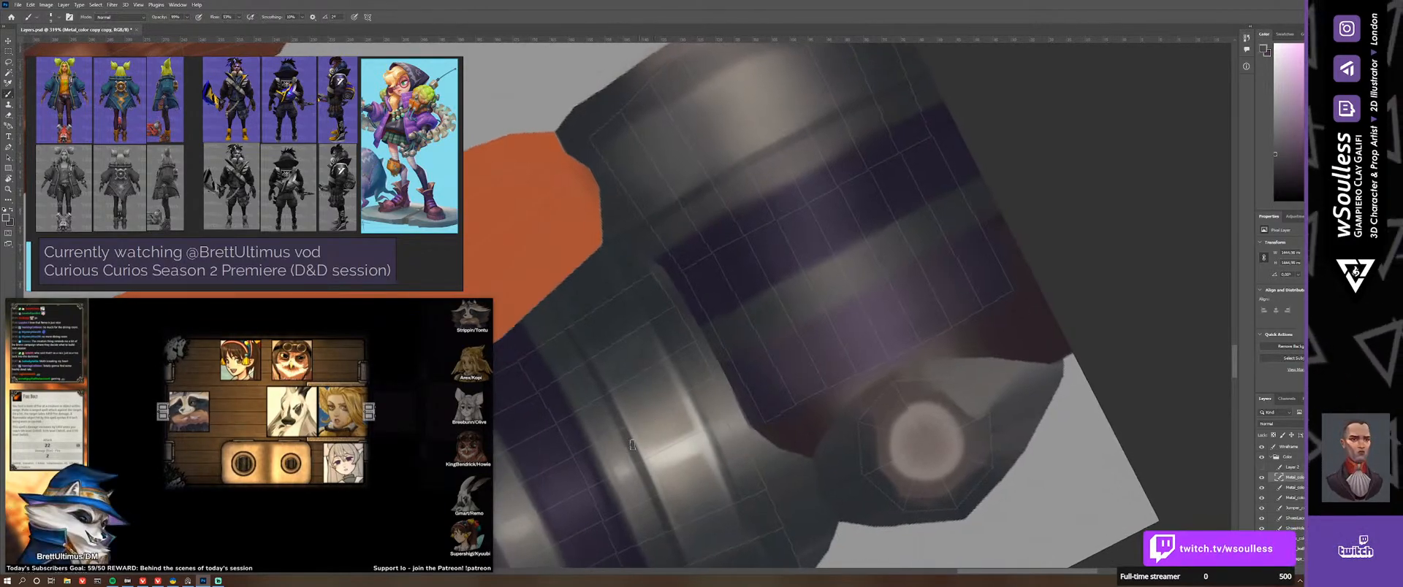
pyautogui.keyDown('alt'); pyautogui.click(599, 466); pyautogui.keyUp('alt')
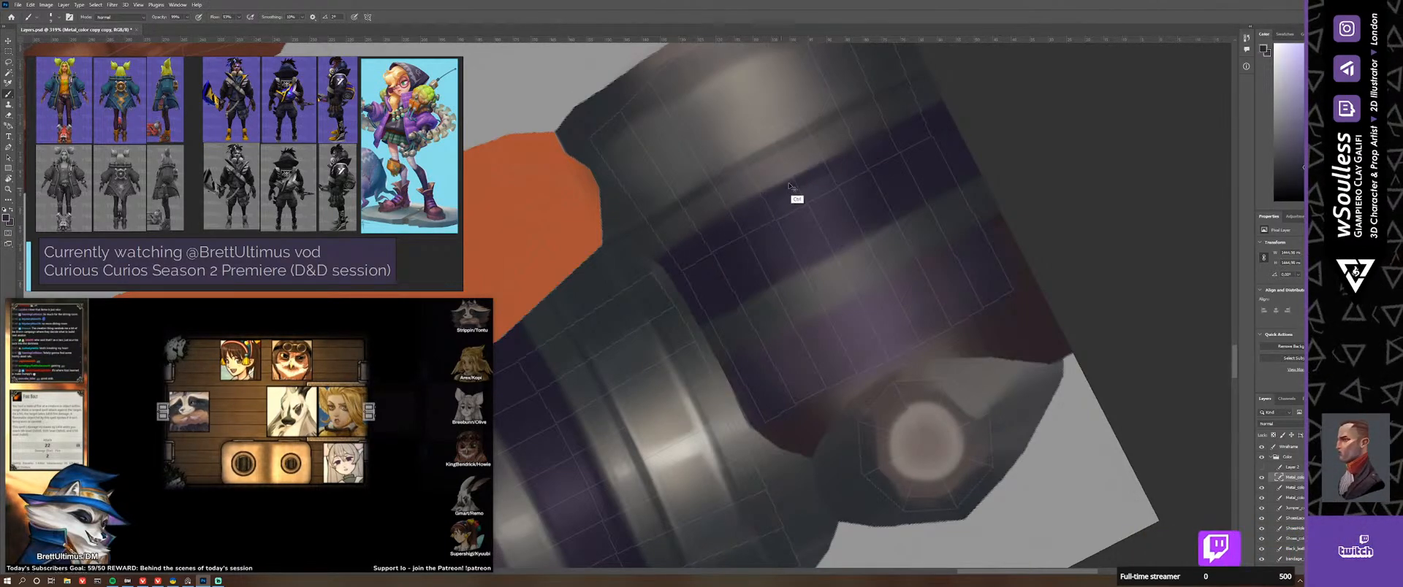
pyautogui.moveTo(708, 298); pyautogui.dragTo(757, 206)
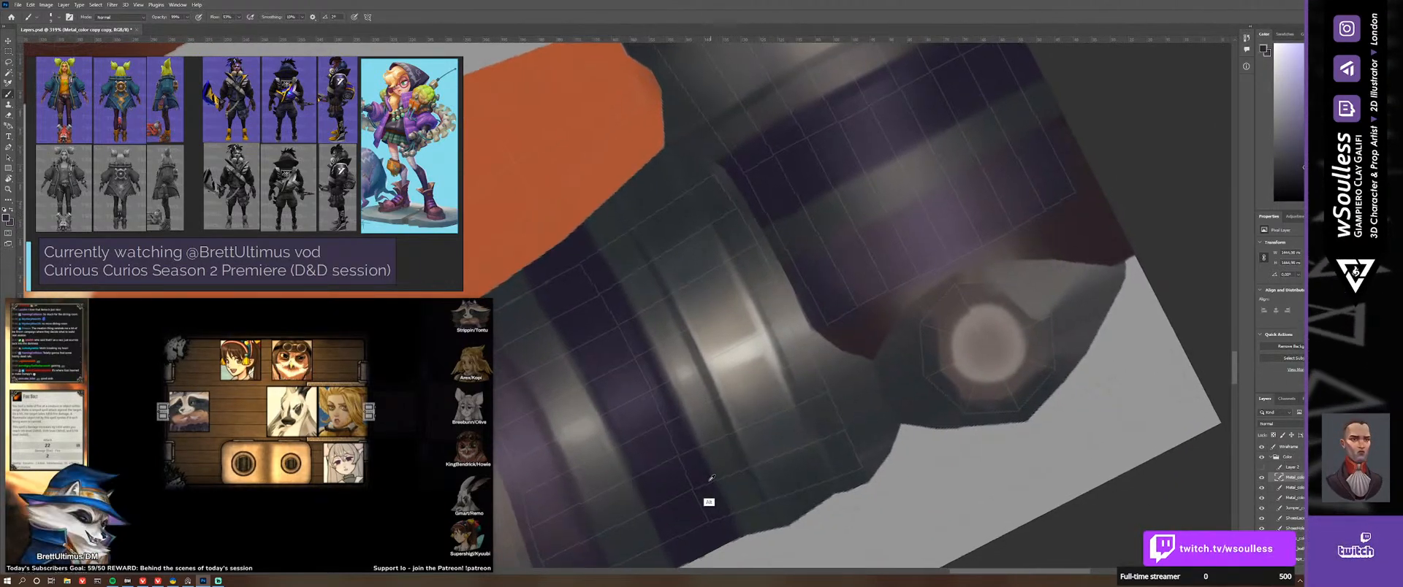
pyautogui.scroll(3, 811, 295)
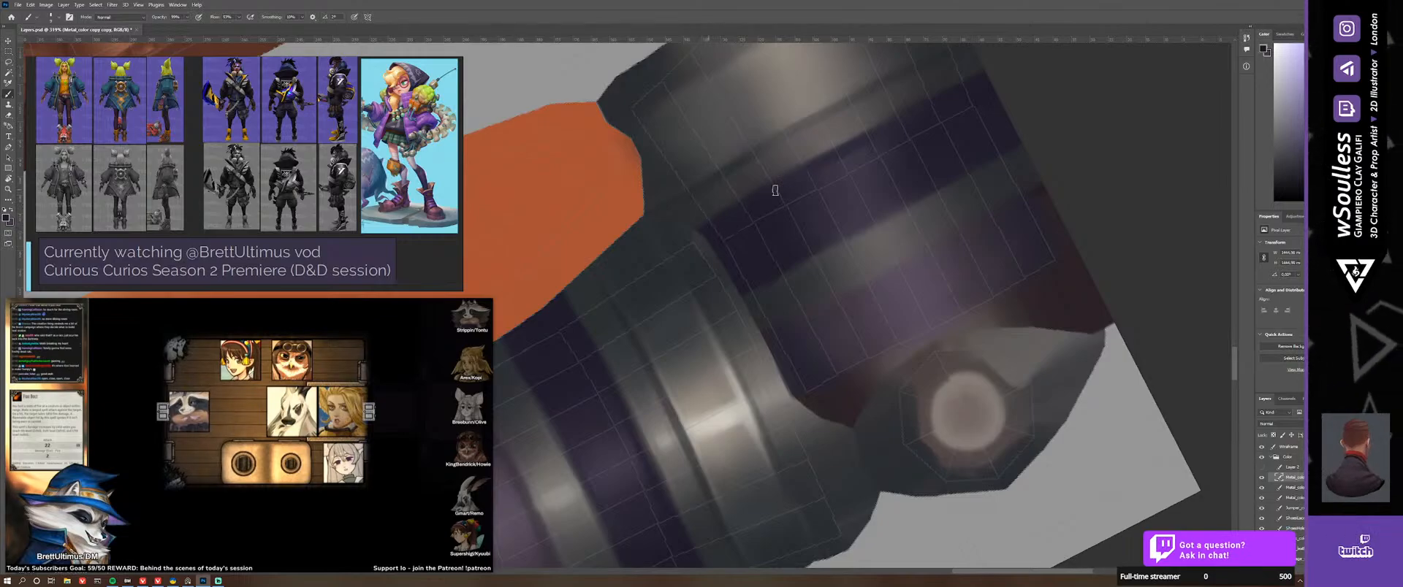
pyautogui.moveTo(878, 169)
pyautogui.mouseDown()
pyautogui.moveTo(814, 228)
pyautogui.moveTo(823, 209)
pyautogui.mouseUp()
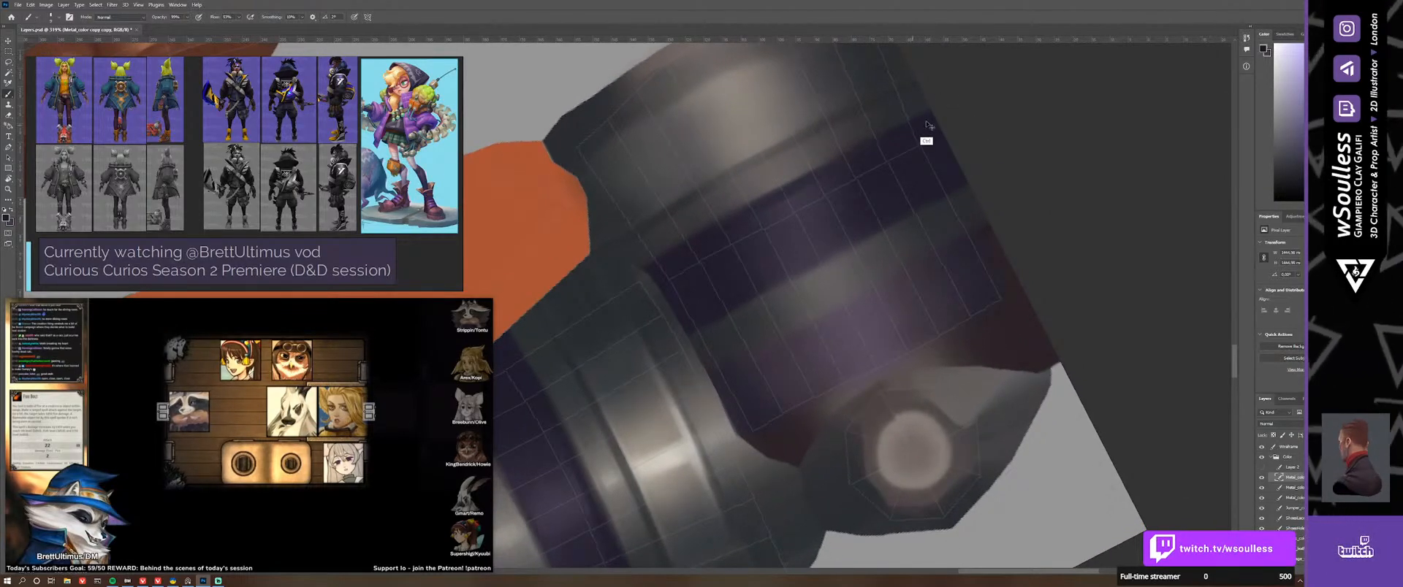
pyautogui.press('z')
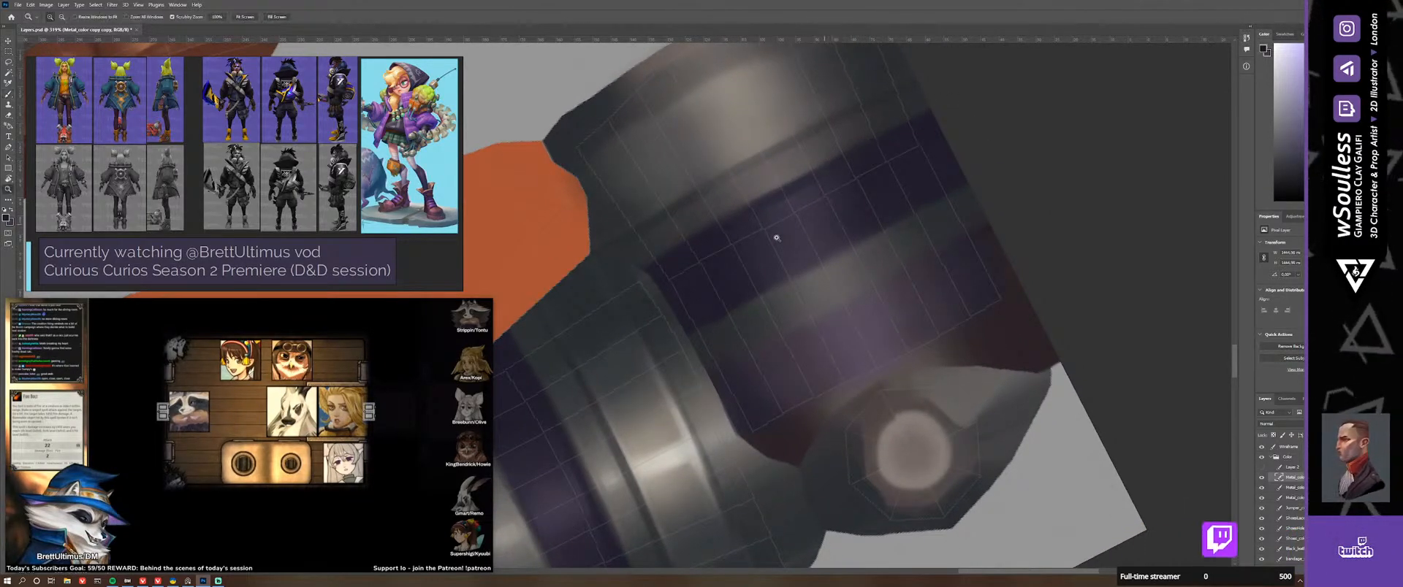
pyautogui.moveTo(782, 219); pyautogui.dragTo(811, 303)
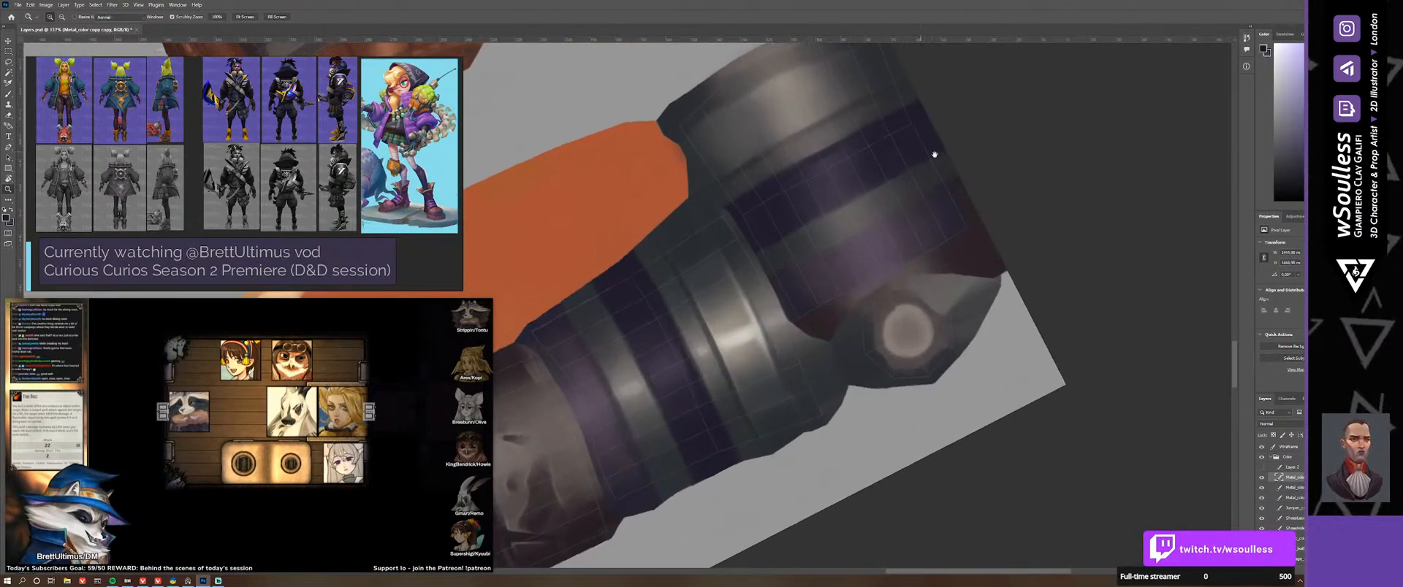
# Step: Paint a thin dark purple line between the lower grey band and purple section, sampling the neighbouring cylinder's purple, and blend it with the Mixer Brush
pyautogui.moveTo(934, 154); pyautogui.dragTo(886, 210)
pyautogui.press('b')
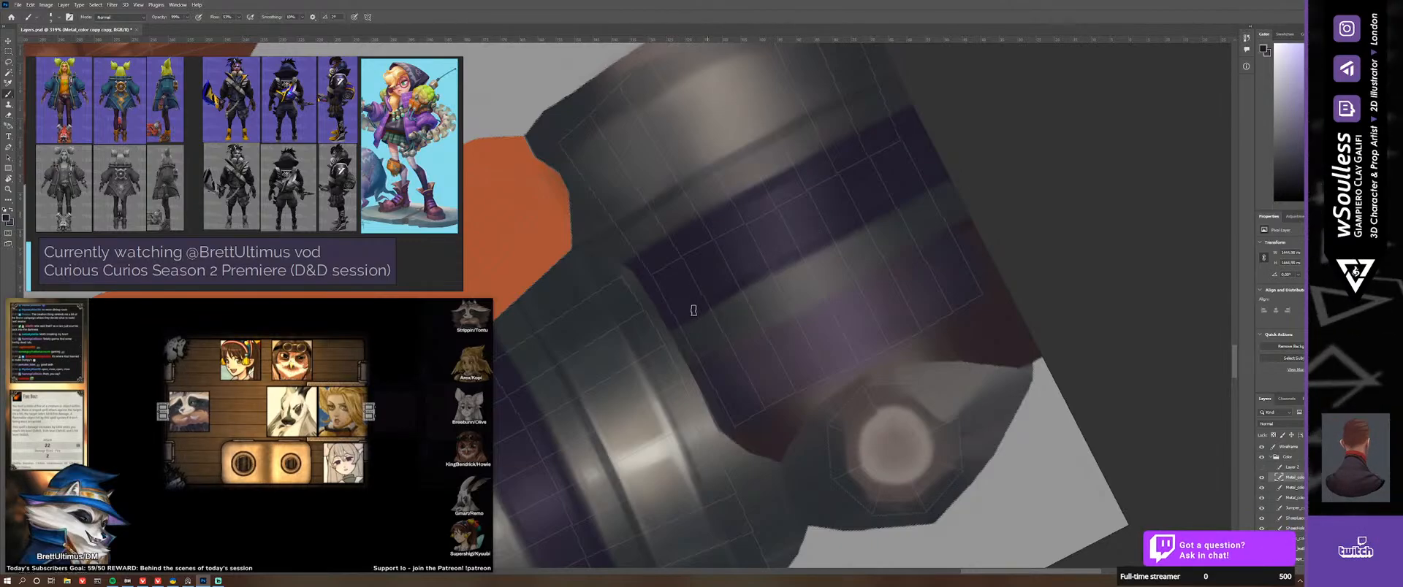
pyautogui.moveTo(798, 268); pyautogui.dragTo(824, 217)
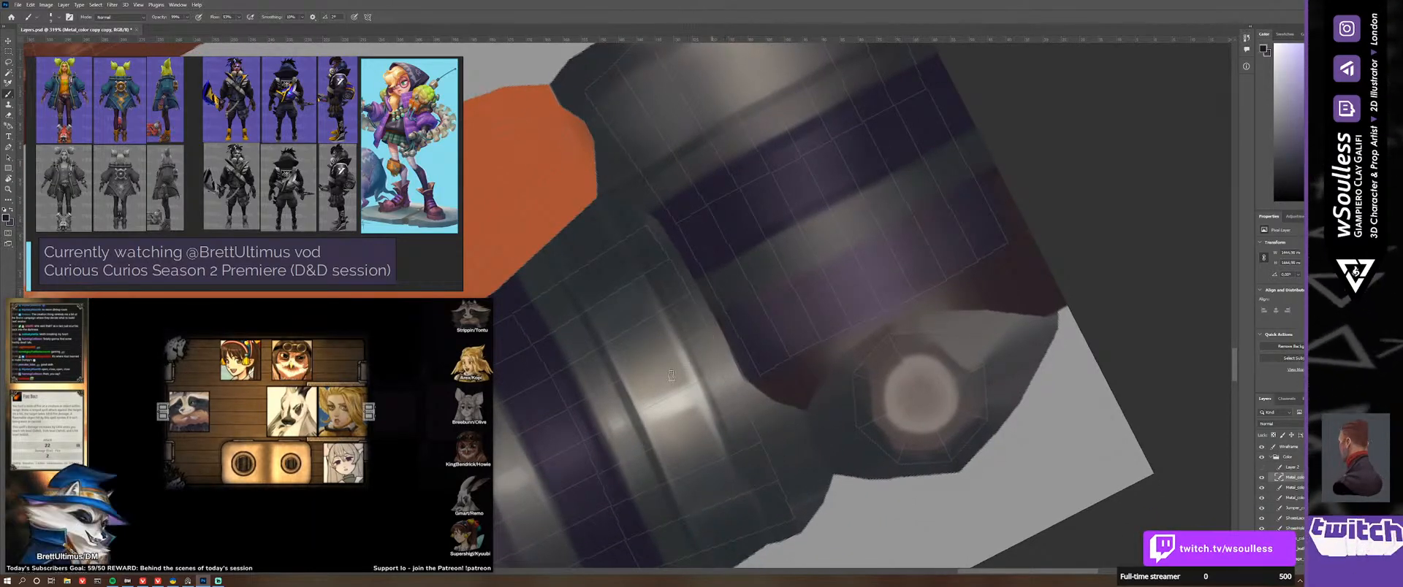
pyautogui.moveTo(637, 413); pyautogui.dragTo(616, 408)
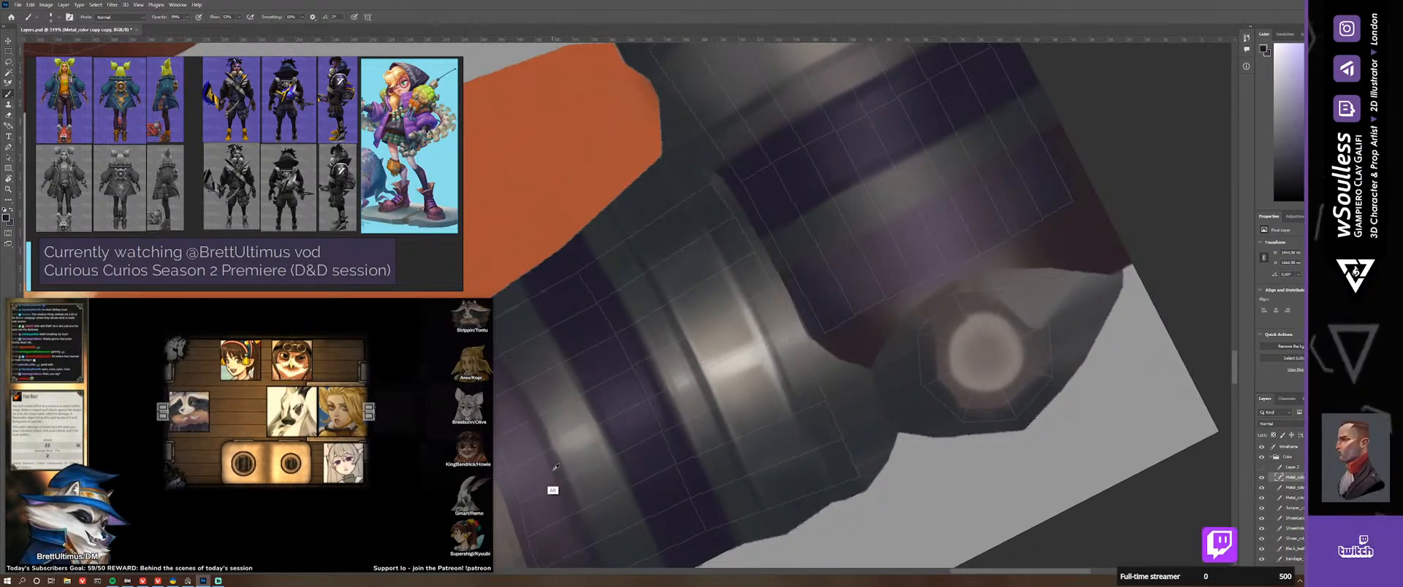
pyautogui.keyDown('alt'); pyautogui.click(586, 541); pyautogui.keyUp('alt')
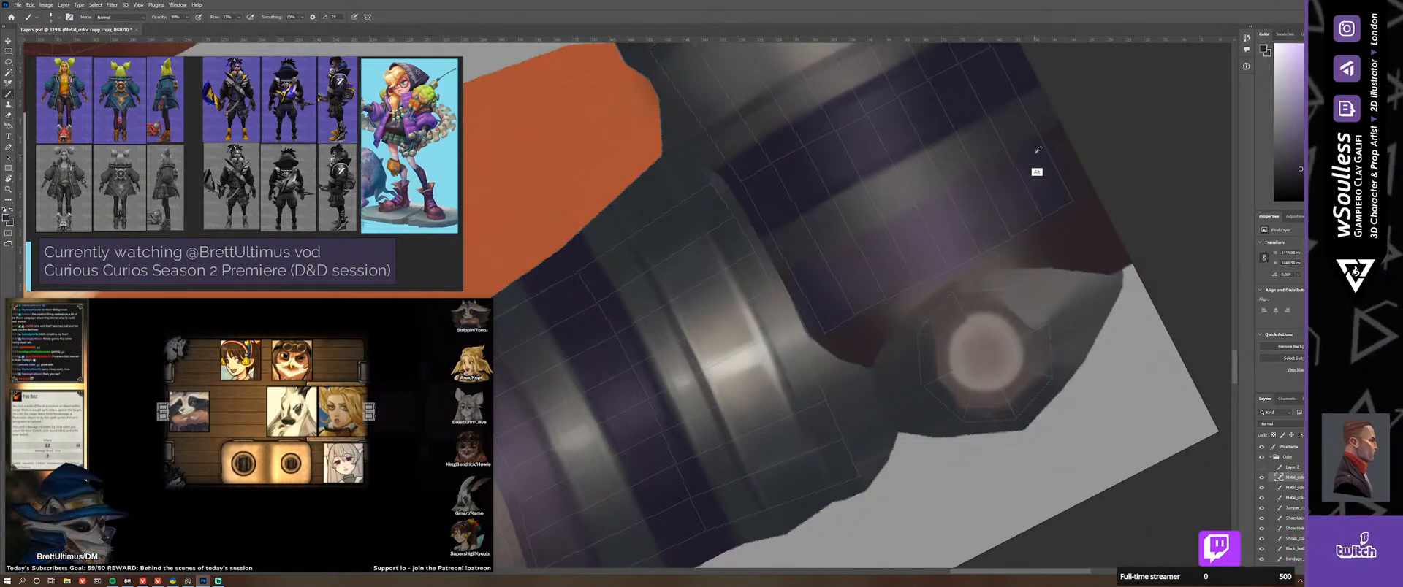
pyautogui.moveTo(832, 362); pyautogui.dragTo(840, 242)
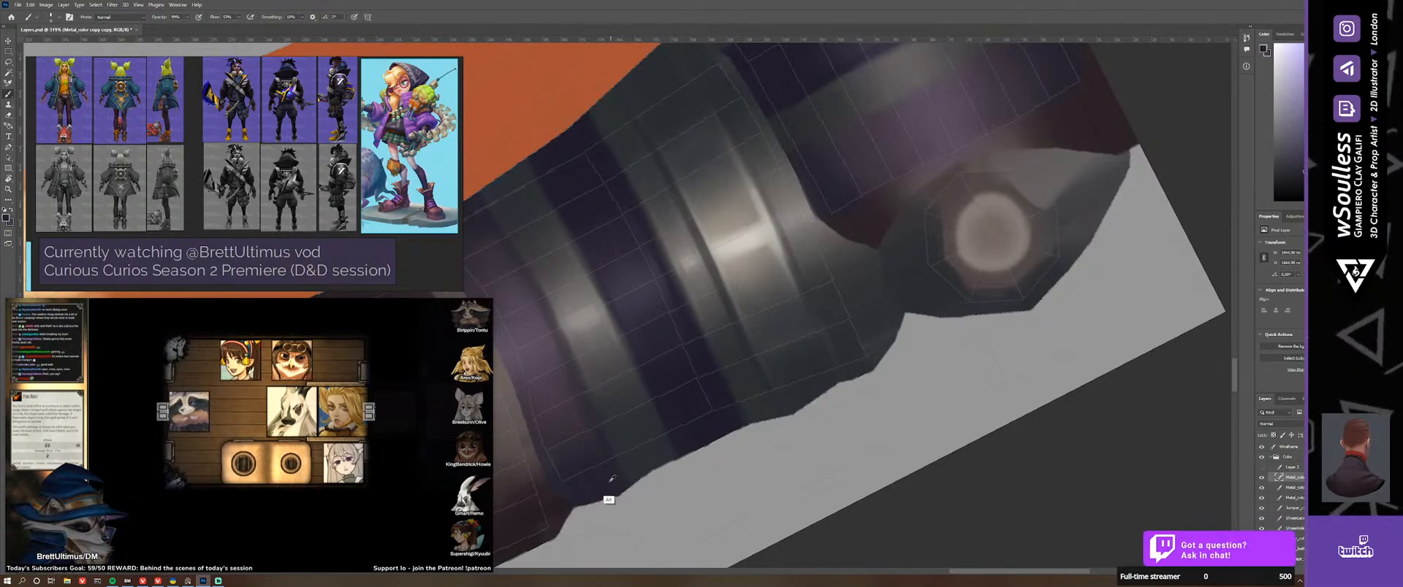
pyautogui.scroll(3, 902, 250)
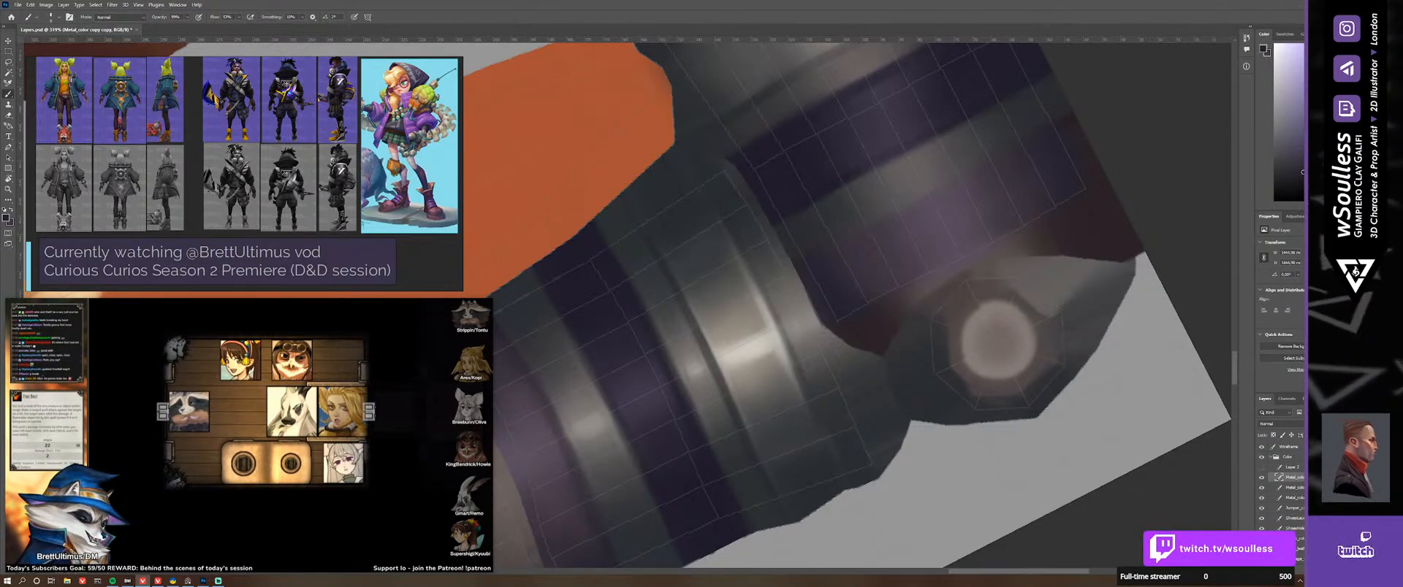
pyautogui.hotkey('ctrl', 'n')
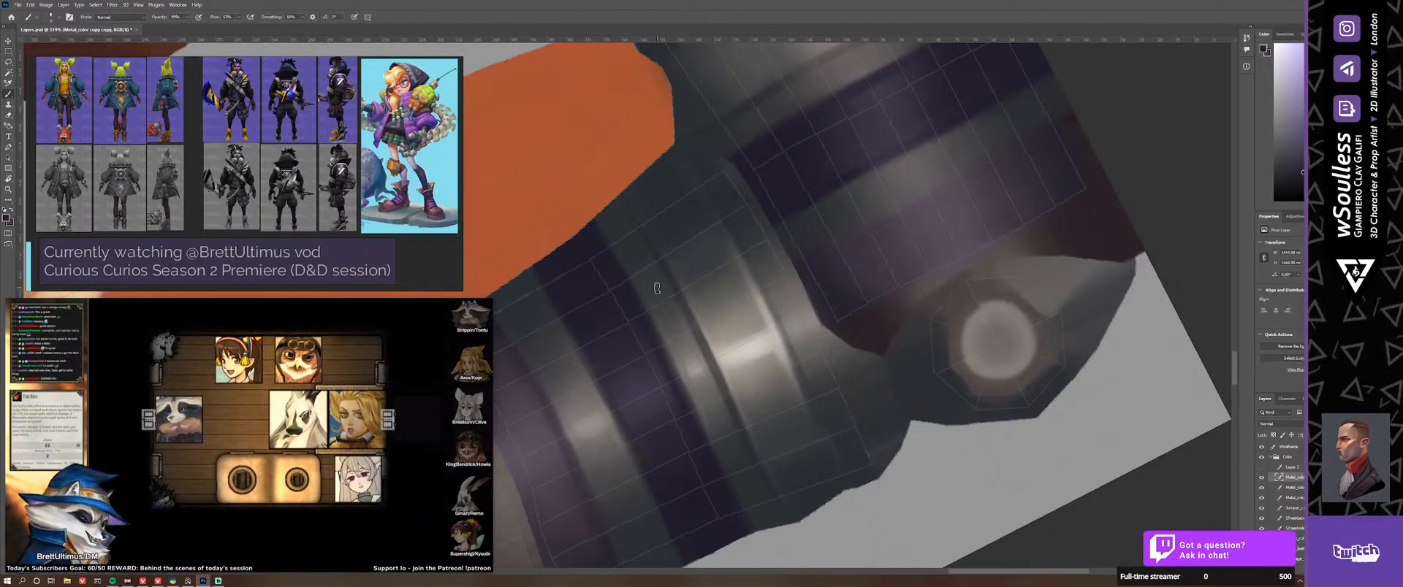
pyautogui.keyDown('ctrl'); pyautogui.moveTo(657, 289); pyautogui.dragTo(634, 290); pyautogui.keyUp('ctrl')
pyautogui.moveTo(865, 228); pyautogui.dragTo(809, 313)
pyautogui.moveTo(779, 351); pyautogui.dragTo(865, 276)
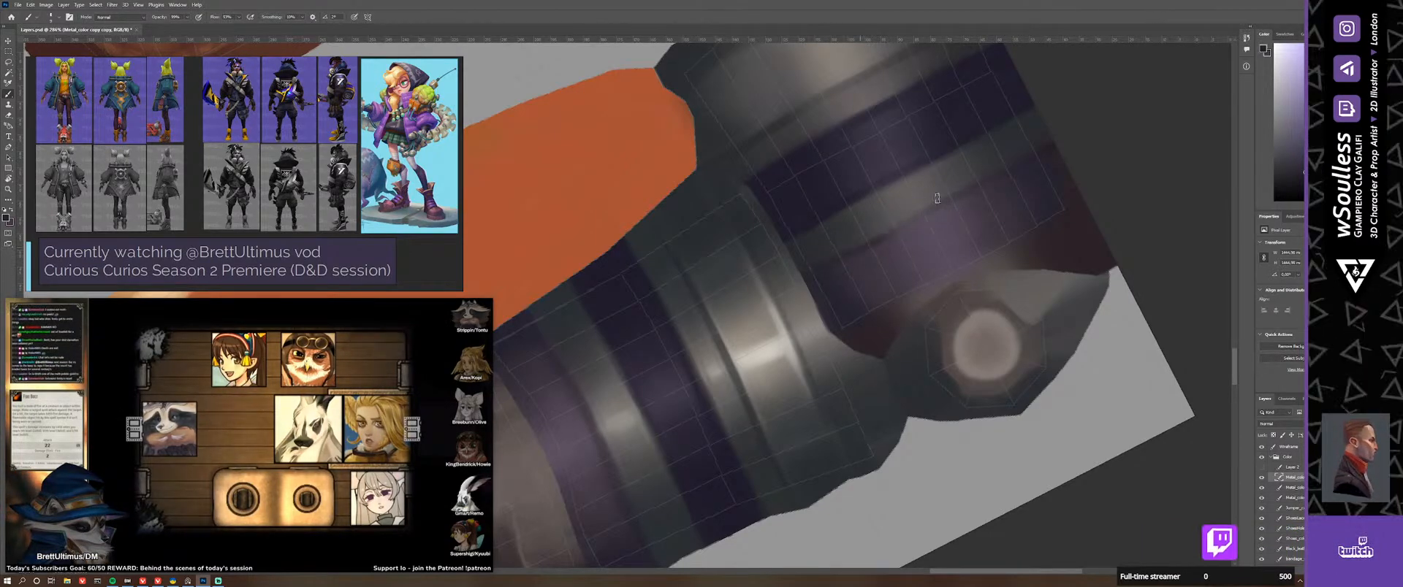
pyautogui.press('ctrl')
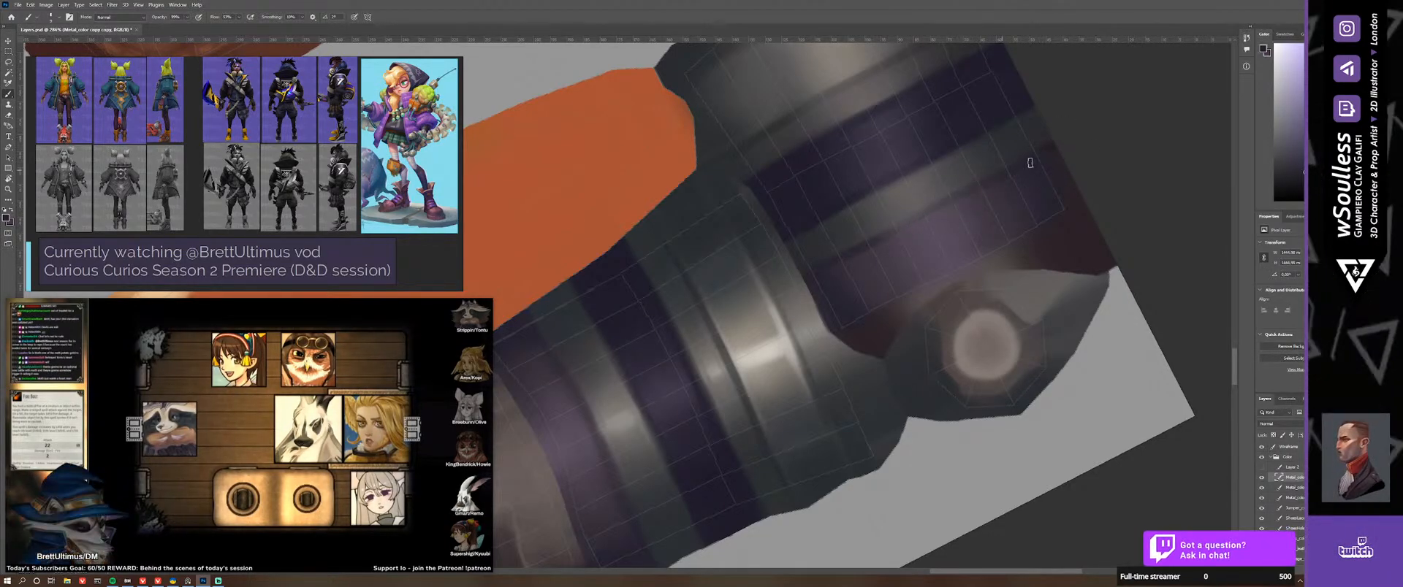
pyautogui.hotkey('shift', 'b')
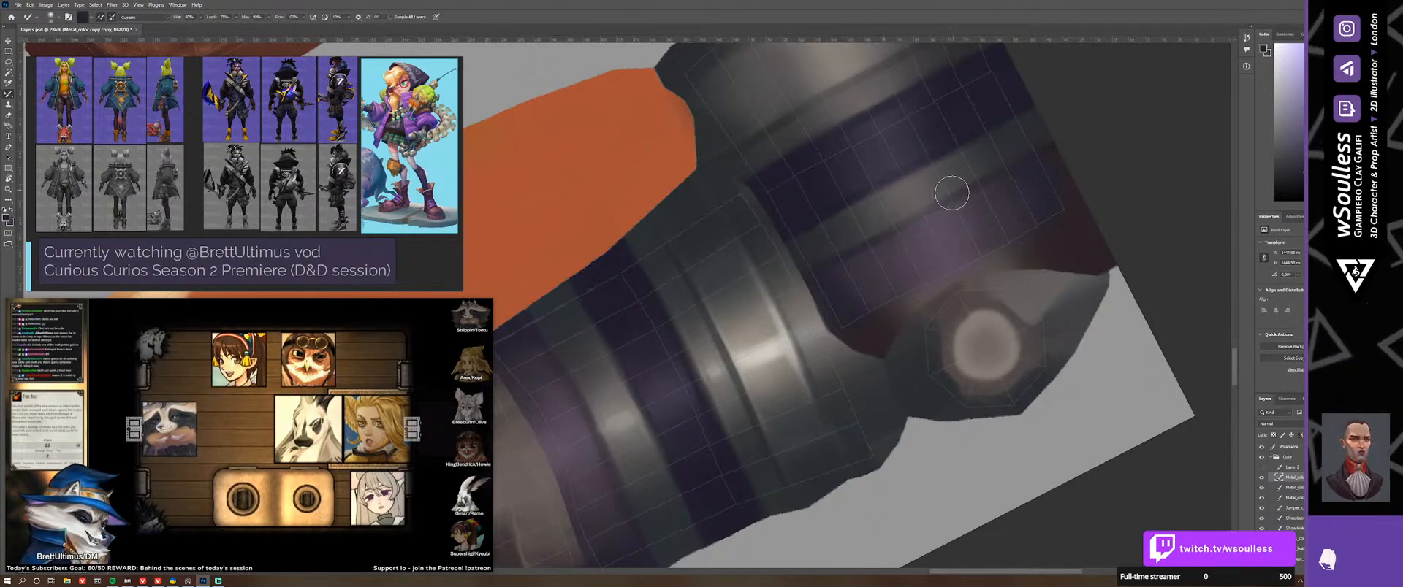
pyautogui.moveTo(887, 113); pyautogui.dragTo(857, 192)
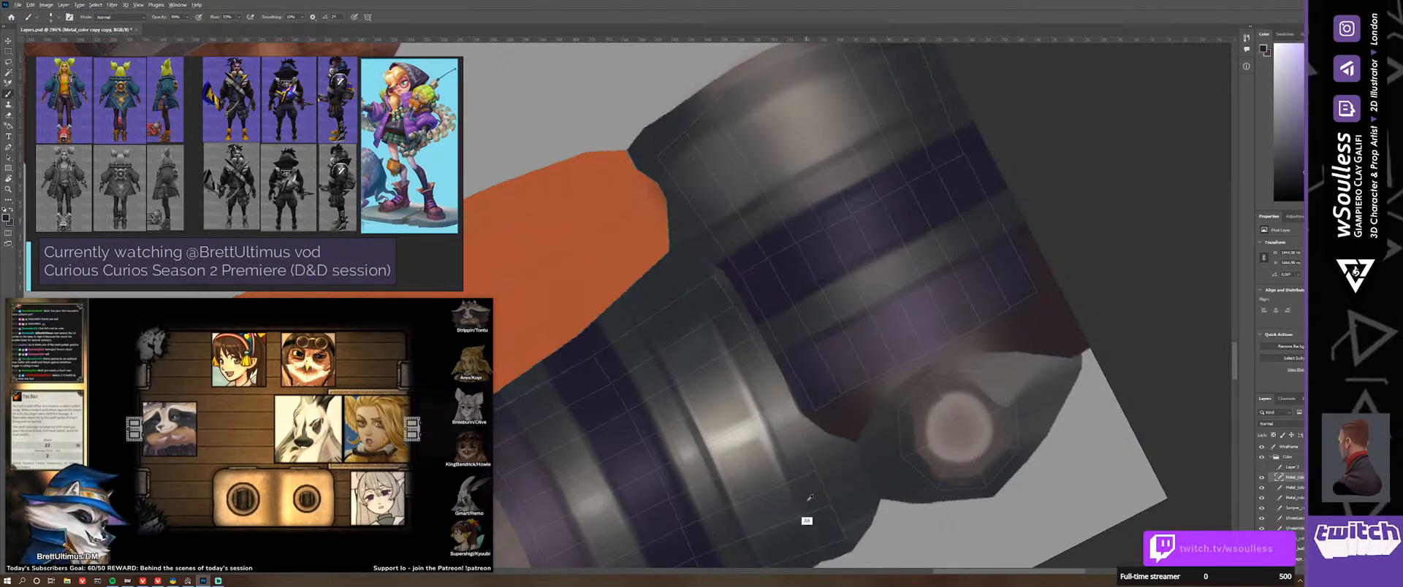
# Step: Touch up the upper metal section's groove and rim with sampled greys, smoothing them with the Mixer Brush
pyautogui.moveTo(865, 448)
pyautogui.mouseDown()
pyautogui.moveTo(933, 329)
pyautogui.moveTo(869, 394)
pyautogui.moveTo(877, 517)
pyautogui.mouseUp()
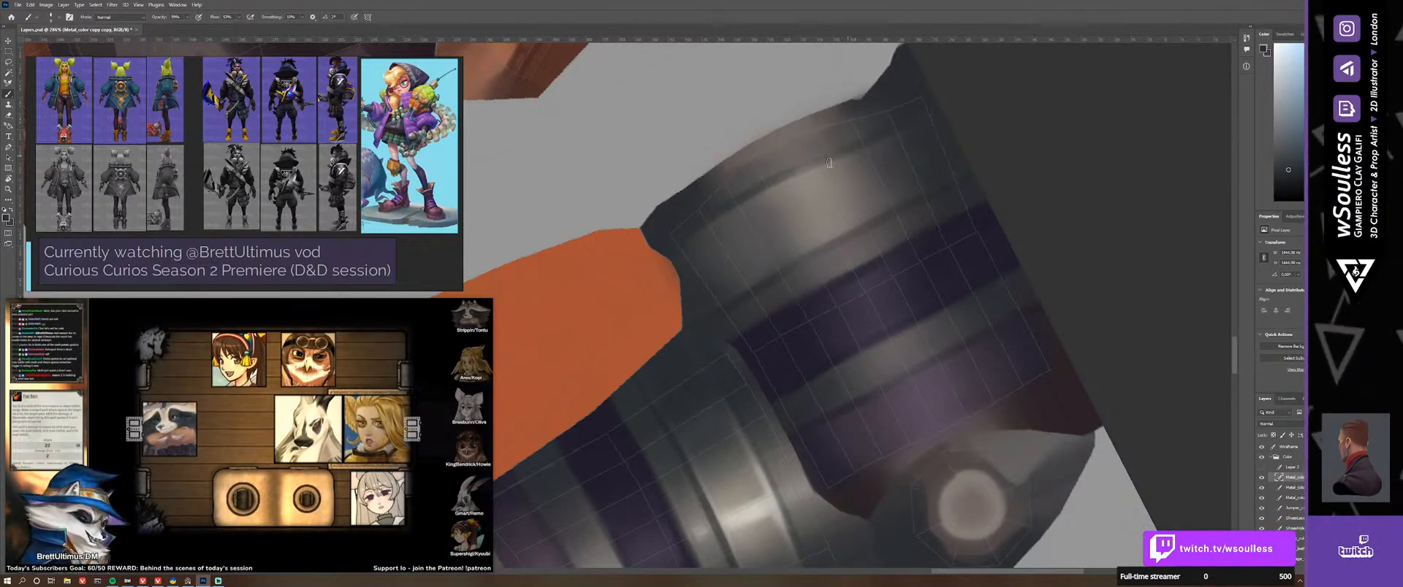
pyautogui.keyDown('alt'); pyautogui.click(797, 142); pyautogui.keyUp('alt')
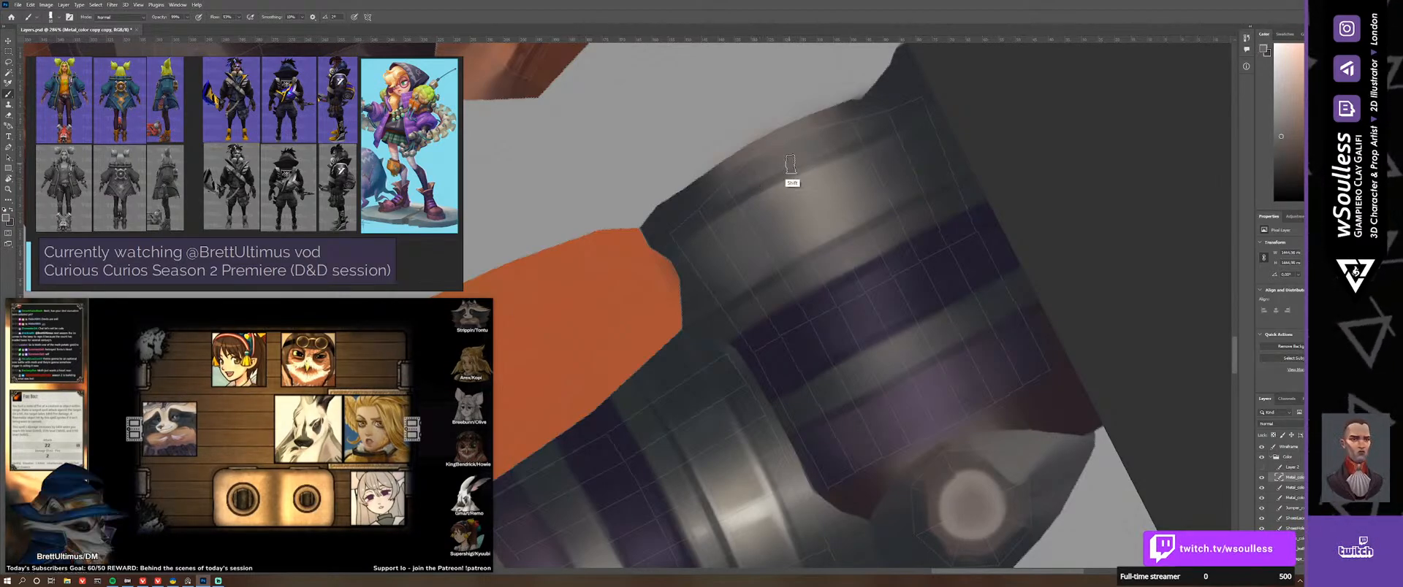
pyautogui.hotkey('shift', 'b')
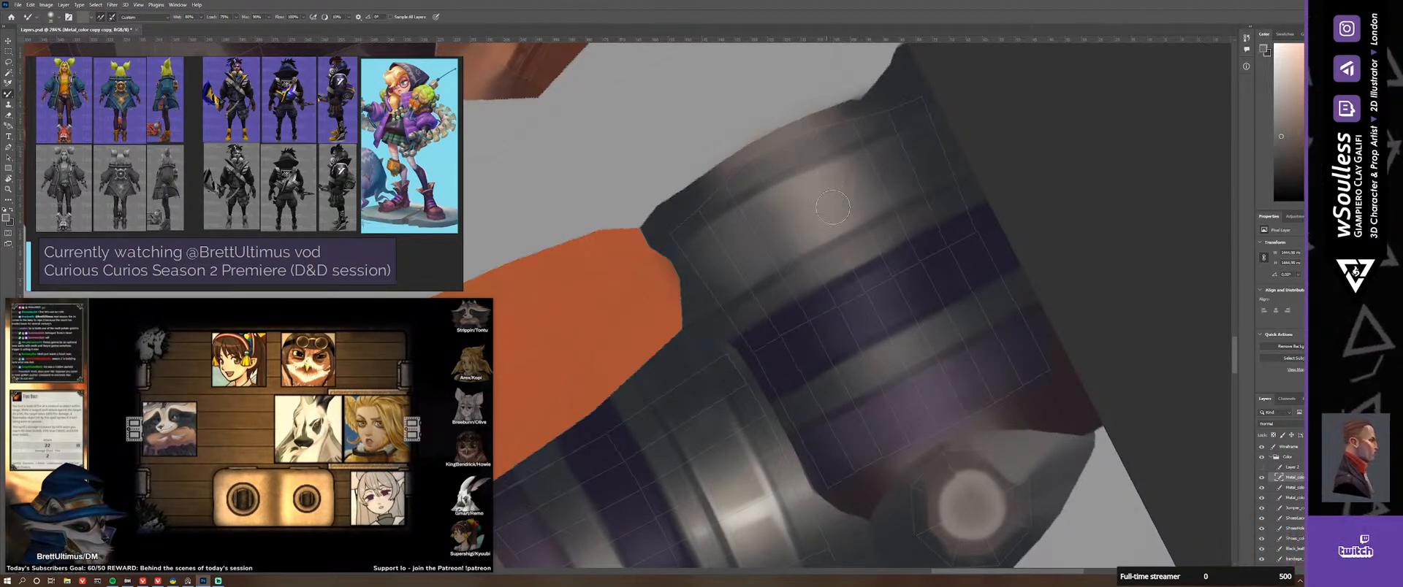
# Step: Darken both shaded sides of the upper metal section with a larger dark grey-teal brush and blend them with the Mixer Brush
pyautogui.press('b')
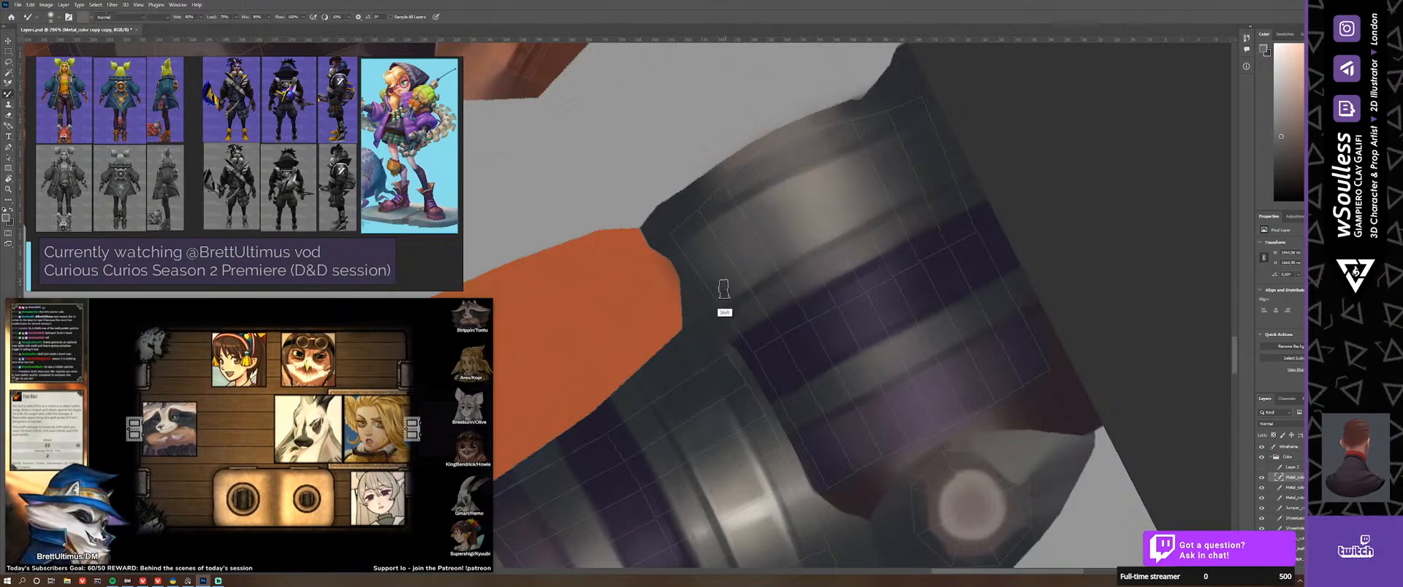
pyautogui.moveTo(789, 331); pyautogui.dragTo(773, 273)
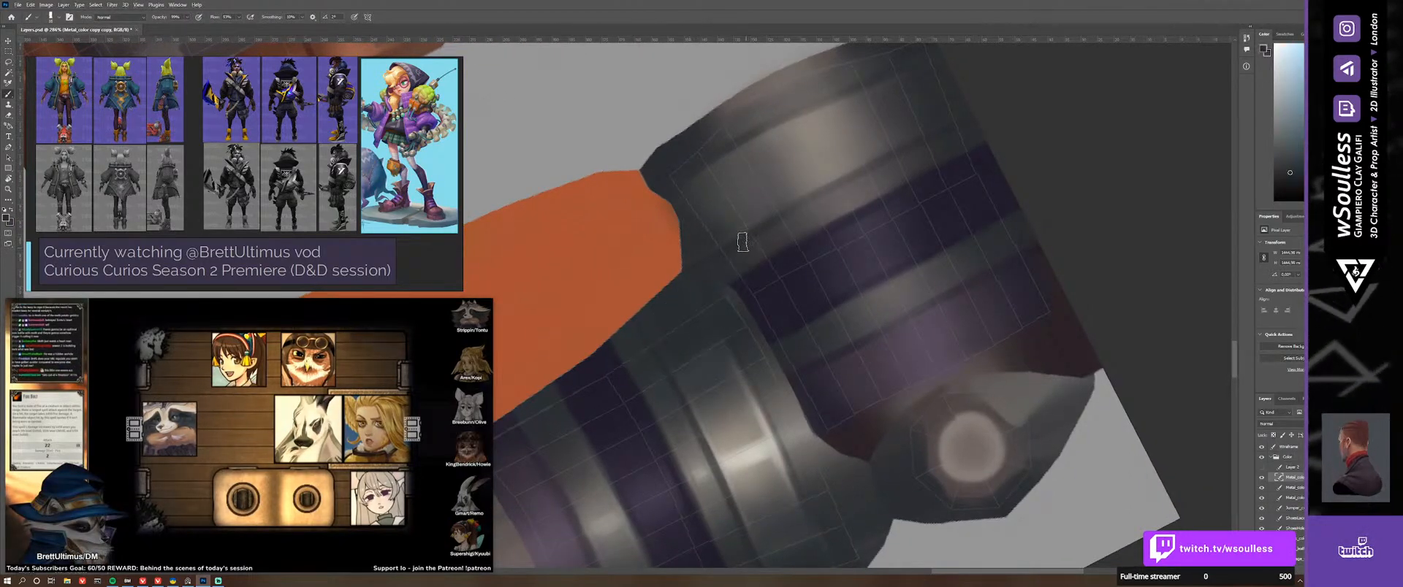
pyautogui.keyDown('alt'); pyautogui.moveTo(714, 203); pyautogui.dragTo(721, 205, button='right'); pyautogui.keyUp('alt')
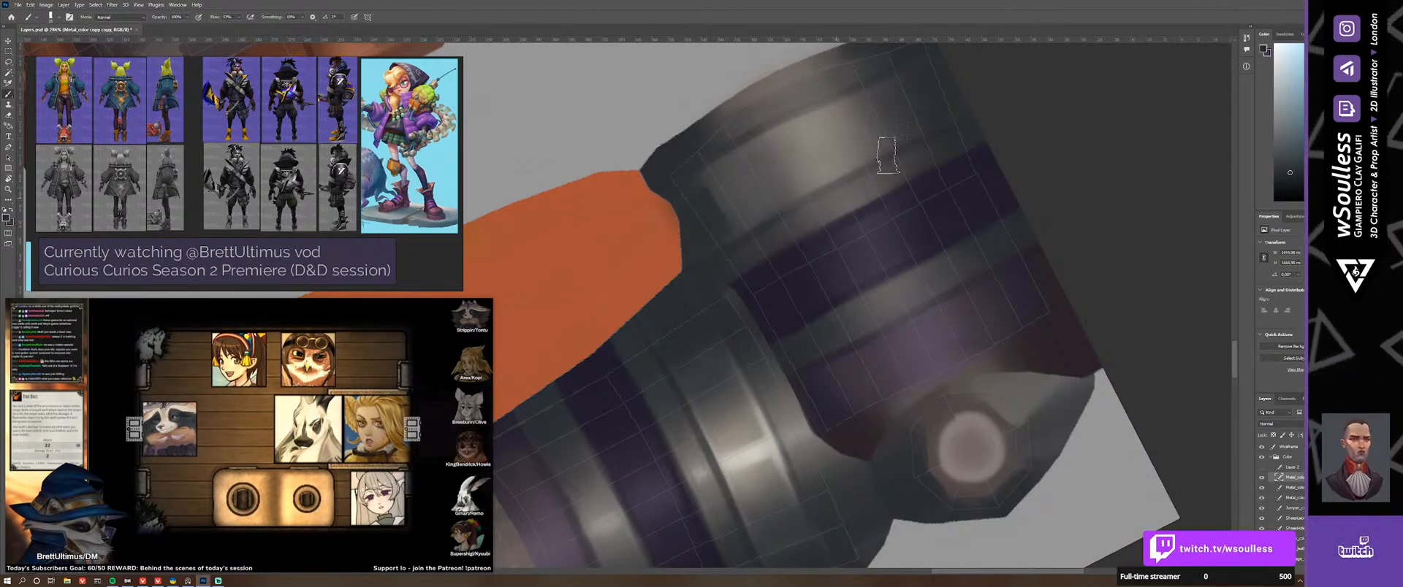
pyautogui.moveTo(942, 125); pyautogui.dragTo(918, 184)
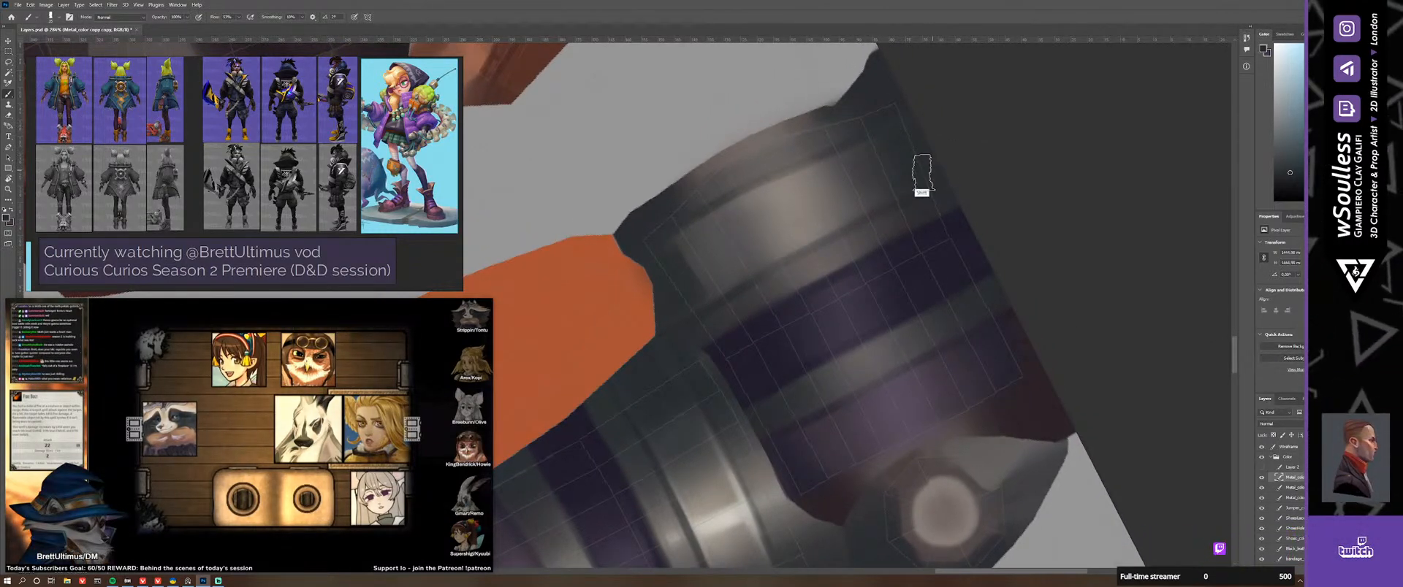
pyautogui.hotkey('shift', 'b')
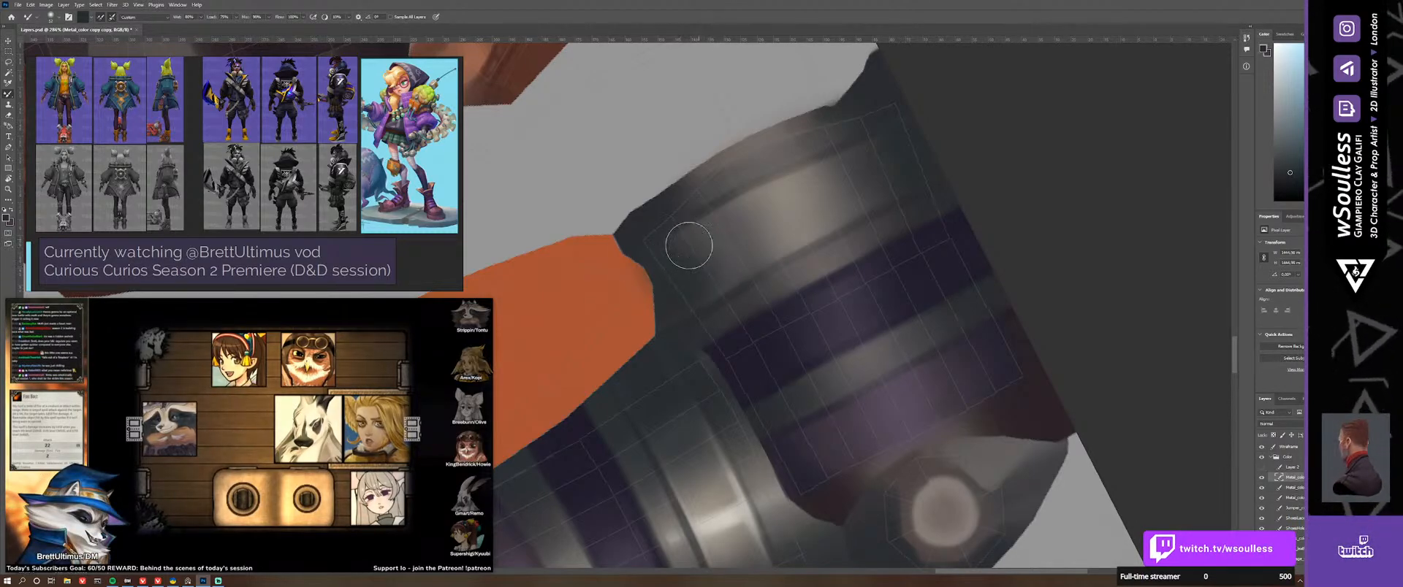
pyautogui.hotkey('shift', 'b')
# Step: Paint a bright vertical highlight on the upper metal section with a light tone sampled from the neighbouring cylinder, softening it with the Mixer Brush
pyautogui.scroll(-3, 703, 264)
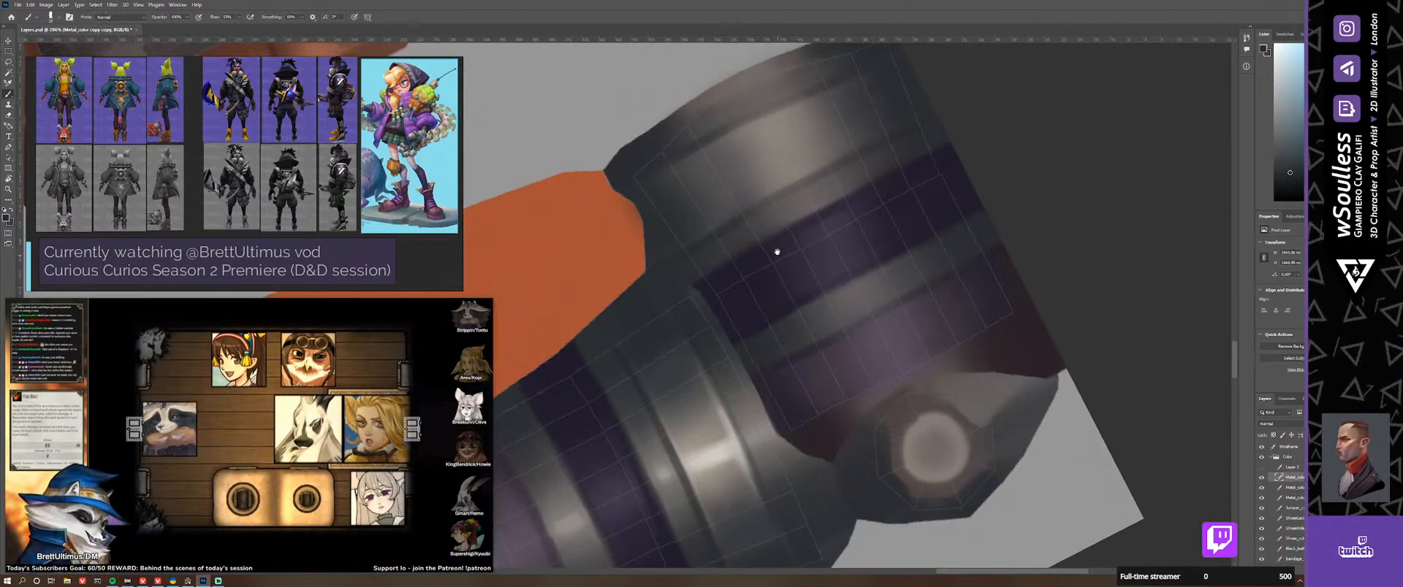
pyautogui.keyDown('ctrl'); pyautogui.moveTo(792, 393); pyautogui.dragTo(751, 437); pyautogui.keyUp('ctrl')
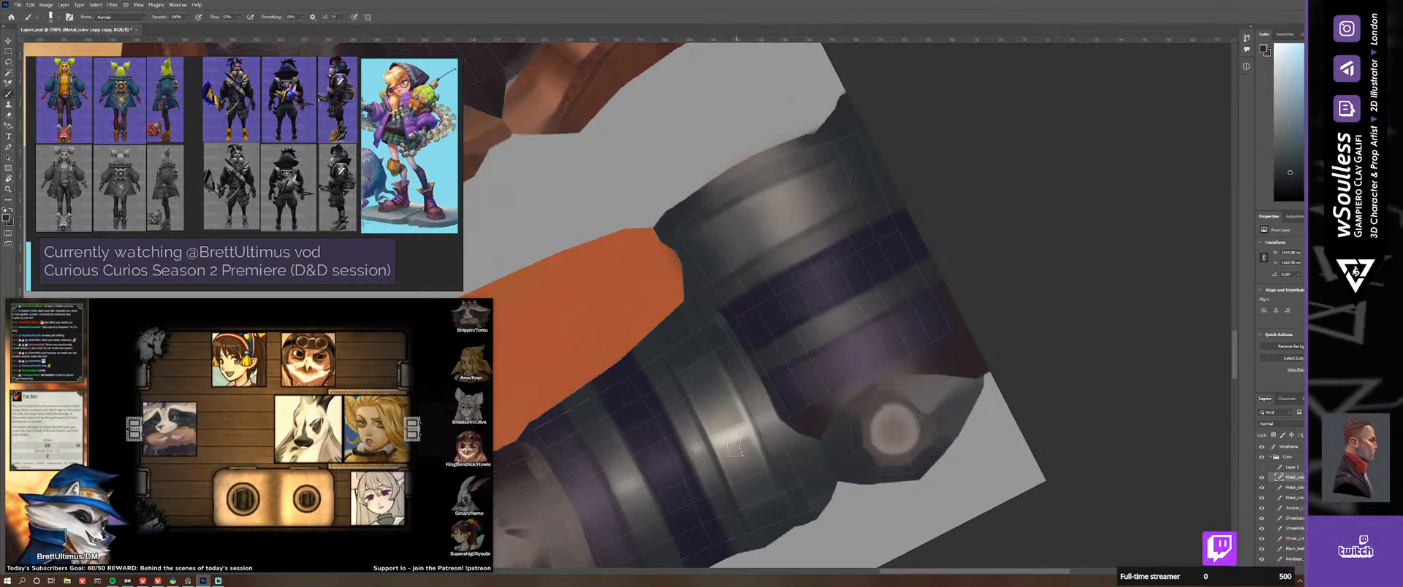
pyautogui.keyDown('alt'); pyautogui.click(744, 432); pyautogui.keyUp('alt')
pyautogui.keyDown('ctrl'); pyautogui.moveTo(717, 214); pyautogui.dragTo(717, 213); pyautogui.keyUp('ctrl')
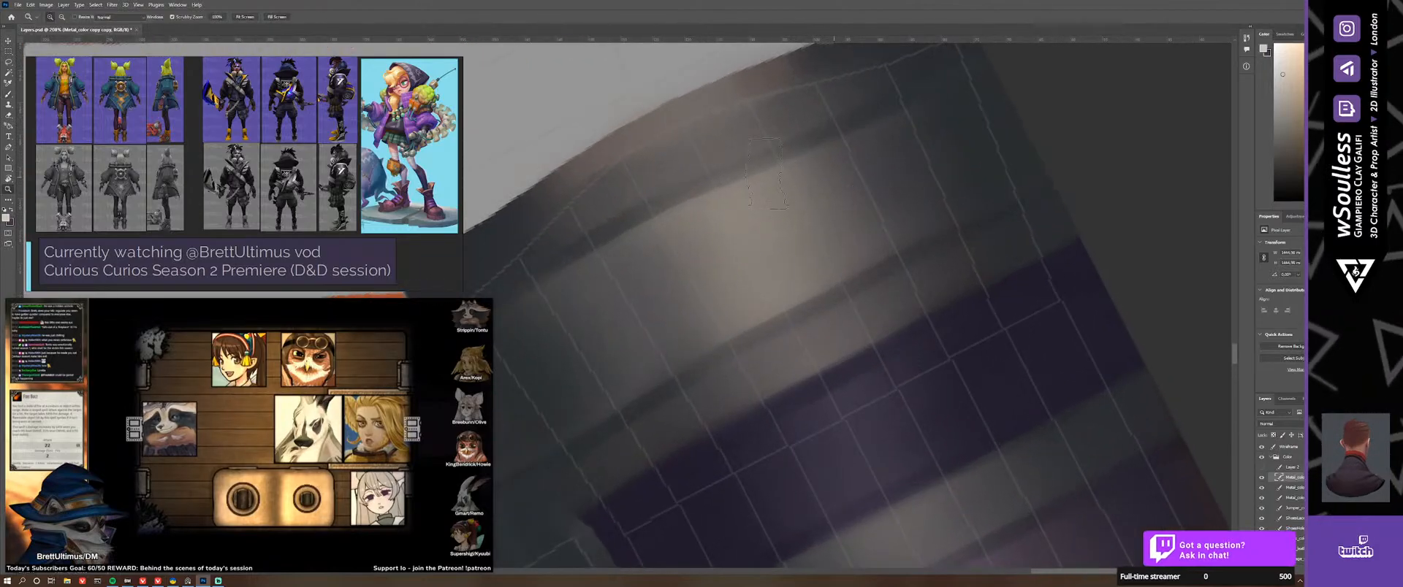
pyautogui.keyDown('ctrl'); pyautogui.moveTo(900, 249); pyautogui.dragTo(851, 237); pyautogui.keyUp('ctrl')
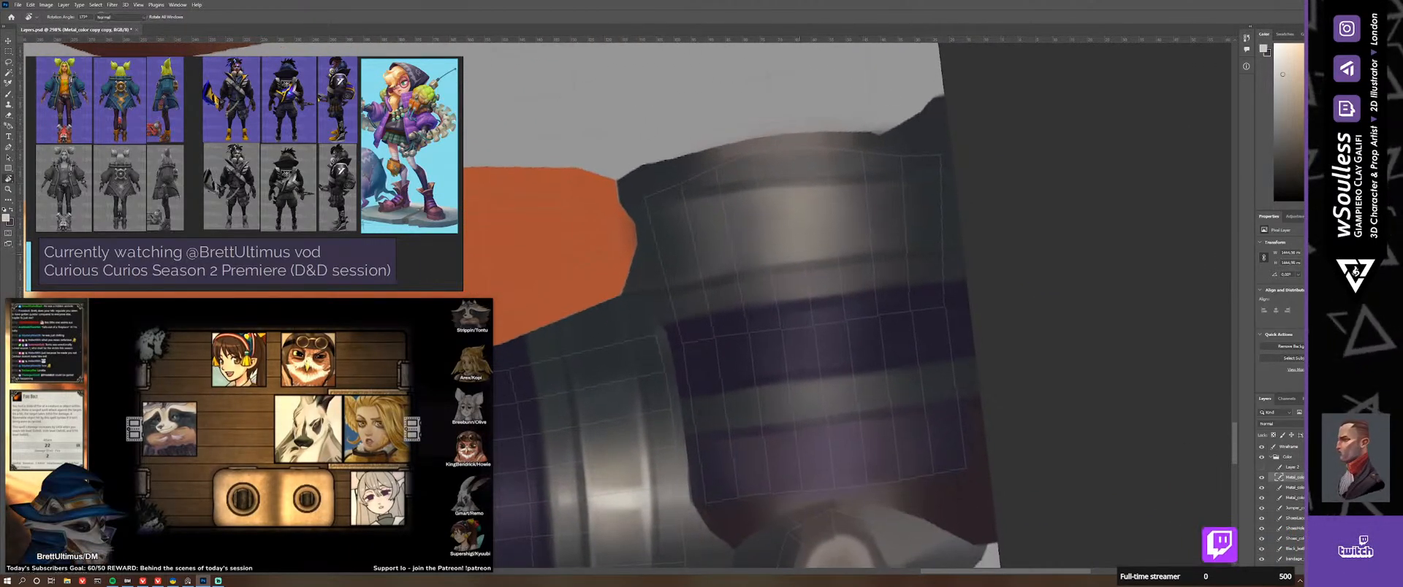
pyautogui.press('b')
pyautogui.moveTo(792, 194); pyautogui.dragTo(802, 257)
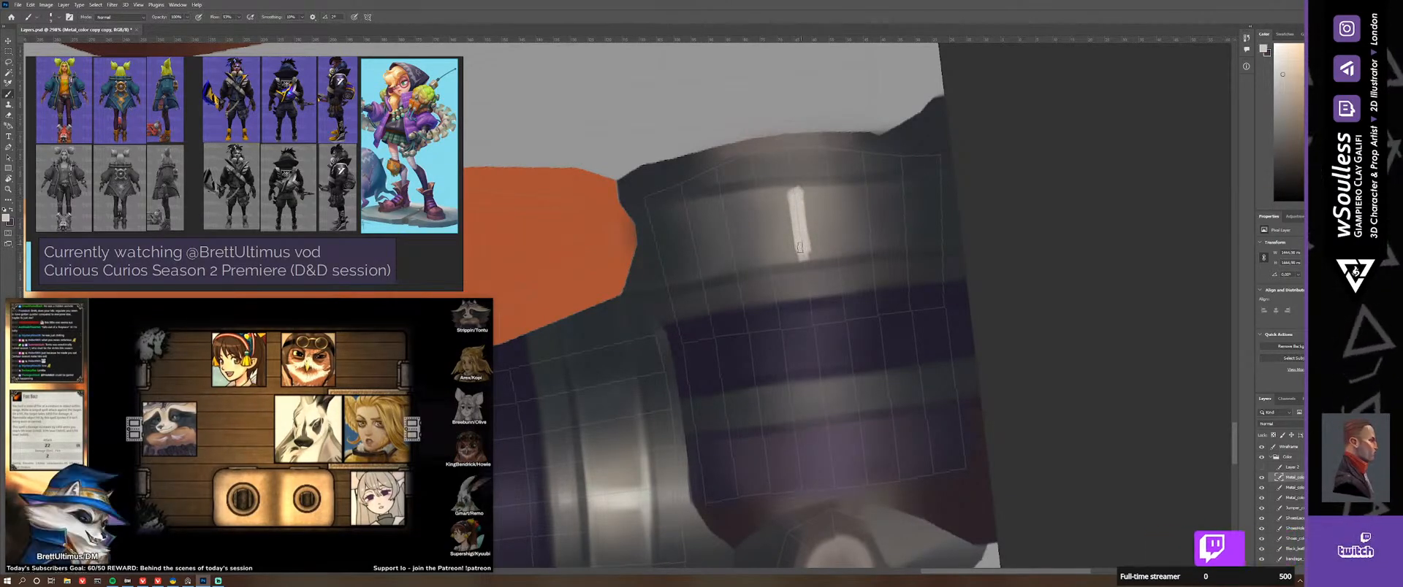
pyautogui.hotkey('shift', 'b')
pyautogui.keyDown('alt'); pyautogui.moveTo(787, 217); pyautogui.dragTo(776, 219, button='right'); pyautogui.keyUp('alt')
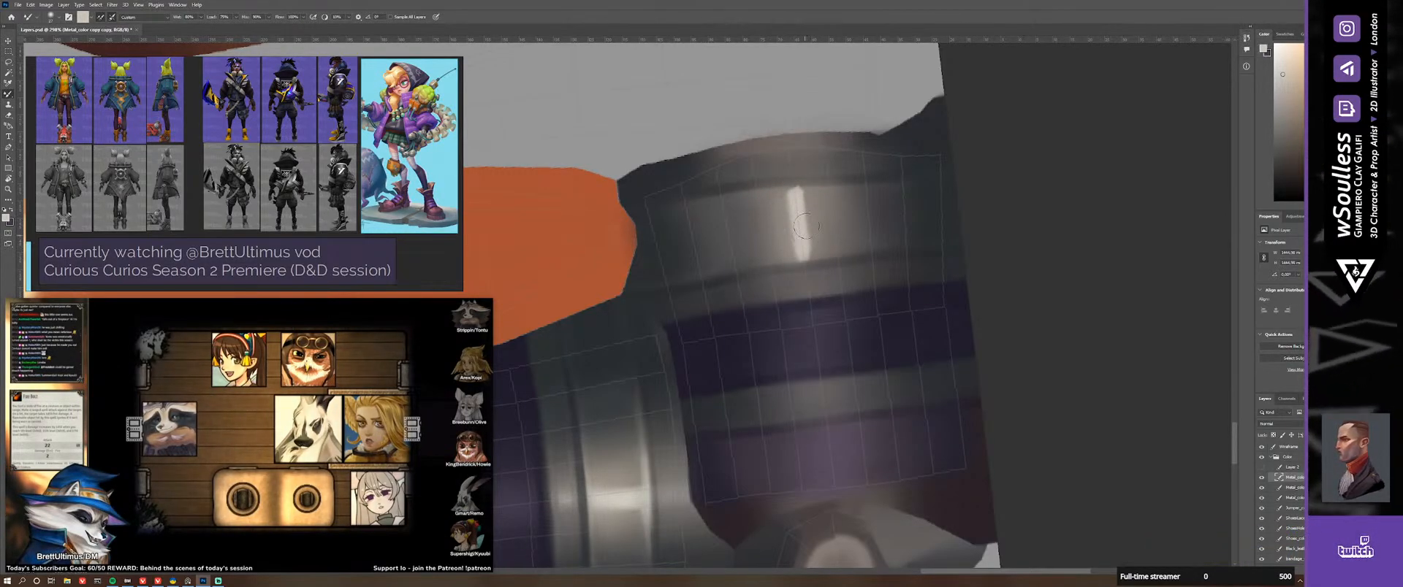
# Step: Add a small horizontal glint at the lower end of the vertical highlight, using a light tone sampled from the neighbouring cylinder
pyautogui.hotkey('shift', 'b')
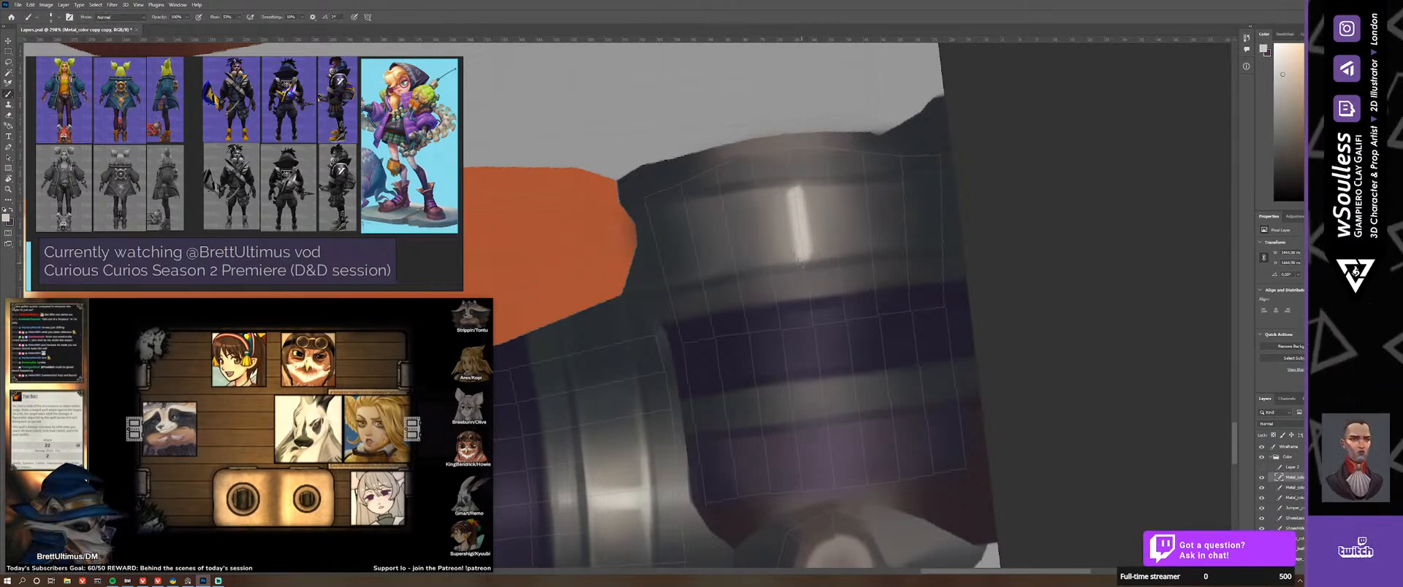
pyautogui.keyDown('alt'); pyautogui.click(650, 489); pyautogui.keyUp('alt')
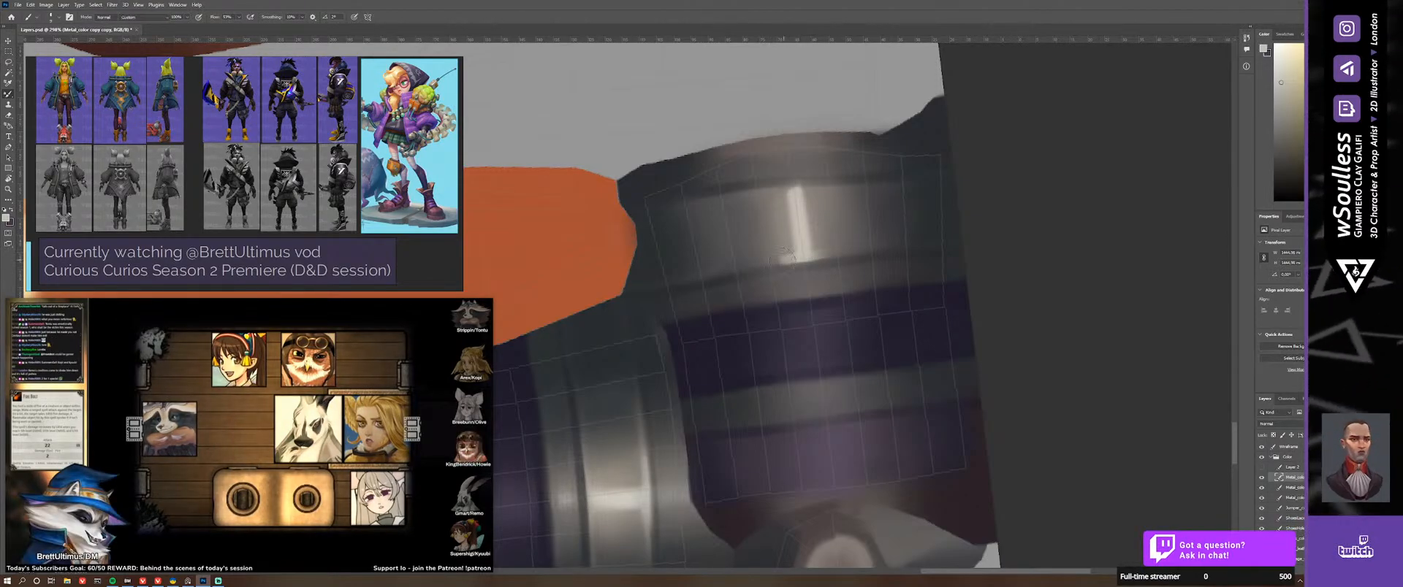
pyautogui.hotkey('shift', 'b')
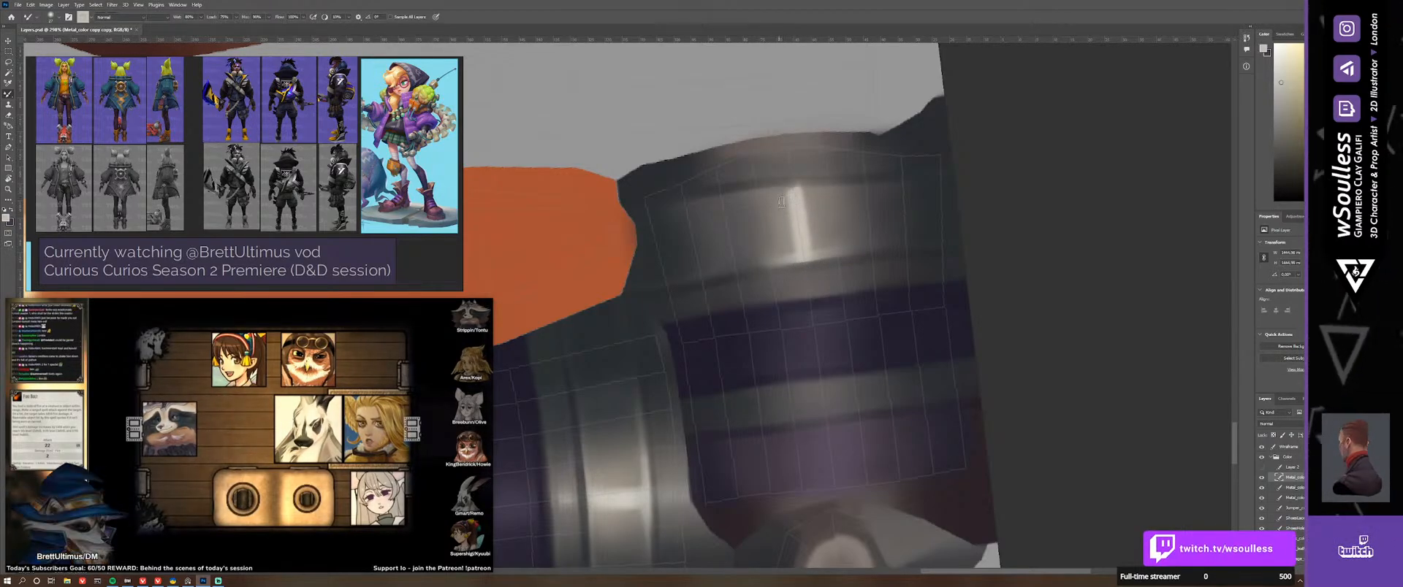
# Step: Add a softer glint around the highlight's upper end with lighter greys sampled from the neighbouring cylinder, blending it with the Mixer Brush
pyautogui.hotkey('shift', 'b')
pyautogui.keyDown('alt'); pyautogui.moveTo(795, 194); pyautogui.dragTo(786, 199, button='right'); pyautogui.keyUp('alt')
pyautogui.keyDown('alt'); pyautogui.click(591, 485); pyautogui.keyUp('alt')
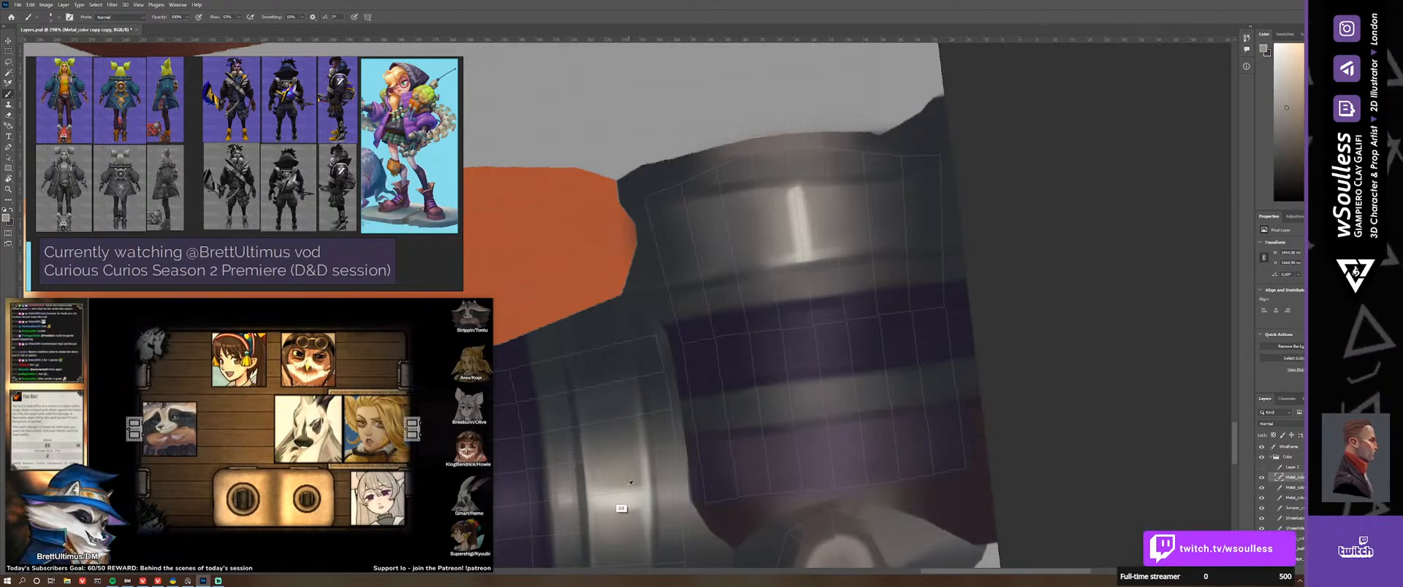
pyautogui.keyDown('alt'); pyautogui.click(595, 480); pyautogui.keyUp('alt')
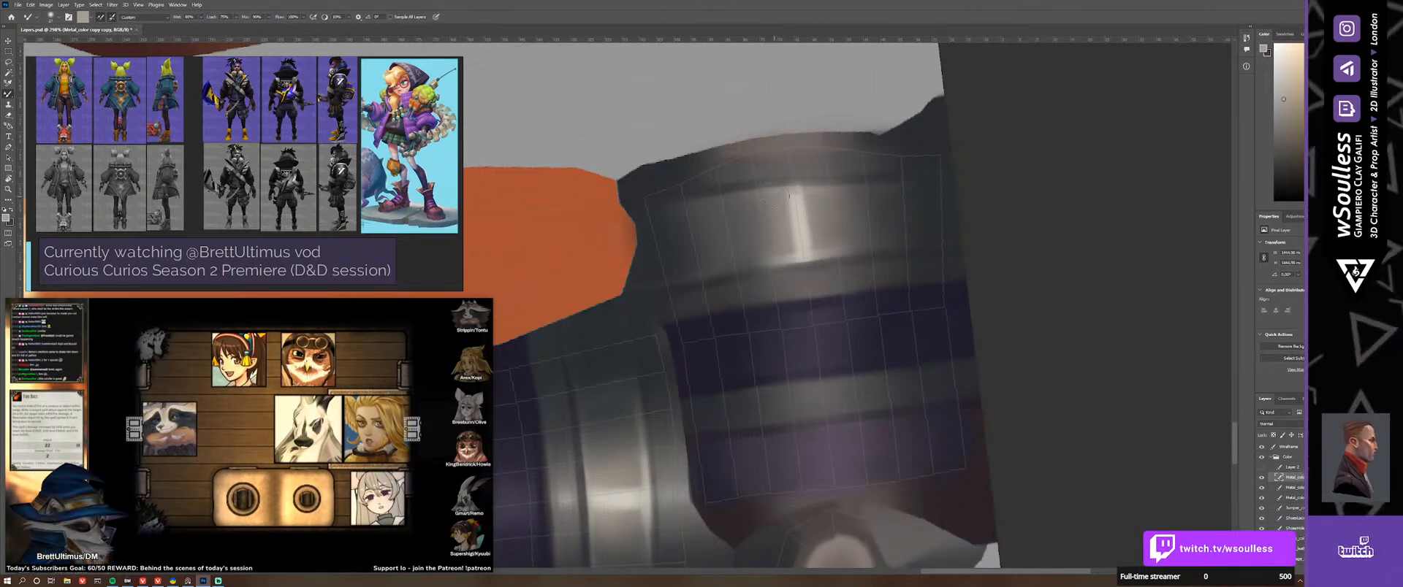
pyautogui.hotkey('shift', 'b')
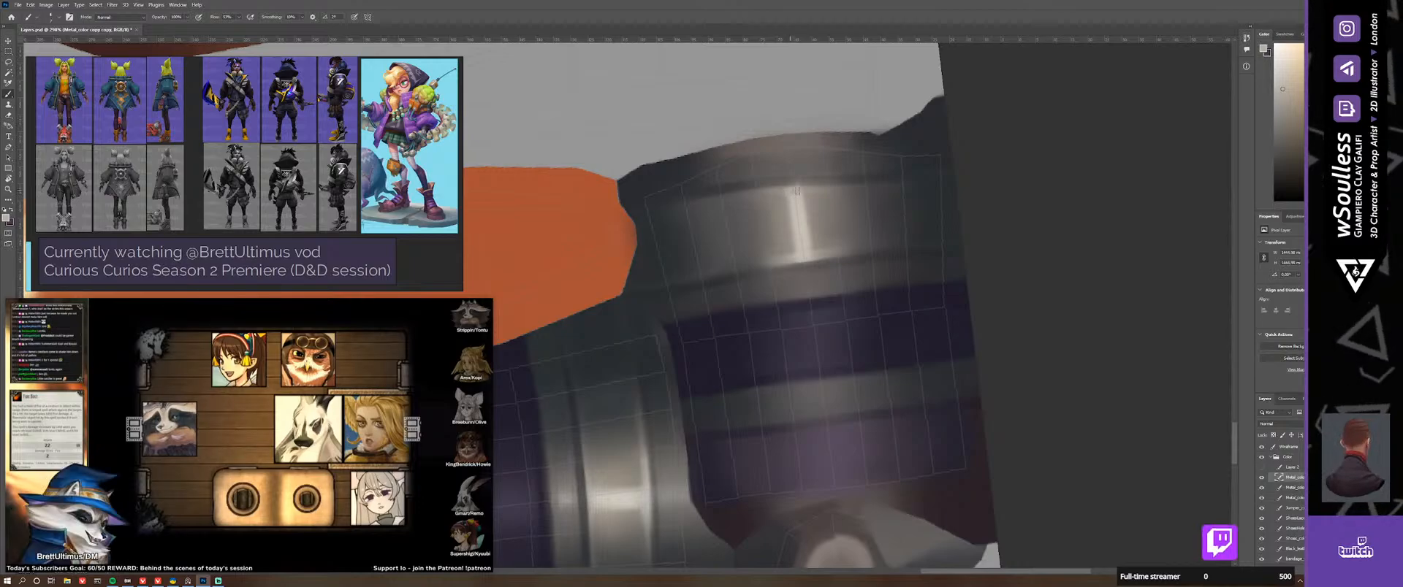
pyautogui.hotkey('shift', 'b')
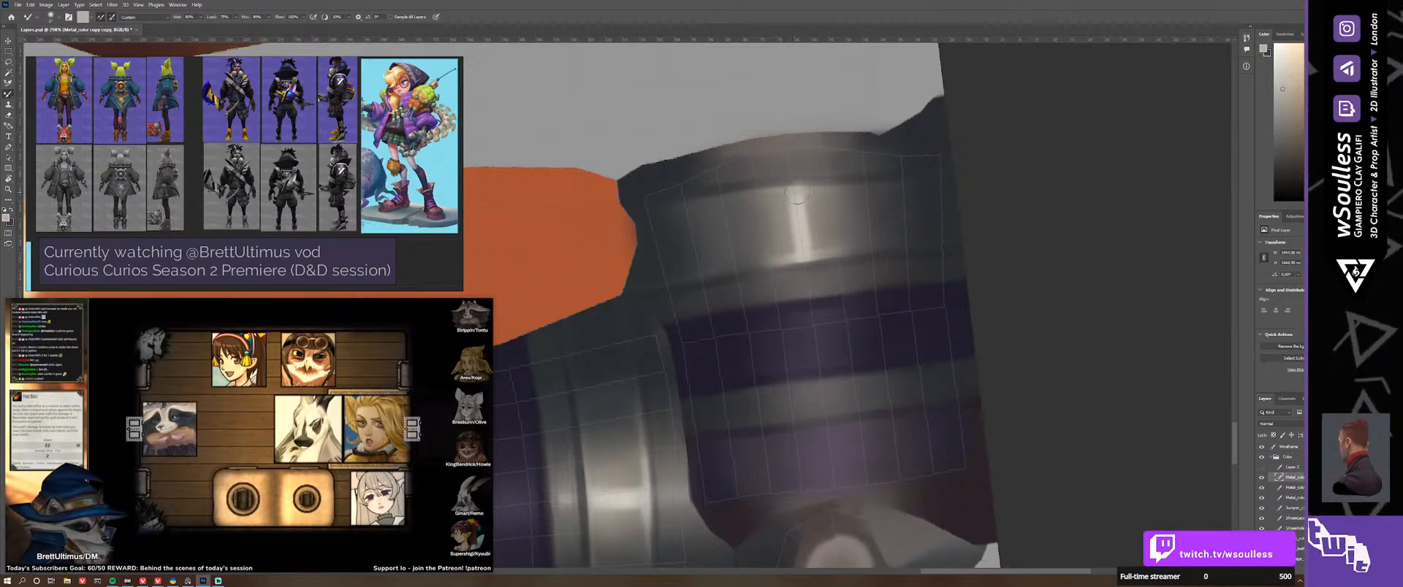
# Step: Paint a small light glint on the outer rim of the upper metal section, in line with the vertical highlight, and soften it with the Mixer Brush
pyautogui.moveTo(700, 264)
pyautogui.keyDown('ctrl'); pyautogui.mouseDown()
pyautogui.moveTo(672, 271)
pyautogui.moveTo(714, 281)
pyautogui.mouseUp(); pyautogui.keyUp('ctrl')
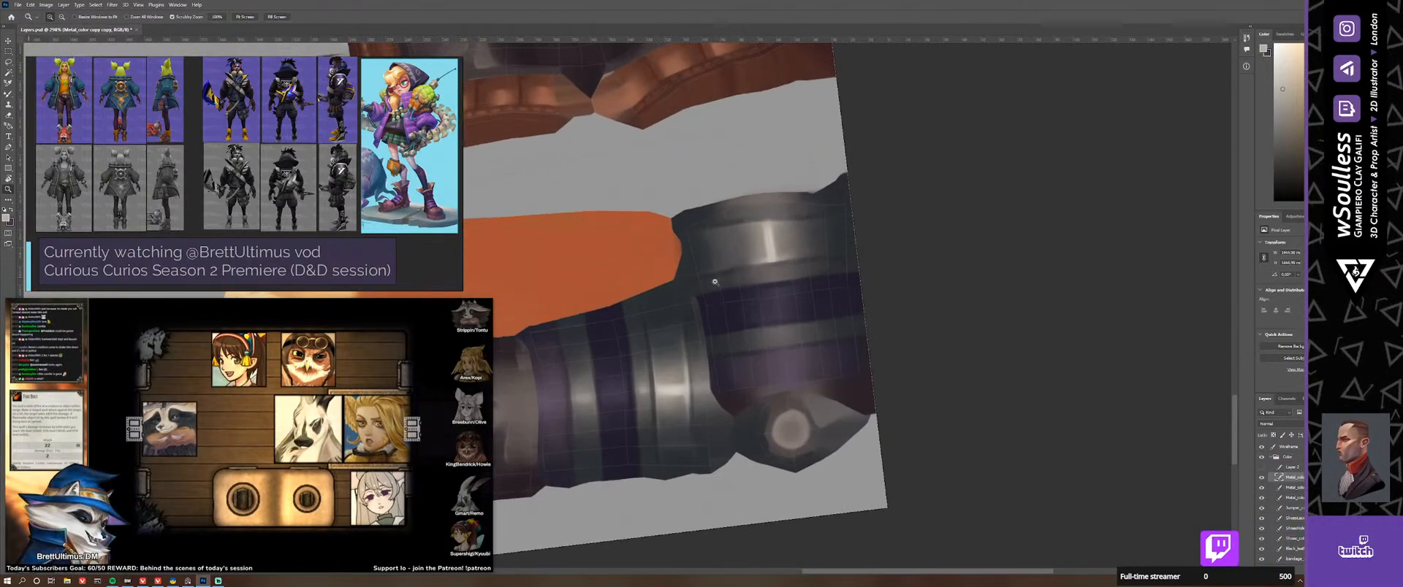
pyautogui.moveTo(685, 392); pyautogui.dragTo(708, 388)
pyautogui.press('b')
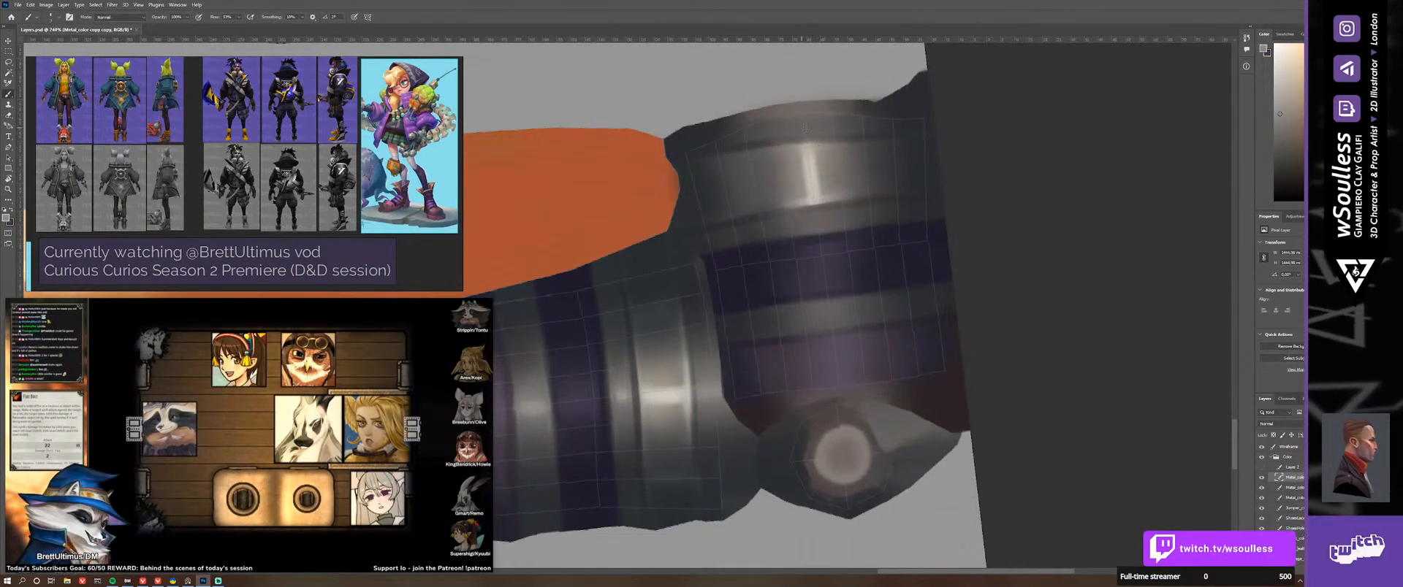
pyautogui.keyDown('alt'); pyautogui.moveTo(792, 129); pyautogui.dragTo(796, 132, button='right'); pyautogui.keyUp('alt')
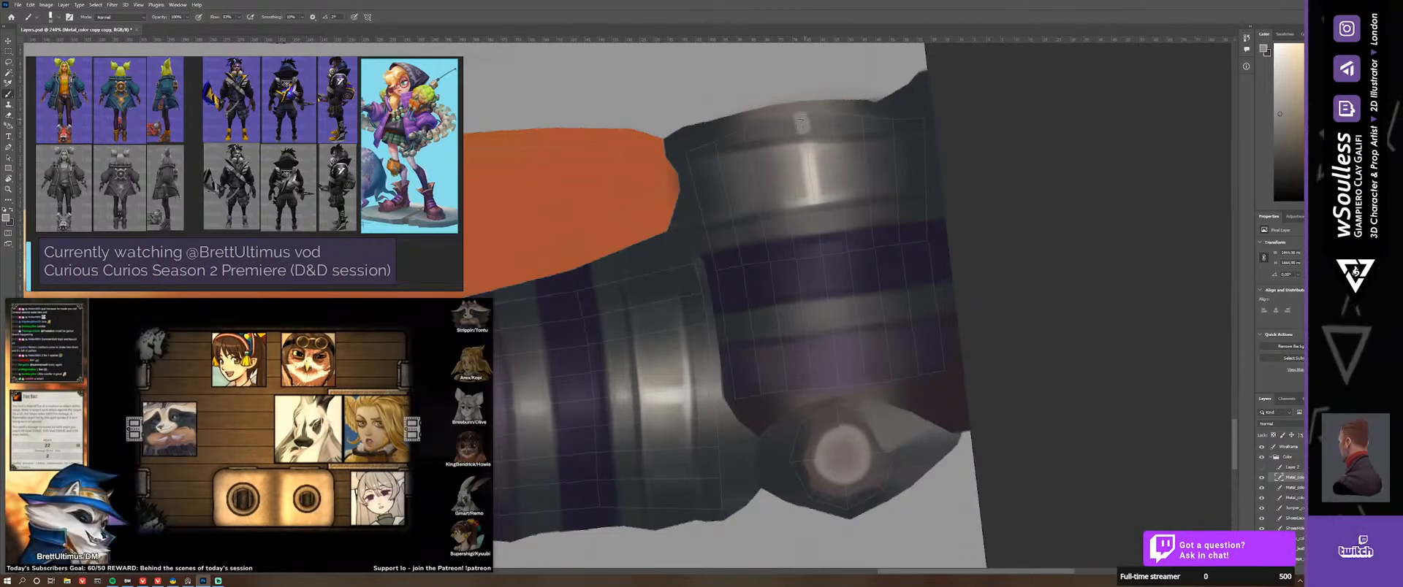
pyautogui.hotkey('shift', 'b')
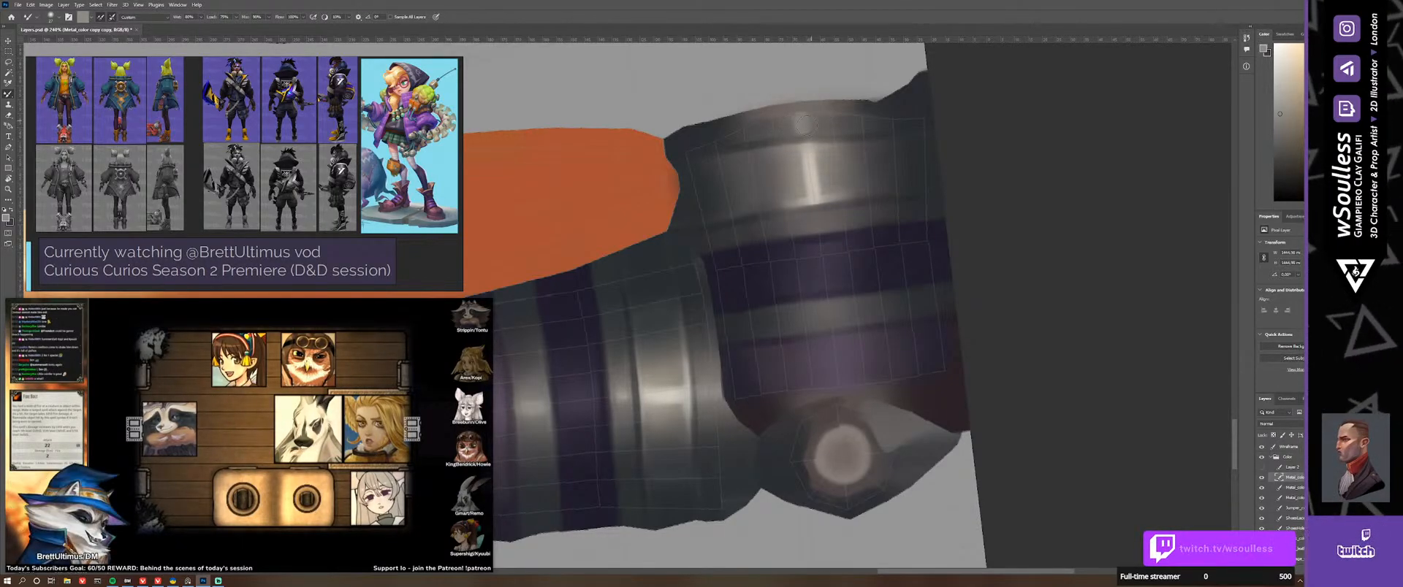
pyautogui.press('shift')
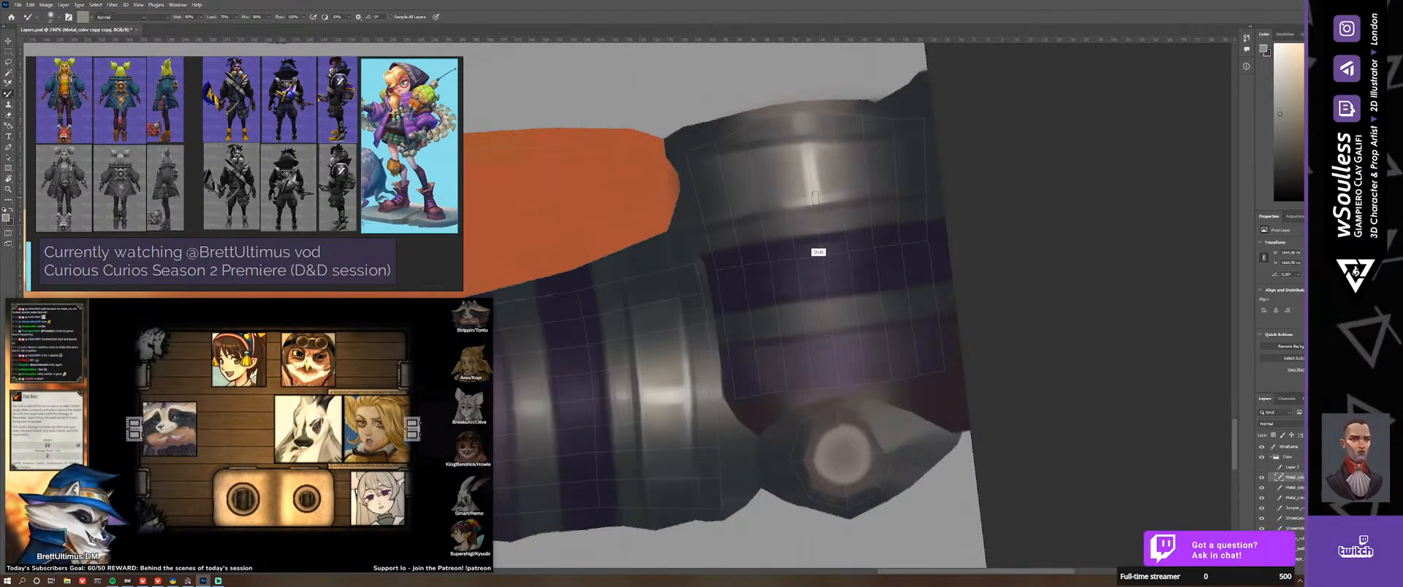
pyautogui.hotkey('shift', 'b')
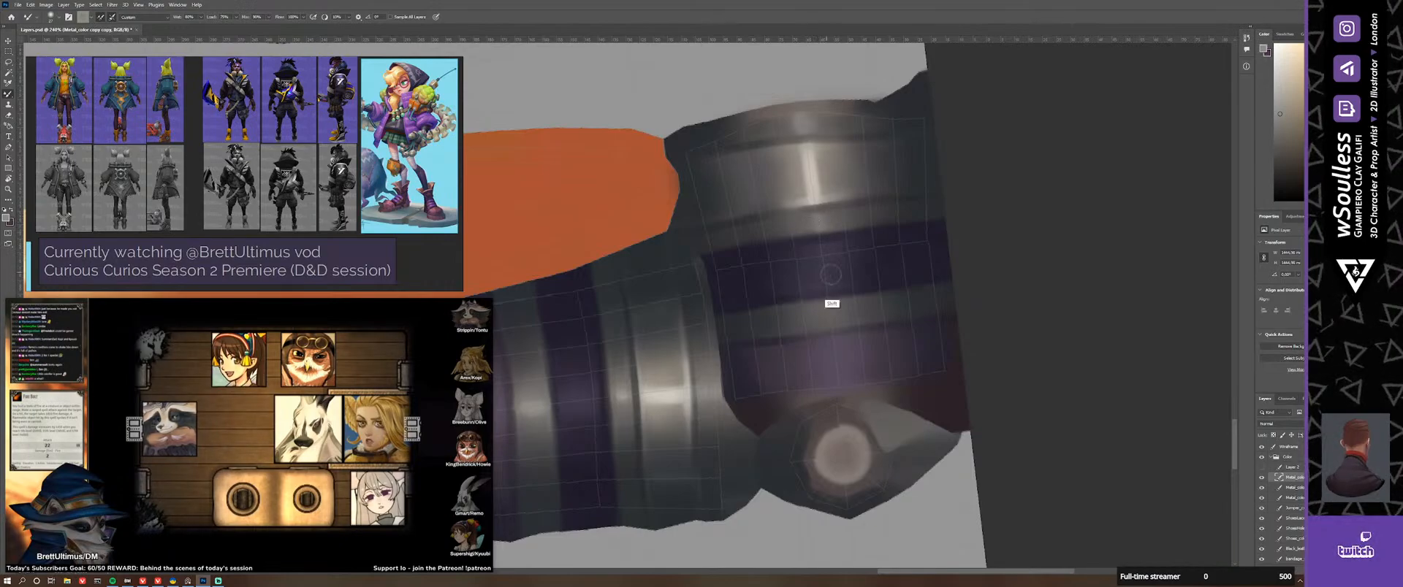
# Step: Paint a light highlight on the grey band between the two purple stripes and blend it with the Mixer Brush
pyautogui.hotkey('shift', 'b')
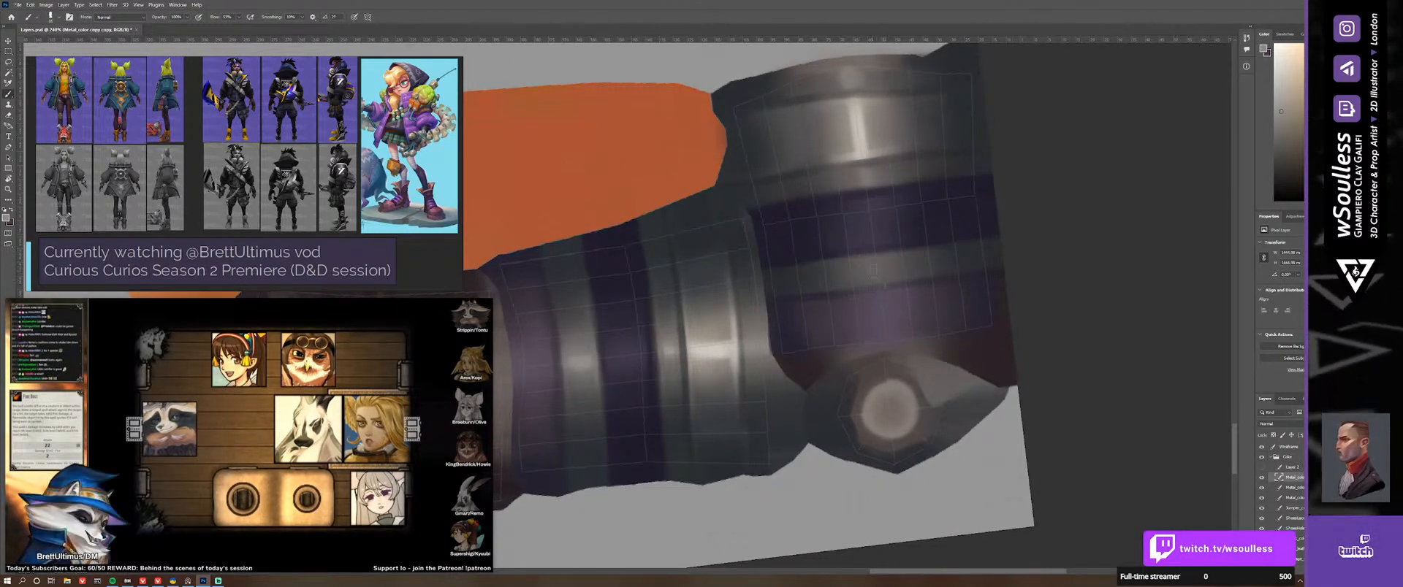
pyautogui.hotkey('shift', 'b')
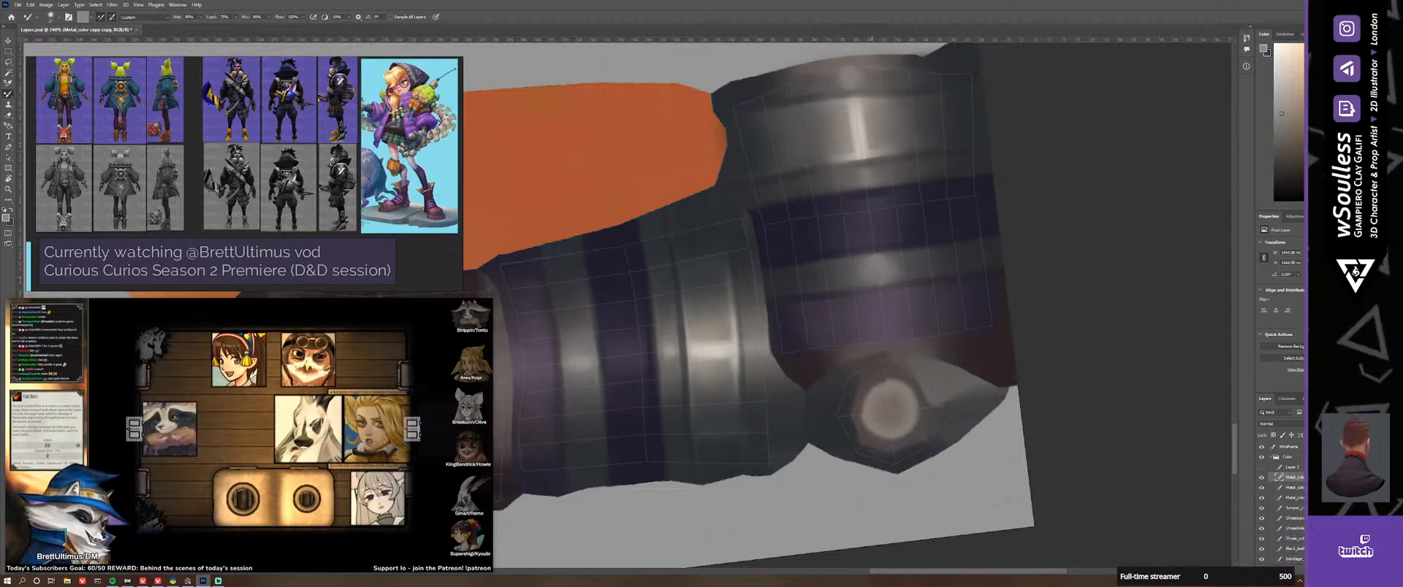
pyautogui.hotkey('shift', 'b')
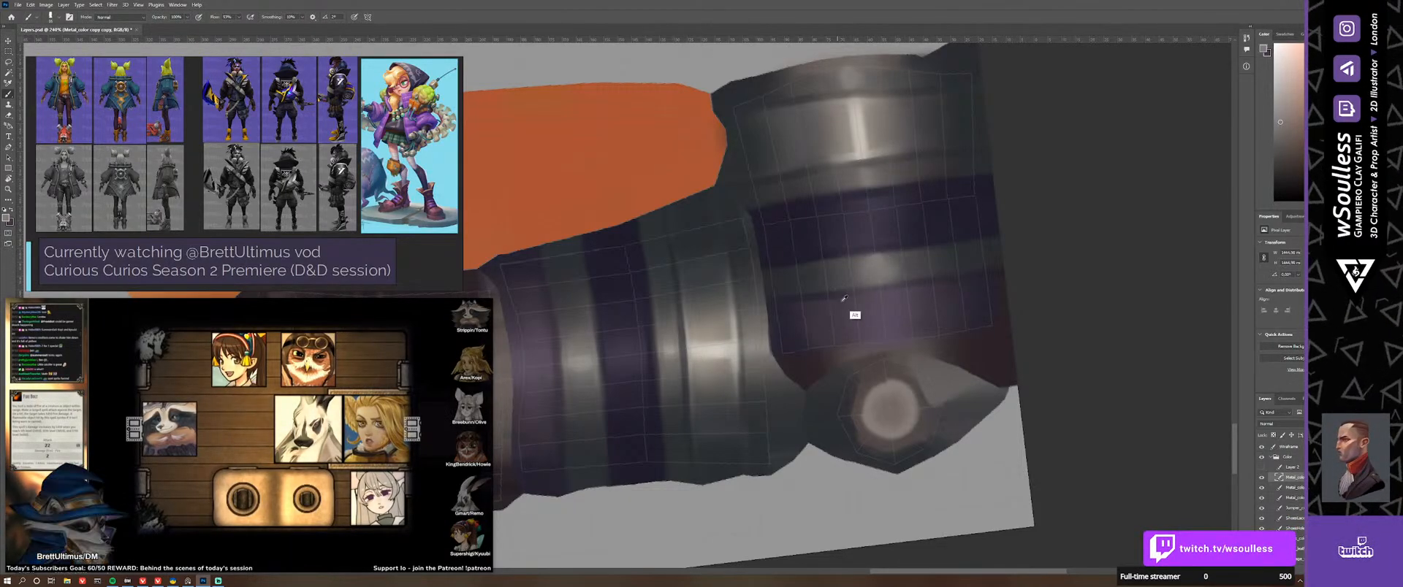
# Step: Examine the bands and highlights of the upper metal section against the neighbouring striped cylinder
pyautogui.press('z')
pyautogui.moveTo(870, 262); pyautogui.dragTo(658, 249)
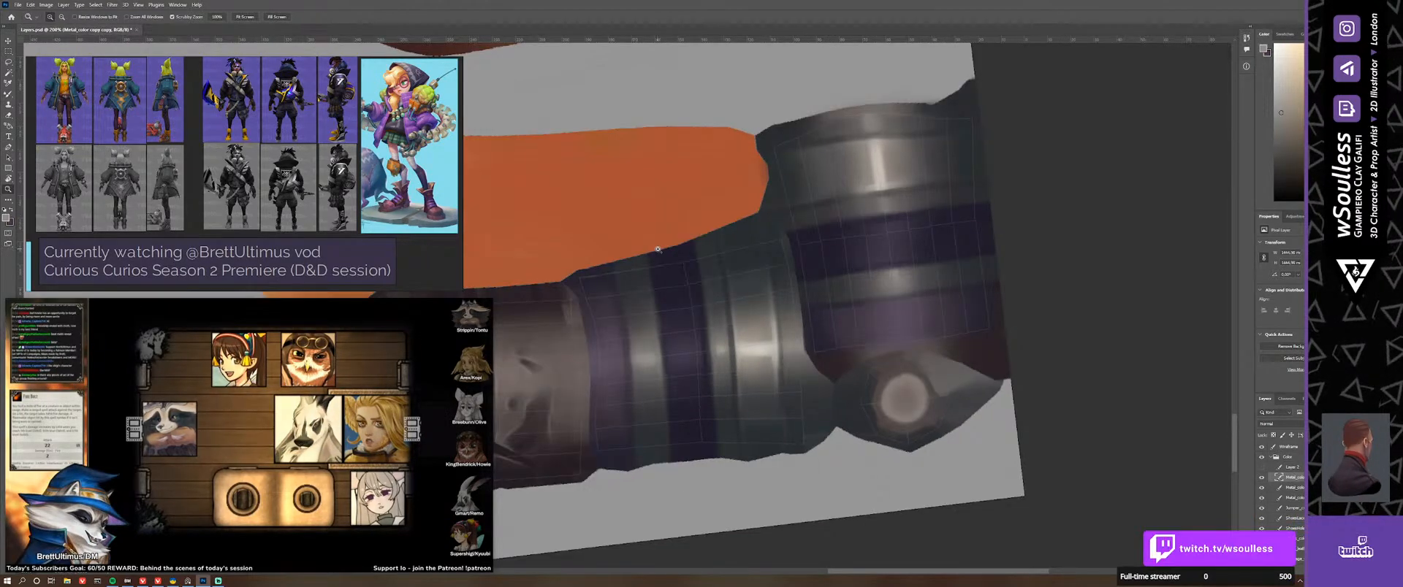
pyautogui.press('b')
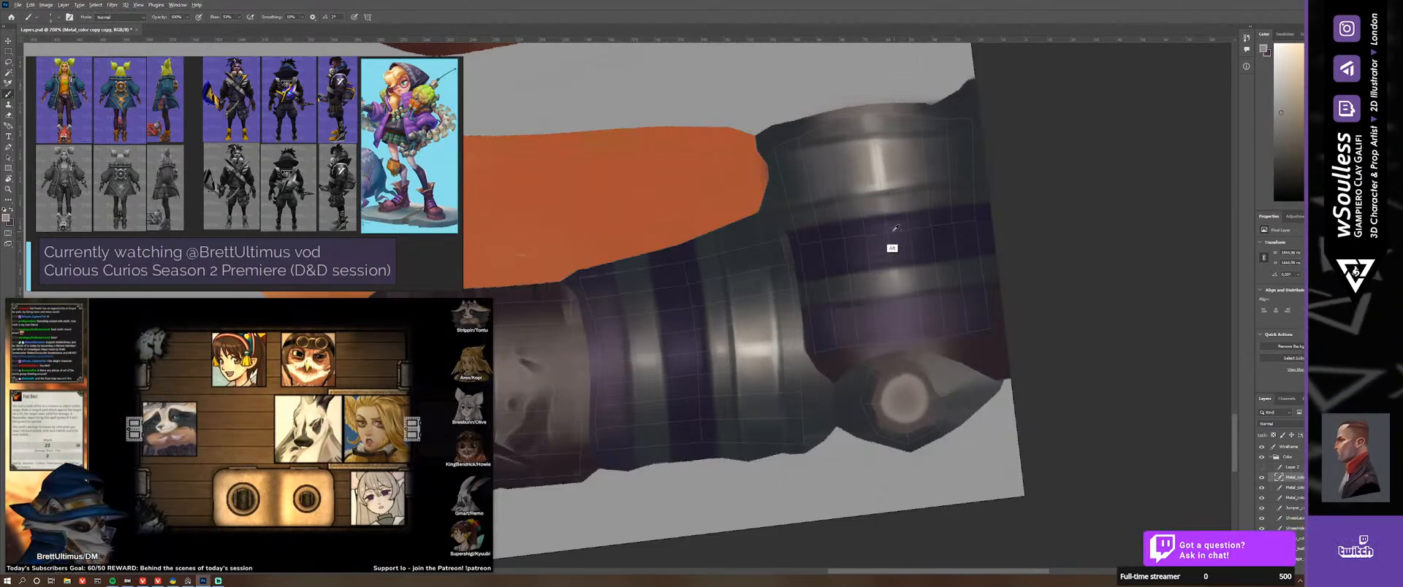
pyautogui.press('r')
pyautogui.keyDown('alt'); pyautogui.scroll(3, 682, 344); pyautogui.keyUp('alt')
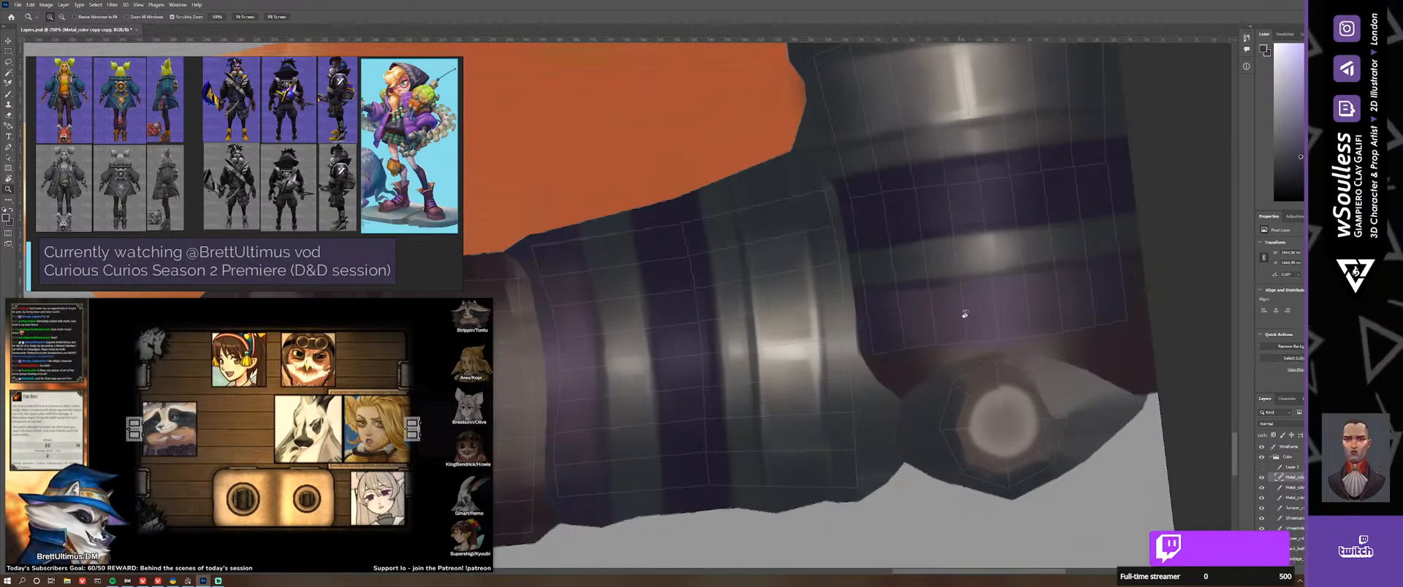
pyautogui.moveTo(683, 344)
pyautogui.mouseDown()
pyautogui.moveTo(722, 233)
pyautogui.moveTo(701, 292)
pyautogui.moveTo(840, 351)
pyautogui.moveTo(906, 409)
pyautogui.mouseUp()
pyautogui.press('r')
pyautogui.press('z')
pyautogui.keyDown('alt'); pyautogui.scroll(-4, 906, 380); pyautogui.keyUp('alt')
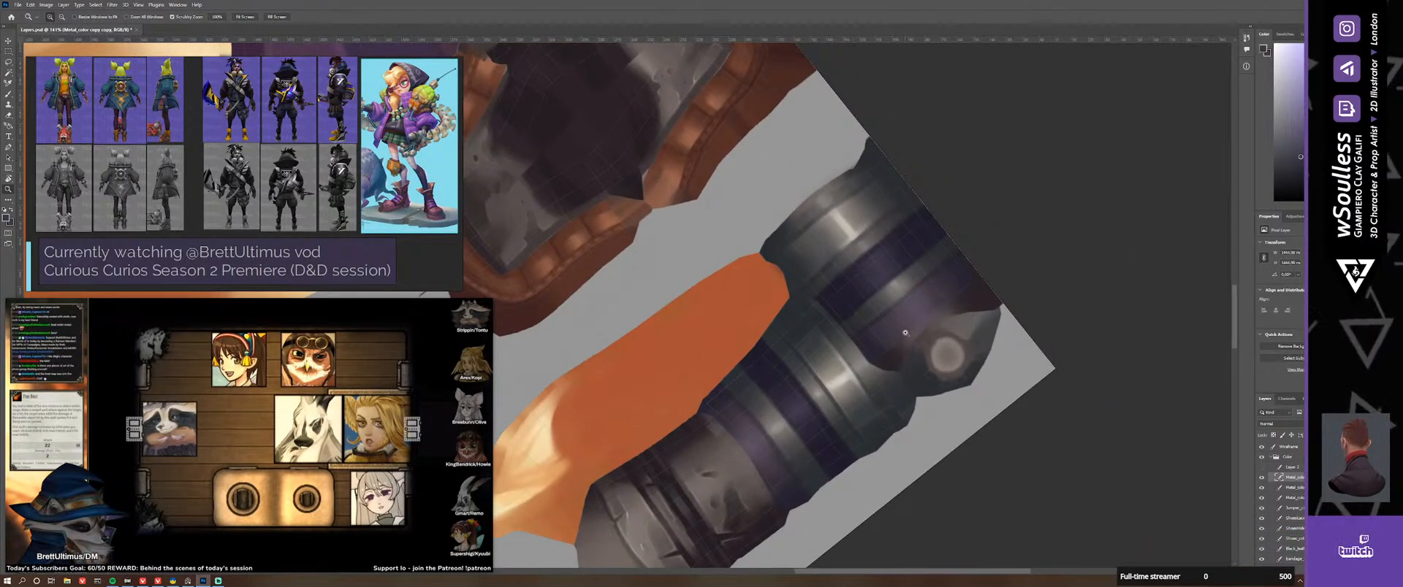
pyautogui.keyDown('alt'); pyautogui.scroll(2, 905, 333); pyautogui.keyUp('alt')
pyautogui.keyDown('alt'); pyautogui.scroll(1, 898, 304); pyautogui.keyUp('alt')
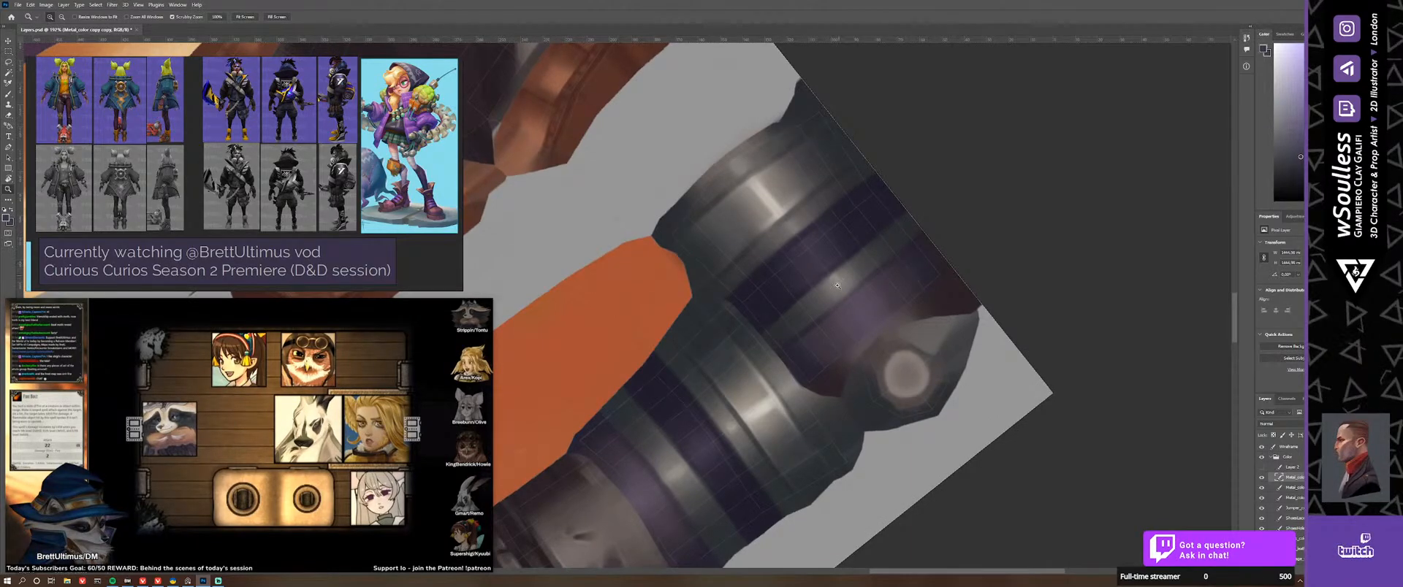
pyautogui.keyDown('alt'); pyautogui.scroll(1, 837, 285); pyautogui.keyUp('alt')
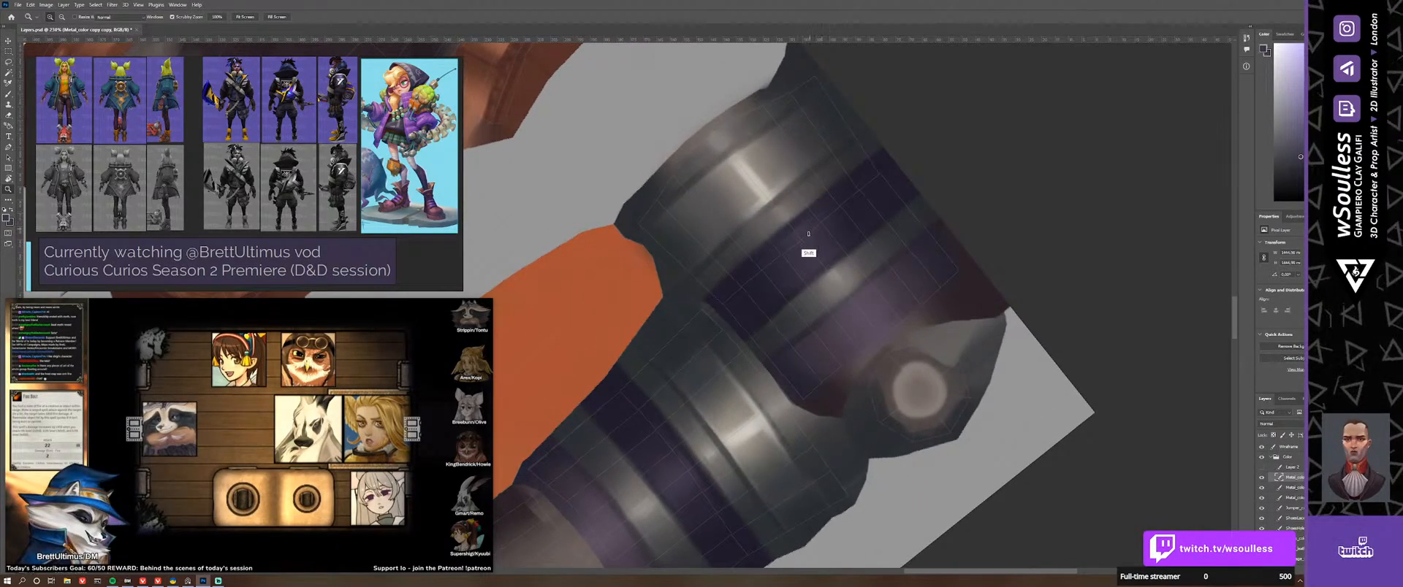
# Step: Paint a thin light edge along the groove beside the dark purple band with a sampled light grey, softening it with the Mixer Brush
pyautogui.press('b')
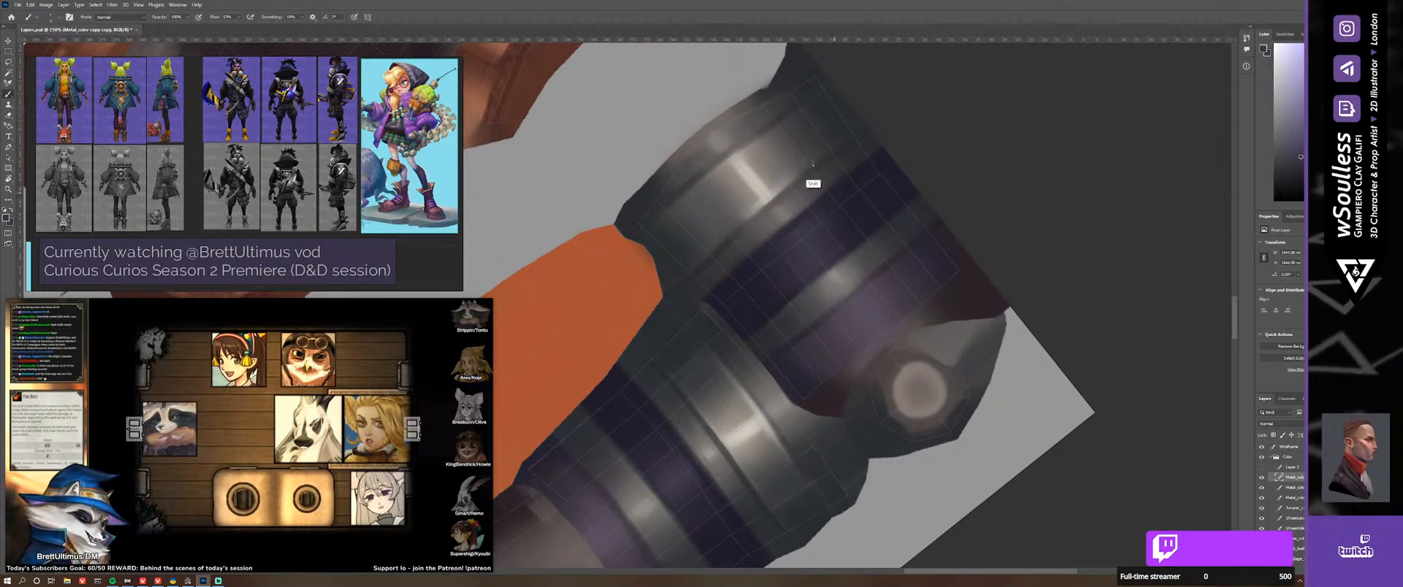
pyautogui.keyDown('alt'); pyautogui.scroll(6, 793, 193); pyautogui.keyUp('alt')
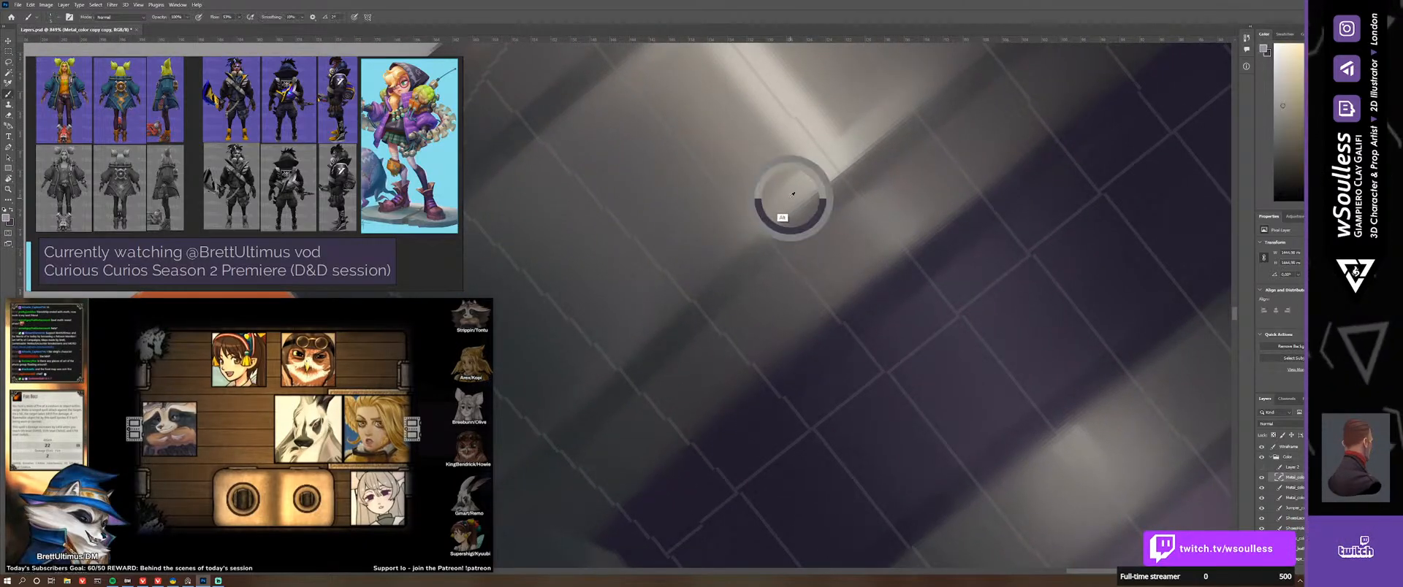
pyautogui.keyDown('alt'); pyautogui.scroll(-2, 753, 239); pyautogui.keyUp('alt')
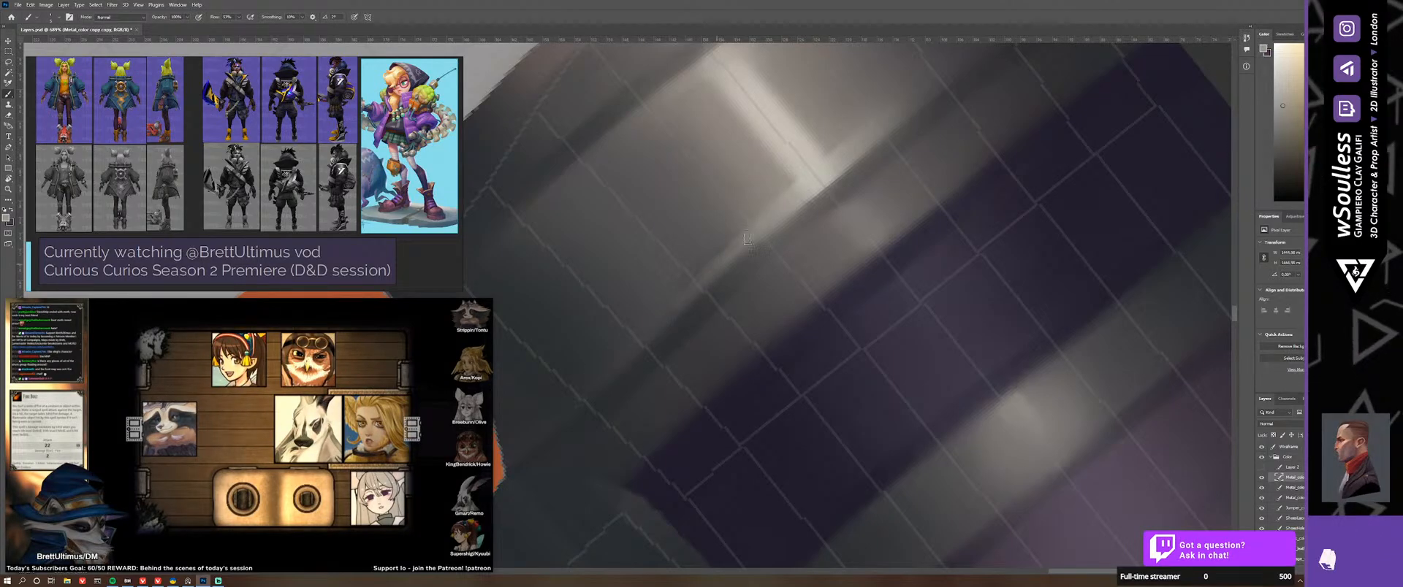
pyautogui.moveTo(769, 263); pyautogui.dragTo(649, 392)
pyautogui.hotkey('shift', 'b')
pyautogui.hotkey('shift', 'b')
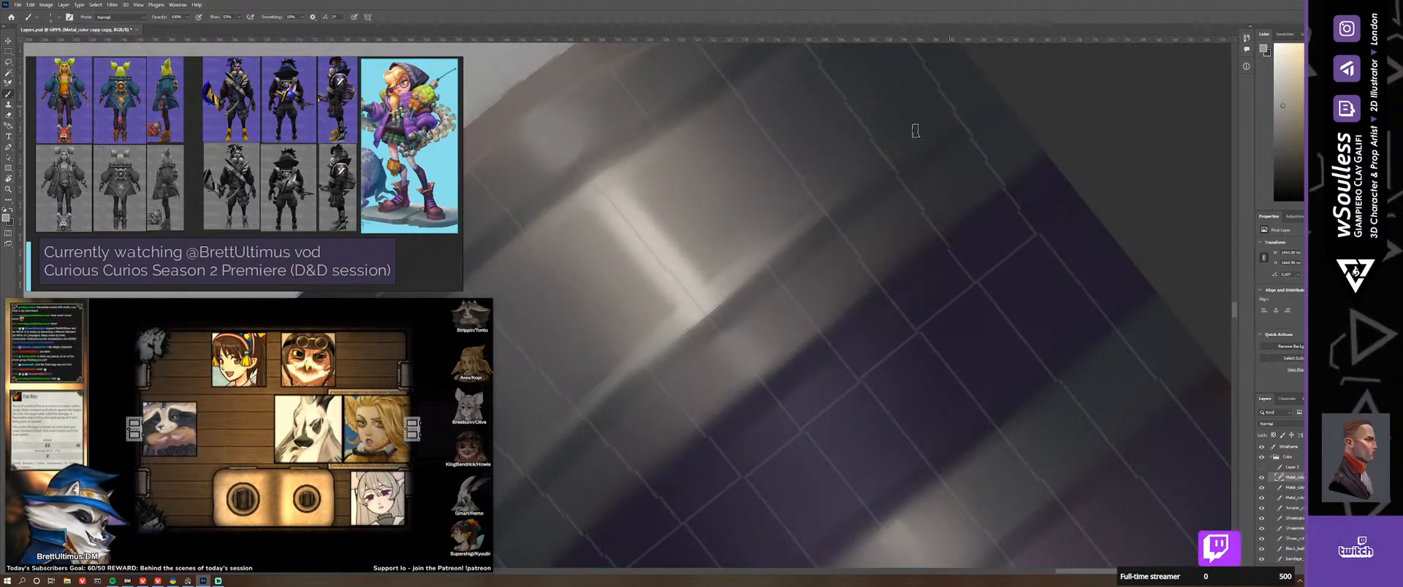
pyautogui.hotkey('shift', 'b')
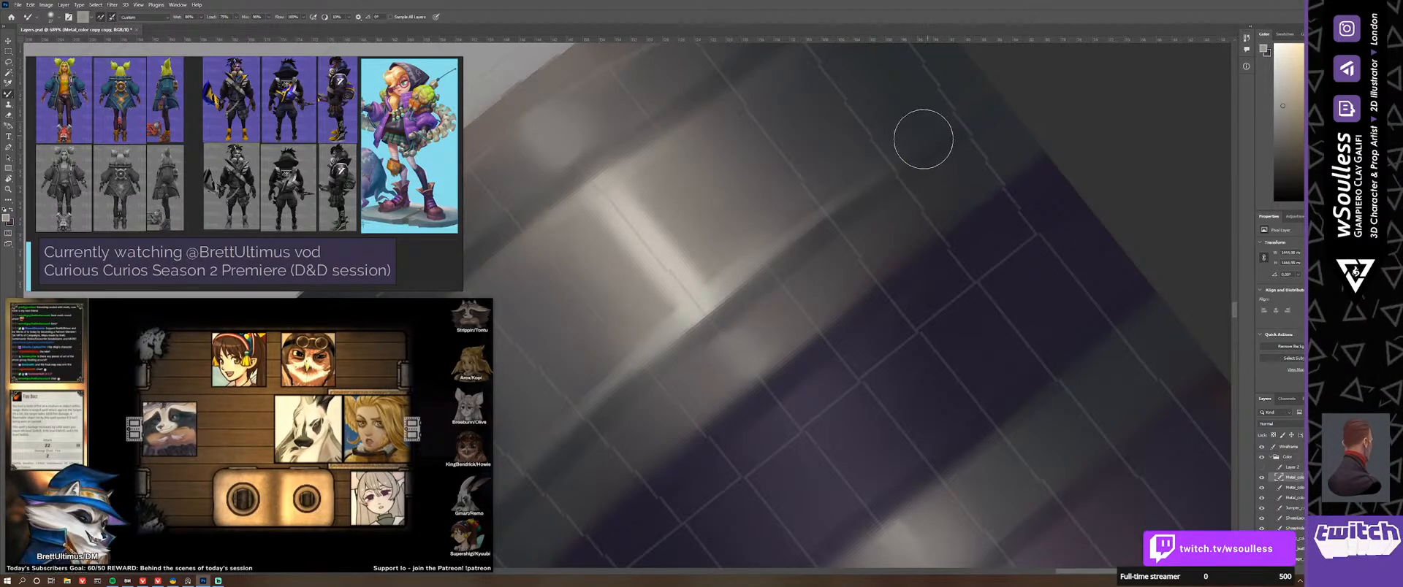
# Step: Paint a thin light edge along the groove near the metal section's outer rim and blend both sides of it with the Mixer Brush
pyautogui.keyDown('alt'); pyautogui.scroll(-6, 807, 215); pyautogui.keyUp('alt')
pyautogui.press('r')
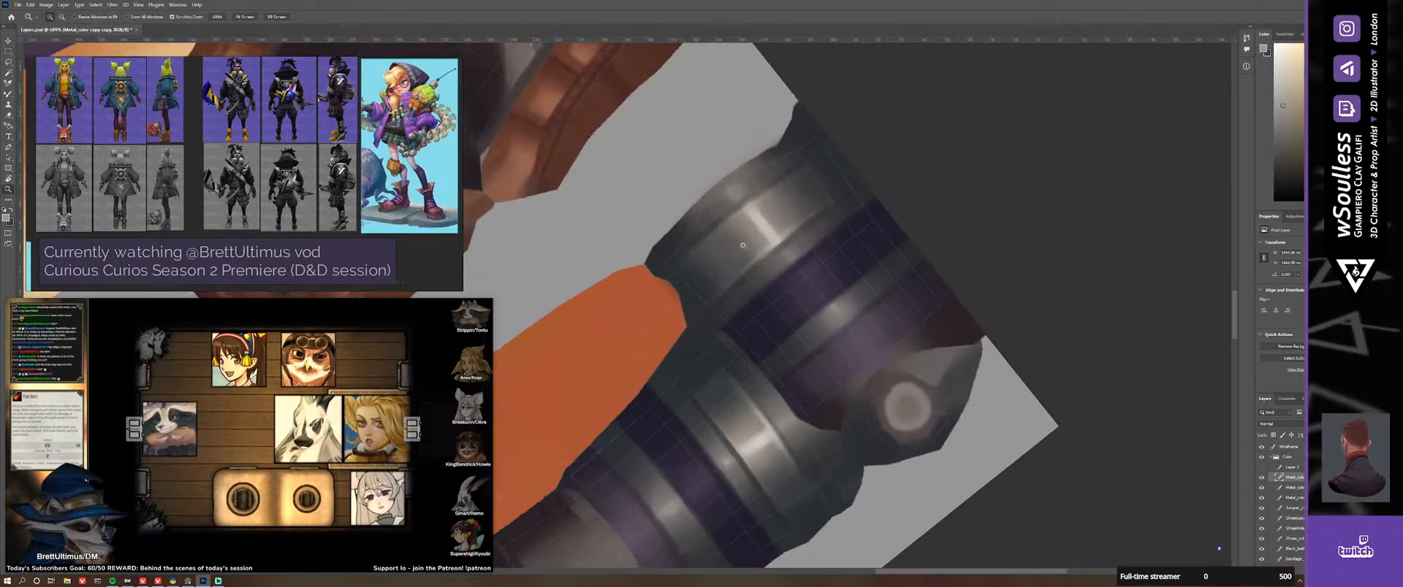
pyautogui.moveTo(614, 287); pyautogui.dragTo(743, 373)
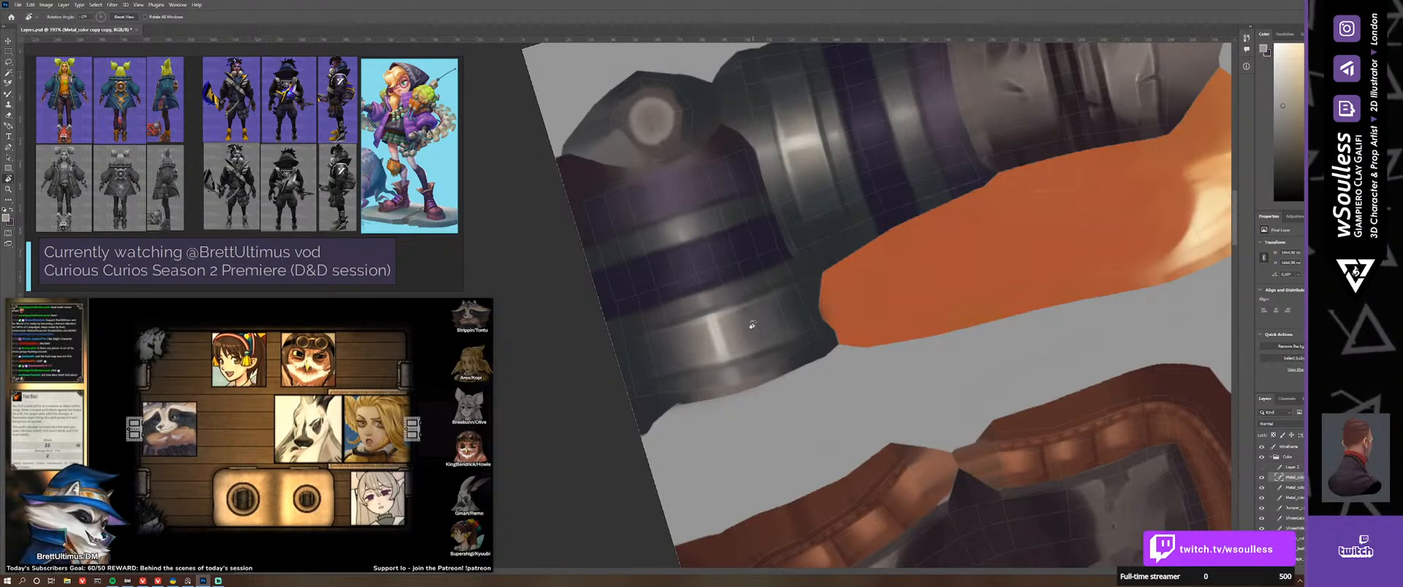
pyautogui.press('z')
pyautogui.click(760, 366)
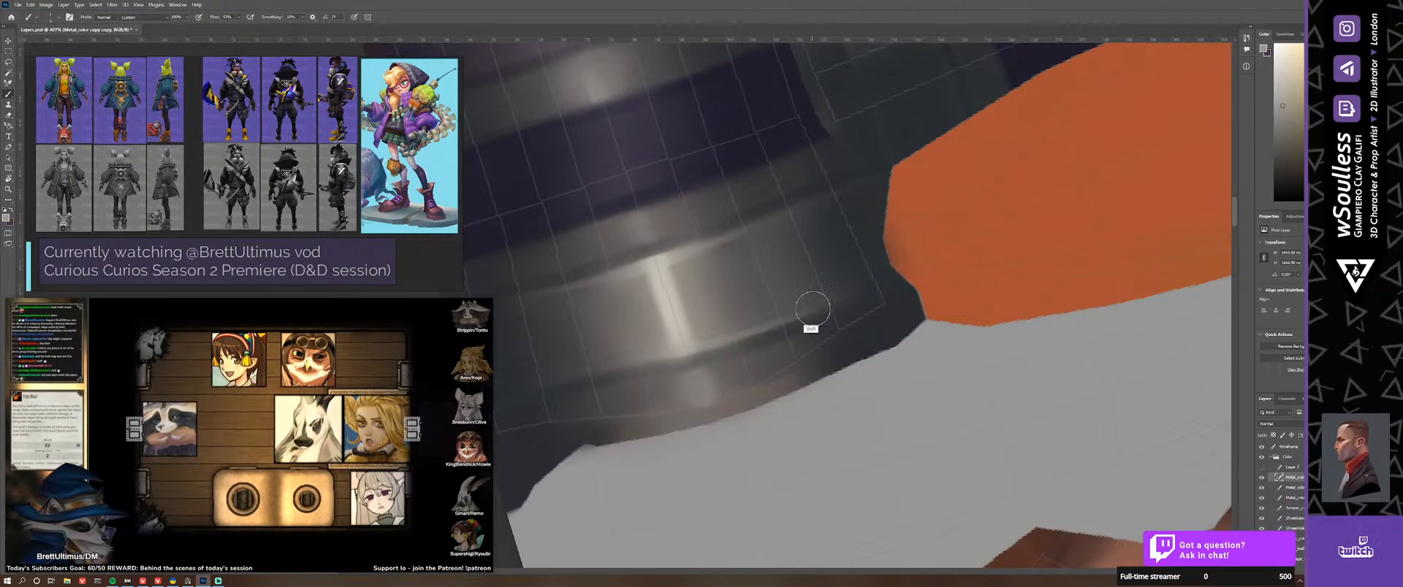
pyautogui.hotkey('shift', 'b')
pyautogui.moveTo(771, 331); pyautogui.dragTo(858, 295)
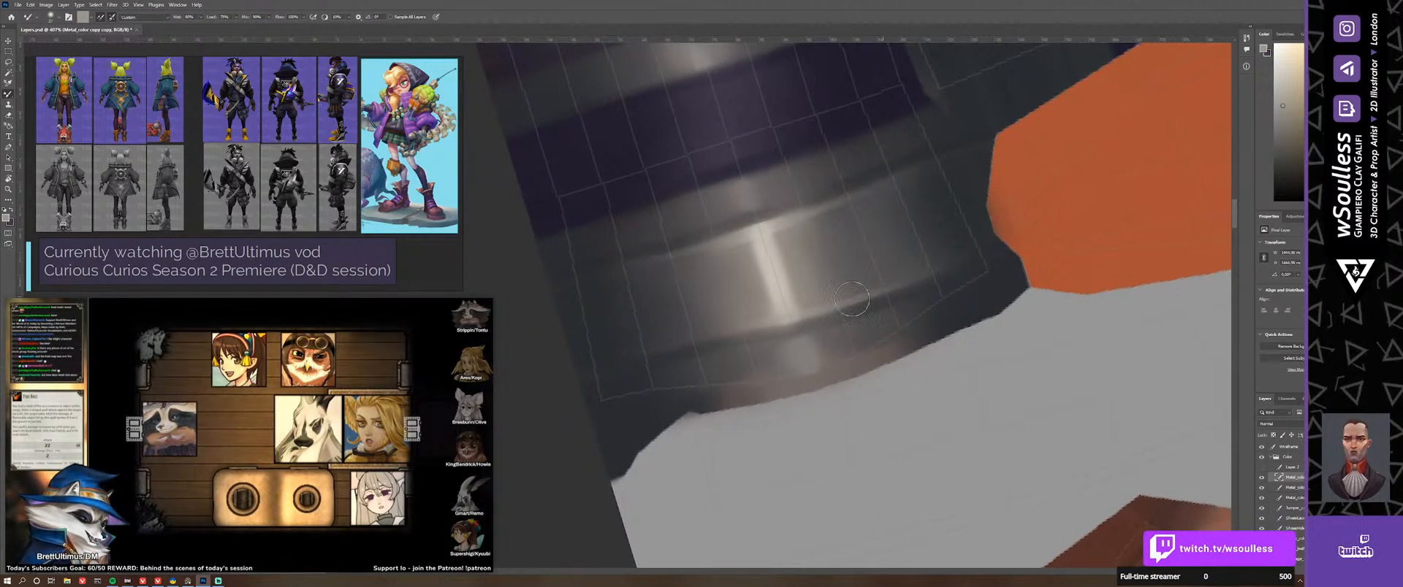
pyautogui.hotkey('shift', 'b')
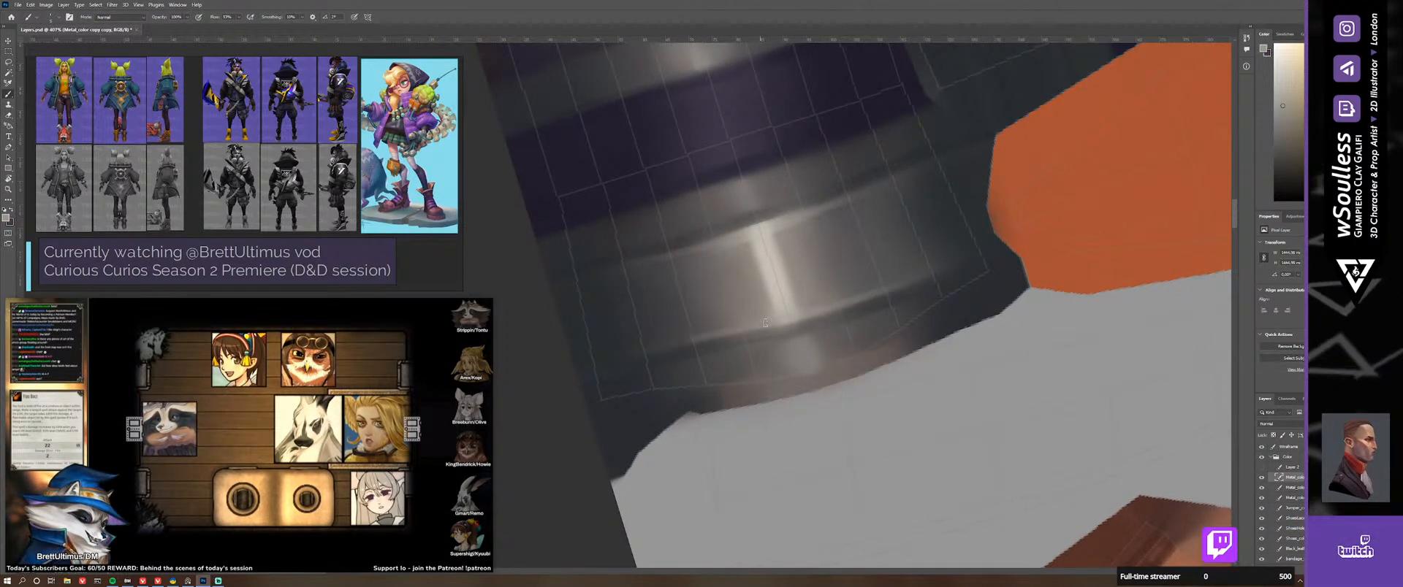
pyautogui.hotkey('shift', 'b')
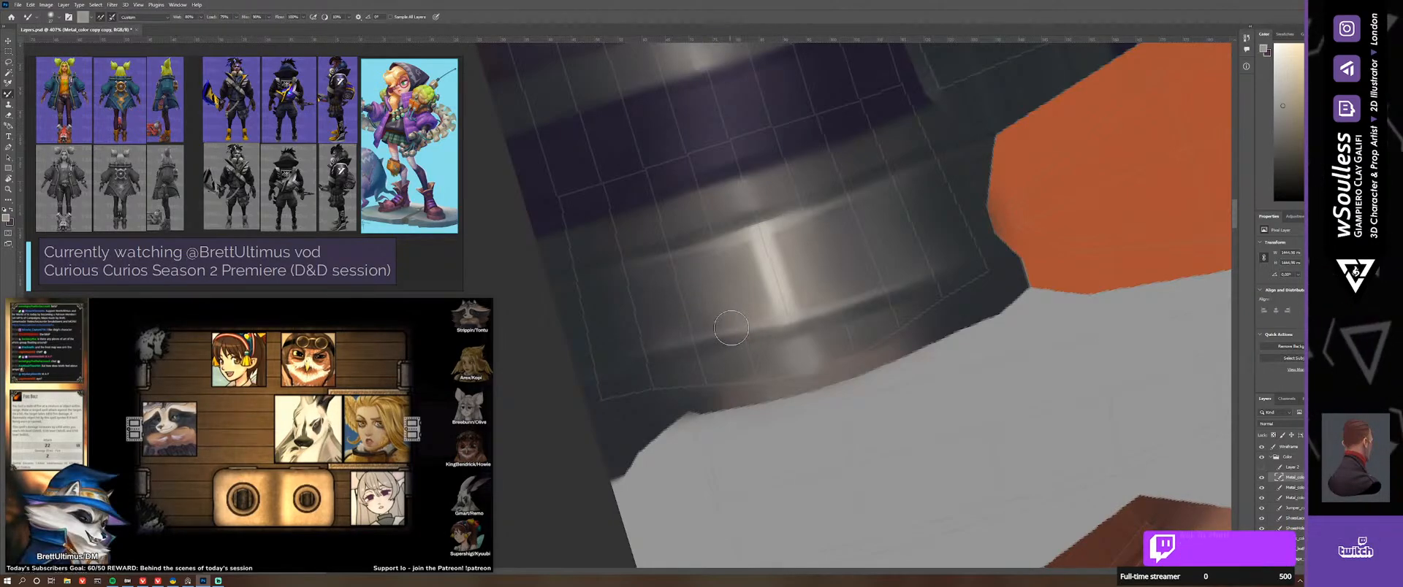
pyautogui.hotkey('shift', 'b')
pyautogui.hotkey('shift', 'b')
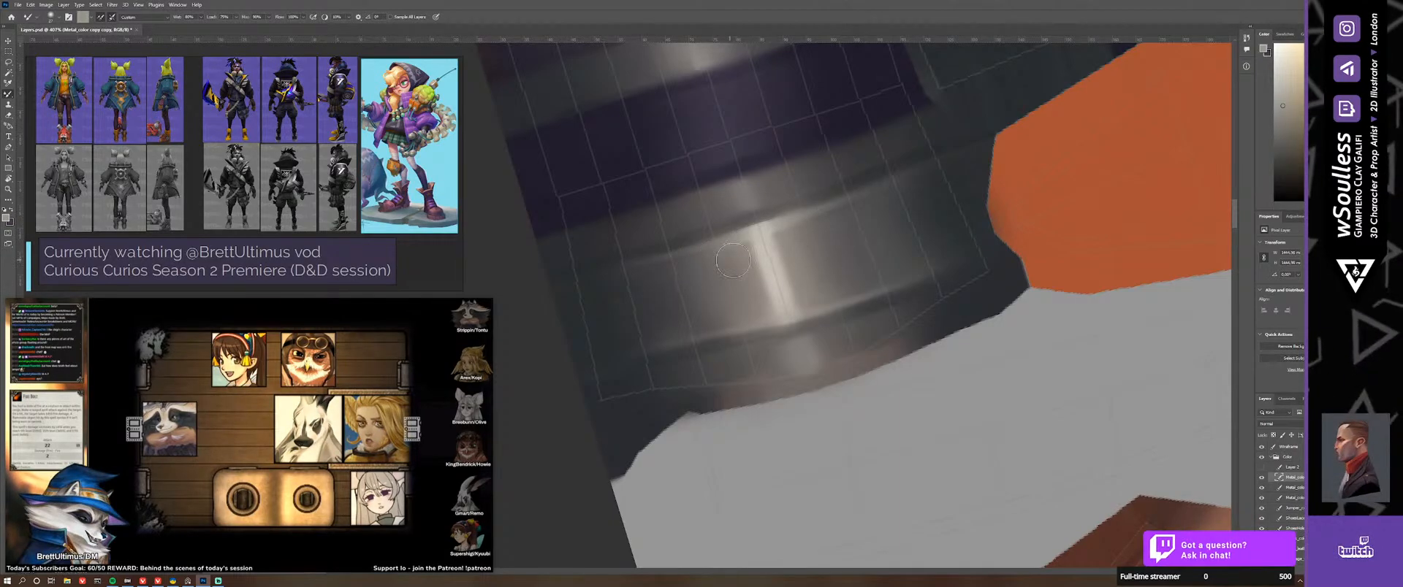
# Step: Brighten and shape the highlight on the grey band between the purple stripes with a tone sampled from the neighbouring cylinder, blending it with the Mixer Brush
pyautogui.keyDown('ctrl'); pyautogui.moveTo(771, 269); pyautogui.dragTo(695, 285); pyautogui.keyUp('ctrl')
pyautogui.press('r')
pyautogui.moveTo(869, 255); pyautogui.dragTo(577, 417)
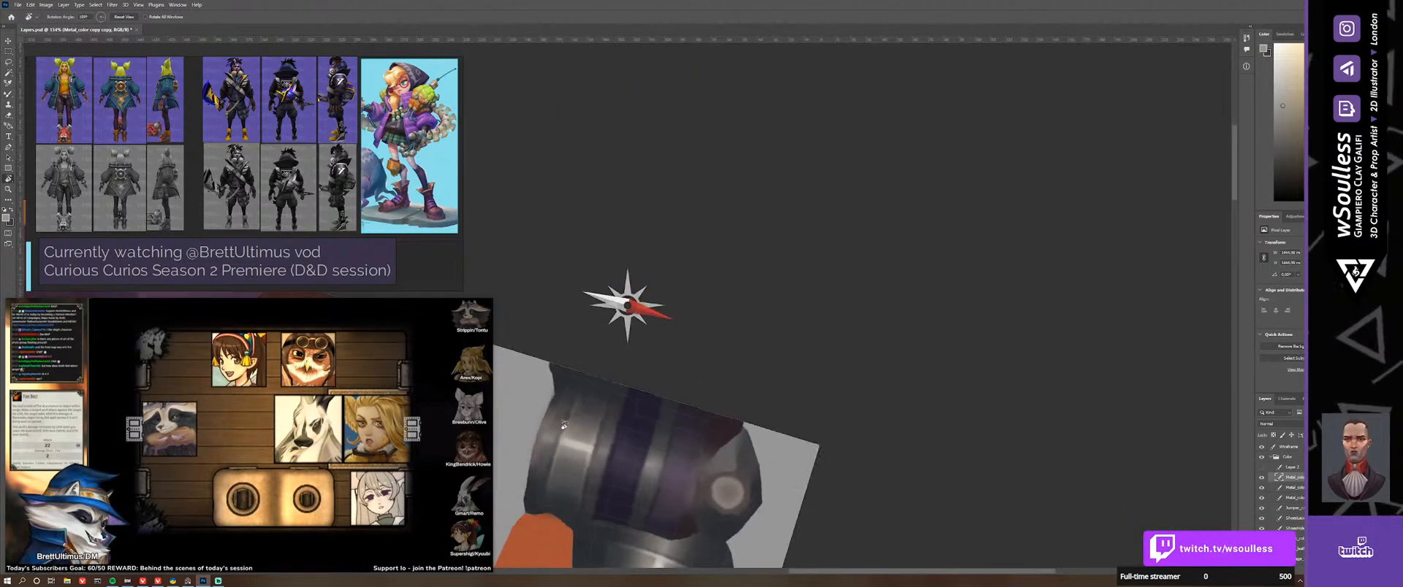
pyautogui.moveTo(707, 391); pyautogui.dragTo(790, 231)
pyautogui.moveTo(759, 290)
pyautogui.keyDown('ctrl'); pyautogui.mouseDown()
pyautogui.moveTo(792, 276)
pyautogui.moveTo(716, 285)
pyautogui.mouseUp(); pyautogui.keyUp('ctrl')
pyautogui.keyDown('alt'); pyautogui.click(693, 532); pyautogui.keyUp('alt')
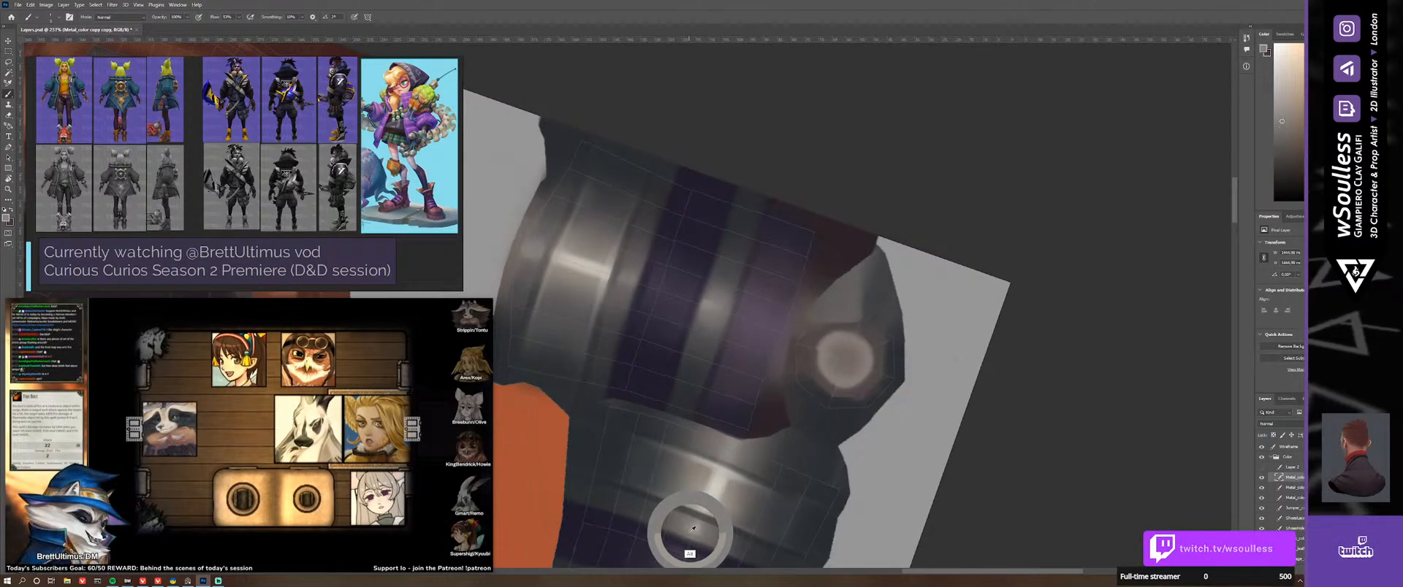
pyautogui.moveTo(707, 377); pyautogui.dragTo(744, 266)
pyautogui.keyDown('ctrl'); pyautogui.moveTo(730, 296); pyautogui.dragTo(756, 296); pyautogui.keyUp('ctrl')
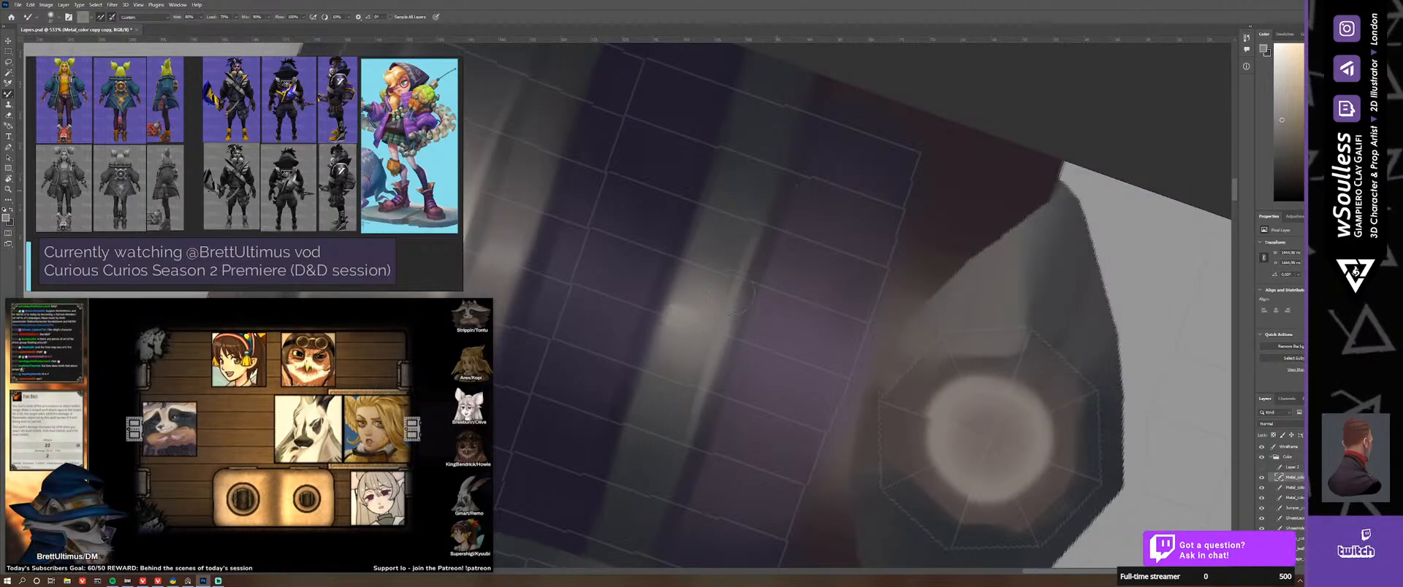
pyautogui.hotkey('shift', 'b')
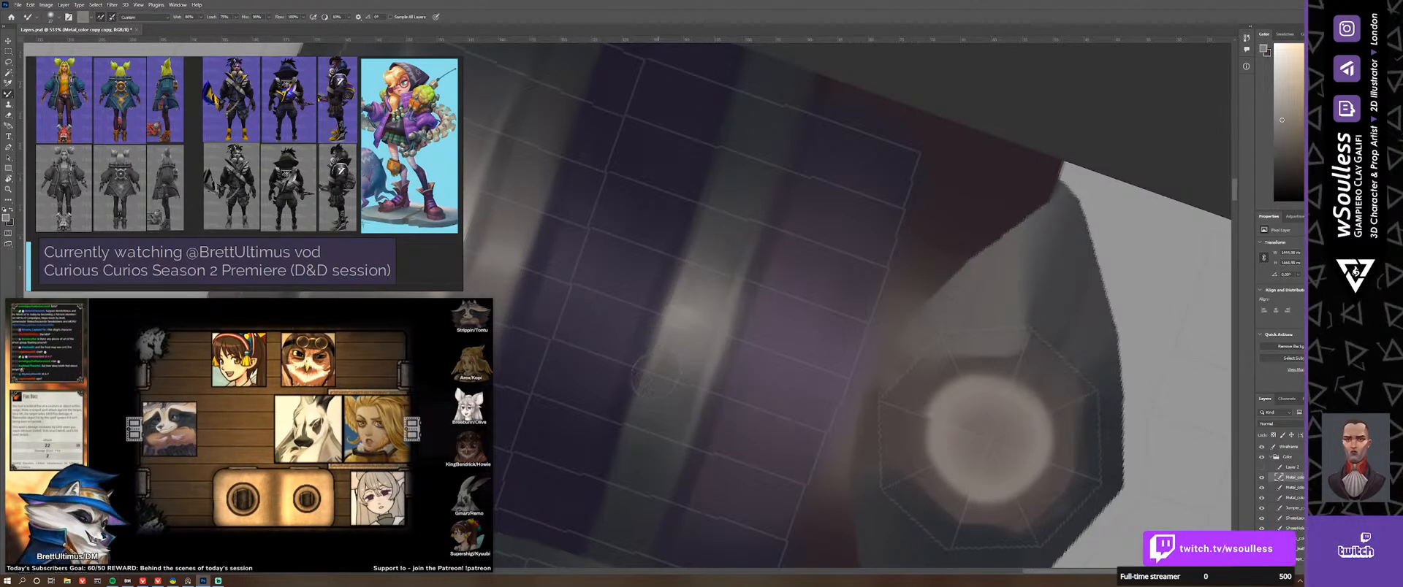
pyautogui.hotkey('shift', 'b')
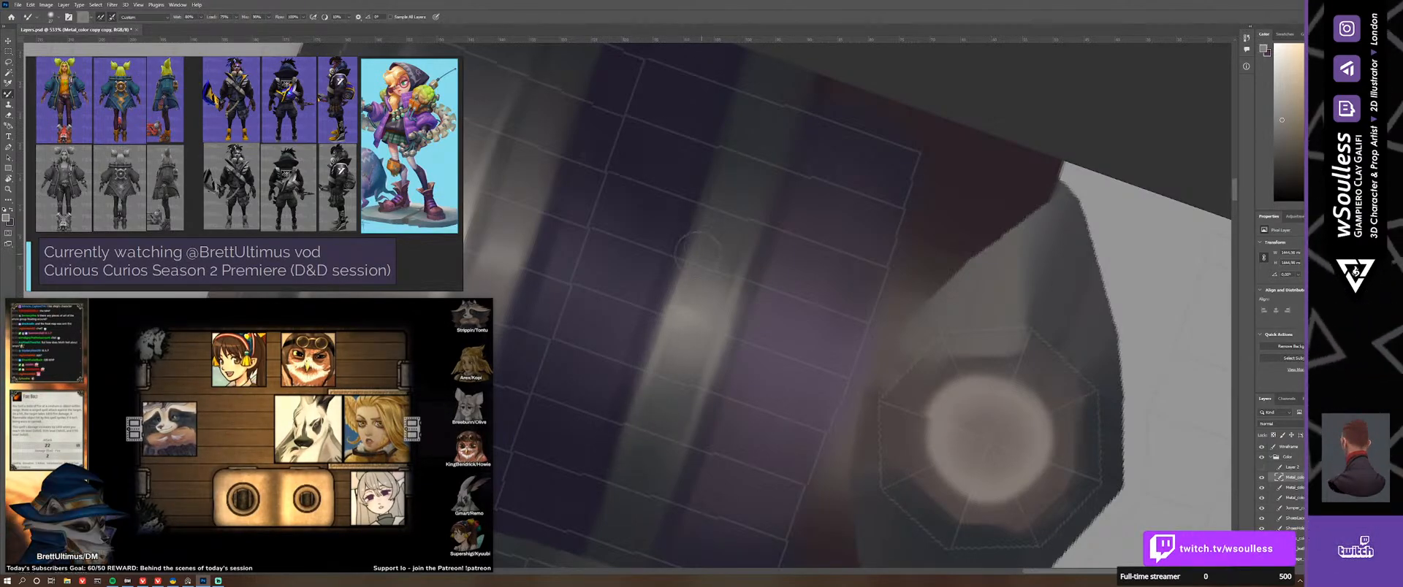
# Step: Touch up the highlight of the purple band beside the round knob with a sampled purple and soften it with the Mixer Brush
pyautogui.keyDown('ctrl'); pyautogui.moveTo(731, 292); pyautogui.dragTo(603, 295); pyautogui.keyUp('ctrl')
pyautogui.press('r')
pyautogui.moveTo(811, 324); pyautogui.dragTo(781, 394)
pyautogui.keyDown('ctrl'); pyautogui.moveTo(623, 406); pyautogui.dragTo(681, 405); pyautogui.keyUp('ctrl')
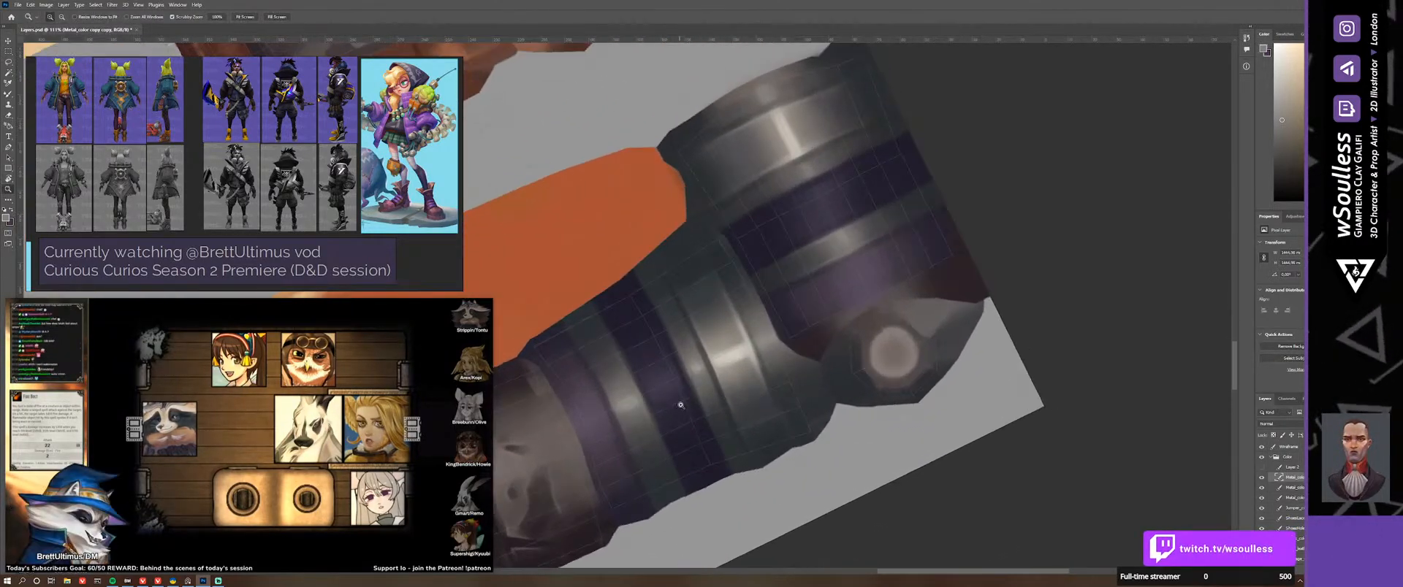
pyautogui.press('b')
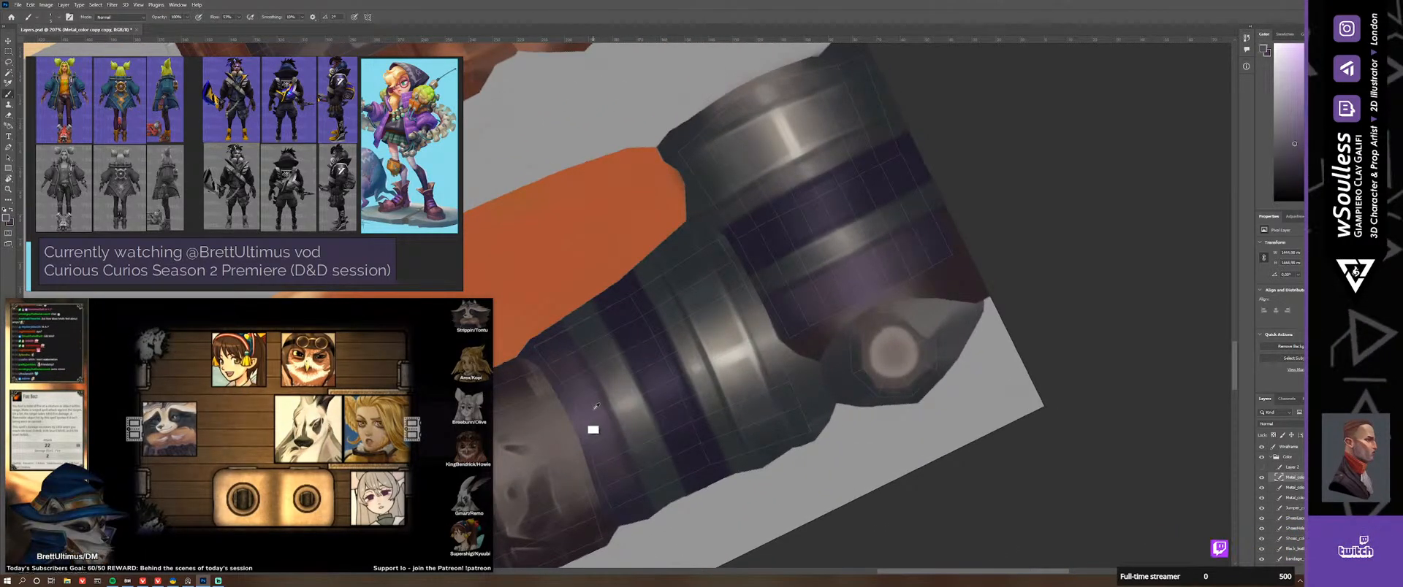
pyautogui.keyDown('alt'); pyautogui.click(811, 316); pyautogui.keyUp('alt')
pyautogui.keyDown('ctrl'); pyautogui.moveTo(811, 316); pyautogui.dragTo(875, 244); pyautogui.keyUp('ctrl')
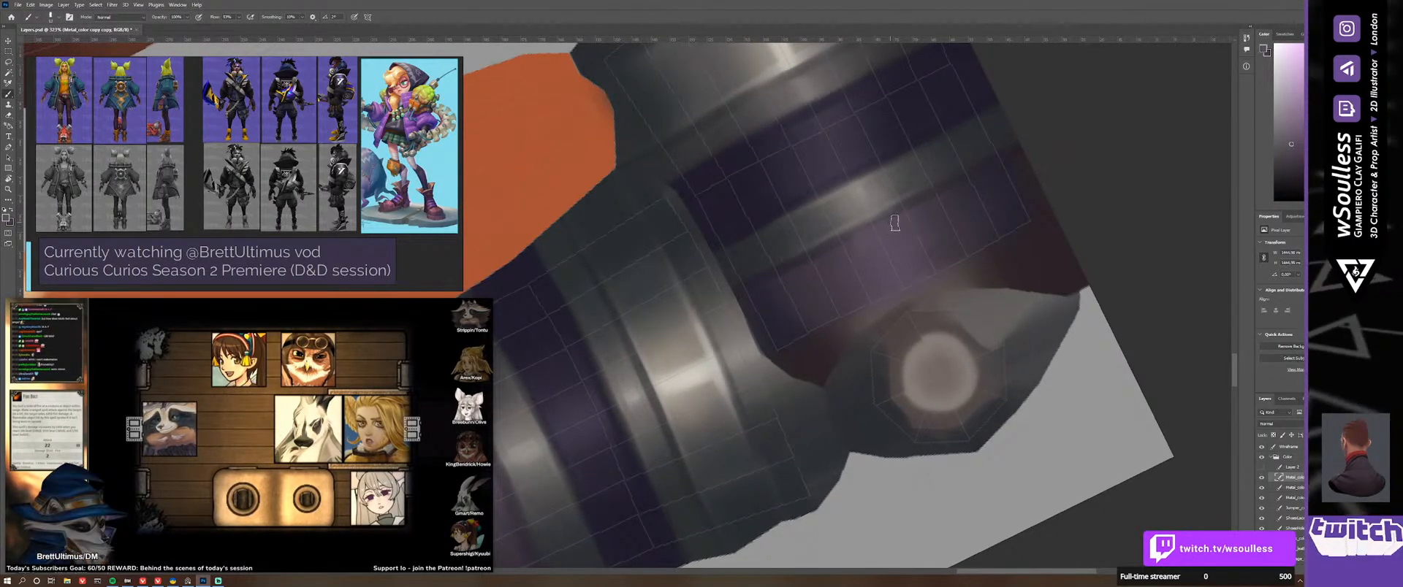
pyautogui.press('shift')
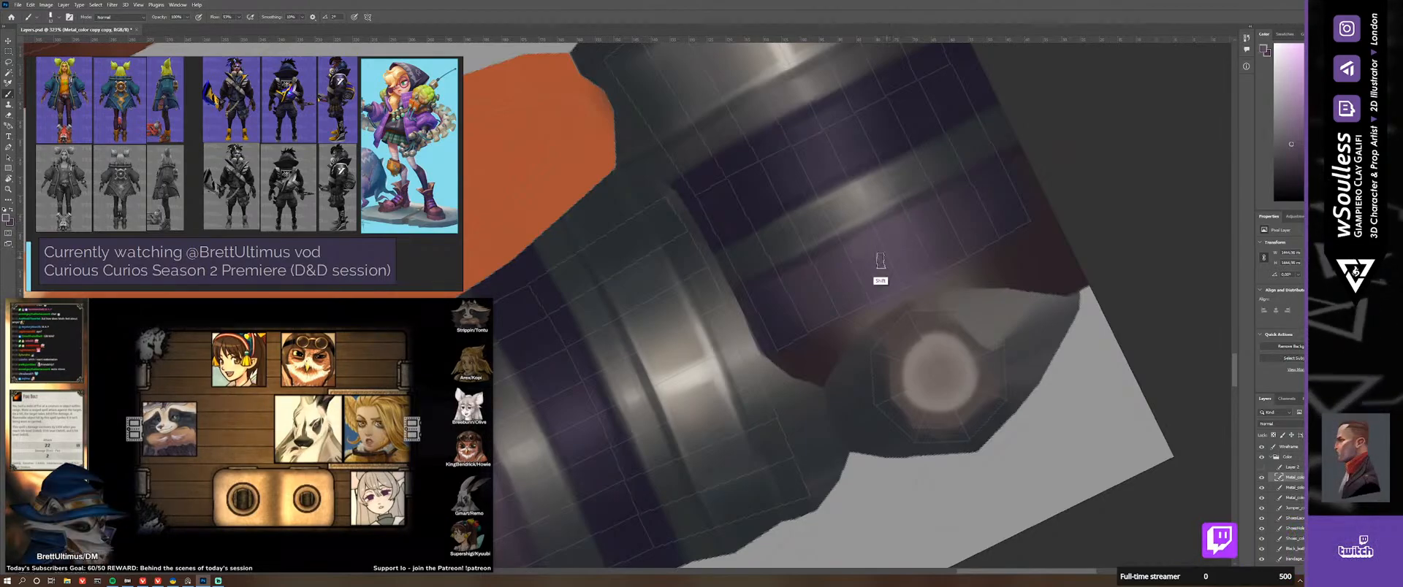
pyautogui.hotkey('shift', 'b')
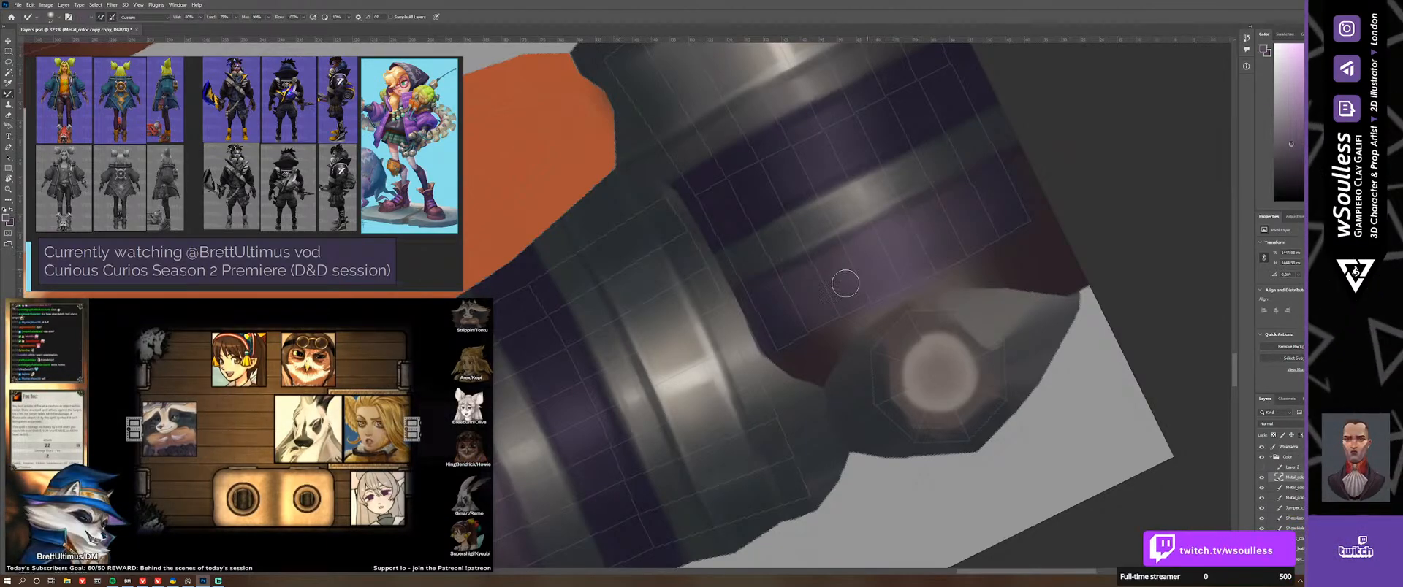
# Step: Save the texture document
pyautogui.press('z')
pyautogui.moveTo(882, 263); pyautogui.dragTo(845, 291)
pyautogui.hotkey('ctrl', 's')
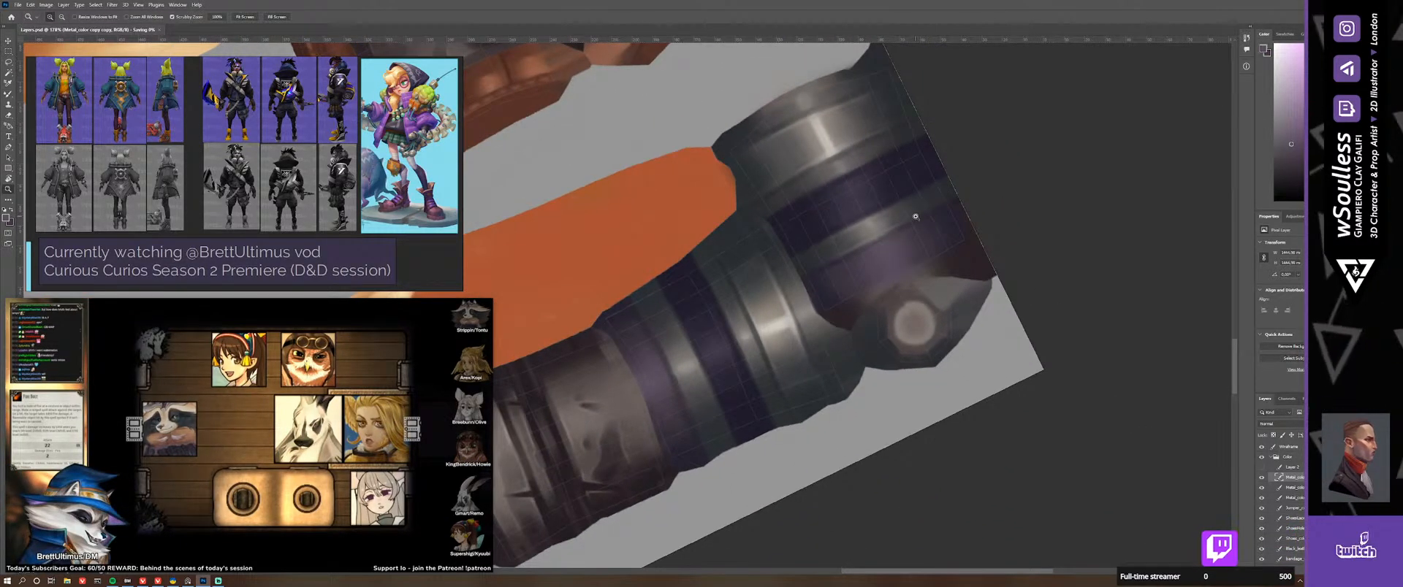
# Step: Switch to 3DCoat and examine the painted hand and finger bands on the model from the back and the front
pyautogui.click(174, 582)
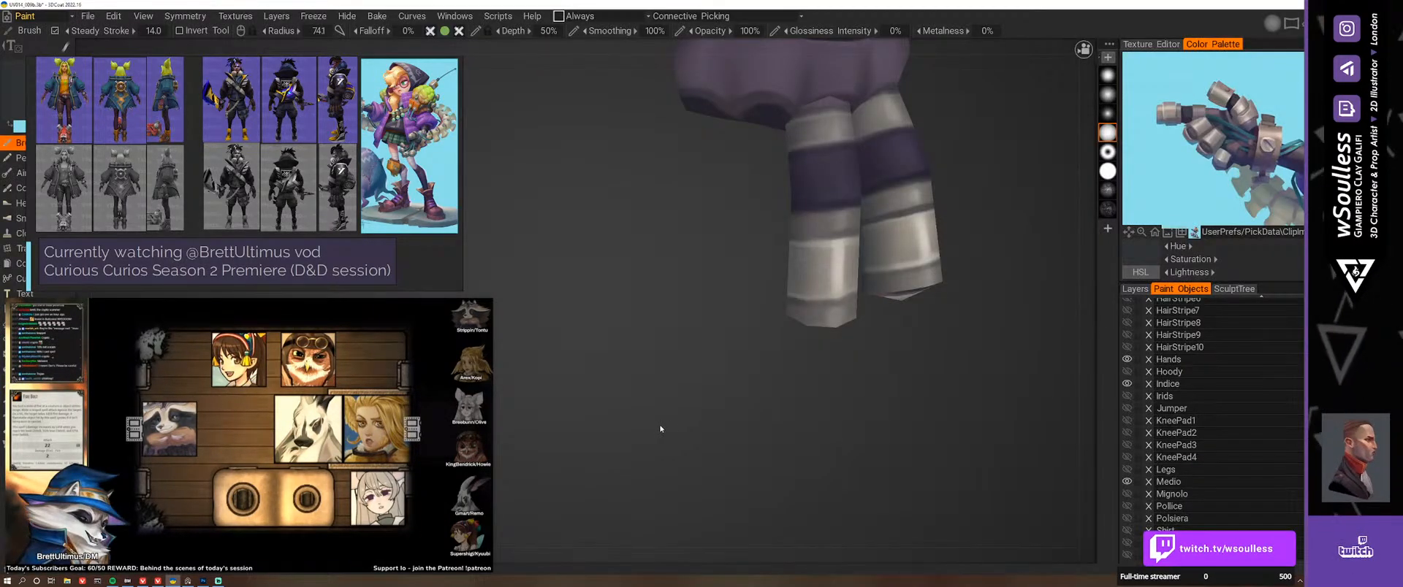
pyautogui.moveTo(657, 429); pyautogui.dragTo(775, 407)
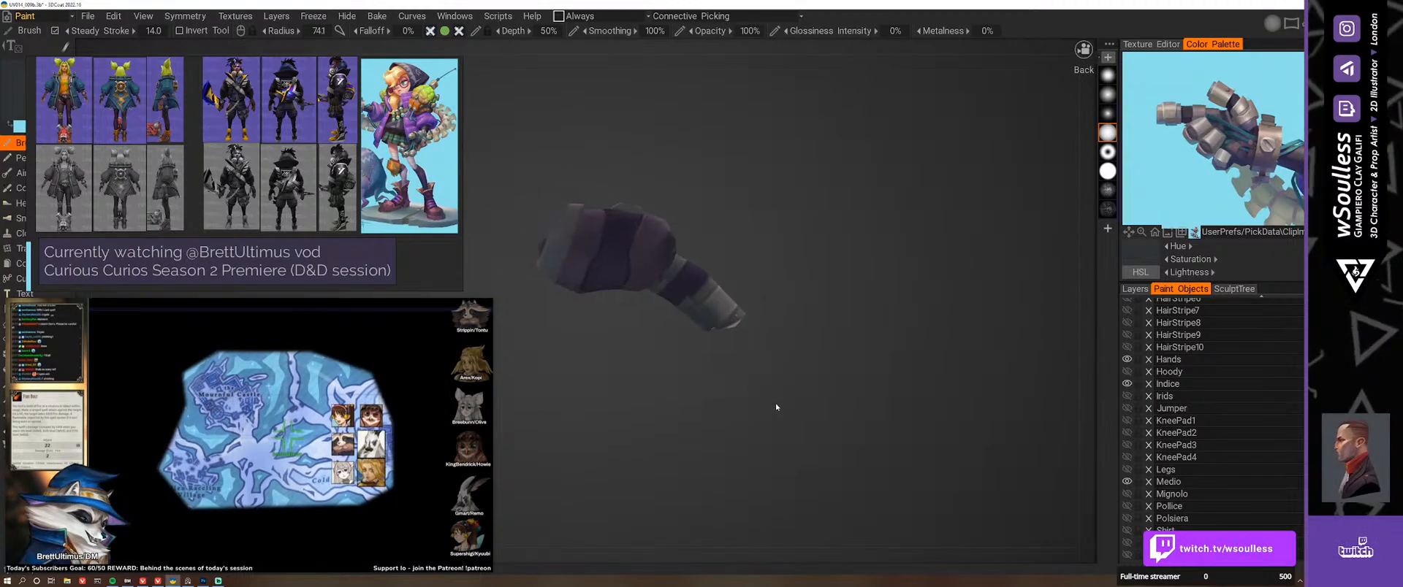
pyautogui.scroll(5, 789, 438)
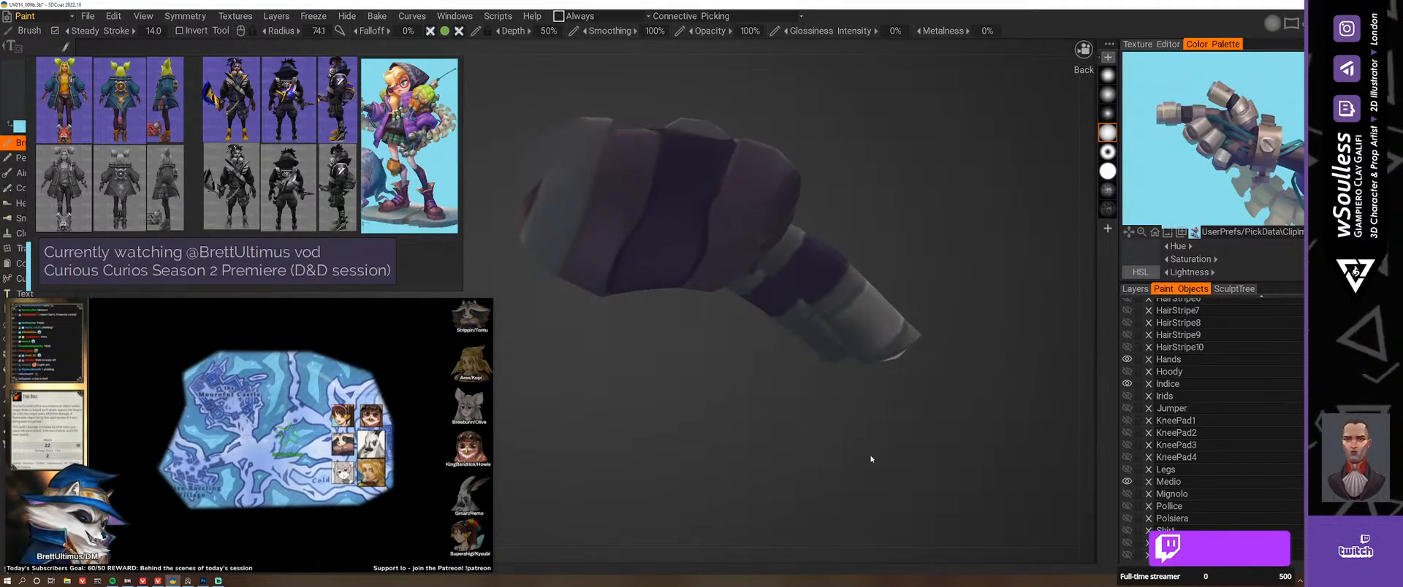
pyautogui.scroll(2, 765, 444)
pyautogui.scroll(2, 764, 444)
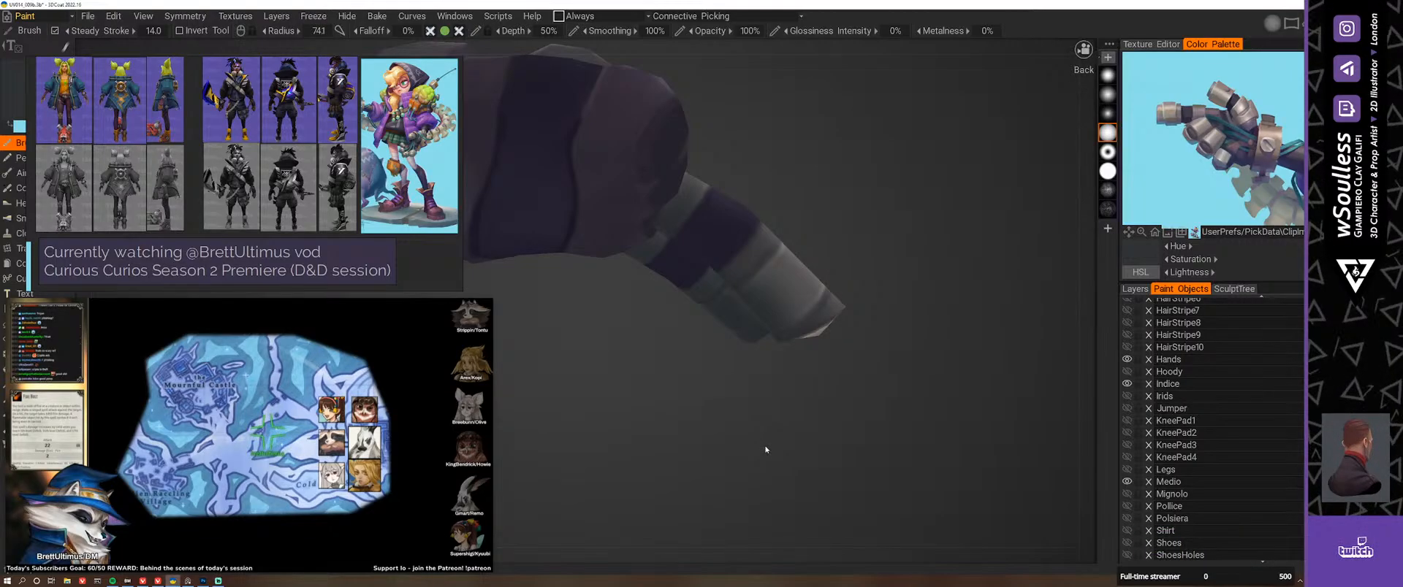
pyautogui.moveTo(729, 453); pyautogui.dragTo(783, 453)
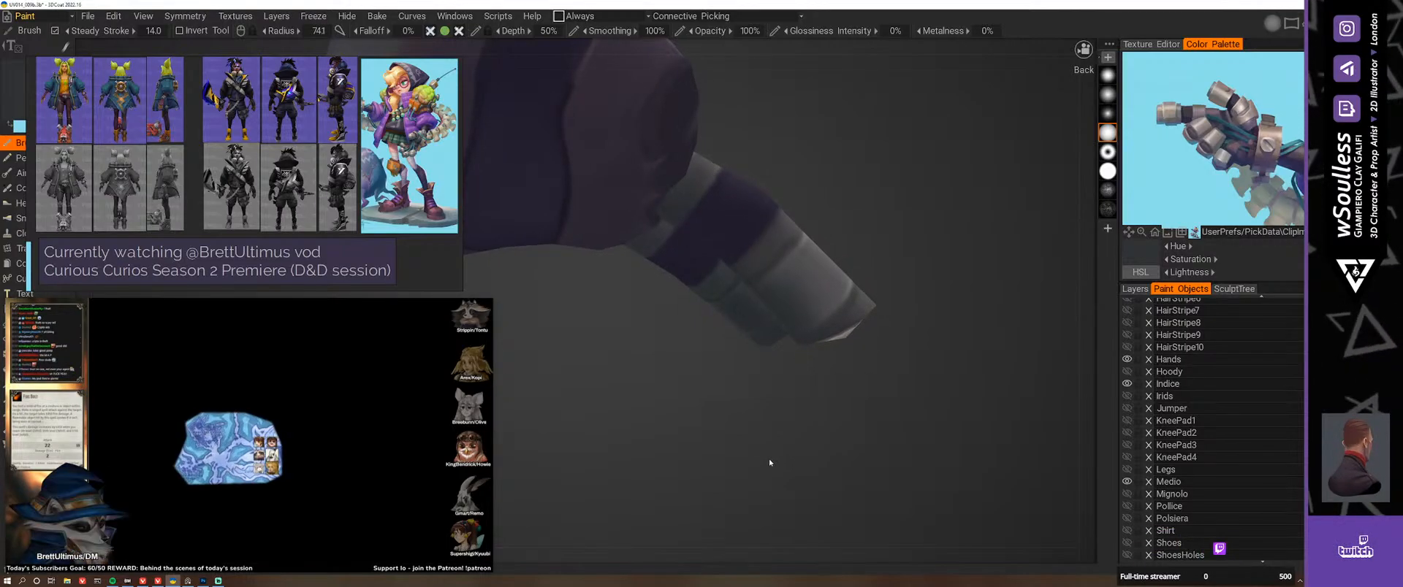
pyautogui.moveTo(768, 455); pyautogui.dragTo(781, 449)
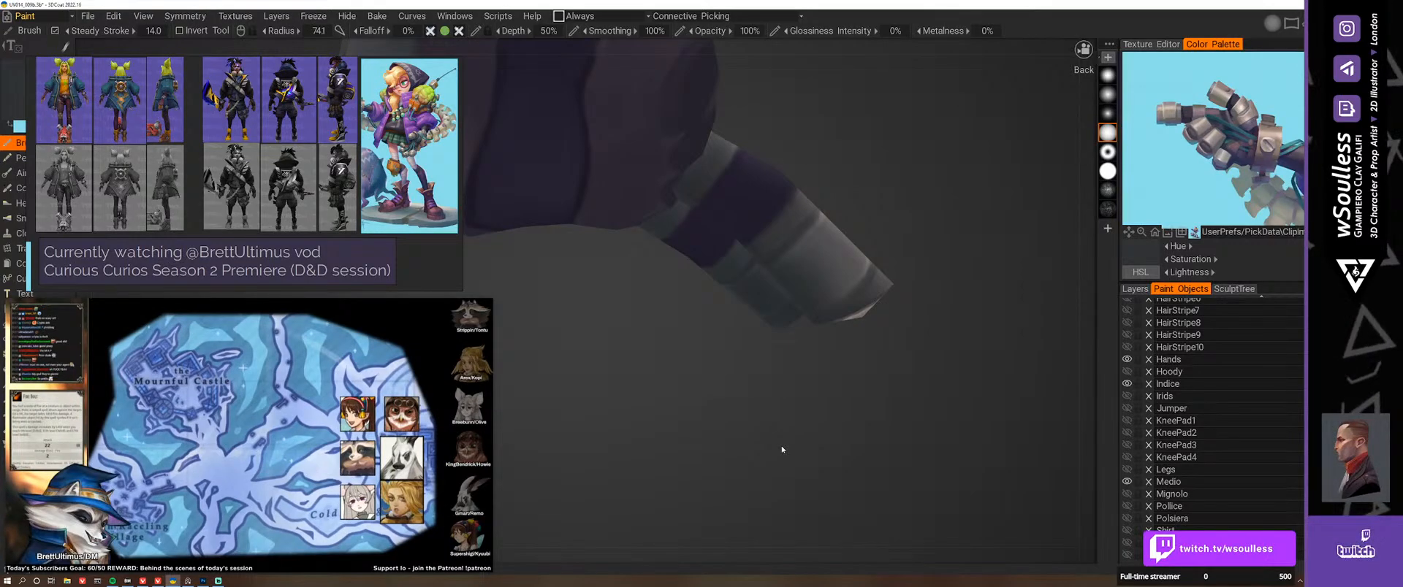
pyautogui.moveTo(782, 449); pyautogui.dragTo(736, 418)
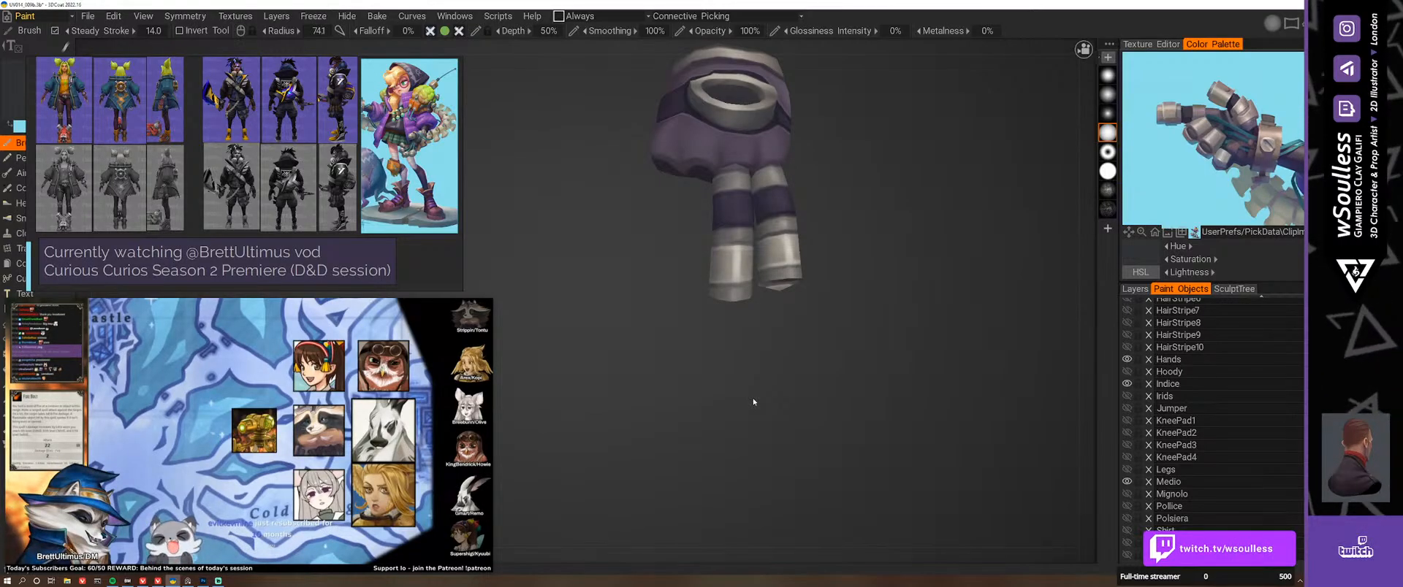
pyautogui.moveTo(754, 401); pyautogui.dragTo(691, 458)
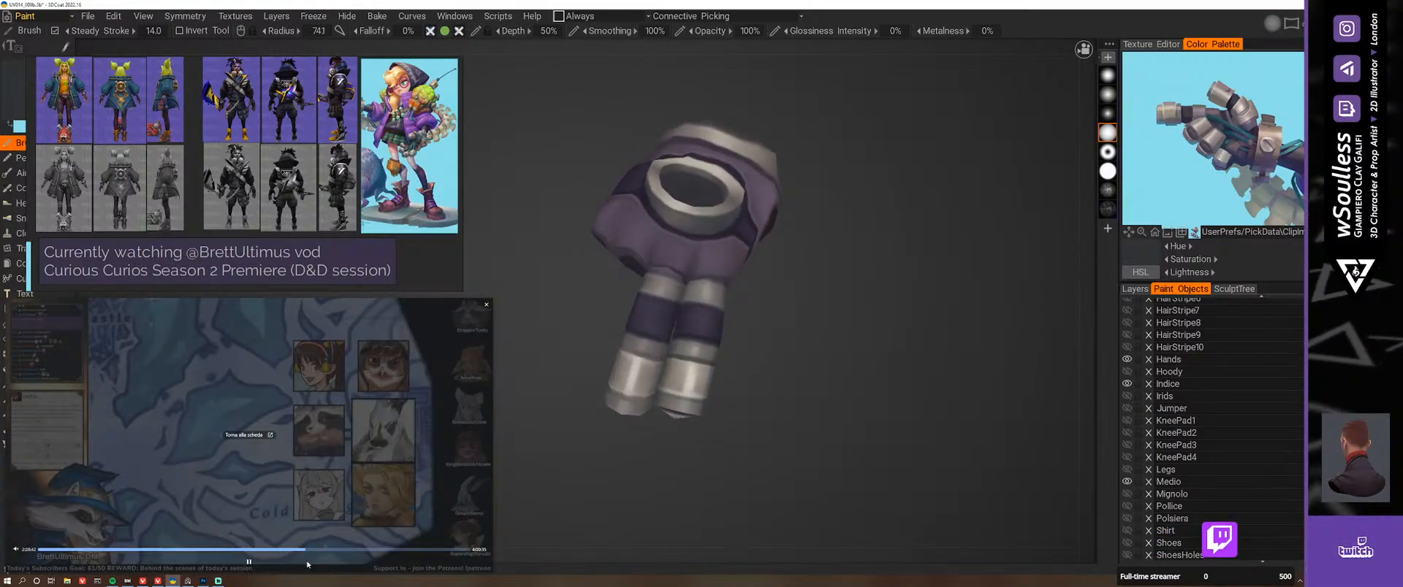
# Step: Switch back to Photoshop and paint over the shaded sides of the purple band beside the round knob with greys sampled from the adjacent grey band
pyautogui.click(203, 581)
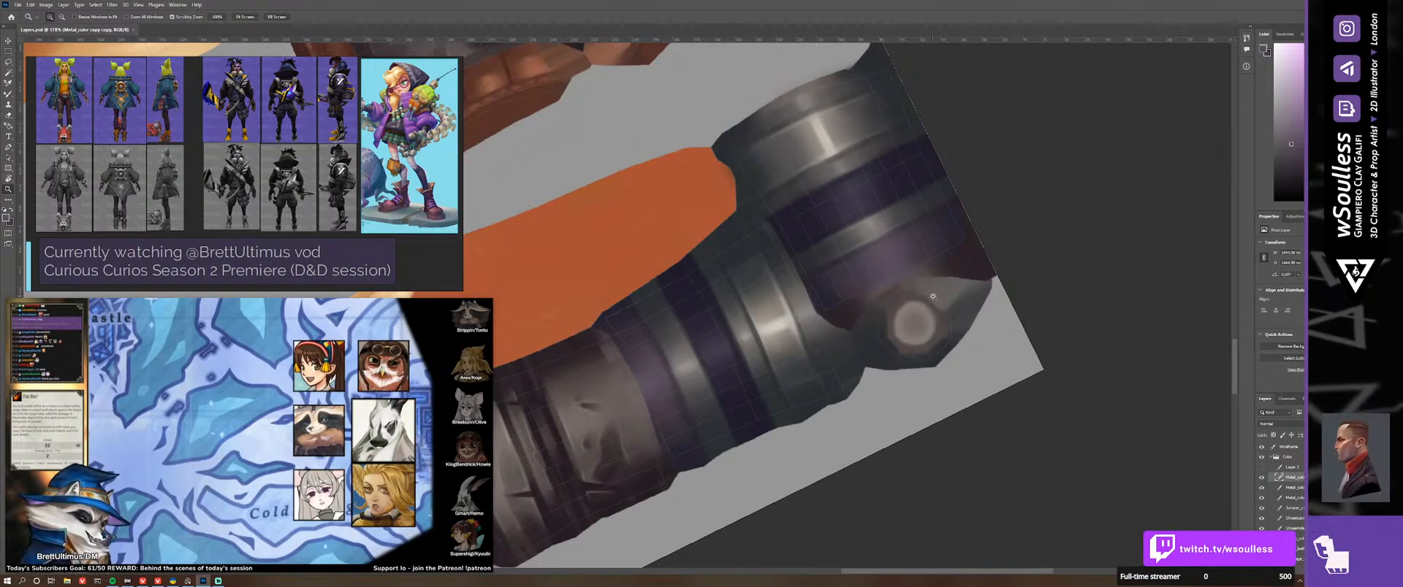
pyautogui.hotkey('shift', 'b')
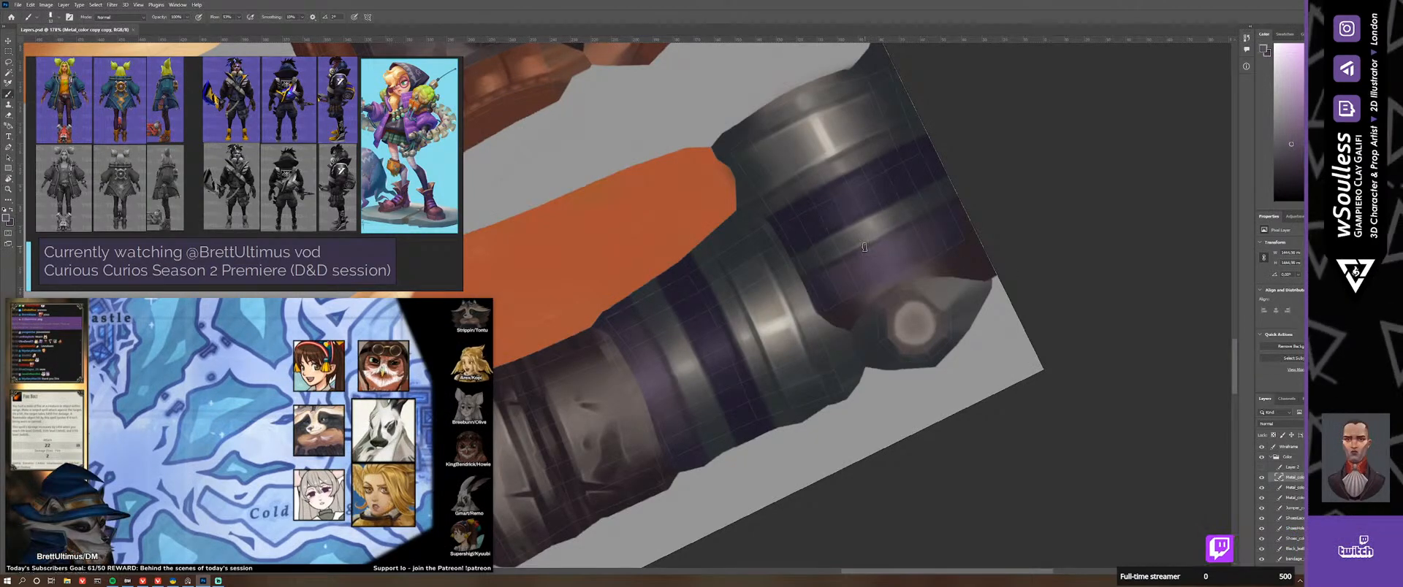
pyautogui.keyDown('alt'); pyautogui.click(879, 234); pyautogui.keyUp('alt')
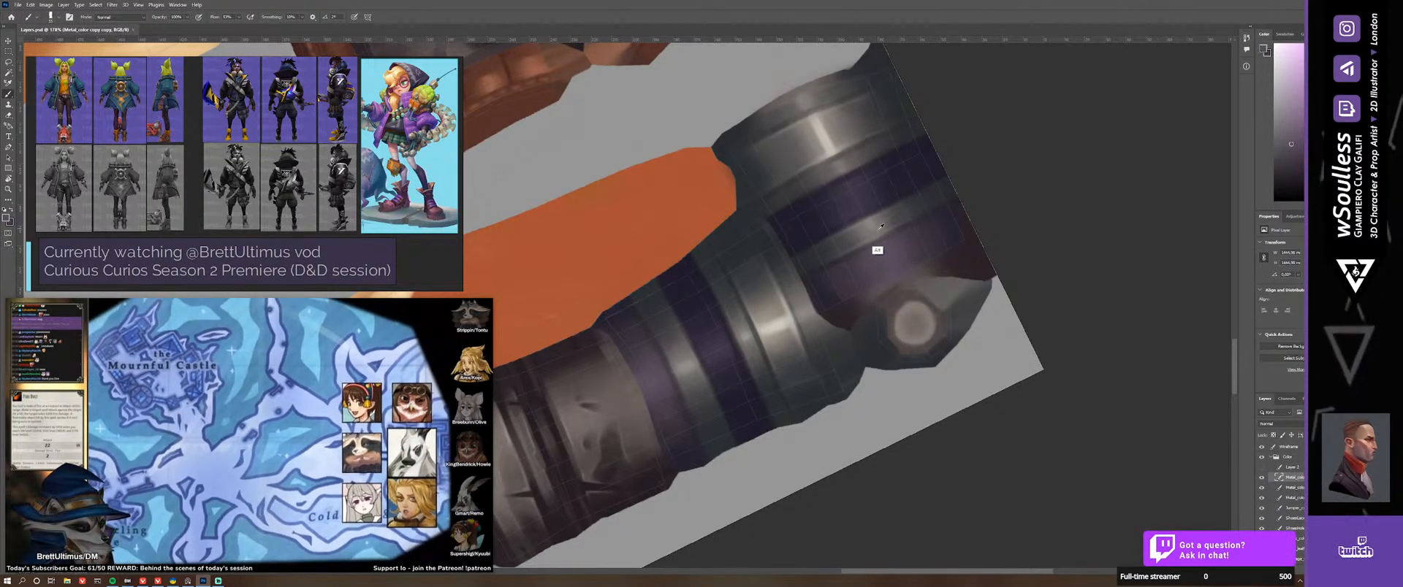
pyautogui.keyDown('alt'); pyautogui.moveTo(877, 228); pyautogui.dragTo(851, 239, button='right'); pyautogui.keyUp('alt')
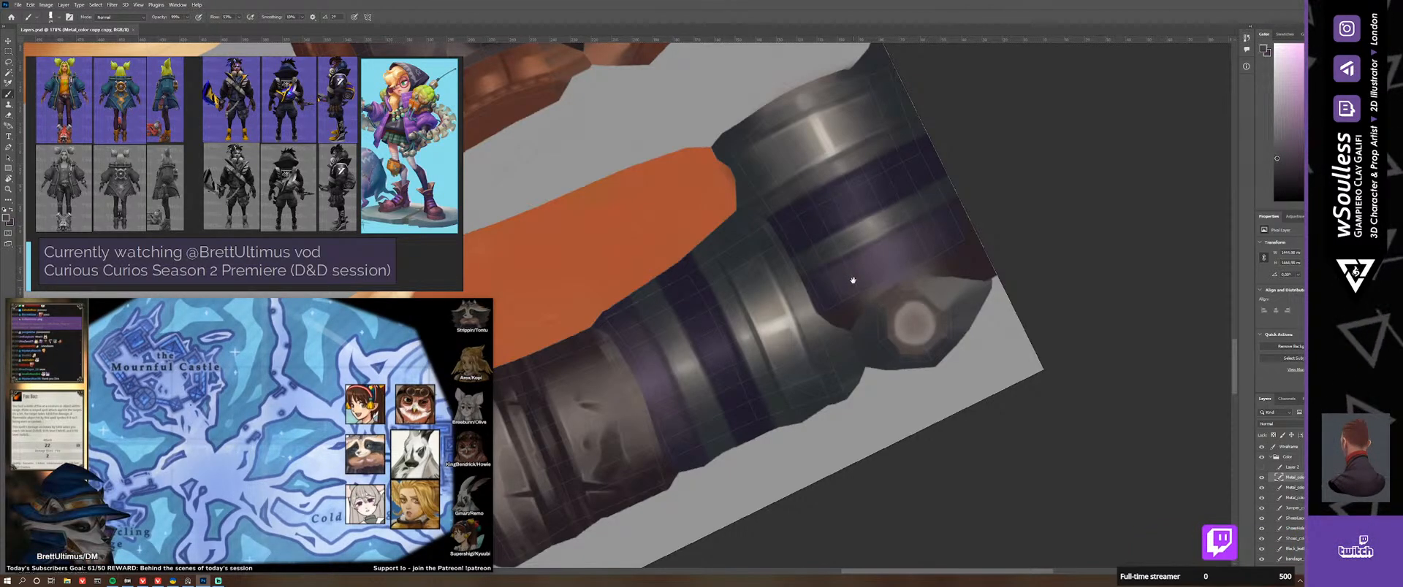
pyautogui.moveTo(852, 280); pyautogui.dragTo(906, 265)
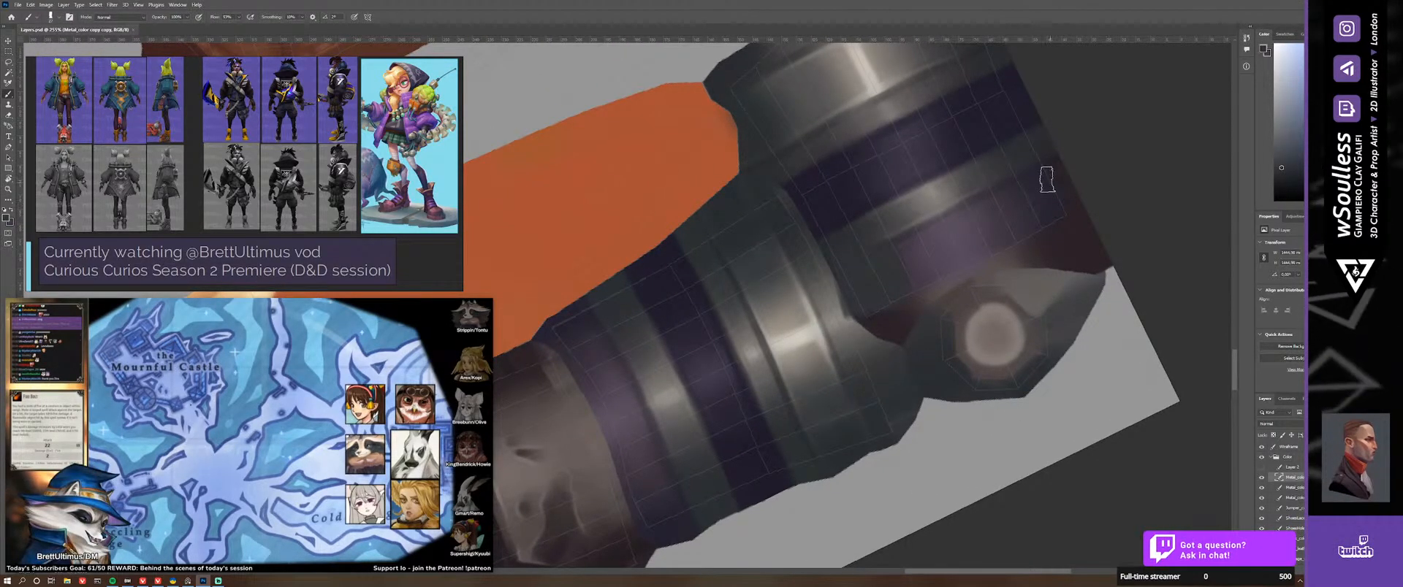
pyautogui.keyDown('alt'); pyautogui.click(1029, 151); pyautogui.keyUp('alt')
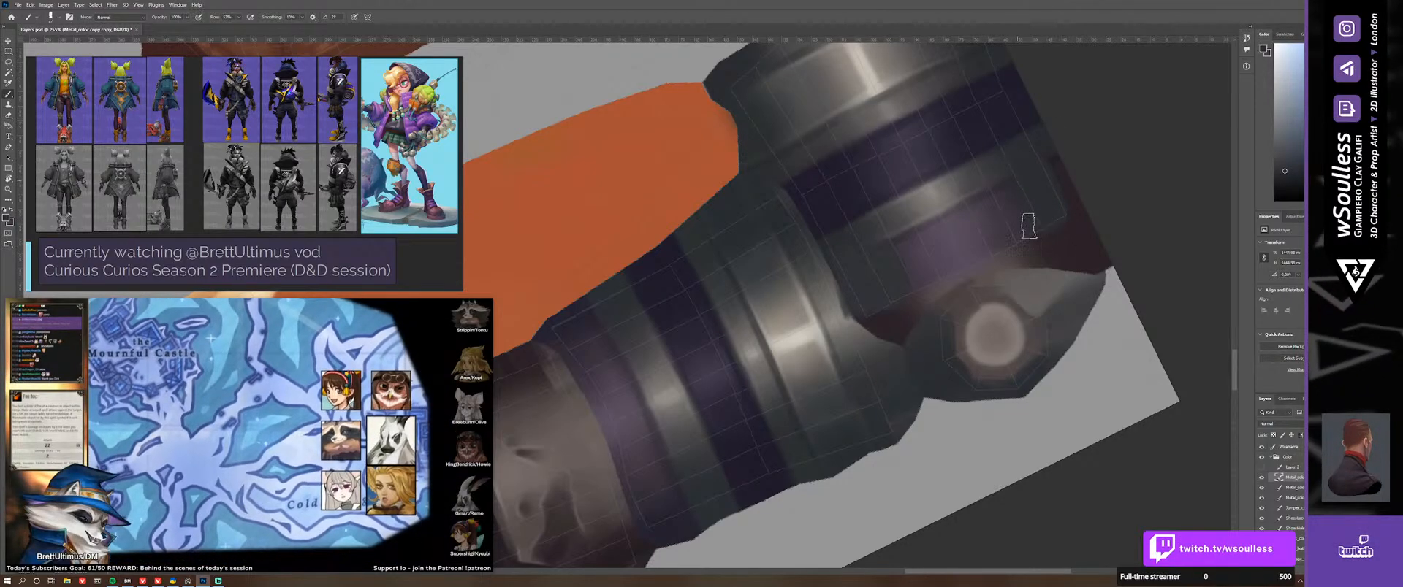
pyautogui.keyDown('alt'); pyautogui.click(978, 175); pyautogui.keyUp('alt')
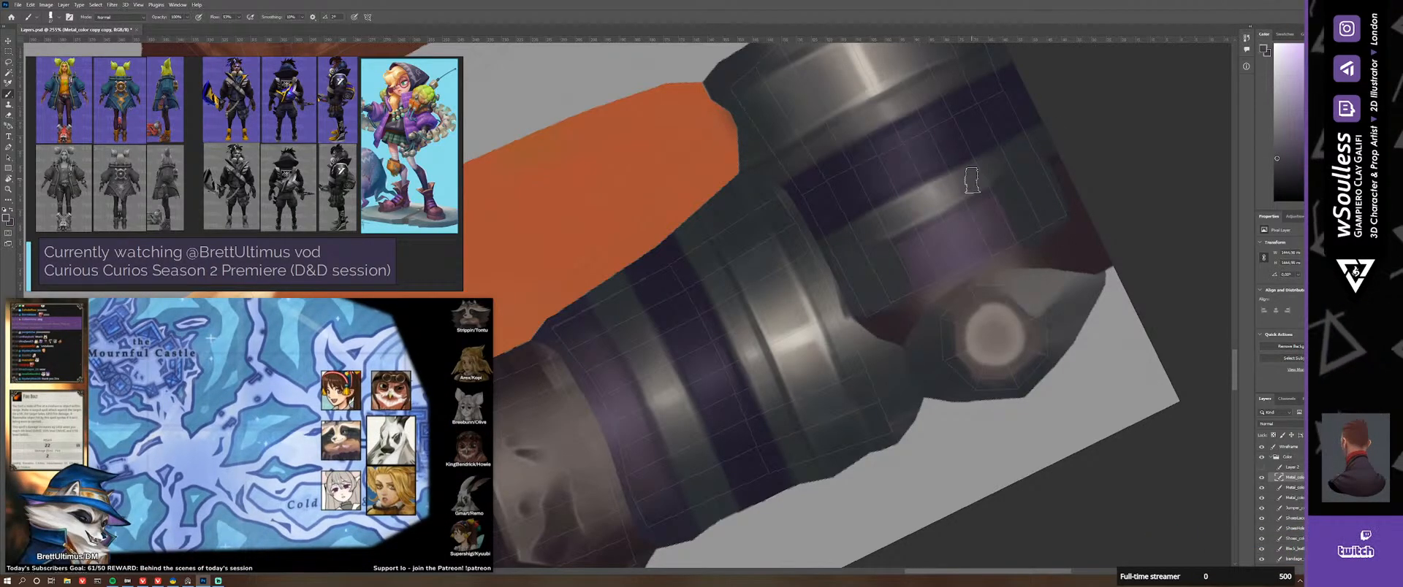
pyautogui.moveTo(982, 244); pyautogui.dragTo(981, 212)
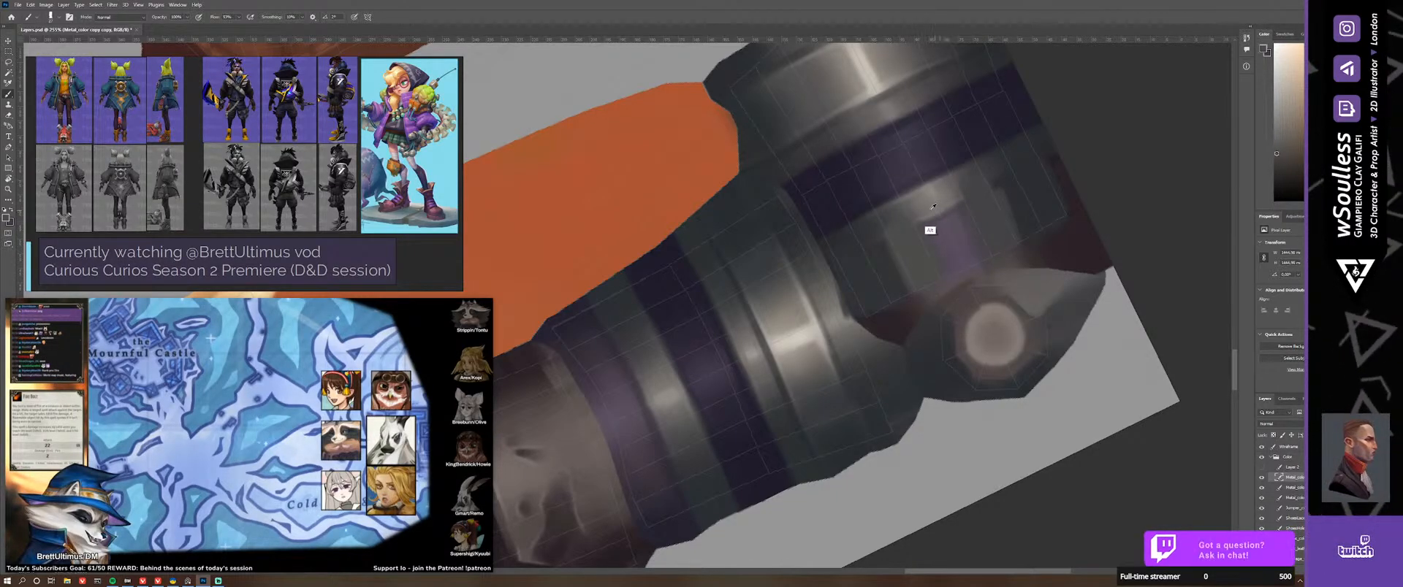
# Step: Cover the middle of that purple band with a sampled light grey and blend the tones with a larger Mixer Brush
pyautogui.keyDown('alt'); pyautogui.click(927, 205); pyautogui.keyUp('alt')
pyautogui.moveTo(946, 248); pyautogui.dragTo(950, 228)
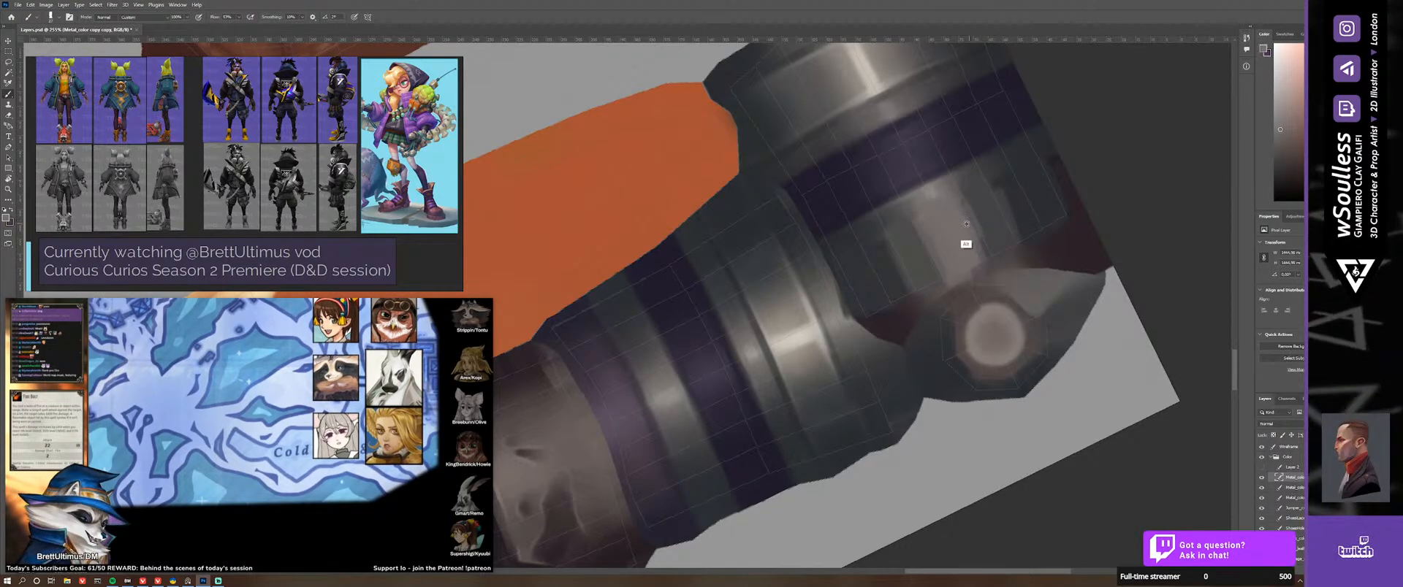
pyautogui.hotkey('shift', 'b')
pyautogui.keyDown('alt'); pyautogui.moveTo(966, 223); pyautogui.dragTo(993, 222, button='right'); pyautogui.keyUp('alt')
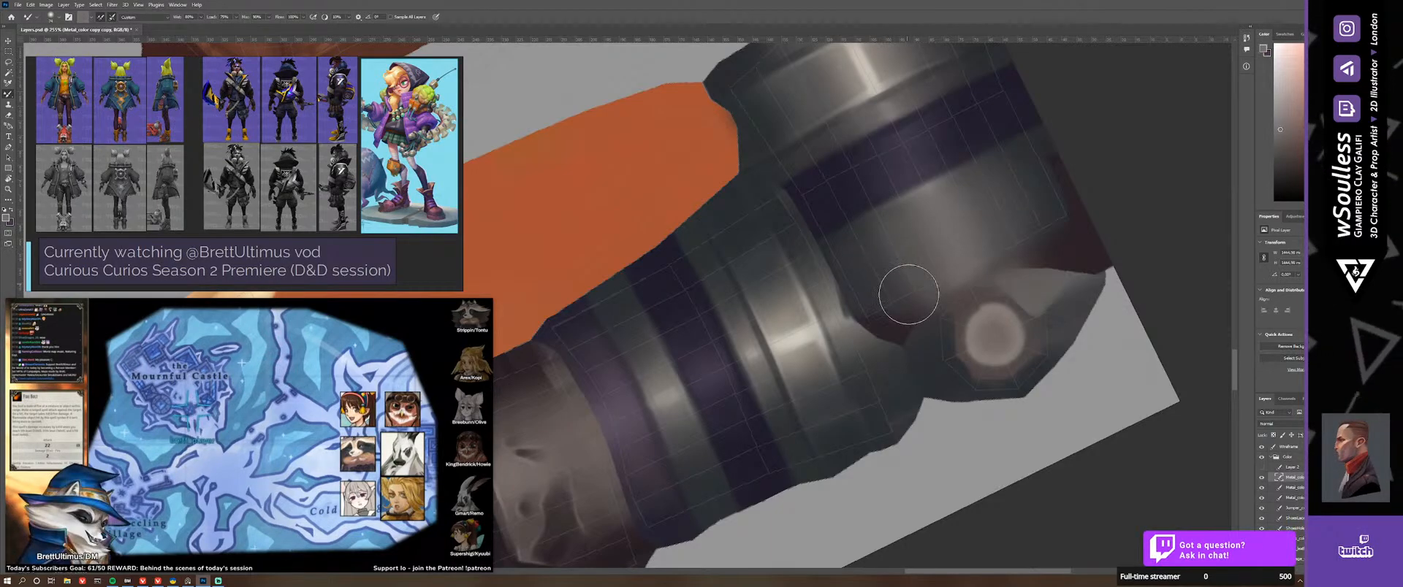
# Step: Paint a narrow lighter highlight down the middle of the newly greyed section with a sampled tone, using a smaller brush
pyautogui.hotkey('shift', 'b')
pyautogui.moveTo(903, 119); pyautogui.dragTo(926, 187)
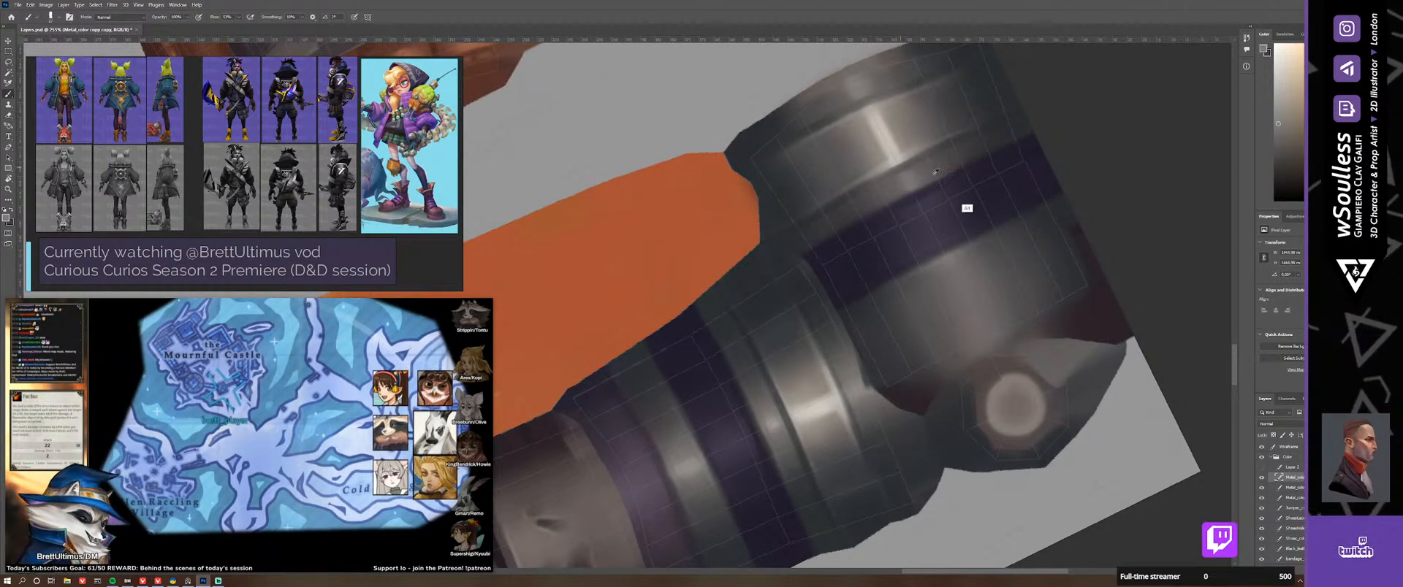
pyautogui.keyDown('alt'); pyautogui.click(968, 252); pyautogui.keyUp('alt')
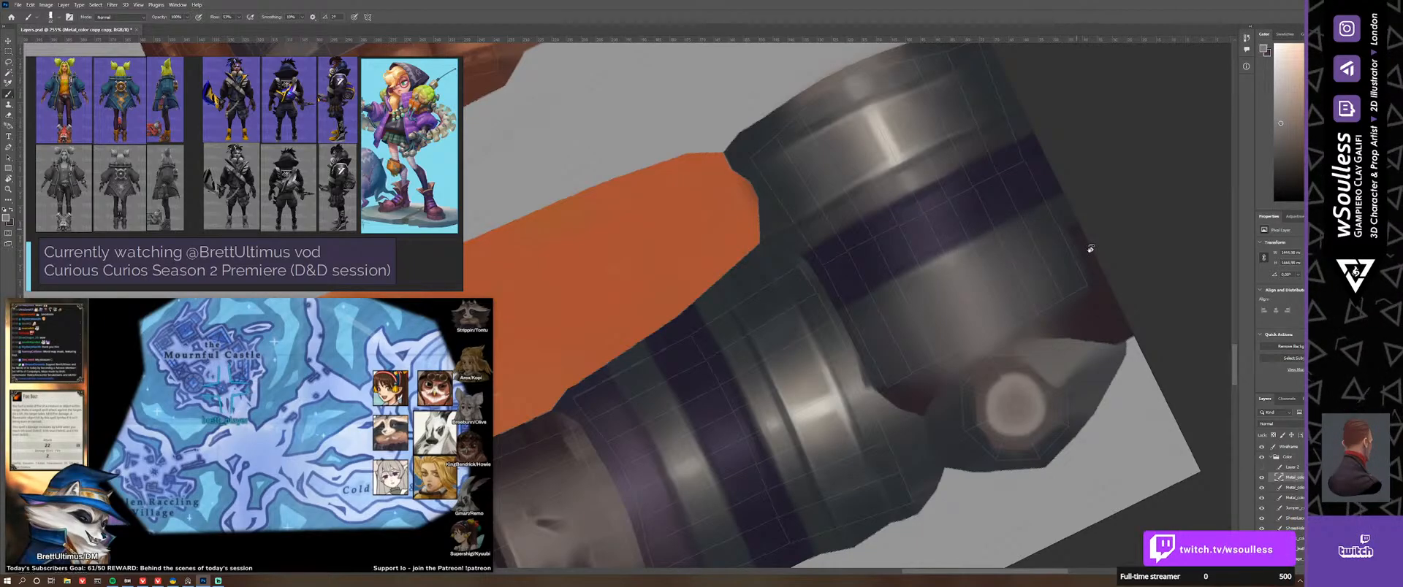
pyautogui.press('r')
pyautogui.moveTo(1090, 250); pyautogui.dragTo(958, 305)
pyautogui.press('z')
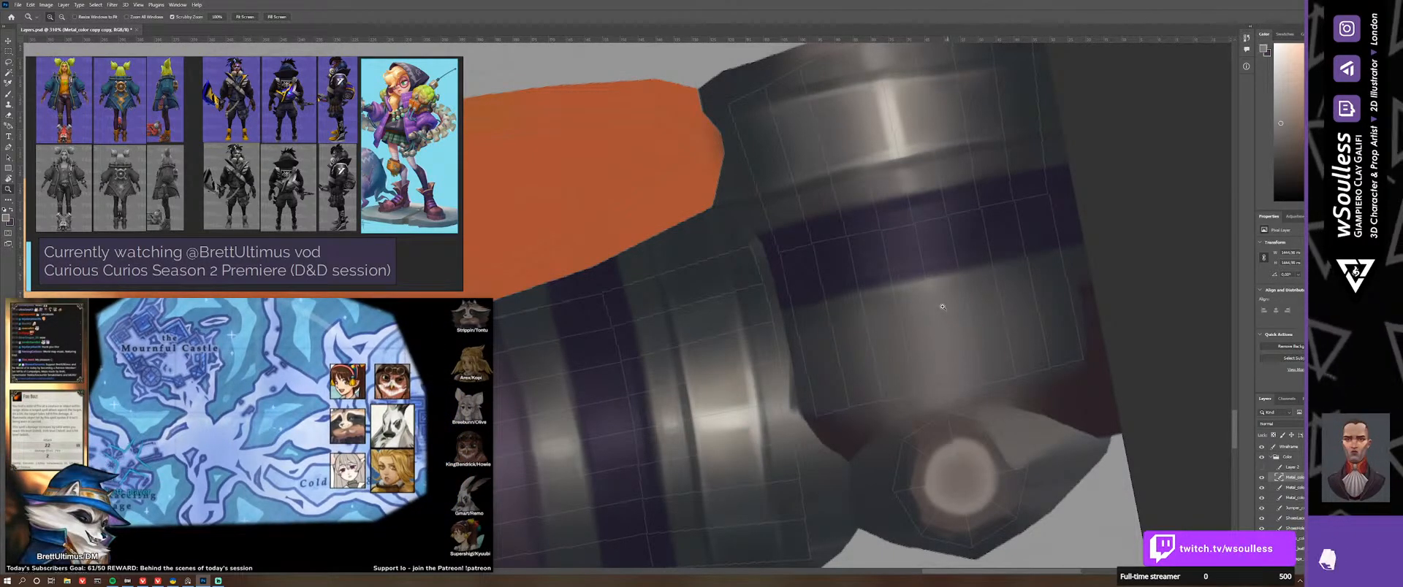
pyautogui.press('b')
pyautogui.keyDown('alt'); pyautogui.moveTo(929, 296); pyautogui.dragTo(929, 300, button='right'); pyautogui.keyUp('alt')
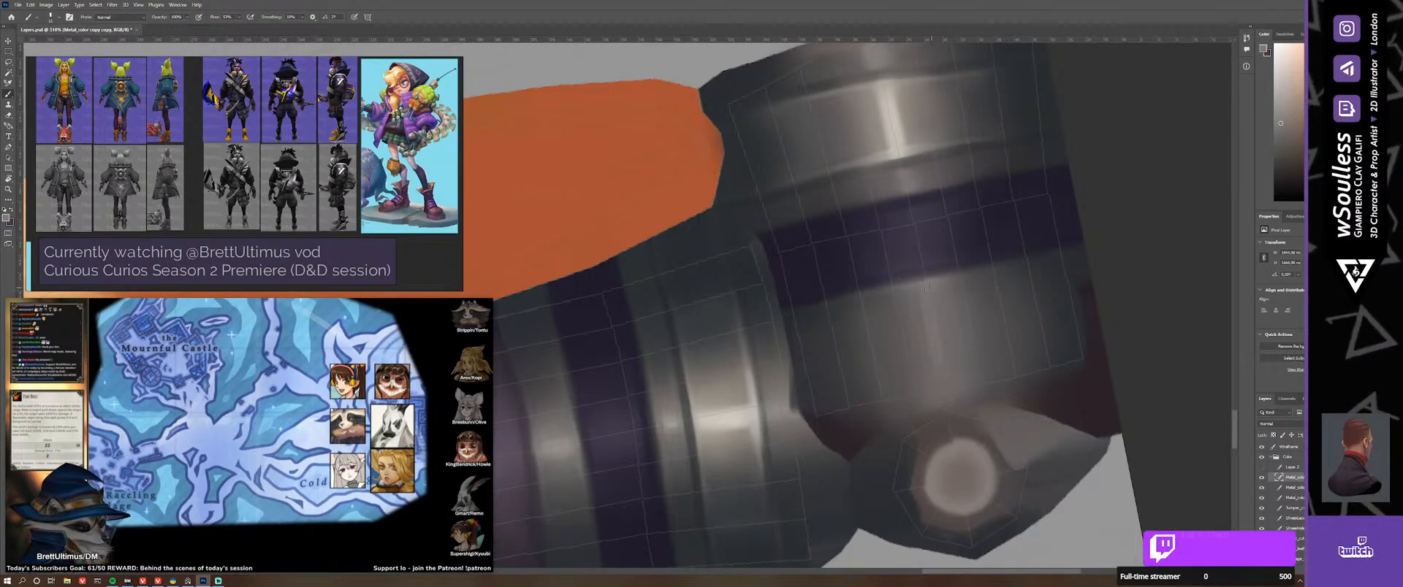
pyautogui.hotkey('shift', 'b')
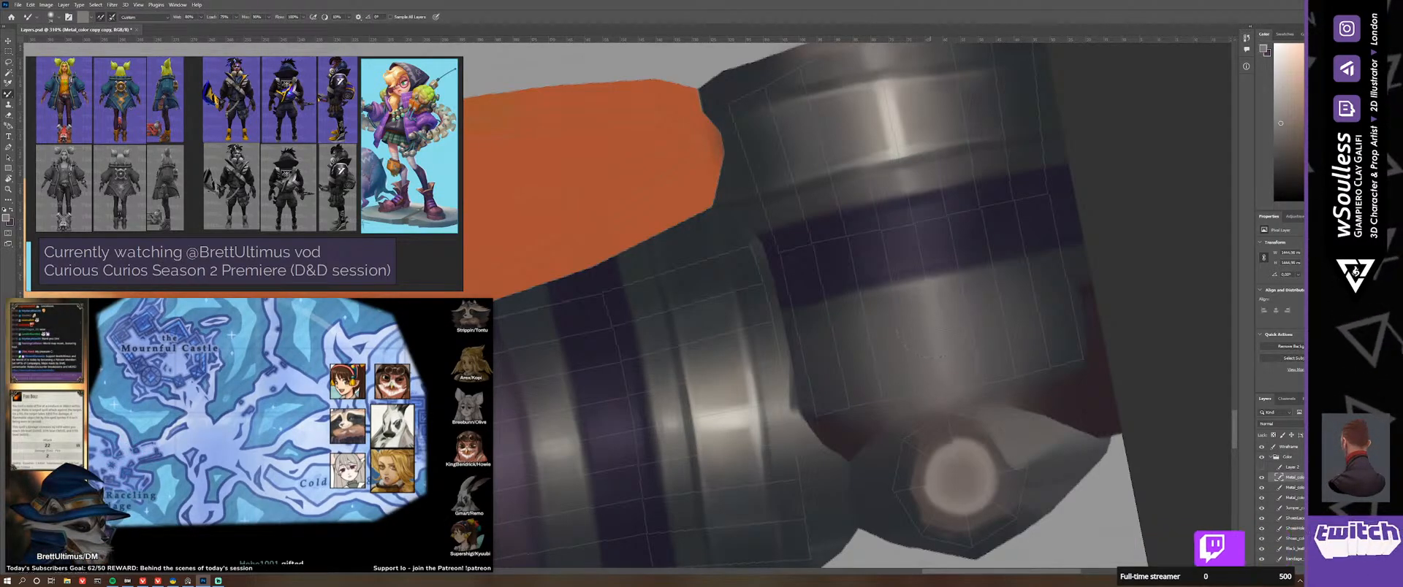
# Step: Paint greys sampled from the adjacent metal over the outer half of the purple band beside the dented brown section
pyautogui.keyDown('ctrl'); pyautogui.moveTo(976, 306); pyautogui.dragTo(921, 339); pyautogui.keyUp('ctrl')
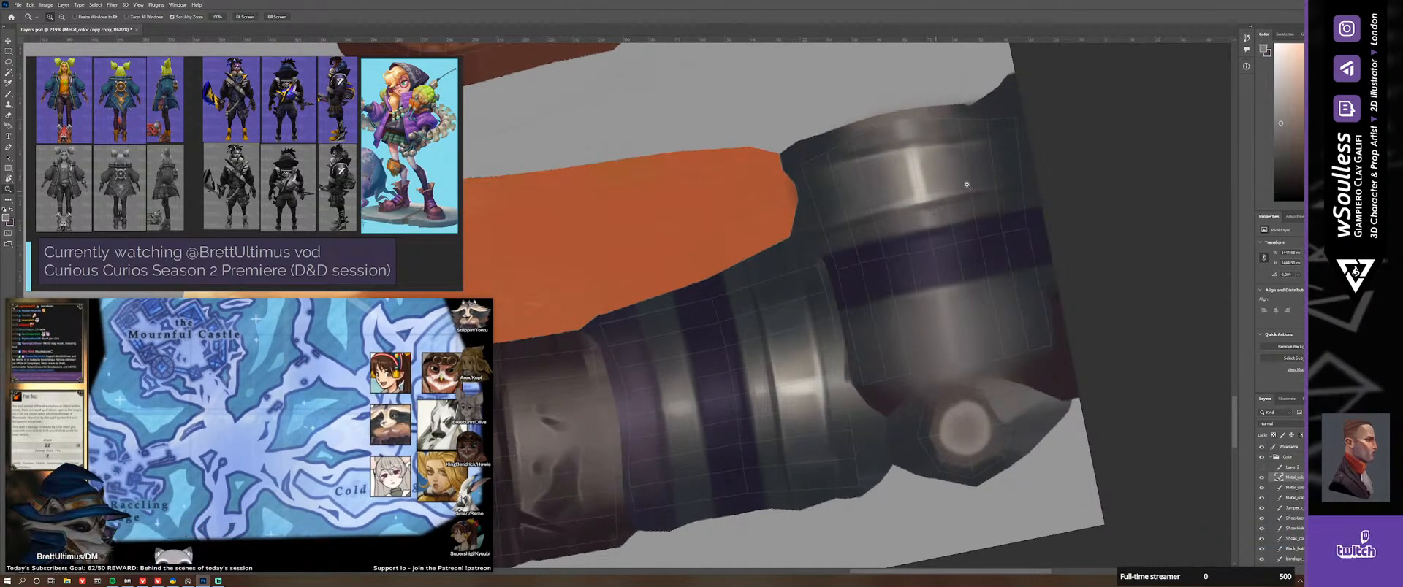
pyautogui.keyDown('ctrl'); pyautogui.moveTo(979, 271); pyautogui.dragTo(950, 278); pyautogui.keyUp('ctrl')
pyautogui.press('r')
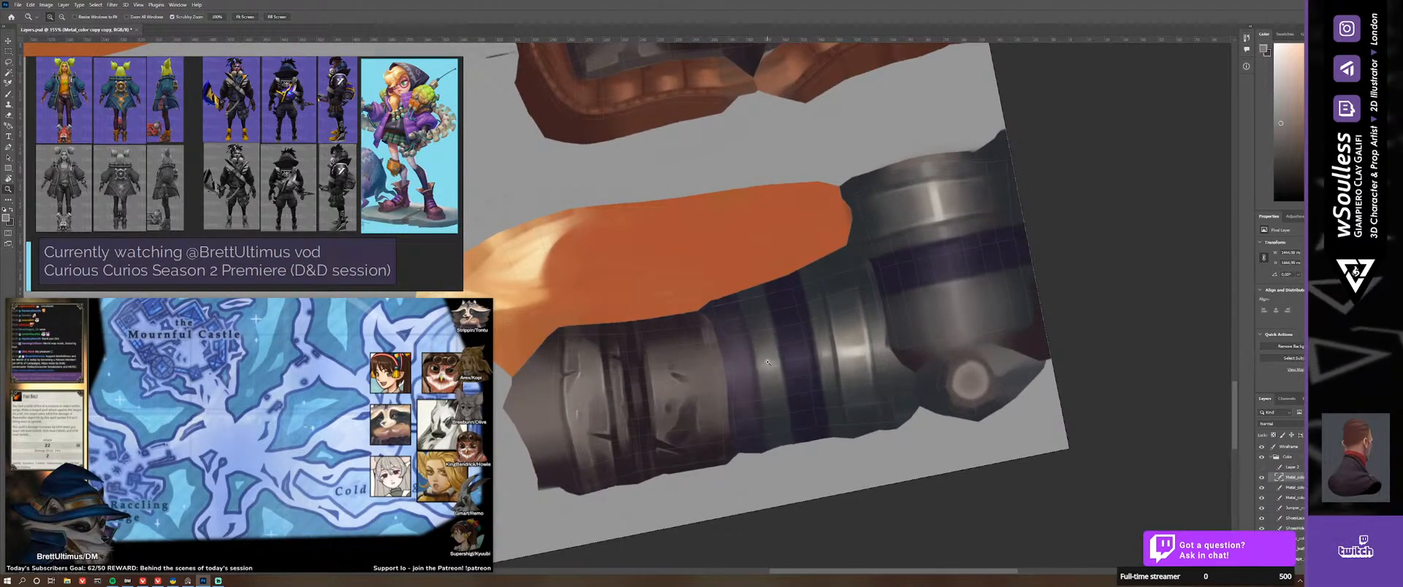
pyautogui.moveTo(913, 241); pyautogui.dragTo(889, 357)
pyautogui.press('z')
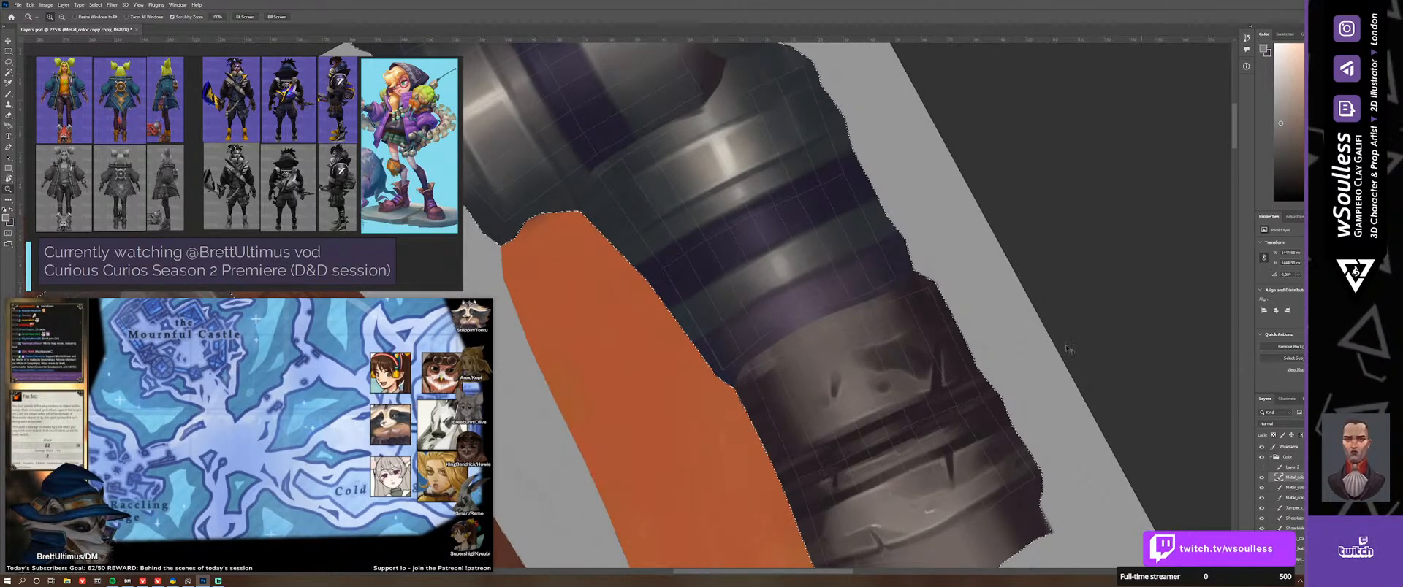
pyautogui.press('b')
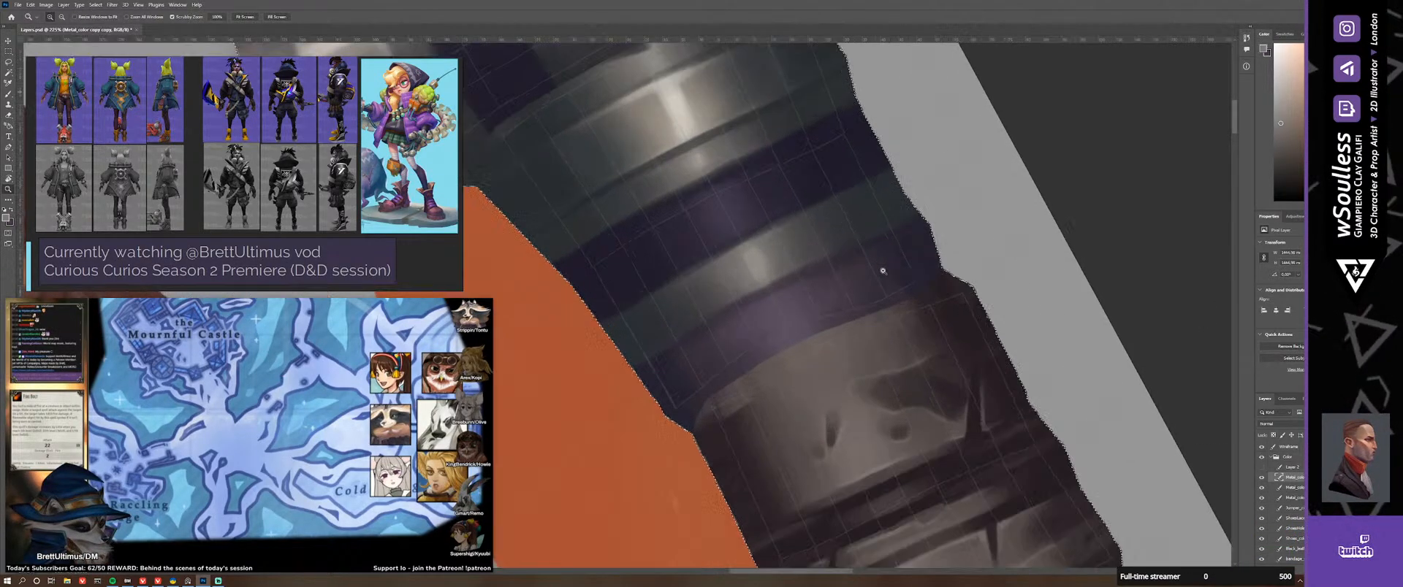
pyautogui.keyDown('alt'); pyautogui.scroll(5, 887, 272); pyautogui.keyUp('alt')
pyautogui.keyDown('alt'); pyautogui.click(765, 246); pyautogui.keyUp('alt')
pyautogui.keyDown('alt'); pyautogui.moveTo(762, 254); pyautogui.dragTo(768, 261, button='right'); pyautogui.keyUp('alt')
pyautogui.moveTo(813, 341)
pyautogui.mouseDown()
pyautogui.moveTo(770, 257)
pyautogui.moveTo(802, 344)
pyautogui.moveTo(798, 309)
pyautogui.mouseUp()
pyautogui.keyDown('alt'); pyautogui.click(798, 241); pyautogui.keyUp('alt')
pyautogui.moveTo(800, 252)
pyautogui.mouseDown()
pyautogui.moveTo(839, 344)
pyautogui.moveTo(854, 313)
pyautogui.mouseUp()
pyautogui.keyDown('alt'); pyautogui.click(853, 227); pyautogui.keyUp('alt')
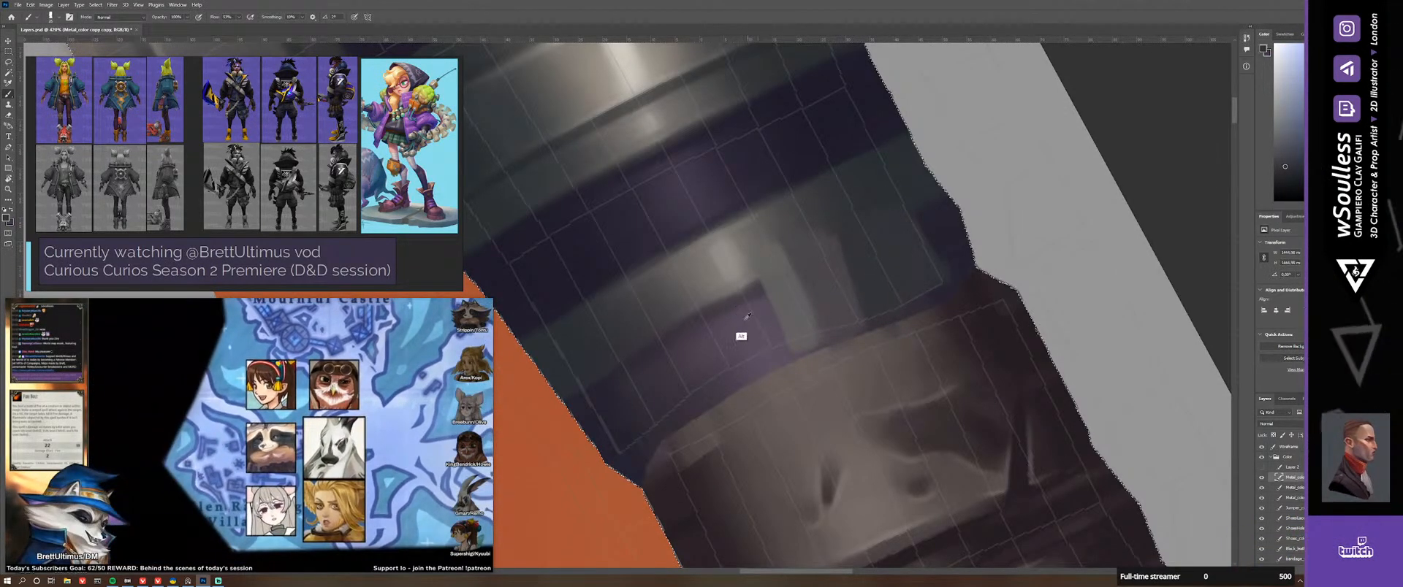
# Step: Cover the middle of that purple band with a sampled light grey and its remaining side with sampled darker greys
pyautogui.keyDown('alt'); pyautogui.click(737, 272); pyautogui.keyUp('alt')
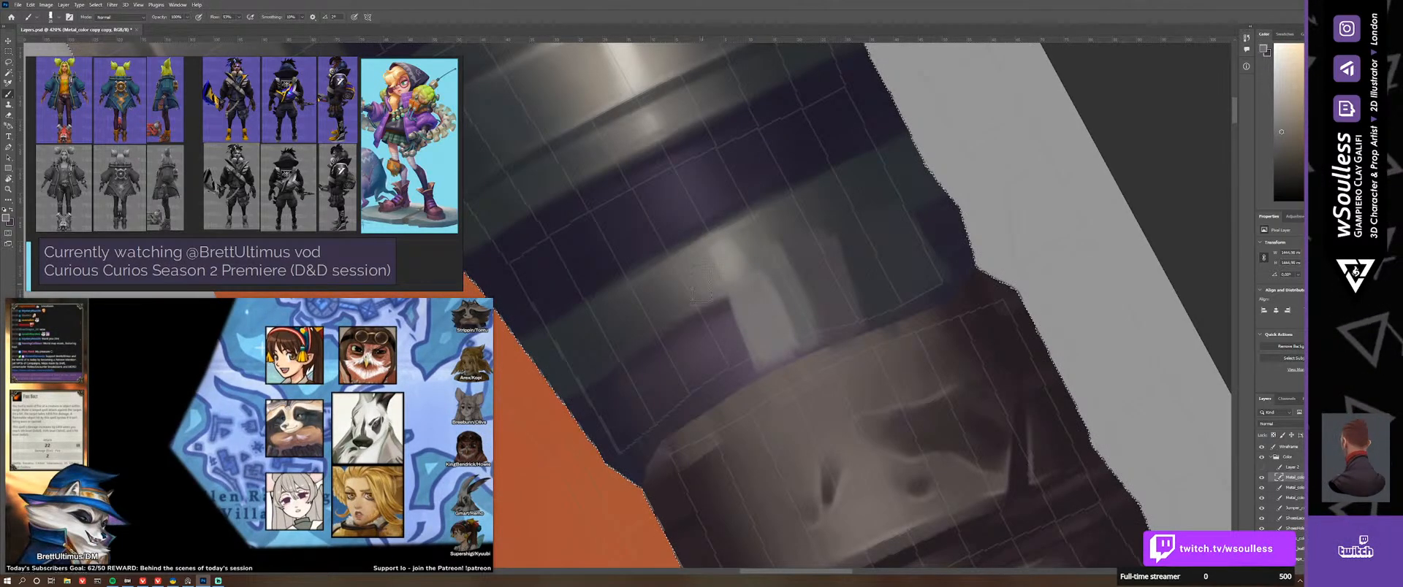
pyautogui.moveTo(702, 285); pyautogui.dragTo(725, 328)
pyautogui.keyDown('alt'); pyautogui.click(675, 289); pyautogui.keyUp('alt')
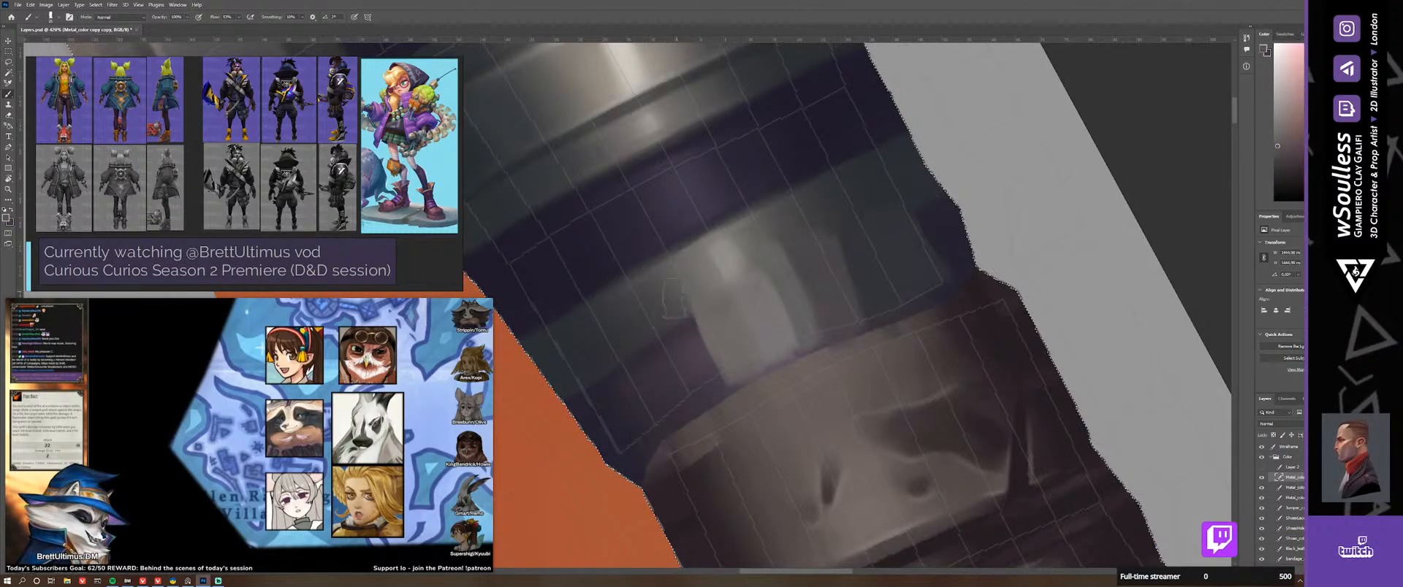
pyautogui.keyDown('alt'); pyautogui.moveTo(681, 321); pyautogui.dragTo(678, 322, button='right'); pyautogui.keyUp('alt')
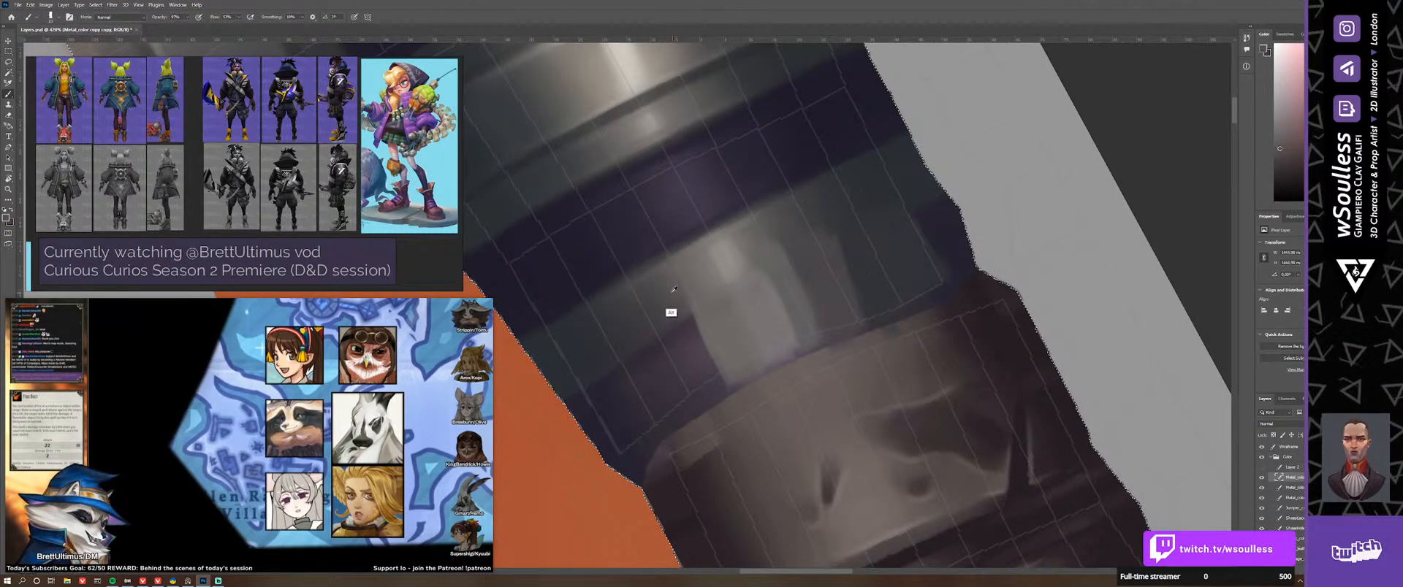
pyautogui.keyDown('alt'); pyautogui.click(648, 316); pyautogui.keyUp('alt')
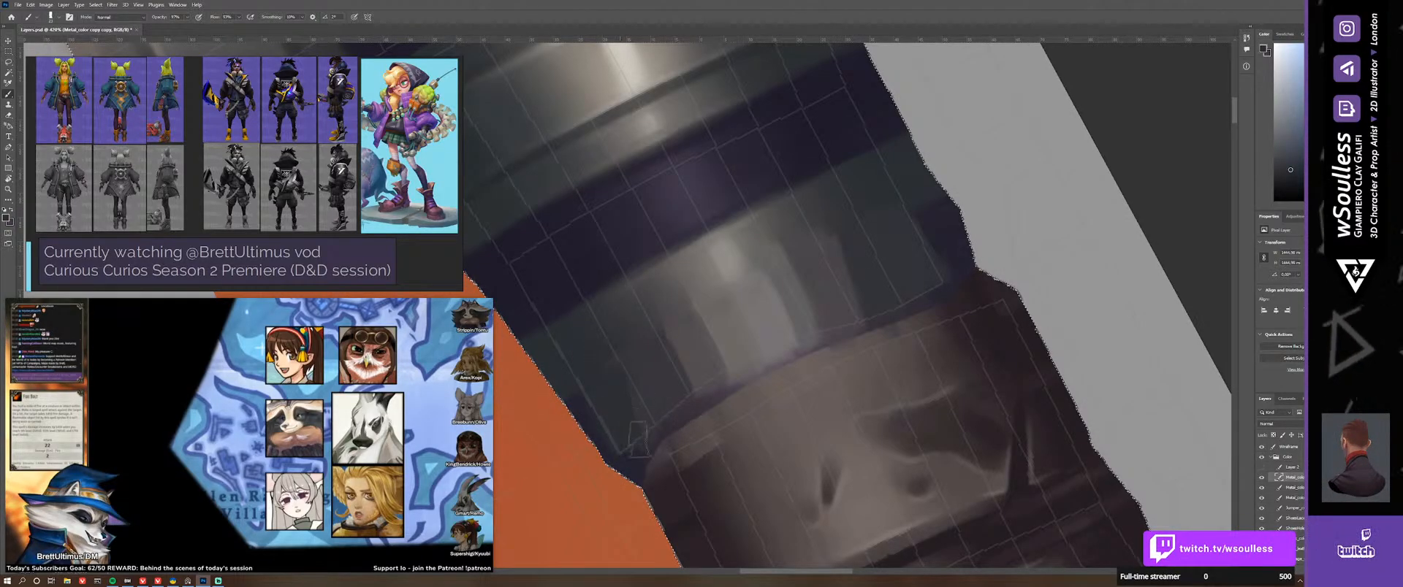
# Step: Blend the band's grey tones with a larger Mixer Brush and paint dark grey over the purple left at its outer edge
pyautogui.press(']')
pyautogui.press(']')
pyautogui.press(']')
pyautogui.hotkey('shift', 'b')
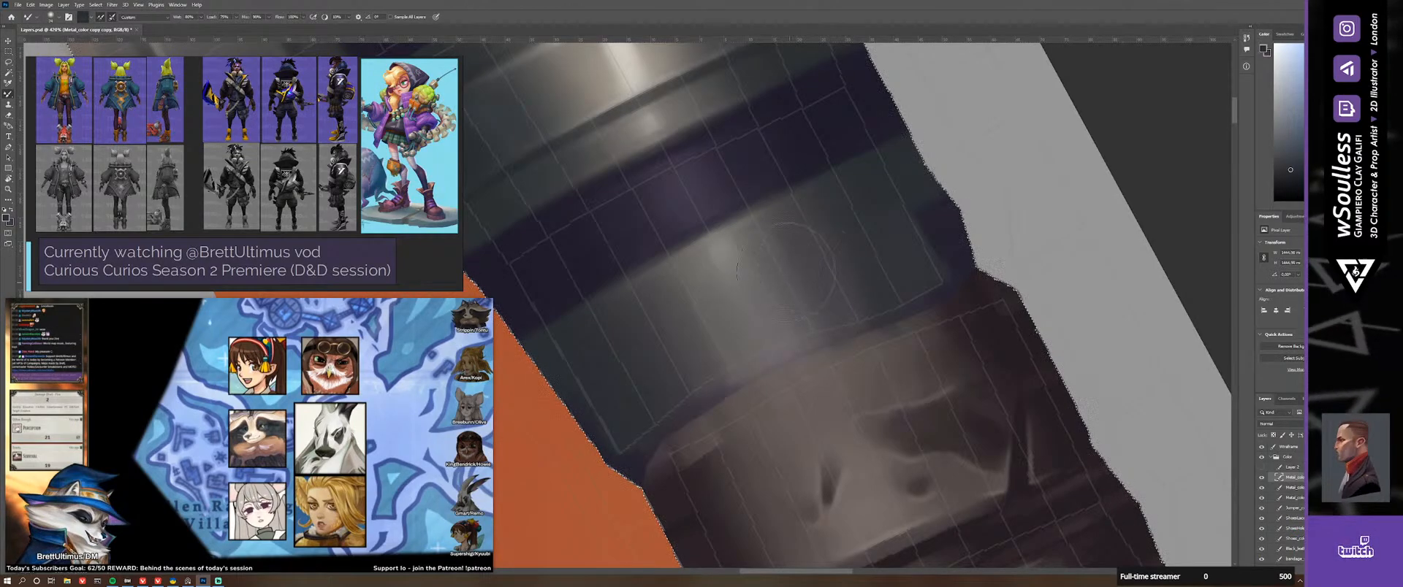
pyautogui.keyDown('alt'); pyautogui.moveTo(840, 237); pyautogui.dragTo(840, 238, button='right'); pyautogui.keyUp('alt')
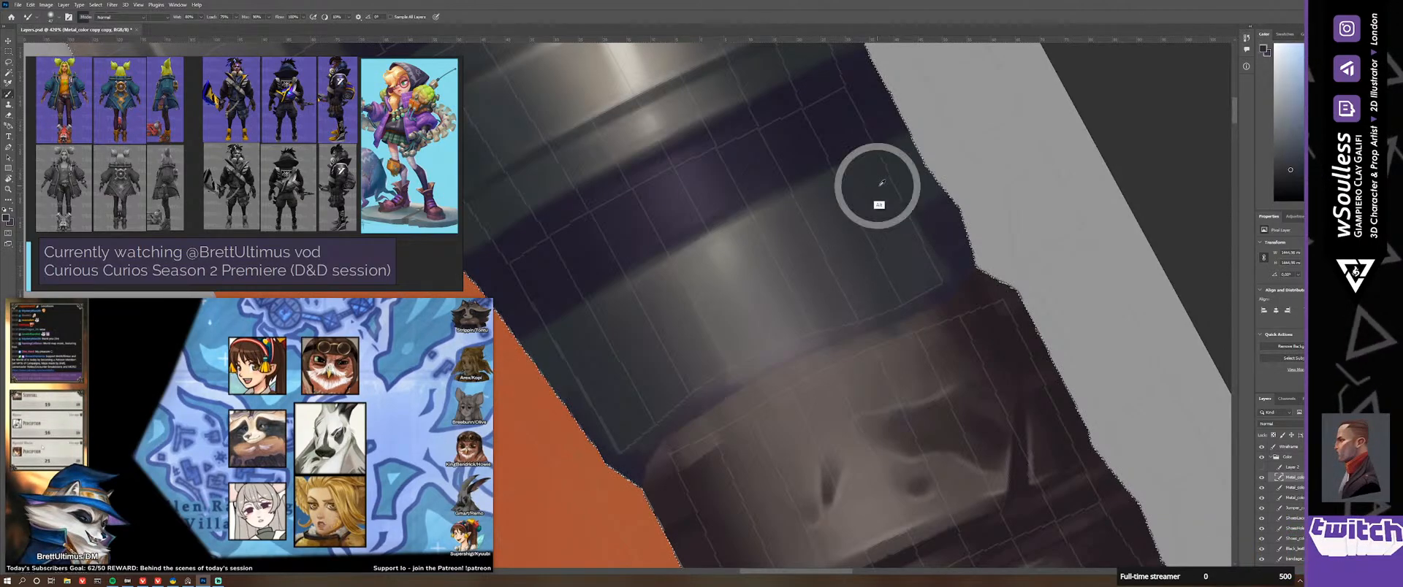
pyautogui.hotkey('shift', 'b')
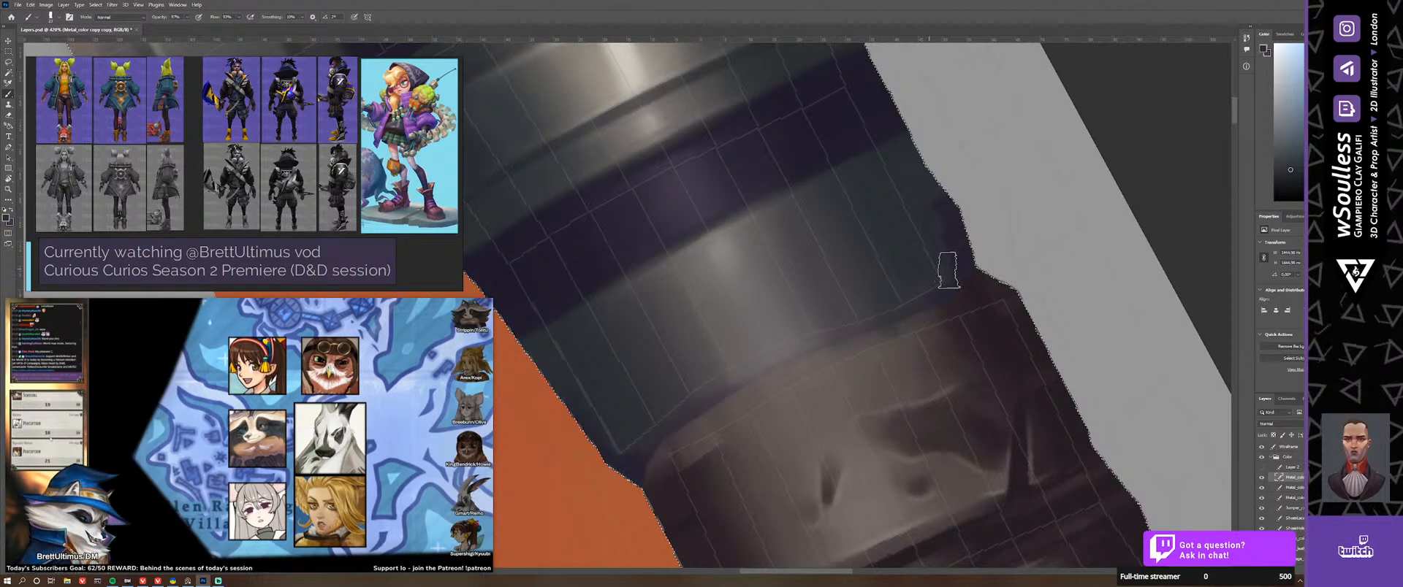
pyautogui.hotkey('shift', 'b')
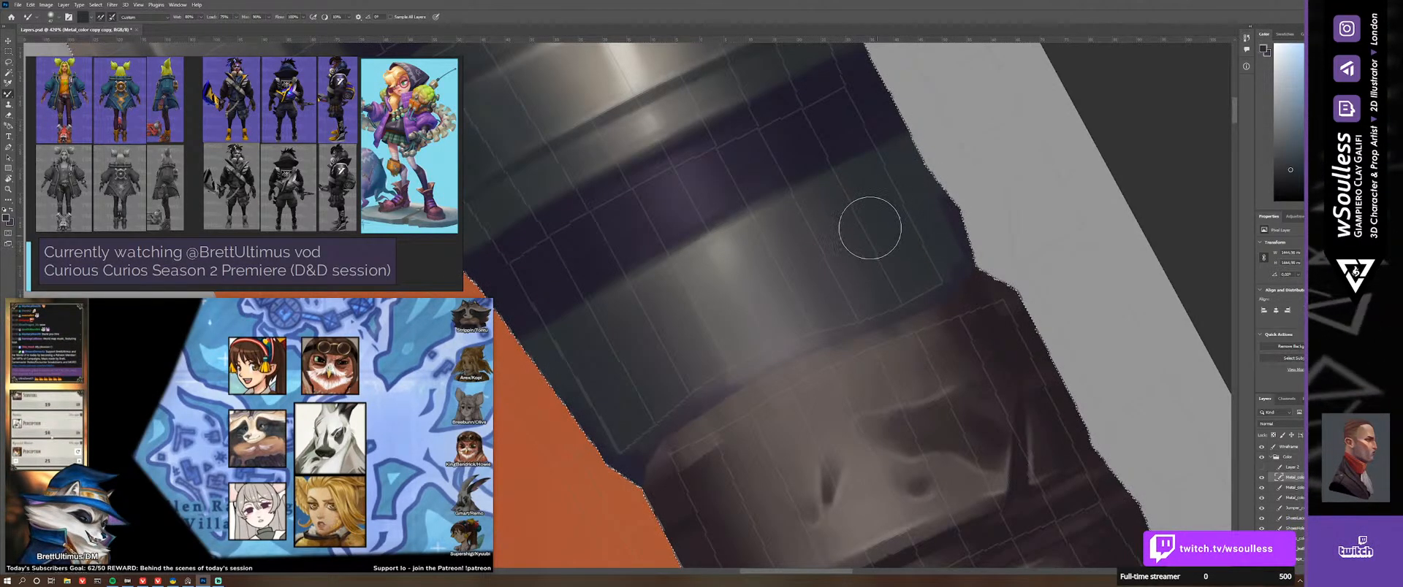
pyautogui.hotkey('shift', 'b')
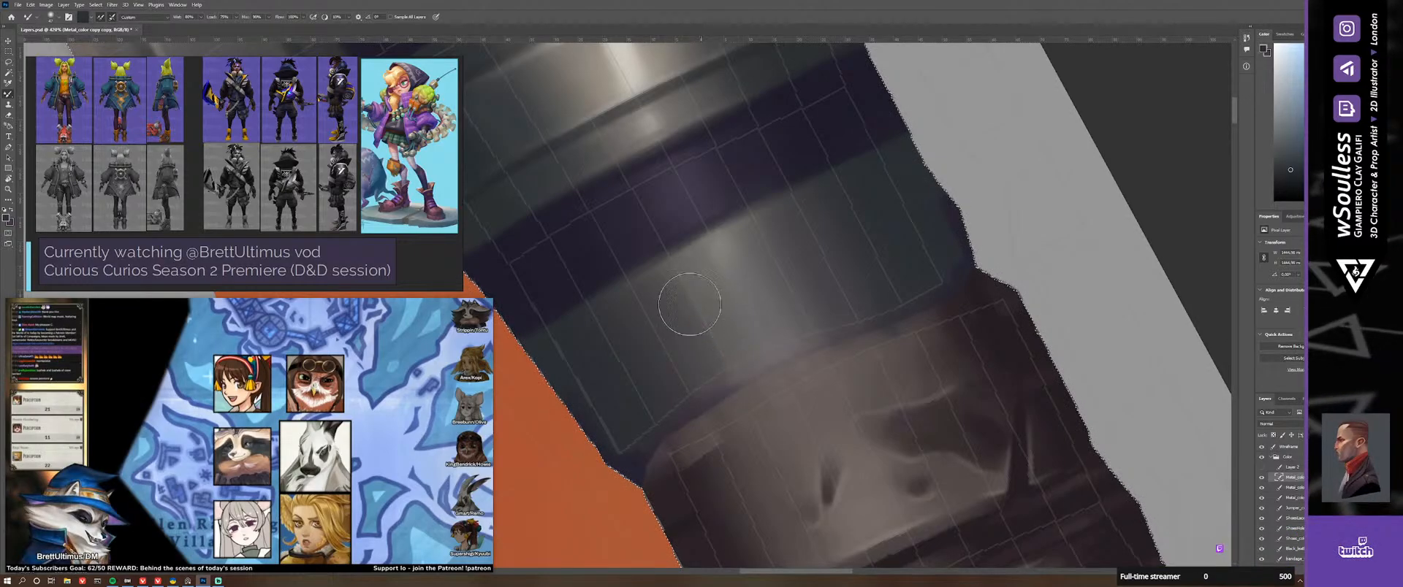
pyautogui.hotkey('shift', 'b')
# Step: Paint a narrow highlight down the middle of the newly greyed band with a sampled light tone and soften it with the Mixer Brush
pyautogui.moveTo(801, 244); pyautogui.dragTo(845, 319)
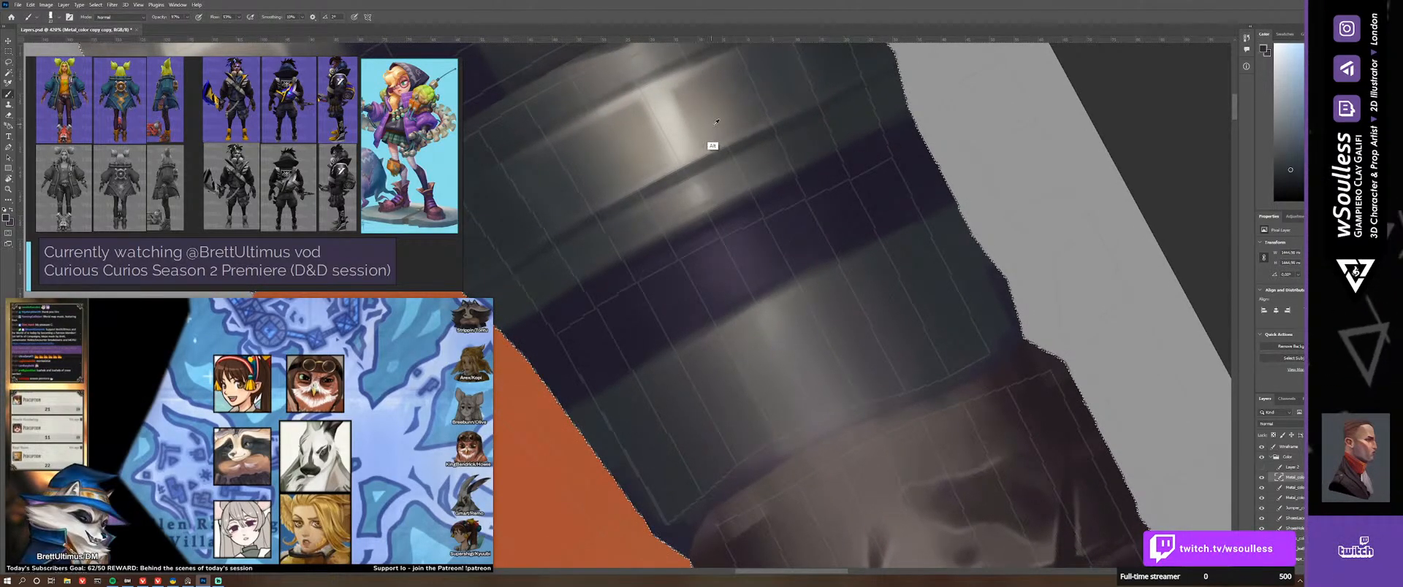
pyautogui.keyDown('alt'); pyautogui.click(700, 185); pyautogui.keyUp('alt')
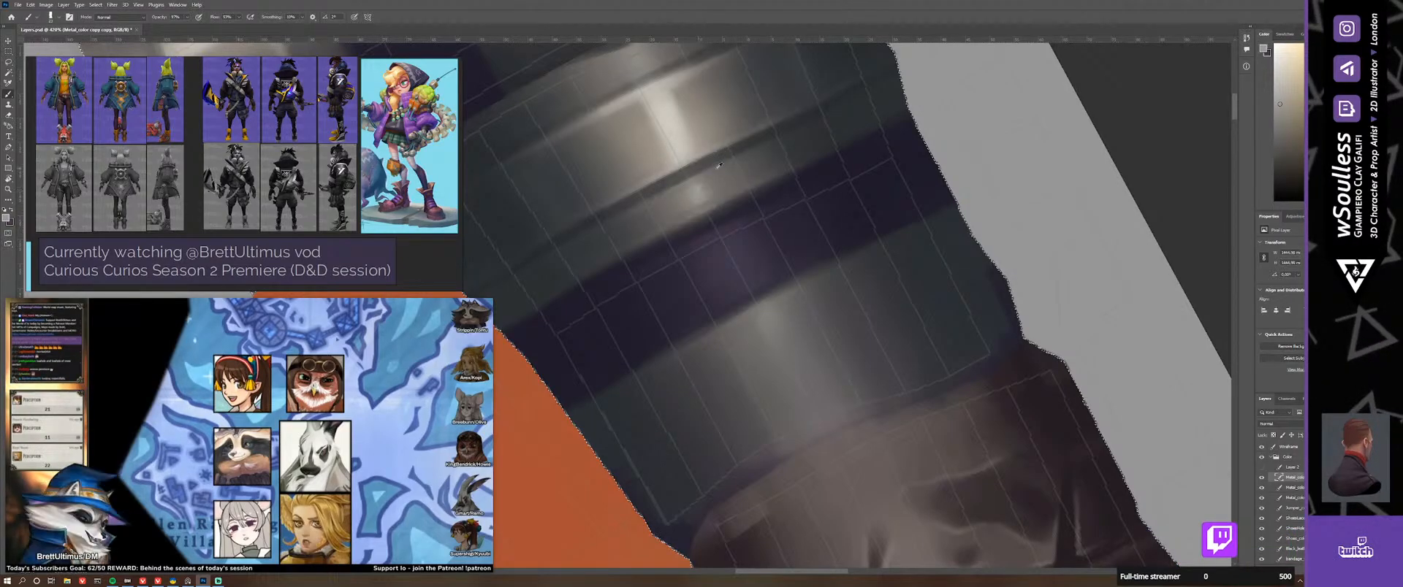
pyautogui.keyDown('alt'); pyautogui.moveTo(787, 333); pyautogui.dragTo(774, 336, button='right'); pyautogui.keyUp('alt')
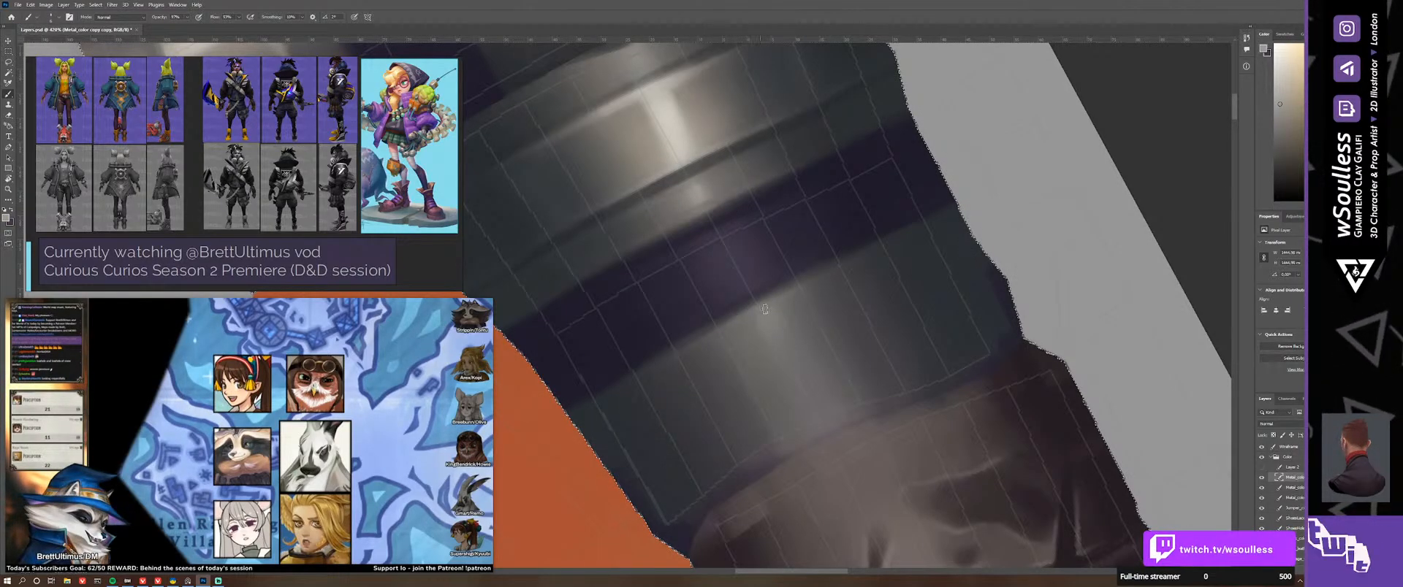
pyautogui.moveTo(765, 309); pyautogui.dragTo(791, 379)
pyautogui.hotkey('shift', 'b')
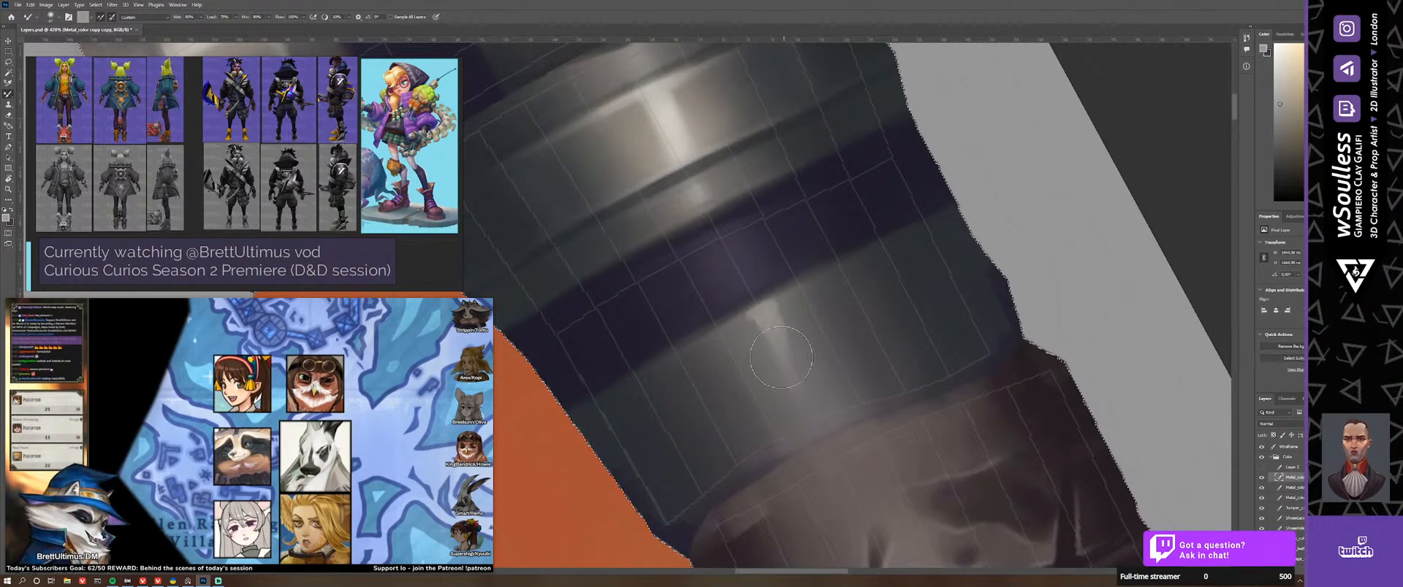
pyautogui.keyDown('alt'); pyautogui.moveTo(753, 344); pyautogui.dragTo(755, 329, button='right'); pyautogui.keyUp('alt')
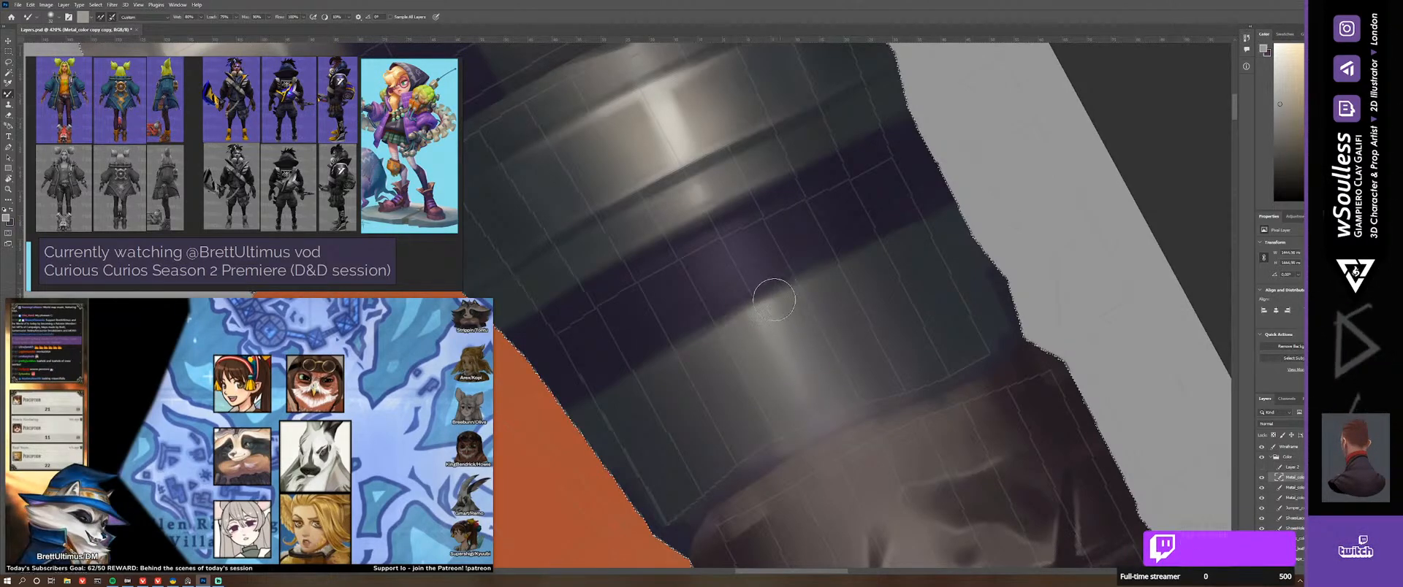
# Step: Brighten the end of that highlight next to the remaining purple stripe and blend it into the surrounding grey
pyautogui.hotkey('shift', 'b')
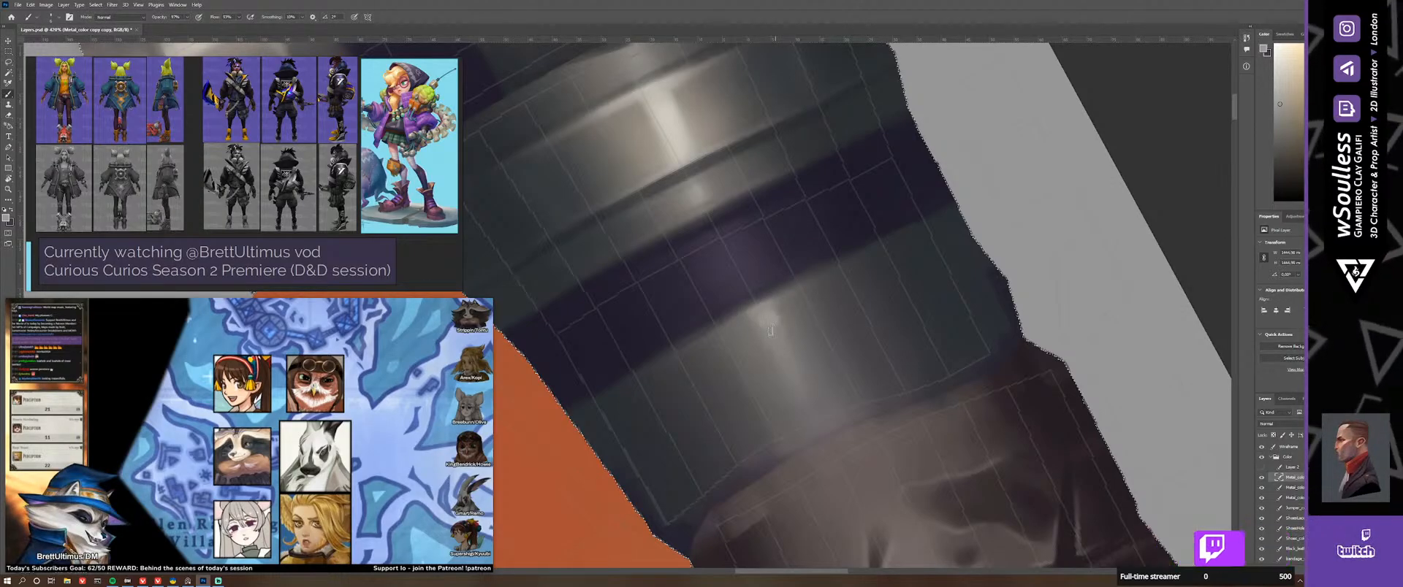
pyautogui.hotkey('shift', 'b')
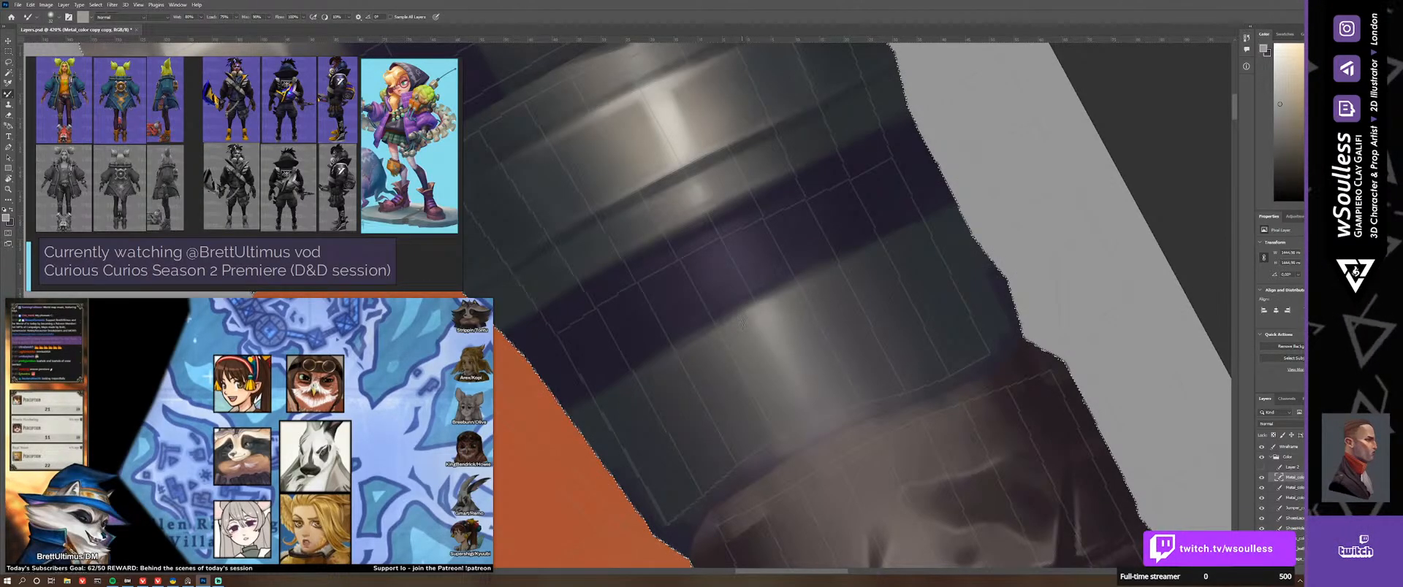
pyautogui.hotkey('shift', 'b')
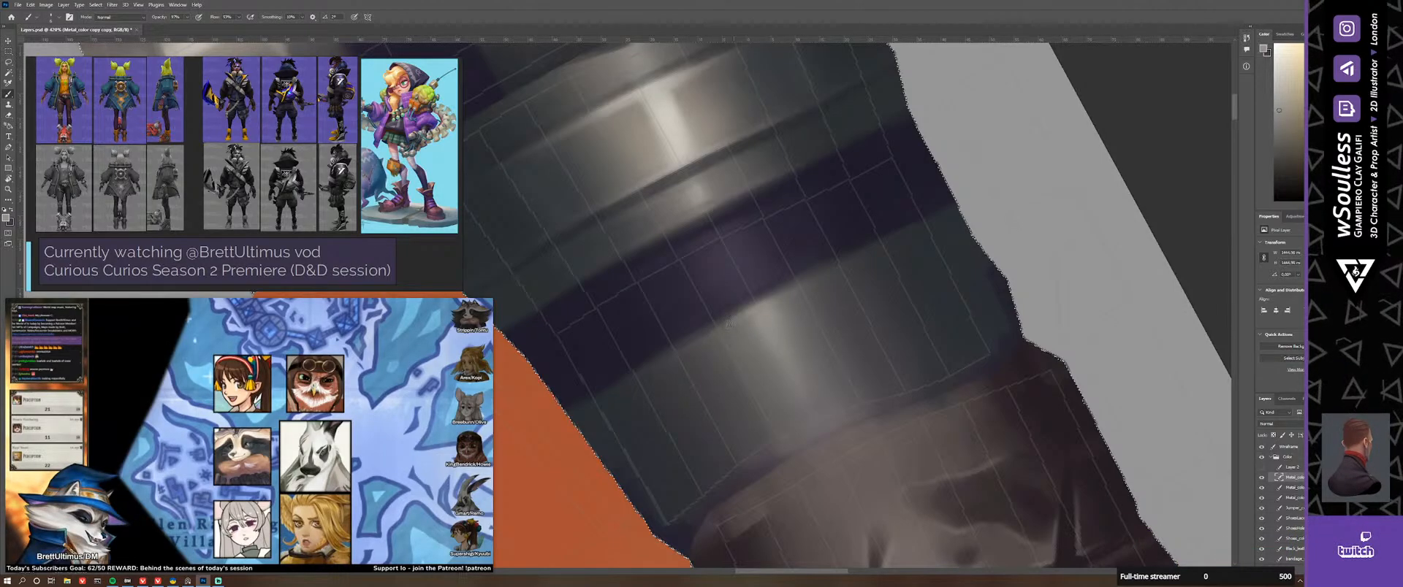
pyautogui.hotkey('shift', 'b')
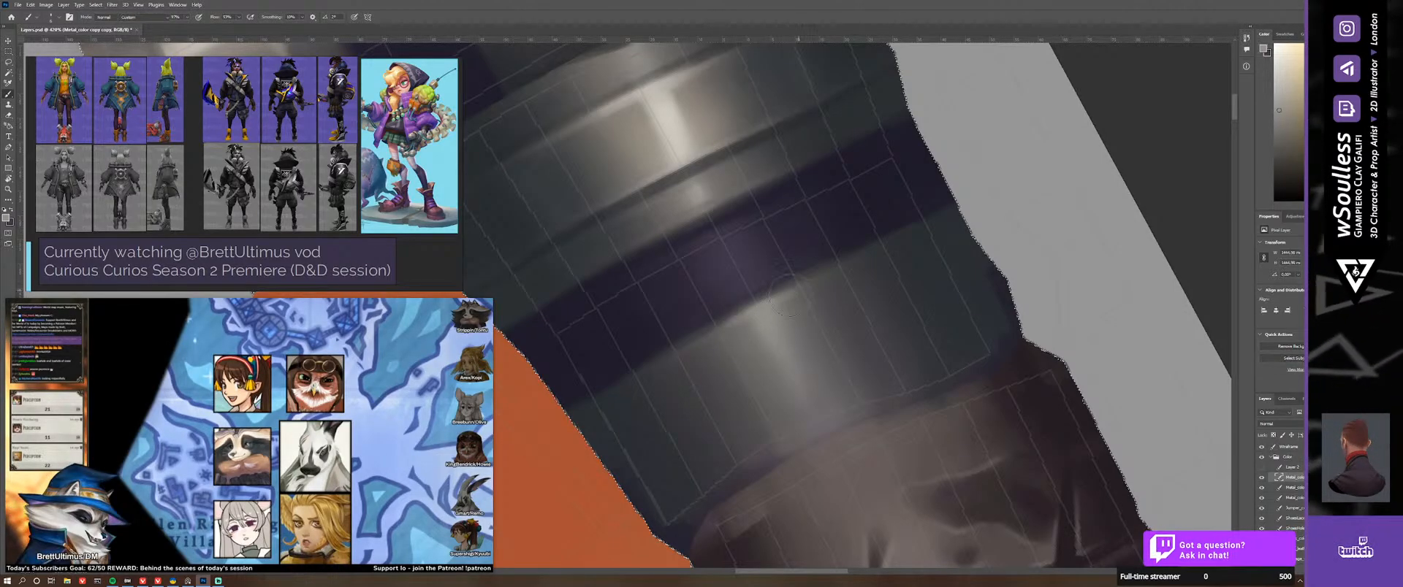
# Step: Add a small light highlight to the thin grey rim between the dark groove and the purple stripe, blending it with the Mixer Brush
pyautogui.press('z')
pyautogui.moveTo(723, 327); pyautogui.dragTo(772, 321)
pyautogui.moveTo(769, 277)
pyautogui.mouseDown()
pyautogui.moveTo(782, 300)
pyautogui.moveTo(764, 310)
pyautogui.mouseUp()
pyautogui.press('b')
pyautogui.press('alt')
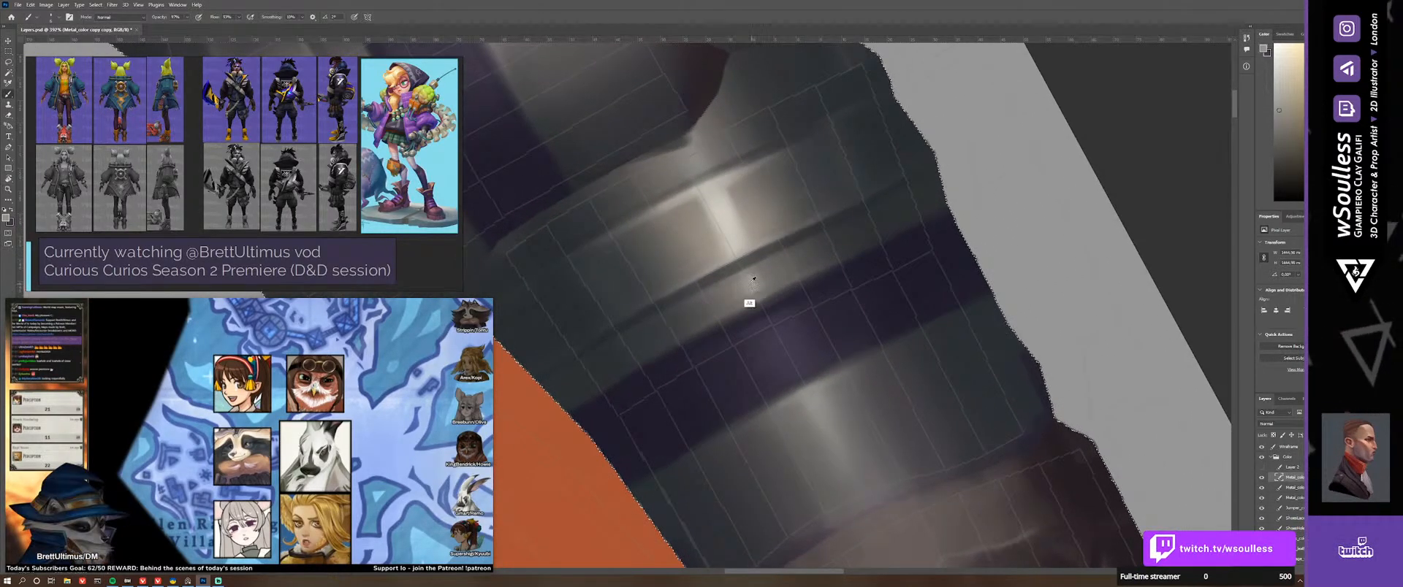
pyautogui.keyDown('alt'); pyautogui.moveTo(752, 287); pyautogui.dragTo(759, 280, button='right'); pyautogui.keyUp('alt')
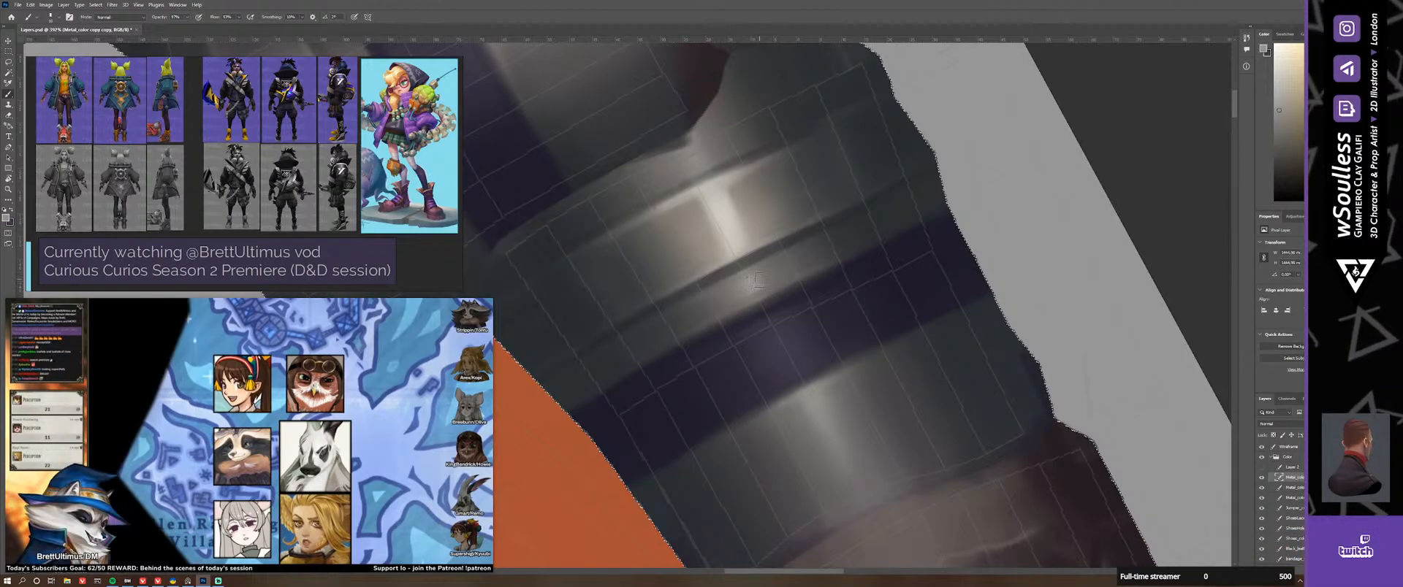
pyautogui.hotkey('shift', 'b')
pyautogui.hotkey('shift', 'b')
pyautogui.hotkey('shift', 'b')
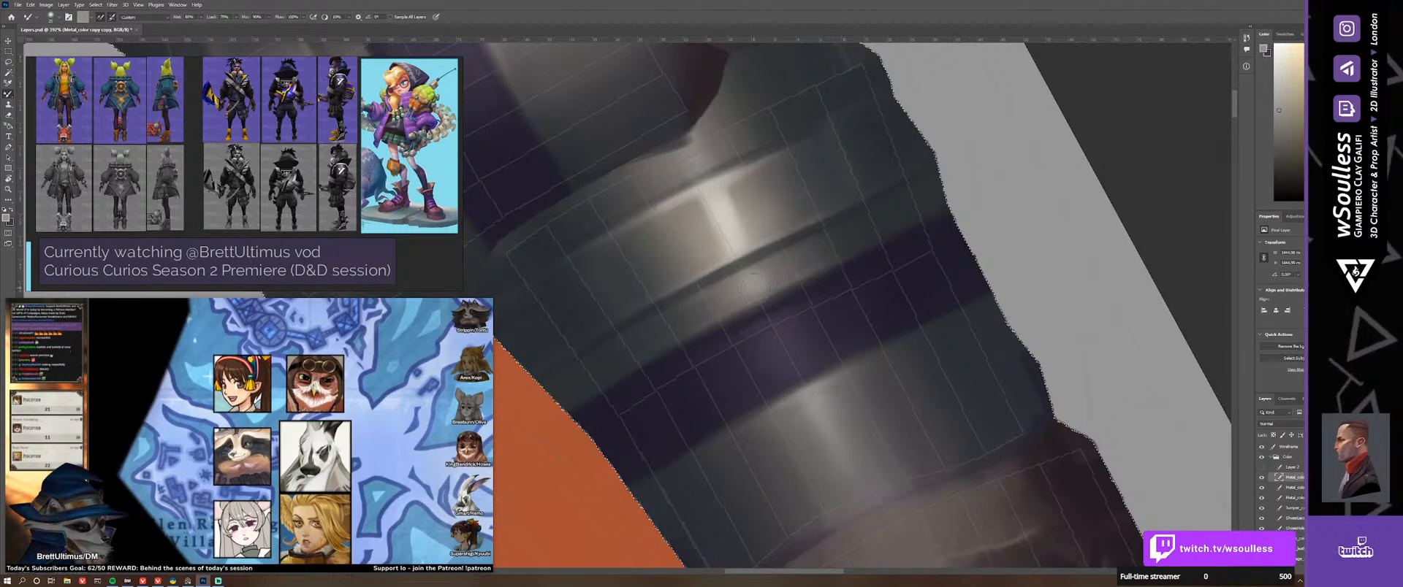
pyautogui.hotkey('shift', 'b')
pyautogui.hotkey('shift', 'b')
pyautogui.hotkey('shift', 'b')
pyautogui.hotkey('shift', 'b')
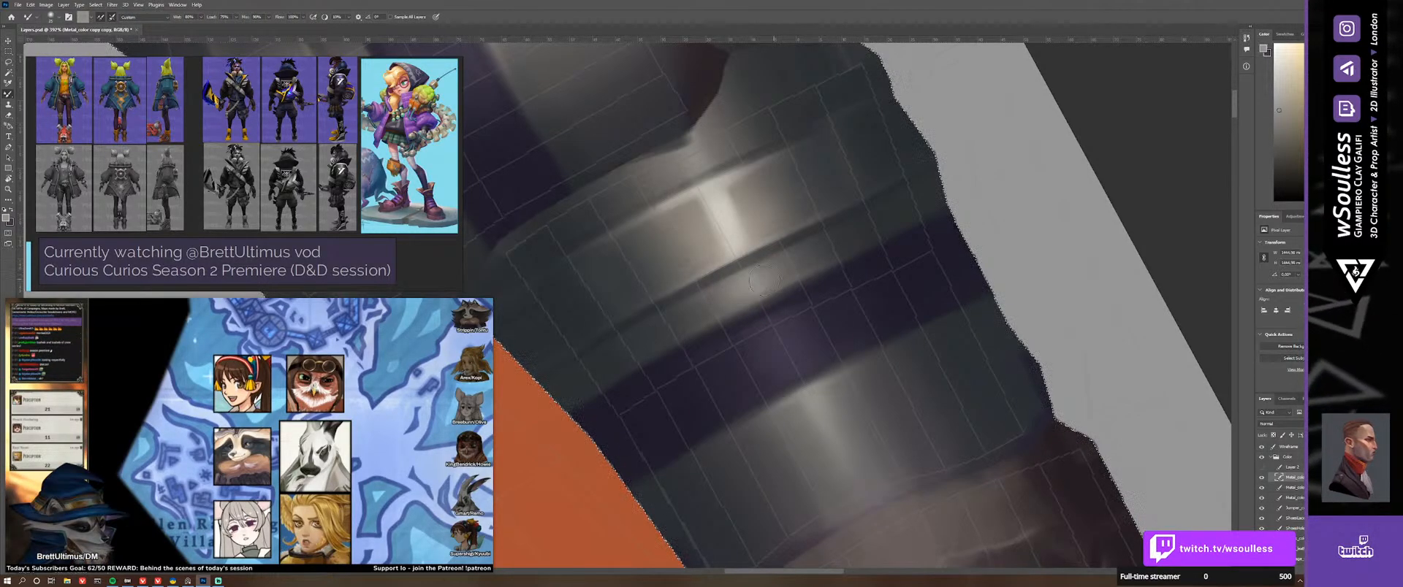
# Step: Clean up the edge between the purple stripe and the newly greyed band with tones sampled along it, blending with the Mixer Brush
pyautogui.hotkey('ctrl', '0')
pyautogui.press('r')
pyautogui.moveTo(800, 301); pyautogui.dragTo(869, 289)
pyautogui.press('z')
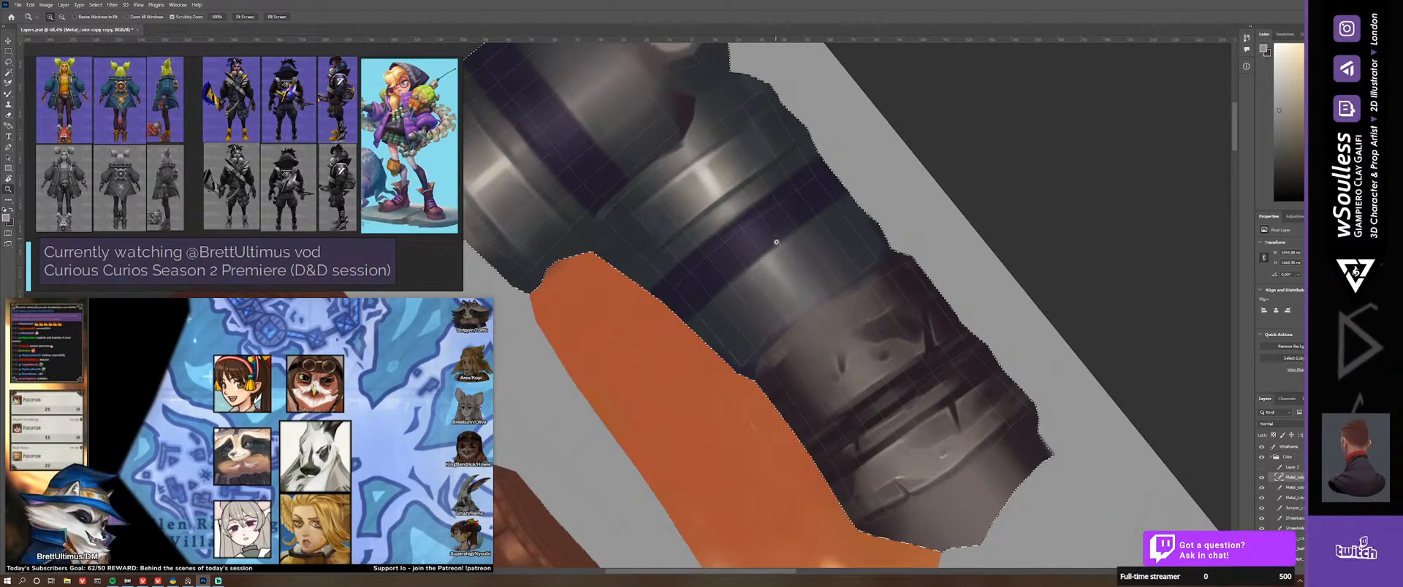
pyautogui.moveTo(790, 250); pyautogui.dragTo(801, 250)
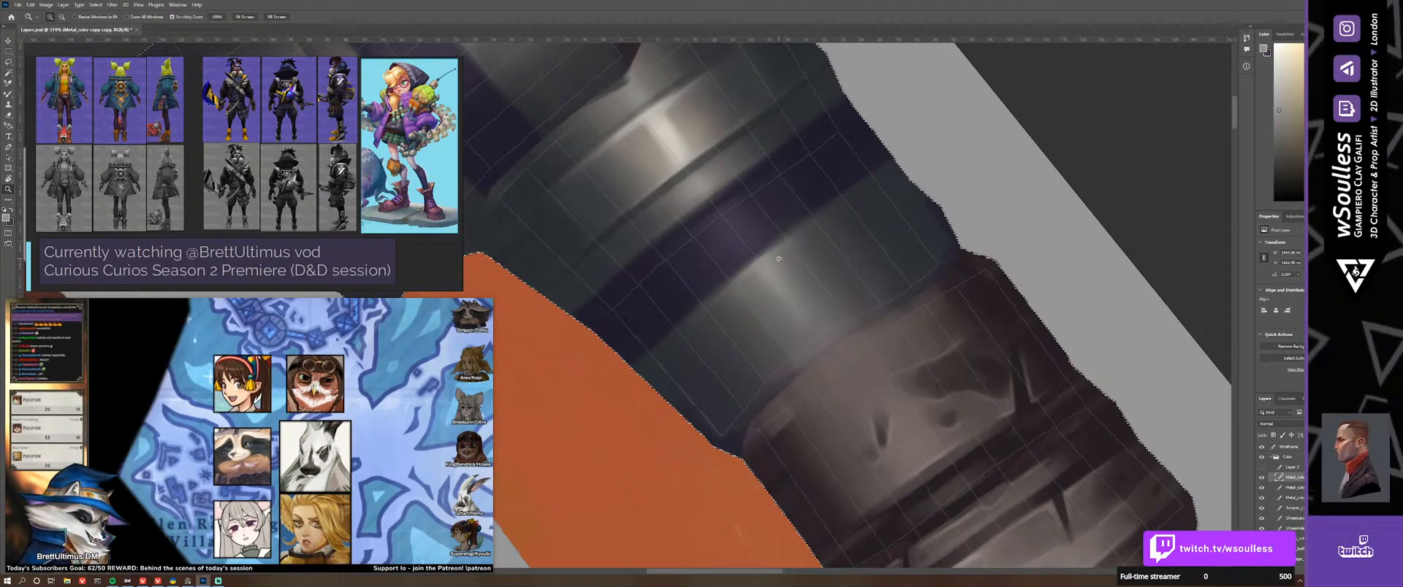
pyautogui.press('b')
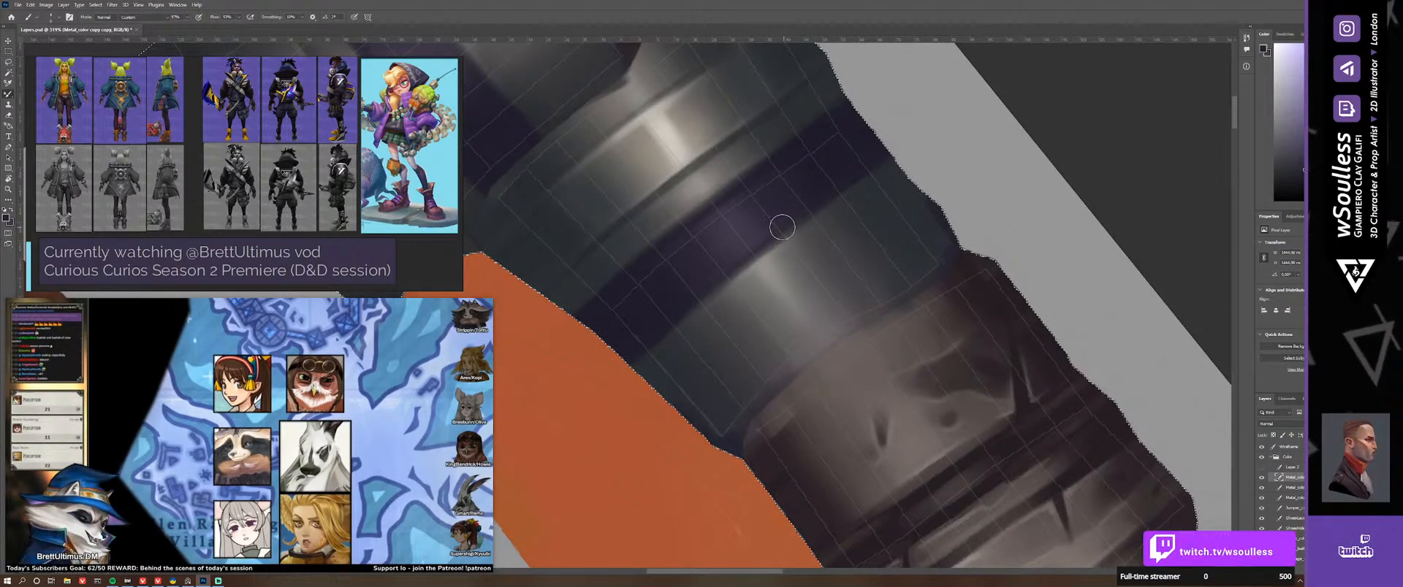
pyautogui.hotkey('shift', 'b')
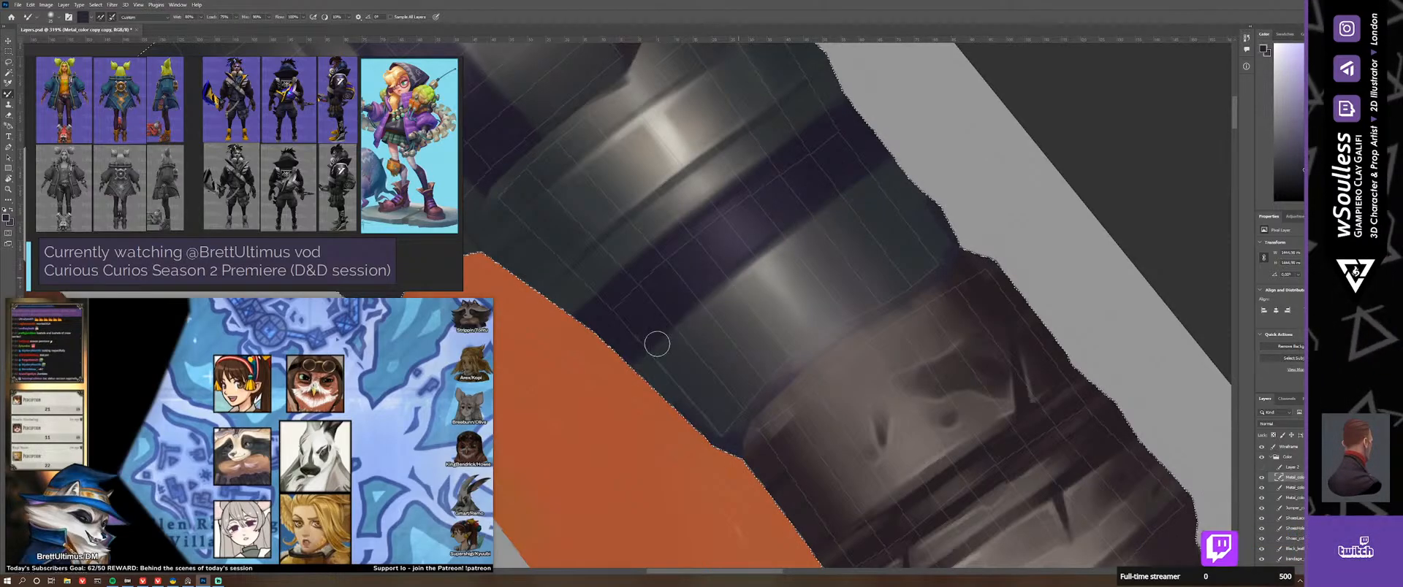
pyautogui.hotkey('shift', 'b')
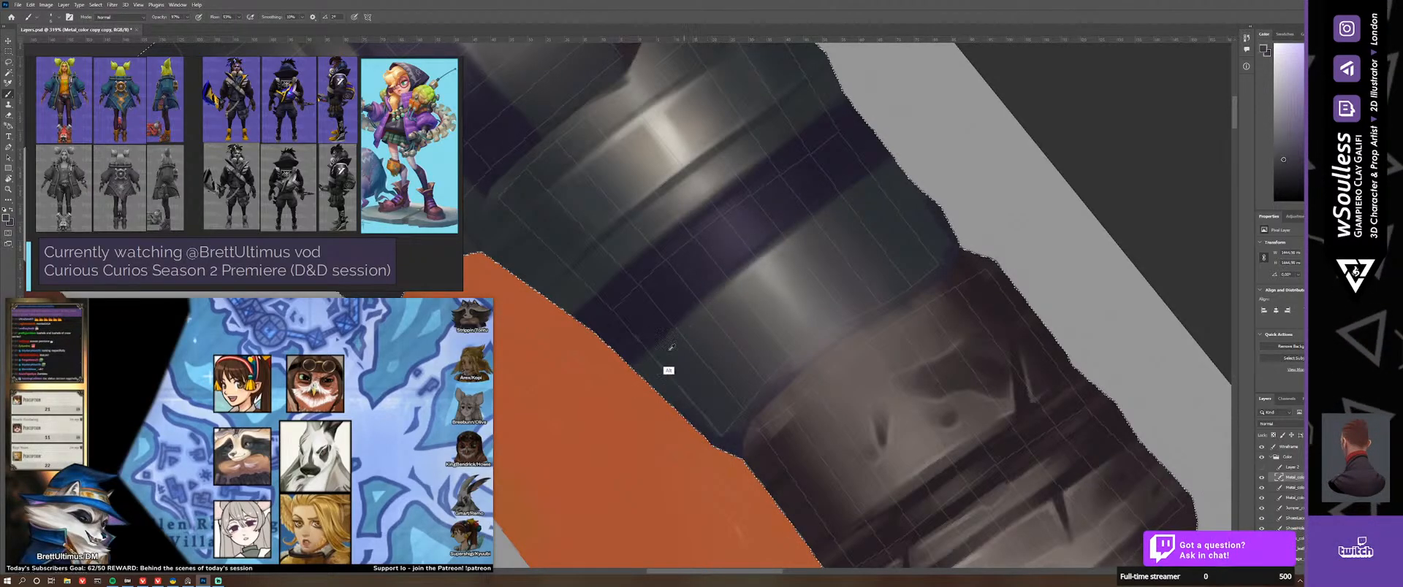
pyautogui.keyDown('alt'); pyautogui.click(656, 368); pyautogui.keyUp('alt')
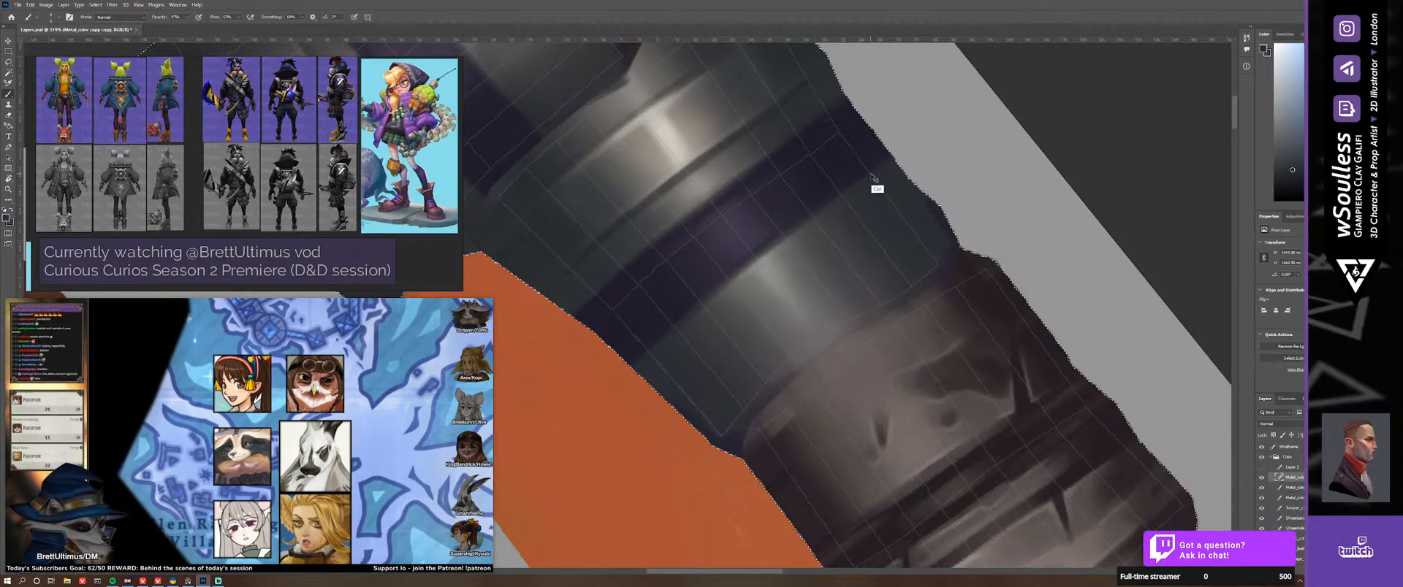
pyautogui.keyDown('alt'); pyautogui.click(806, 244); pyautogui.keyUp('alt')
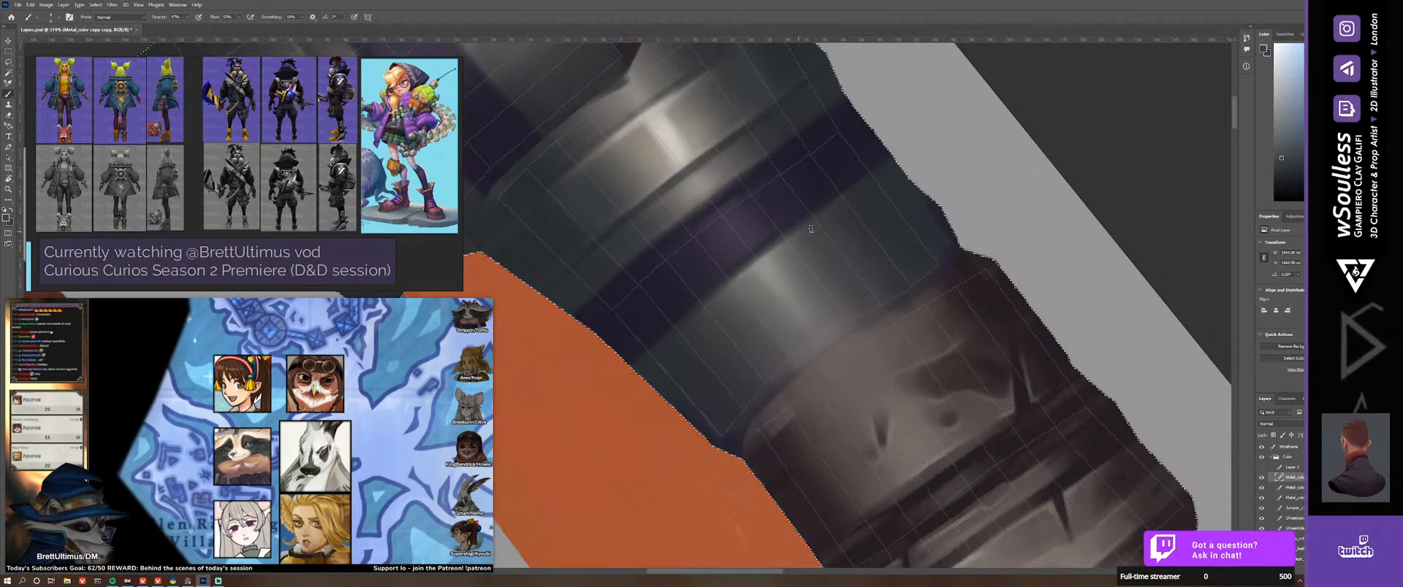
pyautogui.hotkey('shift', 'b')
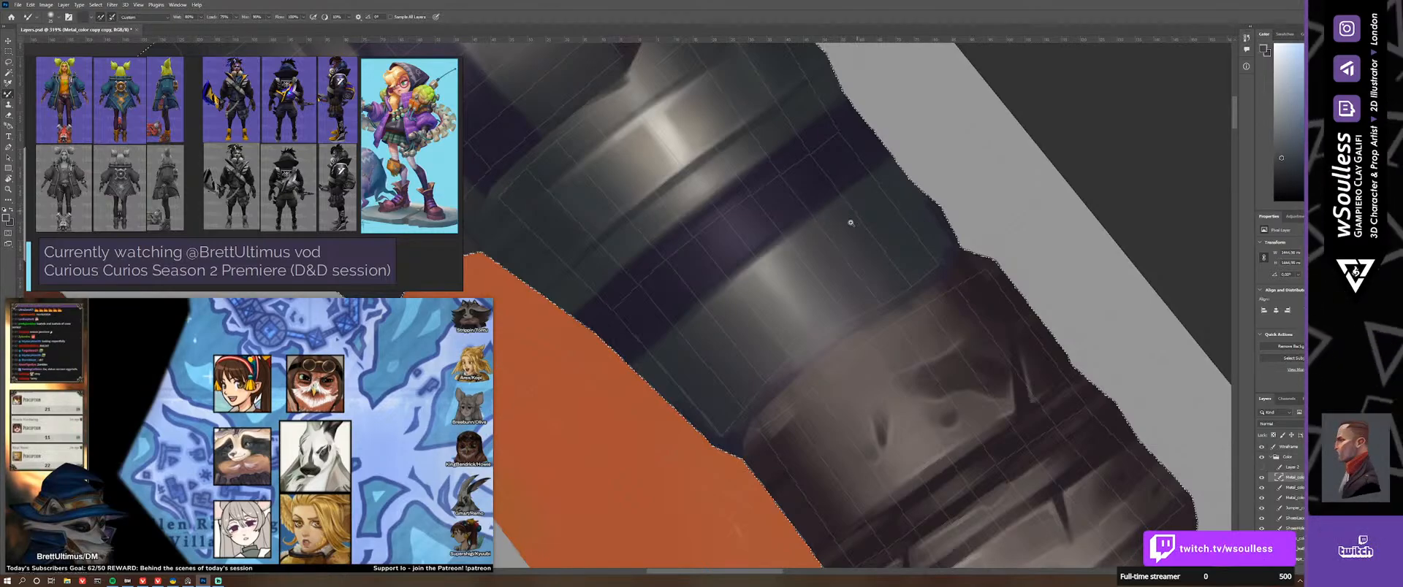
# Step: Brighten the highlight on the metal ring beside the hand's lower purple stripe with a sampled light tone and soften it with the Mixer Brush
pyautogui.press('z')
pyautogui.moveTo(851, 222); pyautogui.dragTo(744, 309)
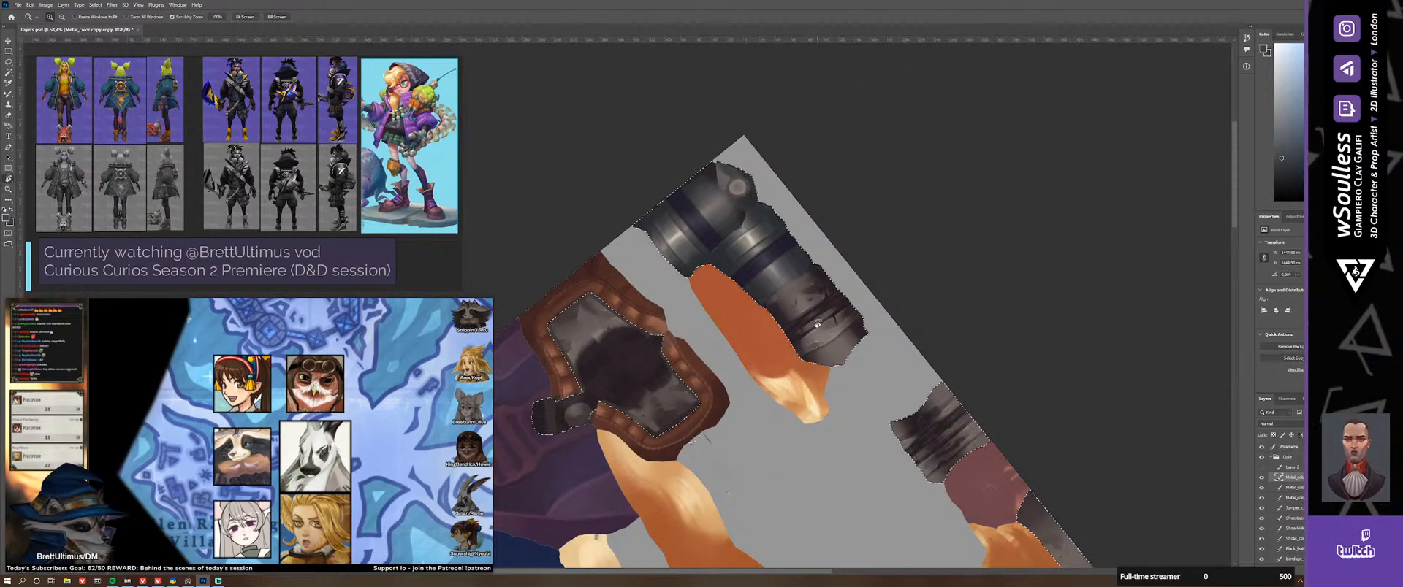
pyautogui.moveTo(545, 282)
pyautogui.mouseDown()
pyautogui.moveTo(618, 213)
pyautogui.moveTo(615, 241)
pyautogui.mouseUp()
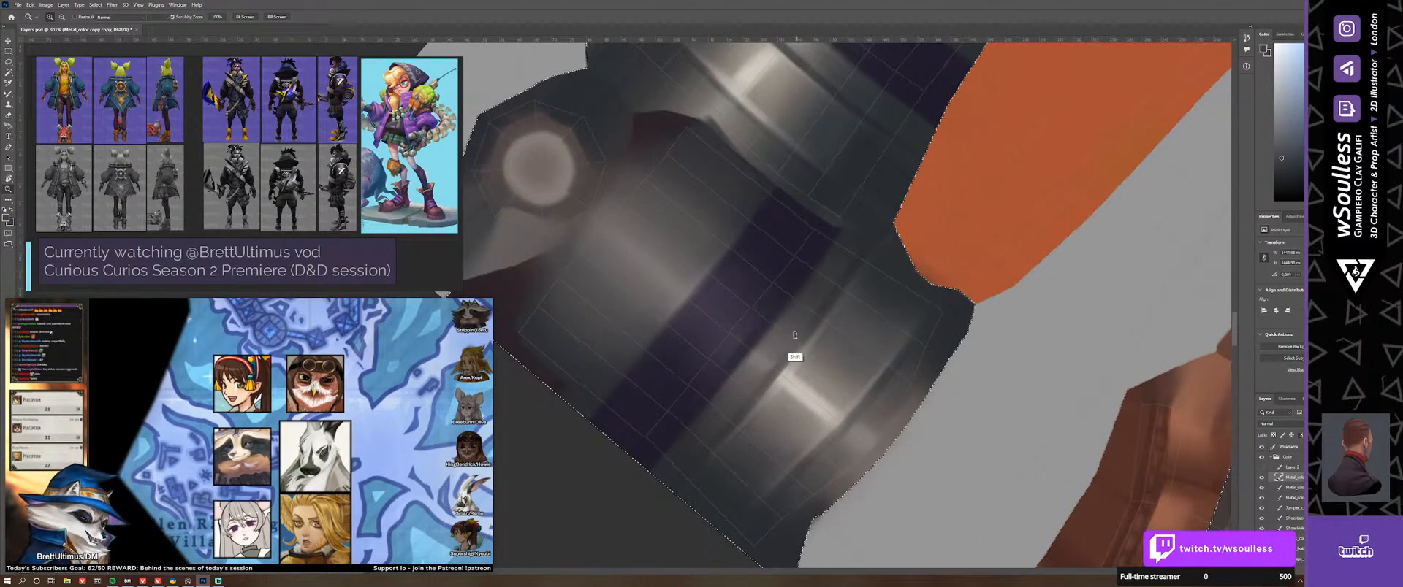
pyautogui.press('b')
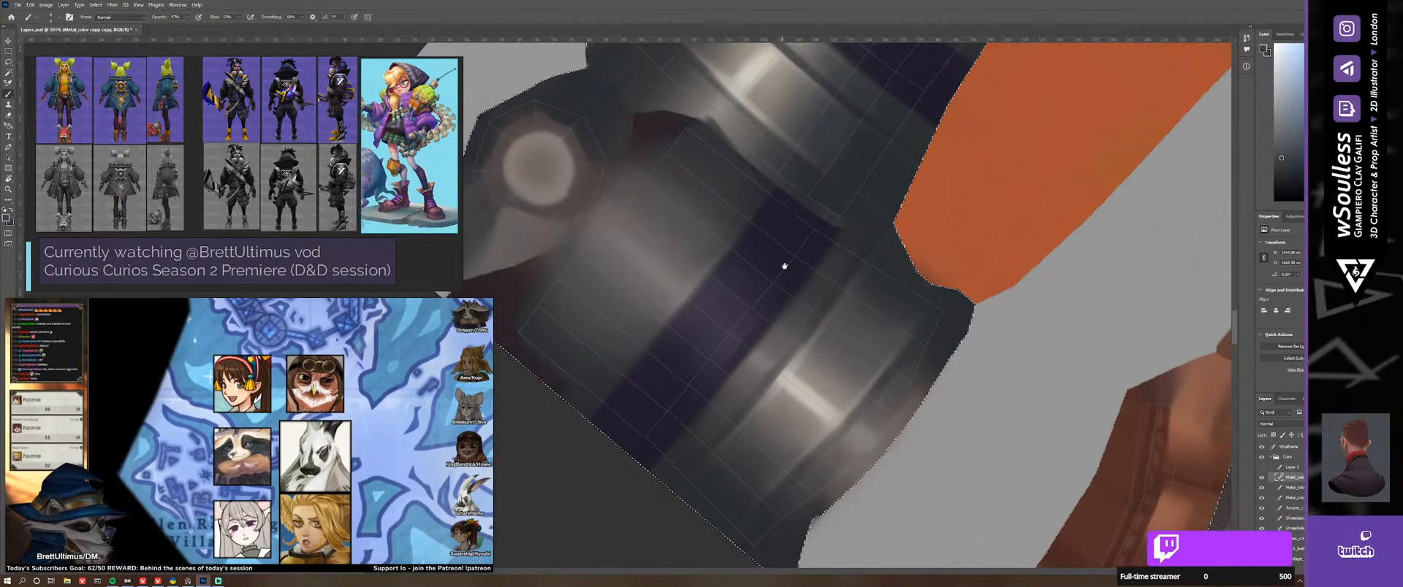
pyautogui.moveTo(784, 266); pyautogui.dragTo(787, 373)
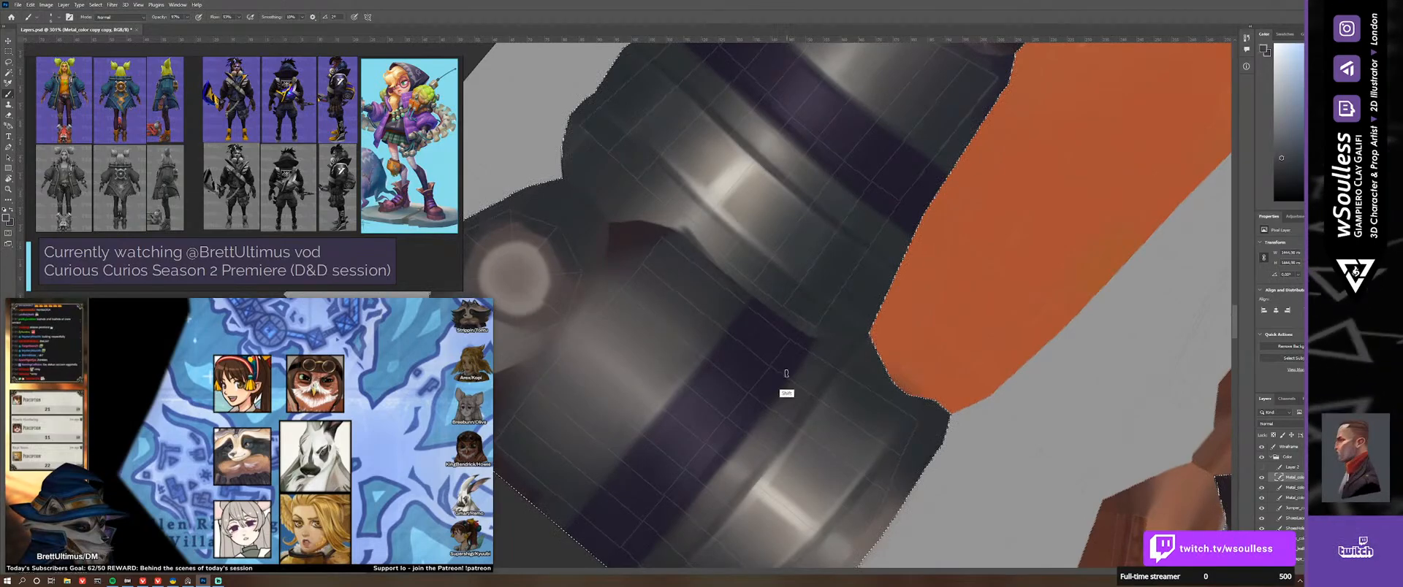
pyautogui.press('alt')
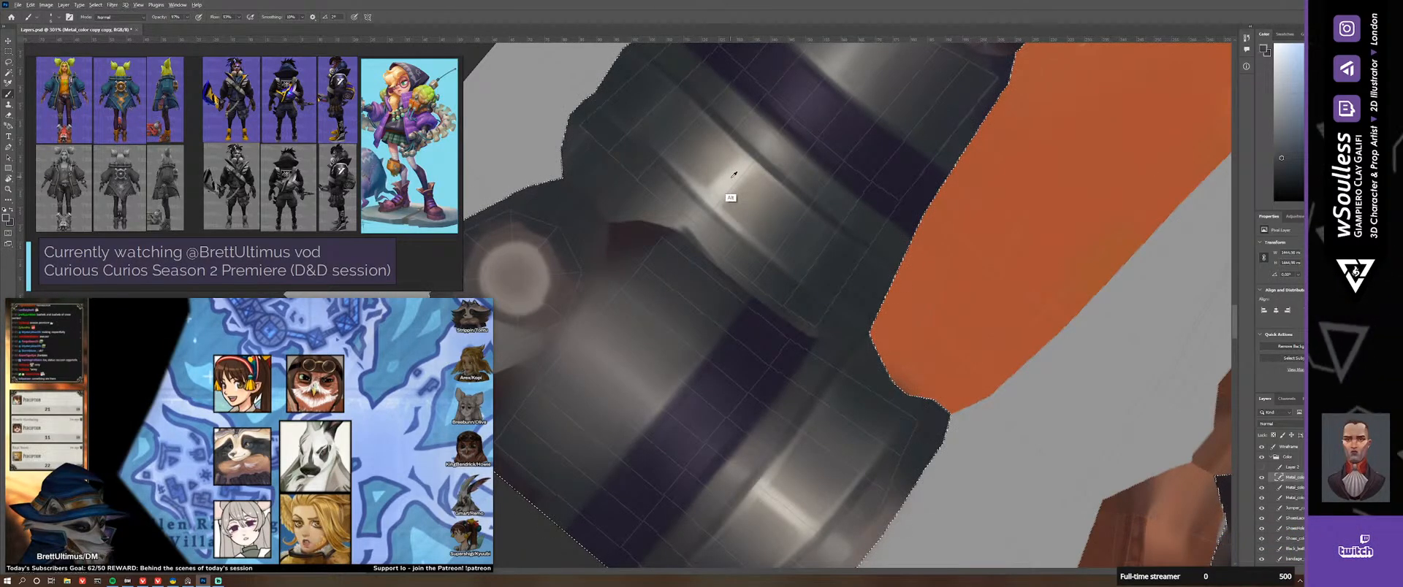
pyautogui.press('r')
pyautogui.moveTo(789, 385)
pyautogui.mouseDown()
pyautogui.moveTo(835, 284)
pyautogui.moveTo(782, 241)
pyautogui.moveTo(739, 256)
pyautogui.mouseUp()
pyautogui.keyDown('alt'); pyautogui.scroll(3, 740, 256); pyautogui.keyUp('alt')
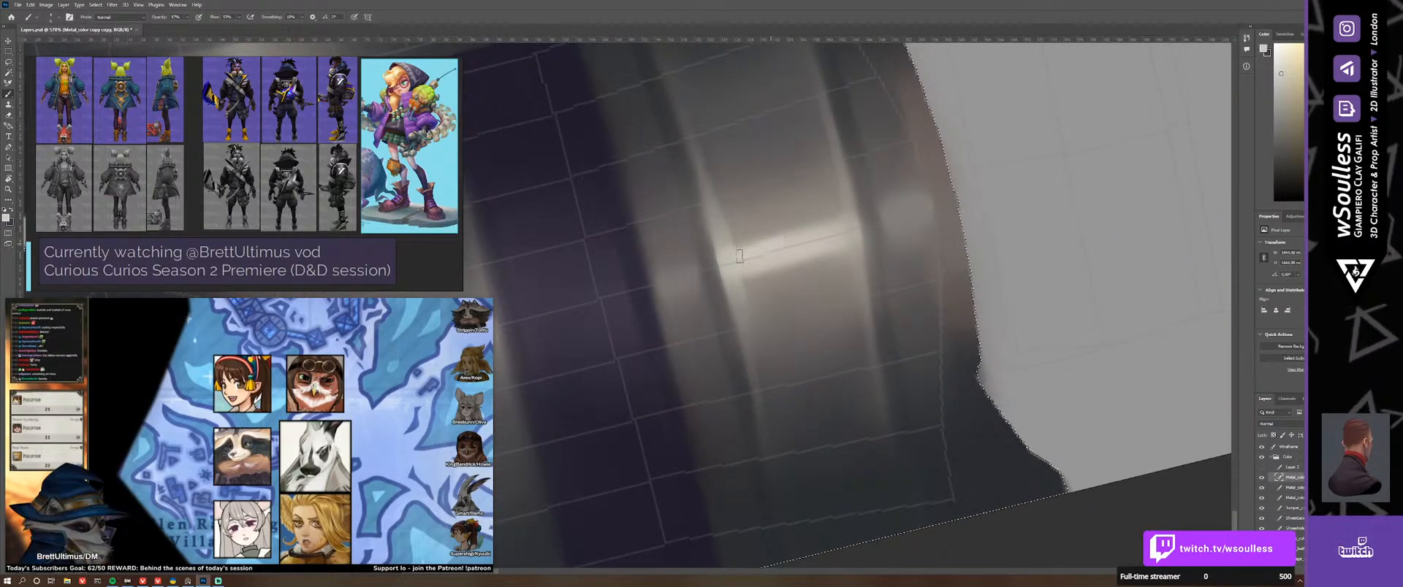
pyautogui.keyDown('alt'); pyautogui.moveTo(740, 255); pyautogui.dragTo(755, 258, button='right'); pyautogui.keyUp('alt')
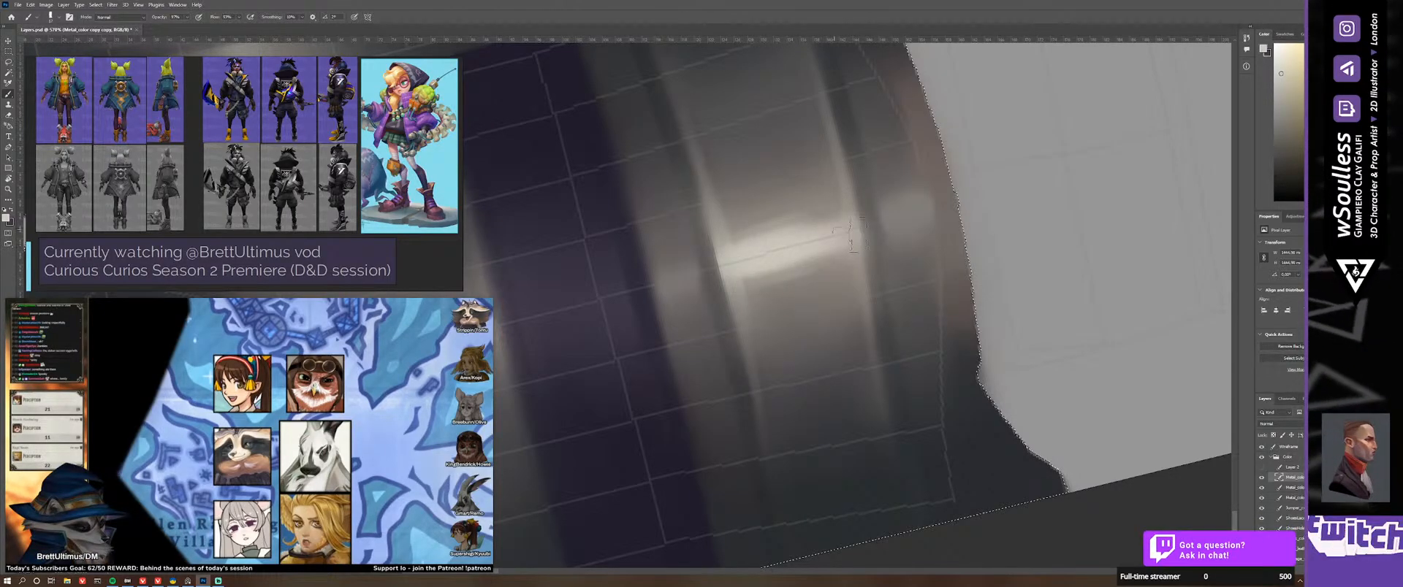
pyautogui.hotkey('shift', 'b')
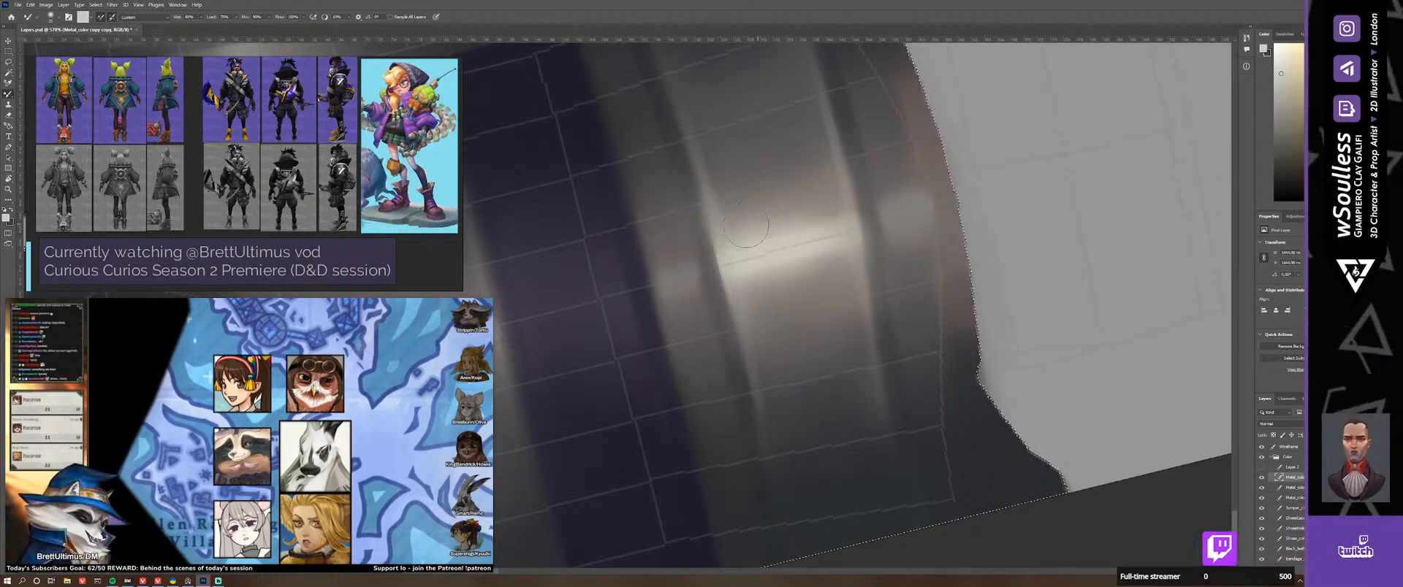
# Step: Save the texture document with the refined ring highlight
pyautogui.keyDown('ctrl'); pyautogui.moveTo(841, 254); pyautogui.dragTo(828, 437); pyautogui.keyUp('ctrl')
pyautogui.press('r')
pyautogui.keyDown('ctrl'); pyautogui.moveTo(790, 380); pyautogui.dragTo(827, 375); pyautogui.keyUp('ctrl')
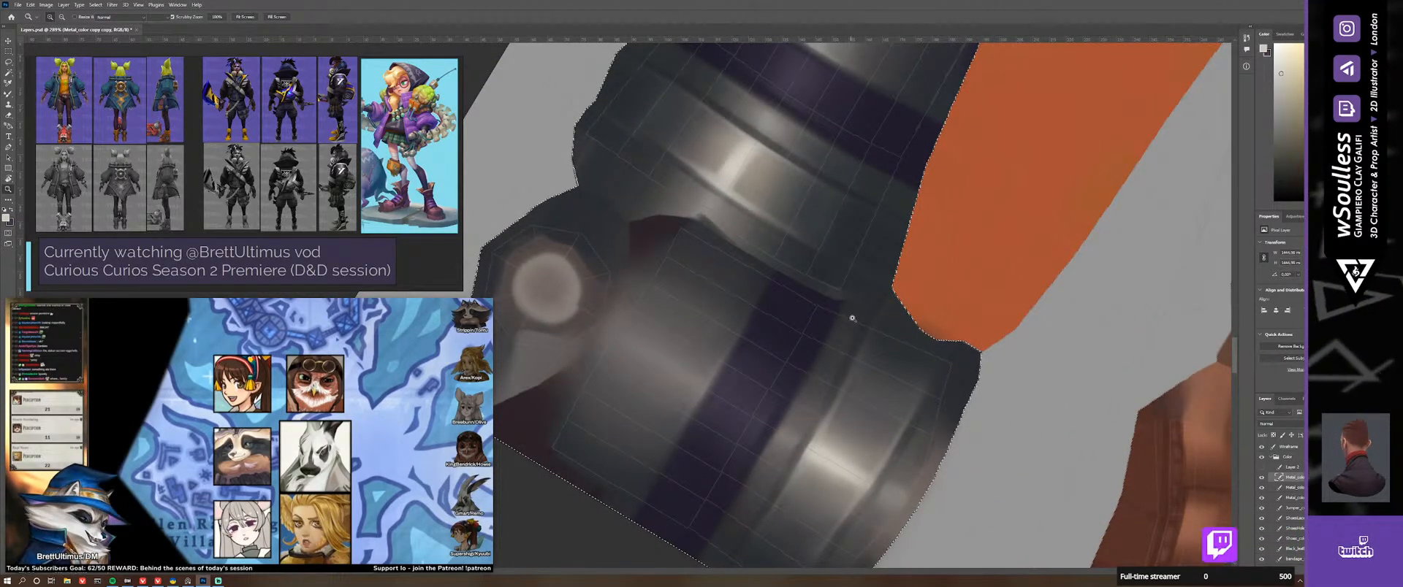
pyautogui.keyDown('alt'); pyautogui.scroll(-3, 852, 318); pyautogui.keyUp('alt')
pyautogui.hotkey('ctrl', 's')
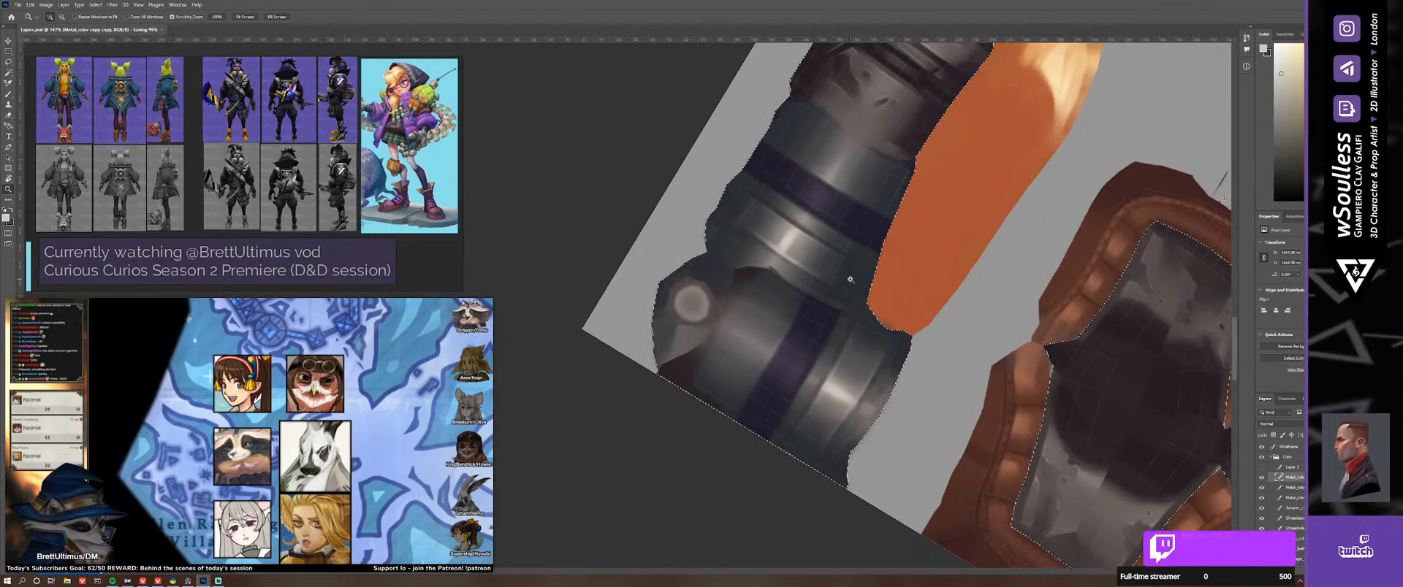
# Step: Switch to 3DCoat and examine the metal bands and purple stripes on the two fingers from several angles
pyautogui.hotkey('alt', 'Tab')
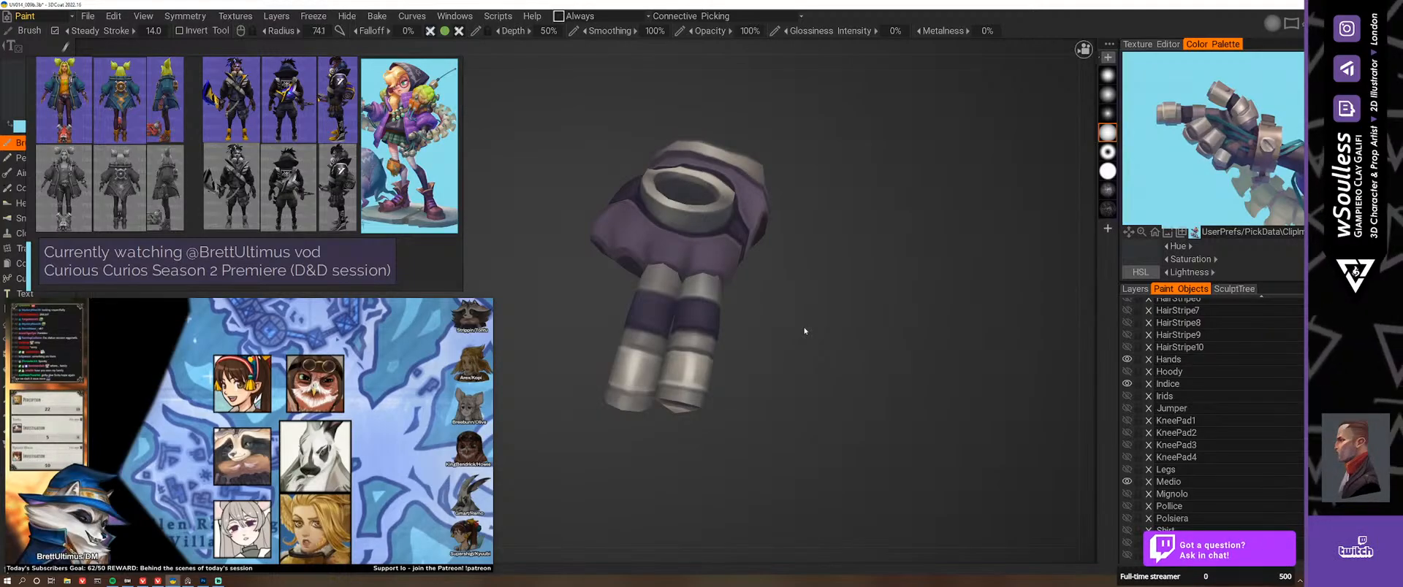
pyautogui.moveTo(916, 351)
pyautogui.mouseDown()
pyautogui.moveTo(896, 314)
pyautogui.moveTo(867, 303)
pyautogui.moveTo(938, 357)
pyautogui.mouseUp()
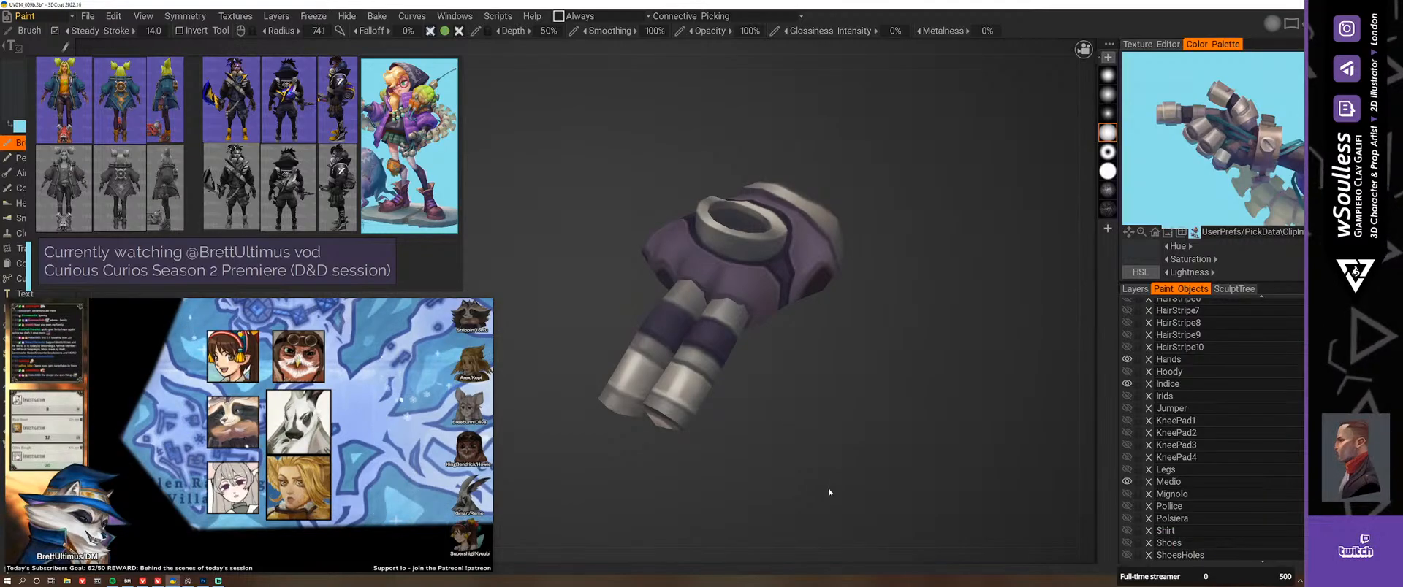
pyautogui.moveTo(829, 492); pyautogui.dragTo(882, 316, button='right')
pyautogui.hotkey('alt', 'Tab')
pyautogui.hotkey('alt', 'Tab')
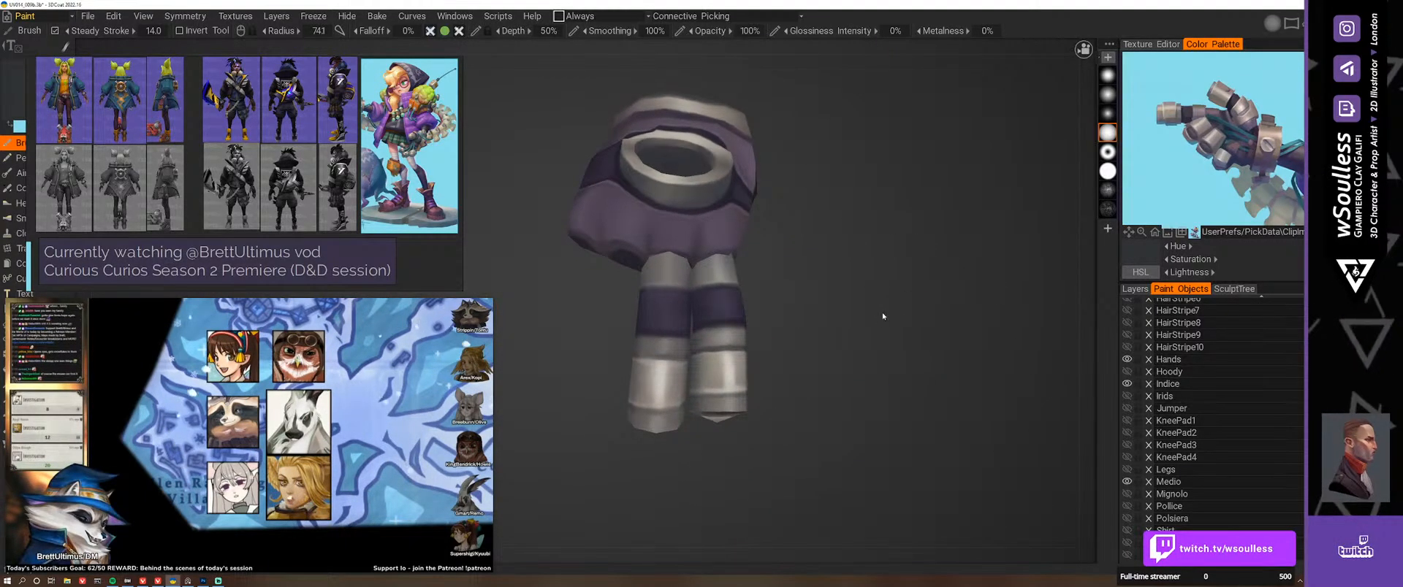
pyautogui.hotkey('alt', 'Tab')
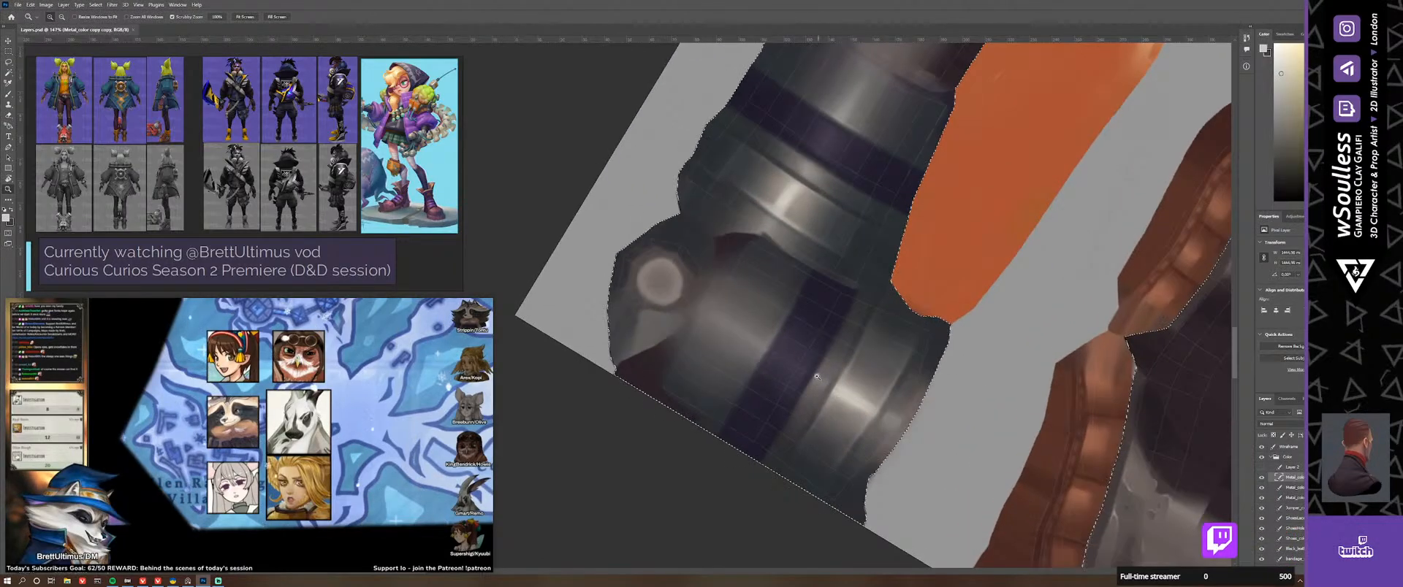
pyautogui.hotkey('alt', 'Tab')
pyautogui.moveTo(833, 377)
pyautogui.mouseDown(button='right')
pyautogui.moveTo(812, 388)
pyautogui.moveTo(824, 392)
pyautogui.mouseUp(button='right')
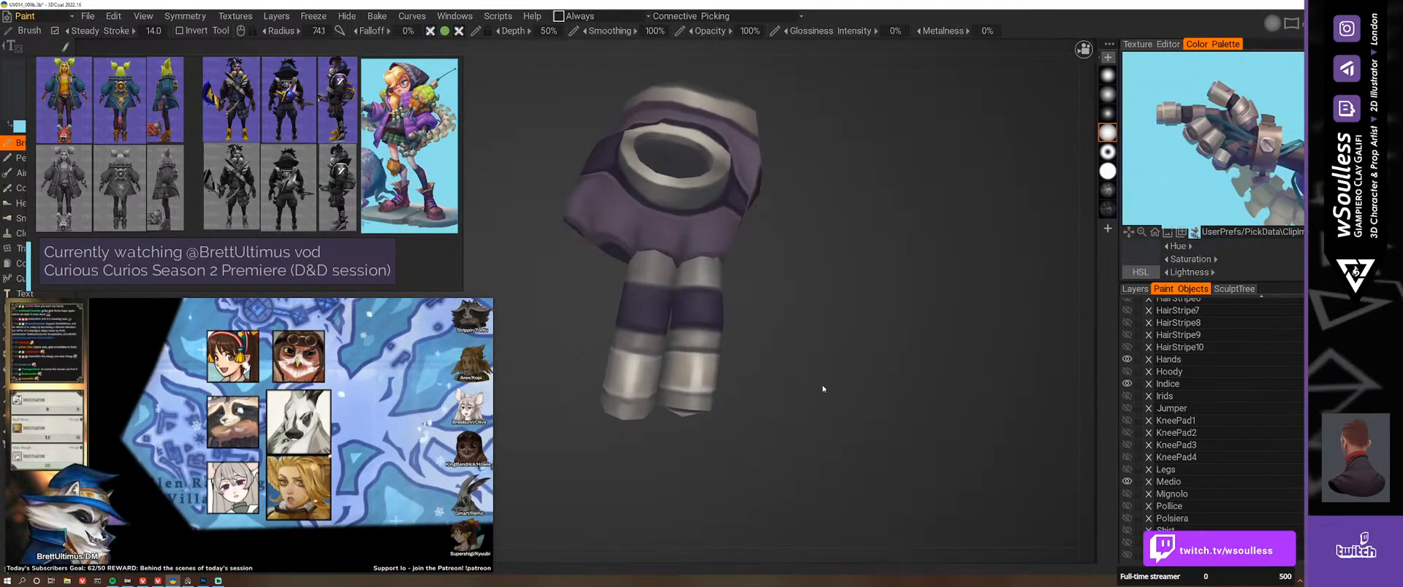
# Step: Return to Photoshop and compare the finger texture's metal rings and purple stripes with the same areas on the 3DCoat model
pyautogui.hotkey('alt', 'Tab')
pyautogui.press('b')
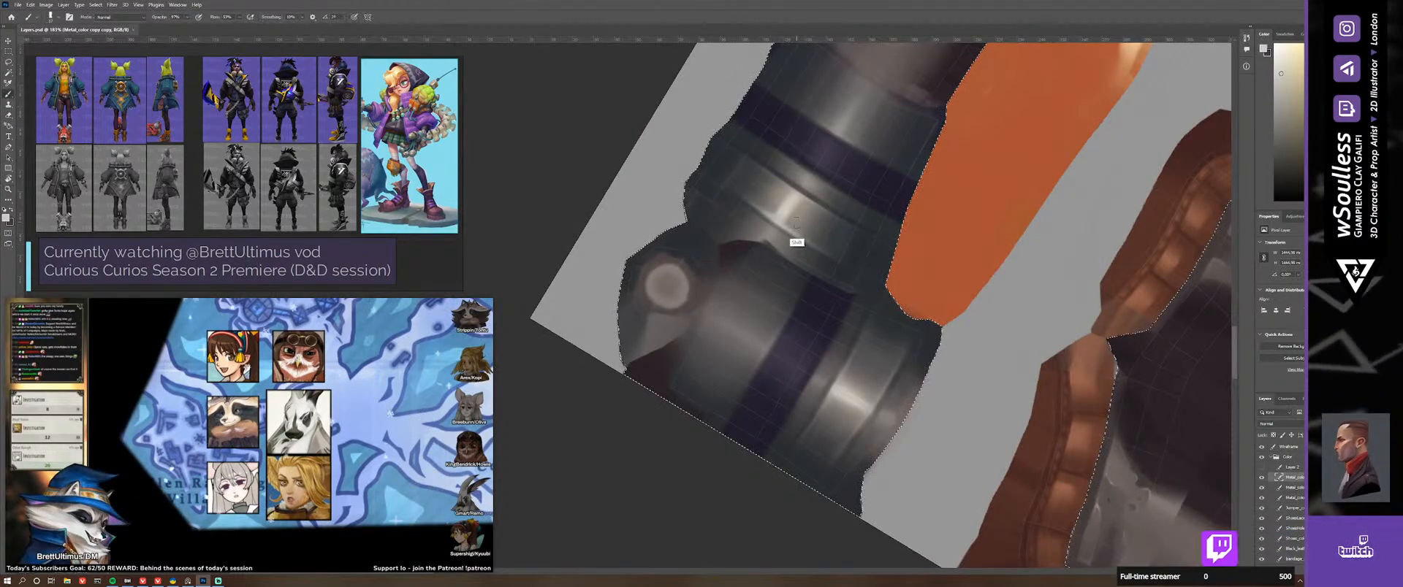
pyautogui.press('r')
pyautogui.moveTo(913, 332); pyautogui.dragTo(751, 438)
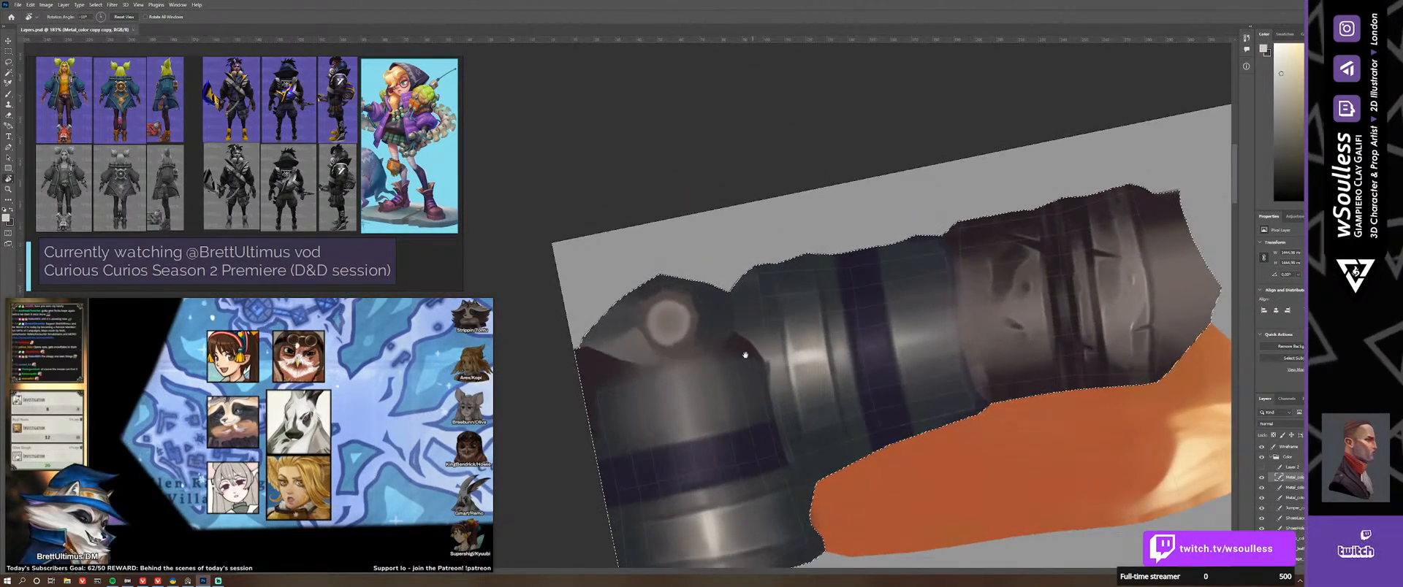
pyautogui.press('space')
pyautogui.moveTo(744, 372); pyautogui.dragTo(767, 291)
pyautogui.press('z')
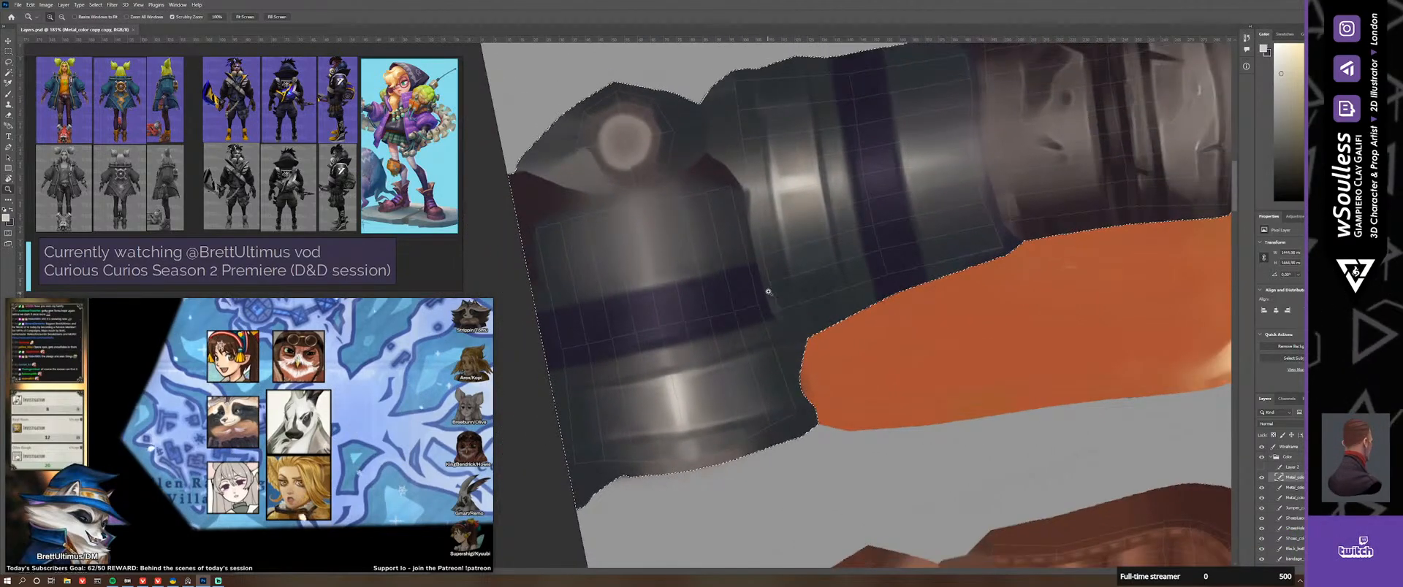
pyautogui.hotkey('alt', 'Tab')
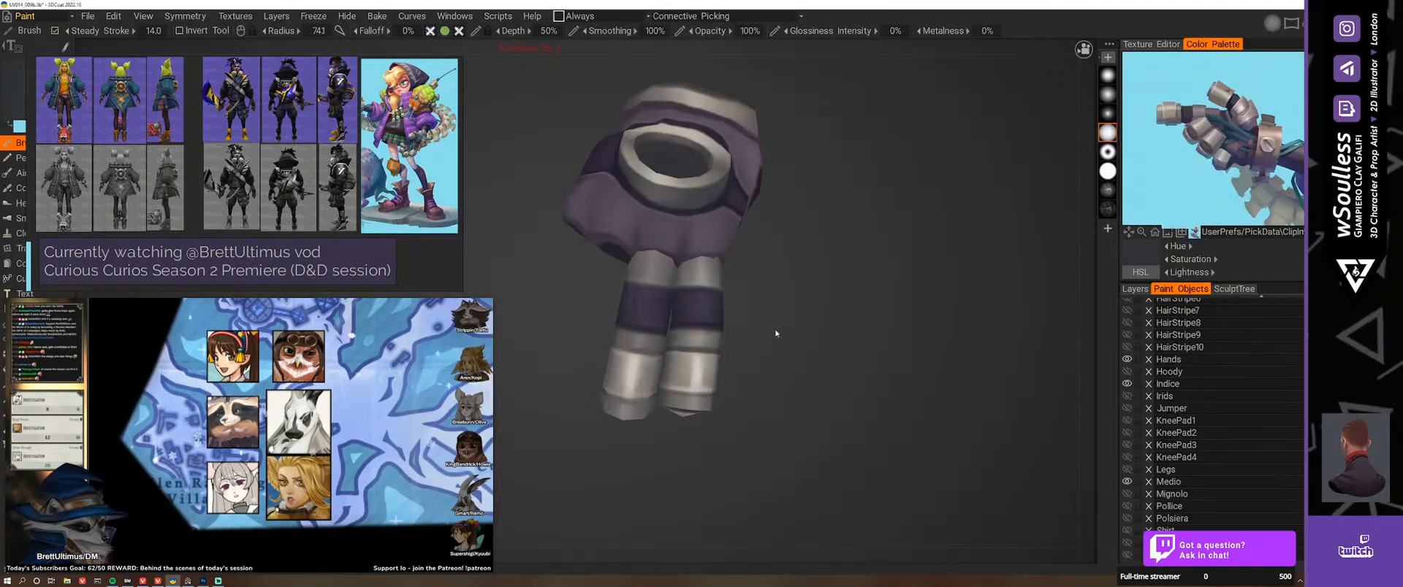
pyautogui.hotkey('alt', 'Tab')
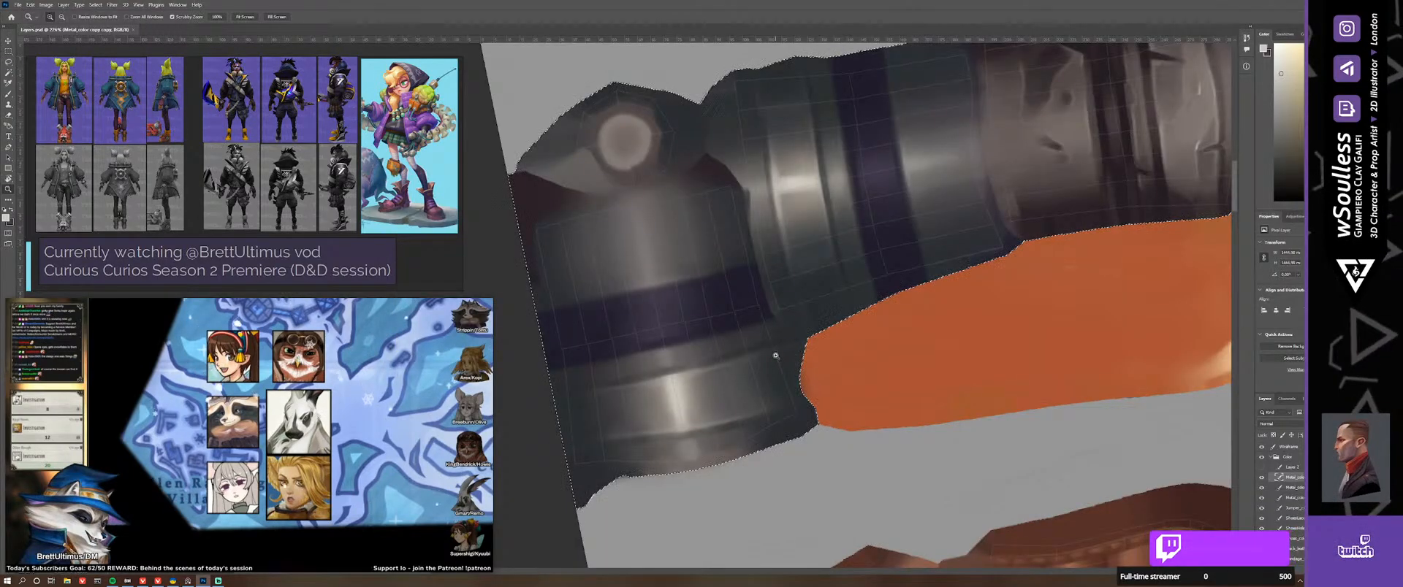
pyautogui.hotkey('alt', 'Tab')
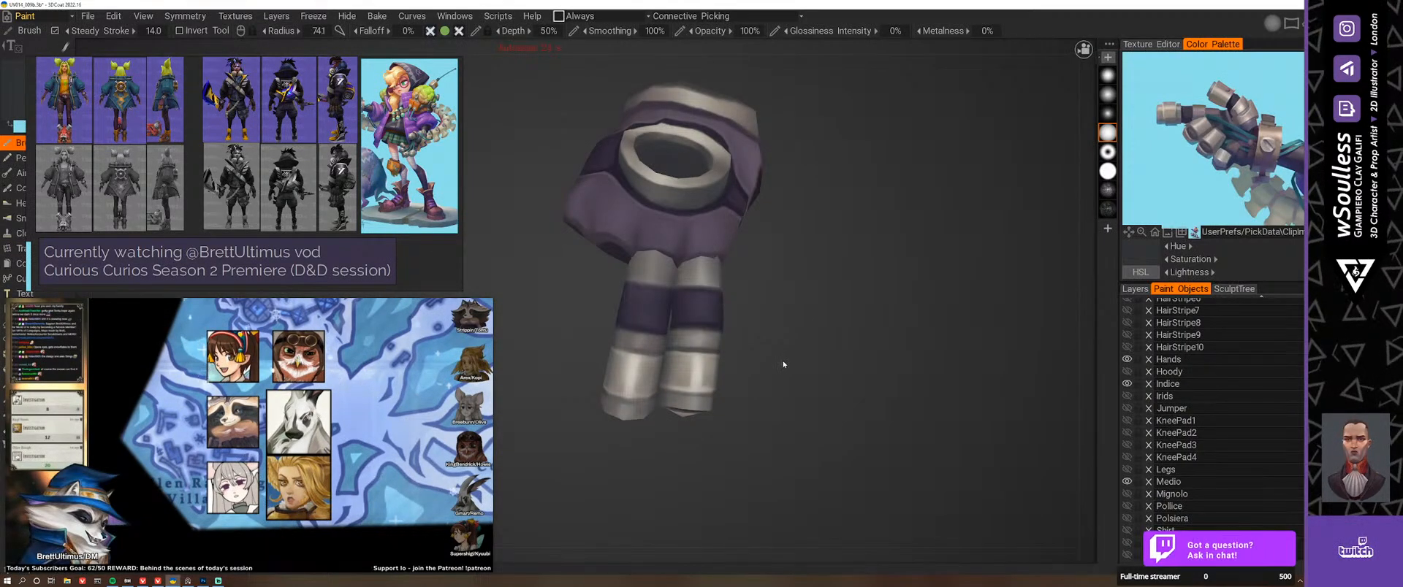
pyautogui.hotkey('alt', 'Tab')
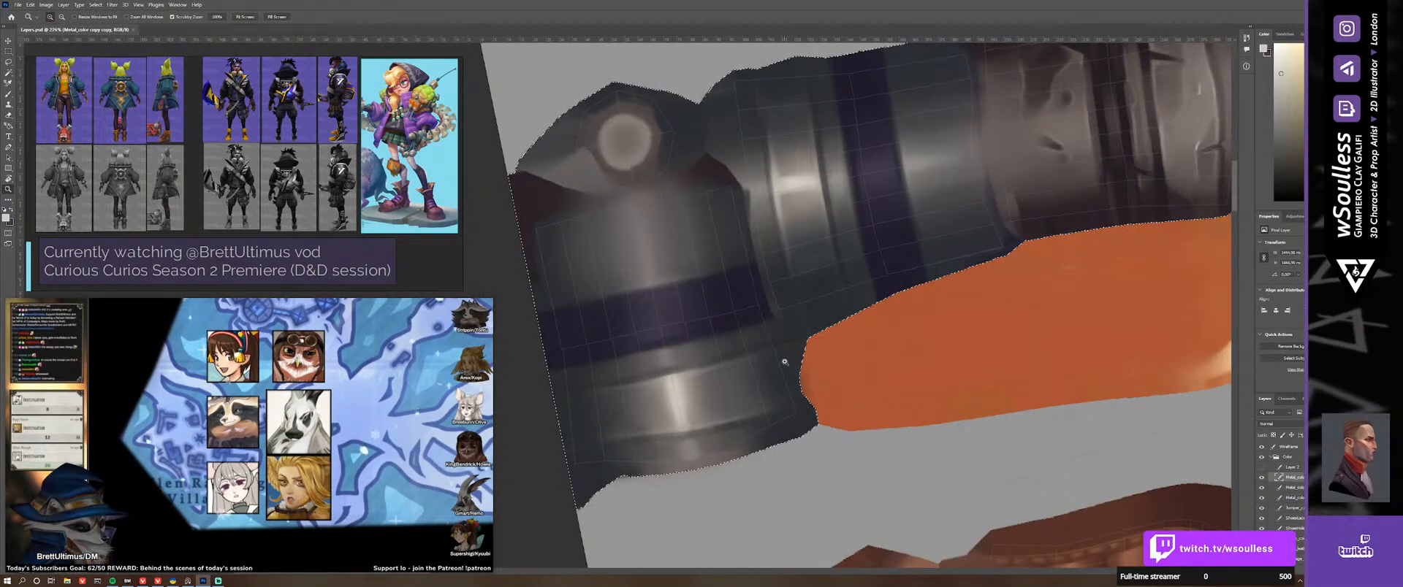
pyautogui.hotkey('alt', 'Tab')
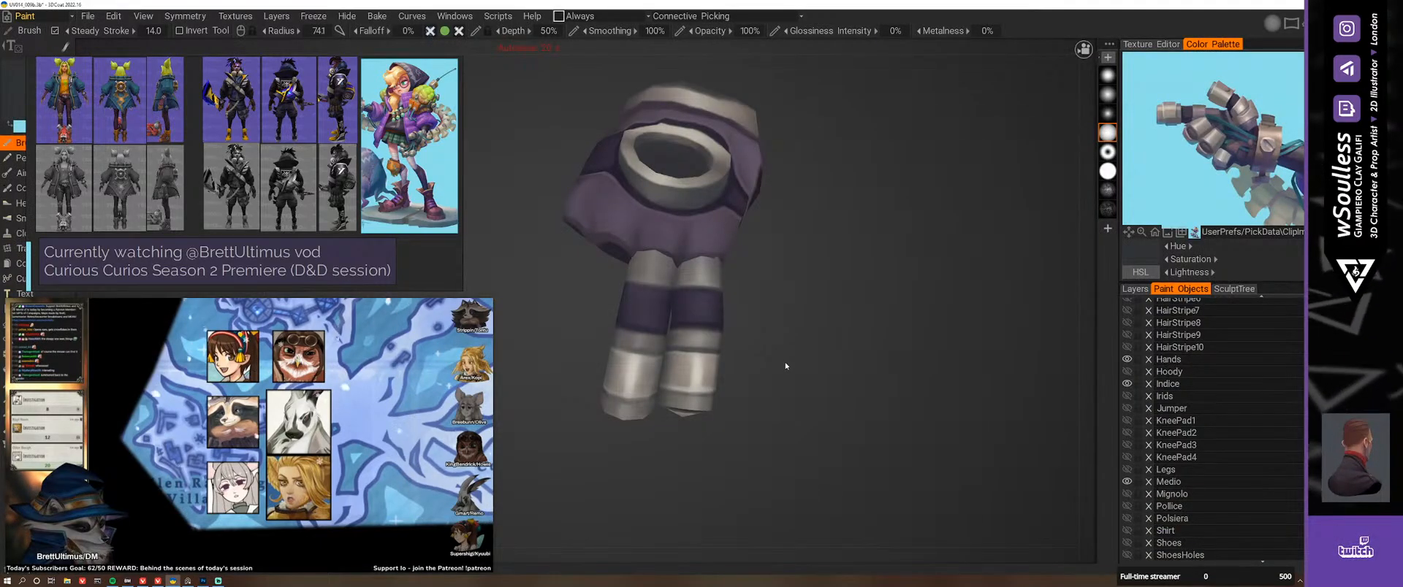
pyautogui.hotkey('alt', 'Tab')
# Step: Refine the highlight on the metal ring between the two purple stripes, blend it with the Mixer Brush, and check against the 3DCoat model
pyautogui.keyDown('alt'); pyautogui.scroll(3, 787, 165); pyautogui.keyUp('alt')
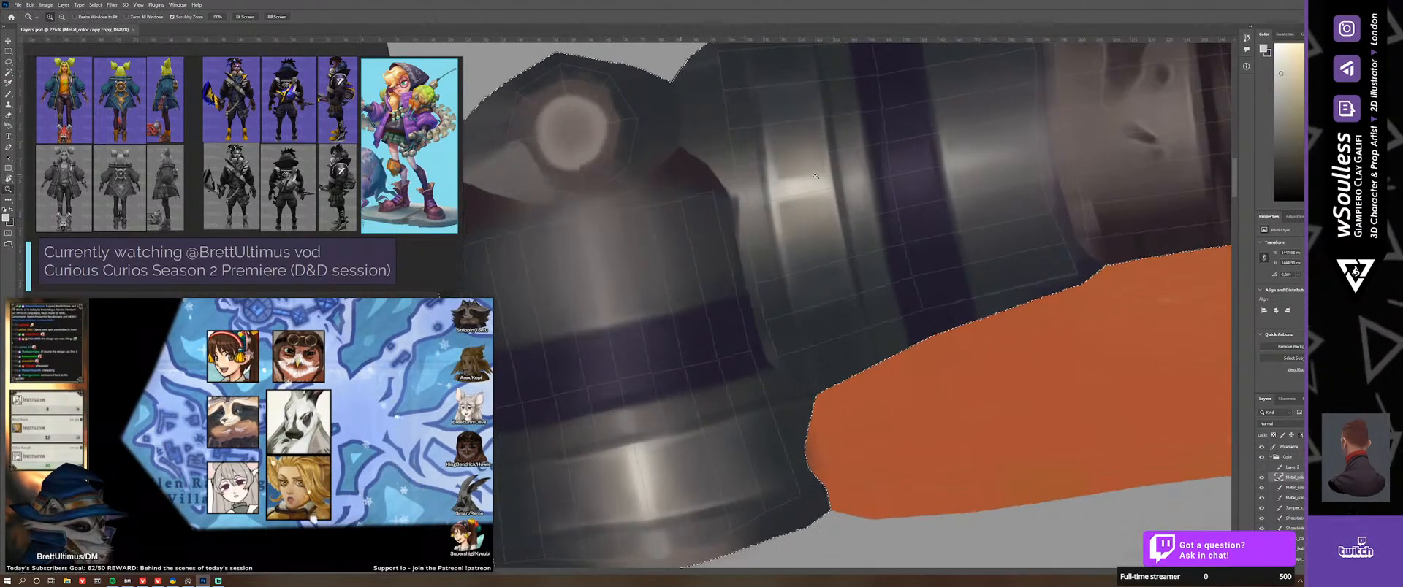
pyautogui.press('b')
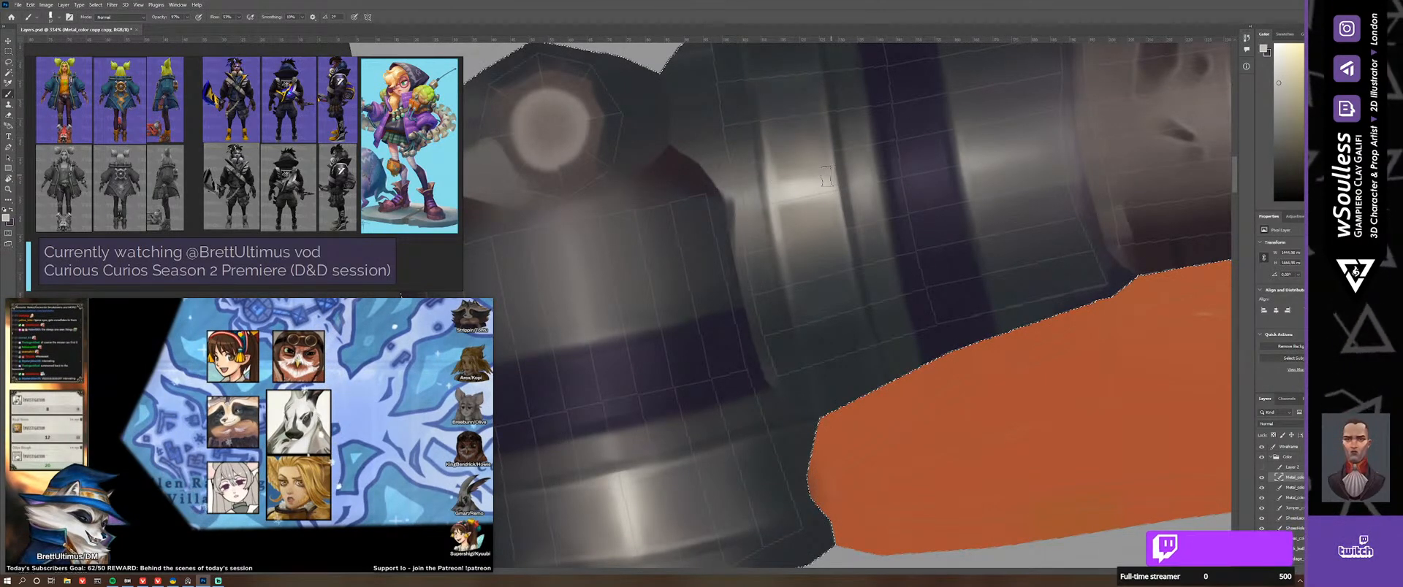
pyautogui.hotkey('shift', 'b')
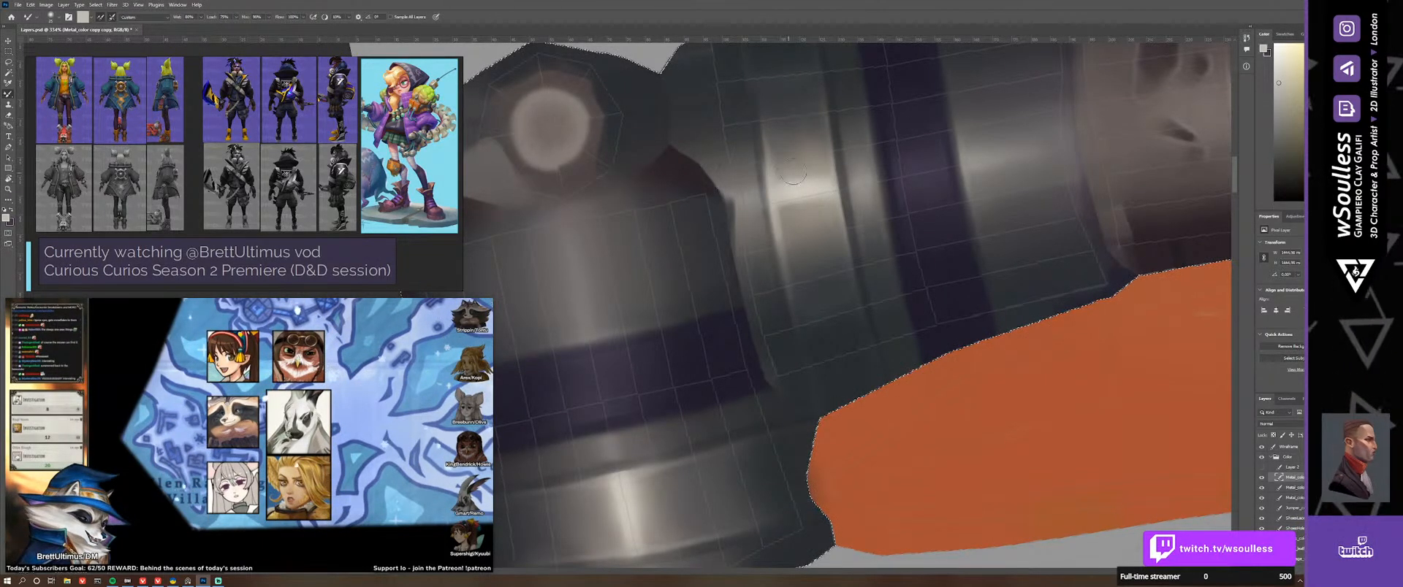
pyautogui.scroll(-3, 814, 261)
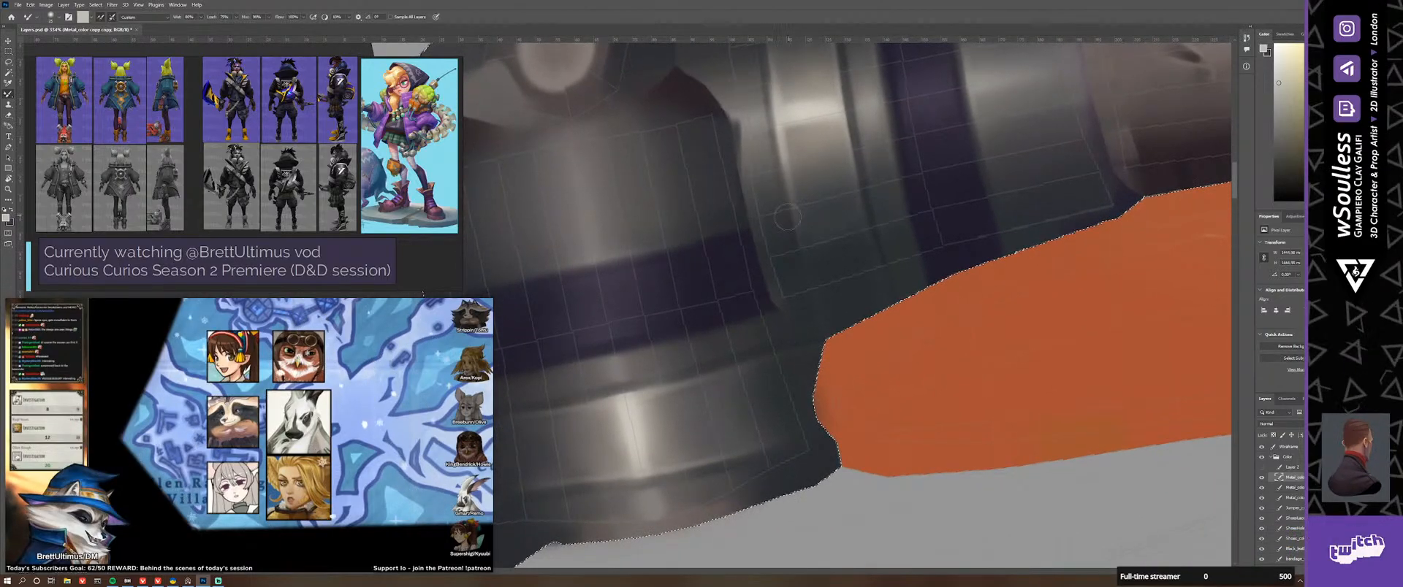
pyautogui.hotkey('alt', 'Tab')
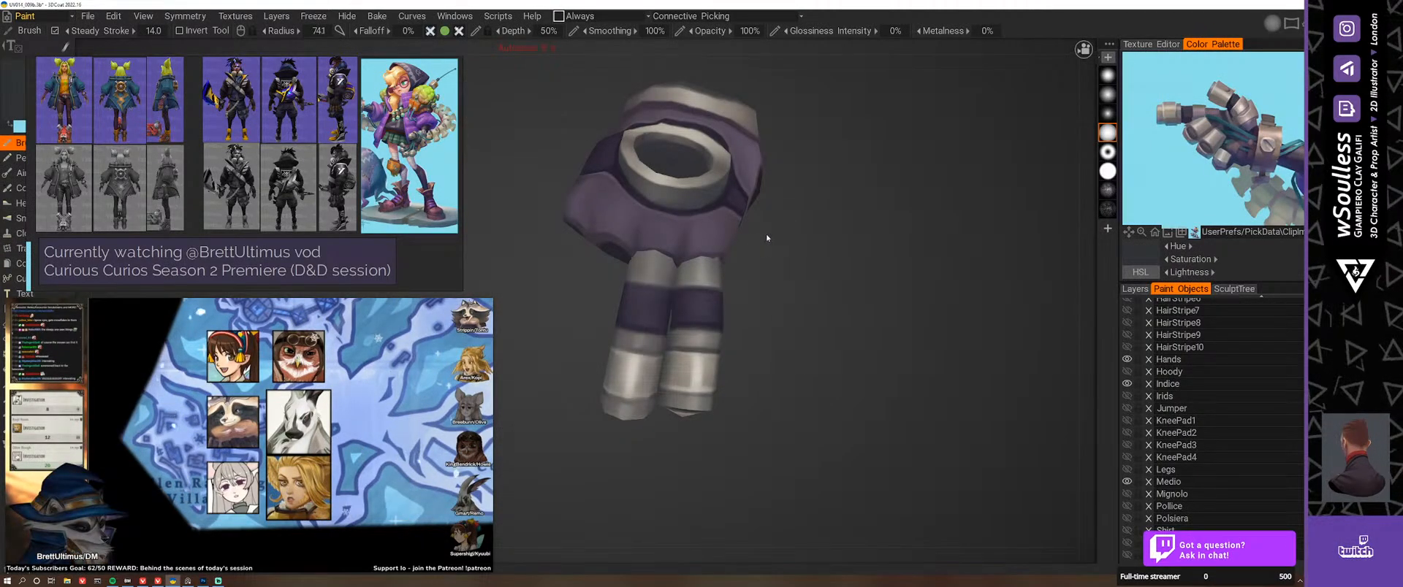
pyautogui.hotkey('alt', 'Tab')
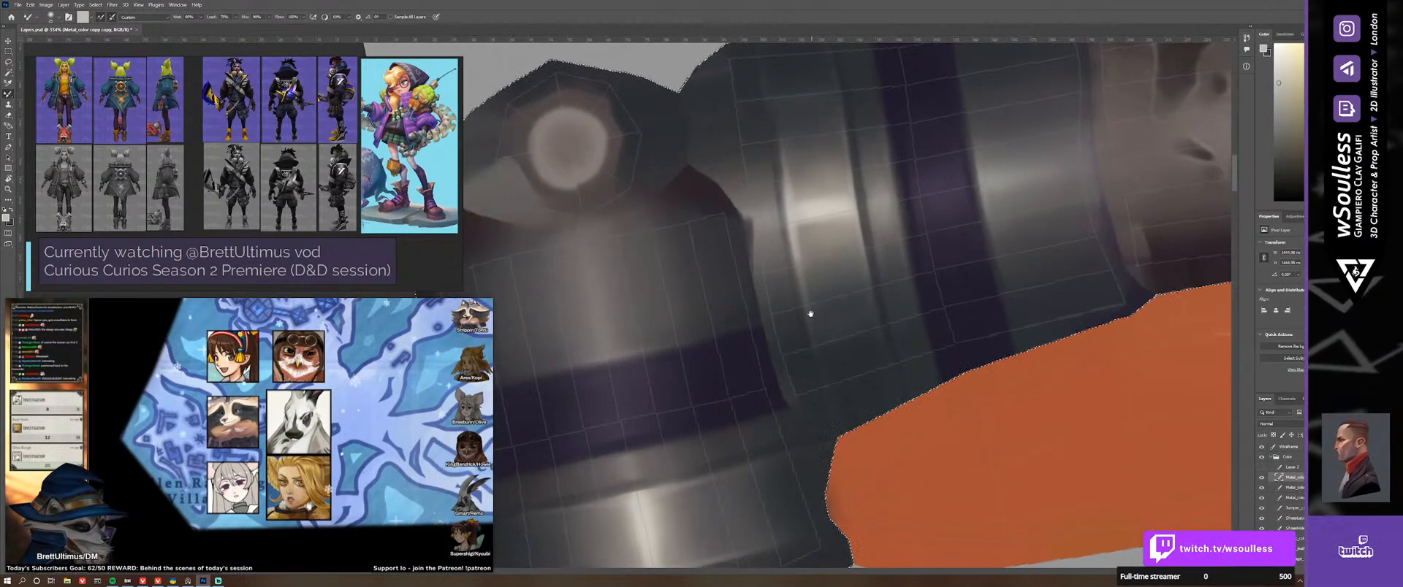
# Step: Paint a soft grey highlight on the narrow strip between the lower cylinder's bright metal ring and its purple band, and blend it
pyautogui.press('r')
pyautogui.moveTo(924, 285); pyautogui.dragTo(740, 359)
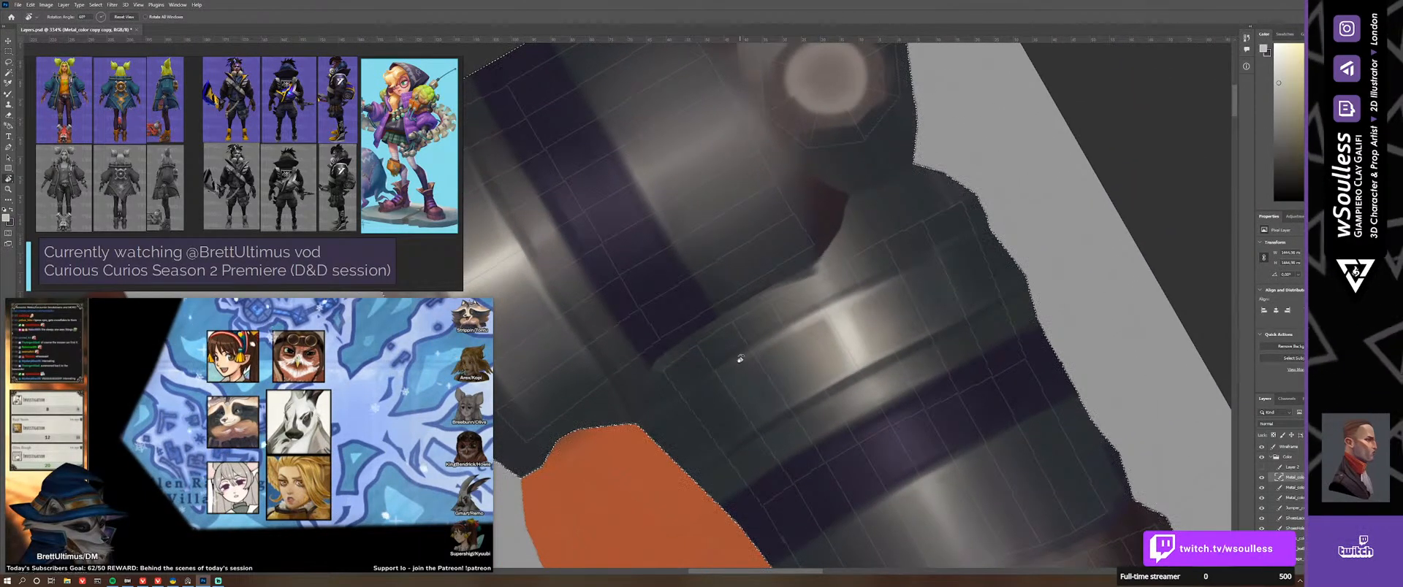
pyautogui.press('b')
pyautogui.keyDown('alt'); pyautogui.scroll(2, 877, 395); pyautogui.keyUp('alt')
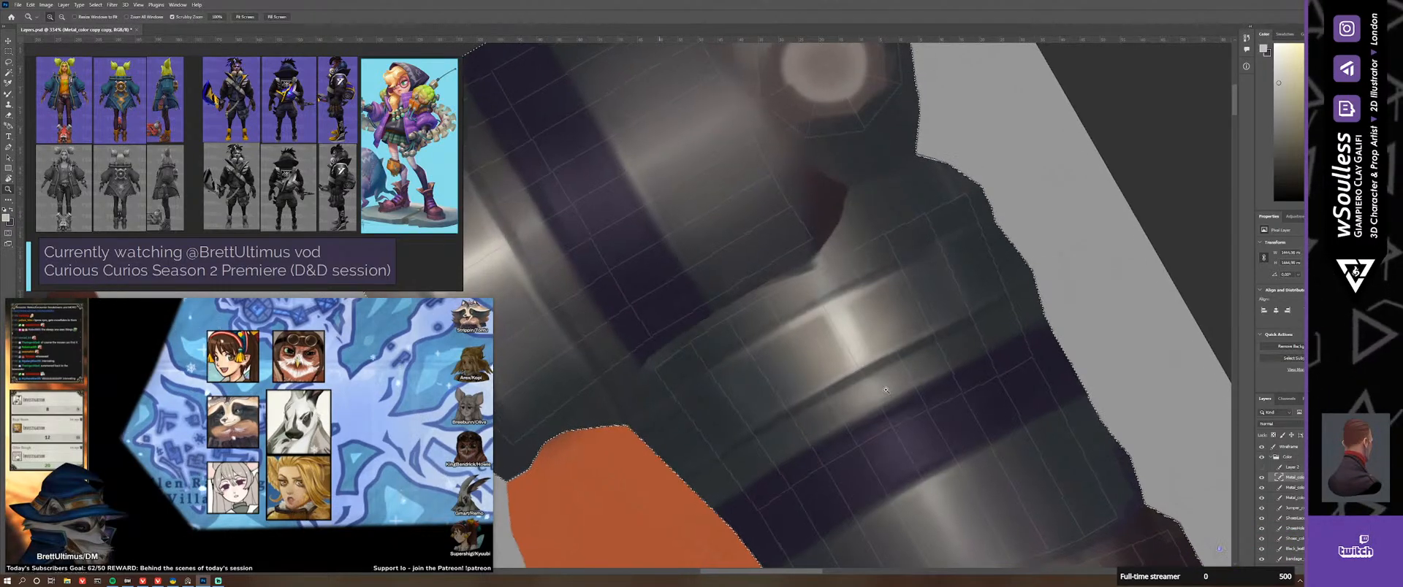
pyautogui.moveTo(877, 394)
pyautogui.keyDown('alt'); pyautogui.mouseDown(button='right')
pyautogui.moveTo(863, 401)
pyautogui.moveTo(880, 403)
pyautogui.mouseUp(button='right'); pyautogui.keyUp('alt')
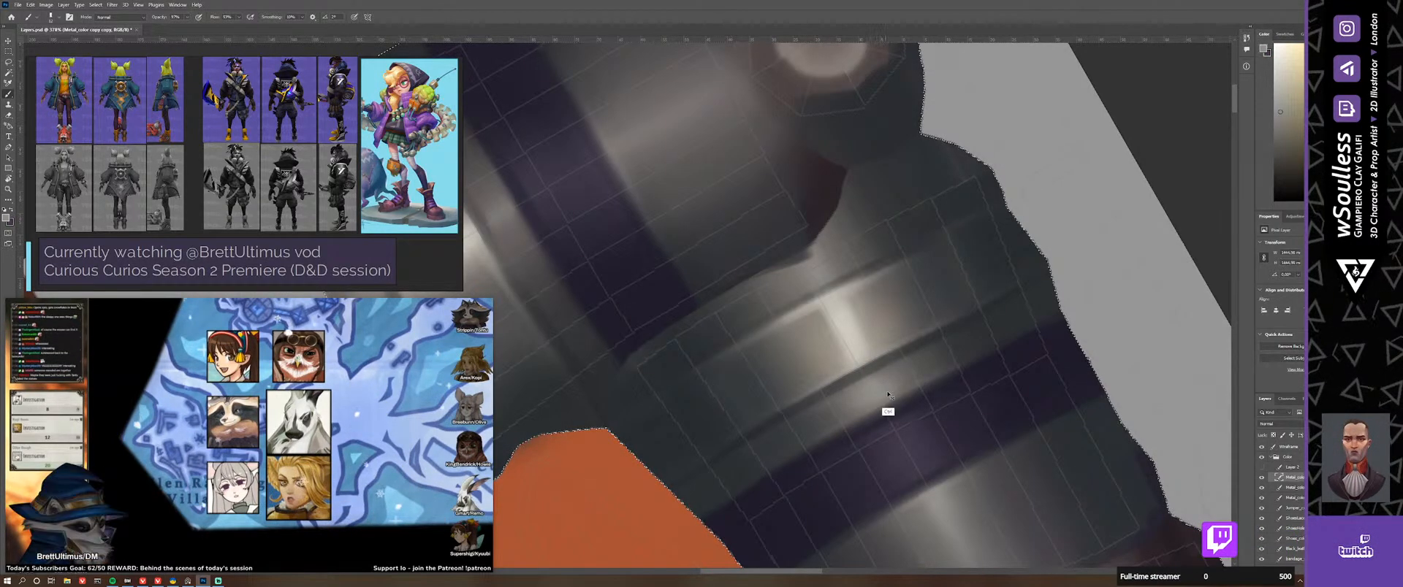
pyautogui.hotkey('shift', 'b')
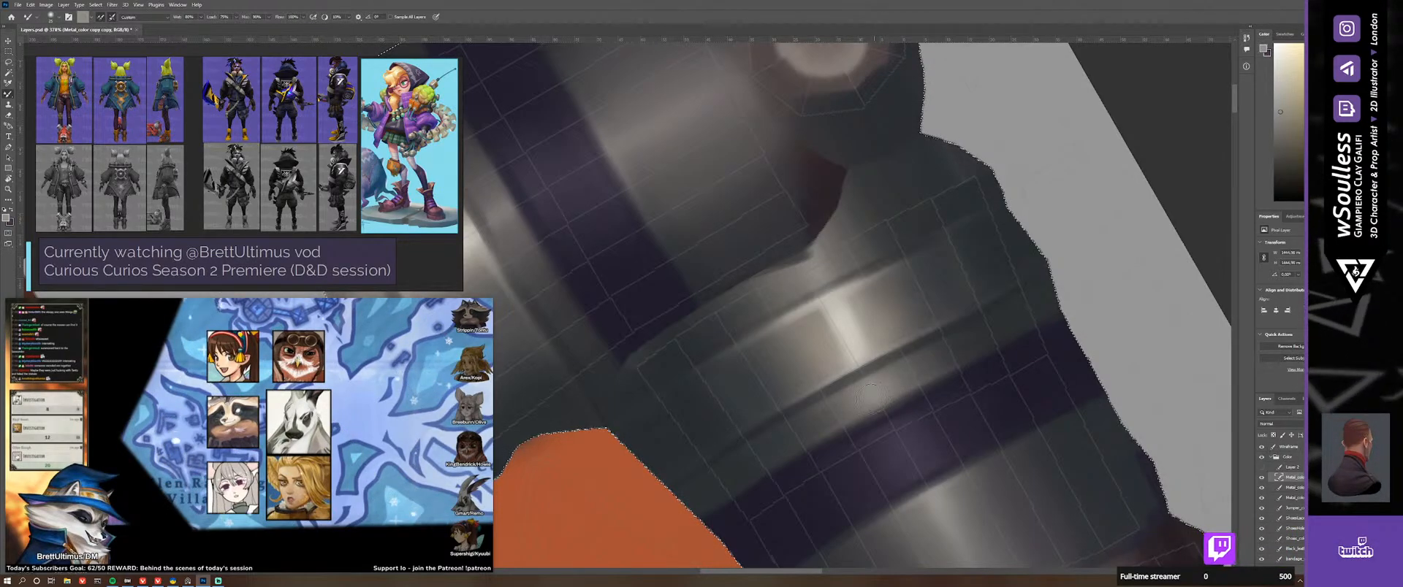
pyautogui.moveTo(845, 375); pyautogui.dragTo(918, 398)
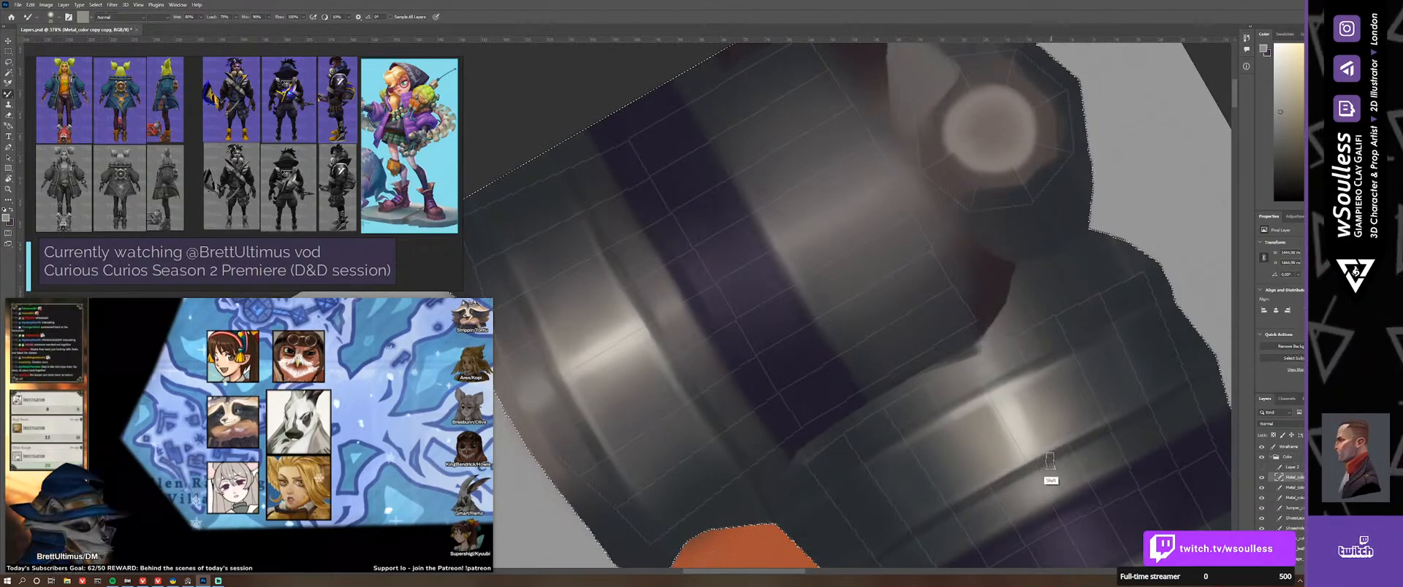
# Step: Paint a matching soft highlight on the other cylinder, between its bright metal ring and the purple band
pyautogui.hotkey('shift', 'b')
pyautogui.press('r')
pyautogui.moveTo(927, 328)
pyautogui.mouseDown()
pyautogui.moveTo(803, 409)
pyautogui.moveTo(681, 373)
pyautogui.moveTo(851, 344)
pyautogui.moveTo(833, 307)
pyautogui.mouseUp()
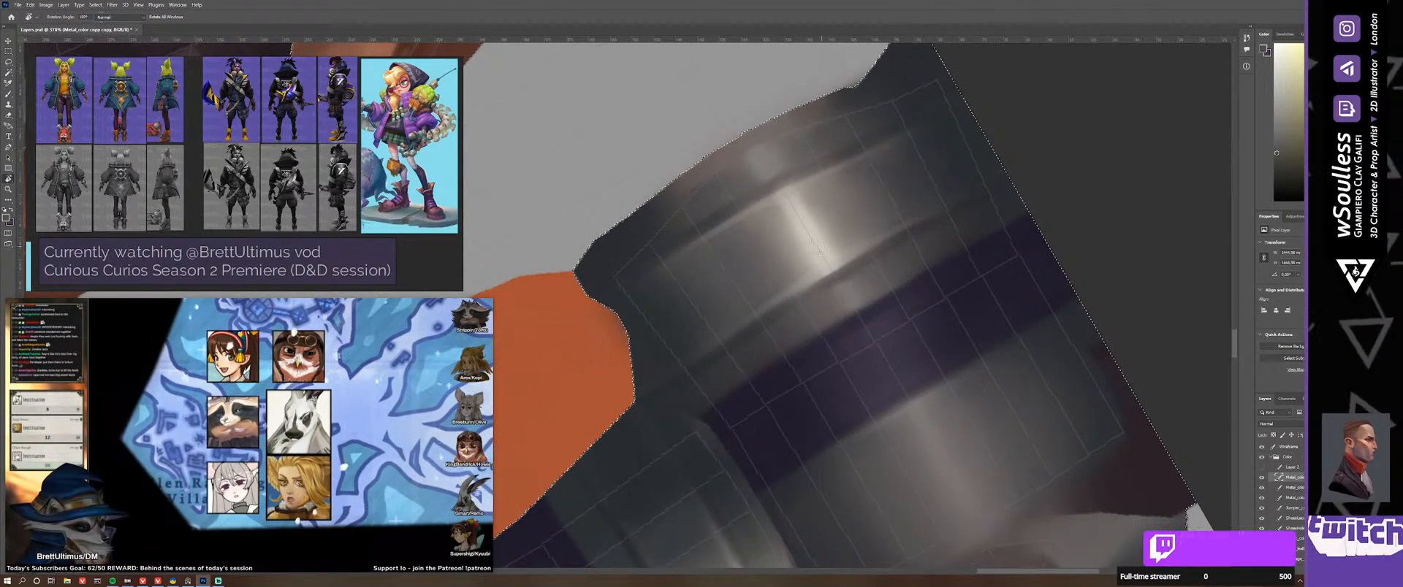
pyautogui.keyDown('alt'); pyautogui.moveTo(833, 306); pyautogui.dragTo(805, 292, button='right'); pyautogui.keyUp('alt')
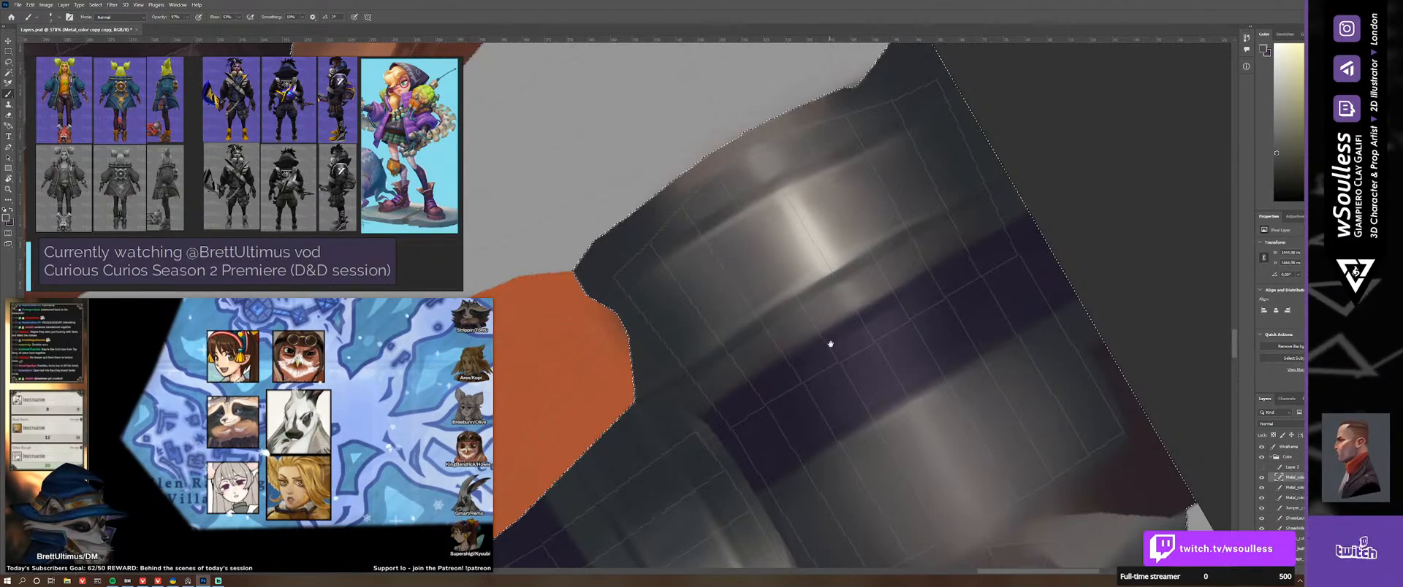
pyautogui.moveTo(831, 343)
pyautogui.mouseDown()
pyautogui.moveTo(896, 288)
pyautogui.moveTo(833, 260)
pyautogui.moveTo(844, 287)
pyautogui.moveTo(831, 281)
pyautogui.mouseUp()
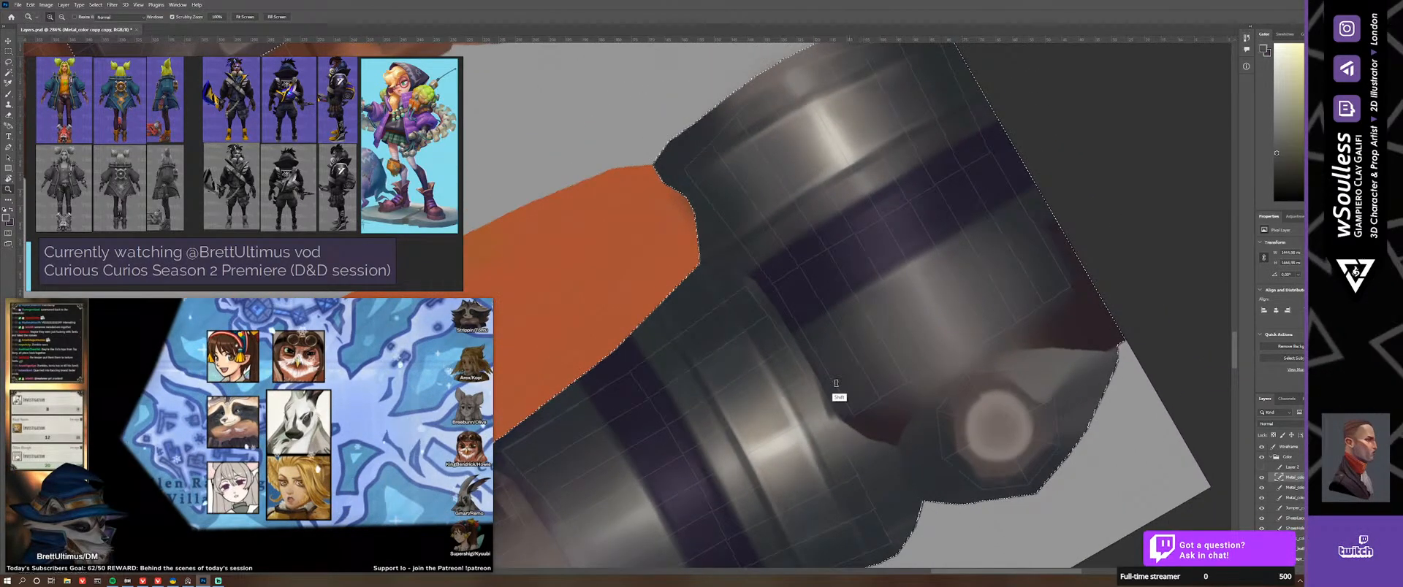
# Step: Paint the dark groove below the upper cylinder's bright ring with tones sampled from the metal, and soften it with the Mixer Brush
pyautogui.keyDown('alt'); pyautogui.click(736, 448); pyautogui.keyUp('alt')
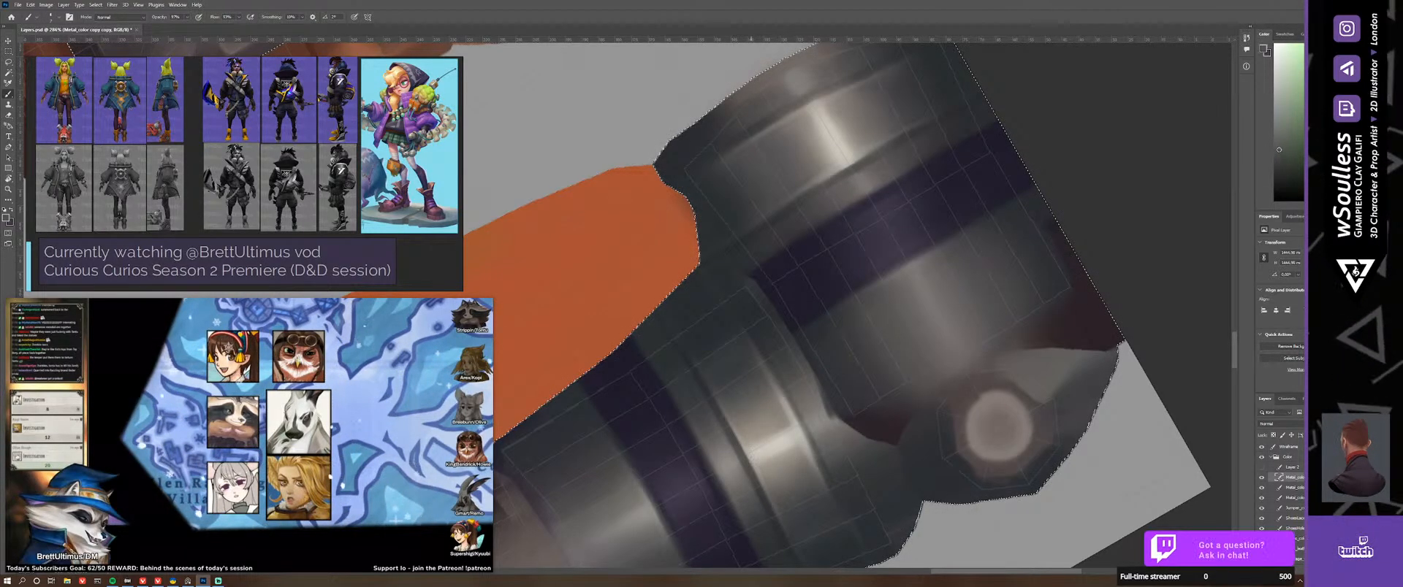
pyautogui.keyDown('alt'); pyautogui.click(691, 356); pyautogui.keyUp('alt')
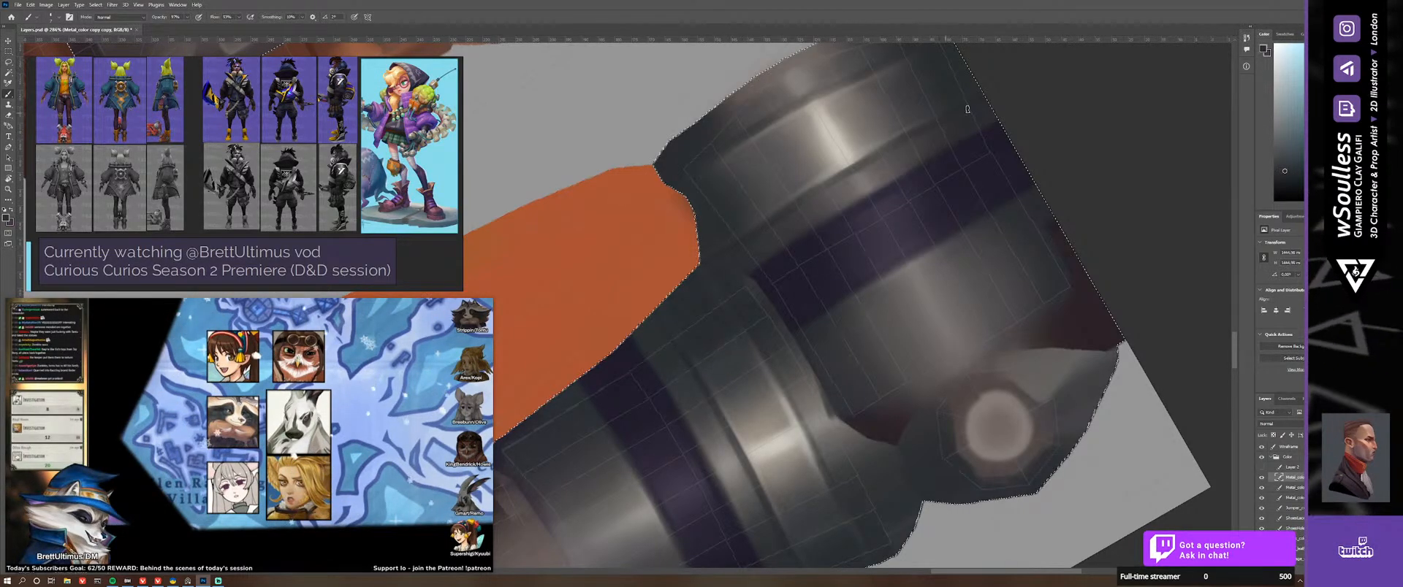
pyautogui.scroll(-3, 776, 456)
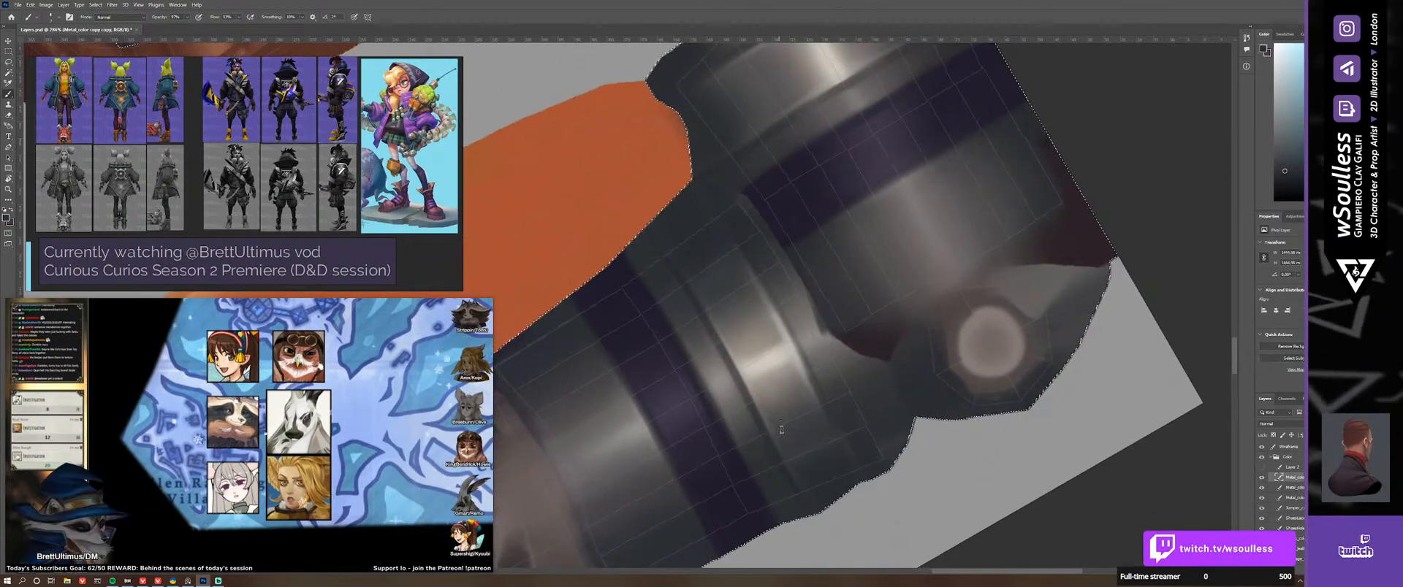
pyautogui.keyDown('alt'); pyautogui.click(760, 417); pyautogui.keyUp('alt')
pyautogui.scroll(5, 877, 292)
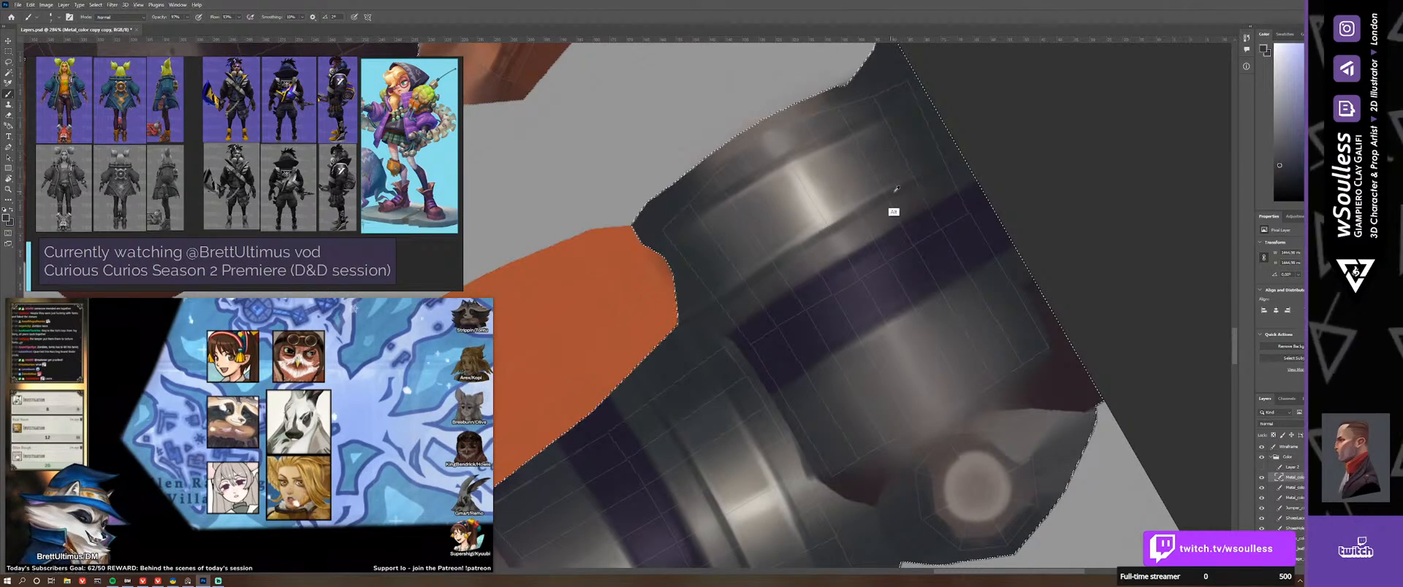
pyautogui.keyDown('alt'); pyautogui.click(937, 170); pyautogui.keyUp('alt')
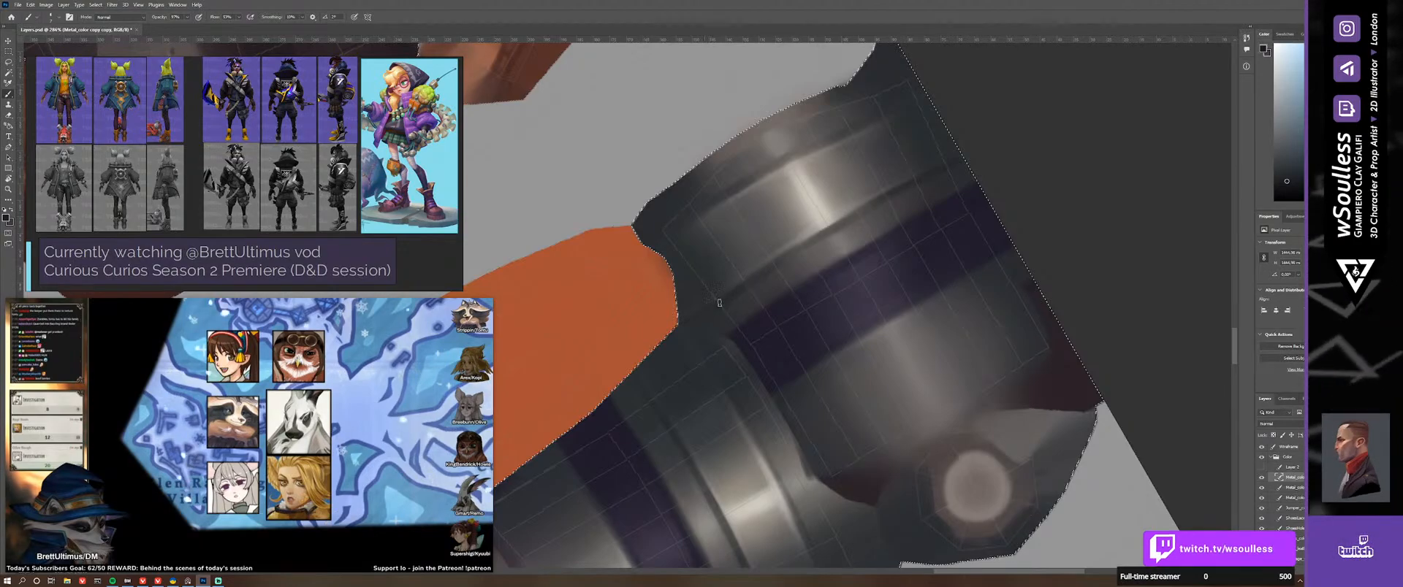
pyautogui.hotkey('shift', 'b')
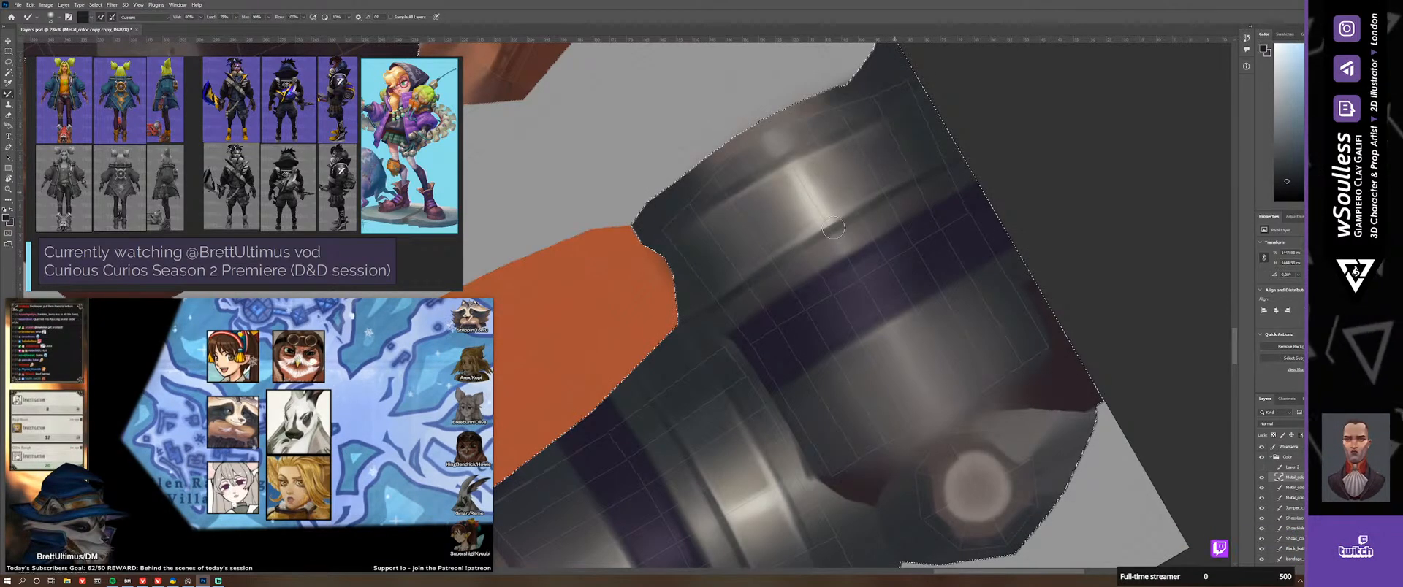
pyautogui.moveTo(891, 181); pyautogui.dragTo(892, 247)
pyautogui.hotkey('shift', 'b')
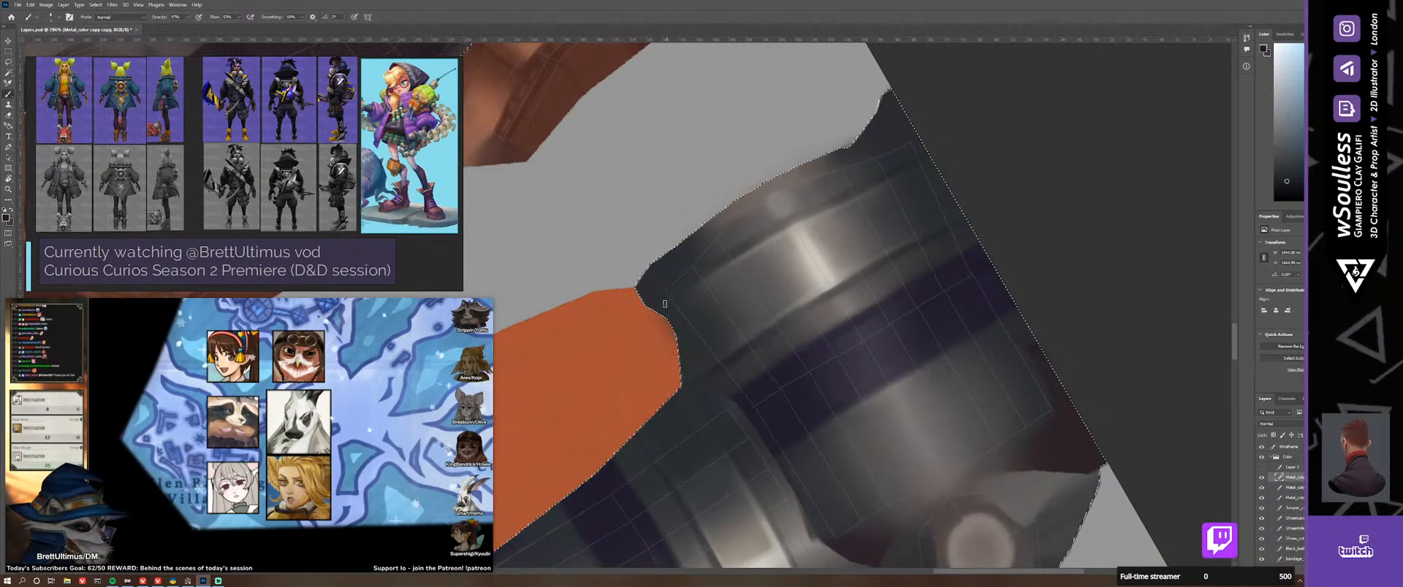
# Step: Refine the upper cylinder's rim above the bright ring with a light tone sampled from the lower cylinder, and blend it with the Mixer Brush
pyautogui.press('ctrl')
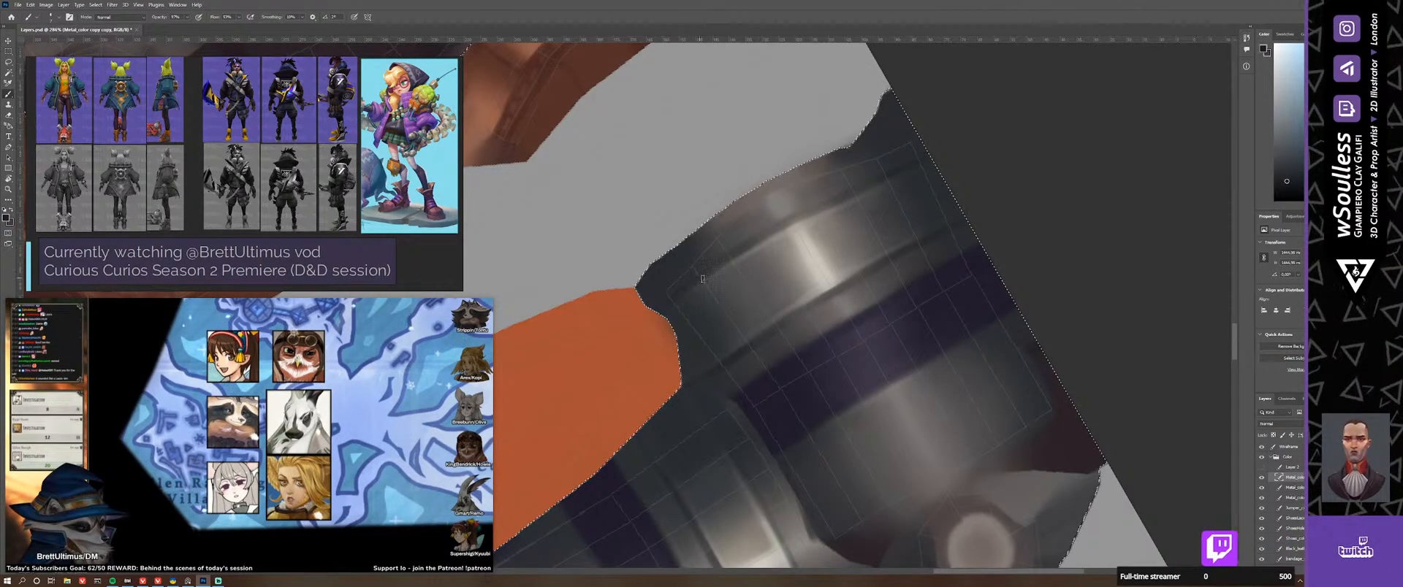
pyautogui.hotkey('shift', 'b')
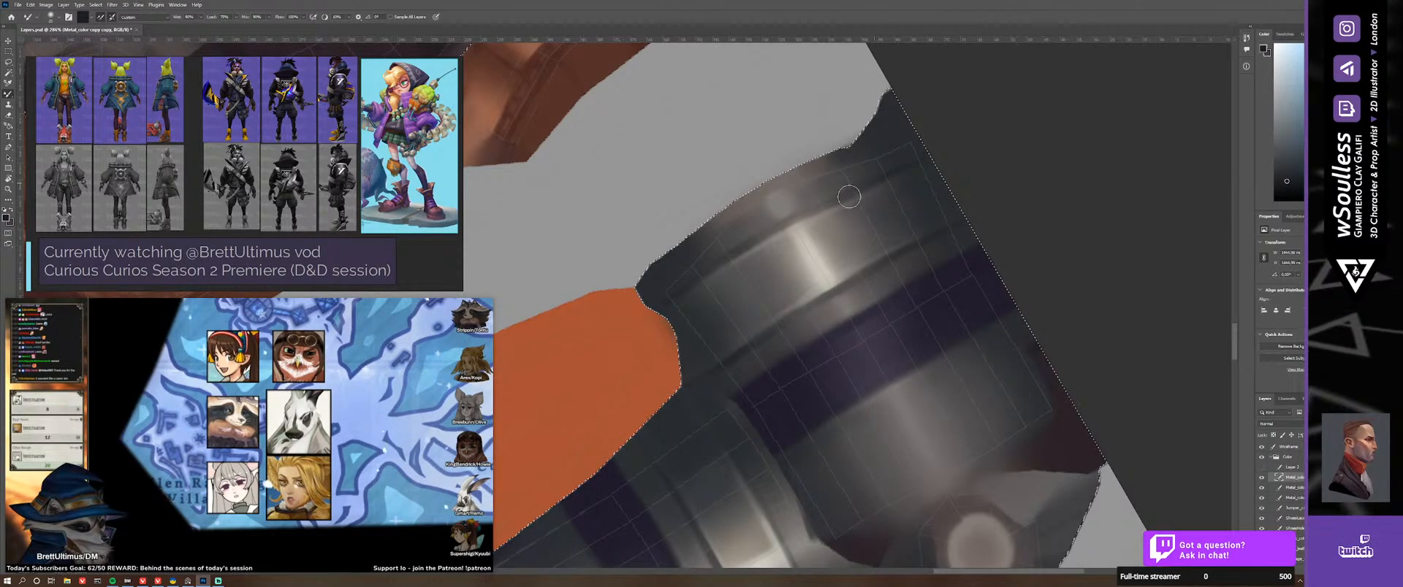
pyautogui.press('alt')
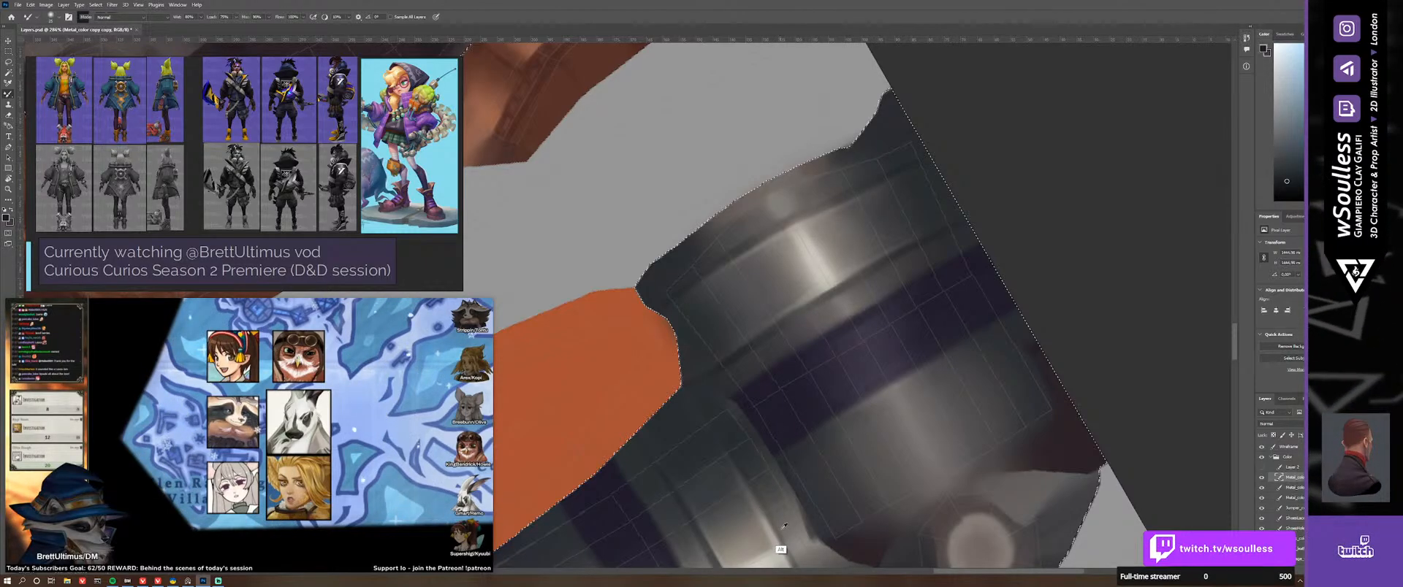
pyautogui.hotkey('shift', 'b')
pyautogui.keyDown('alt'); pyautogui.moveTo(782, 533); pyautogui.dragTo(776, 508); pyautogui.keyUp('alt')
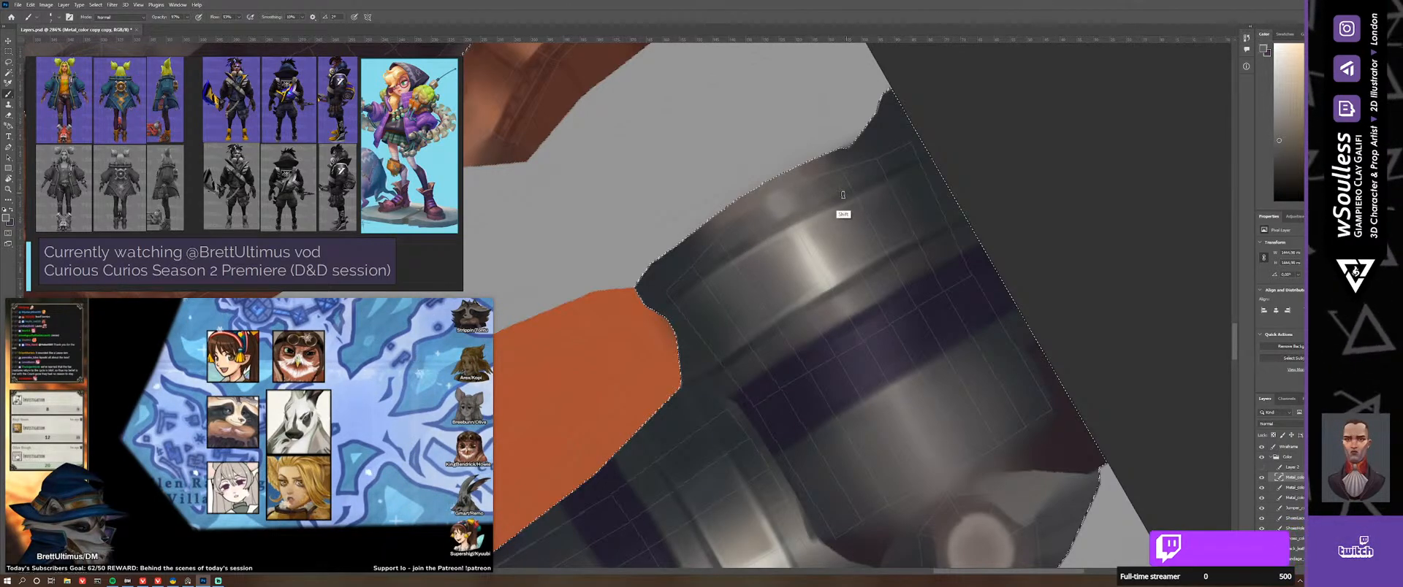
pyautogui.hotkey('shift', 'b')
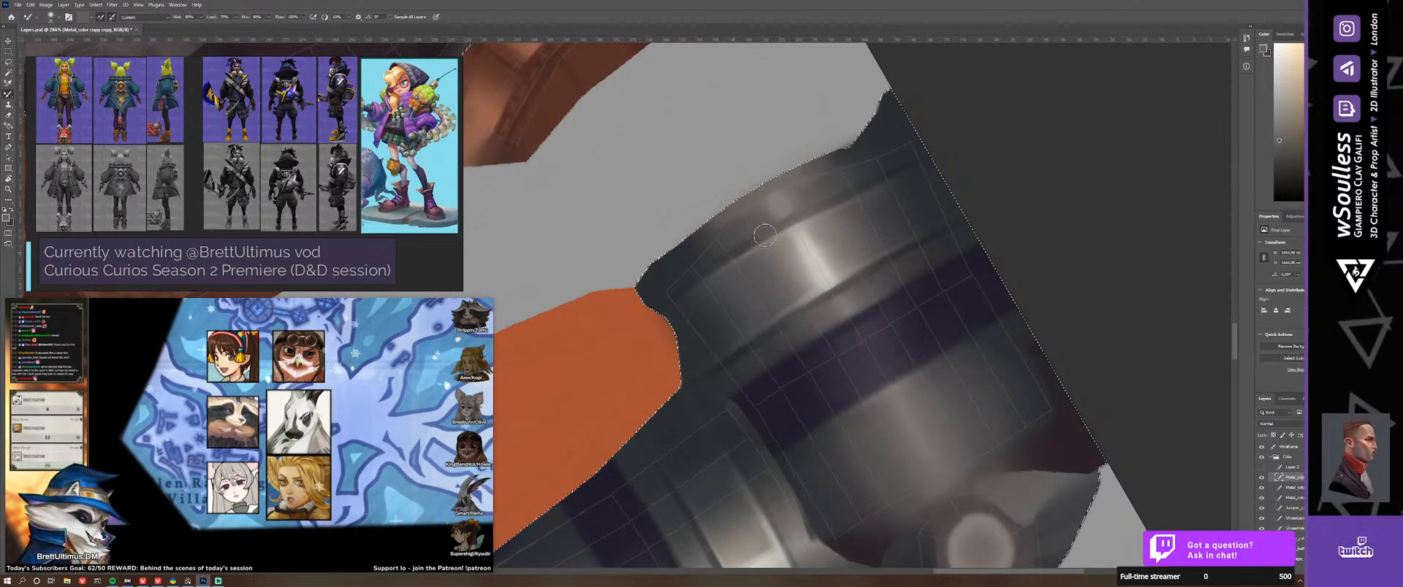
pyautogui.moveTo(813, 289); pyautogui.dragTo(781, 223)
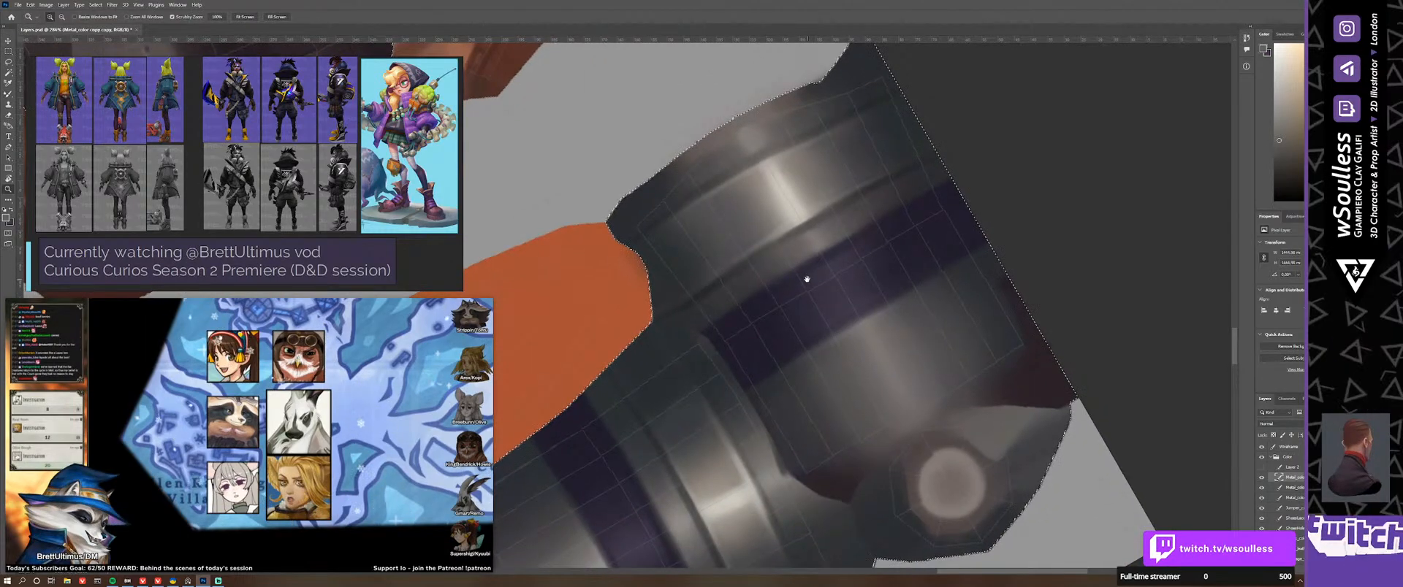
# Step: Paint a sampled metal highlight along the upper cylinder's strip between the dark groove and purple band, and blend it with the Mixer Brush
pyautogui.moveTo(821, 361); pyautogui.dragTo(836, 325)
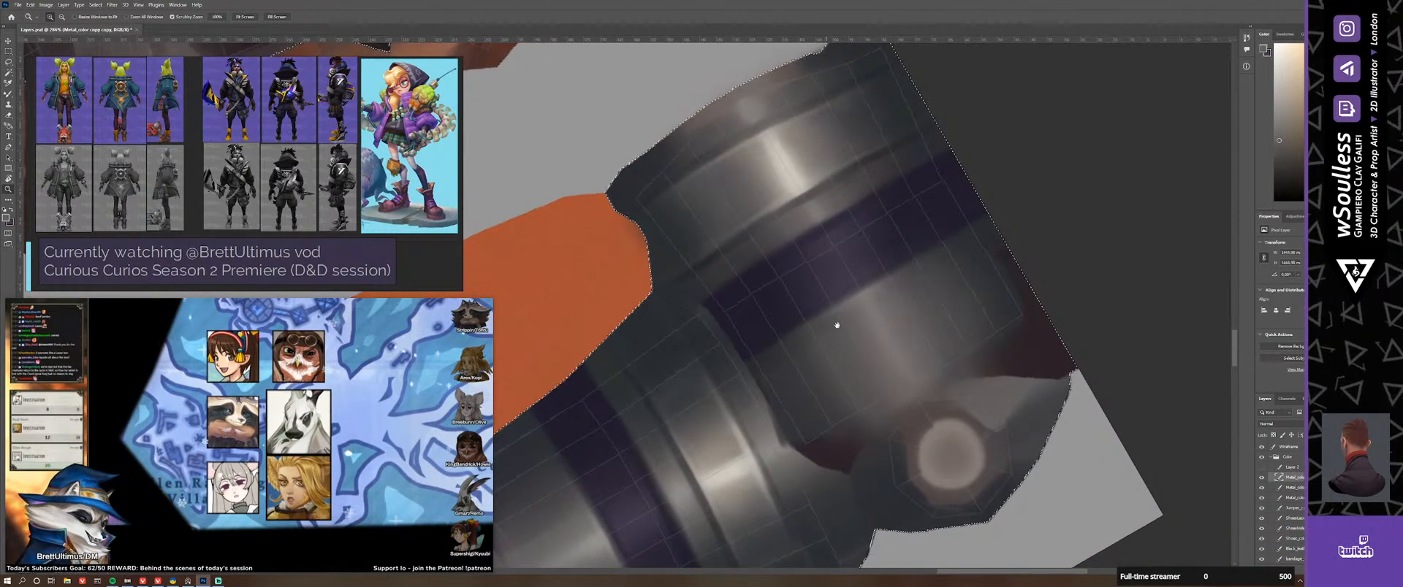
pyautogui.press('b')
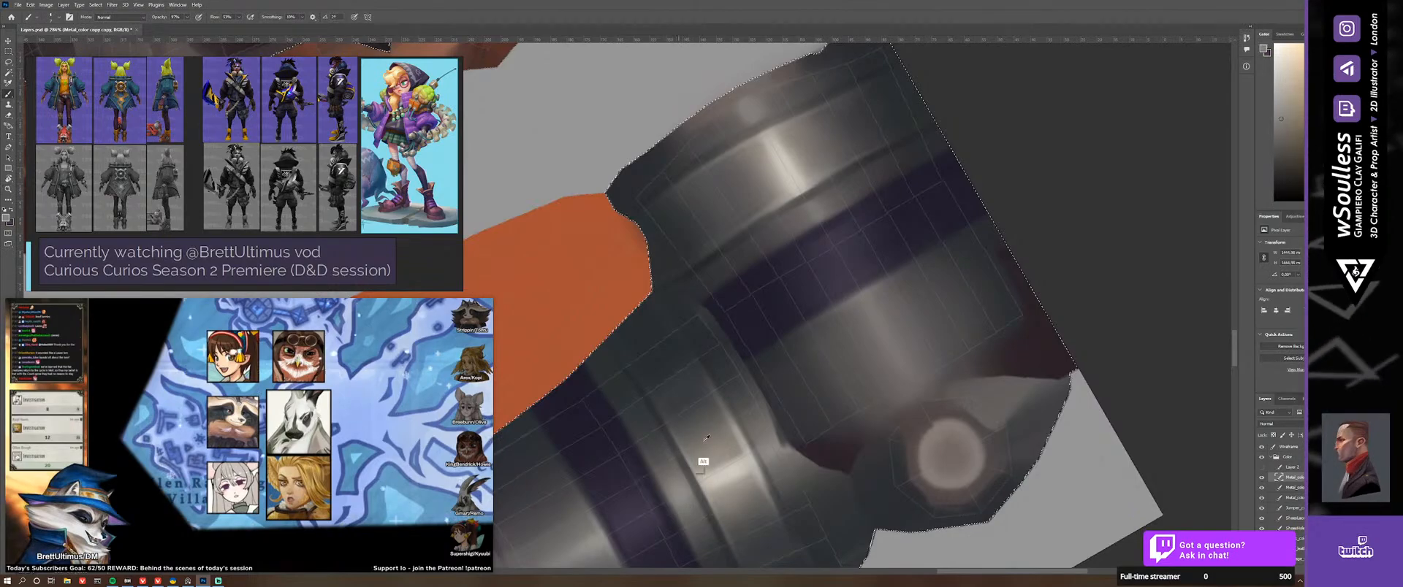
pyautogui.keyDown('alt'); pyautogui.scroll(4, 798, 211); pyautogui.keyUp('alt')
pyautogui.moveTo(819, 206)
pyautogui.keyDown('alt'); pyautogui.mouseDown(button='right')
pyautogui.moveTo(840, 208)
pyautogui.moveTo(811, 209)
pyautogui.mouseUp(button='right'); pyautogui.keyUp('alt')
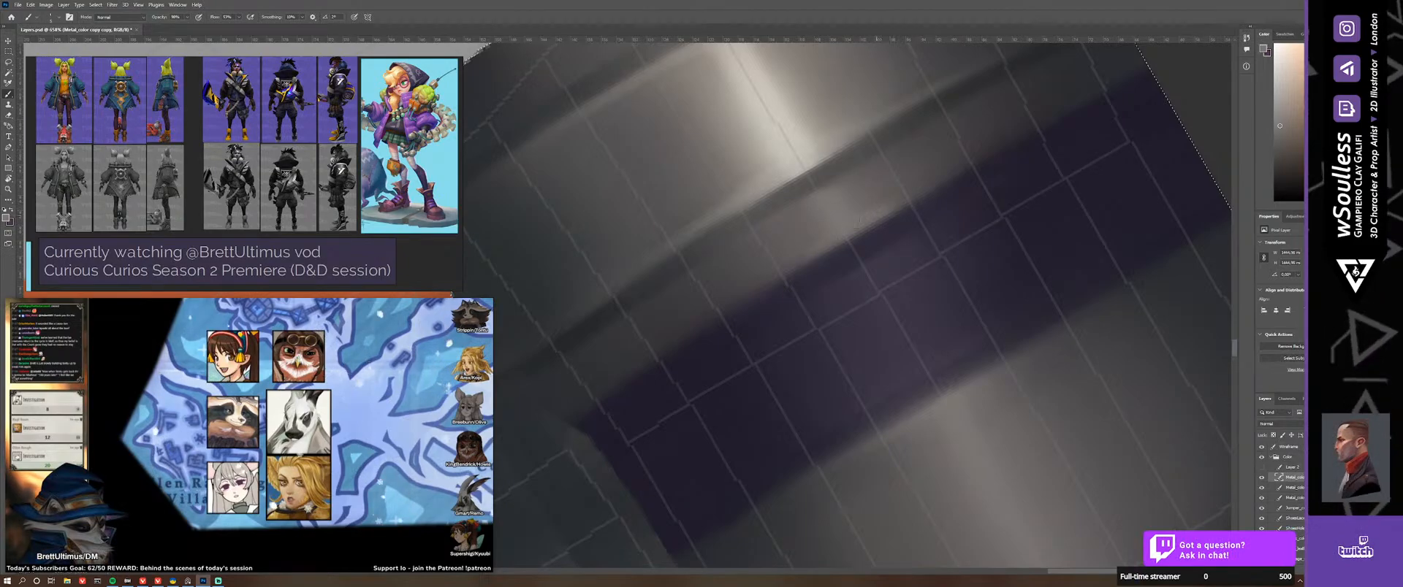
pyautogui.hotkey('shift', 'b')
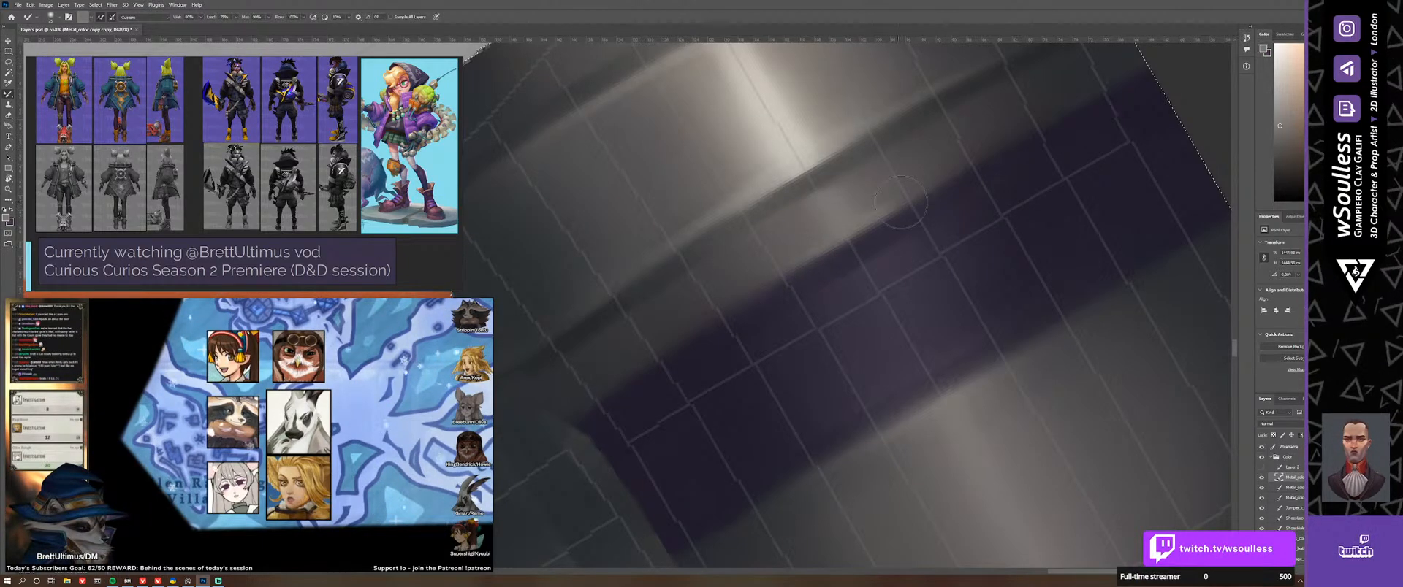
pyautogui.keyDown('ctrl'); pyautogui.moveTo(911, 195); pyautogui.dragTo(938, 283); pyautogui.keyUp('ctrl')
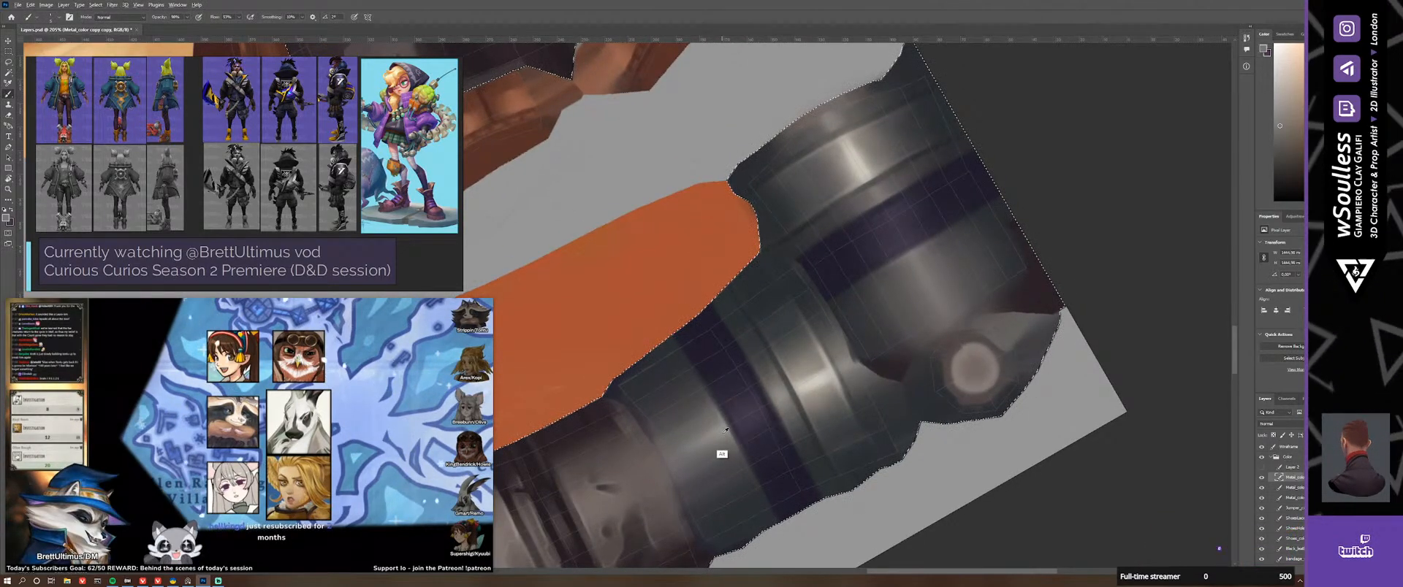
# Step: Paint a small light highlight just below the upper cylinder's purple band and blend it into the metal with the Mixer Brush
pyautogui.hotkey('shift', 'b')
pyautogui.keyDown('alt'); pyautogui.scroll(5, 835, 258); pyautogui.keyUp('alt')
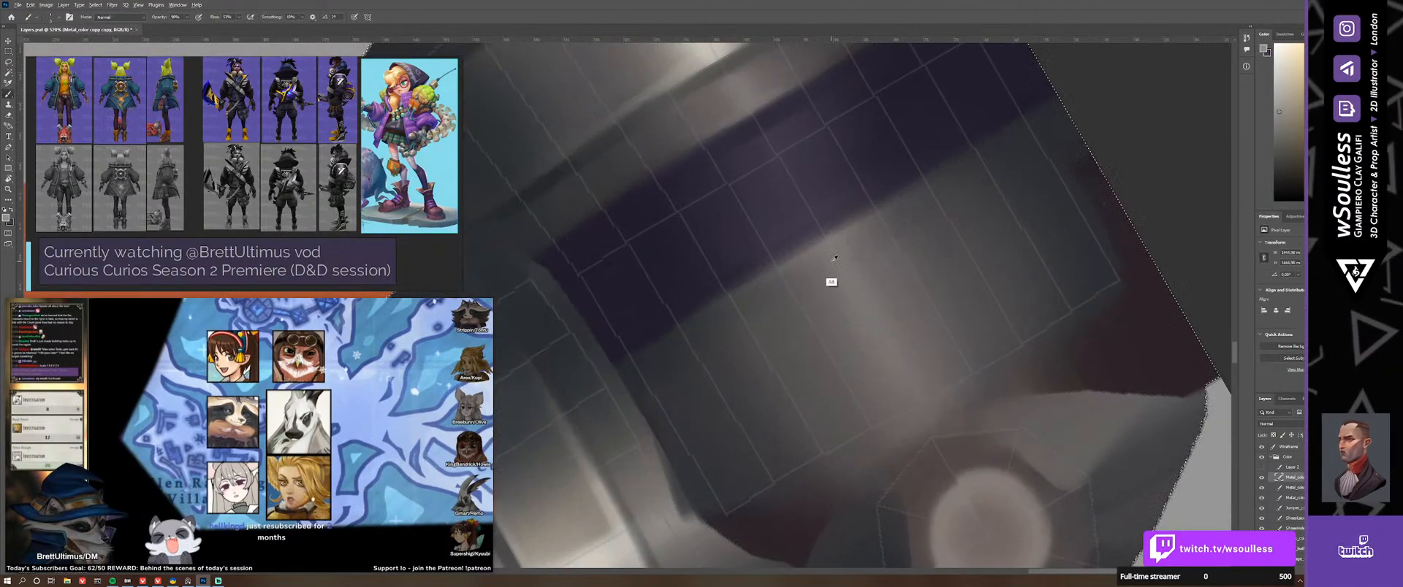
pyautogui.keyDown('alt'); pyautogui.moveTo(835, 260); pyautogui.dragTo(839, 265, button='right'); pyautogui.keyUp('alt')
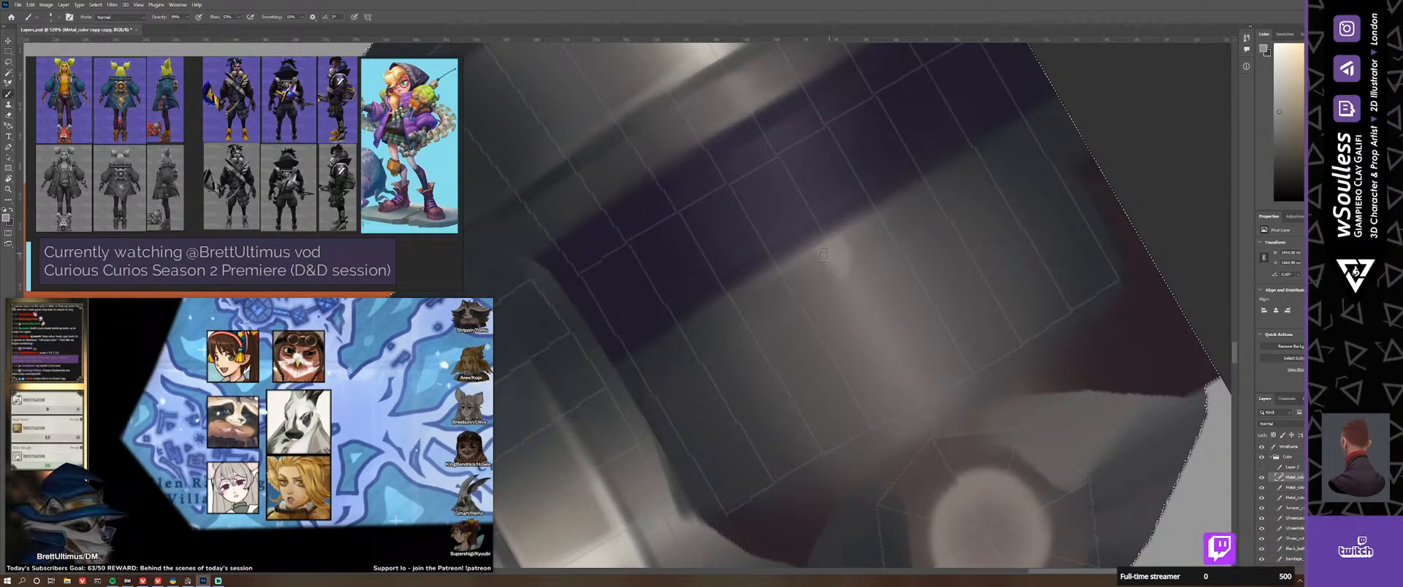
pyautogui.hotkey('shift', 'b')
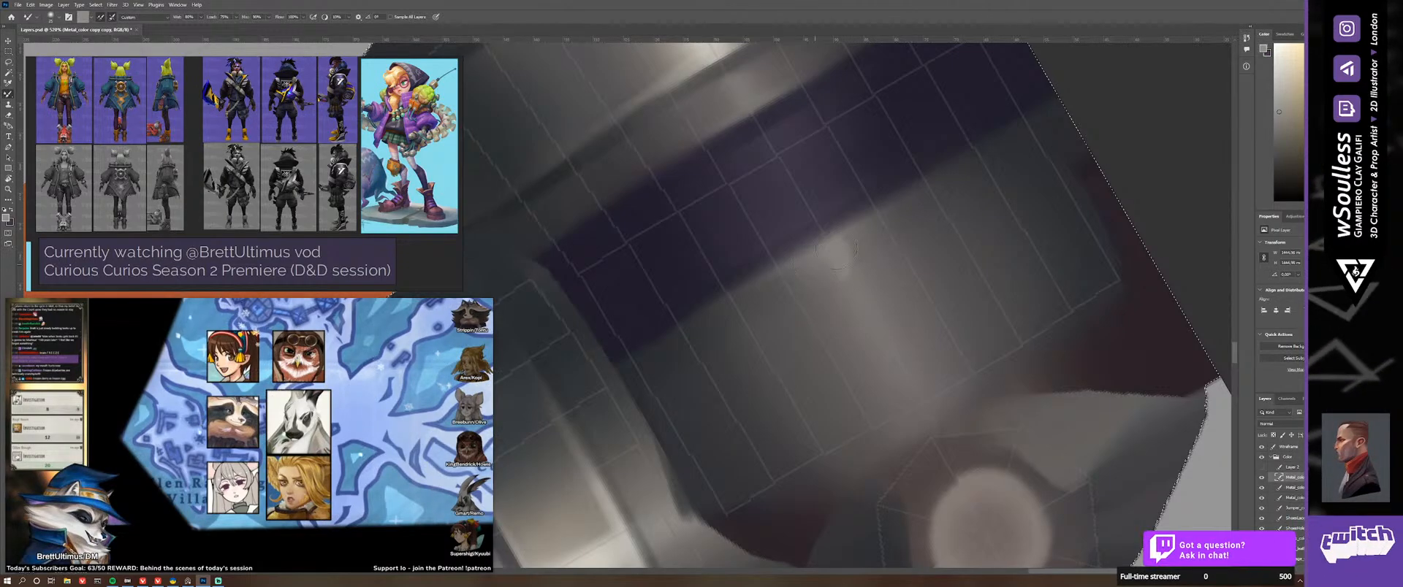
pyautogui.hotkey('shift', 'b')
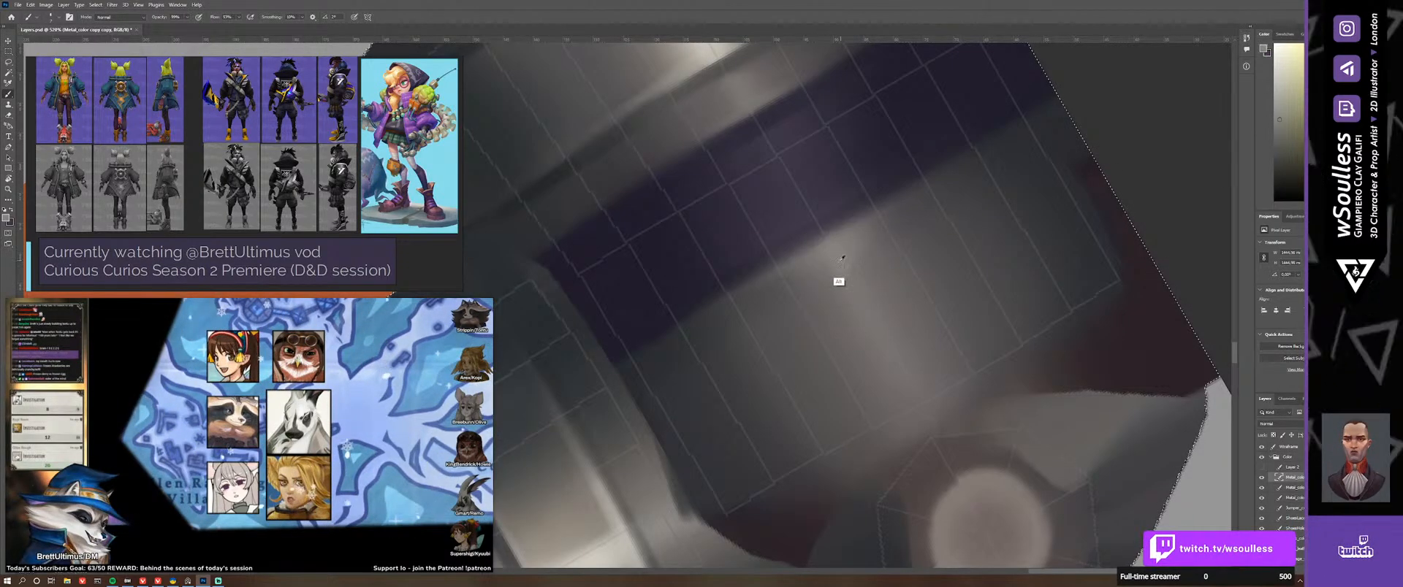
pyautogui.keyDown('alt'); pyautogui.click(837, 259); pyautogui.keyUp('alt')
pyautogui.hotkey('shift', 'b')
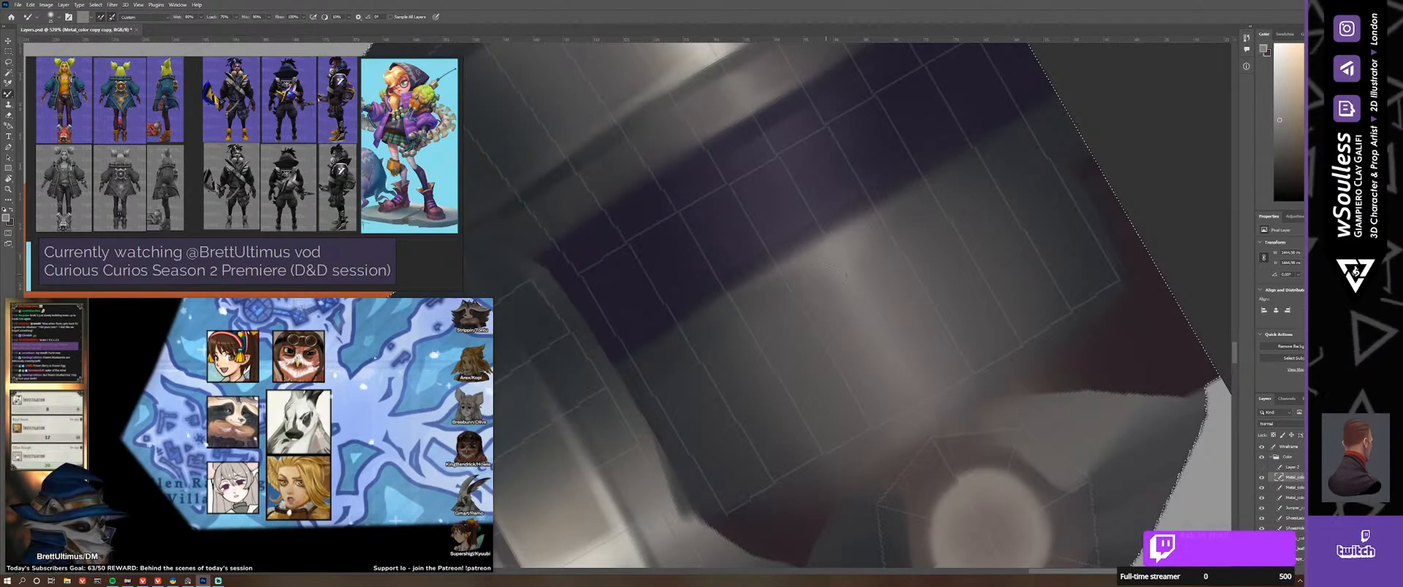
# Step: Refine the edge of the upper cylinder's purple band with sampled dark purple, and blend it with the Mixer Brush
pyautogui.press('z')
pyautogui.moveTo(825, 291); pyautogui.dragTo(875, 370)
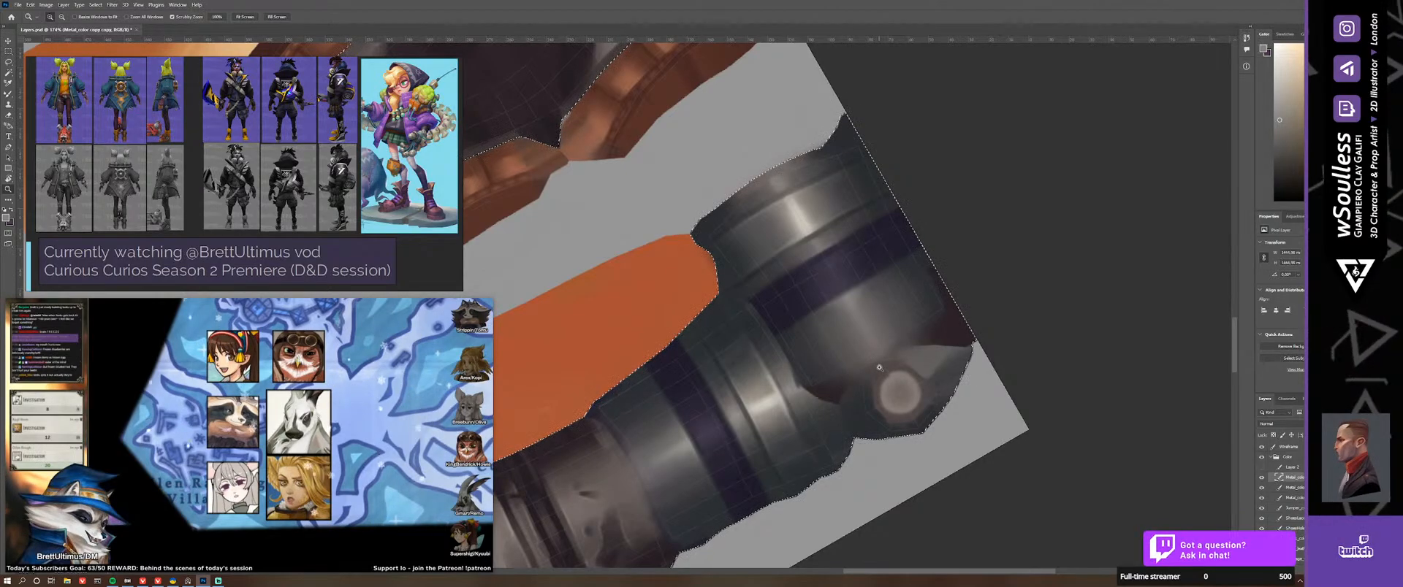
pyautogui.moveTo(875, 328); pyautogui.dragTo(887, 330)
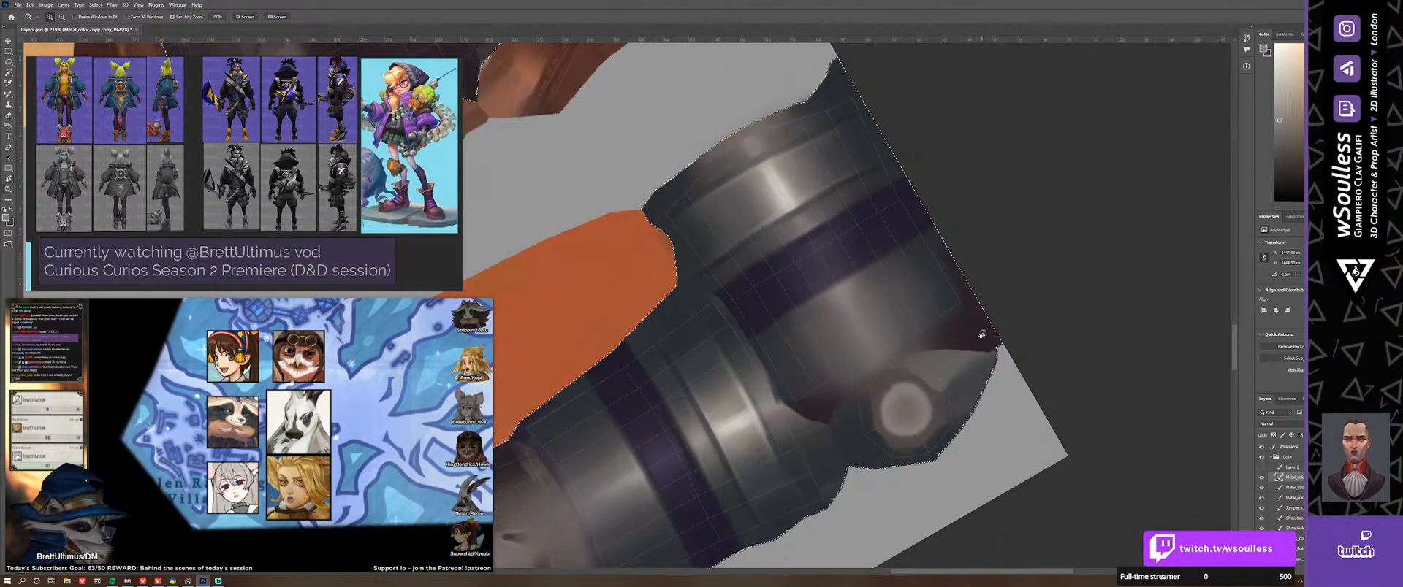
pyautogui.press('r')
pyautogui.moveTo(982, 333); pyautogui.dragTo(908, 303)
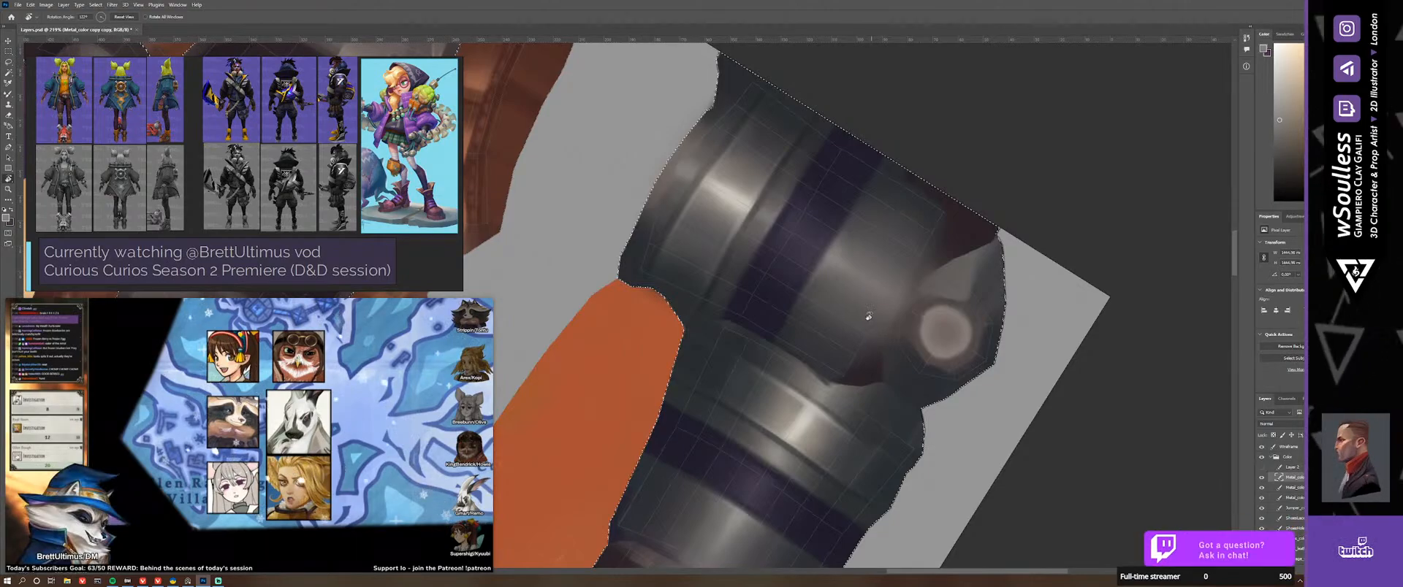
pyautogui.press('shift')
pyautogui.press('b')
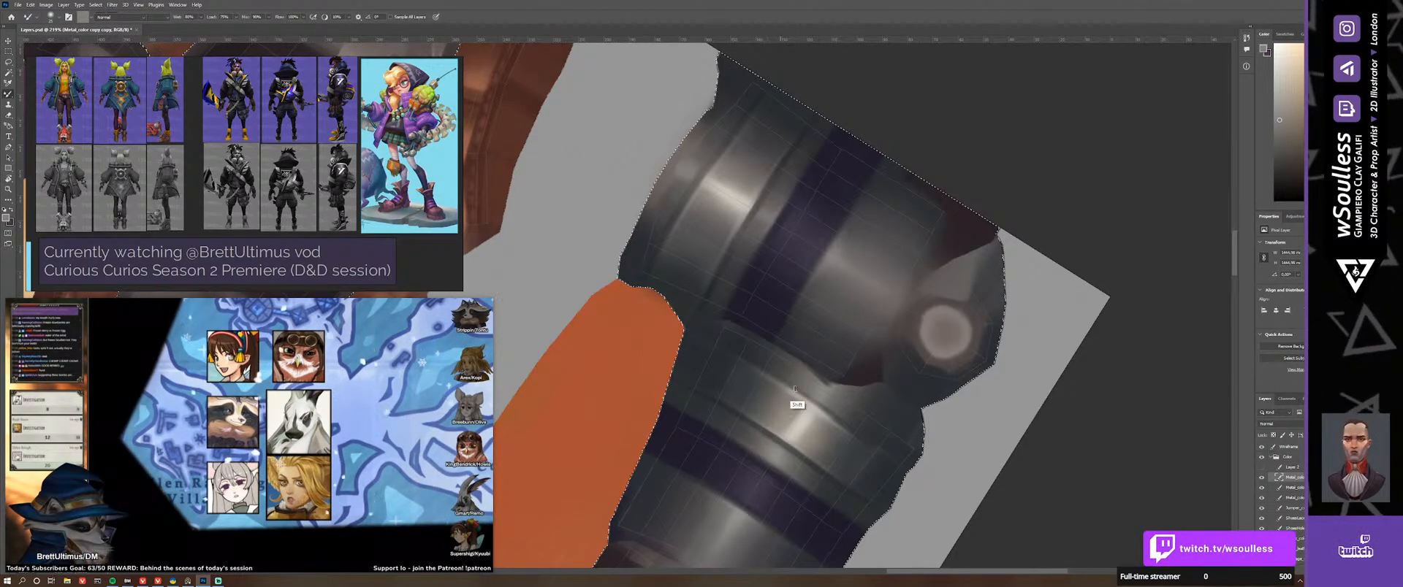
pyautogui.press('z')
pyautogui.click(848, 229)
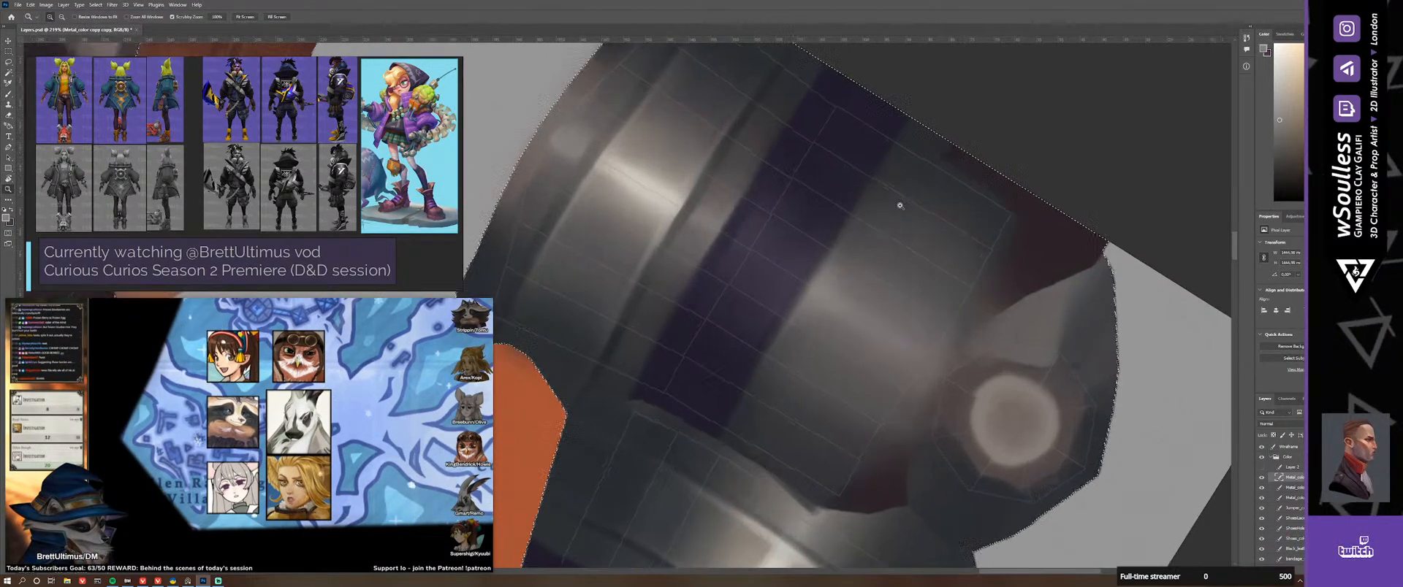
pyautogui.press('b')
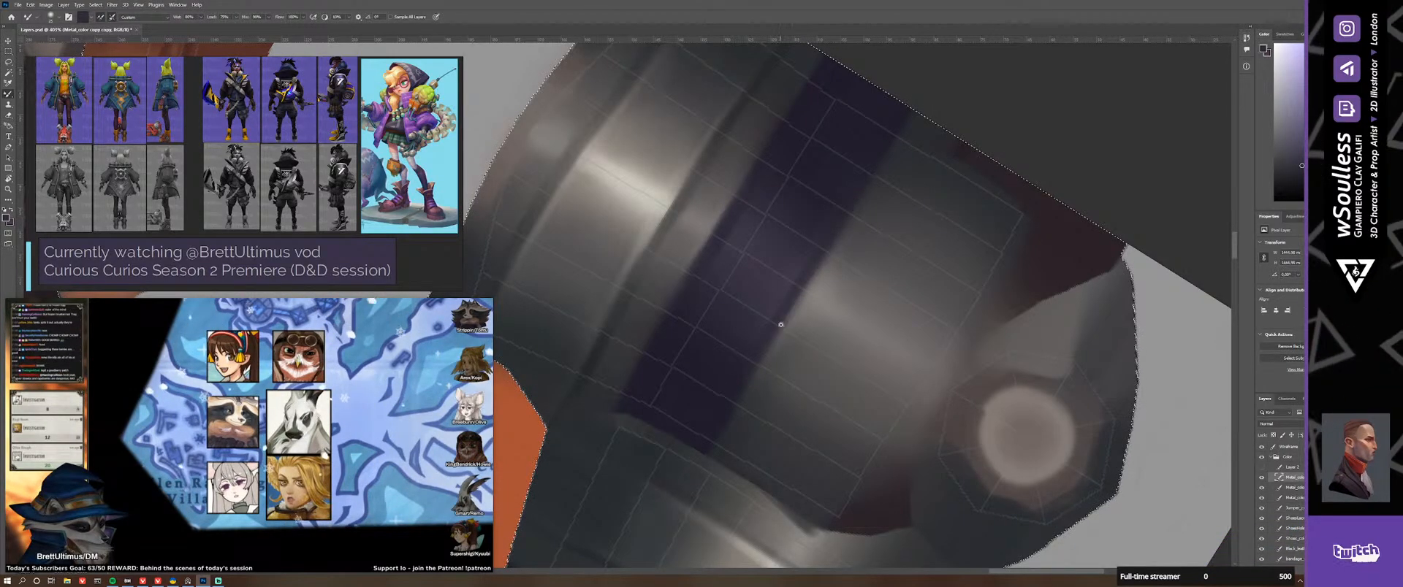
# Step: Deepen the dark groove between the upper cylinder's bright ring and purple band with a sampled dark tone, and soften it with the Mixer Brush
pyautogui.keyDown('ctrl'); pyautogui.moveTo(767, 322); pyautogui.dragTo(724, 349); pyautogui.keyUp('ctrl')
pyautogui.press('r')
pyautogui.moveTo(852, 335)
pyautogui.mouseDown()
pyautogui.moveTo(783, 214)
pyautogui.moveTo(634, 171)
pyautogui.moveTo(538, 262)
pyautogui.moveTo(717, 316)
pyautogui.mouseUp()
pyautogui.keyDown('ctrl'); pyautogui.moveTo(712, 368); pyautogui.dragTo(787, 232); pyautogui.keyUp('ctrl')
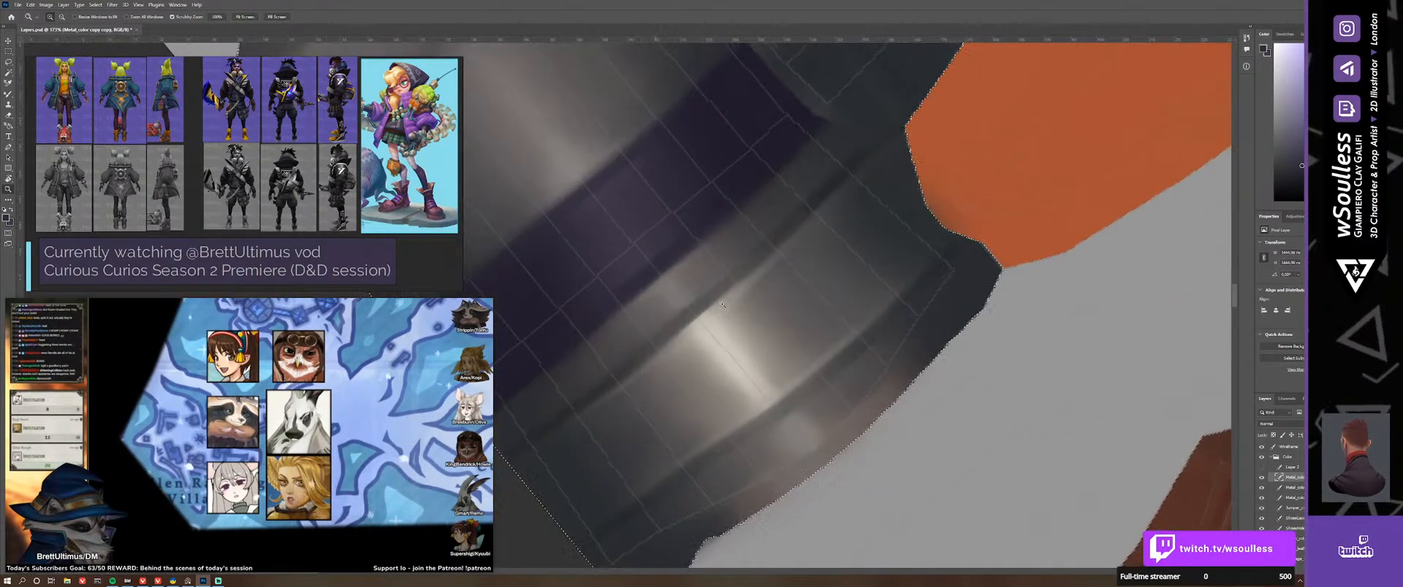
pyautogui.press('alt')
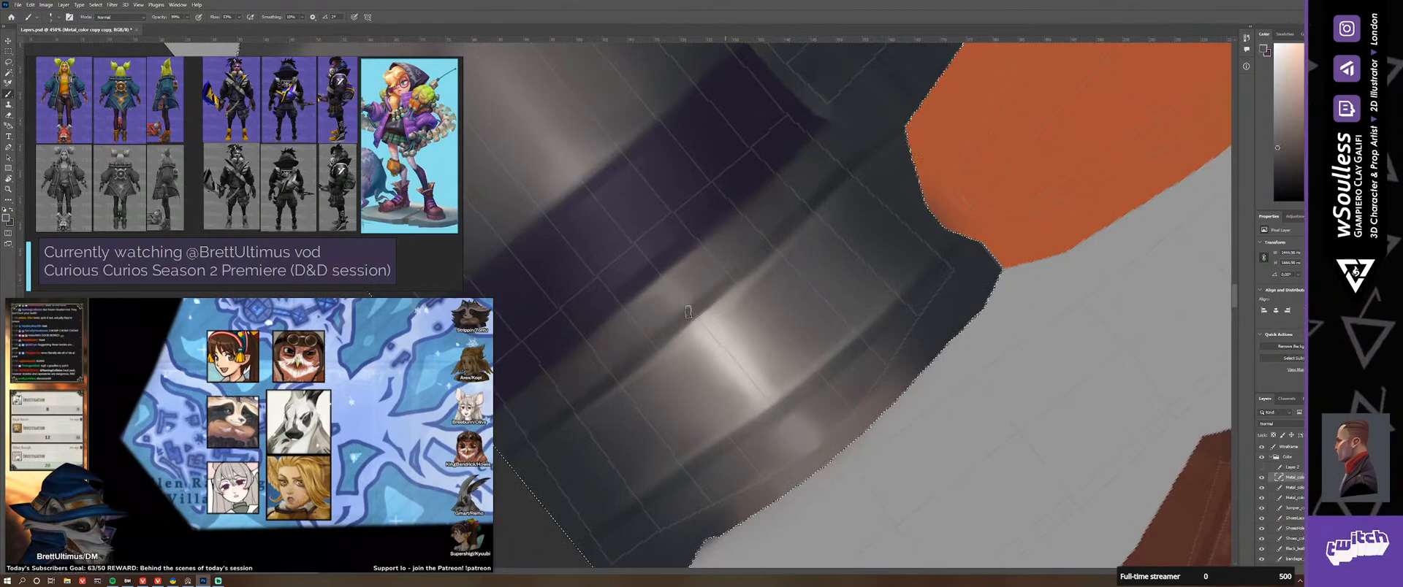
pyautogui.keyDown('alt'); pyautogui.click(802, 207); pyautogui.keyUp('alt')
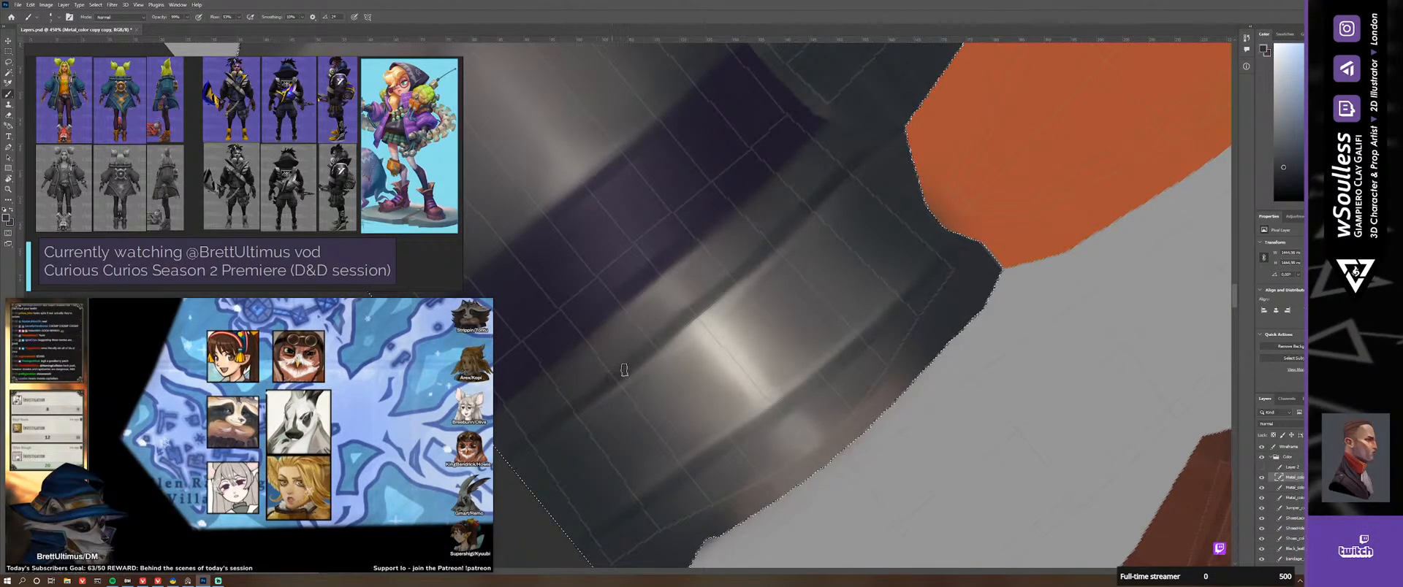
pyautogui.moveTo(793, 407); pyautogui.dragTo(782, 335)
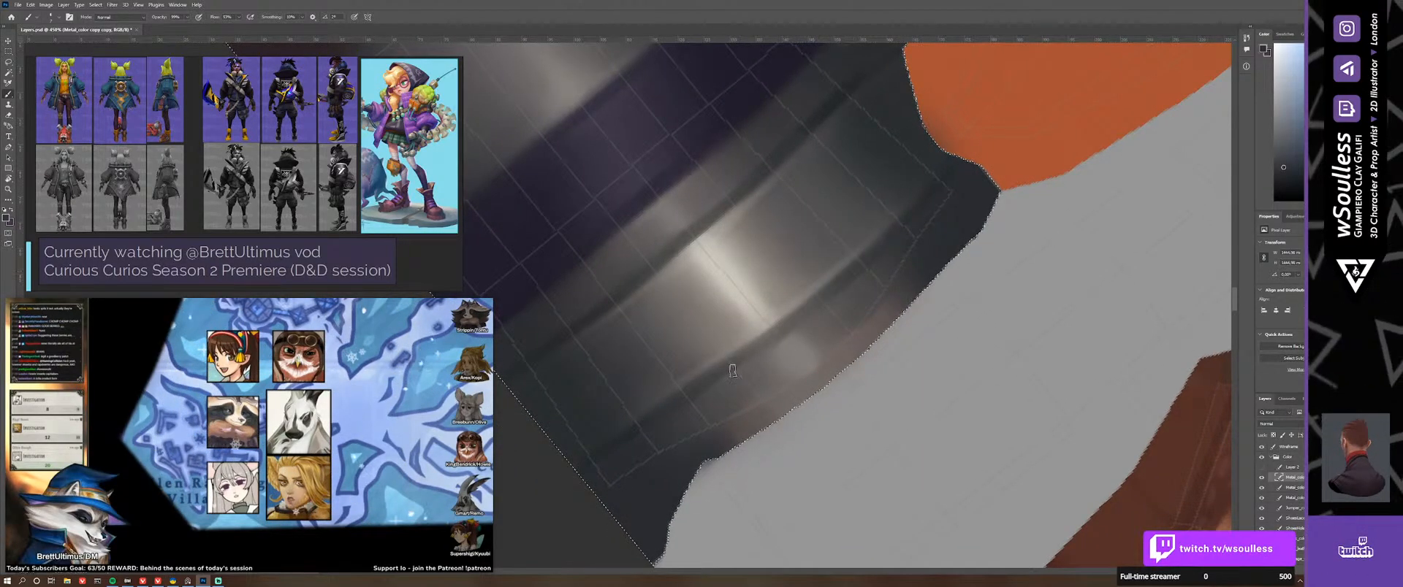
pyautogui.hotkey('shift', 'b')
# Step: Try a light stroke beside the upper cylinder's purple band using a tone sampled from the lower cylinder, and undo it
pyautogui.press('z')
pyautogui.moveTo(761, 369); pyautogui.dragTo(704, 397)
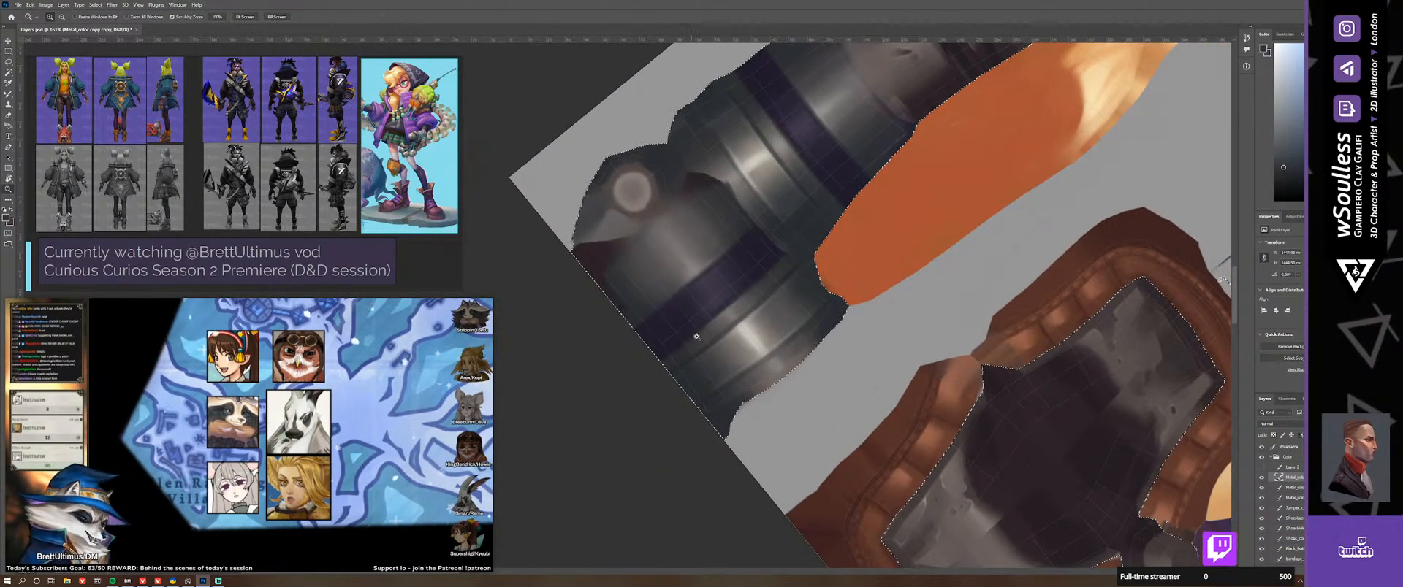
pyautogui.moveTo(731, 224); pyautogui.dragTo(783, 322)
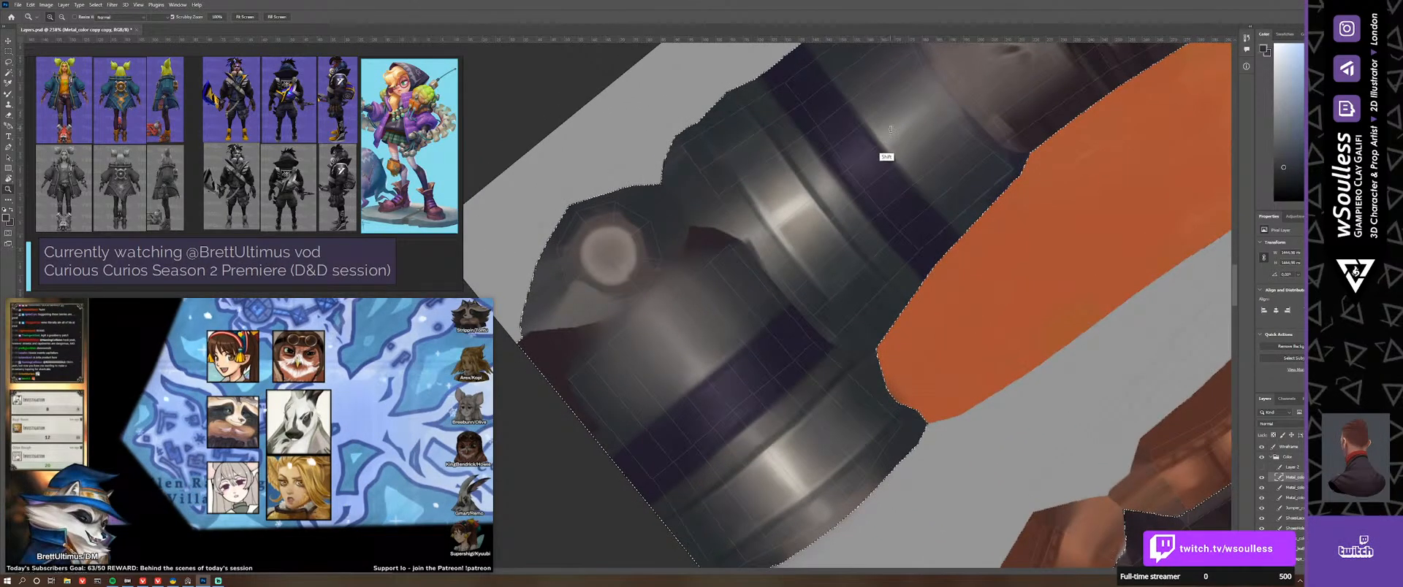
pyautogui.press('b')
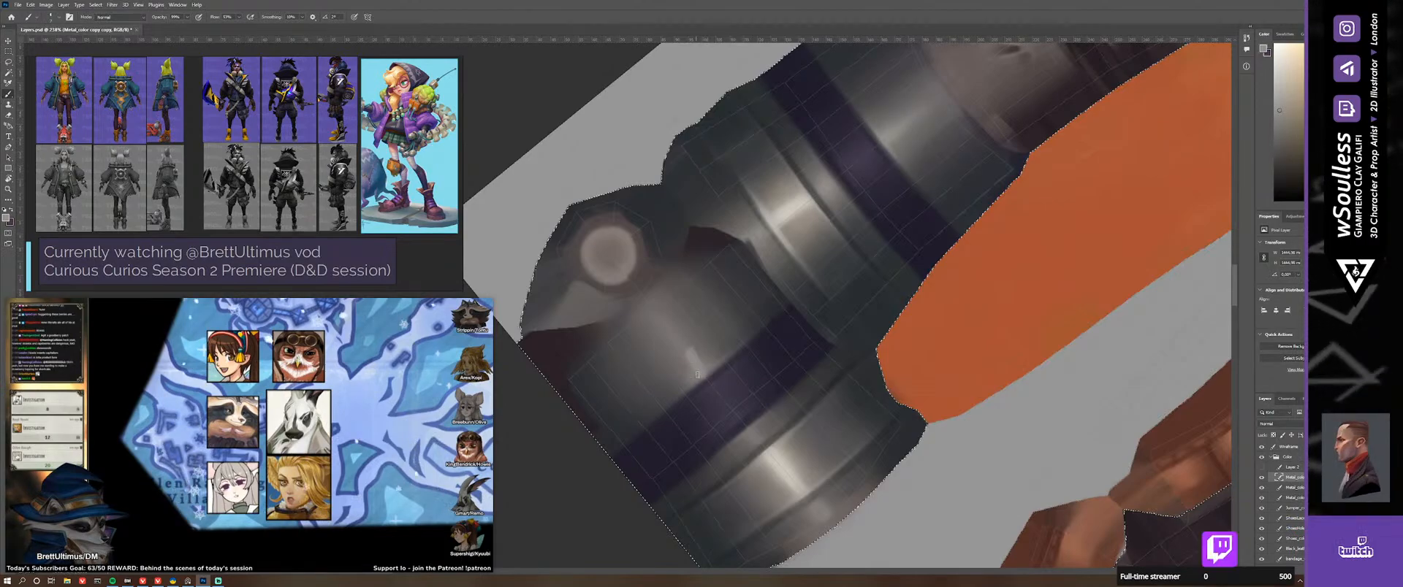
pyautogui.hotkey('ctrl', 'z')
# Step: Paint a light highlight across the upper cylinder's metal beside the purple band, and blend it with the Mixer Brush
pyautogui.press('z')
pyautogui.moveTo(723, 368); pyautogui.dragTo(763, 360)
pyautogui.press('r')
pyautogui.moveTo(874, 317); pyautogui.dragTo(604, 504)
pyautogui.moveTo(703, 316); pyautogui.dragTo(820, 239)
pyautogui.press('b')
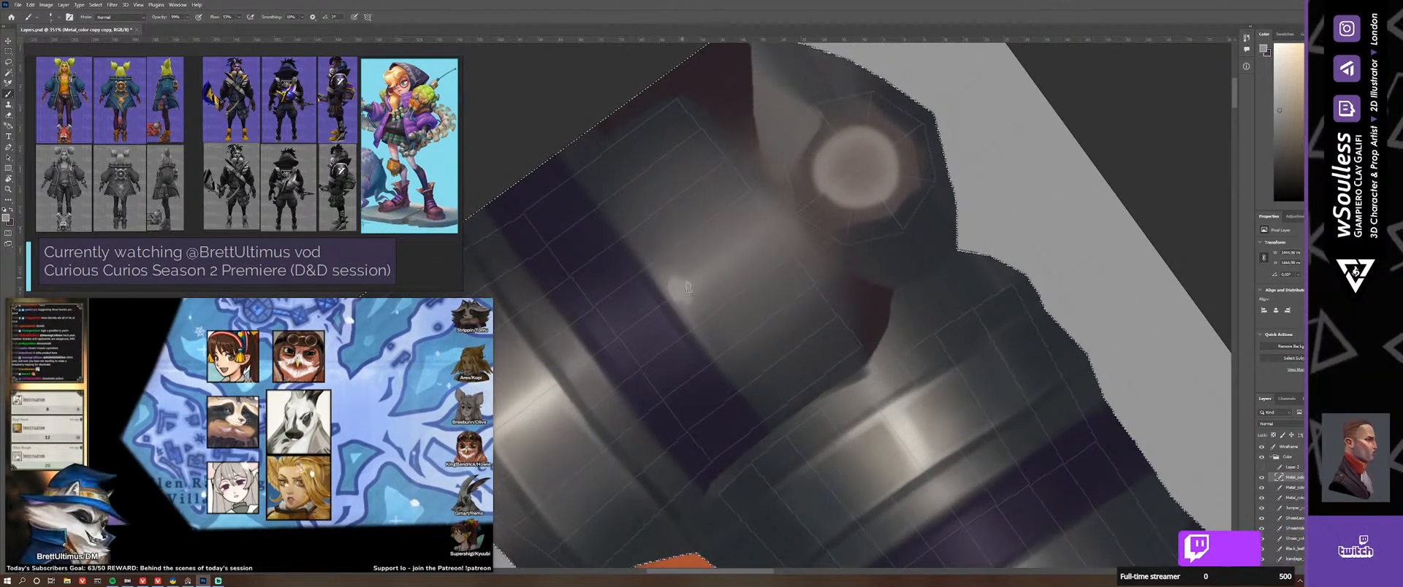
pyautogui.moveTo(687, 288); pyautogui.dragTo(727, 259)
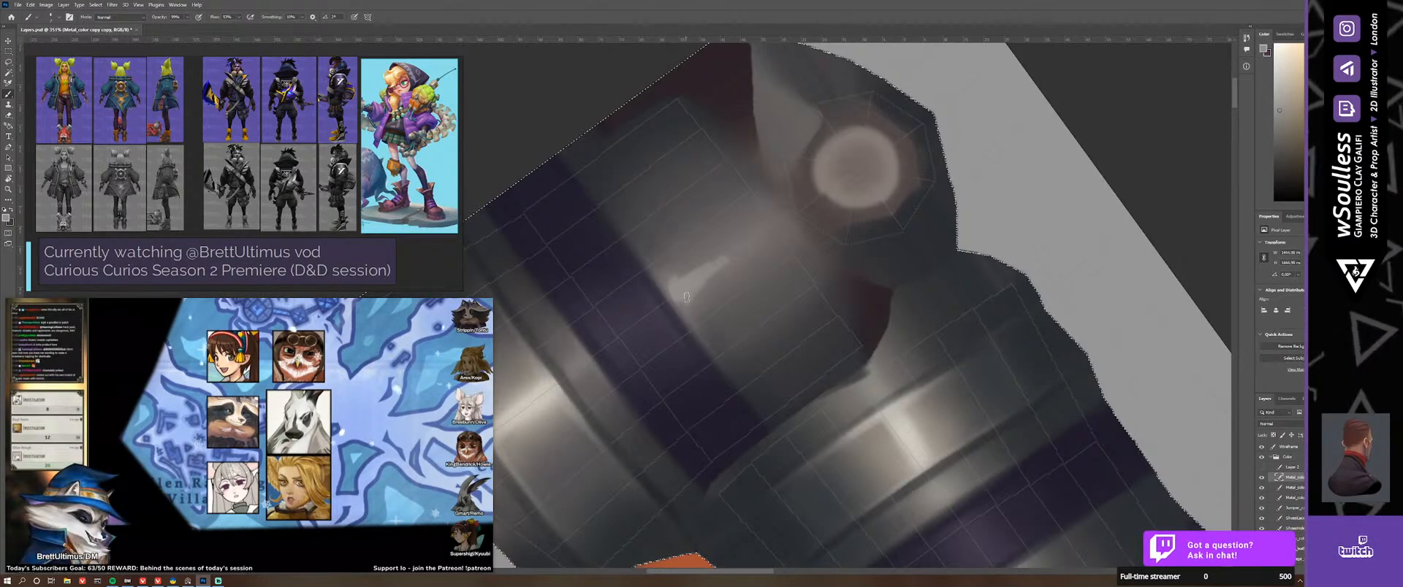
pyautogui.hotkey('shift', 'b')
pyautogui.hotkey('shift', 'b')
pyautogui.hotkey('shift', 'b')
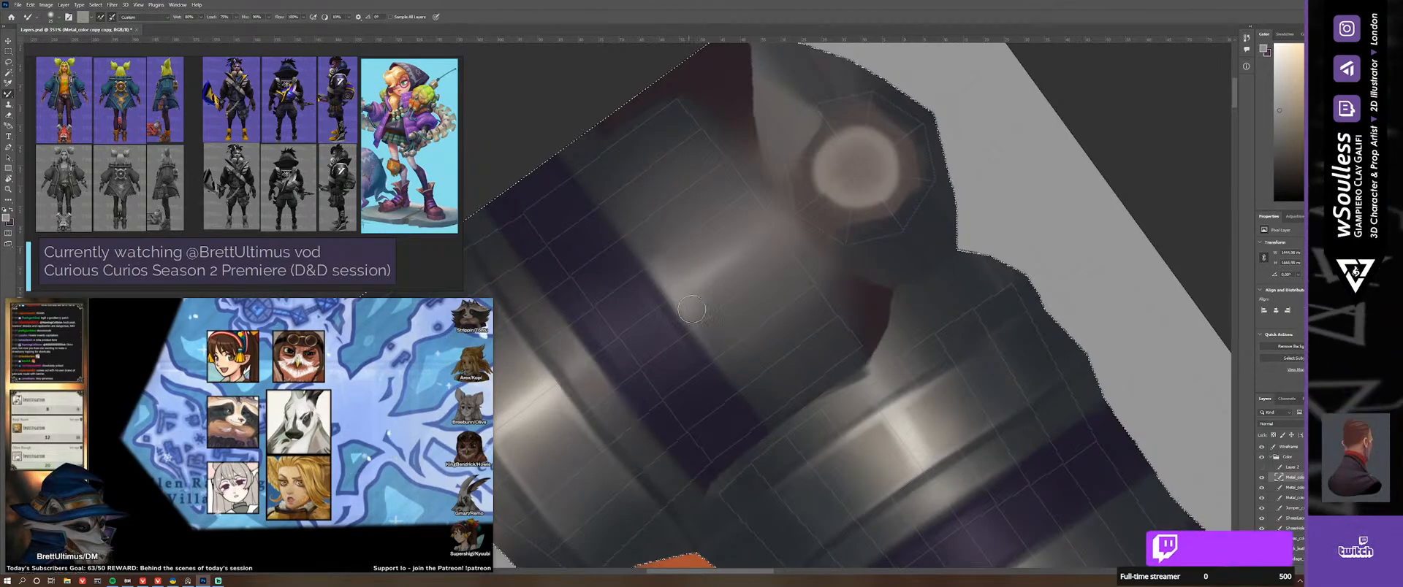
# Step: Paint a soft light accent on the upper cylinder's outer rim beyond the bright ring, and blend it with the Mixer Brush
pyautogui.moveTo(739, 326)
pyautogui.keyDown('ctrl'); pyautogui.mouseDown()
pyautogui.moveTo(731, 272)
pyautogui.moveTo(905, 423)
pyautogui.mouseUp(); pyautogui.keyUp('ctrl')
pyautogui.moveTo(697, 396); pyautogui.dragTo(796, 391)
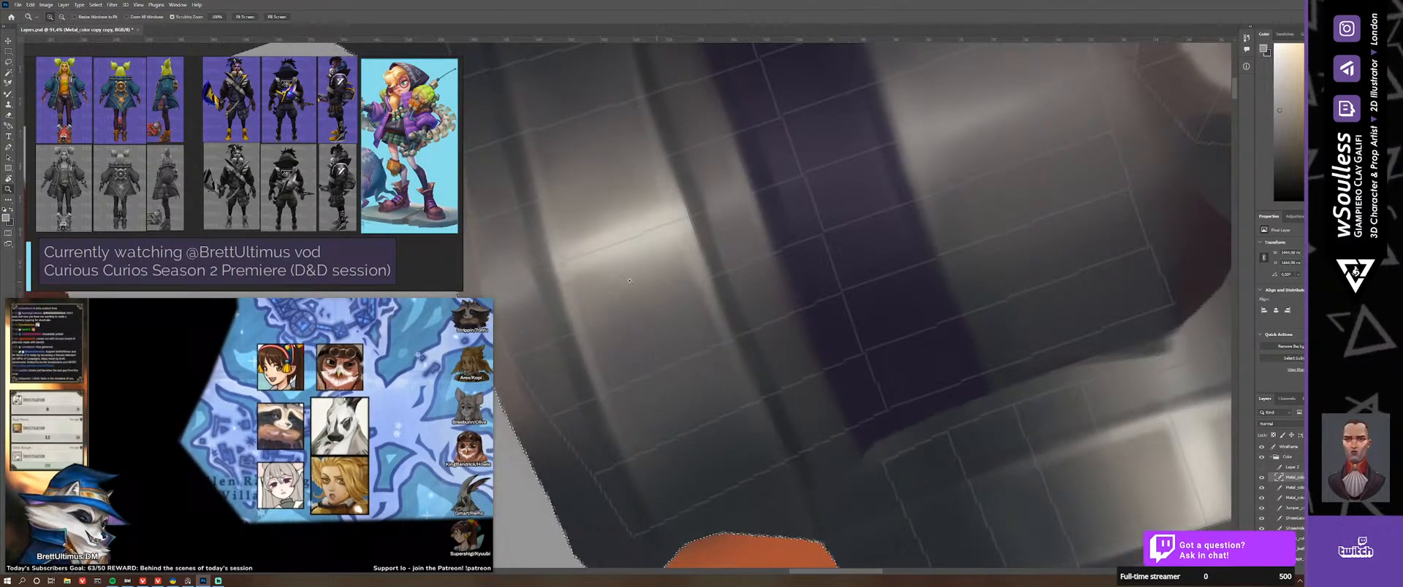
pyautogui.moveTo(655, 283); pyautogui.dragTo(750, 325)
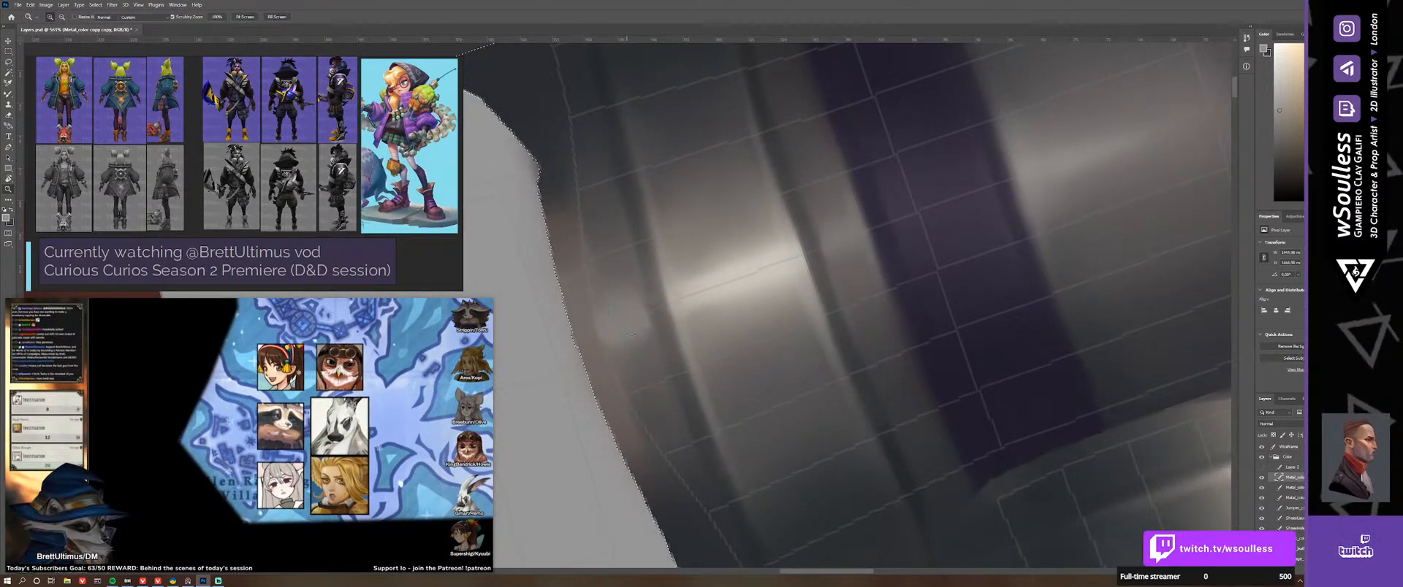
pyautogui.press('b')
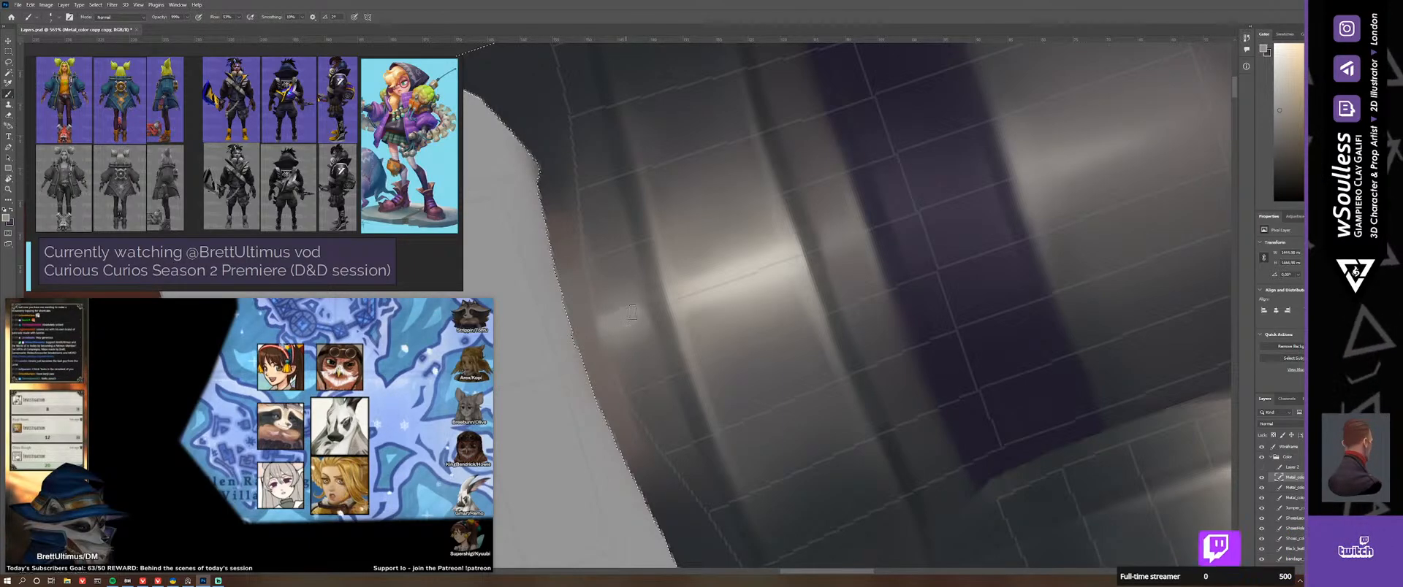
pyautogui.hotkey('shift', 'b')
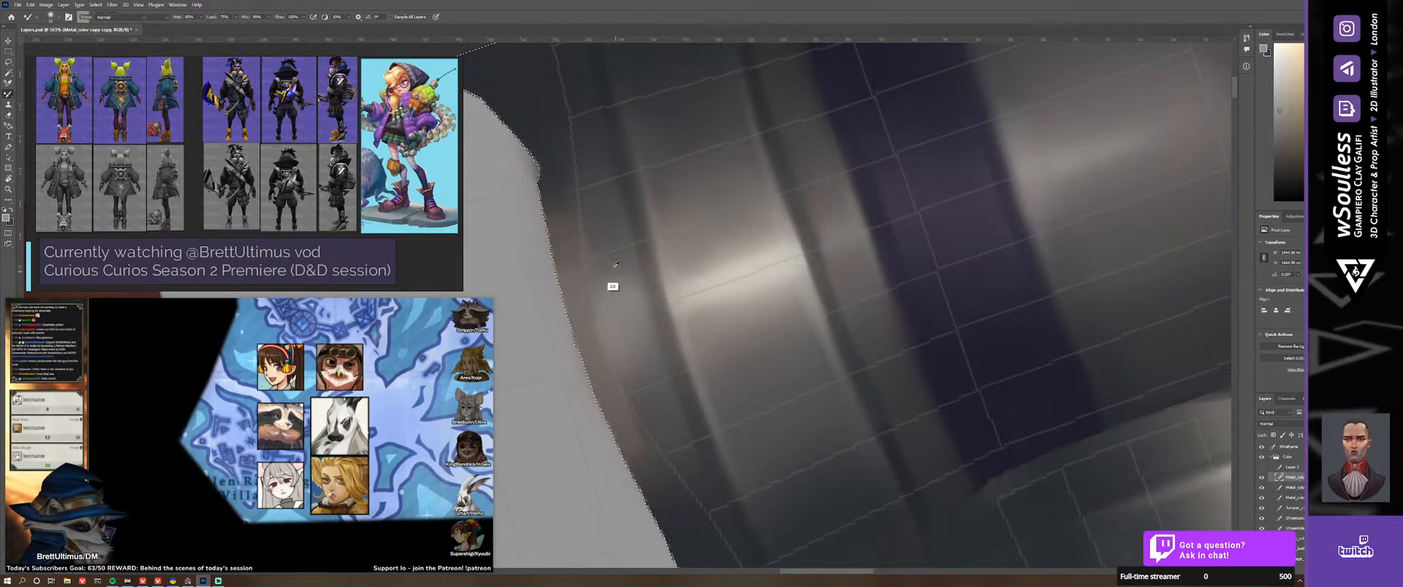
# Step: Even out the upper cylinder's outer rim with tones sampled from the nearby metal, and smooth them with the Mixer Brush
pyautogui.press('r')
pyautogui.moveTo(724, 270); pyautogui.dragTo(674, 304)
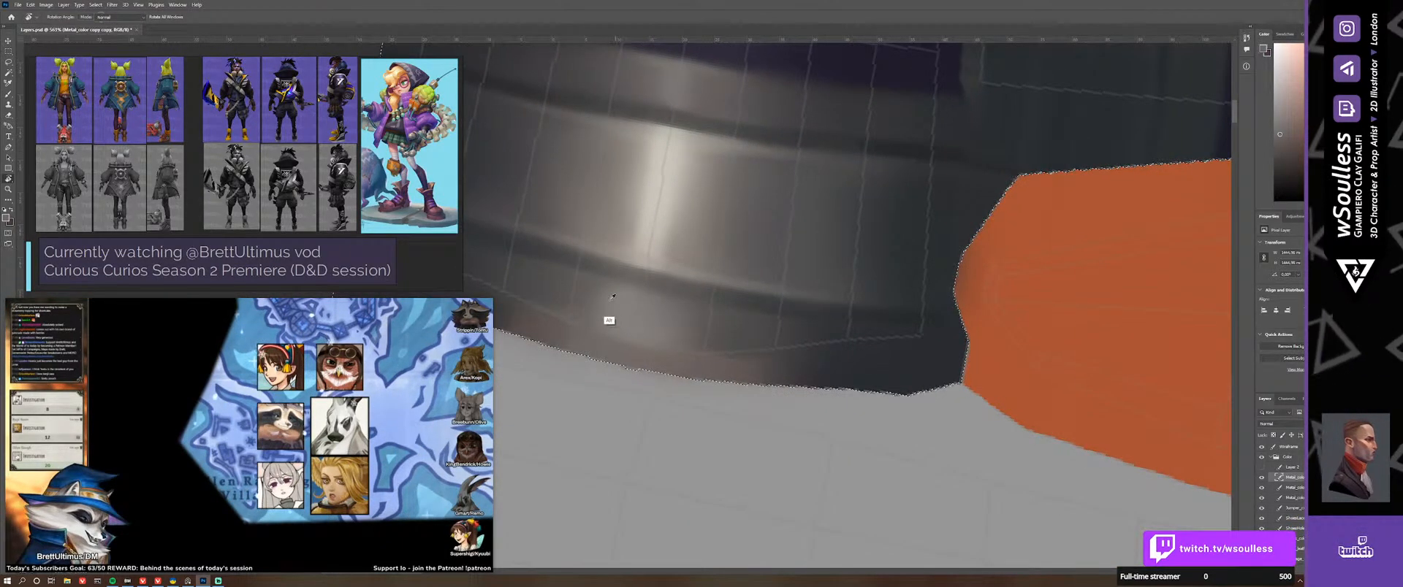
pyautogui.press('b')
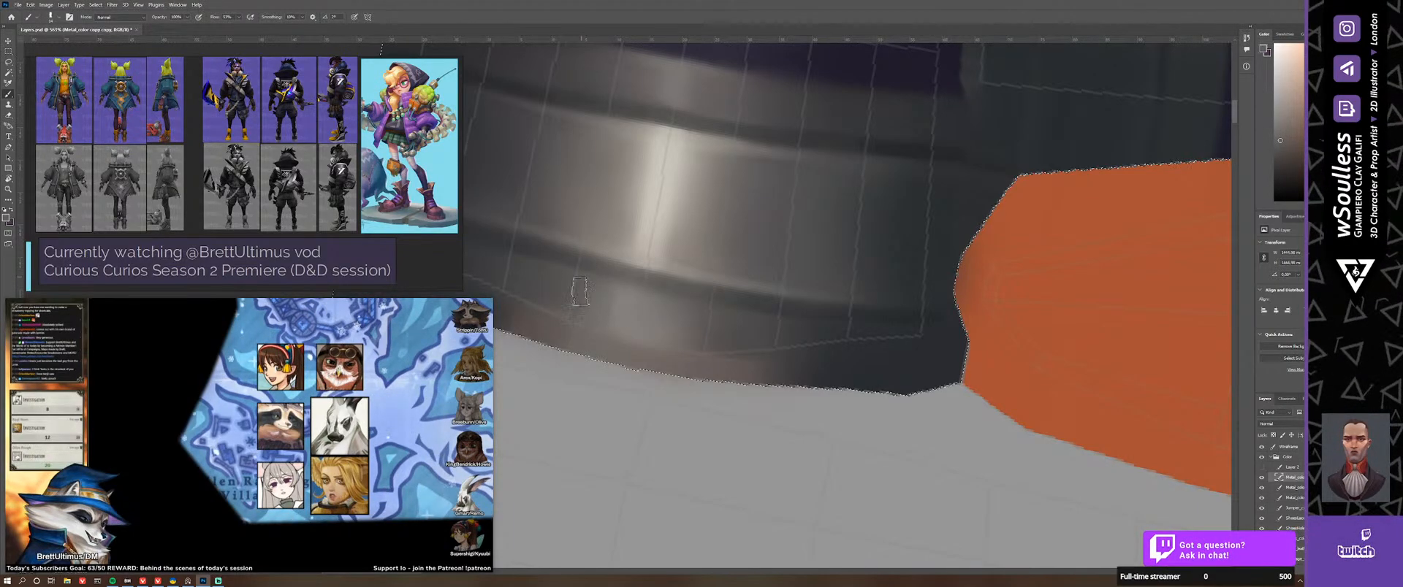
pyautogui.keyDown('alt'); pyautogui.click(691, 319); pyautogui.keyUp('alt')
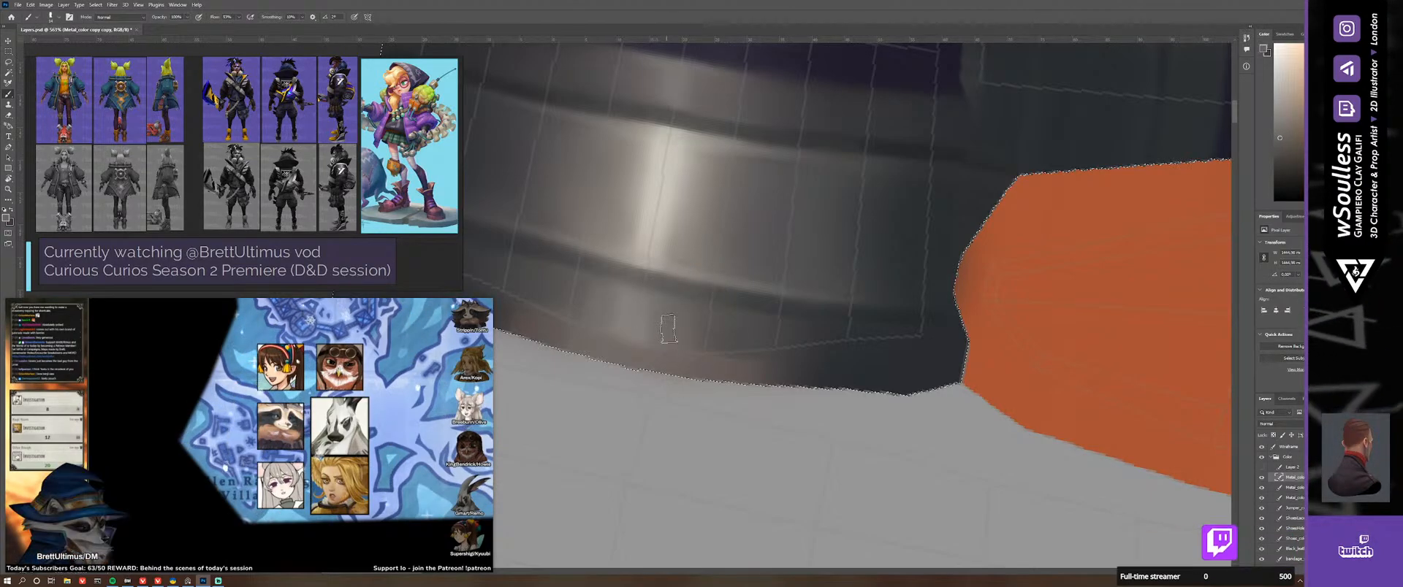
pyautogui.keyDown('alt'); pyautogui.click(710, 327); pyautogui.keyUp('alt')
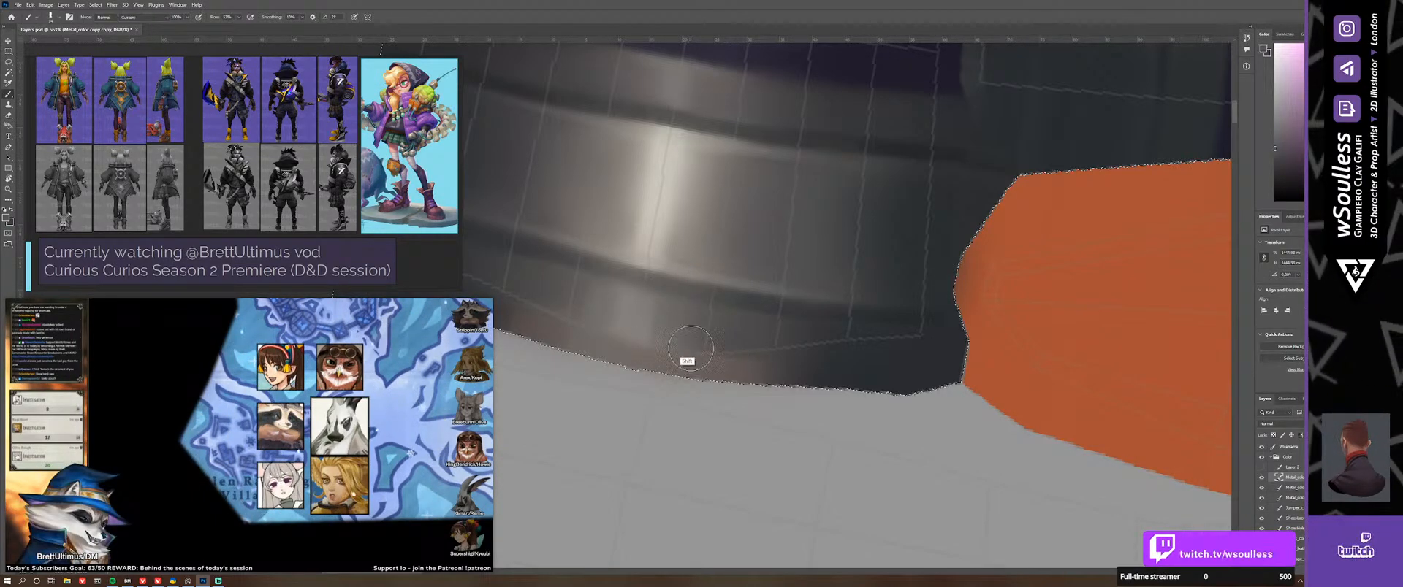
pyautogui.hotkey('shift', 'b')
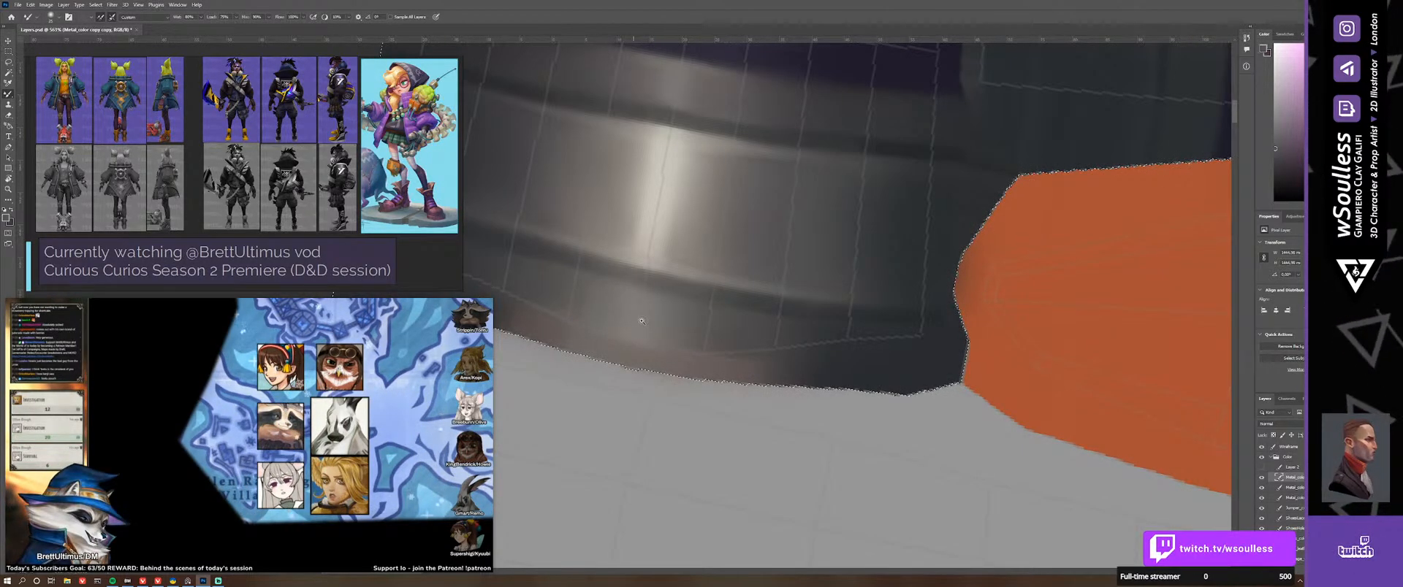
# Step: Save the texture sheet and switch to 3DCoat to view the character's hand model
pyautogui.keyDown('alt'); pyautogui.scroll(-3, 642, 322); pyautogui.keyUp('alt')
pyautogui.press('r')
pyautogui.moveTo(642, 322); pyautogui.dragTo(803, 312)
pyautogui.press('z')
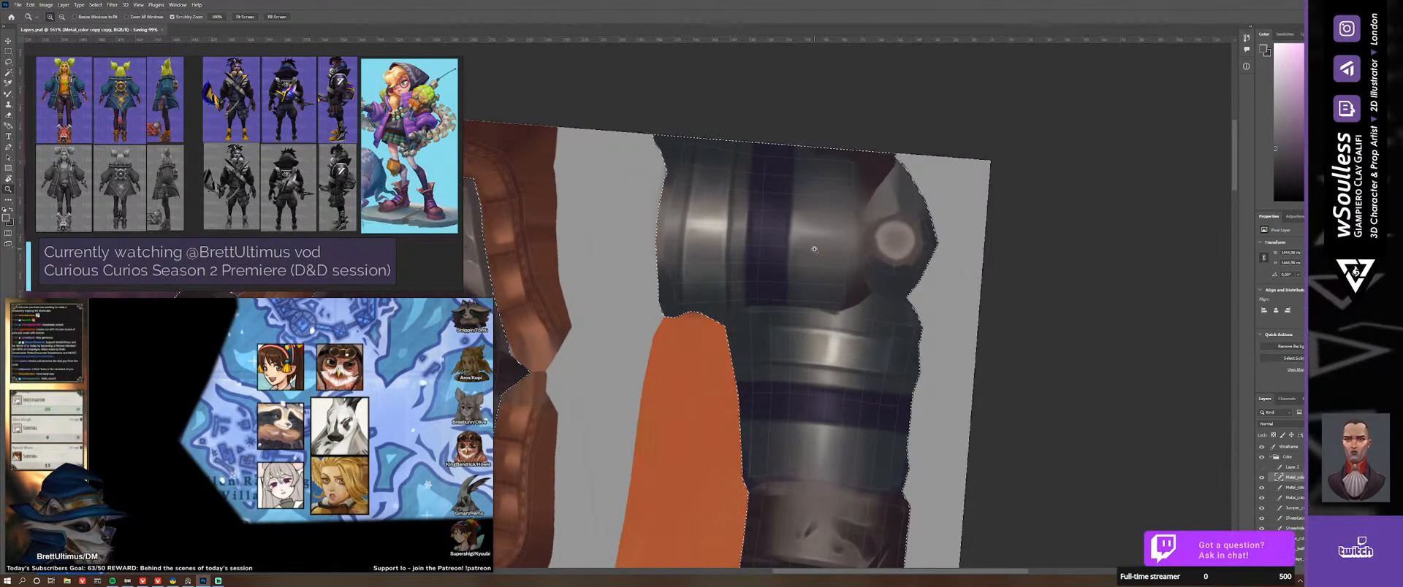
pyautogui.moveTo(463, 570)
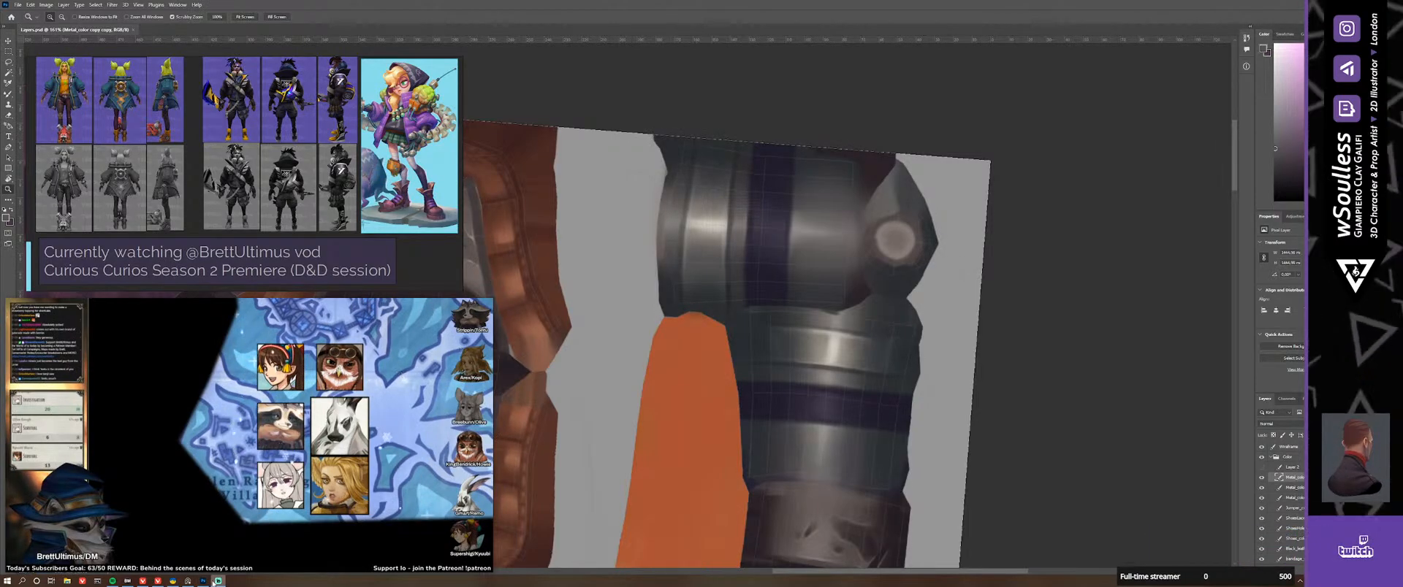
pyautogui.click(172, 581)
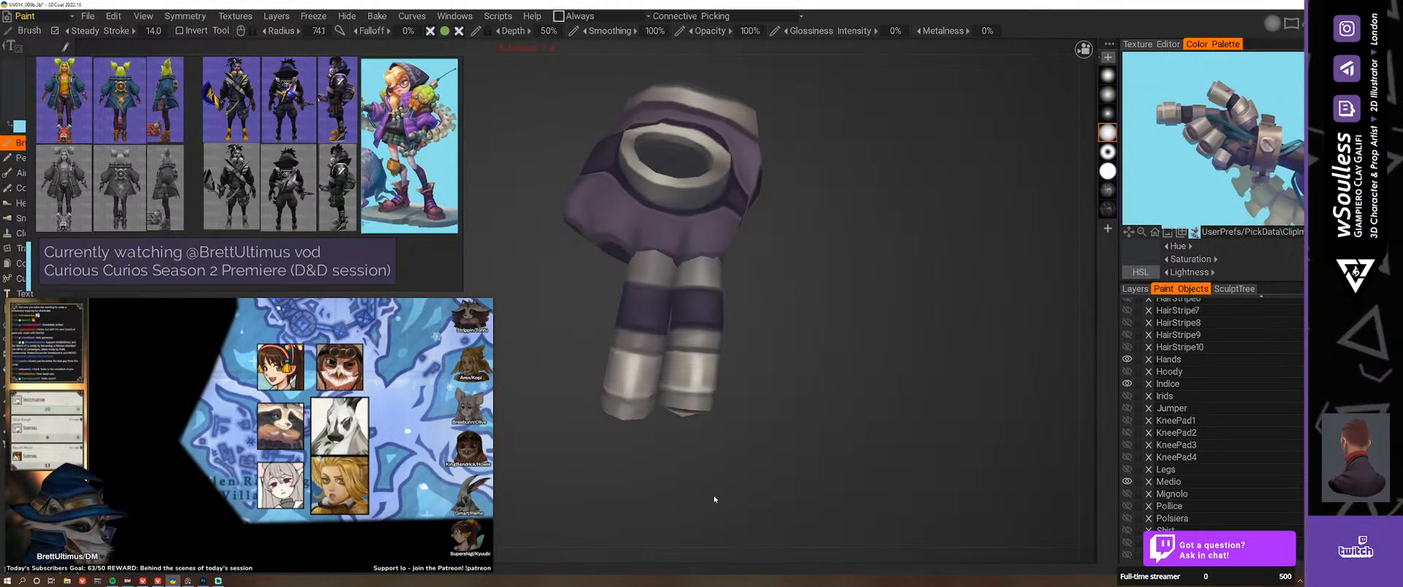
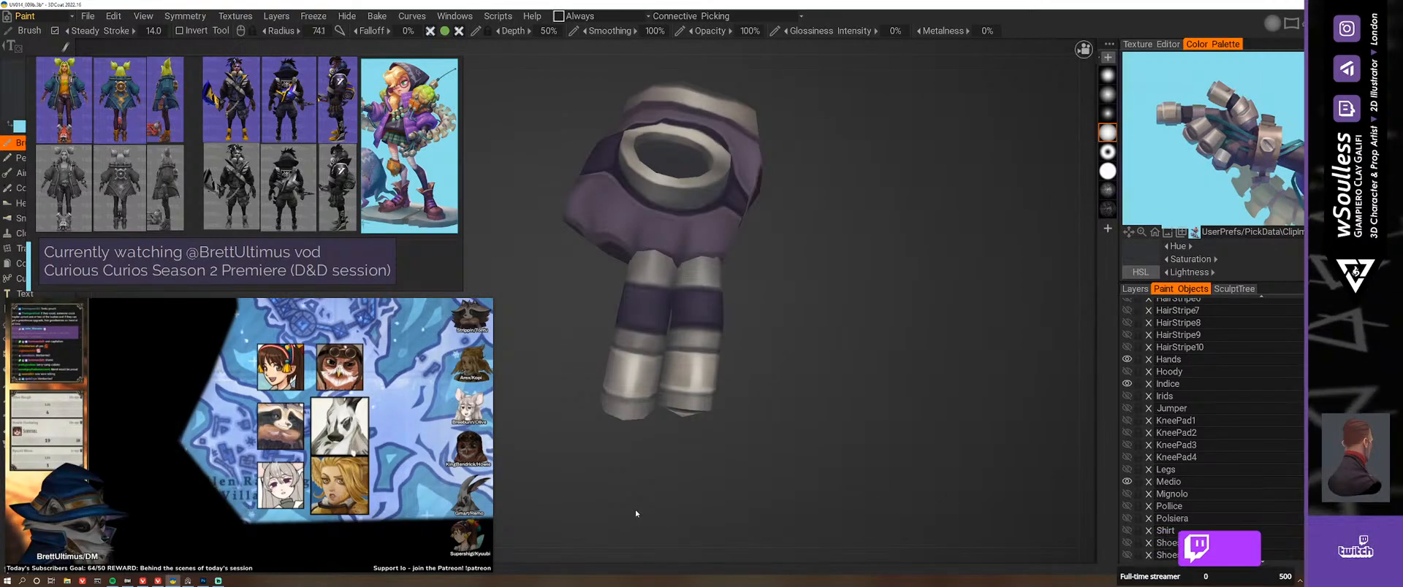
# Step: Compare the metal fingers with Layer 2 shown and hidden, leave it hidden, and select Layer 2
pyautogui.moveTo(634, 510)
pyautogui.mouseDown()
pyautogui.moveTo(692, 487)
pyautogui.moveTo(655, 495)
pyautogui.moveTo(681, 500)
pyautogui.moveTo(723, 393)
pyautogui.moveTo(701, 351)
pyautogui.moveTo(643, 354)
pyautogui.moveTo(645, 492)
pyautogui.mouseUp()
pyautogui.moveTo(809, 271); pyautogui.dragTo(846, 439)
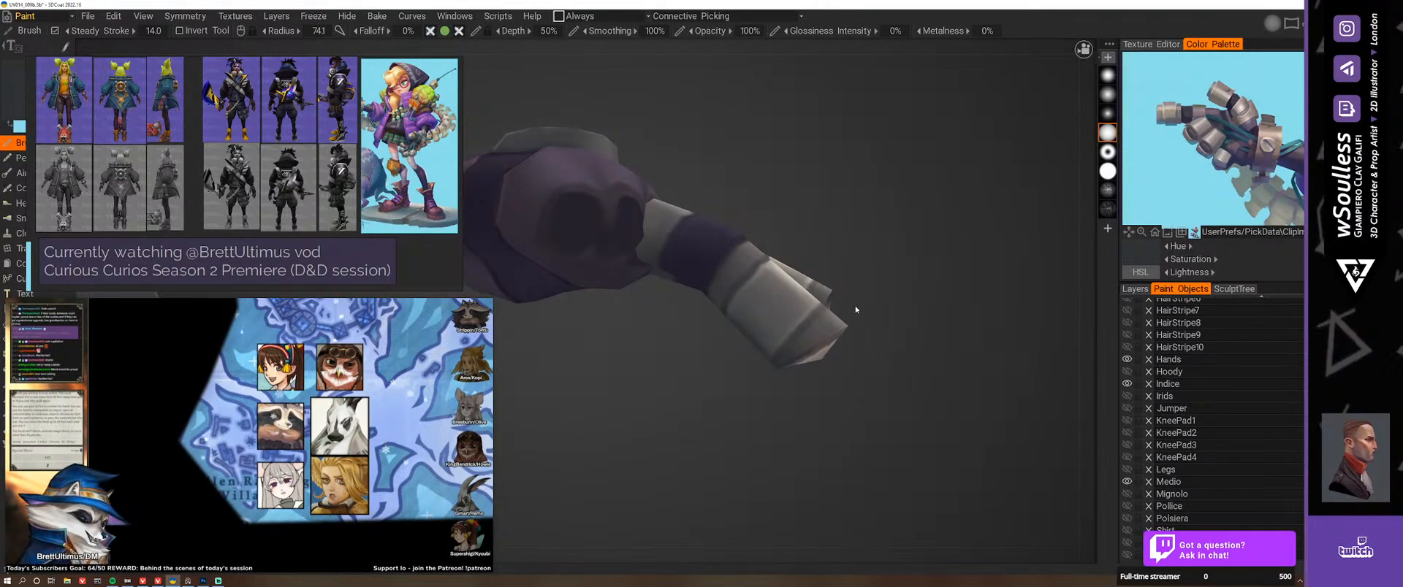
pyautogui.click(1135, 289)
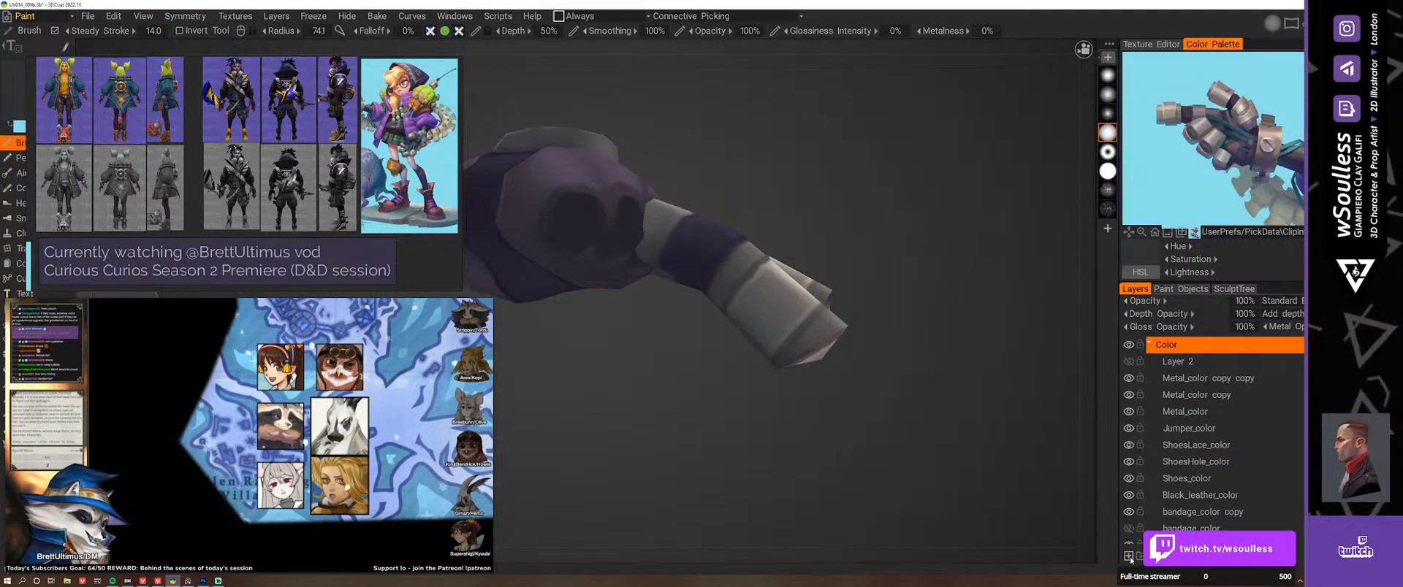
pyautogui.click(1128, 361)
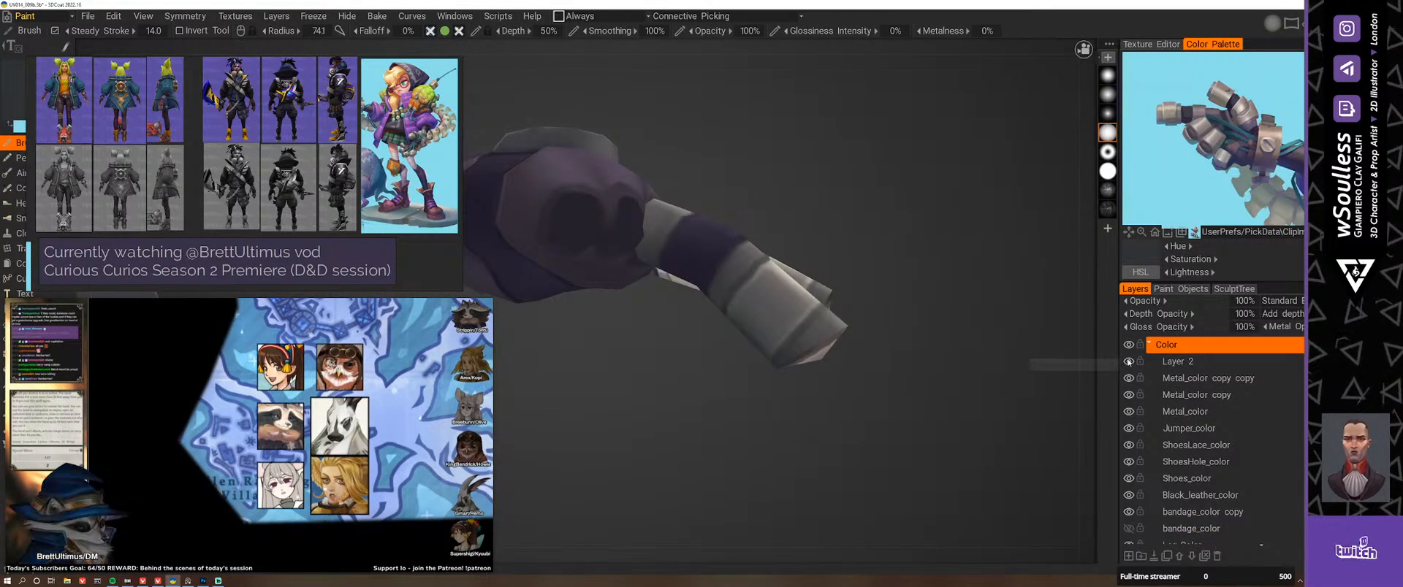
pyautogui.click(1129, 362)
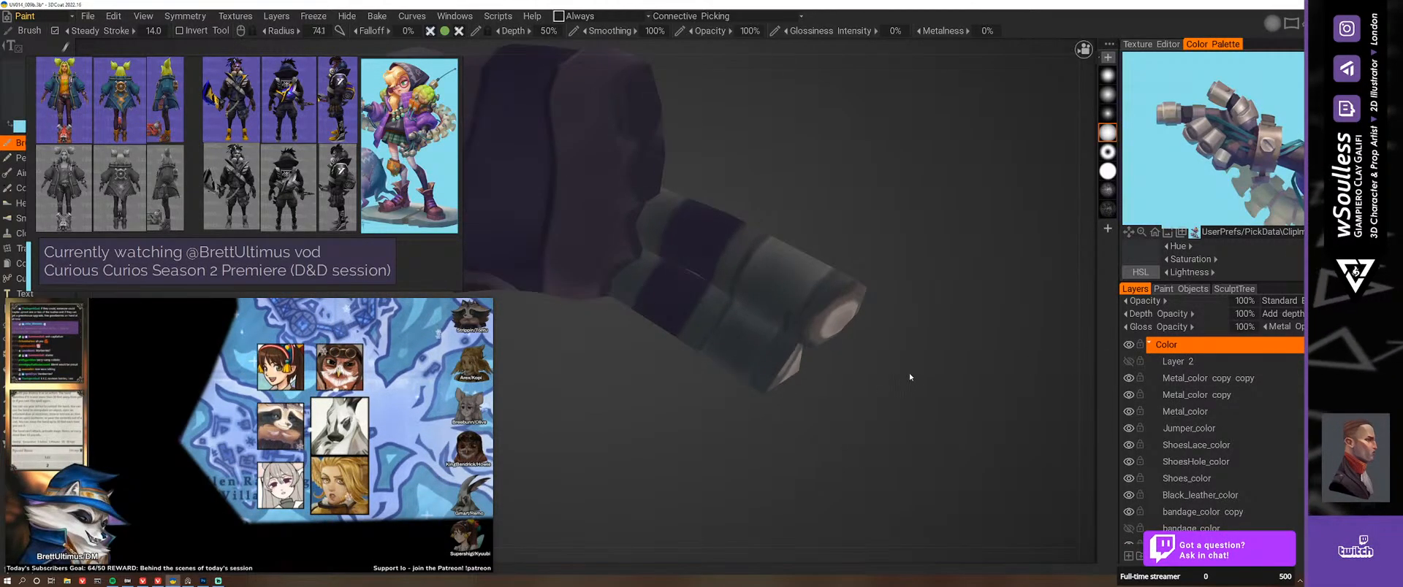
pyautogui.click(1129, 361)
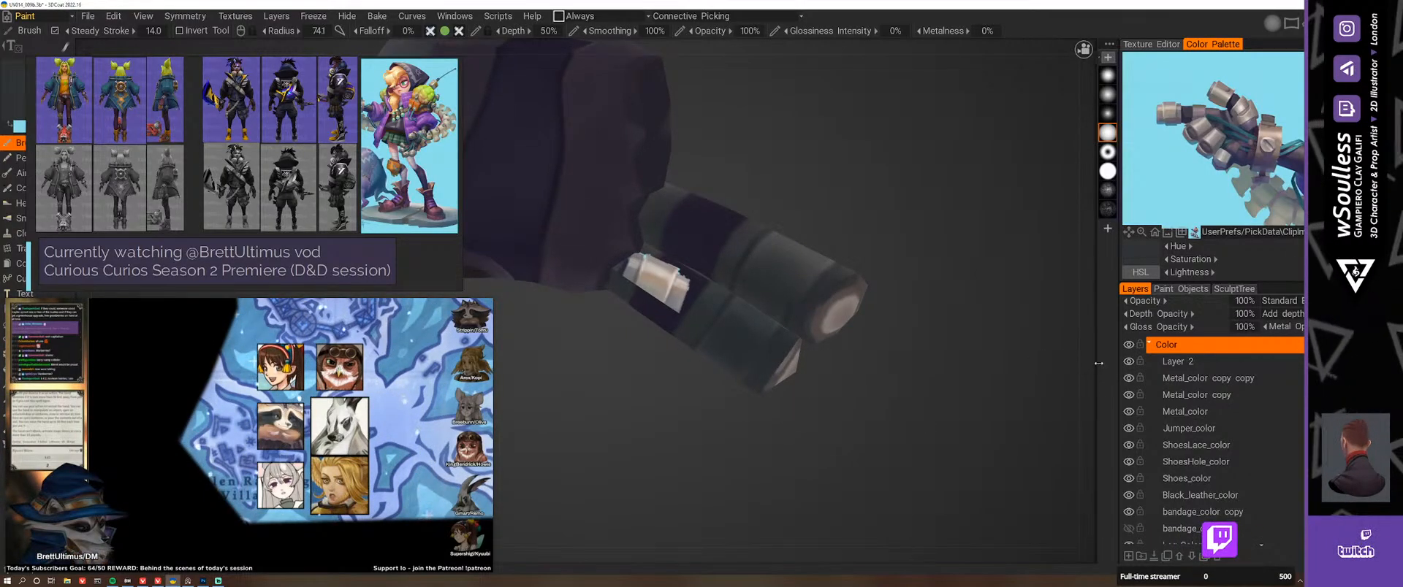
pyautogui.click(1129, 361)
pyautogui.click(1178, 362)
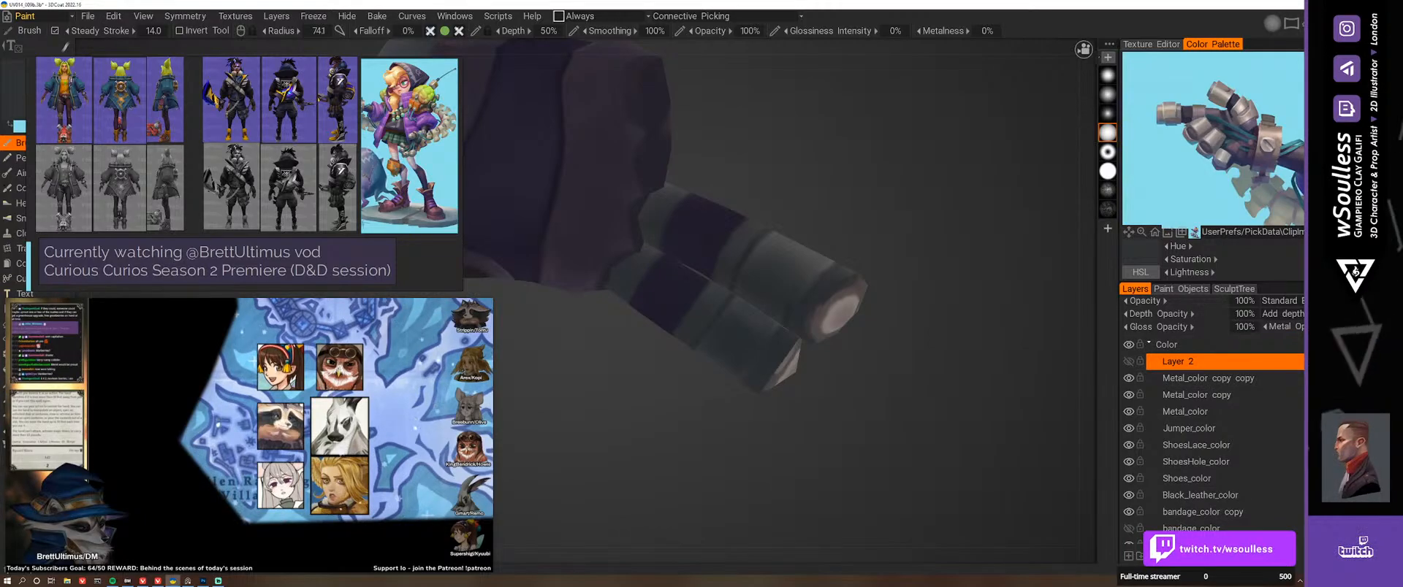
# Step: Replace Layer 2 with a new empty layer and sample a pale cream colour from the reference image
pyautogui.press('Delete')
pyautogui.click(1128, 556)
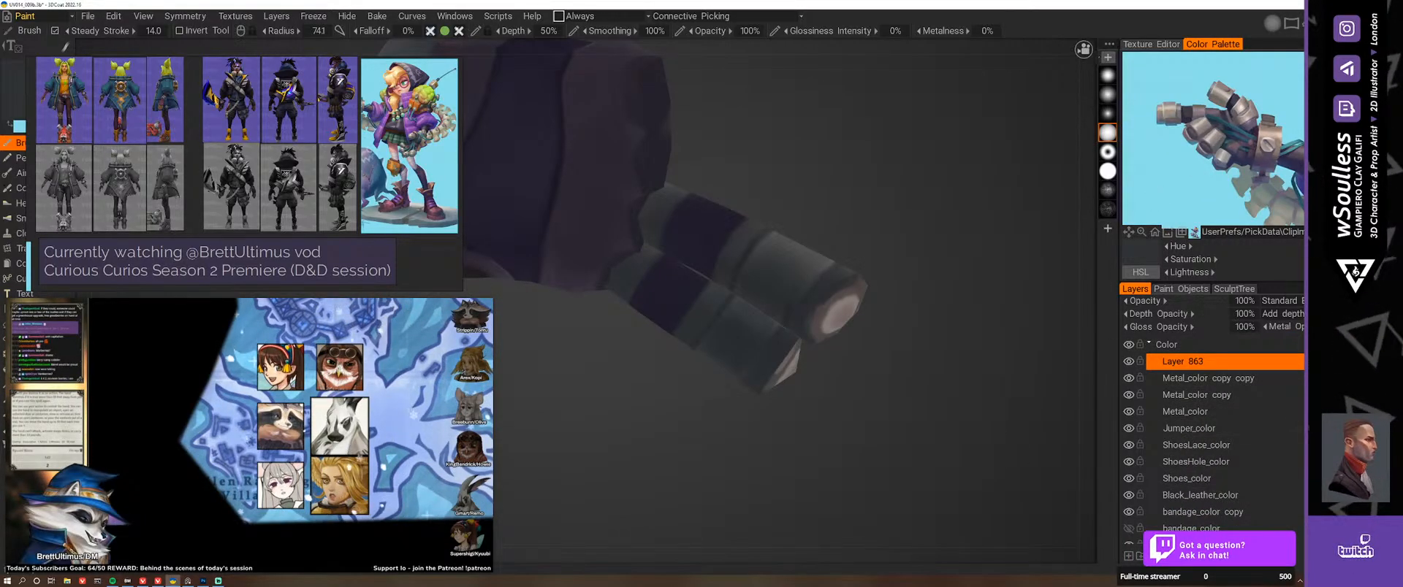
pyautogui.press('v')
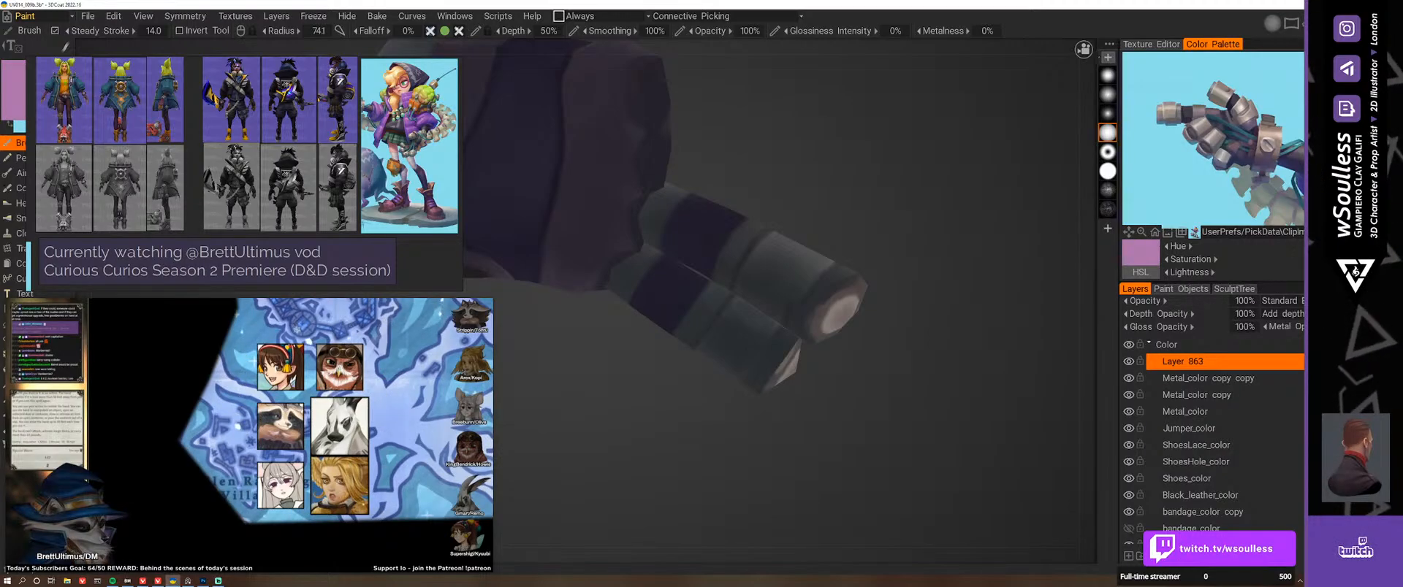
pyautogui.press('v')
pyautogui.press('v')
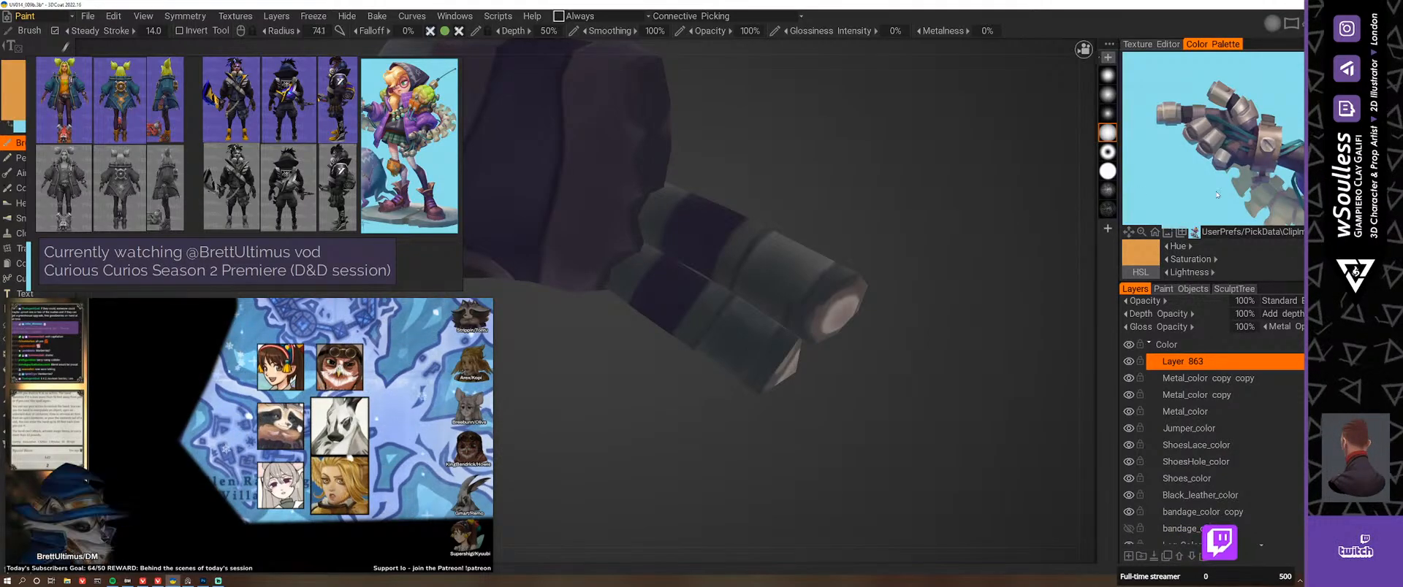
pyautogui.press('v')
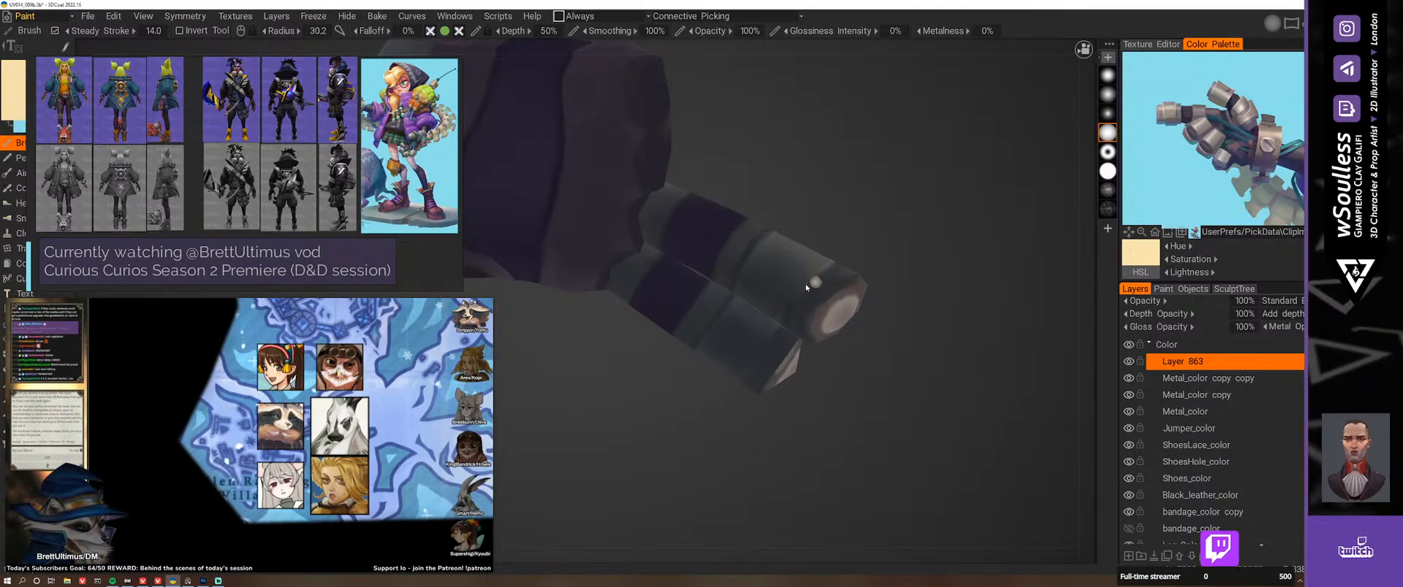
# Step: Paint a thin pale cream edge highlight along the groove near the metal fingertip with the solid round brush
pyautogui.click(1108, 171)
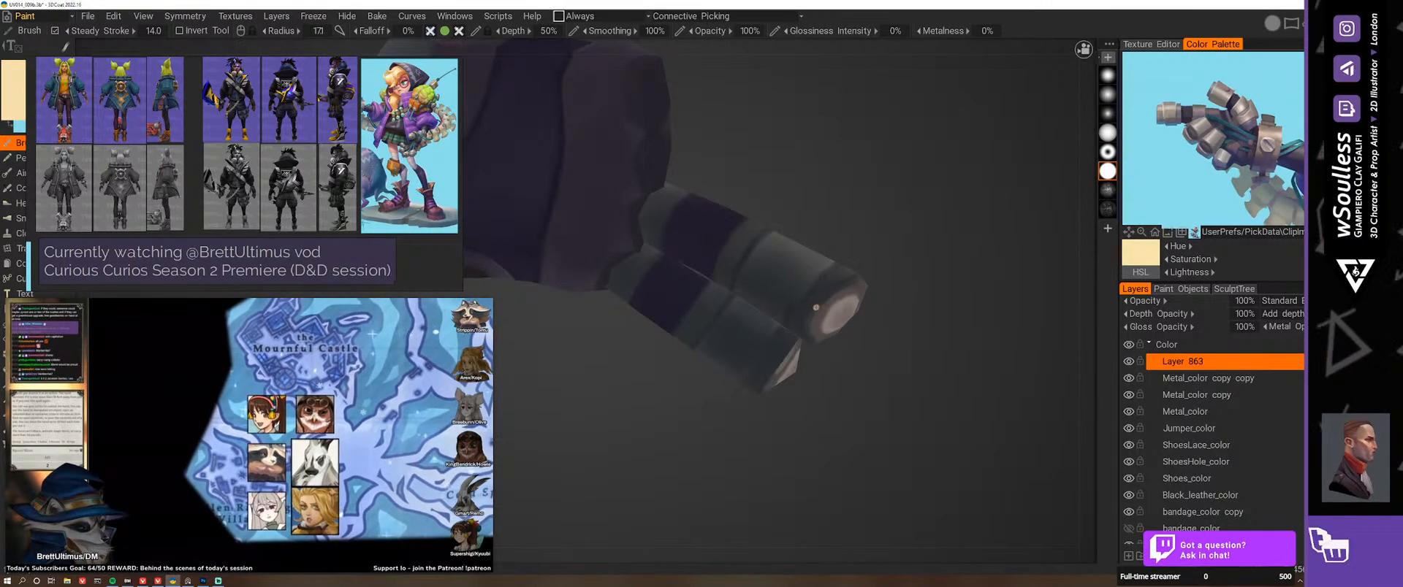
pyautogui.moveTo(833, 266); pyautogui.dragTo(784, 326)
pyautogui.moveTo(833, 290); pyautogui.dragTo(940, 288, button='right')
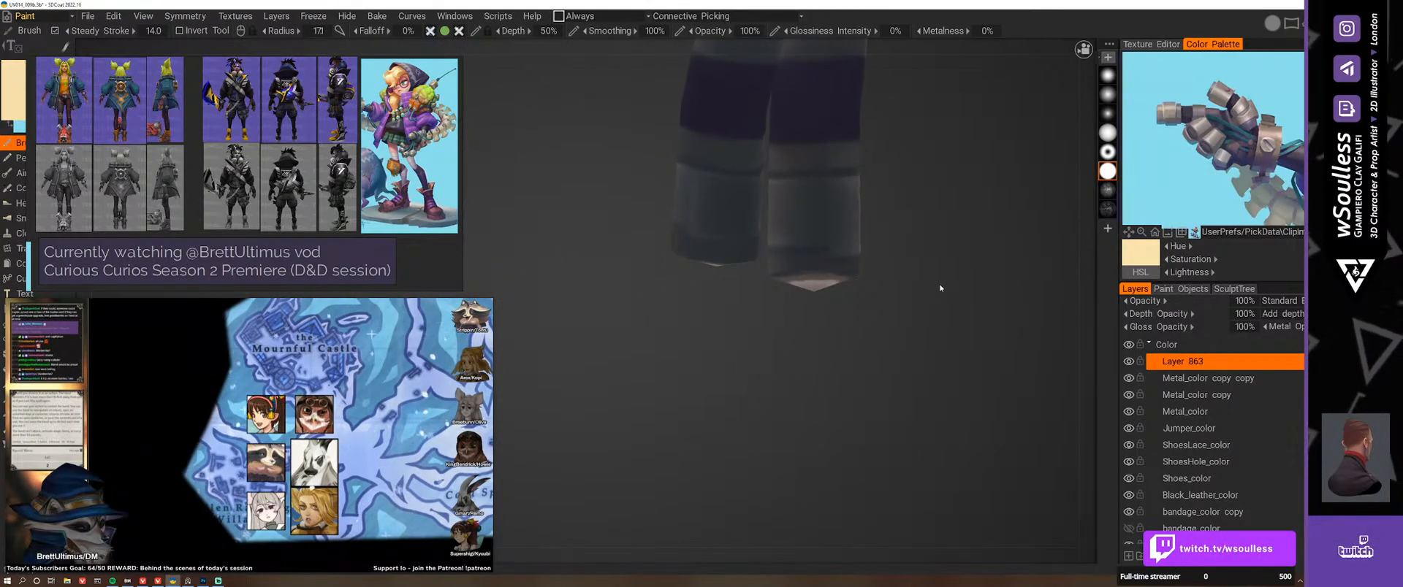
pyautogui.moveTo(816, 274); pyautogui.dragTo(874, 230, button='right')
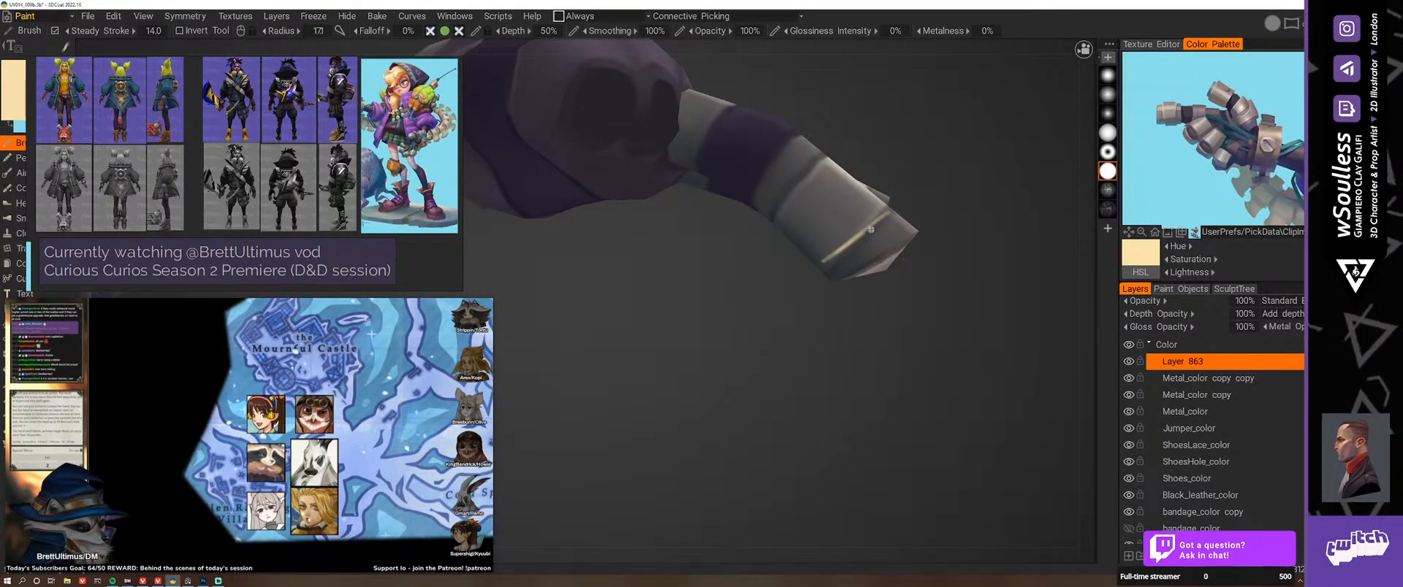
pyautogui.moveTo(939, 261); pyautogui.dragTo(903, 210, button='right')
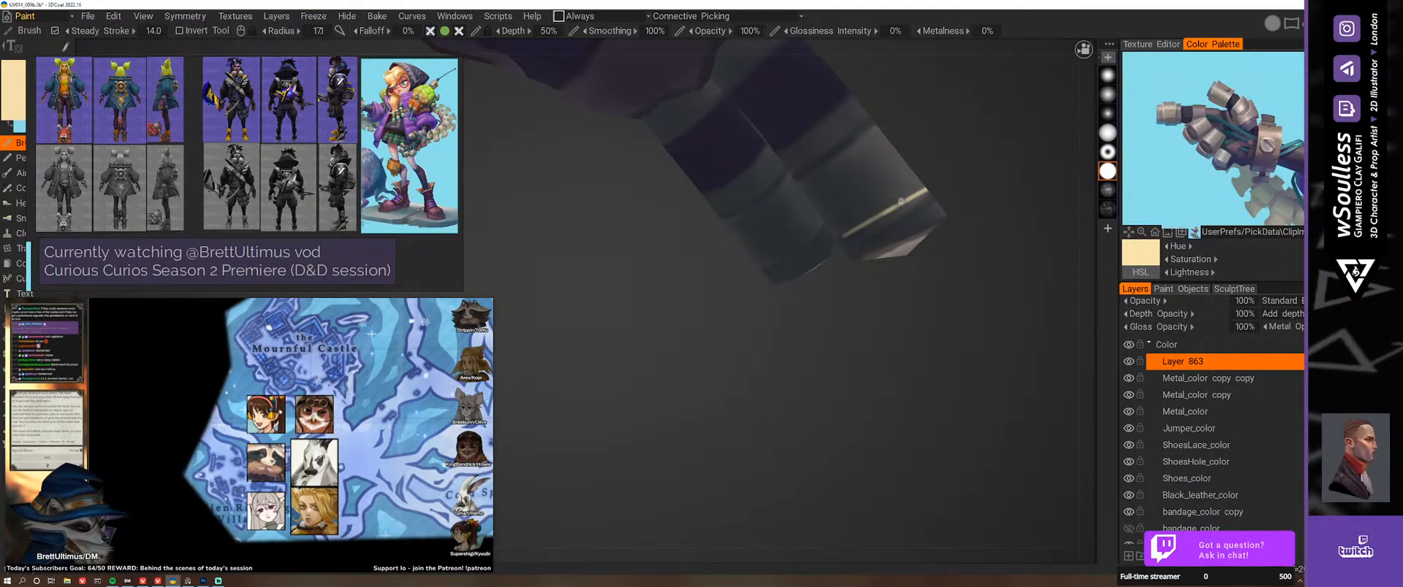
pyautogui.moveTo(994, 195); pyautogui.dragTo(839, 349, button='right')
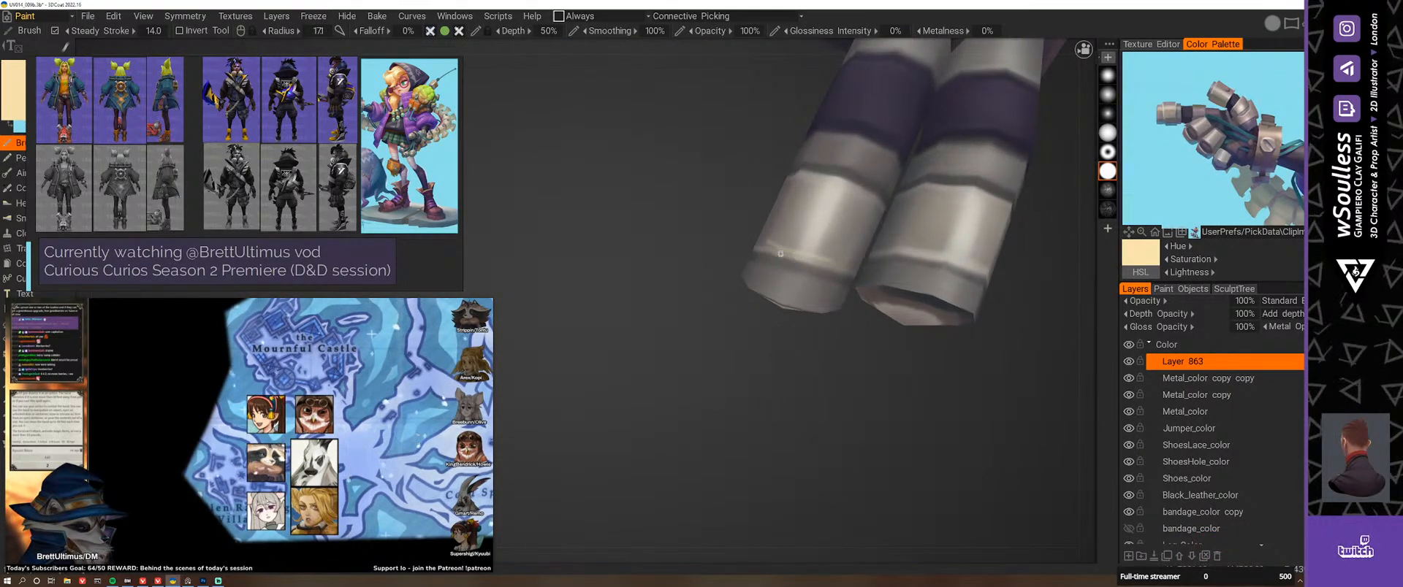
pyautogui.keyDown('alt'); pyautogui.moveTo(827, 261); pyautogui.dragTo(846, 214); pyautogui.keyUp('alt')
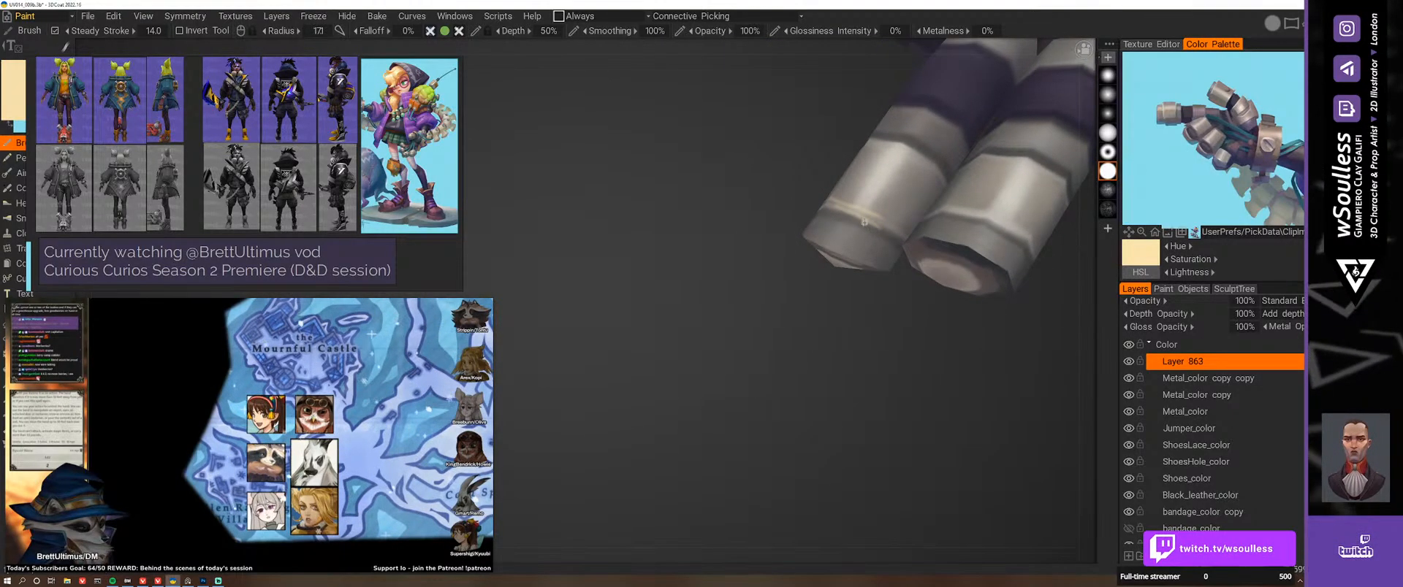
# Step: Extend the cream highlight around the sides and underside of the middle finger's fingertip groove
pyautogui.keyDown('alt'); pyautogui.moveTo(893, 317); pyautogui.dragTo(1001, 279); pyautogui.keyUp('alt')
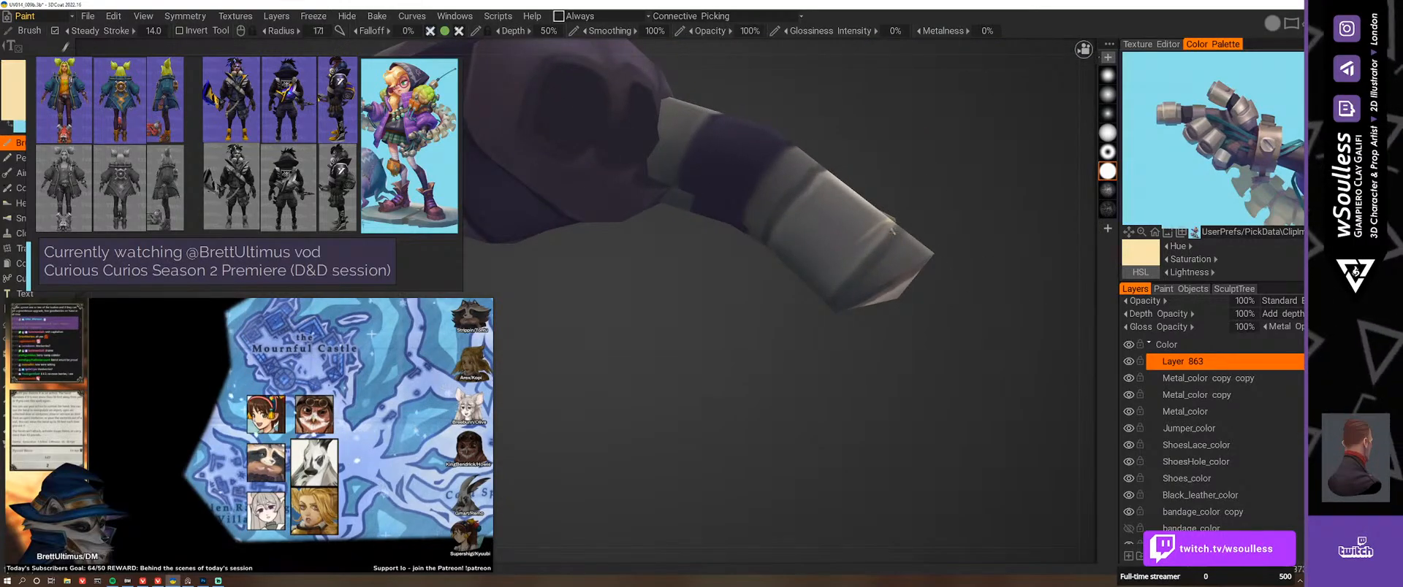
pyautogui.keyDown('alt'); pyautogui.moveTo(983, 228); pyautogui.dragTo(819, 283); pyautogui.keyUp('alt')
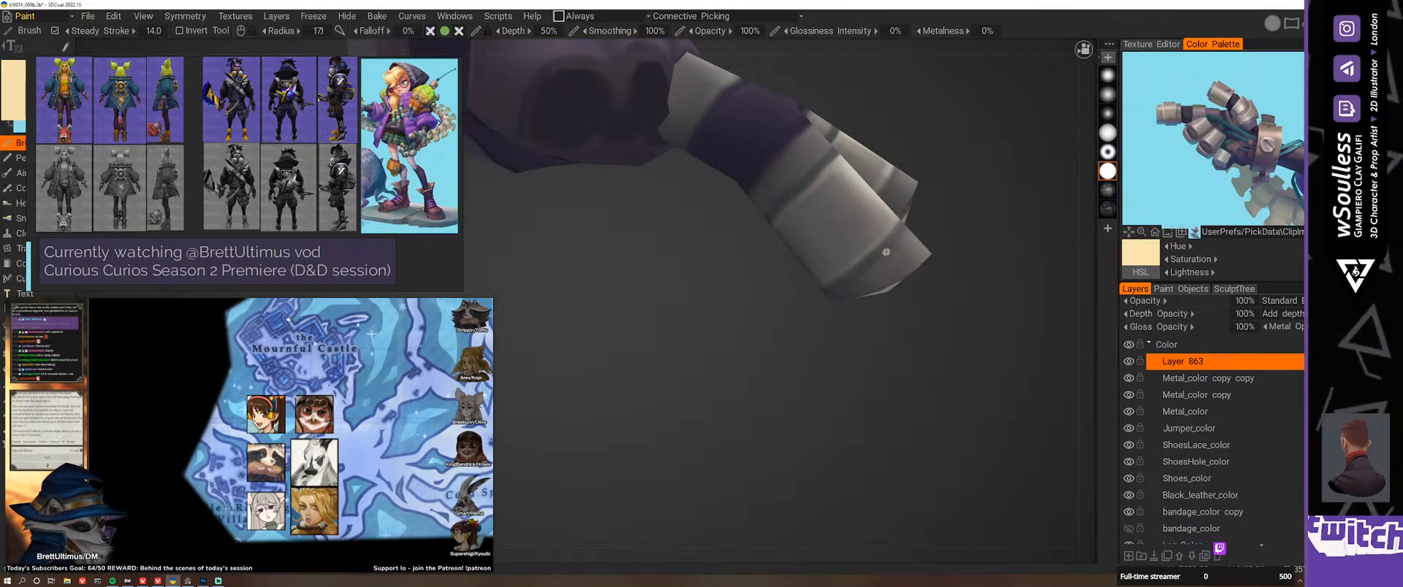
pyautogui.moveTo(875, 253)
pyautogui.keyDown('alt'); pyautogui.mouseDown()
pyautogui.moveTo(986, 270)
pyautogui.moveTo(967, 314)
pyautogui.moveTo(931, 292)
pyautogui.mouseUp(); pyautogui.keyUp('alt')
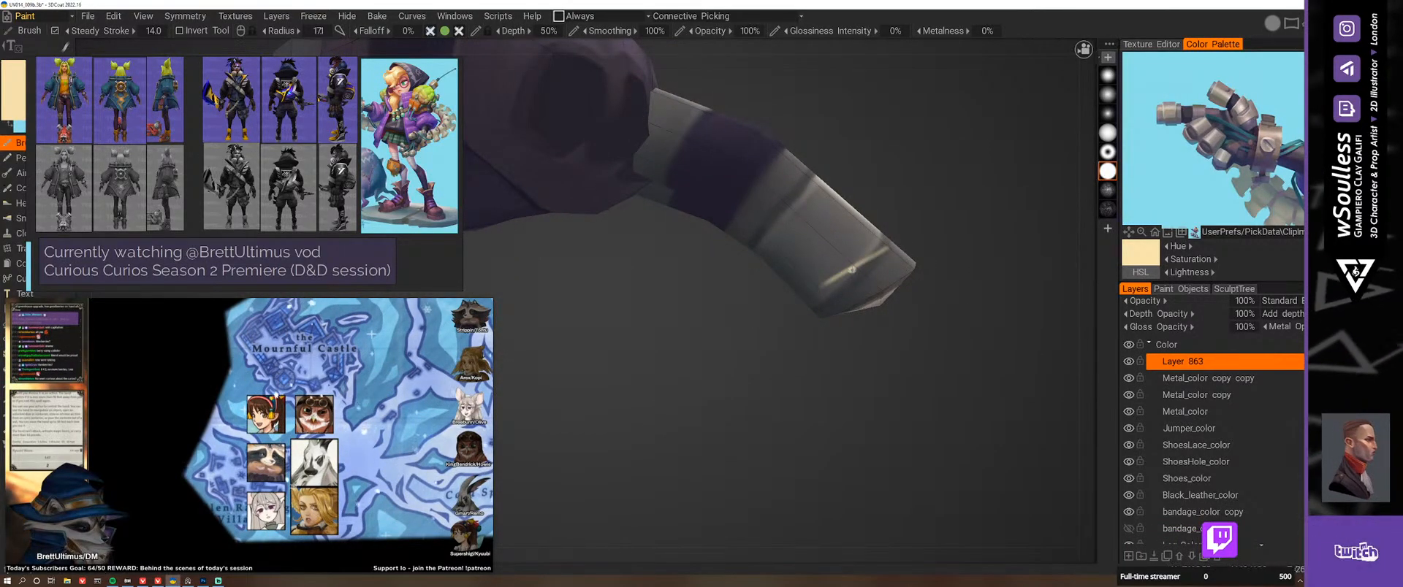
pyautogui.moveTo(858, 297)
pyautogui.keyDown('alt'); pyautogui.mouseDown()
pyautogui.moveTo(878, 349)
pyautogui.moveTo(869, 292)
pyautogui.moveTo(965, 238)
pyautogui.moveTo(967, 291)
pyautogui.moveTo(993, 289)
pyautogui.moveTo(843, 287)
pyautogui.mouseUp(); pyautogui.keyUp('alt')
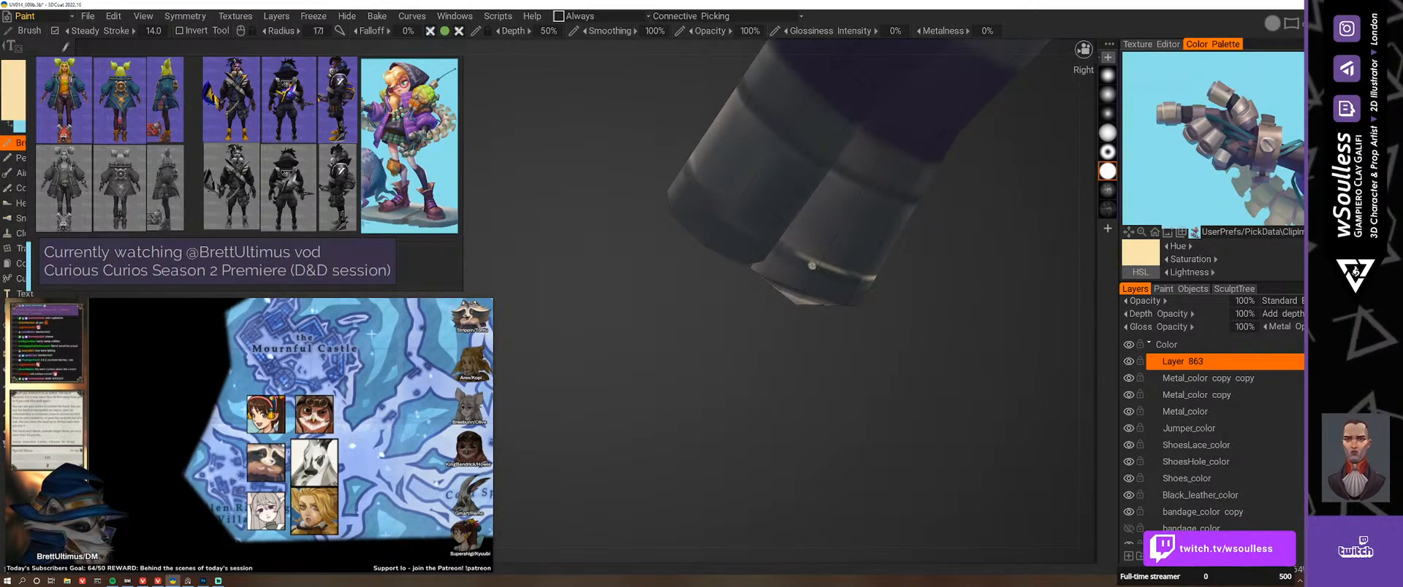
pyautogui.moveTo(892, 325)
pyautogui.keyDown('alt'); pyautogui.mouseDown()
pyautogui.moveTo(998, 362)
pyautogui.moveTo(835, 222)
pyautogui.mouseUp(); pyautogui.keyUp('alt')
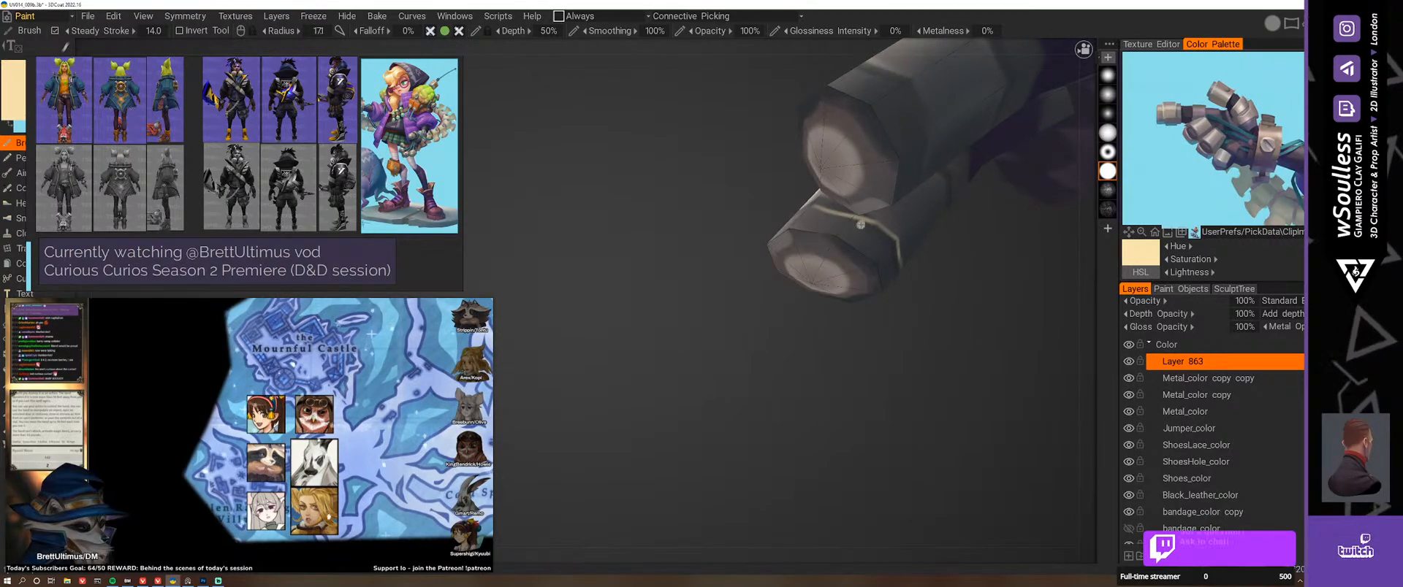
pyautogui.moveTo(889, 263)
pyautogui.keyDown('alt'); pyautogui.mouseDown()
pyautogui.moveTo(949, 404)
pyautogui.moveTo(848, 246)
pyautogui.mouseUp(); pyautogui.keyUp('alt')
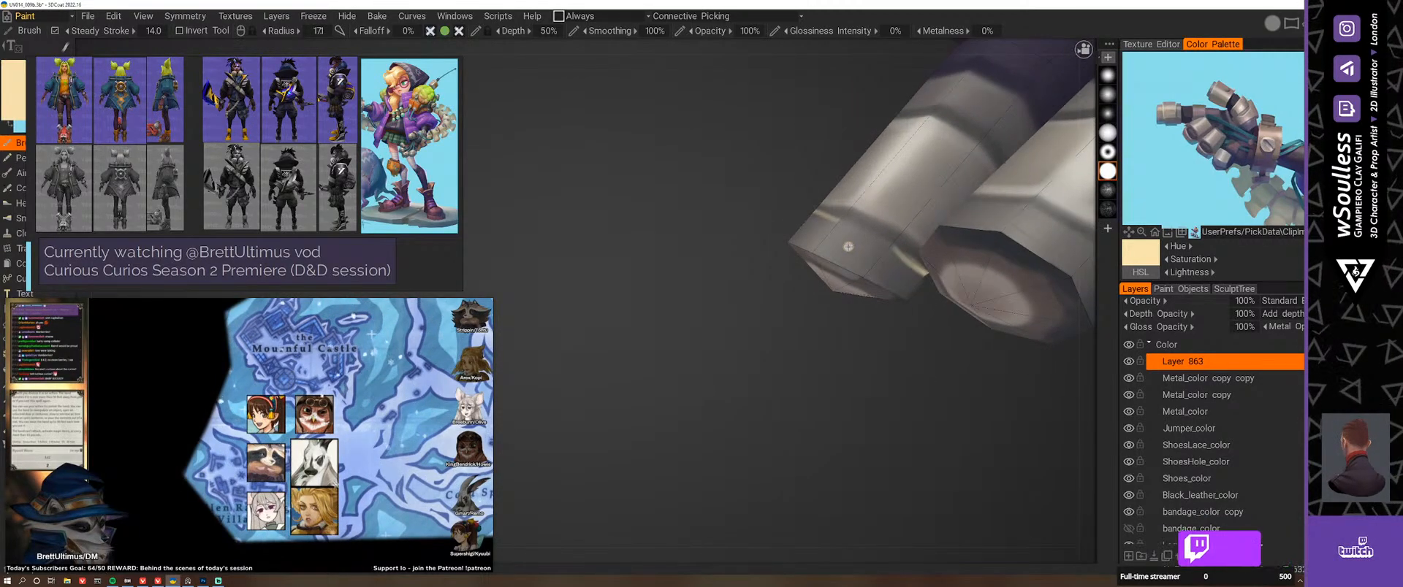
pyautogui.moveTo(898, 280)
pyautogui.keyDown('alt'); pyautogui.mouseDown()
pyautogui.moveTo(845, 321)
pyautogui.moveTo(965, 328)
pyautogui.moveTo(988, 296)
pyautogui.mouseUp(); pyautogui.keyUp('alt')
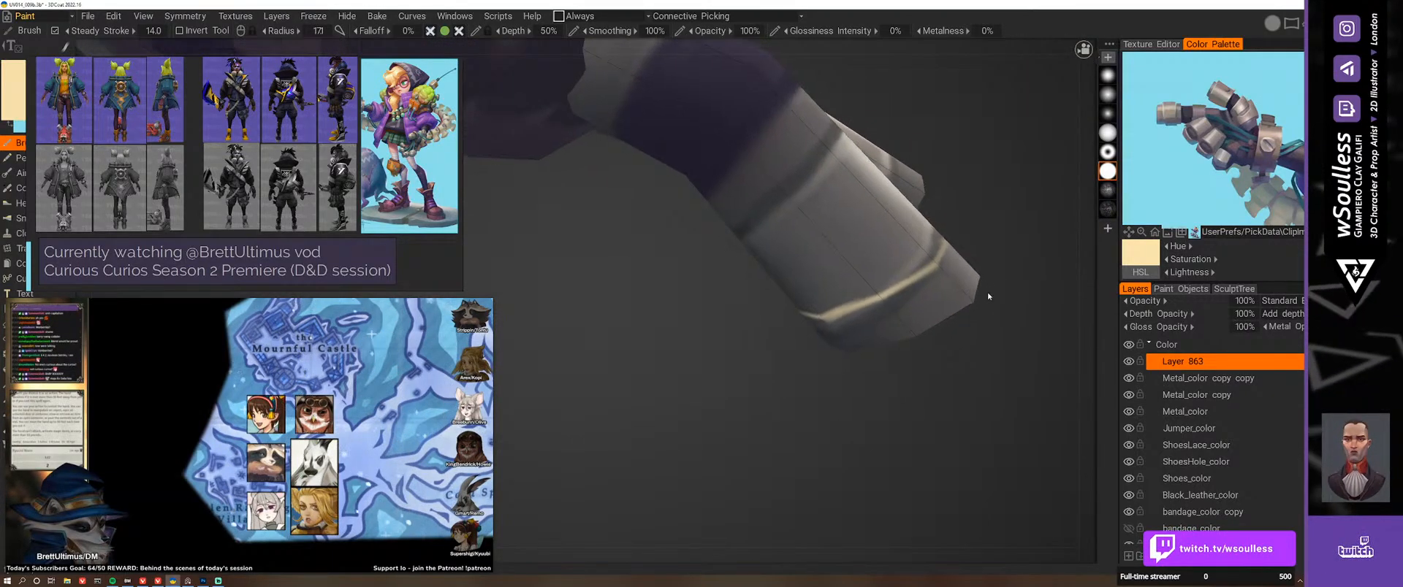
# Step: Start a second cream highlight on the middle finger's groove closest to the purple band
pyautogui.moveTo(1000, 155)
pyautogui.keyDown('alt'); pyautogui.mouseDown(button='right')
pyautogui.moveTo(899, 173)
pyautogui.moveTo(899, 207)
pyautogui.moveTo(790, 205)
pyautogui.mouseUp(button='right'); pyautogui.keyUp('alt')
pyautogui.keyDown('alt'); pyautogui.moveTo(790, 205); pyautogui.dragTo(749, 268); pyautogui.keyUp('alt')
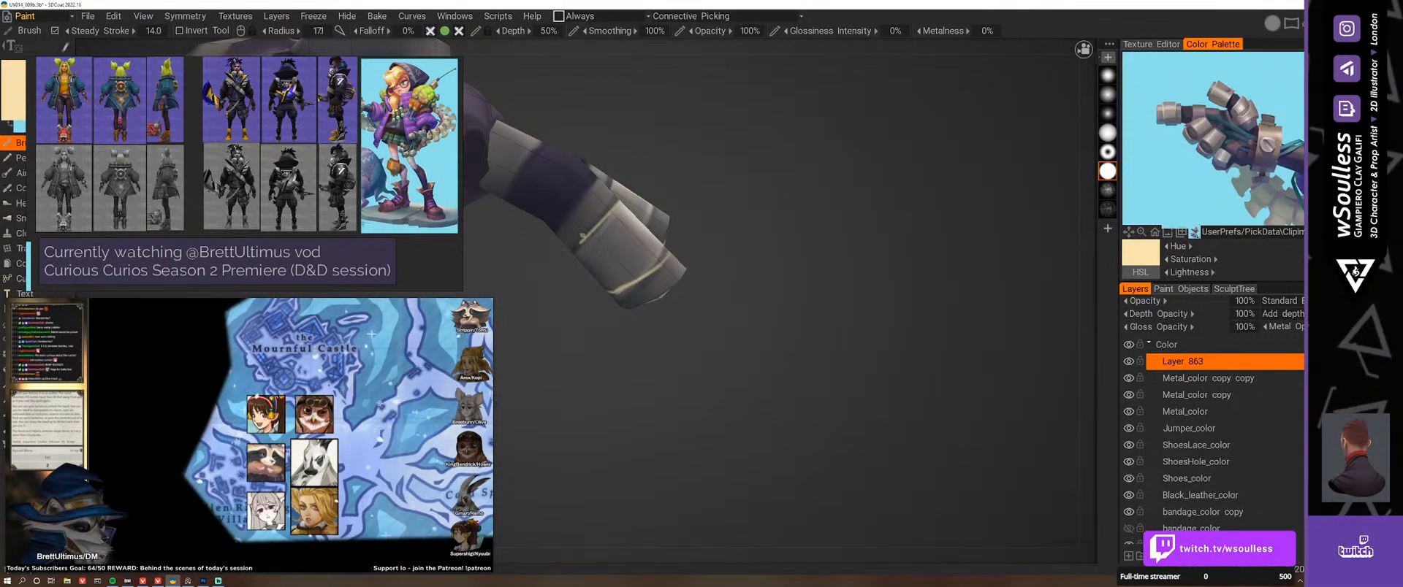
pyautogui.moveTo(557, 257)
pyautogui.keyDown('alt'); pyautogui.mouseDown()
pyautogui.moveTo(771, 164)
pyautogui.moveTo(593, 208)
pyautogui.moveTo(782, 228)
pyautogui.moveTo(830, 260)
pyautogui.moveTo(830, 292)
pyautogui.mouseUp(); pyautogui.keyUp('alt')
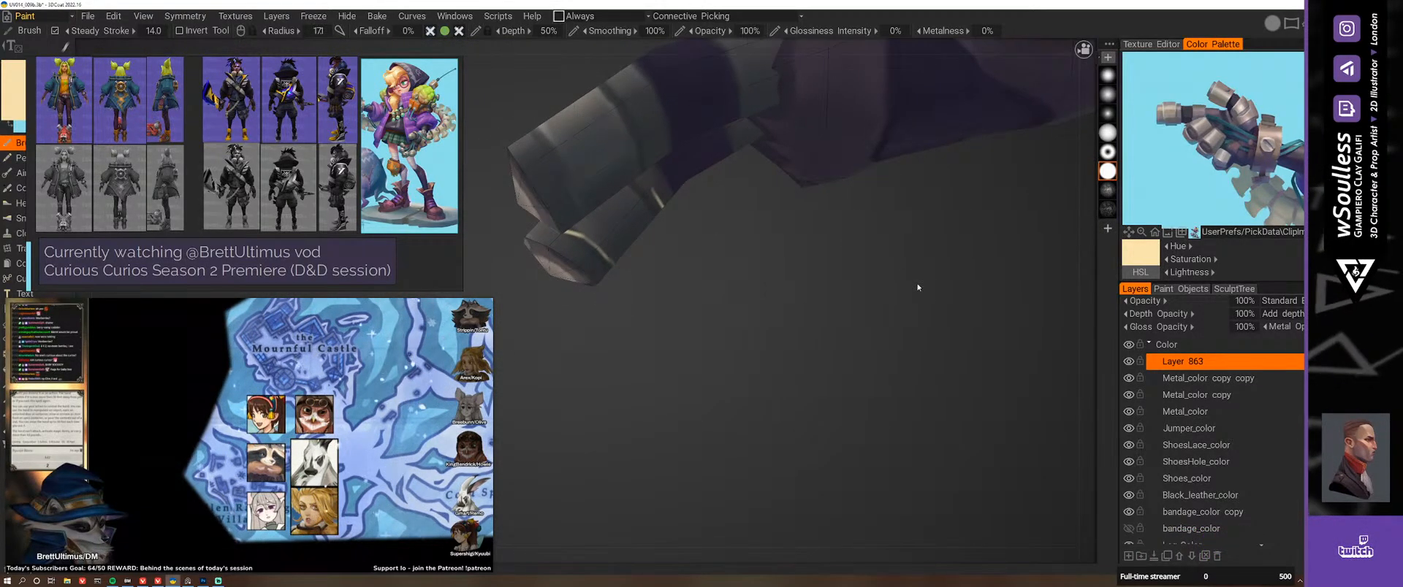
# Step: Isolate the Medio finger by hiding all other paint objects
pyautogui.click(1181, 288)
pyautogui.moveTo(942, 357)
pyautogui.keyDown('alt'); pyautogui.mouseDown()
pyautogui.moveTo(906, 365)
pyautogui.moveTo(917, 361)
pyautogui.mouseUp(); pyautogui.keyUp('alt')
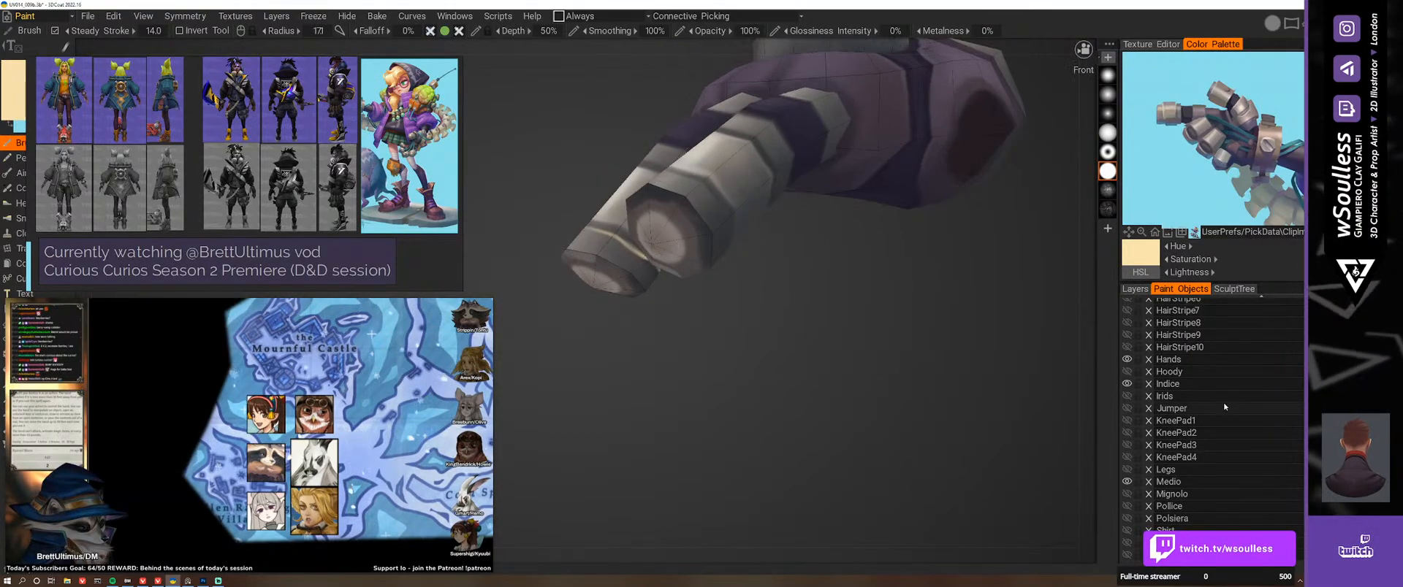
pyautogui.keyDown('alt'); pyautogui.click(1127, 483); pyautogui.keyUp('alt')
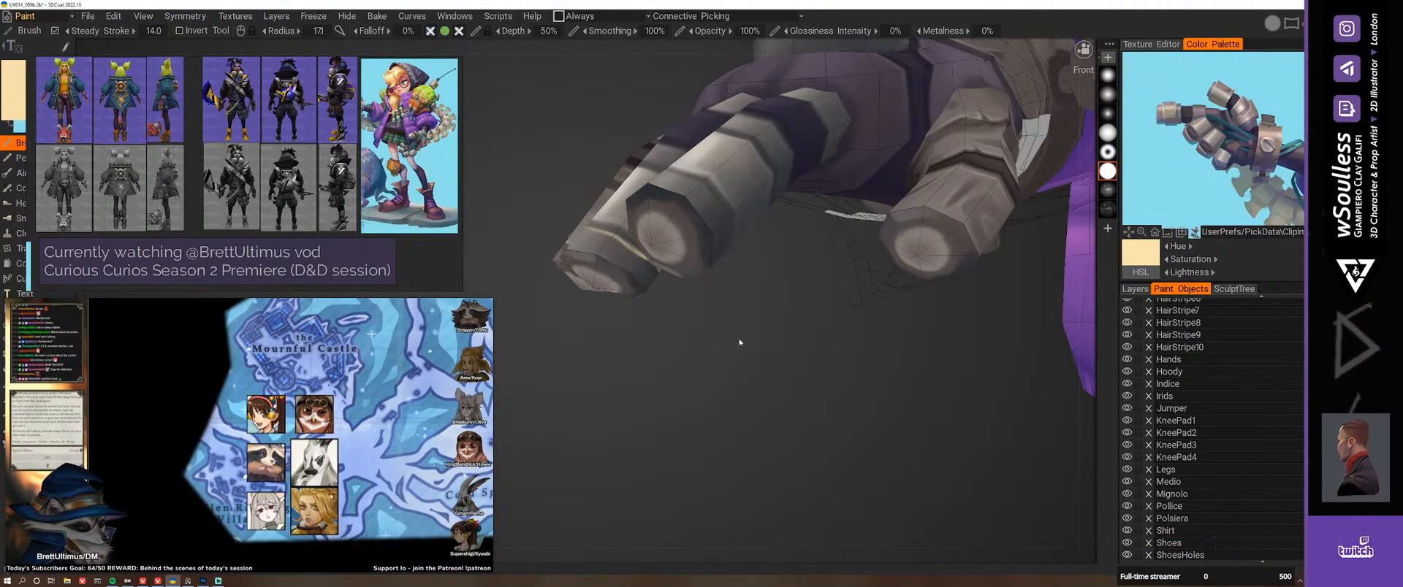
pyautogui.keyDown('alt'); pyautogui.click(1128, 482); pyautogui.keyUp('alt')
# Step: Paint the cream highlight across the top of the isolated finger's groove near the purple band
pyautogui.moveTo(814, 391)
pyautogui.keyDown('alt'); pyautogui.mouseDown()
pyautogui.moveTo(729, 377)
pyautogui.moveTo(820, 316)
pyautogui.moveTo(837, 281)
pyautogui.moveTo(820, 268)
pyautogui.moveTo(881, 313)
pyautogui.moveTo(708, 301)
pyautogui.moveTo(818, 286)
pyautogui.moveTo(690, 303)
pyautogui.moveTo(569, 261)
pyautogui.mouseUp(); pyautogui.keyUp('alt')
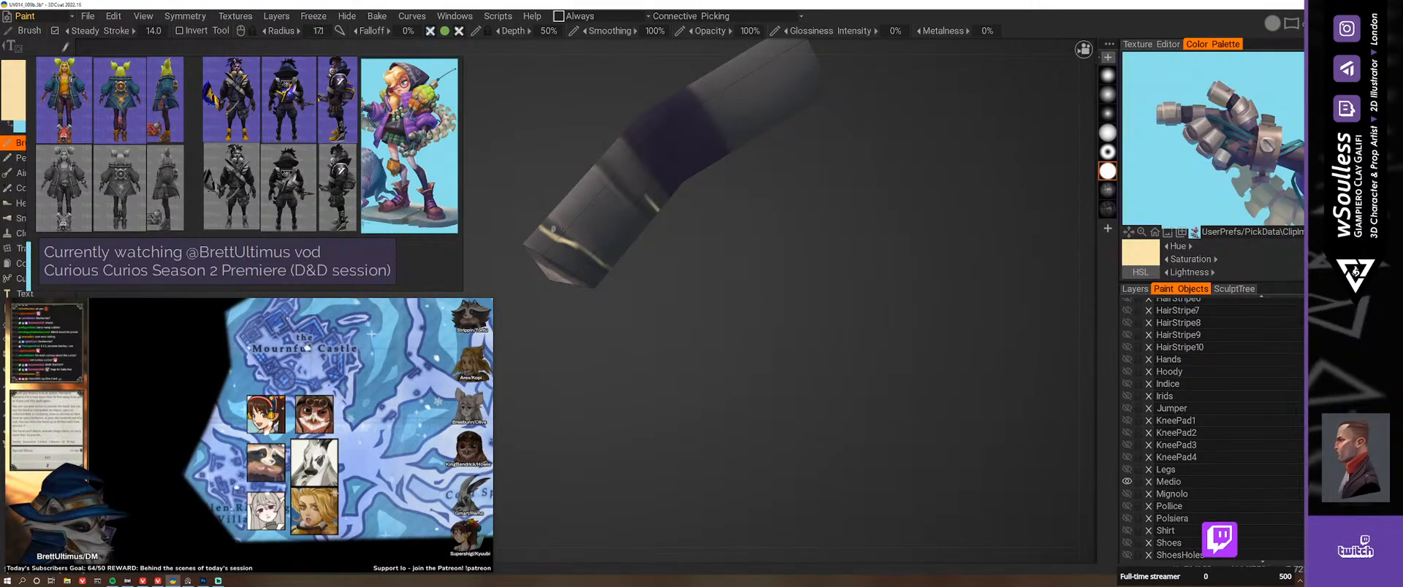
pyautogui.keyDown('alt'); pyautogui.moveTo(585, 250); pyautogui.dragTo(701, 279); pyautogui.keyUp('alt')
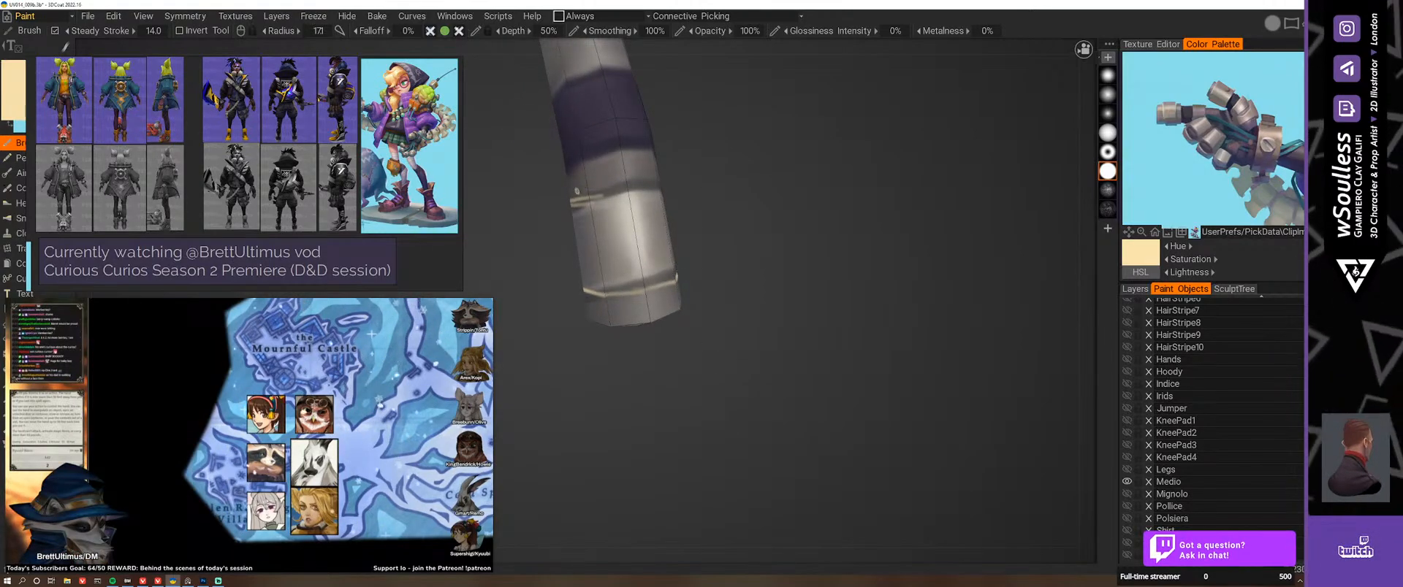
pyautogui.moveTo(573, 199)
pyautogui.mouseDown()
pyautogui.moveTo(633, 188)
pyautogui.moveTo(589, 194)
pyautogui.mouseUp()
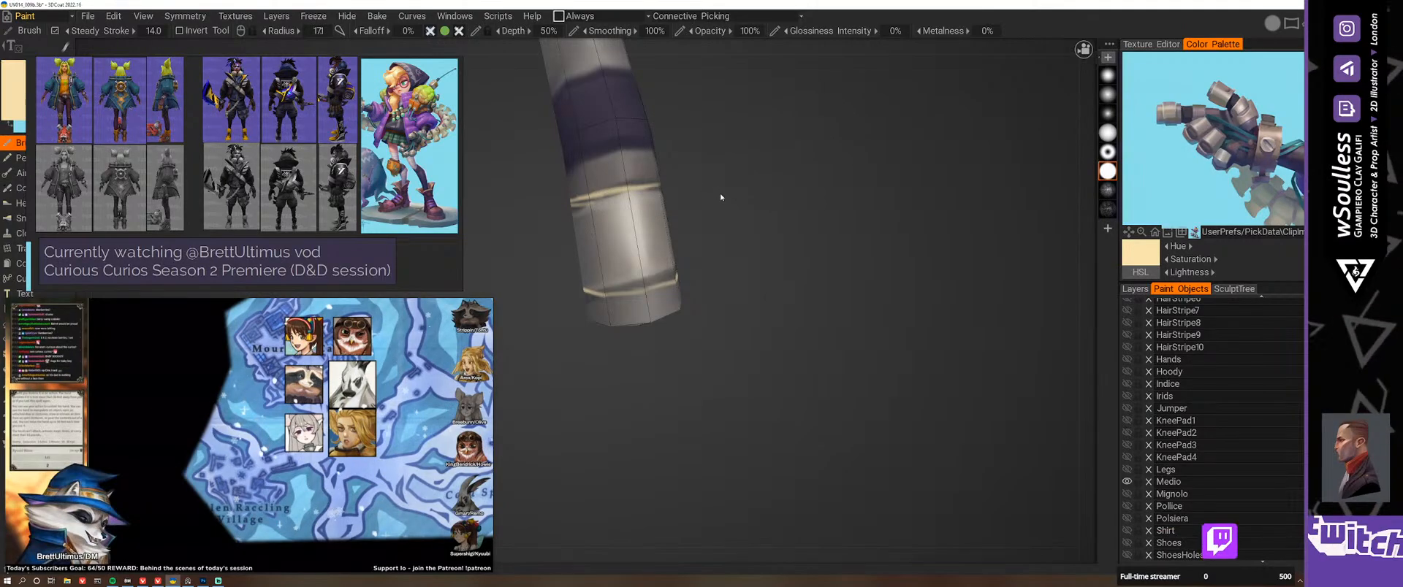
pyautogui.keyDown('alt'); pyautogui.moveTo(720, 197); pyautogui.dragTo(652, 223); pyautogui.keyUp('alt')
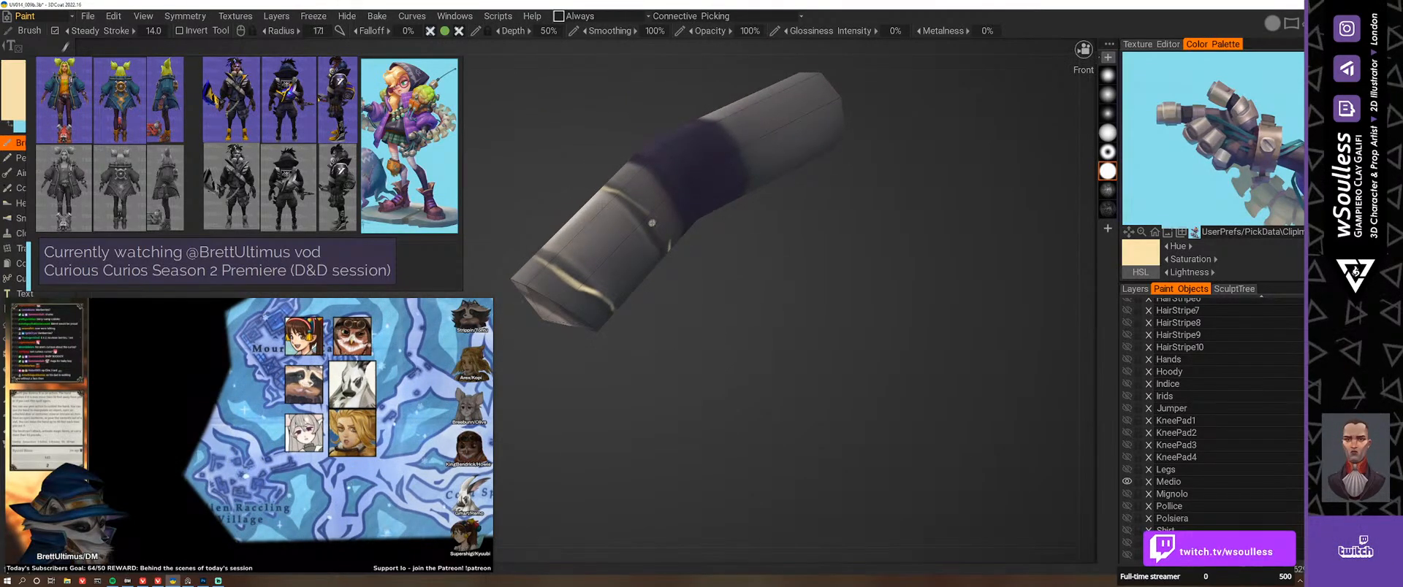
# Step: Carry the cream highlights of both grooves around the isolated finger's sides and back
pyautogui.keyDown('alt'); pyautogui.moveTo(742, 297); pyautogui.dragTo(792, 307); pyautogui.keyUp('alt')
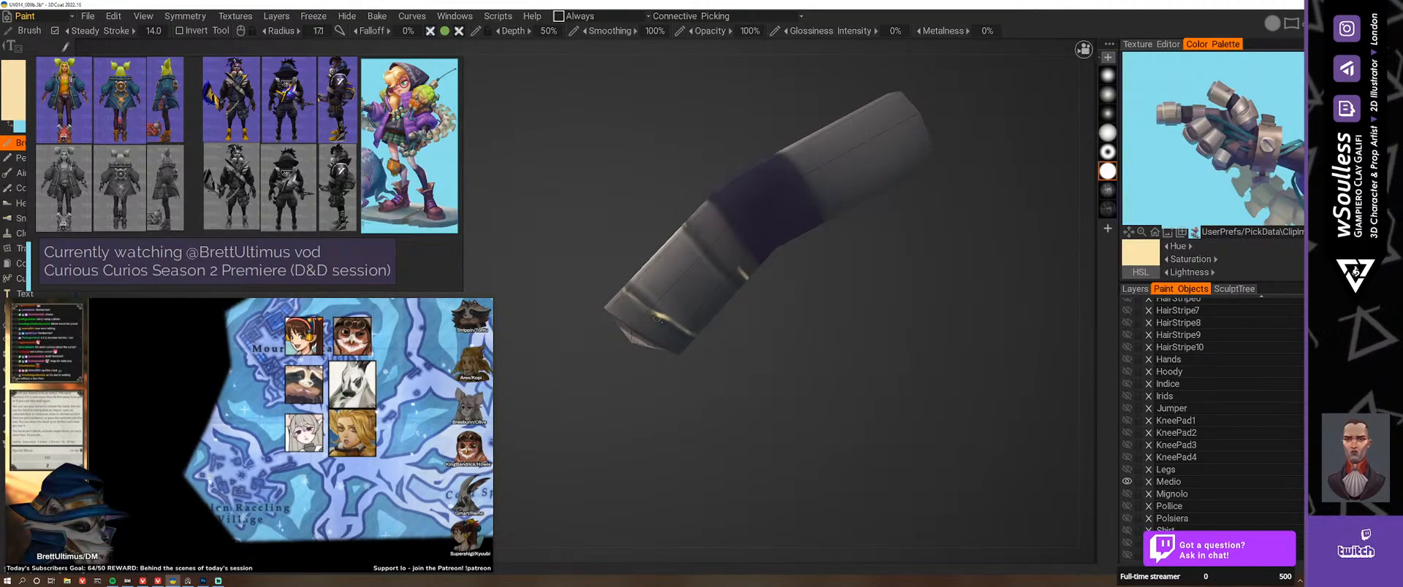
pyautogui.keyDown('alt'); pyautogui.moveTo(662, 314); pyautogui.dragTo(666, 313); pyautogui.keyUp('alt')
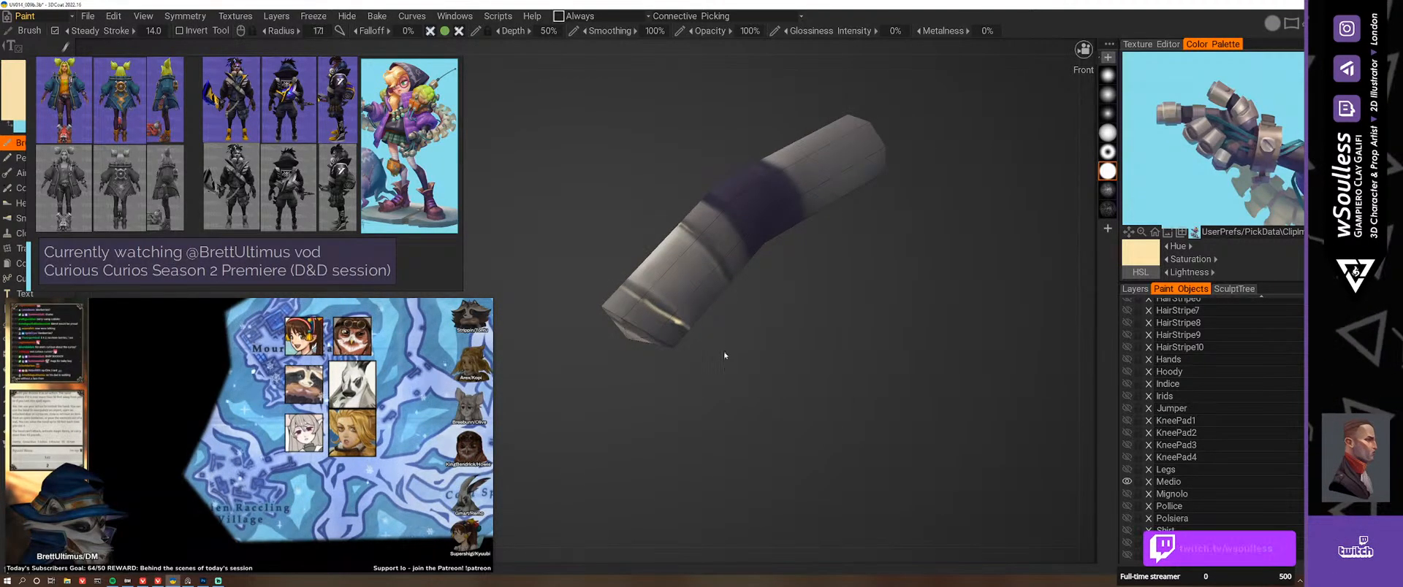
pyautogui.keyDown('alt'); pyautogui.moveTo(724, 356); pyautogui.dragTo(758, 286); pyautogui.keyUp('alt')
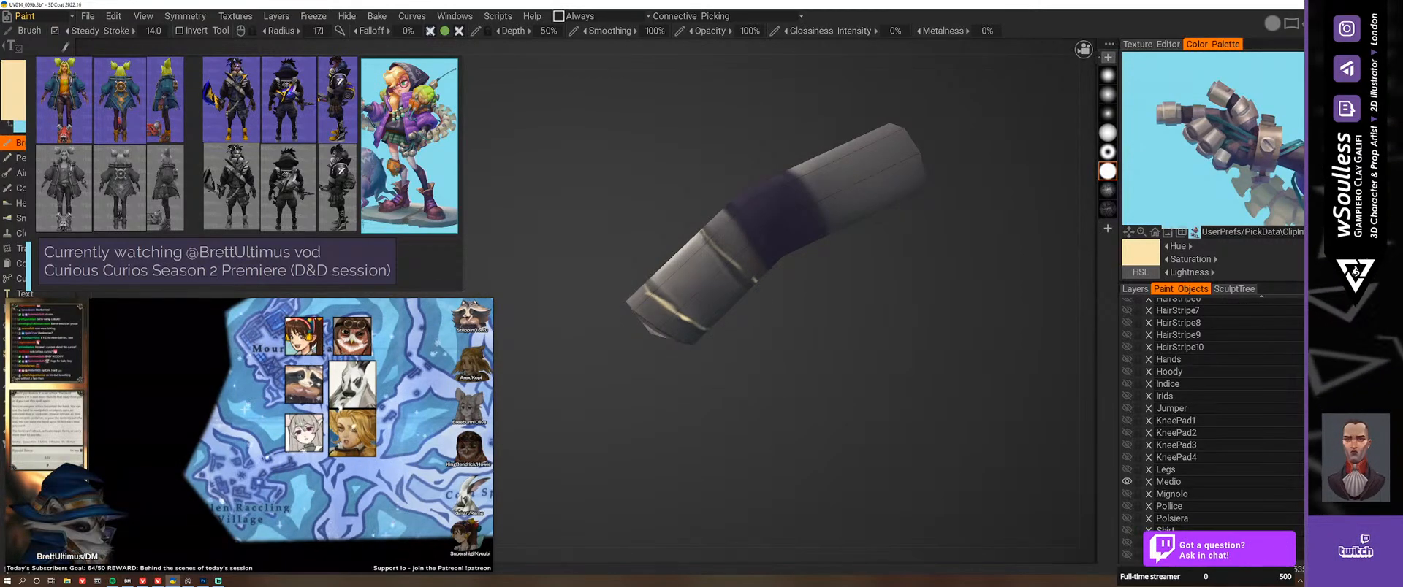
pyautogui.keyDown('alt'); pyautogui.moveTo(679, 307); pyautogui.dragTo(741, 266); pyautogui.keyUp('alt')
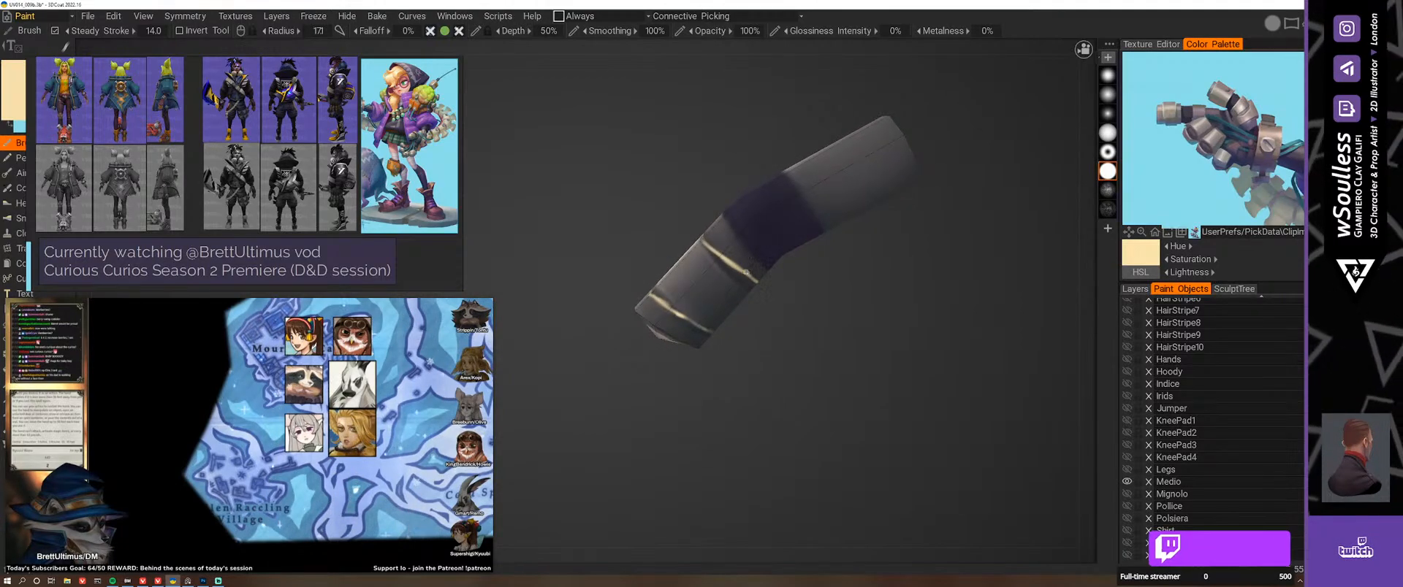
pyautogui.keyDown('alt'); pyautogui.moveTo(833, 303); pyautogui.dragTo(862, 425); pyautogui.keyUp('alt')
pyautogui.moveTo(714, 300)
pyautogui.keyDown('alt'); pyautogui.mouseDown()
pyautogui.moveTo(857, 307)
pyautogui.moveTo(871, 241)
pyautogui.moveTo(790, 243)
pyautogui.moveTo(852, 291)
pyautogui.moveTo(751, 178)
pyautogui.moveTo(771, 231)
pyautogui.moveTo(752, 303)
pyautogui.moveTo(774, 307)
pyautogui.moveTo(884, 214)
pyautogui.mouseUp(); pyautogui.keyUp('alt')
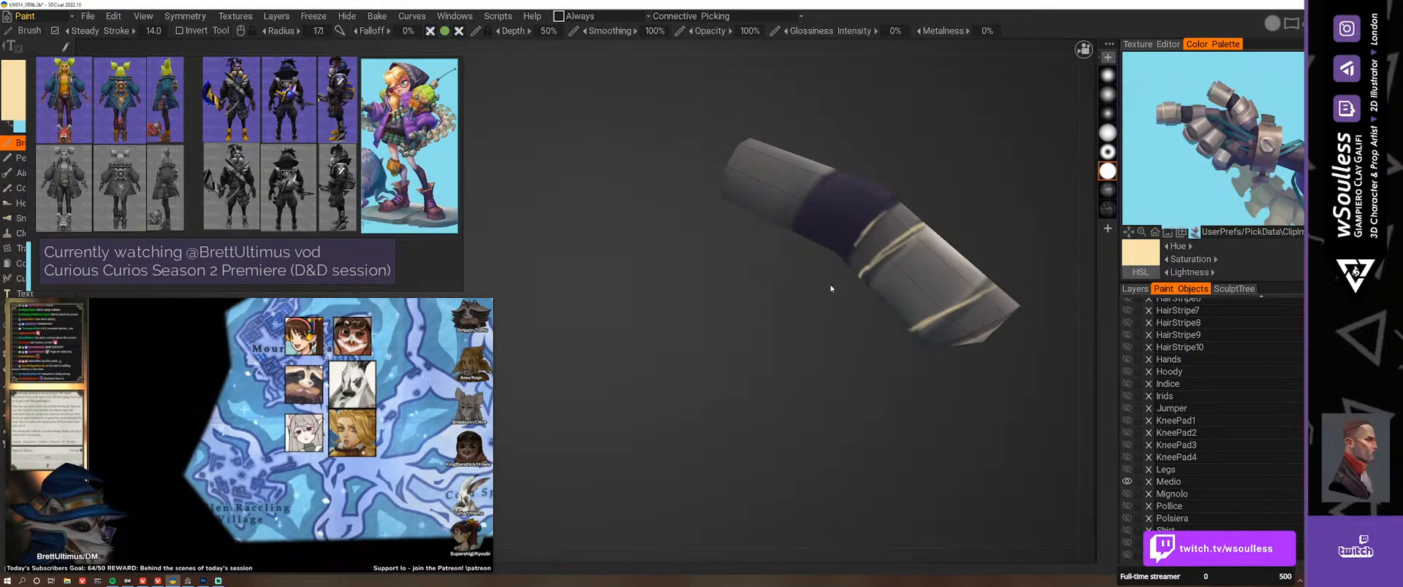
pyautogui.keyDown('alt'); pyautogui.moveTo(830, 289); pyautogui.dragTo(837, 275); pyautogui.keyUp('alt')
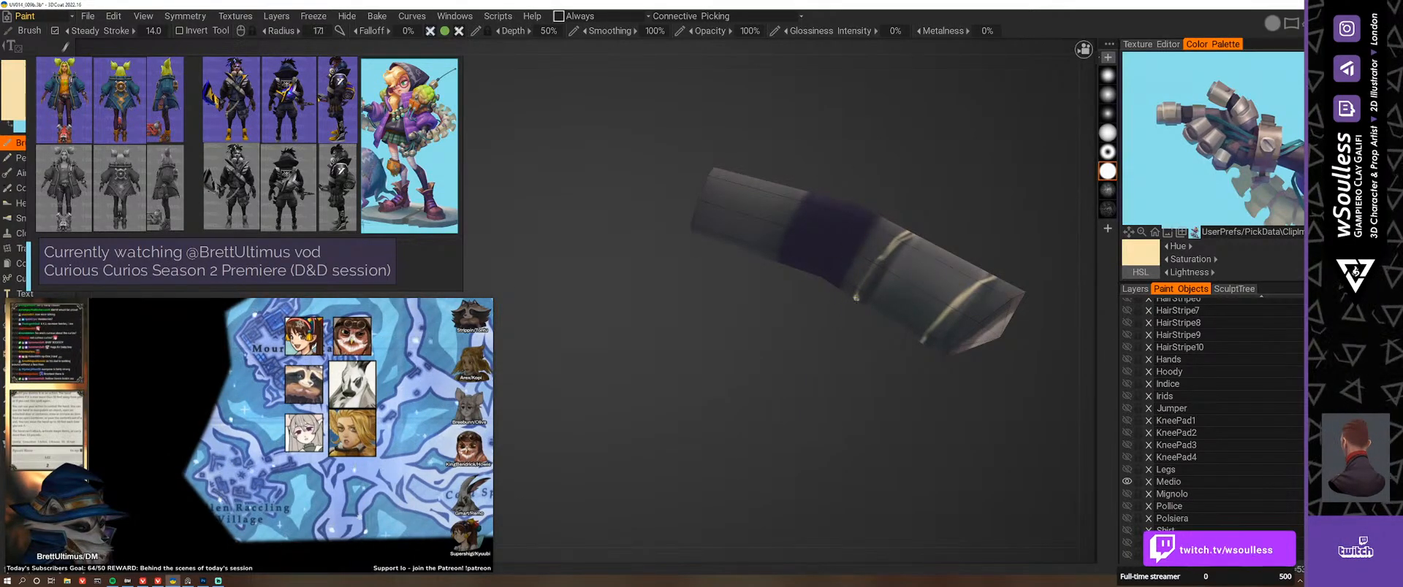
# Step: Undo the last strokes on the groove highlight near the purple band and repaint it thinner with a smaller brush, radius 21.3
pyautogui.moveTo(862, 288)
pyautogui.mouseDown()
pyautogui.moveTo(885, 256)
pyautogui.moveTo(868, 293)
pyautogui.mouseUp()
pyautogui.hotkey('ctrl', 'z')
pyautogui.hotkey('ctrl', 'z')
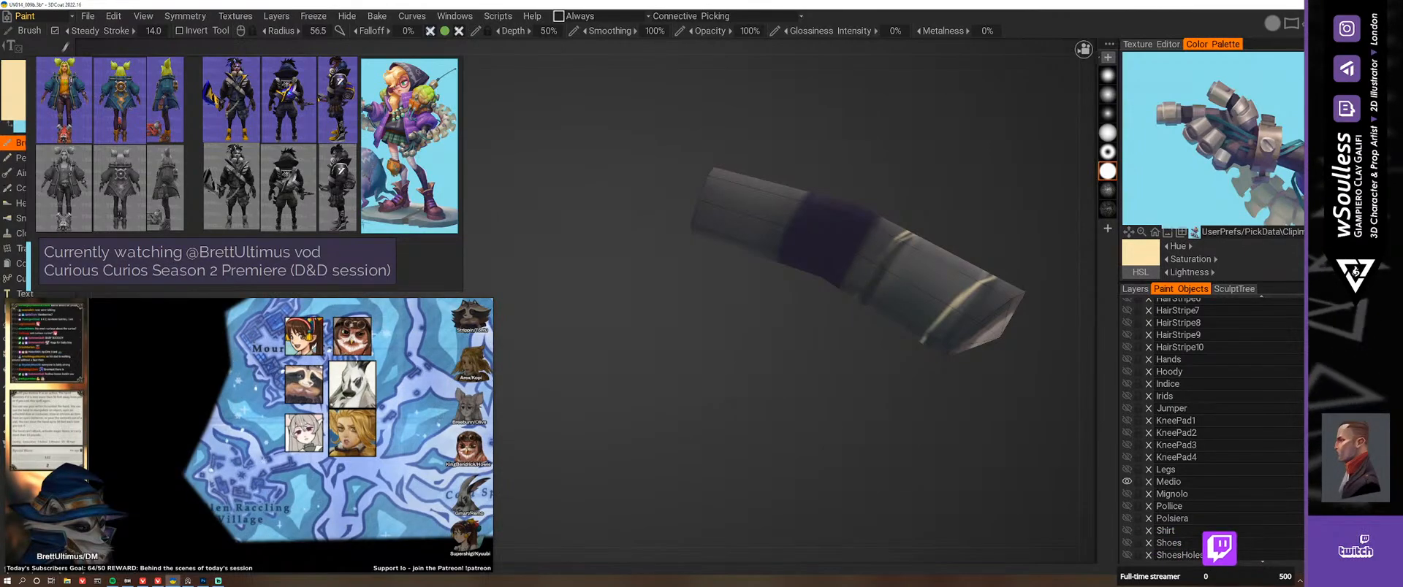
pyautogui.moveTo(872, 292); pyautogui.dragTo(883, 334, button='right')
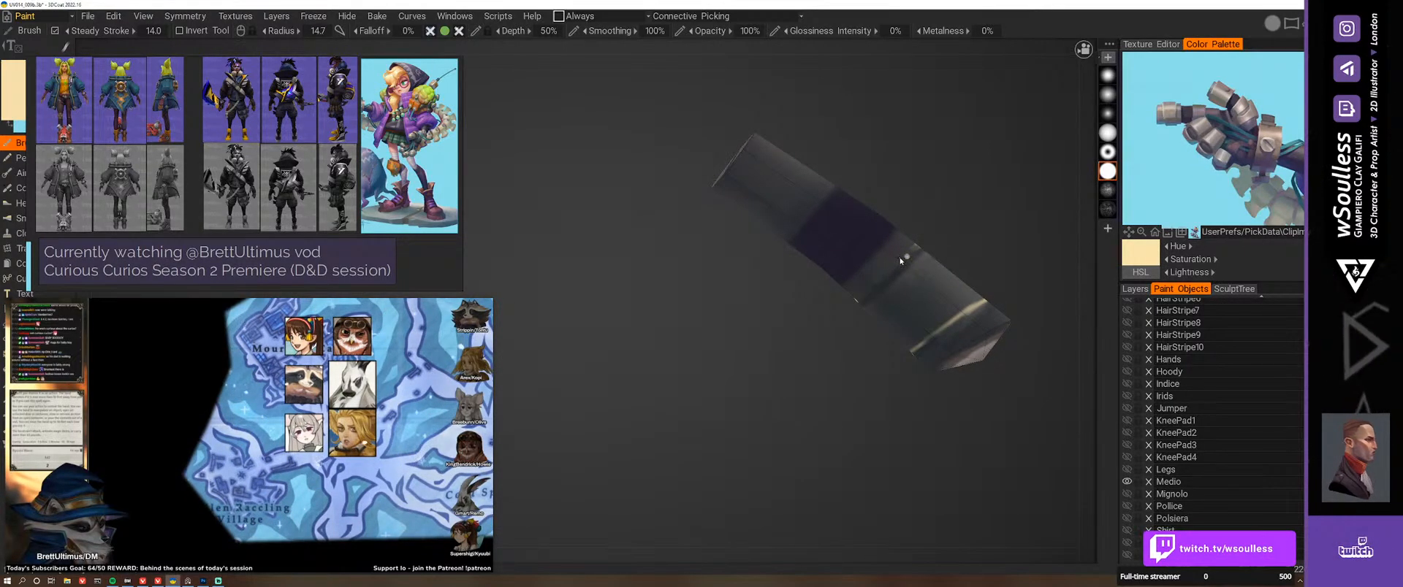
pyautogui.moveTo(900, 257)
pyautogui.mouseDown(button='right')
pyautogui.moveTo(945, 248)
pyautogui.moveTo(915, 253)
pyautogui.moveTo(928, 223)
pyautogui.moveTo(916, 202)
pyautogui.mouseUp(button='right')
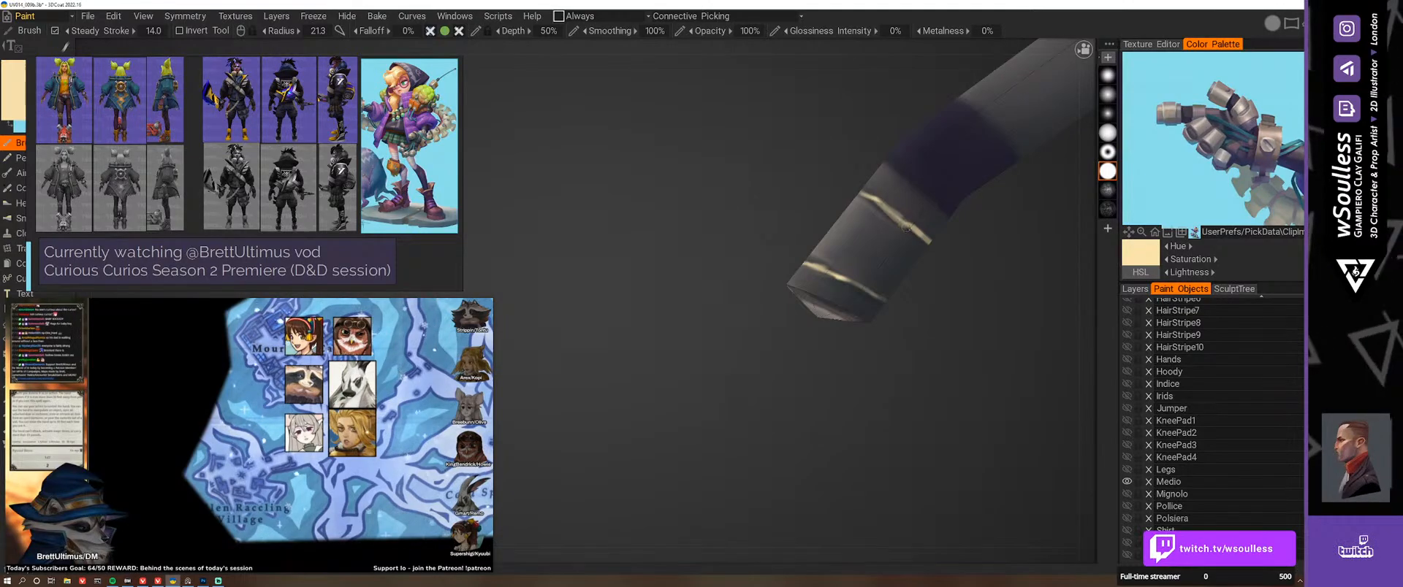
pyautogui.moveTo(905, 222); pyautogui.dragTo(947, 272, button='right')
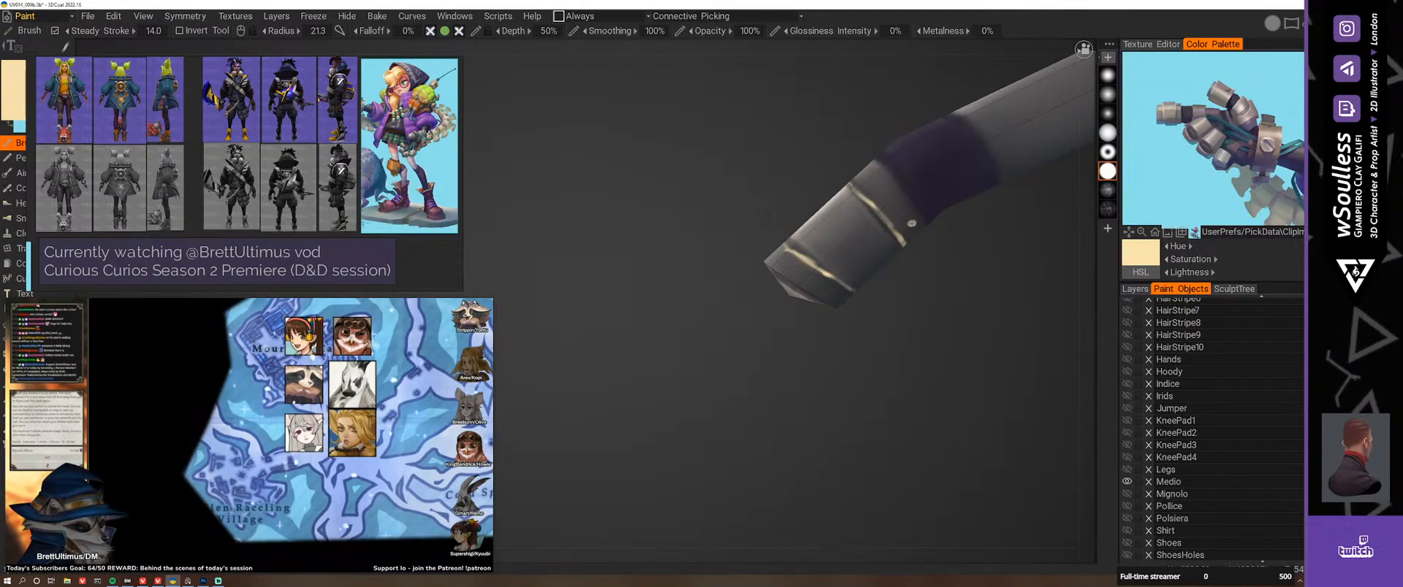
# Step: Check the cream highlights around the isolated Medio finger and unhide all the other paint objects
pyautogui.moveTo(877, 208); pyautogui.dragTo(688, 191, button='right')
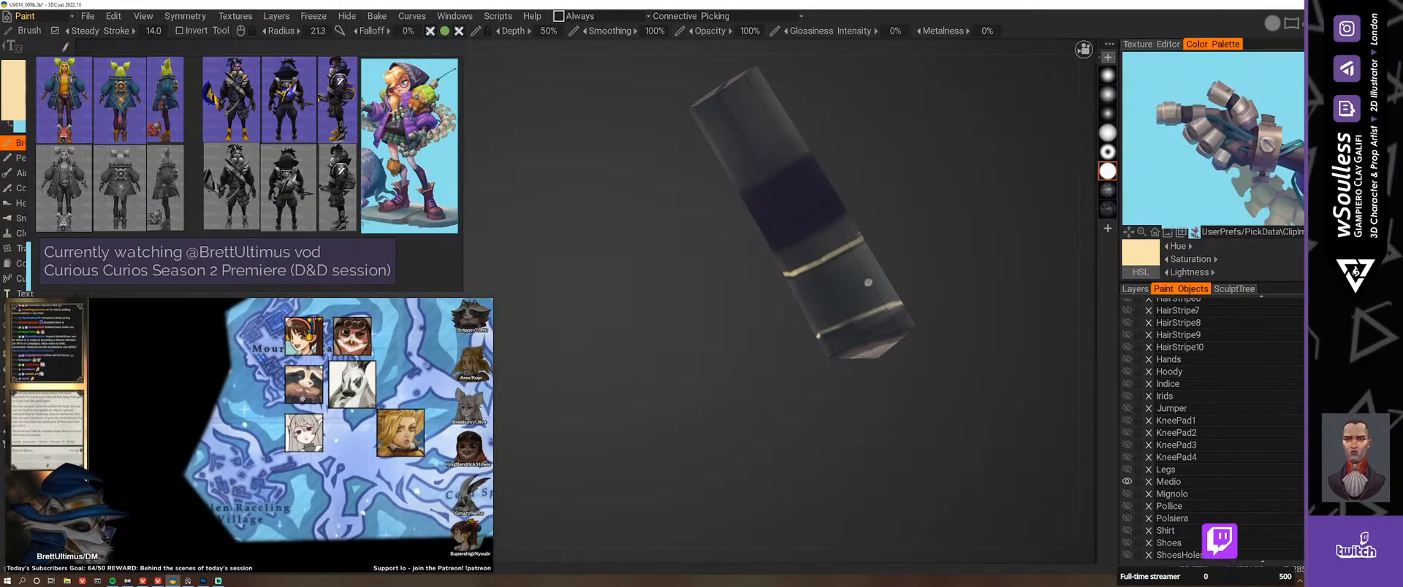
pyautogui.moveTo(855, 409); pyautogui.dragTo(801, 476)
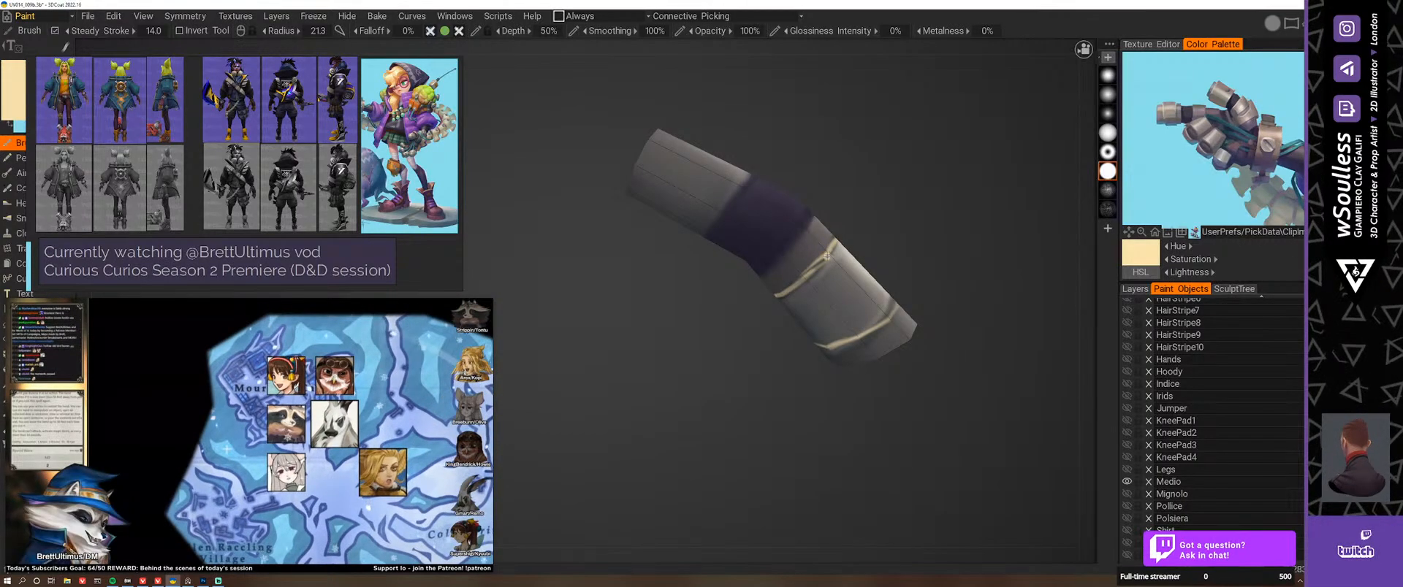
pyautogui.moveTo(789, 322); pyautogui.dragTo(862, 275)
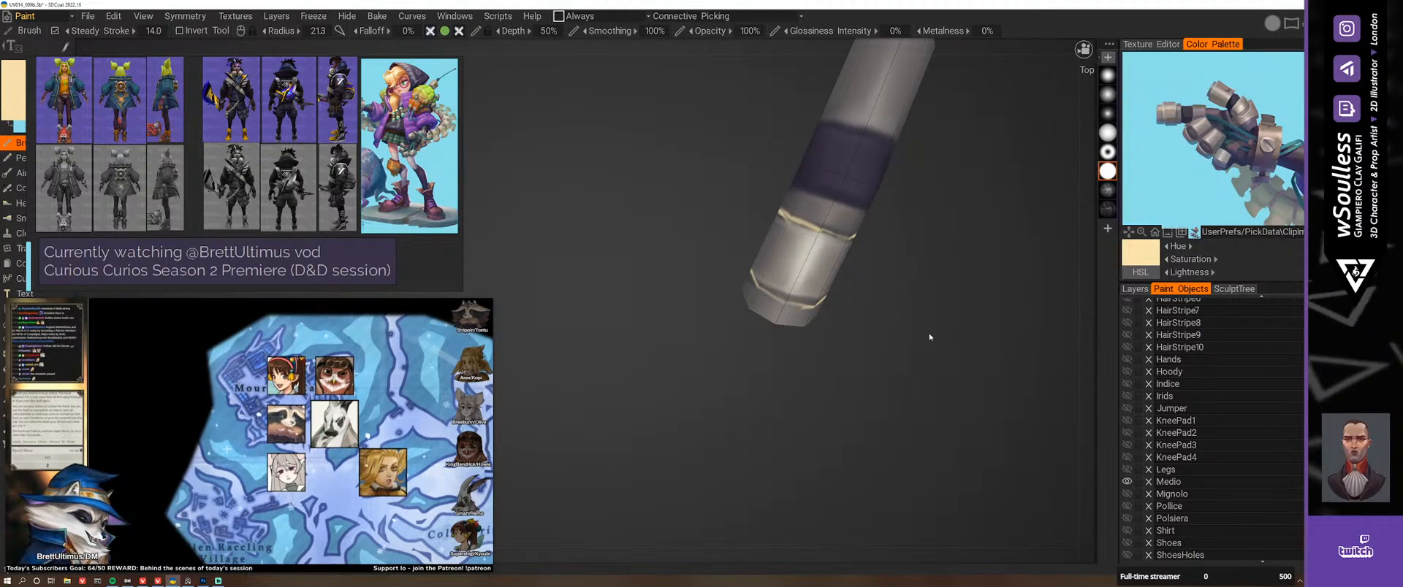
pyautogui.moveTo(929, 336); pyautogui.dragTo(1057, 335)
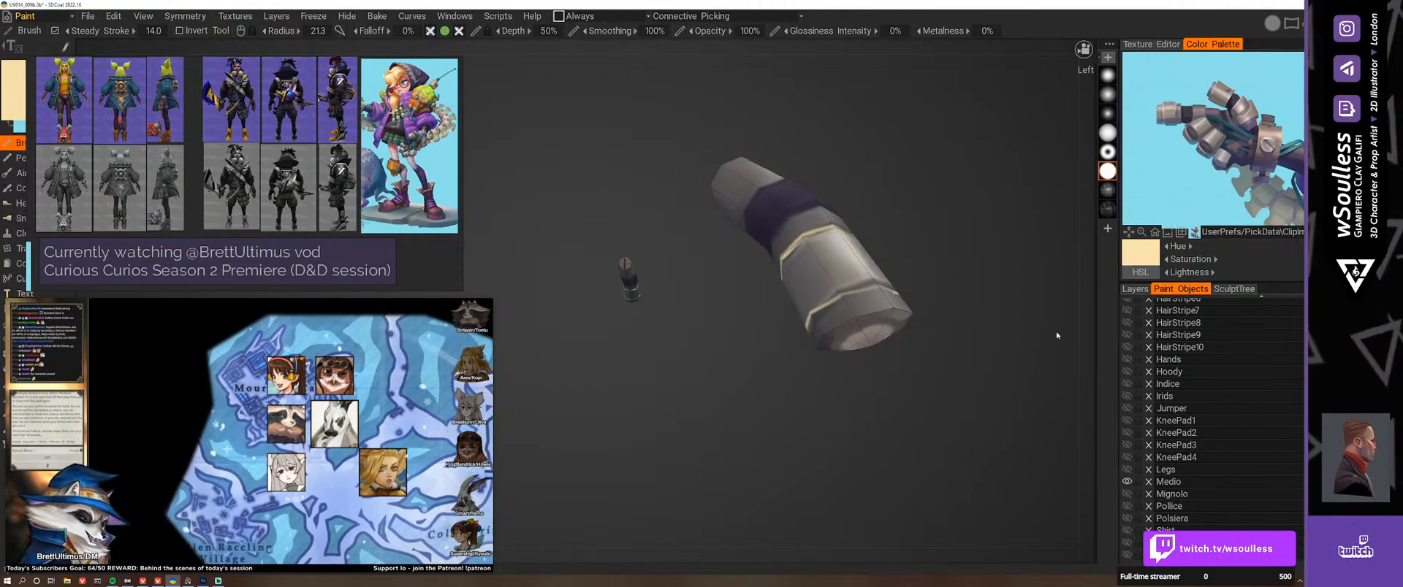
pyautogui.click(1127, 483)
pyautogui.moveTo(1040, 405); pyautogui.dragTo(798, 434)
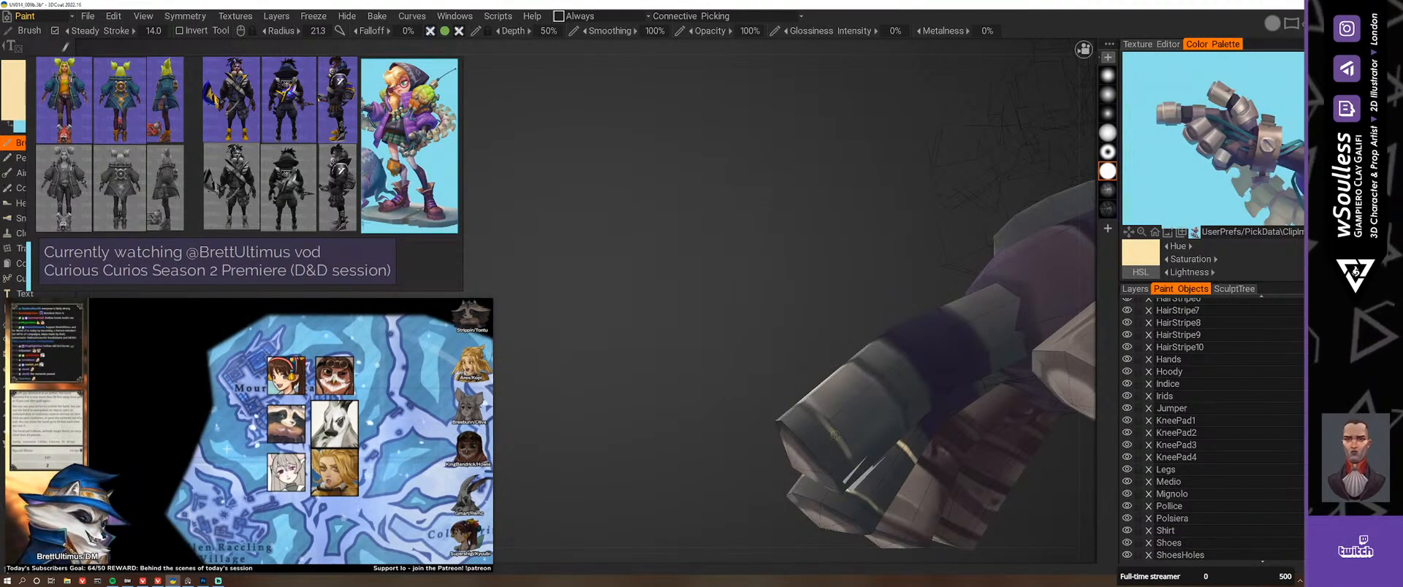
pyautogui.moveTo(733, 421); pyautogui.dragTo(922, 372, button='right')
pyautogui.moveTo(930, 409); pyautogui.dragTo(1031, 306)
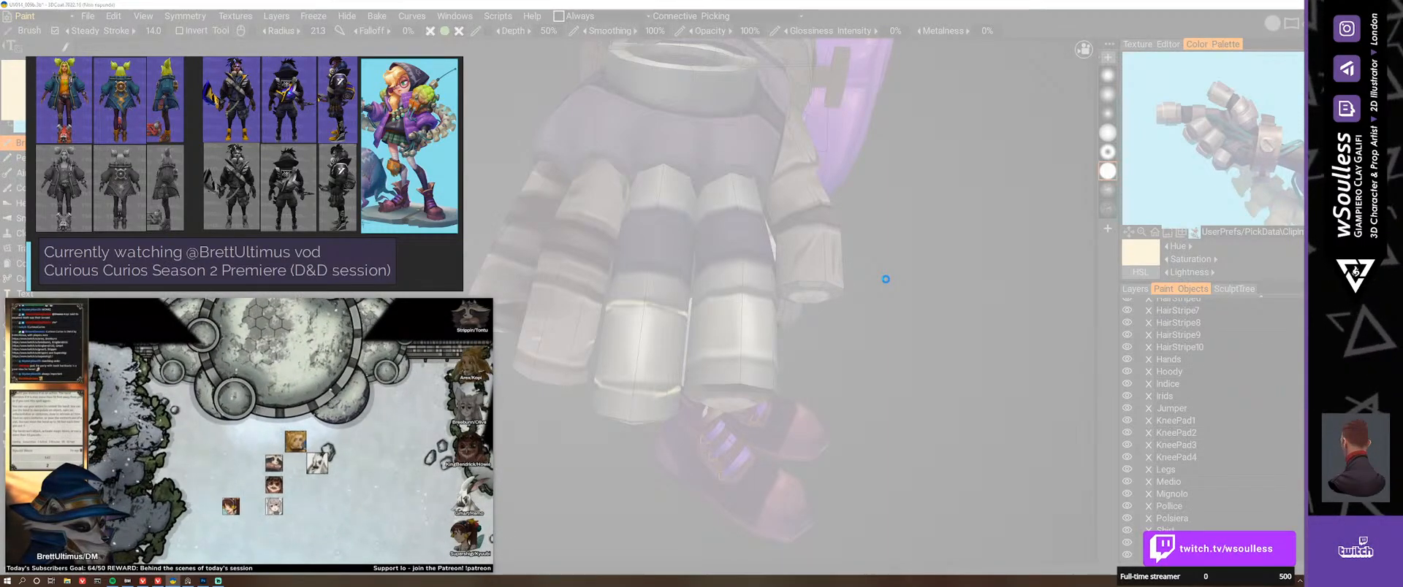
# Step: Switch to Photoshop and update Layers.psd with the version changed on disk
pyautogui.hotkey('alt', 'Tab')
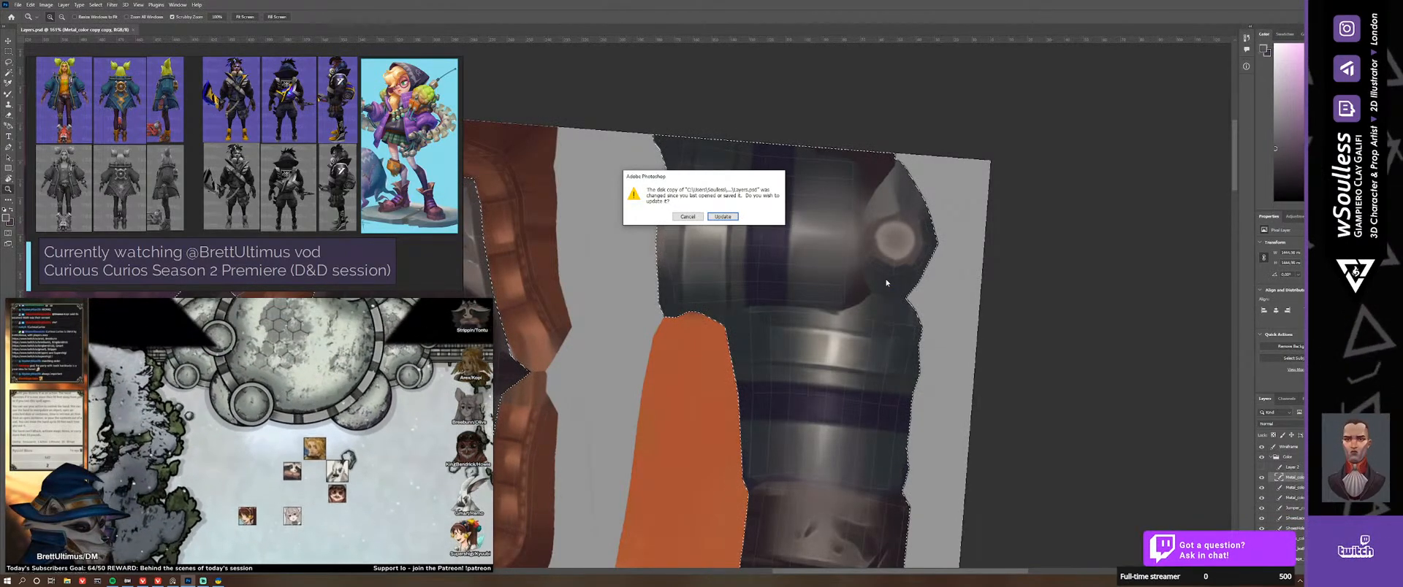
pyautogui.click(723, 216)
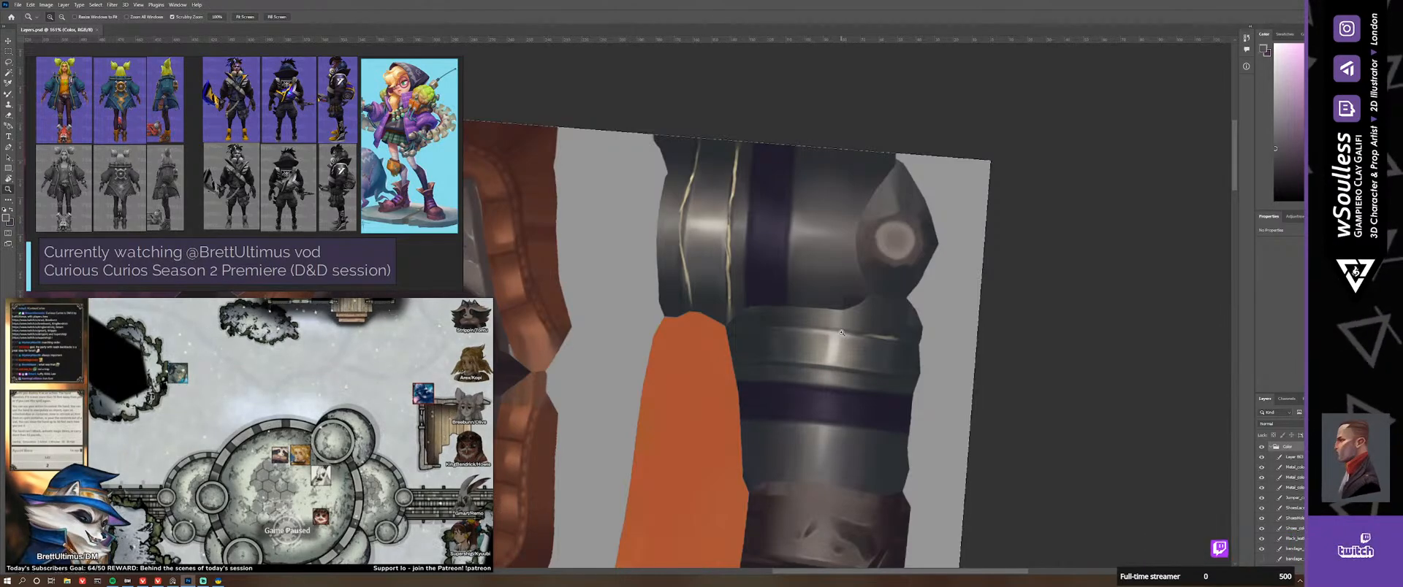
pyautogui.moveTo(841, 333); pyautogui.dragTo(822, 326)
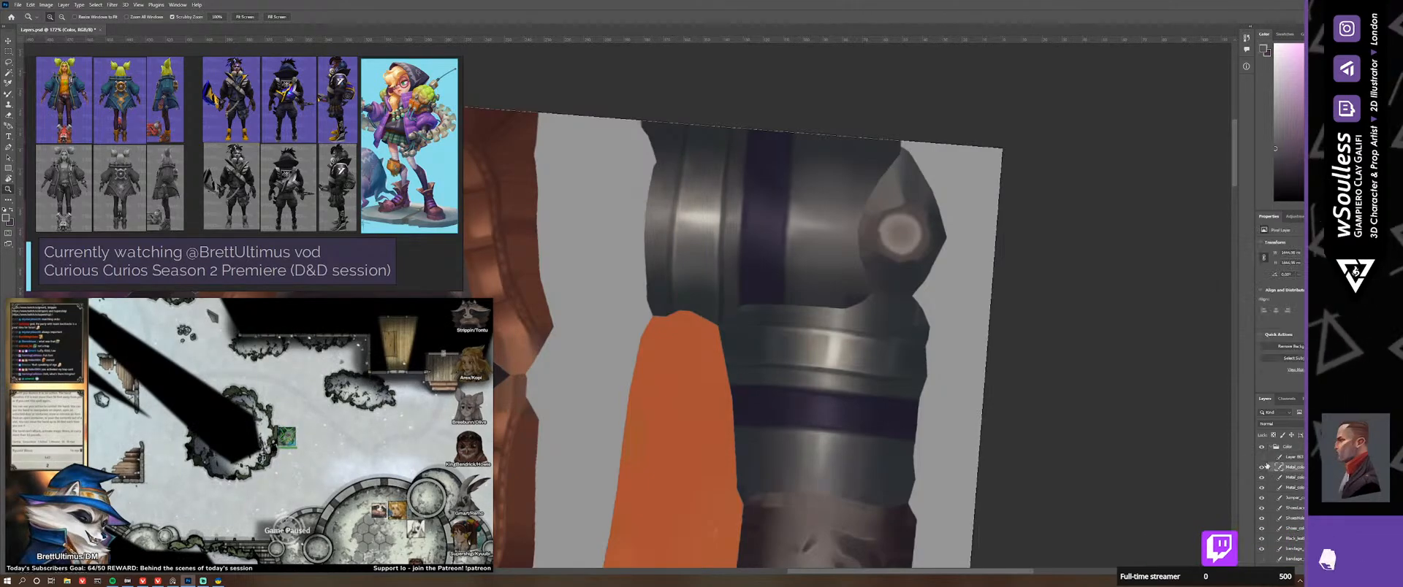
# Step: On the Metal_color copy copy layer, sample light greys beside the finger band's bright highlight and touch up the groove edge with a small brush
pyautogui.click(1295, 469)
pyautogui.keyDown('alt'); pyautogui.scroll(5, 881, 364); pyautogui.keyUp('alt')
pyautogui.moveTo(933, 362)
pyautogui.mouseDown()
pyautogui.moveTo(789, 358)
pyautogui.moveTo(853, 263)
pyautogui.mouseUp()
pyautogui.press('r')
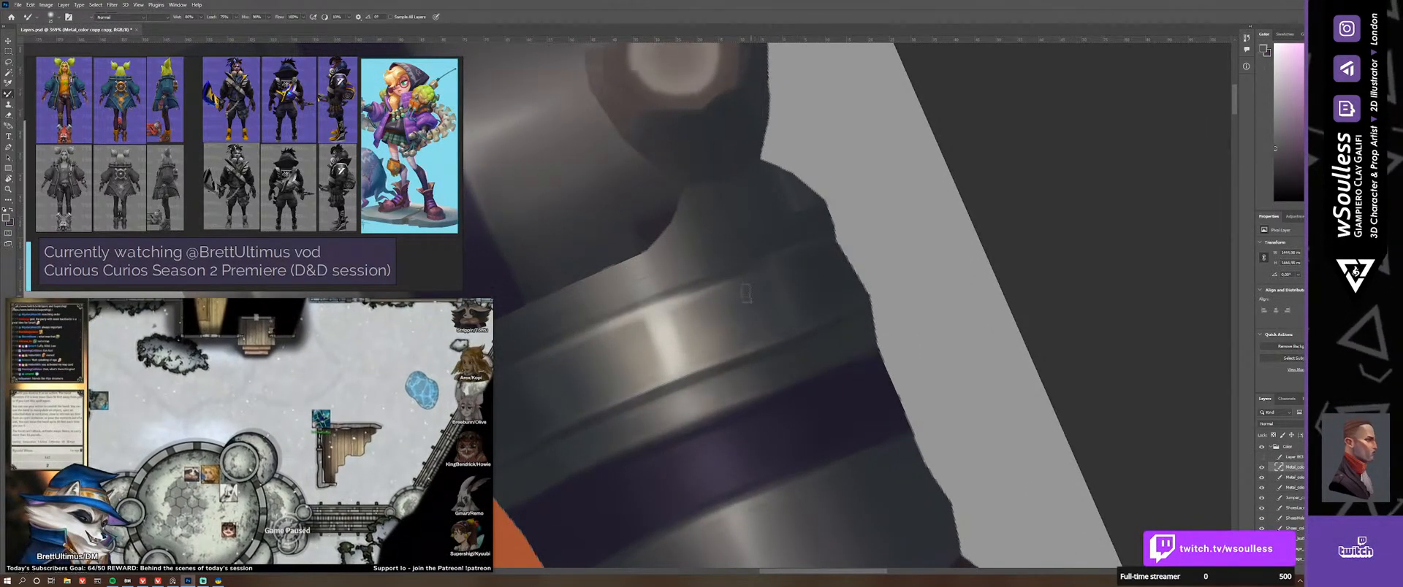
pyautogui.hotkey('shift', 'b')
pyautogui.keyDown('alt'); pyautogui.click(724, 305); pyautogui.keyUp('alt')
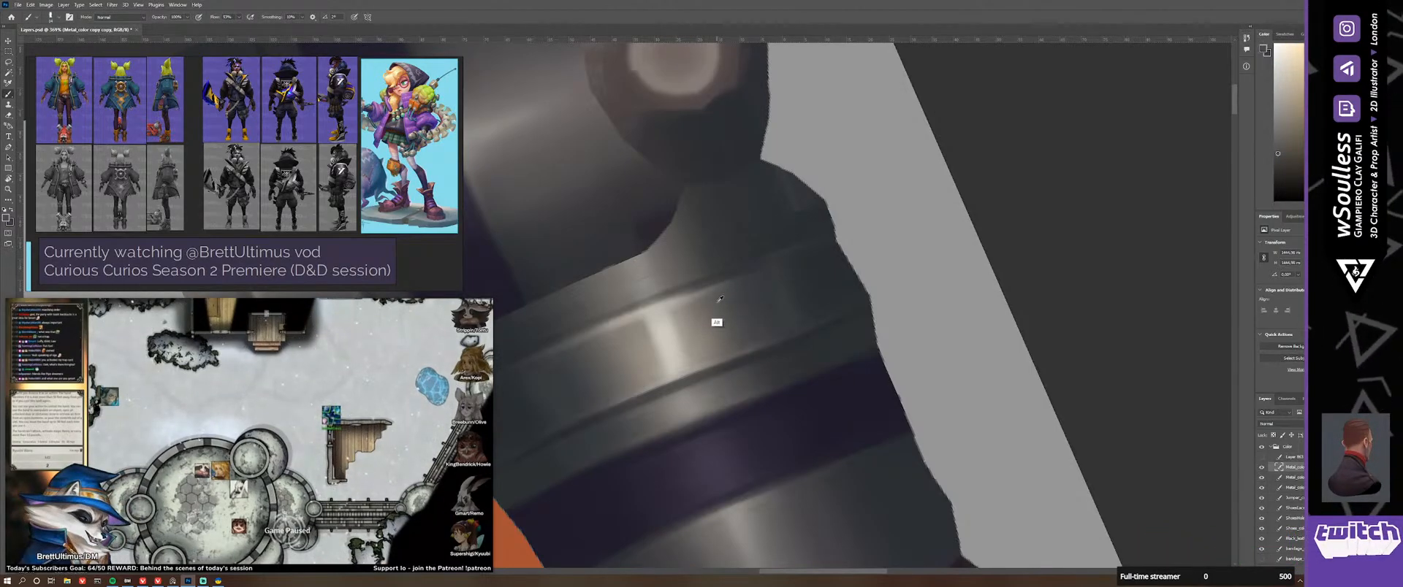
pyautogui.keyDown('alt'); pyautogui.click(719, 300); pyautogui.keyUp('alt')
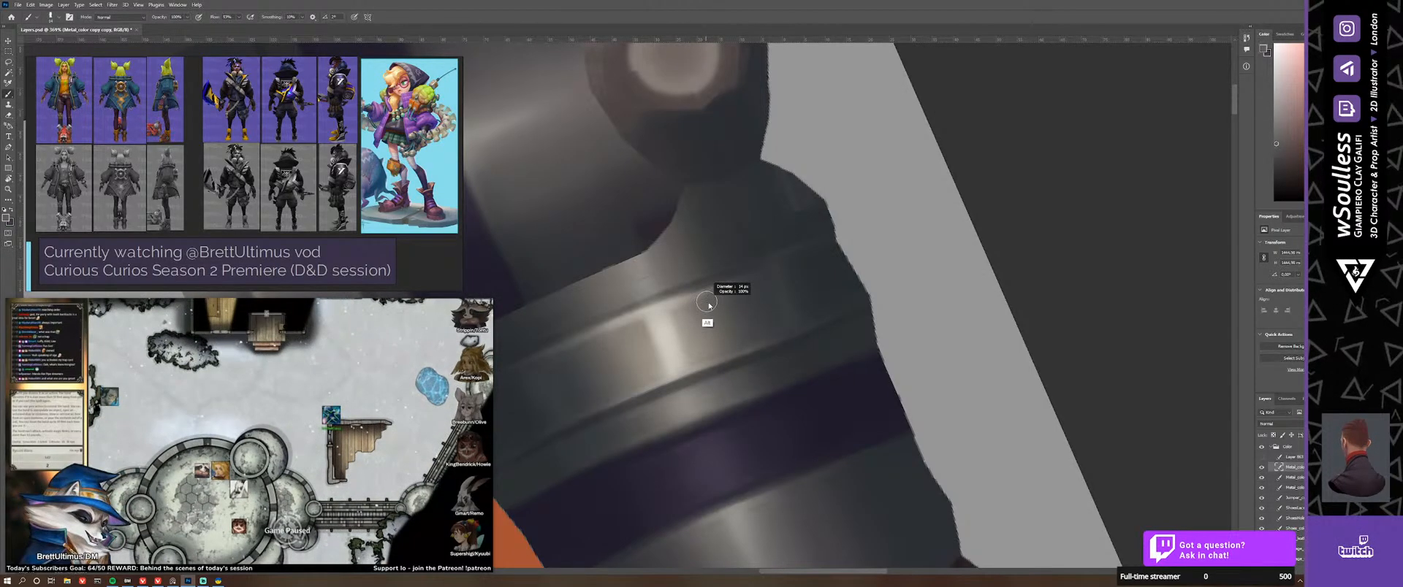
pyautogui.keyDown('alt'); pyautogui.moveTo(708, 305); pyautogui.dragTo(705, 305, button='right'); pyautogui.keyUp('alt')
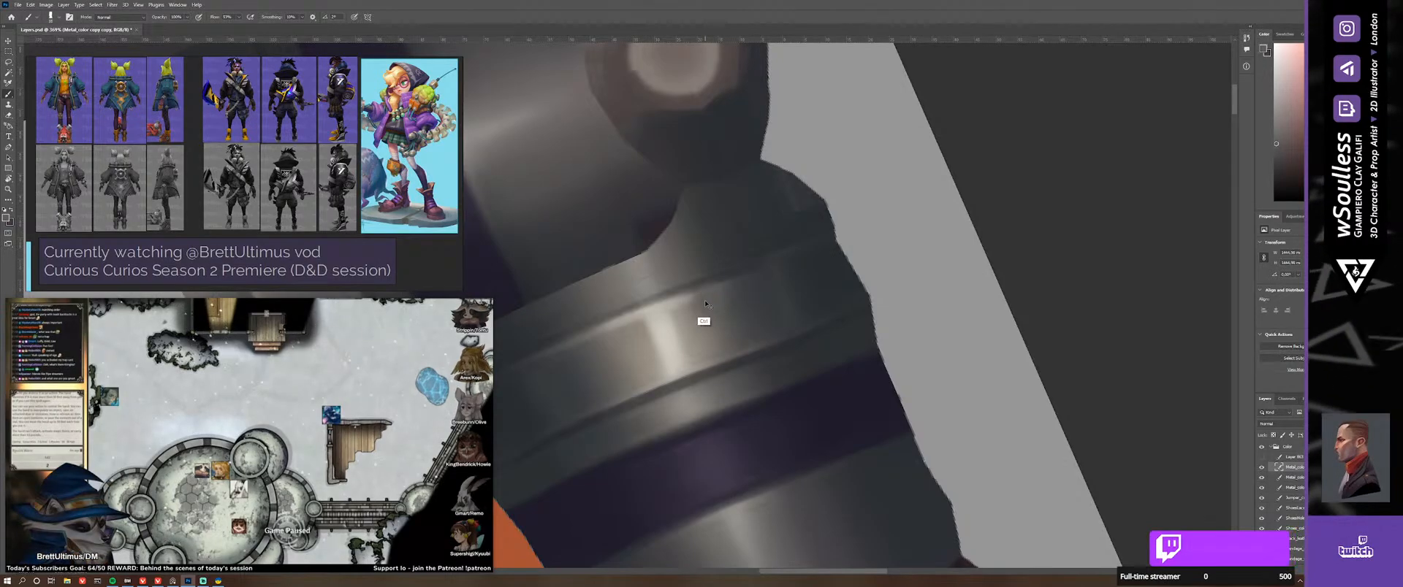
# Step: Sample the darker grey next to the band's highlight and smooth the transition below the groove with the Mixer Brush
pyautogui.keyDown('alt'); pyautogui.click(746, 293); pyautogui.keyUp('alt')
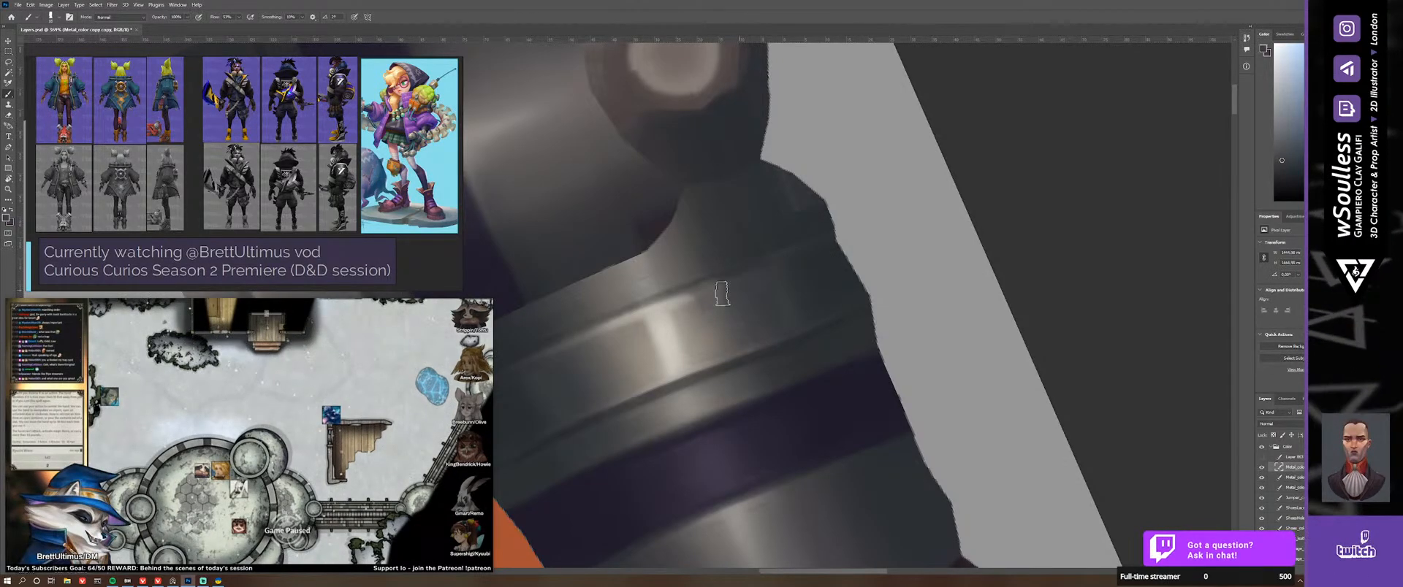
pyautogui.hotkey('shift', 'b')
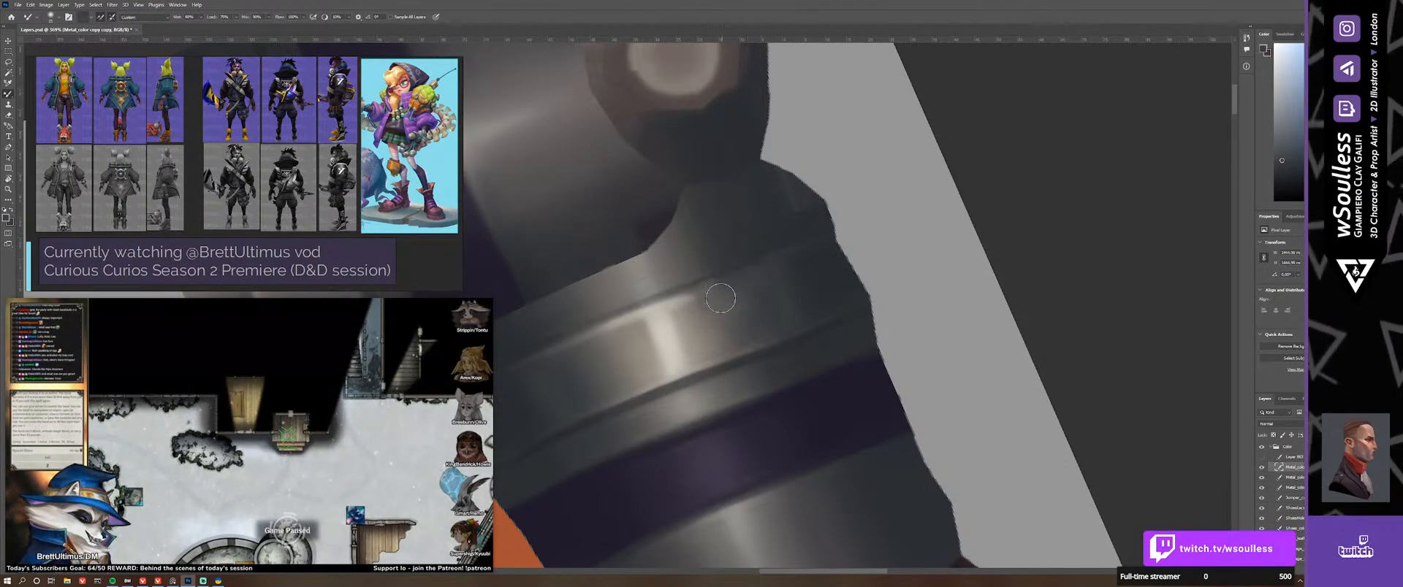
pyautogui.keyDown('alt'); pyautogui.moveTo(720, 301); pyautogui.dragTo(731, 303, button='right'); pyautogui.keyUp('alt')
pyautogui.moveTo(739, 297); pyautogui.dragTo(693, 317)
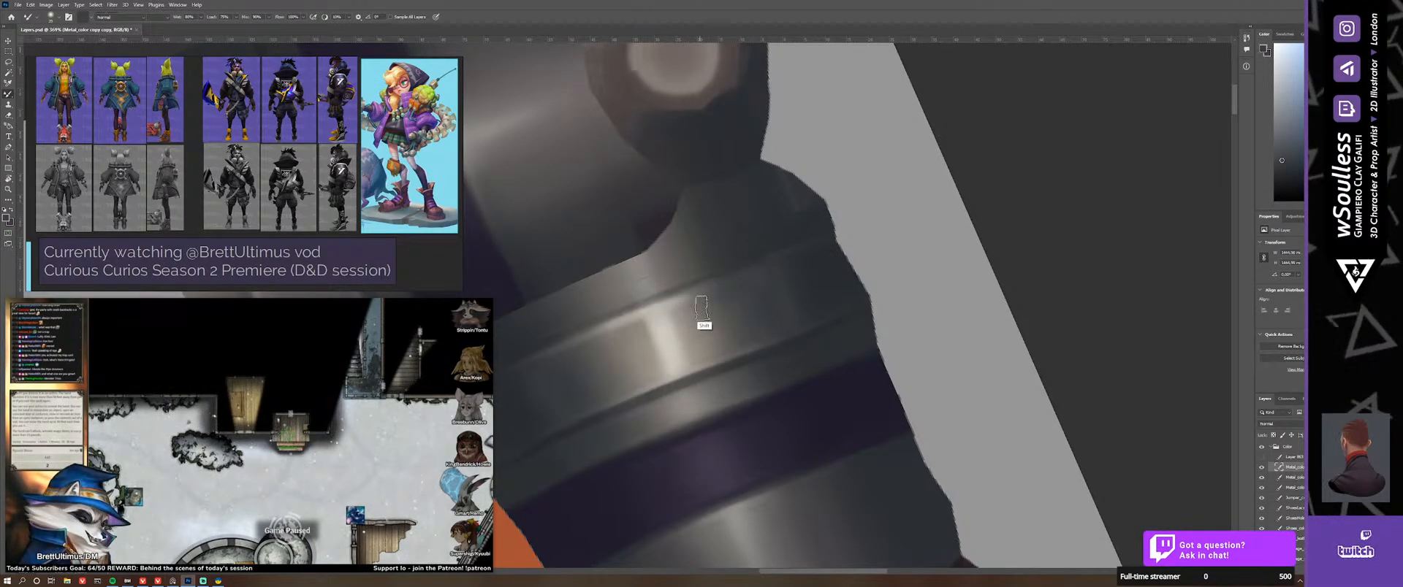
# Step: Repaint the metal rim just above the groove with sampled light and dark greys, blending it and checking it against the highlight layer
pyautogui.hotkey('shift', 'b')
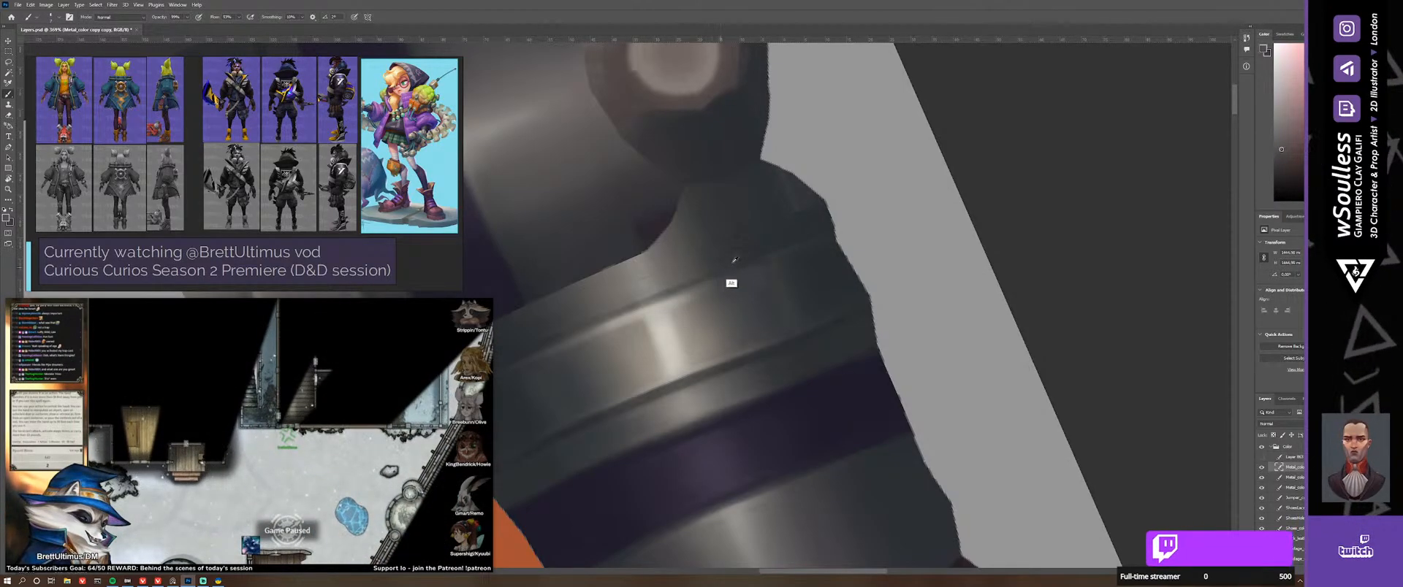
pyautogui.keyDown('alt'); pyautogui.click(759, 255); pyautogui.keyUp('alt')
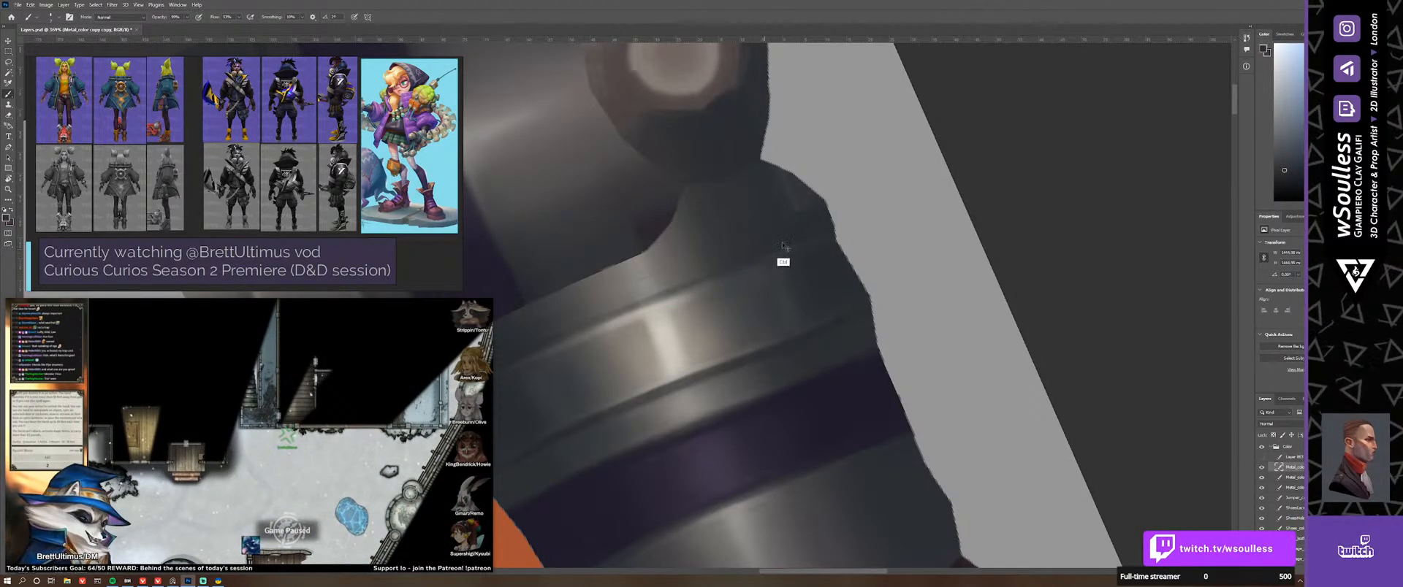
pyautogui.keyDown('alt'); pyautogui.click(677, 280); pyautogui.keyUp('alt')
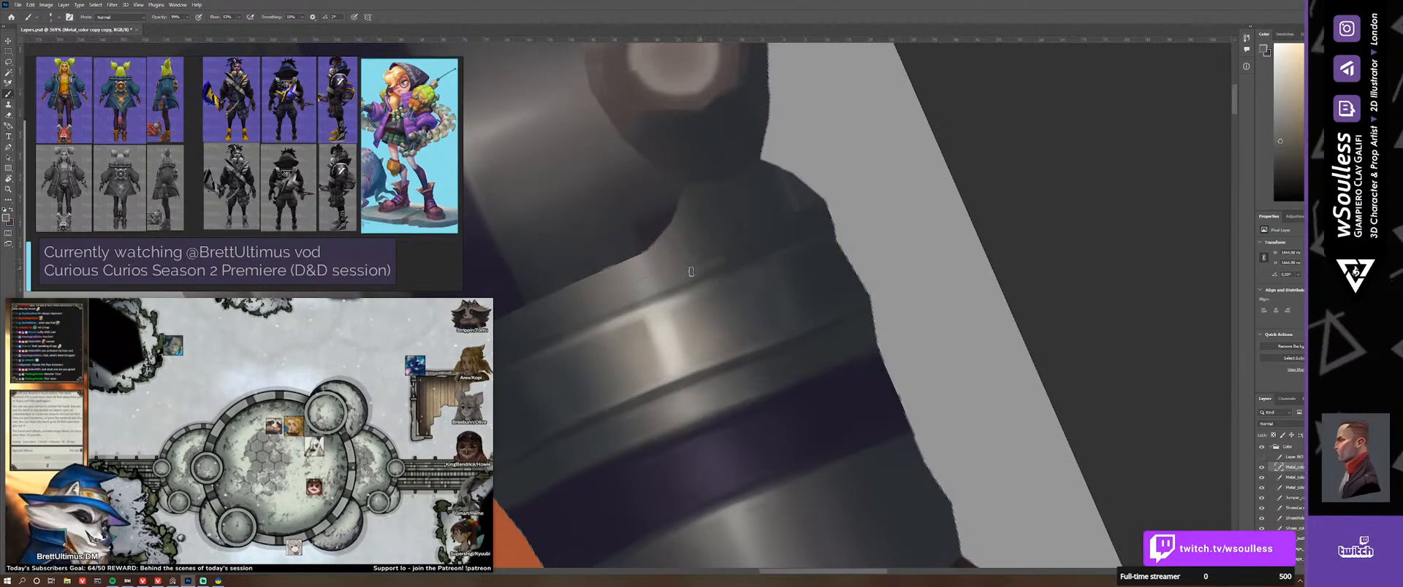
pyautogui.hotkey('shift', 'b')
pyautogui.moveTo(720, 263)
pyautogui.mouseDown()
pyautogui.moveTo(677, 277)
pyautogui.moveTo(719, 270)
pyautogui.mouseUp()
pyautogui.hotkey('shift', 'b')
pyautogui.keyDown('alt'); pyautogui.click(689, 282); pyautogui.keyUp('alt')
pyautogui.keyDown('alt'); pyautogui.click(759, 257); pyautogui.keyUp('alt')
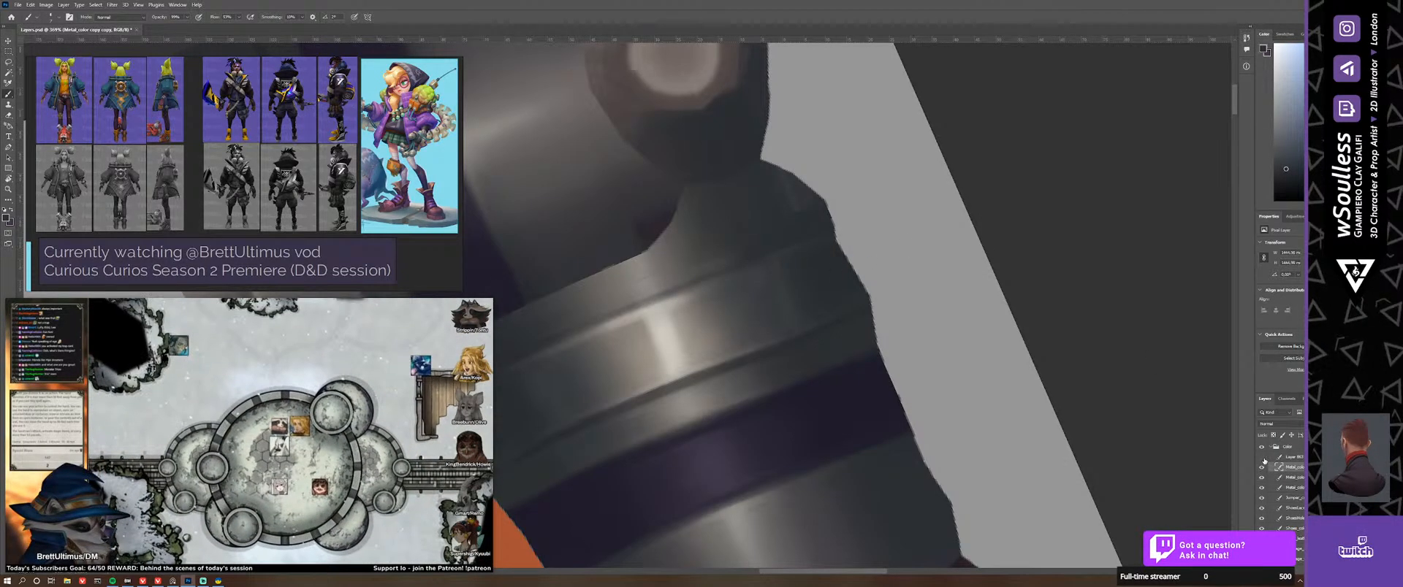
pyautogui.click(1261, 459)
pyautogui.click(1261, 459)
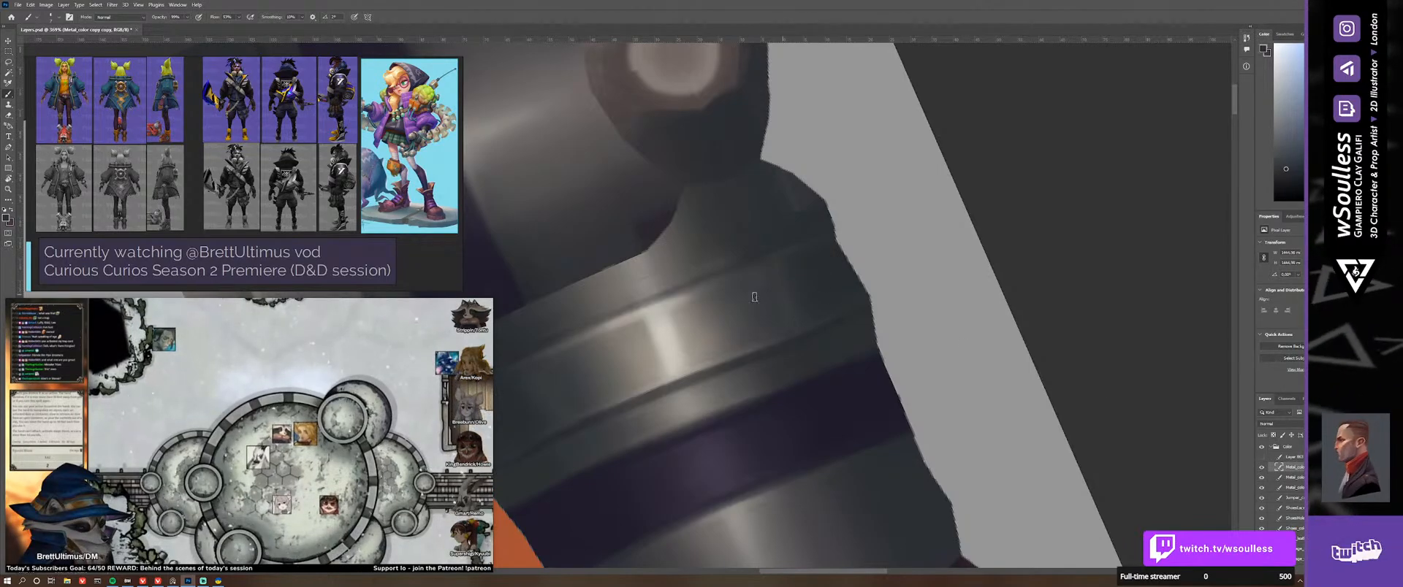
# Step: Paint sampled grey over the band's shaded side near the texture edge and blend it with the Mixer Brush
pyautogui.hotkey('shift', 'b')
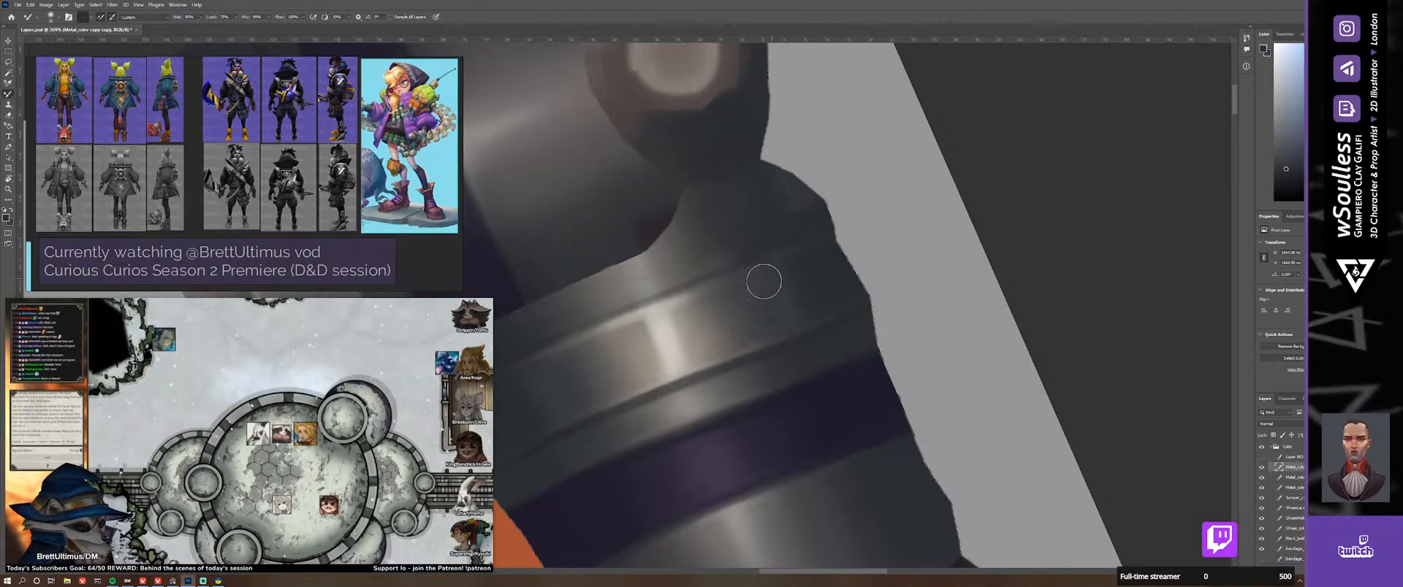
pyautogui.hotkey('shift', 'b')
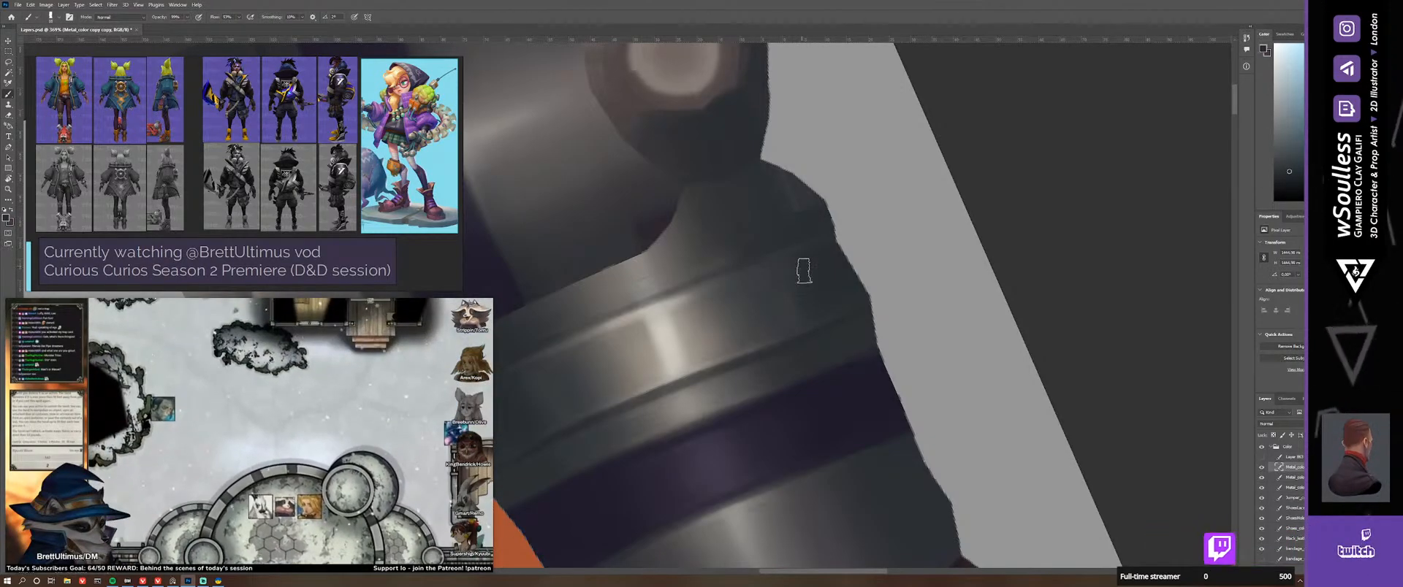
pyautogui.keyDown('alt'); pyautogui.click(770, 301); pyautogui.keyUp('alt')
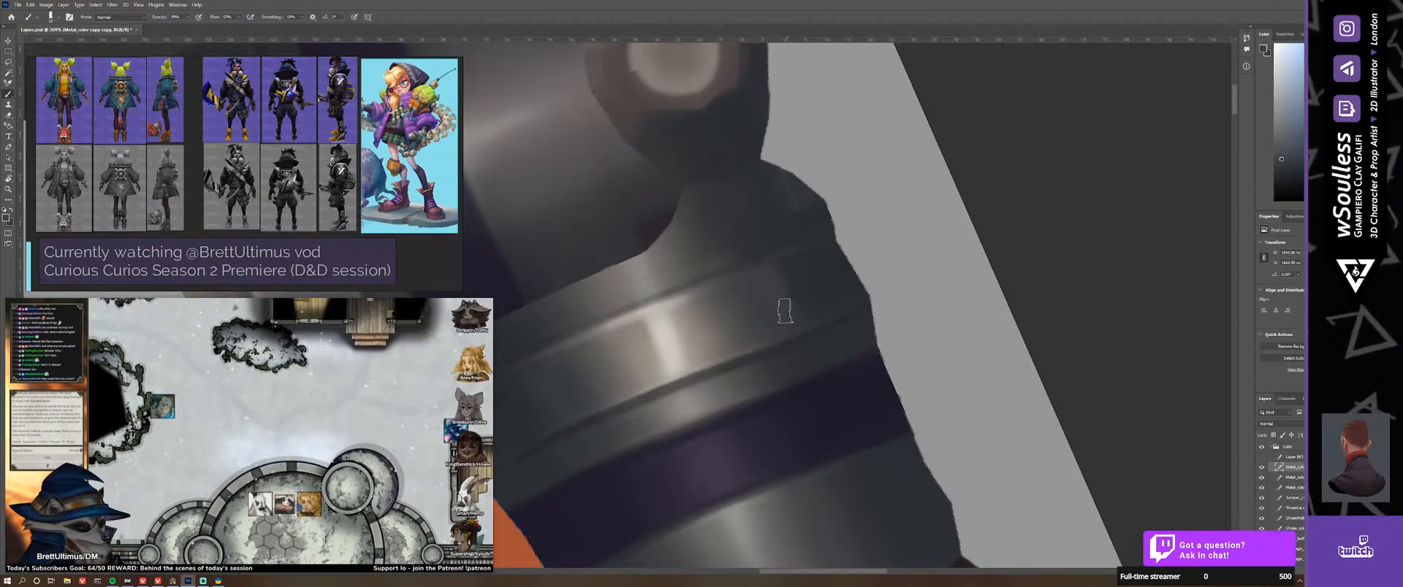
pyautogui.hotkey('shift', 'b')
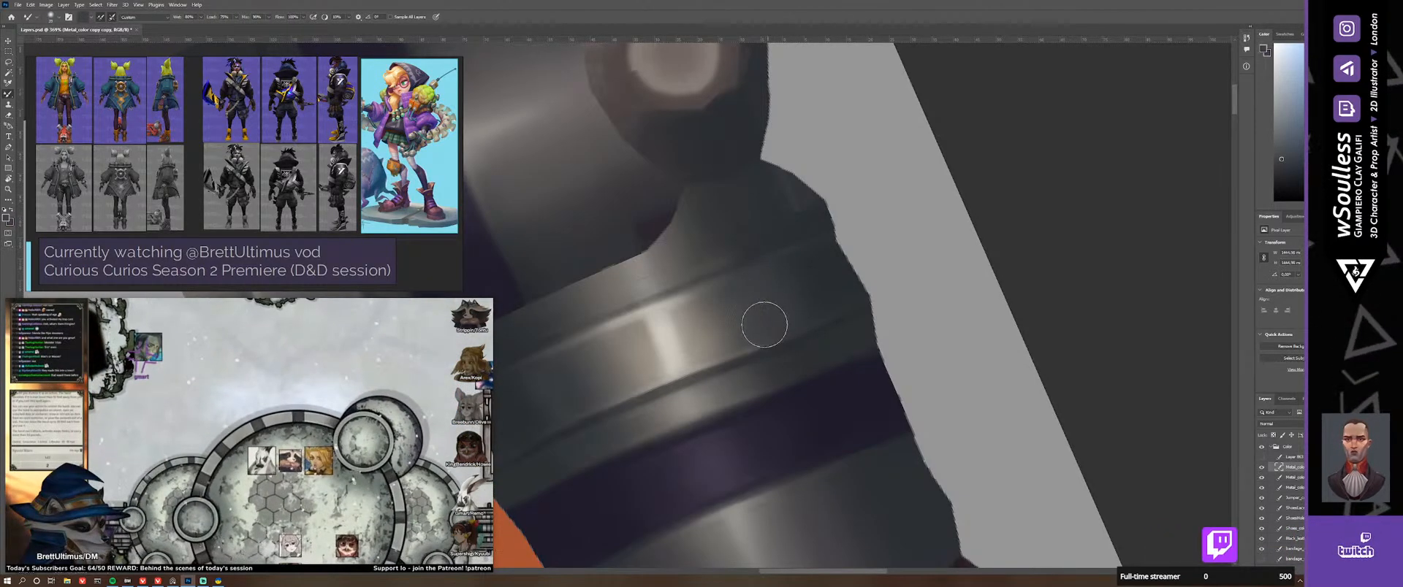
pyautogui.keyDown('alt'); pyautogui.moveTo(775, 281); pyautogui.dragTo(762, 254, button='right'); pyautogui.keyUp('alt')
# Step: Paint lighter grey touches along the rim above the groove, sampling tones from the rim and the band
pyautogui.hotkey('shift', 'b')
pyautogui.keyDown('alt'); pyautogui.click(764, 251); pyautogui.keyUp('alt')
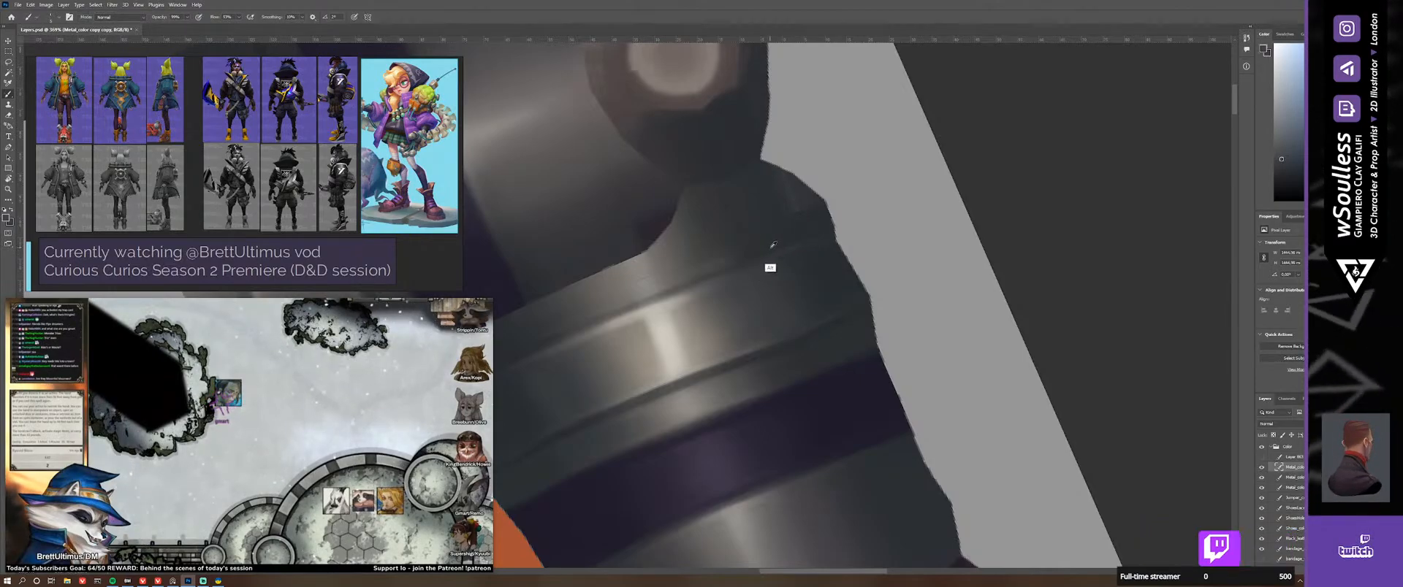
pyautogui.keyDown('alt'); pyautogui.click(703, 266); pyautogui.keyUp('alt')
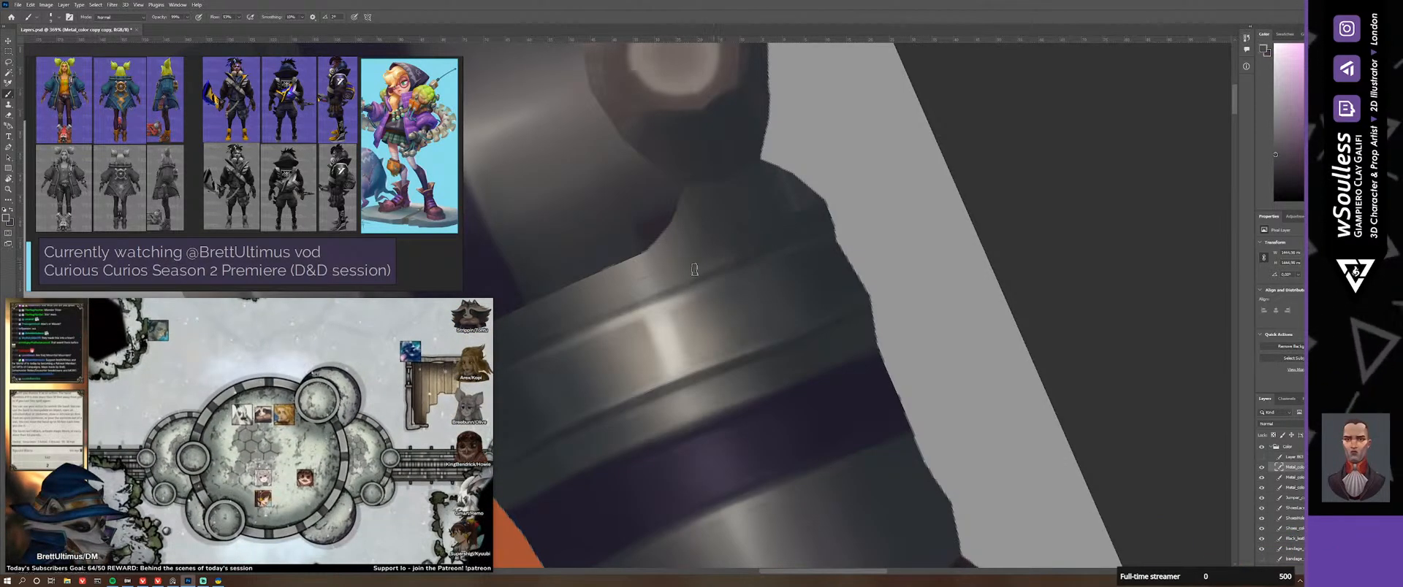
pyautogui.keyDown('alt'); pyautogui.click(747, 302); pyautogui.keyUp('alt')
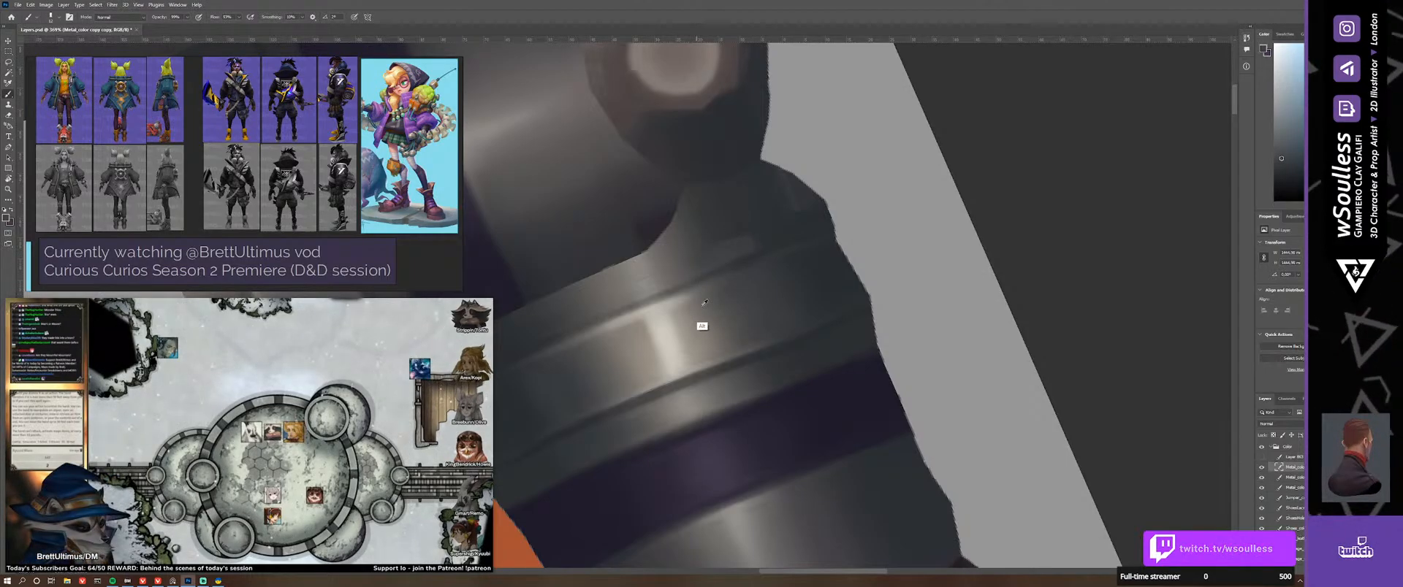
pyautogui.keyDown('alt'); pyautogui.click(692, 282); pyautogui.keyUp('alt')
pyautogui.keyDown('alt'); pyautogui.click(698, 271); pyautogui.keyUp('alt')
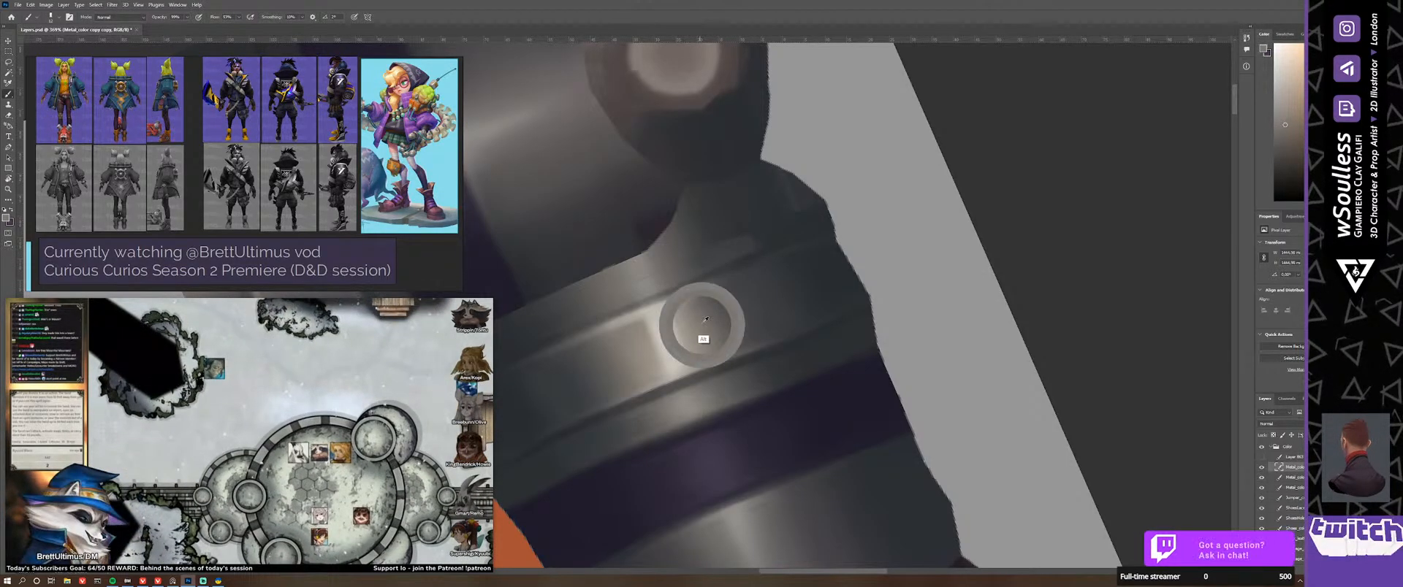
# Step: Blend the new rim touches into the surrounding metal, alternating between the Mixer Brush and the Brush
pyautogui.hotkey('shift', 'b')
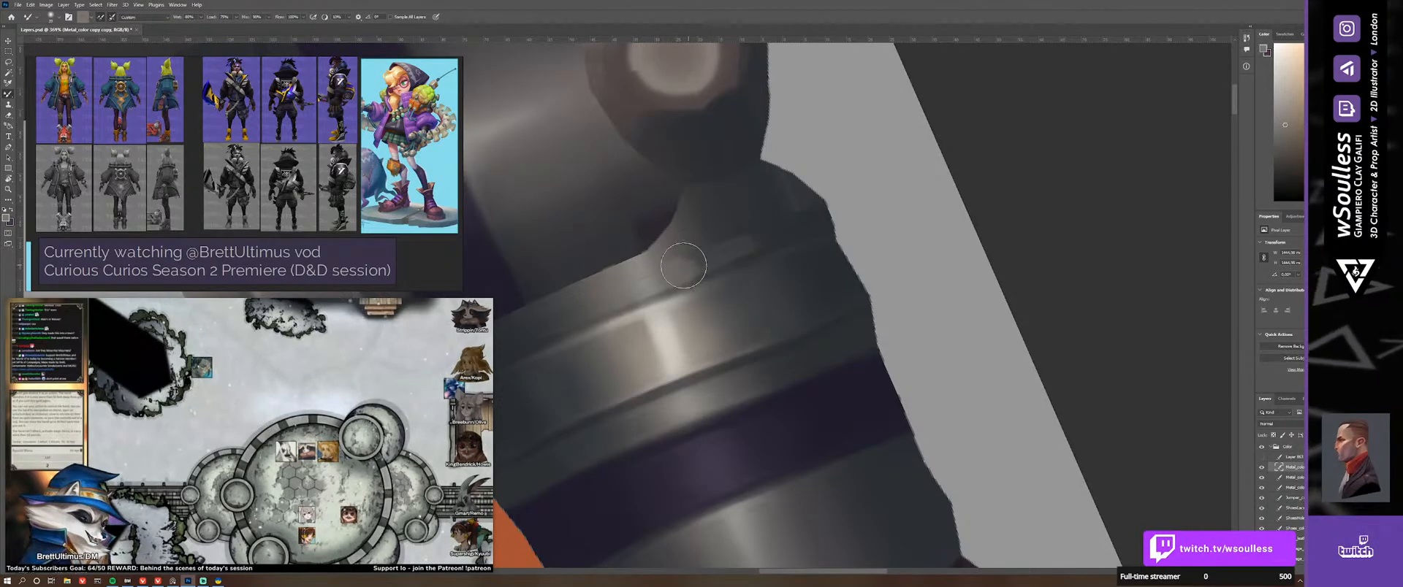
pyautogui.keyDown('alt'); pyautogui.moveTo(688, 262); pyautogui.dragTo(692, 270, button='right'); pyautogui.keyUp('alt')
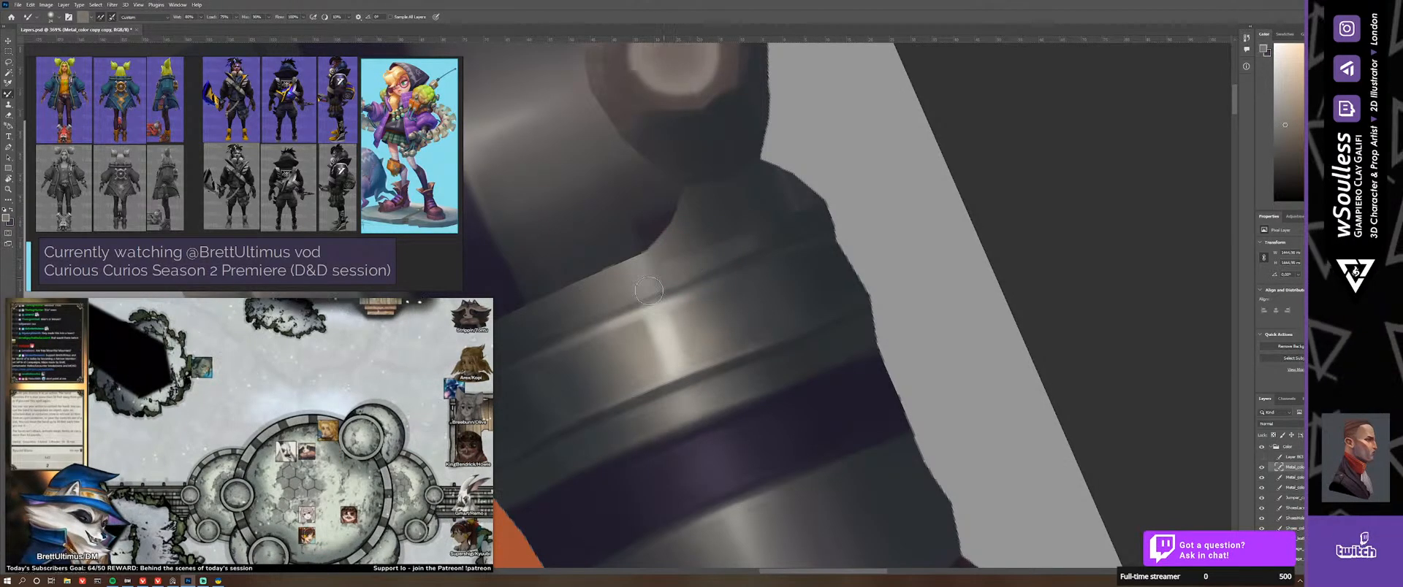
pyautogui.hotkey('shift', 'b')
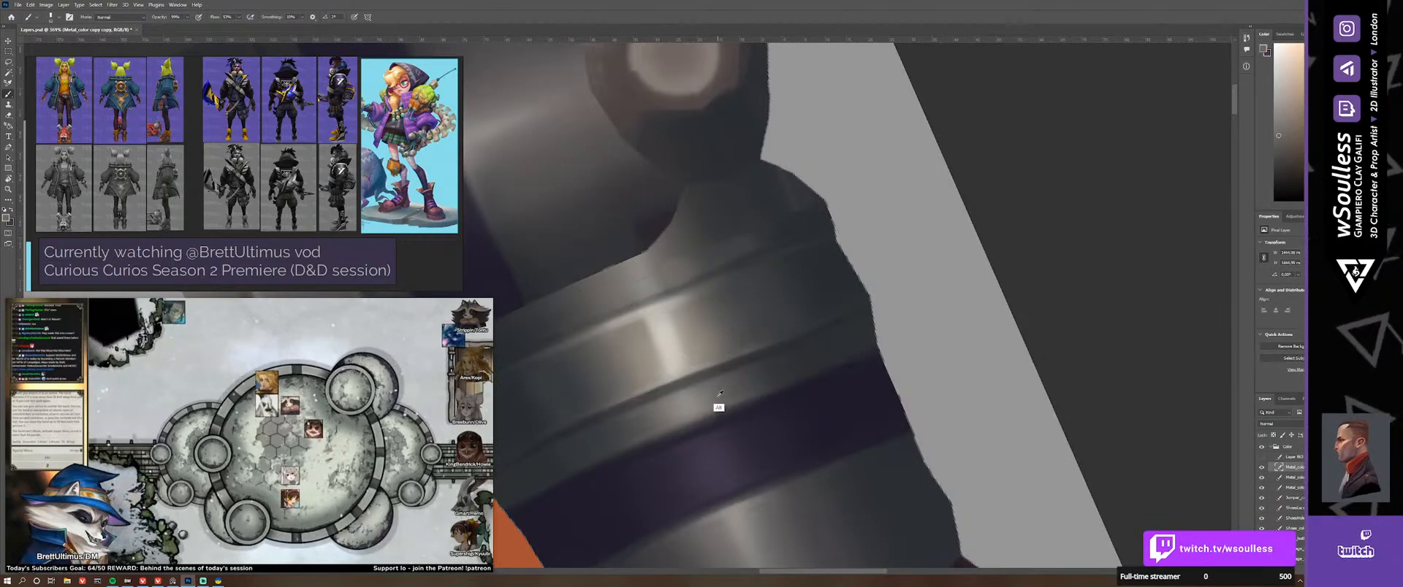
pyautogui.hotkey('shift', 'b')
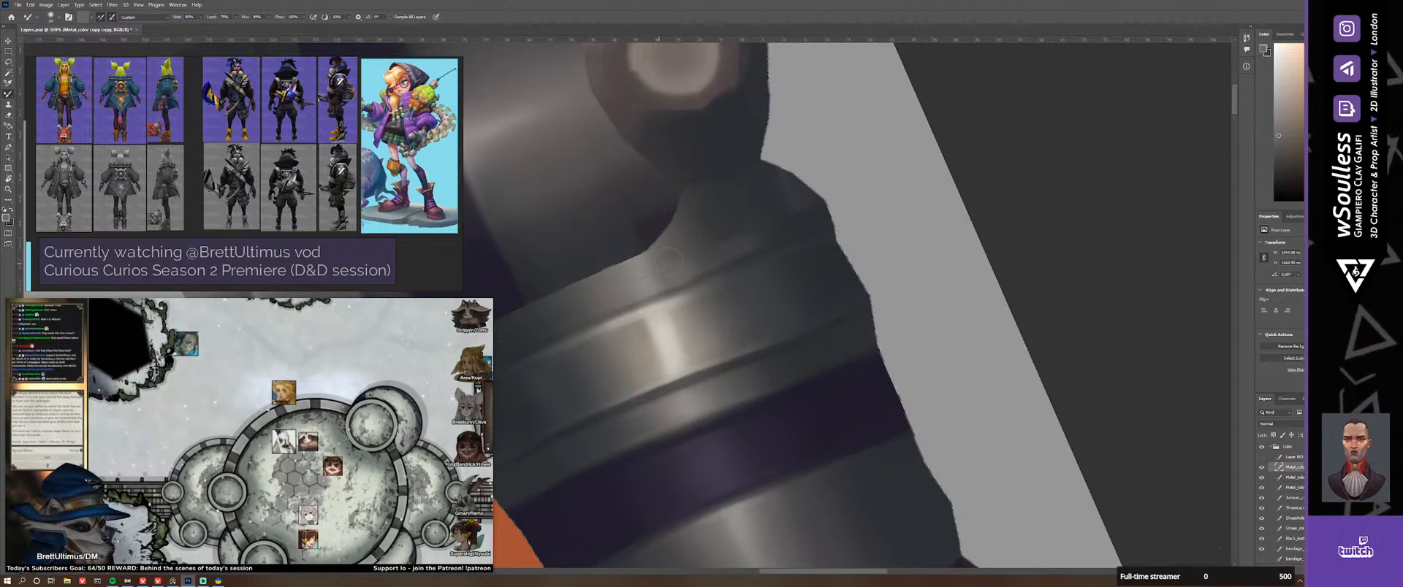
pyautogui.hotkey('shift', 'b')
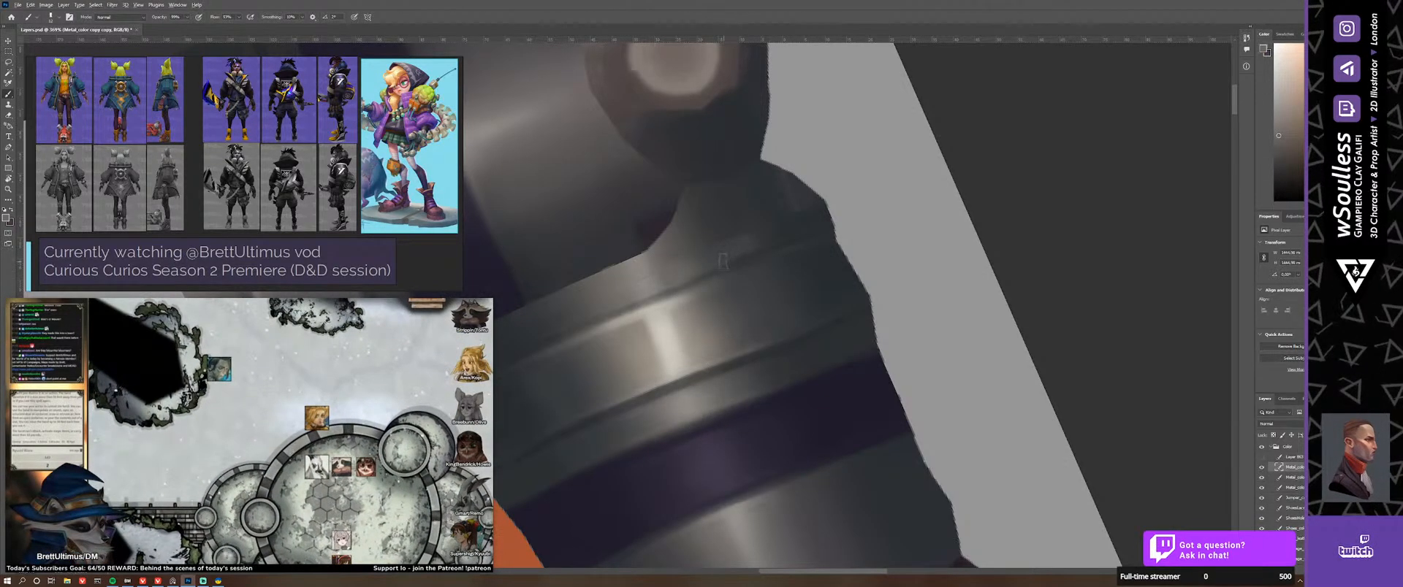
pyautogui.hotkey('shift', 'b')
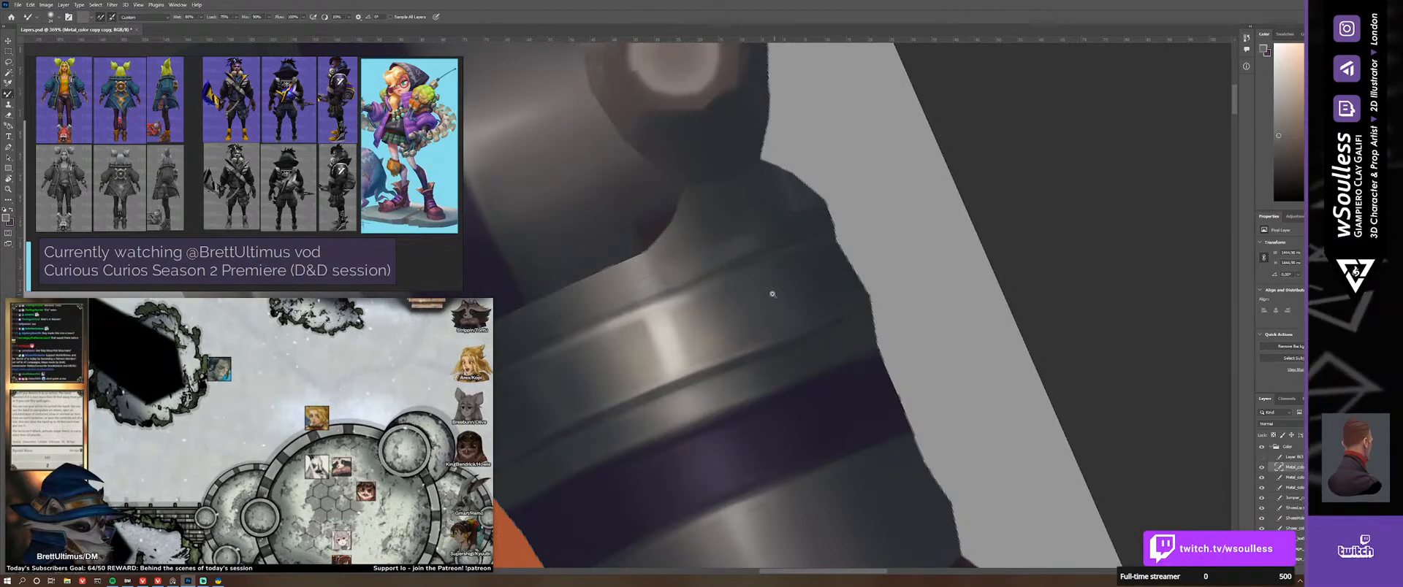
# Step: Show the cream groove highlight layer over the metal bands of the finger texture
pyautogui.press('z')
pyautogui.moveTo(858, 291); pyautogui.dragTo(842, 381)
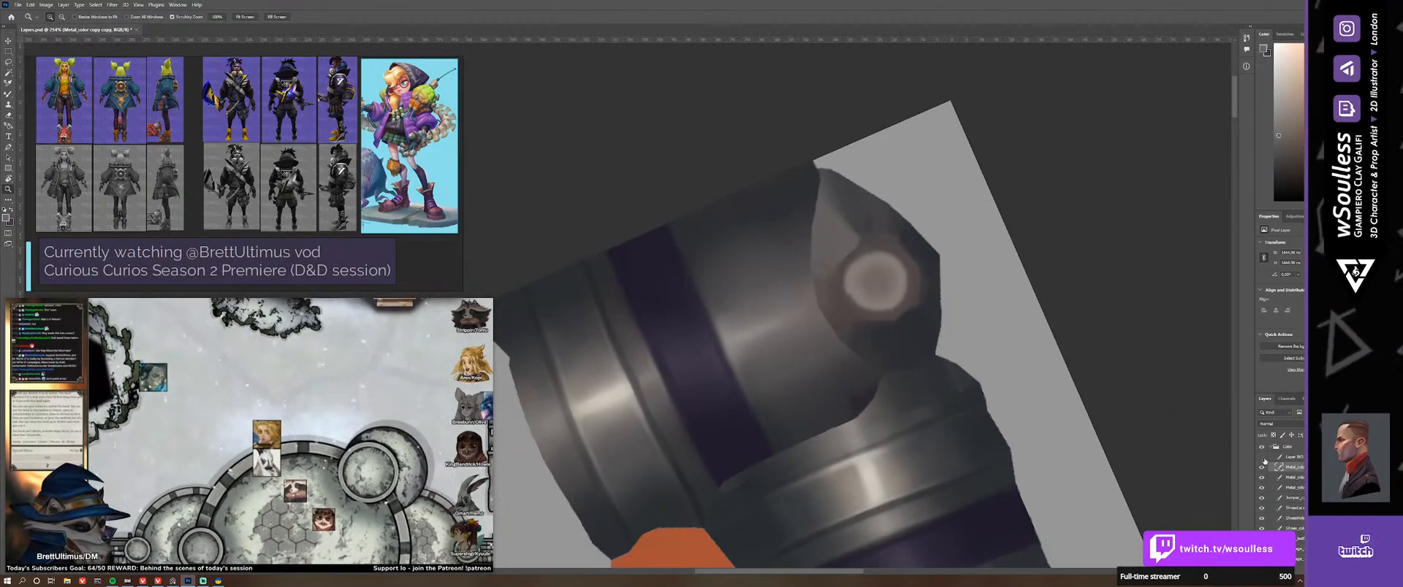
pyautogui.click(1261, 458)
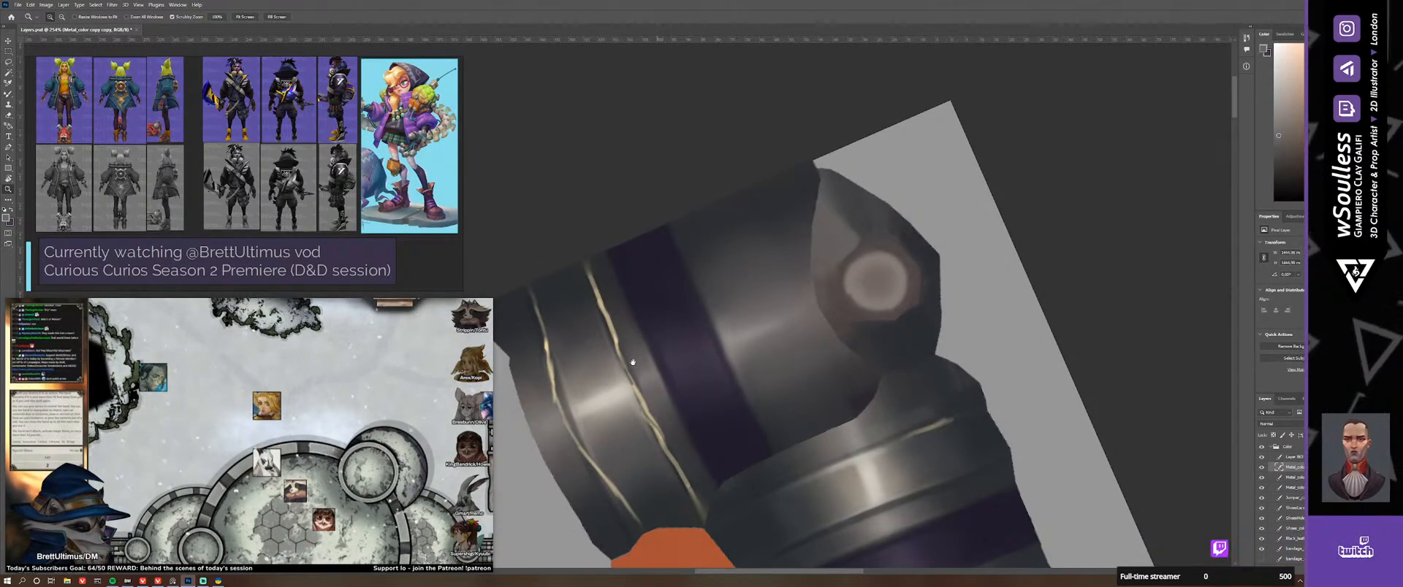
pyautogui.moveTo(760, 314); pyautogui.dragTo(585, 515)
pyautogui.moveTo(606, 281); pyautogui.dragTo(760, 312)
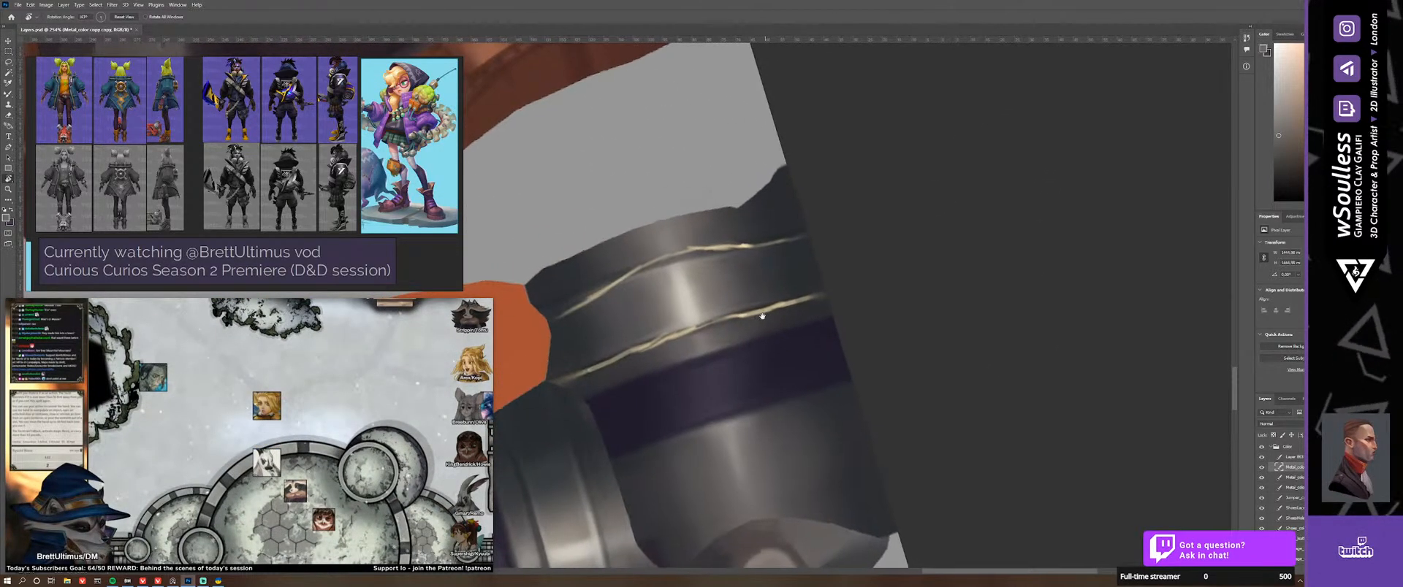
pyautogui.moveTo(618, 354); pyautogui.dragTo(657, 345)
pyautogui.click(656, 345)
# Step: Paint the rim above the upper cream groove line with greys sampled from its shaded side beside the bright reflection
pyautogui.press('b')
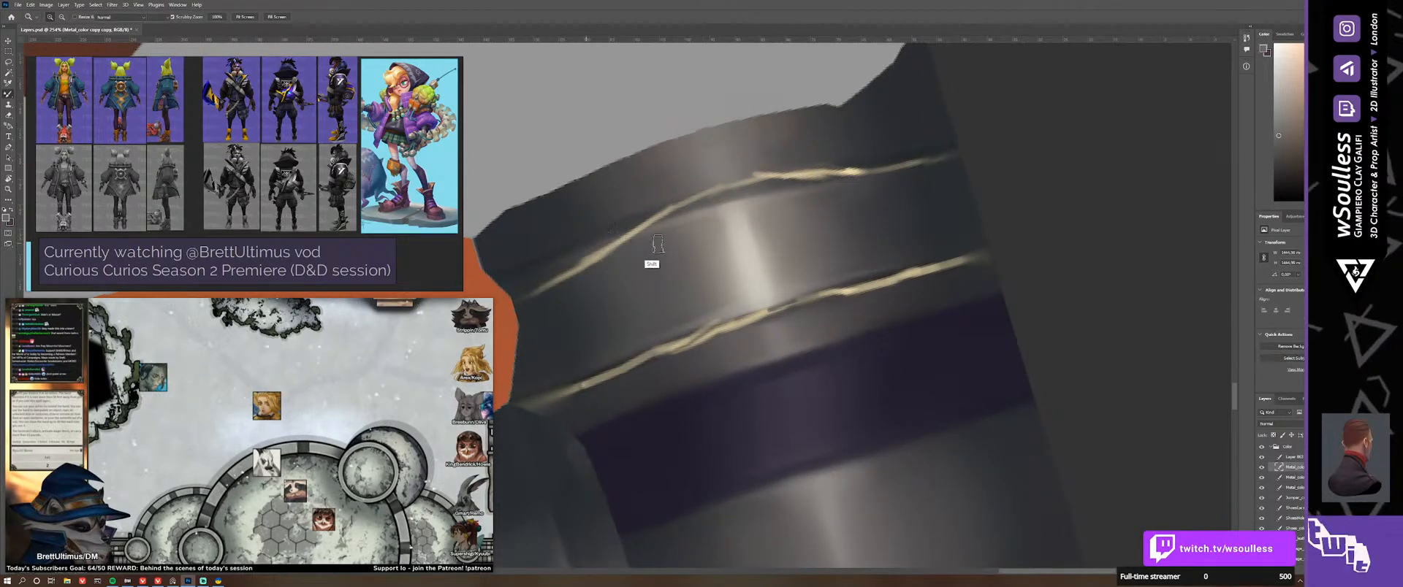
pyautogui.keyDown('alt'); pyautogui.click(621, 216); pyautogui.keyUp('alt')
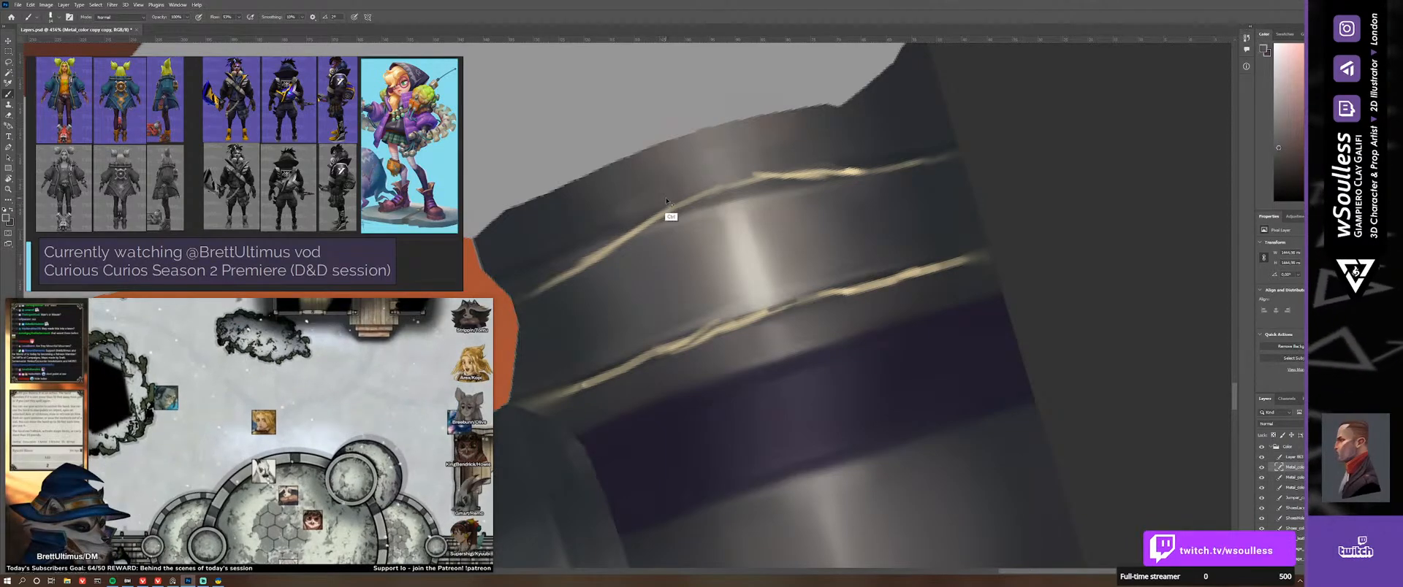
pyautogui.keyDown('alt'); pyautogui.click(645, 193); pyautogui.keyUp('alt')
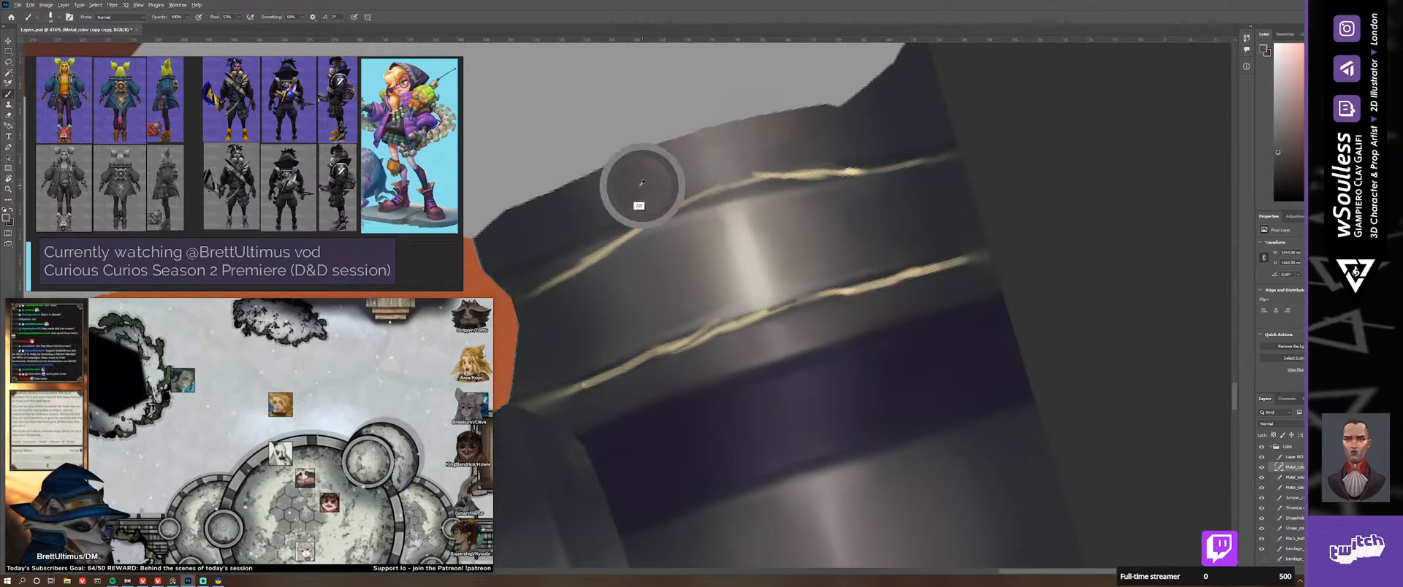
pyautogui.keyDown('alt'); pyautogui.click(596, 220); pyautogui.keyUp('alt')
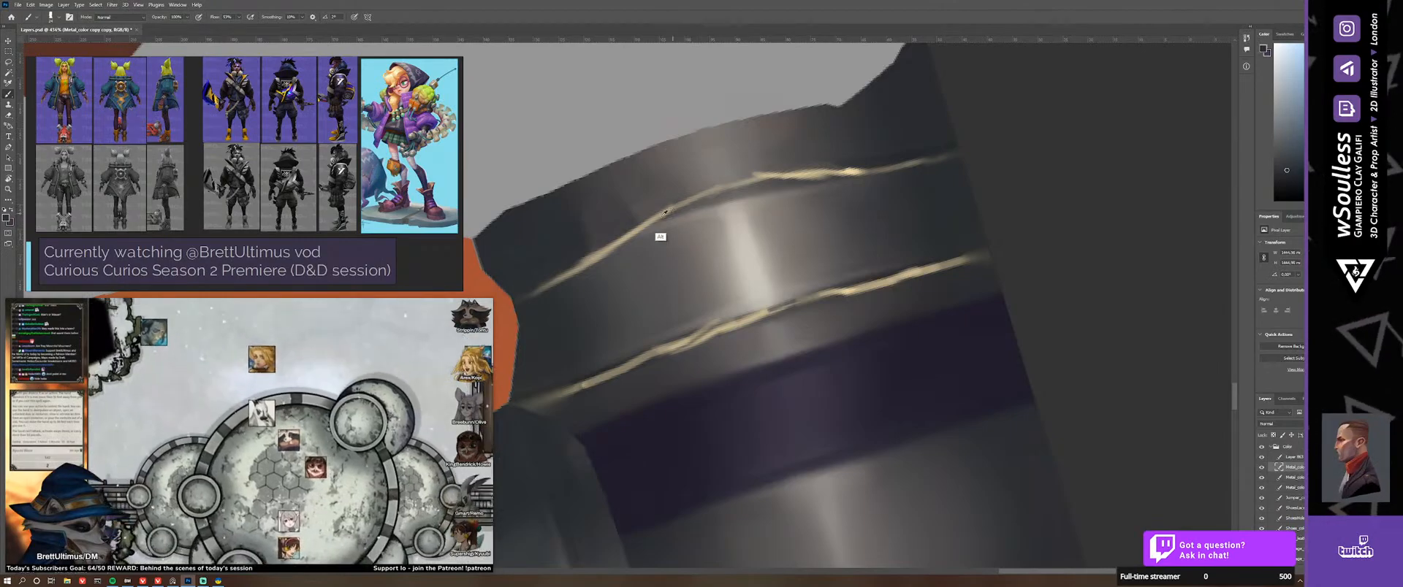
# Step: Paint sampled greys on the band just below the upper cream line, from the shaded side across the bright reflection
pyautogui.keyDown('alt'); pyautogui.click(664, 241); pyautogui.keyUp('alt')
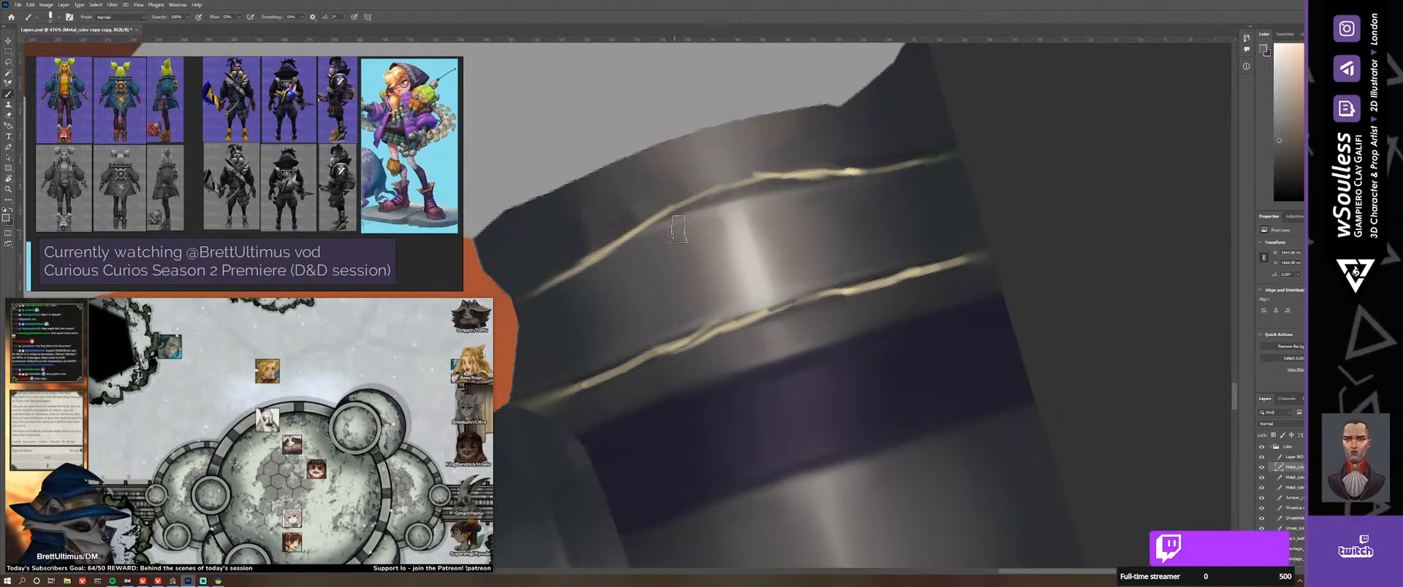
pyautogui.keyDown('alt'); pyautogui.moveTo(668, 230); pyautogui.dragTo(667, 229, button='right'); pyautogui.keyUp('alt')
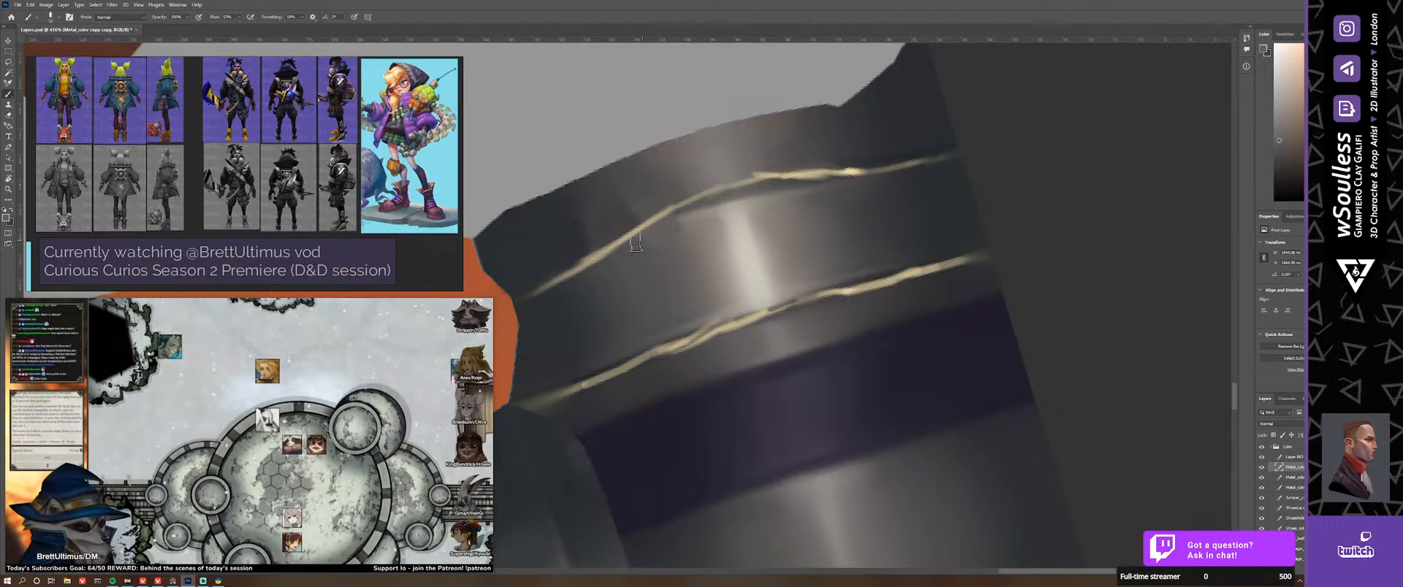
pyautogui.keyDown('alt'); pyautogui.click(705, 222); pyautogui.keyUp('alt')
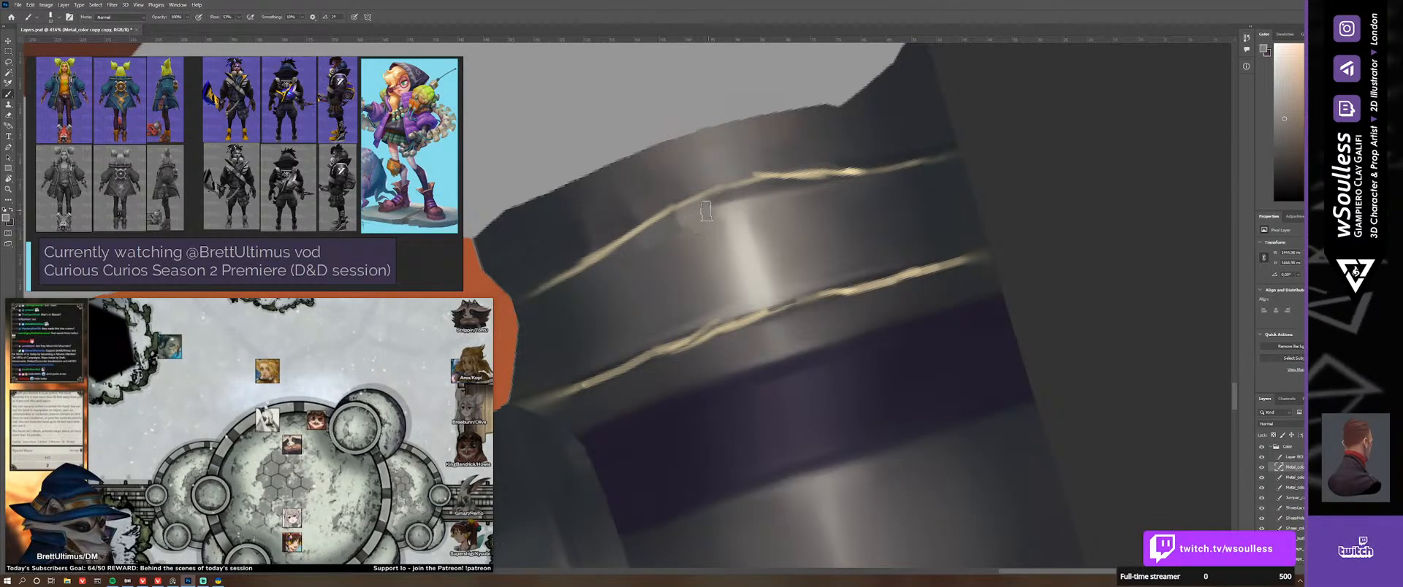
pyautogui.keyDown('alt'); pyautogui.click(763, 195); pyautogui.keyUp('alt')
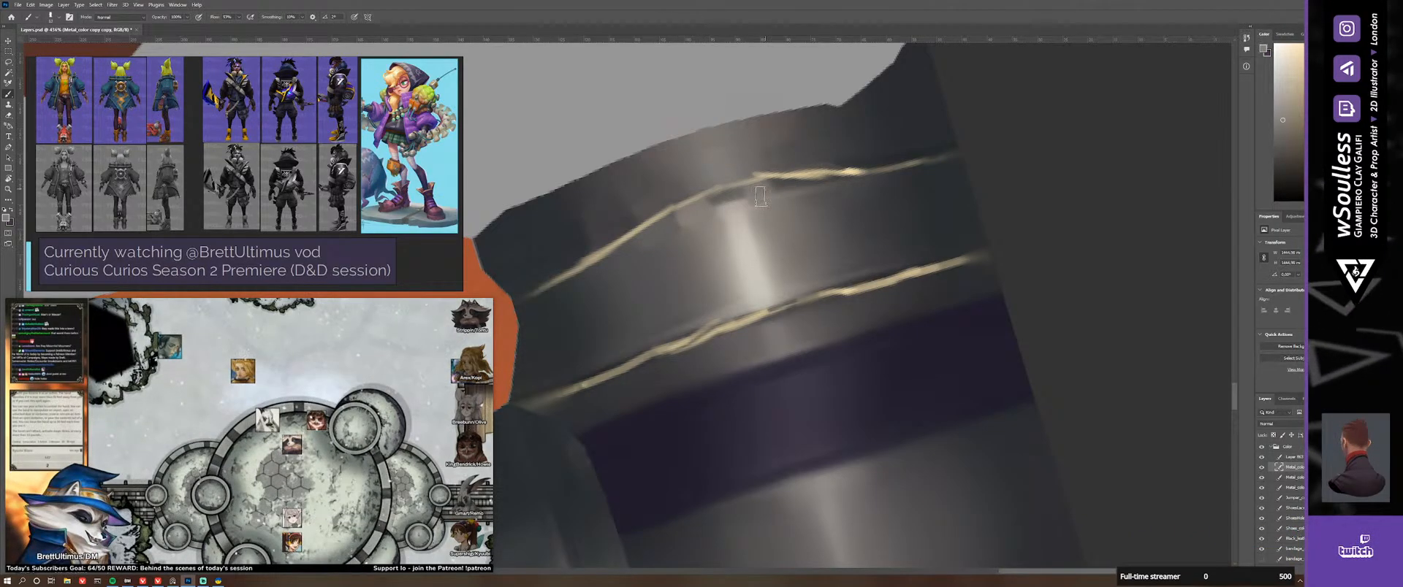
pyautogui.keyDown('alt'); pyautogui.click(804, 201); pyautogui.keyUp('alt')
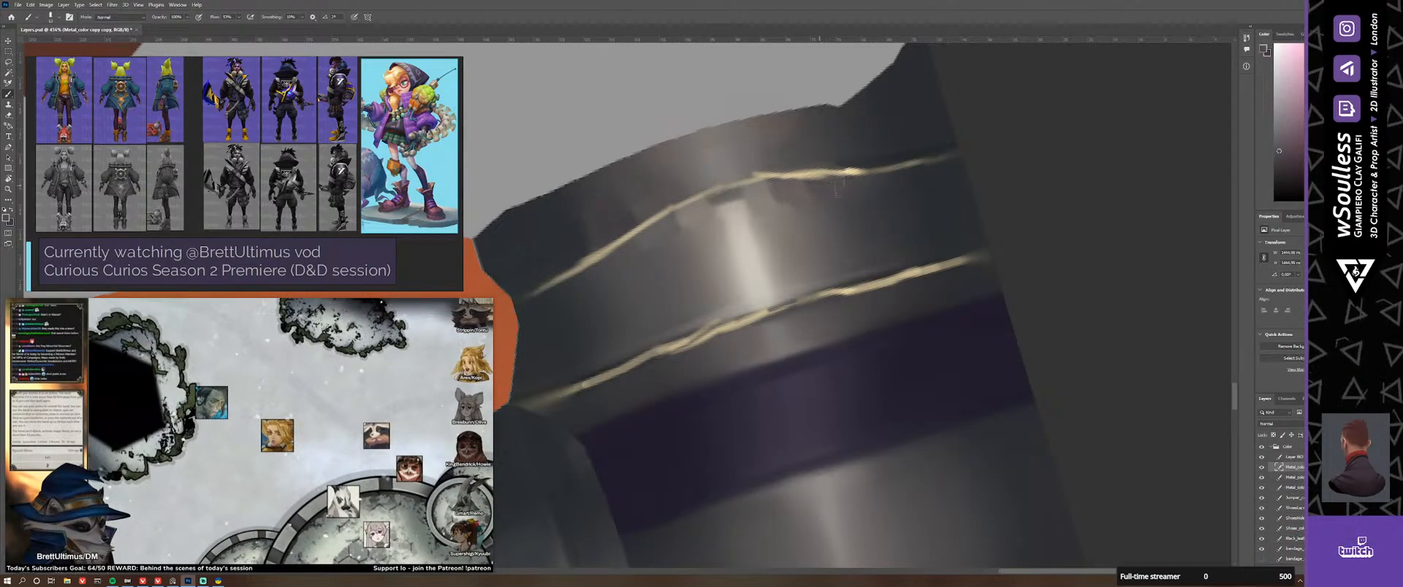
# Step: Blend the band's upper edge with the Mixer Brush, repainting the reflection's upper end light grey and touching up the darker side
pyautogui.hotkey('shift', 'b')
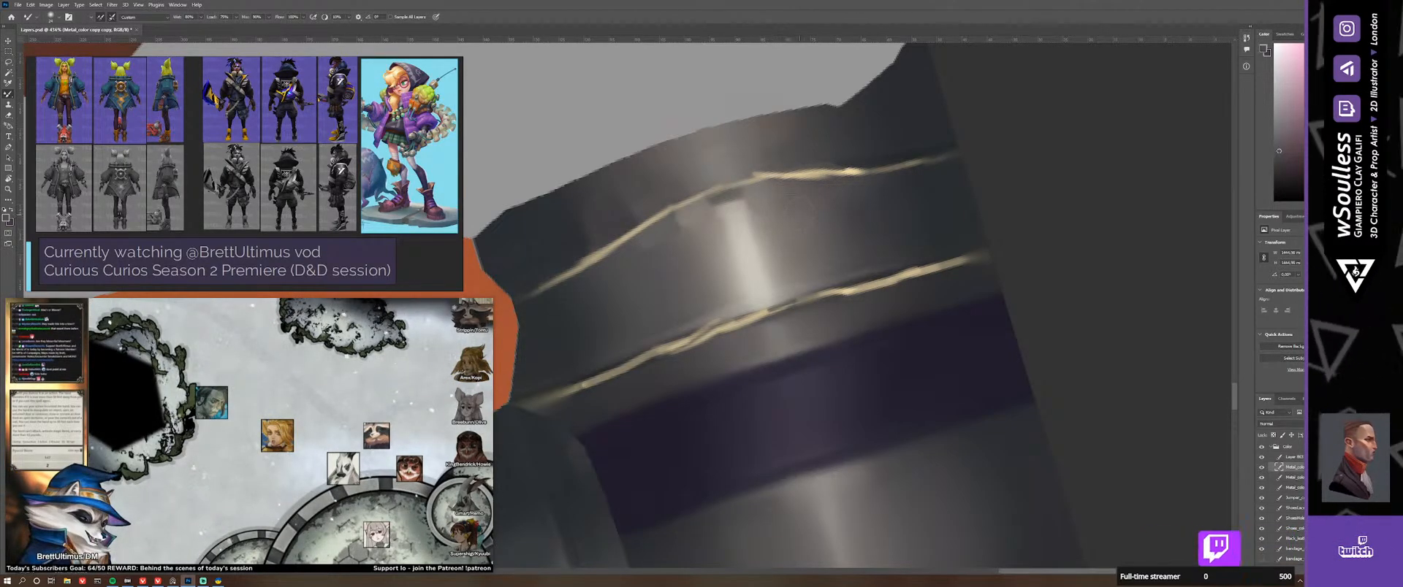
pyautogui.hotkey('shift', 'b')
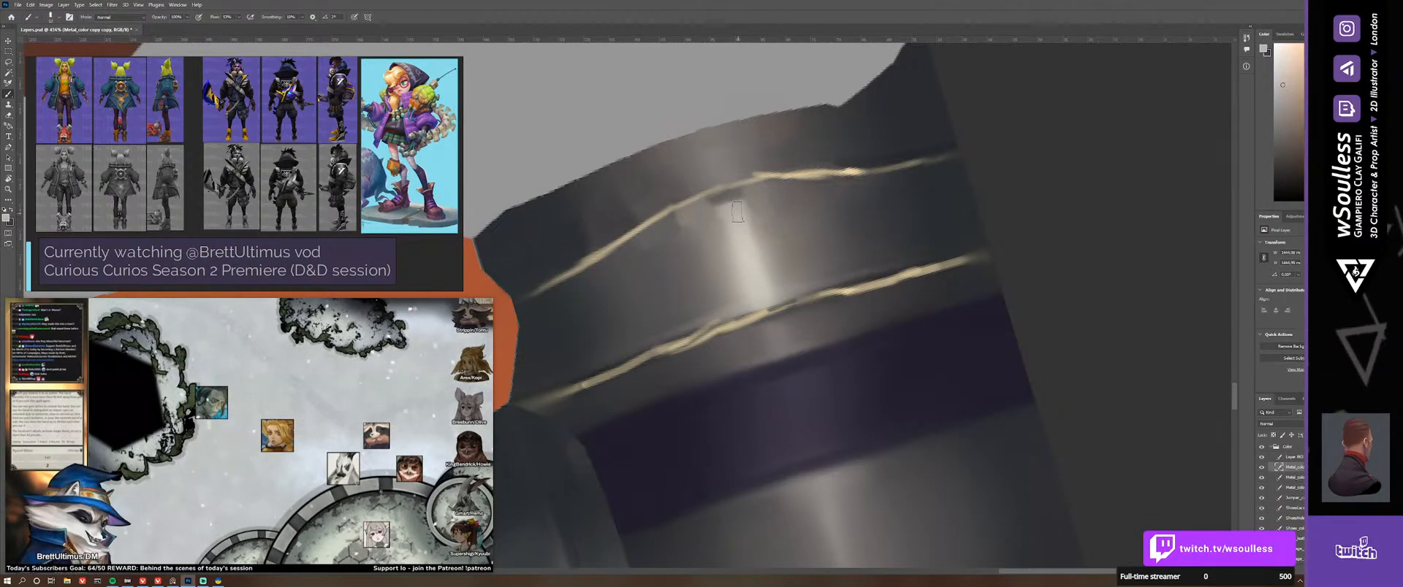
pyautogui.keyDown('alt'); pyautogui.click(716, 201); pyautogui.keyUp('alt')
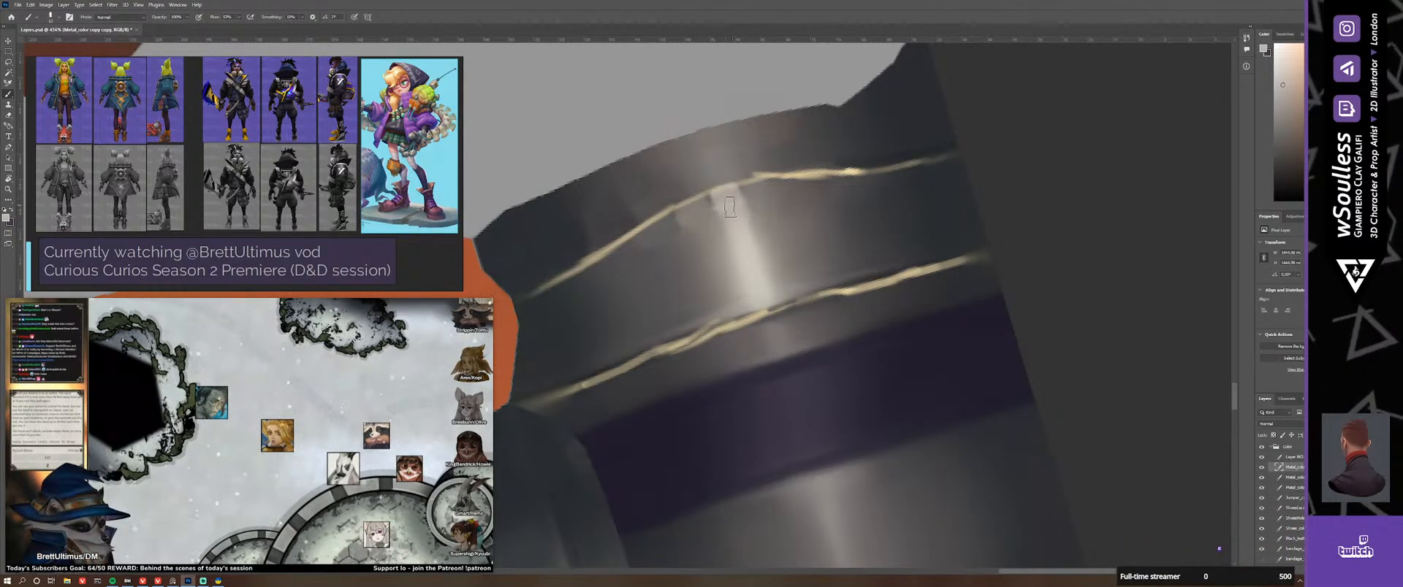
pyautogui.hotkey('shift', 'b')
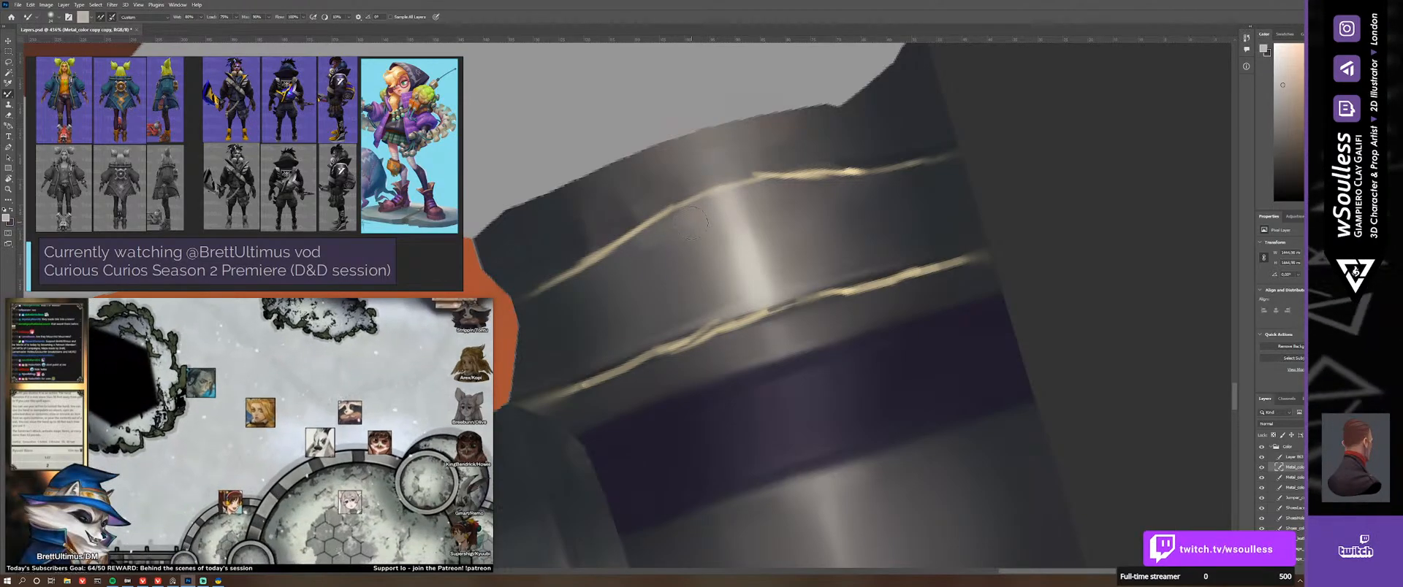
pyautogui.keyDown('alt'); pyautogui.moveTo(666, 232); pyautogui.dragTo(679, 242, button='right'); pyautogui.keyUp('alt')
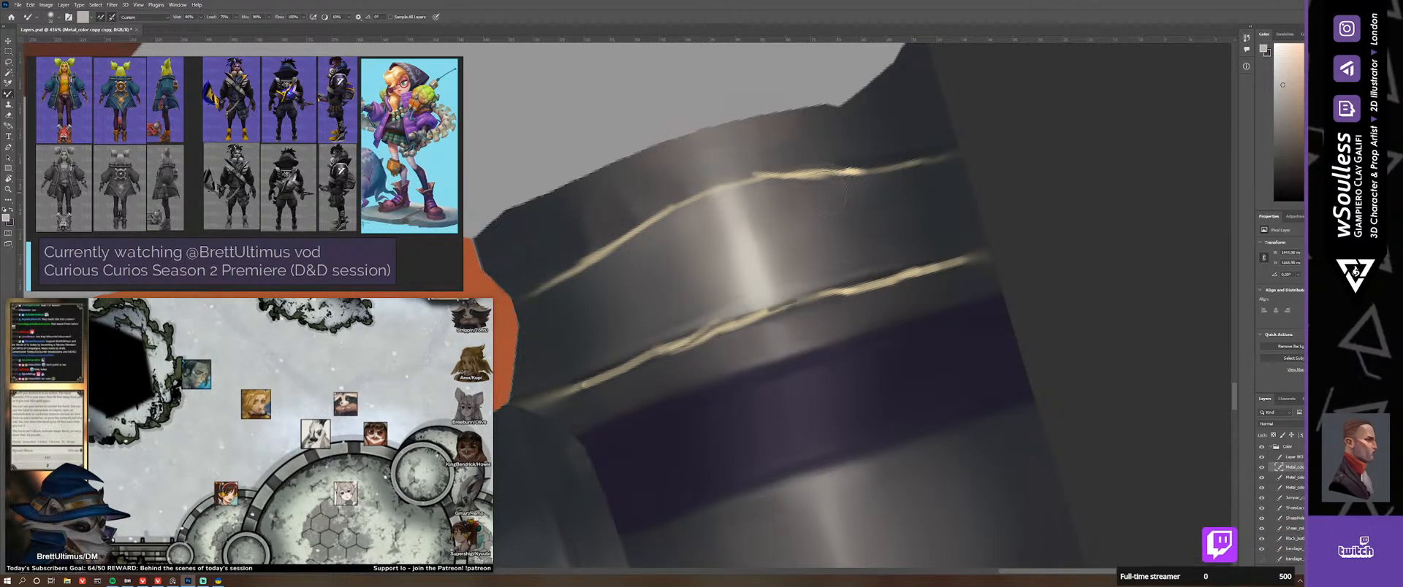
pyautogui.hotkey('shift', 'b')
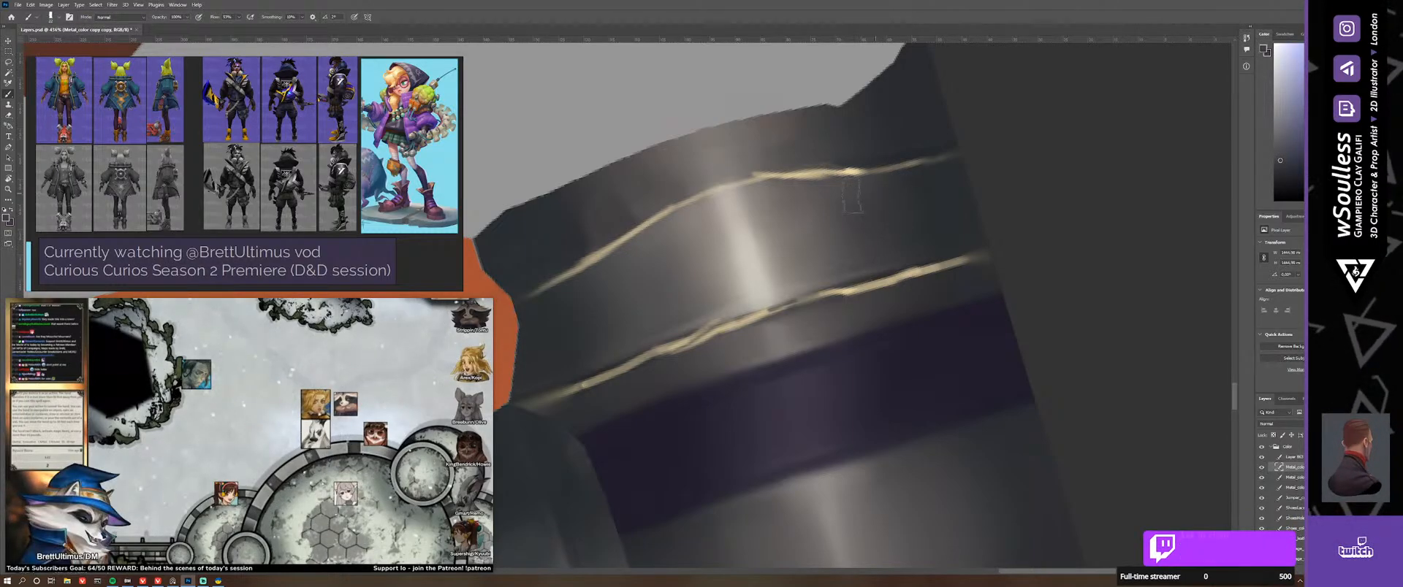
pyautogui.hotkey('shift', 'b')
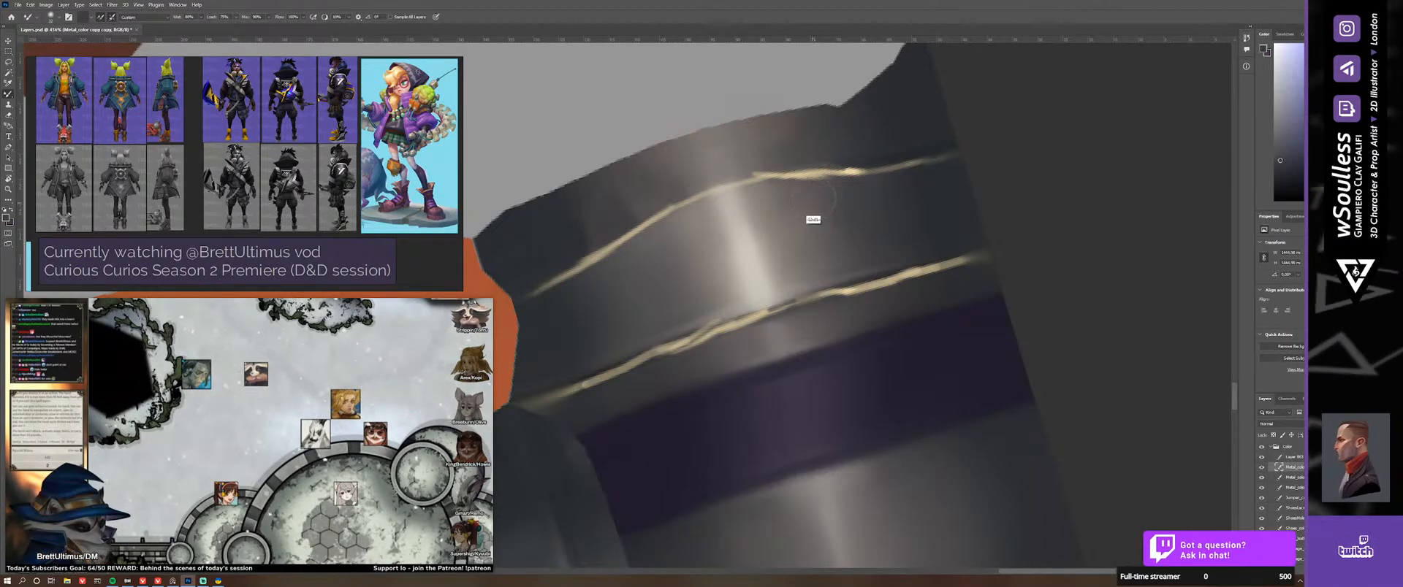
# Step: Paint sampled dark greys on the rim above the upper cream line, on both sides of the reflection, and blend with the Mixer Brush
pyautogui.hotkey('shift', 'b')
pyautogui.keyDown('alt'); pyautogui.click(807, 172); pyautogui.keyUp('alt')
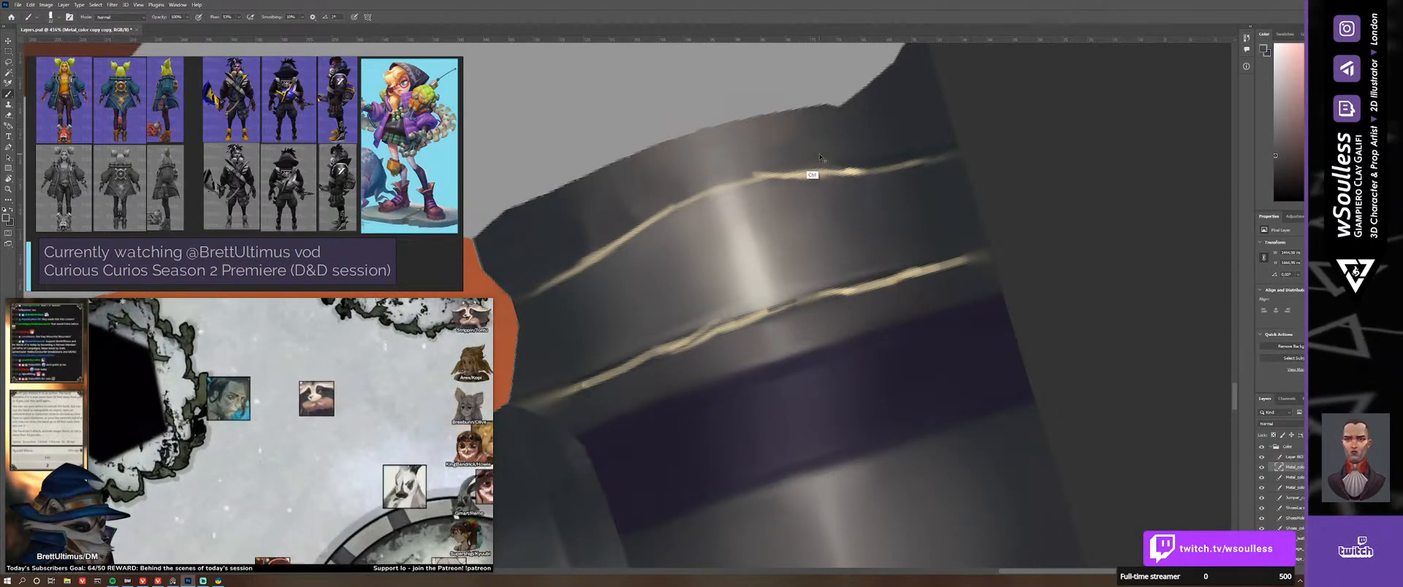
pyautogui.keyDown('alt'); pyautogui.moveTo(800, 165); pyautogui.dragTo(796, 163, button='right'); pyautogui.keyUp('alt')
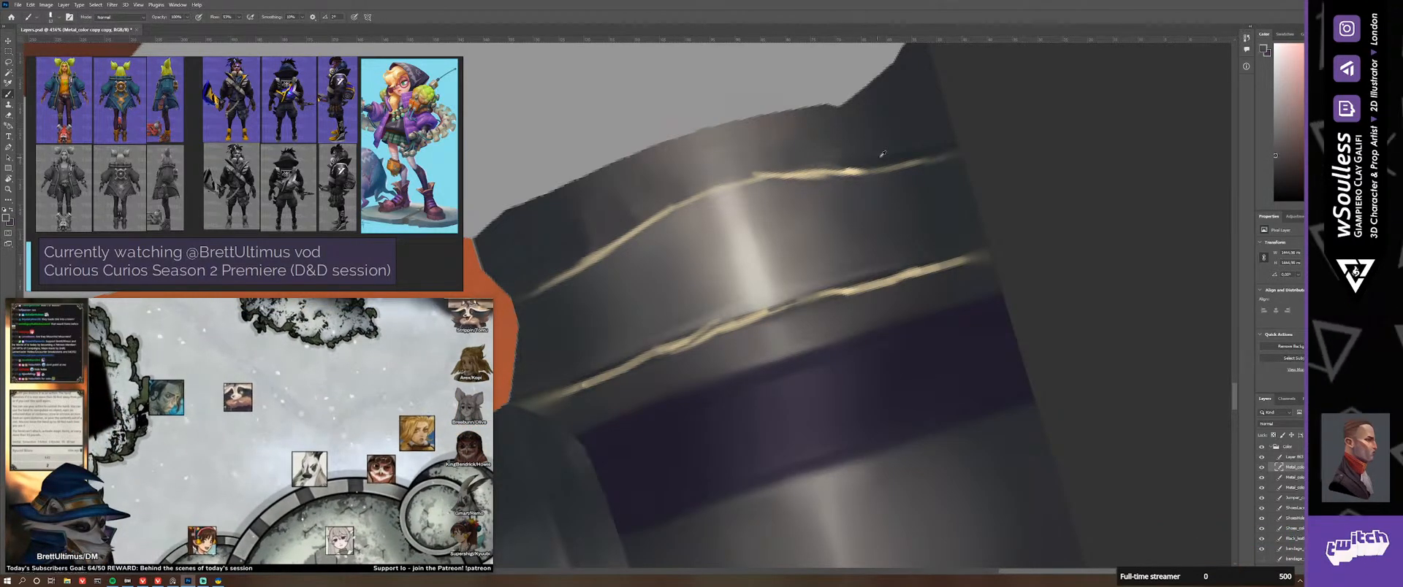
pyautogui.keyDown('alt'); pyautogui.click(864, 149); pyautogui.keyUp('alt')
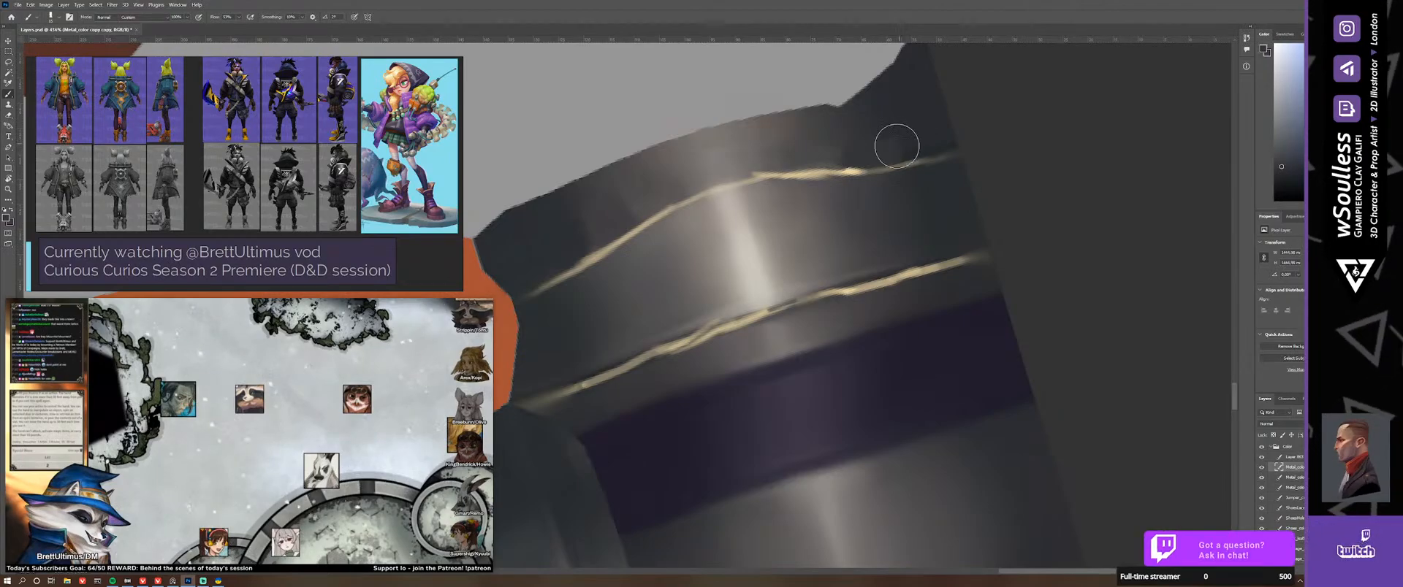
pyautogui.hotkey('shift', 'b')
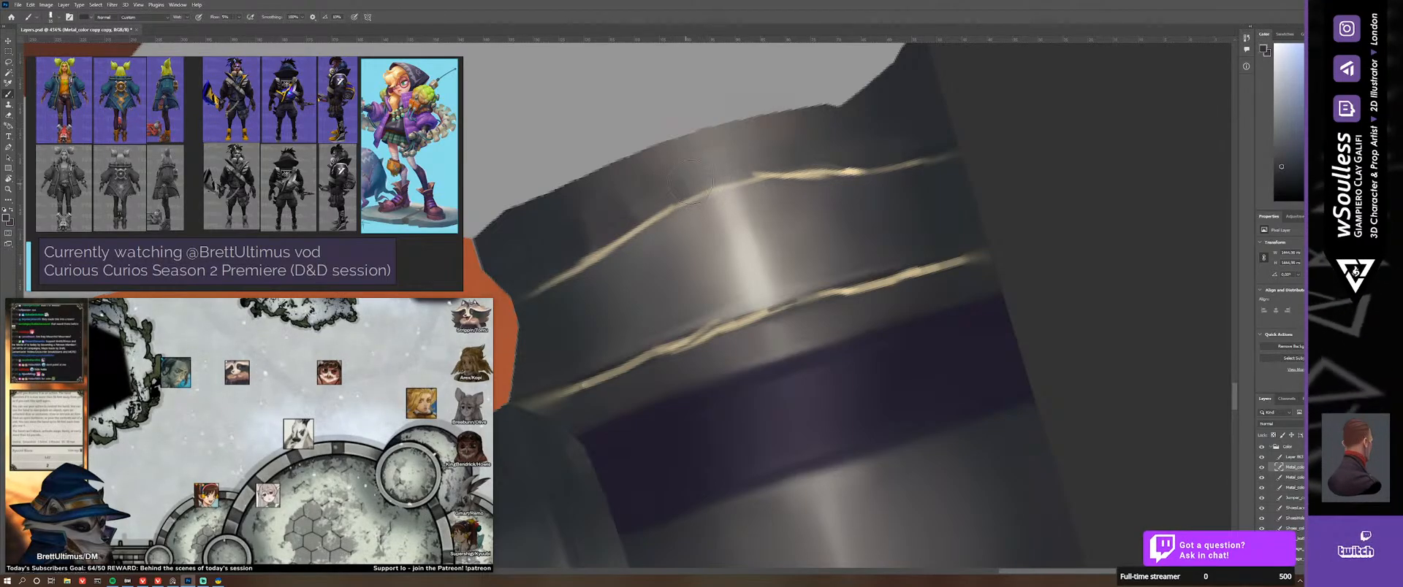
pyautogui.hotkey('shift', 'b')
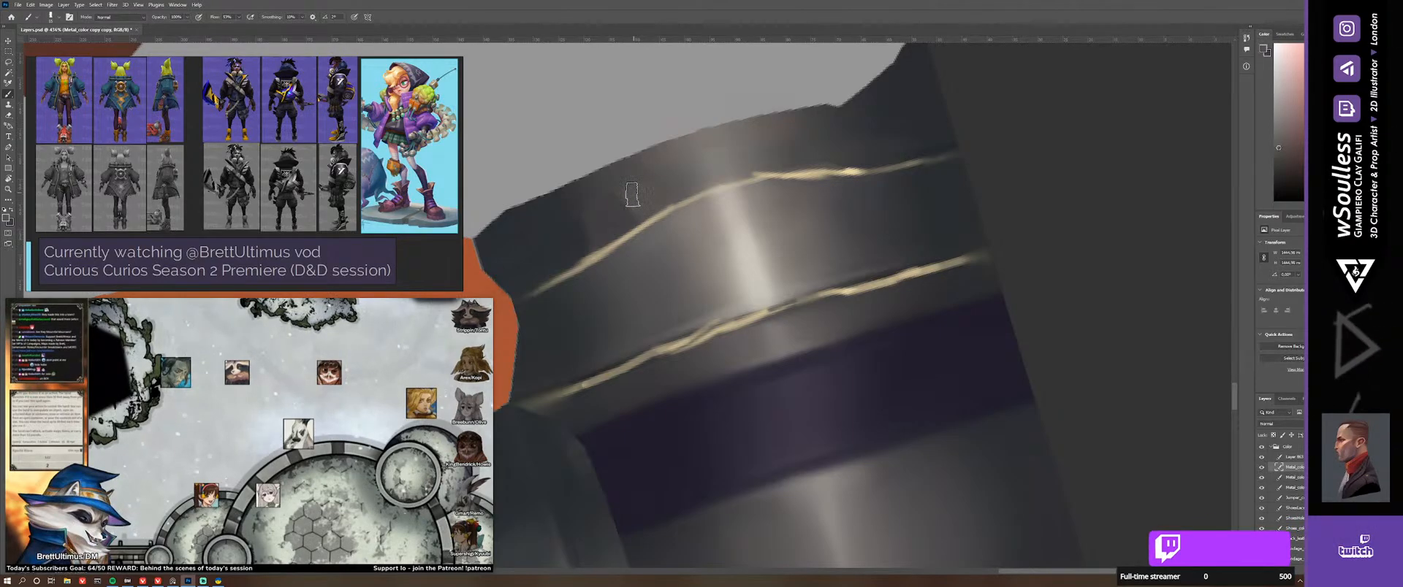
pyautogui.hotkey('shift', 'b')
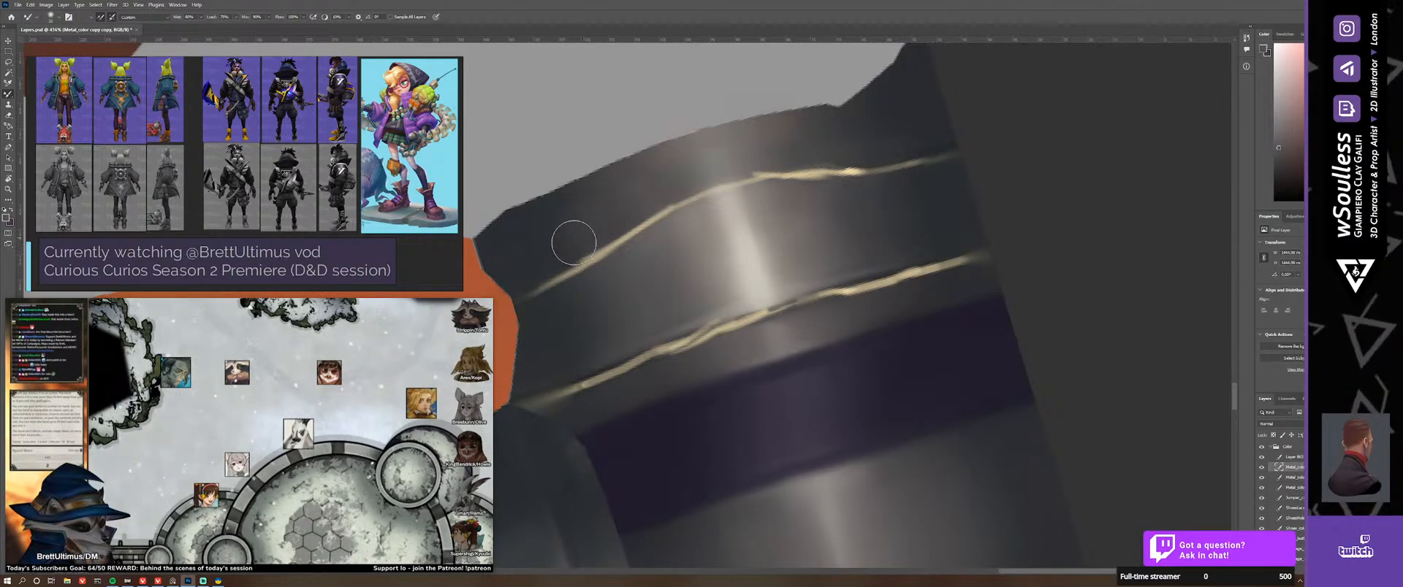
# Step: Paint sampled greys along the band just above the lower cream line, across the bright reflection, and blend with the Mixer Brush
pyautogui.hotkey('shift', 'b')
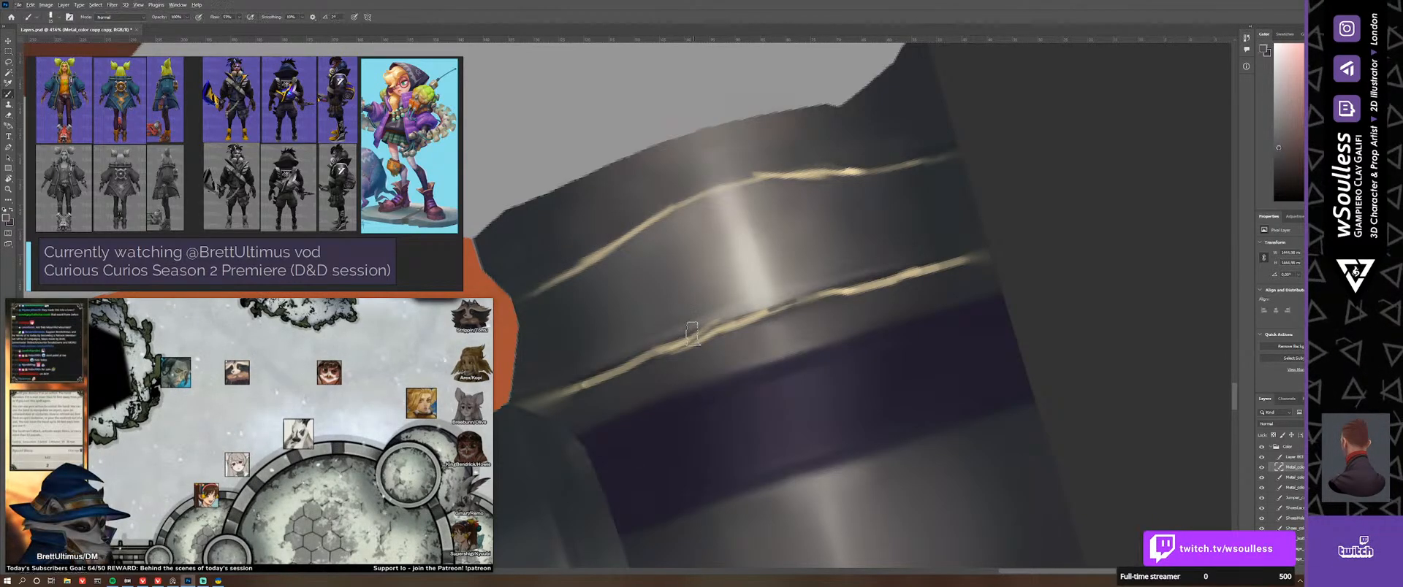
pyautogui.keyDown('alt'); pyautogui.click(601, 347); pyautogui.keyUp('alt')
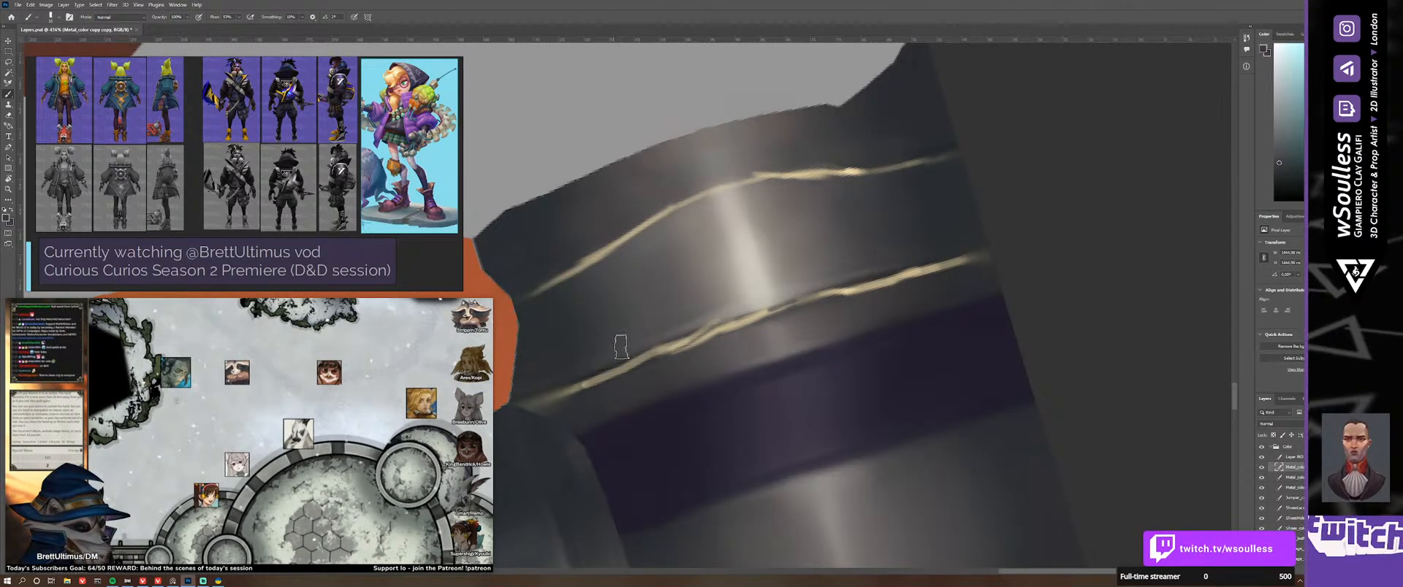
pyautogui.keyDown('alt'); pyautogui.click(658, 328); pyautogui.keyUp('alt')
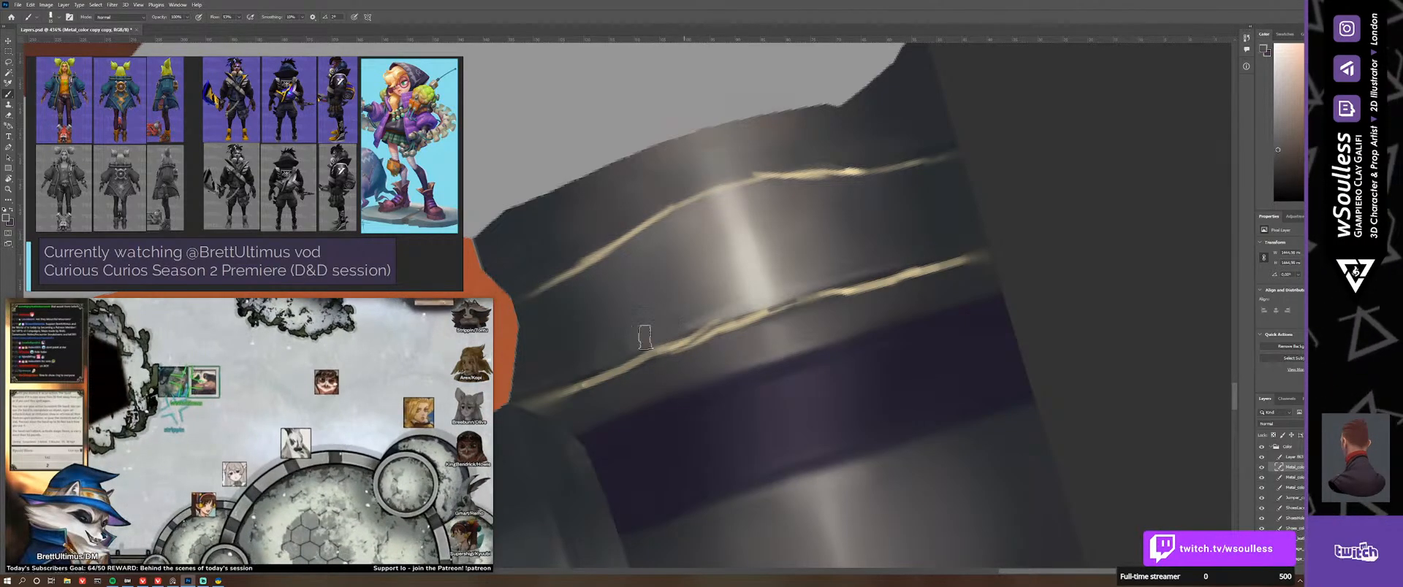
pyautogui.keyDown('alt'); pyautogui.click(723, 307); pyautogui.keyUp('alt')
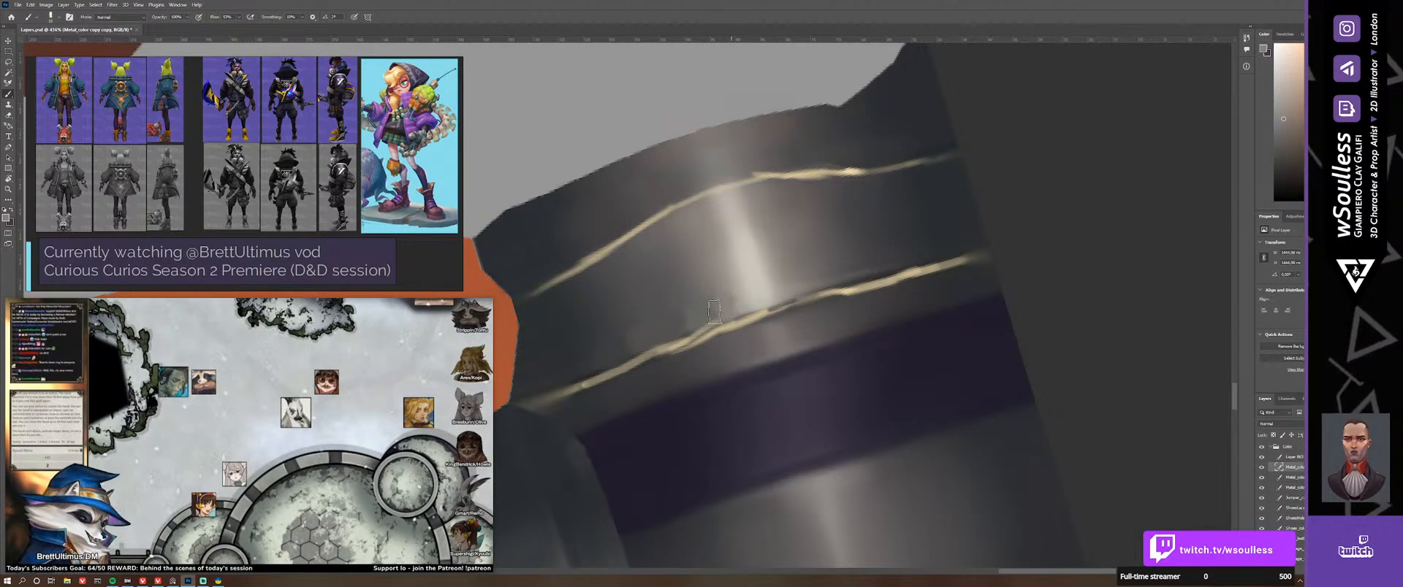
pyautogui.keyDown('alt'); pyautogui.click(729, 303); pyautogui.keyUp('alt')
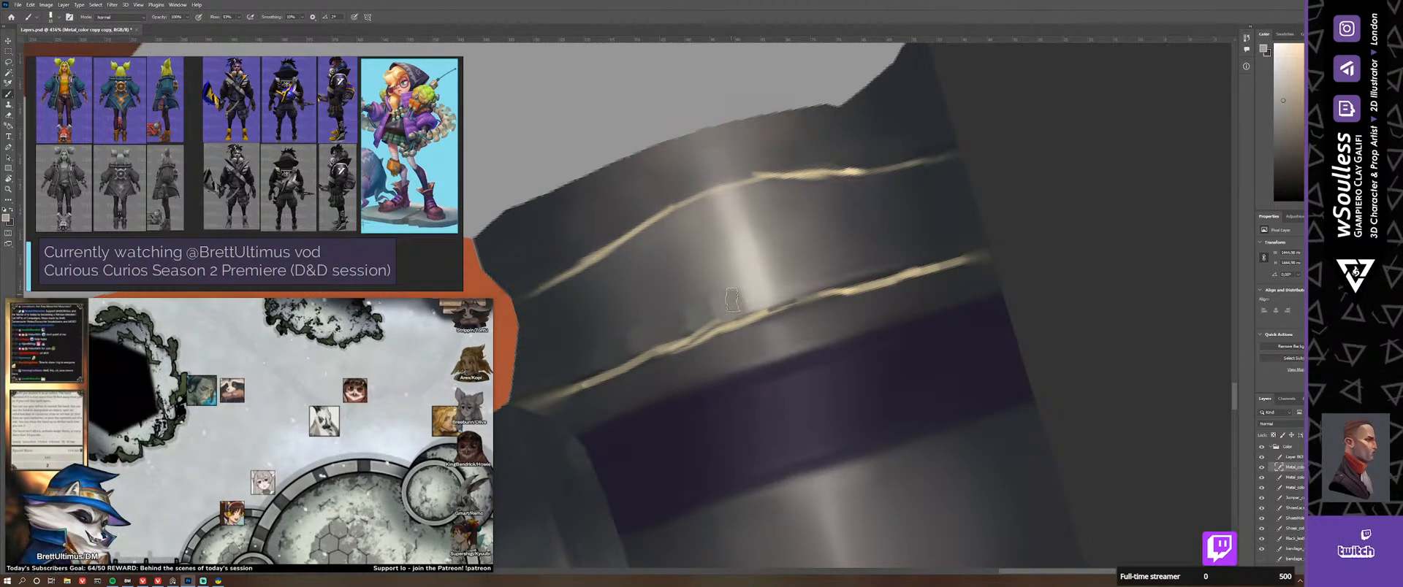
pyautogui.keyDown('alt'); pyautogui.click(780, 277); pyautogui.keyUp('alt')
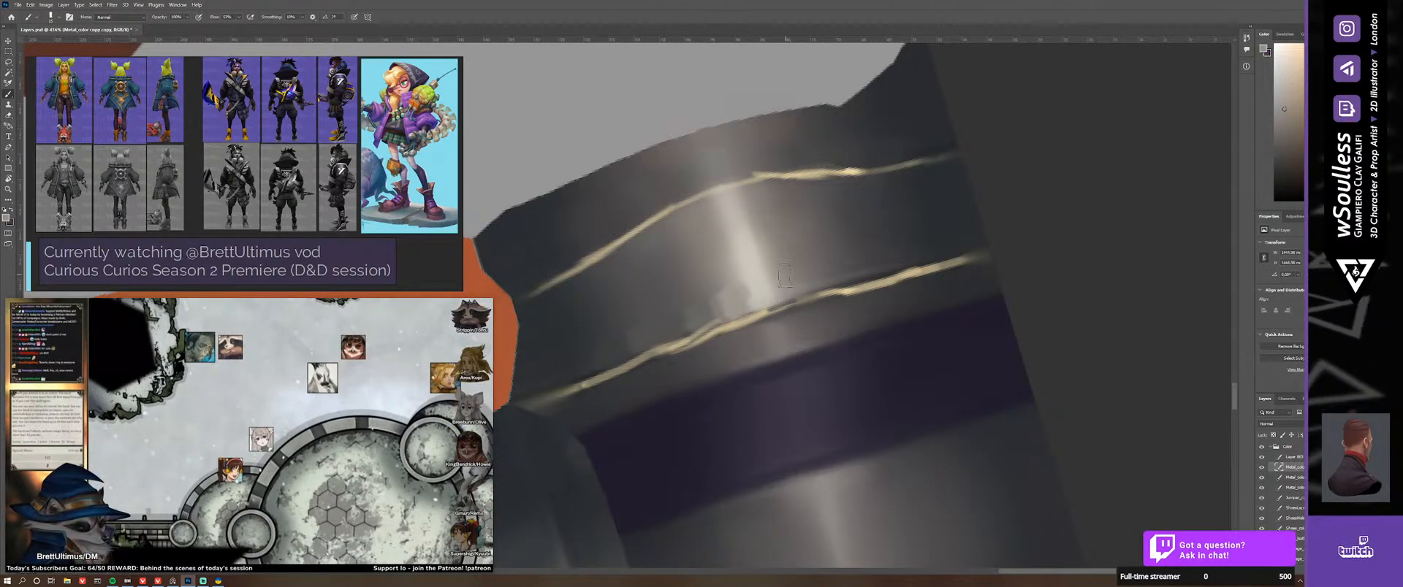
pyautogui.keyDown('alt'); pyautogui.click(789, 279); pyautogui.keyUp('alt')
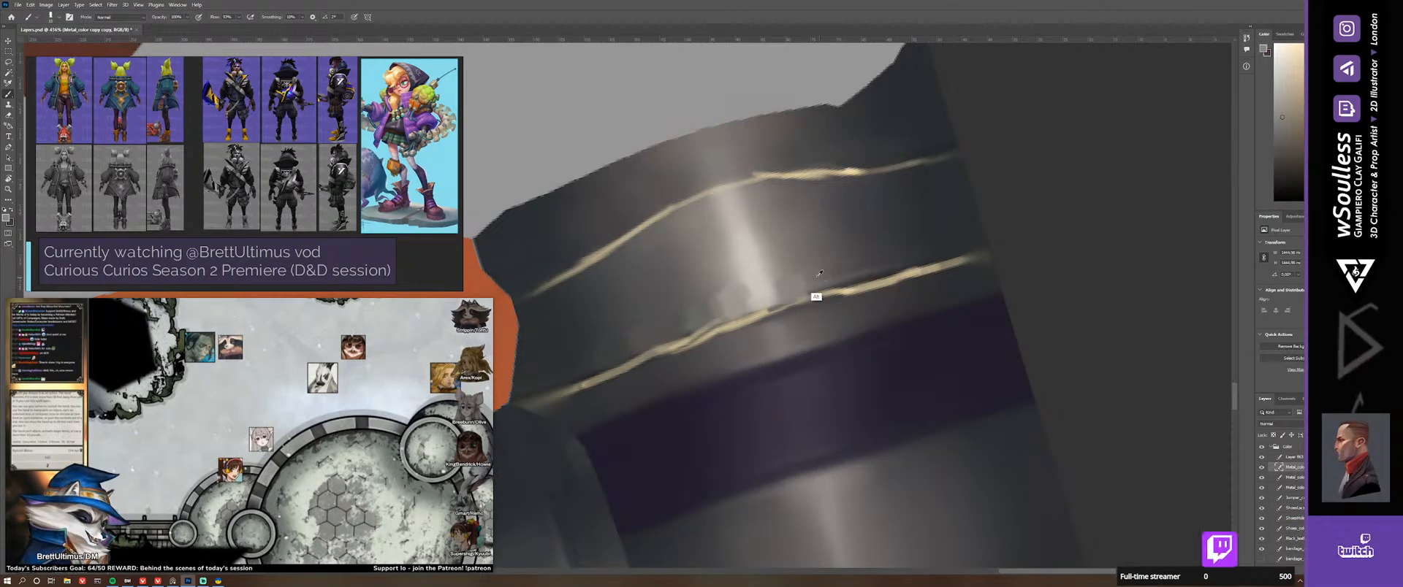
pyautogui.keyDown('alt'); pyautogui.click(817, 277); pyautogui.keyUp('alt')
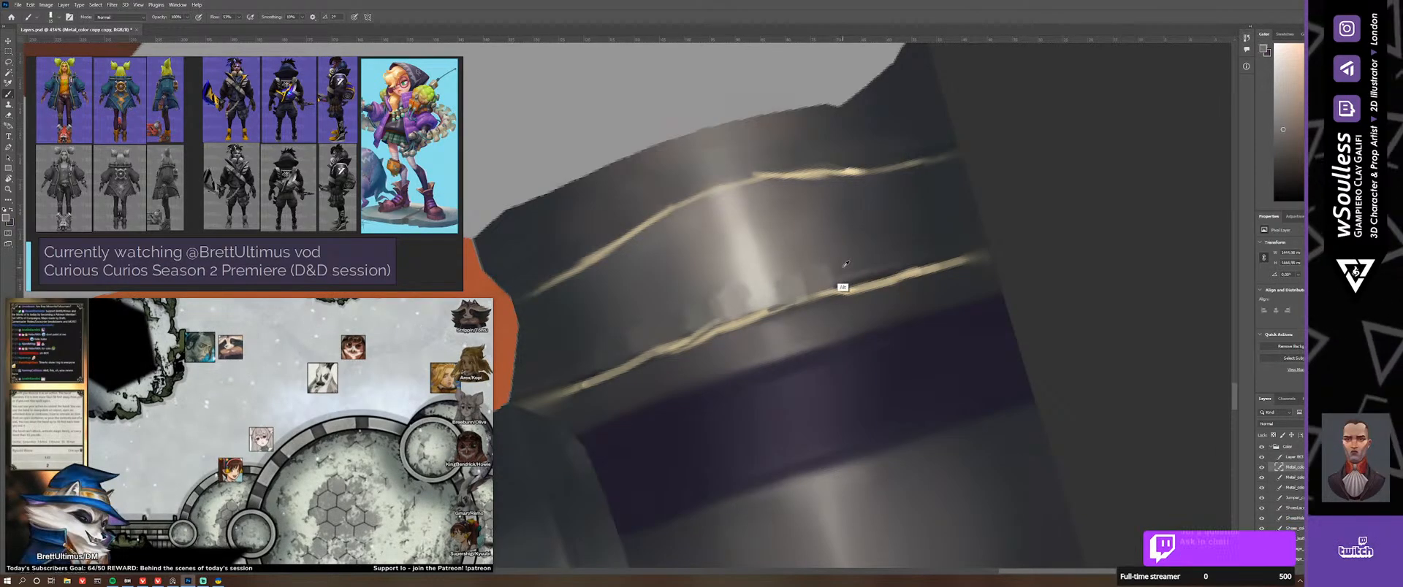
pyautogui.keyDown('alt'); pyautogui.click(869, 271); pyautogui.keyUp('alt')
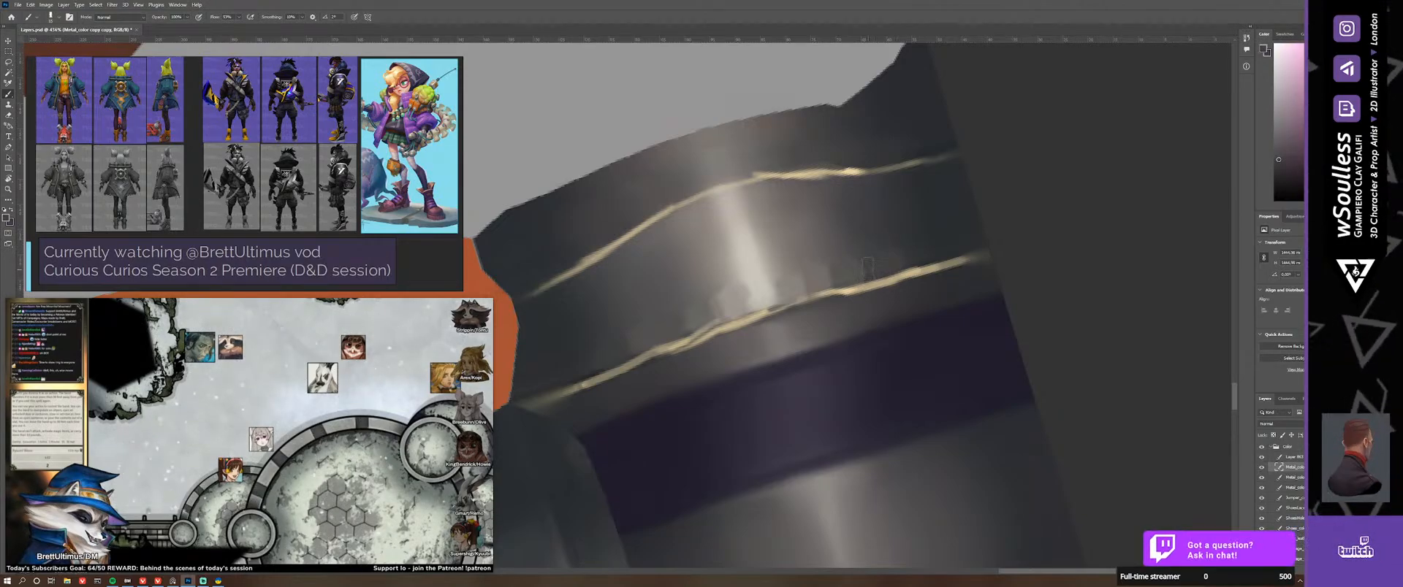
pyautogui.hotkey('shift', 'b')
pyautogui.moveTo(860, 275); pyautogui.dragTo(819, 278)
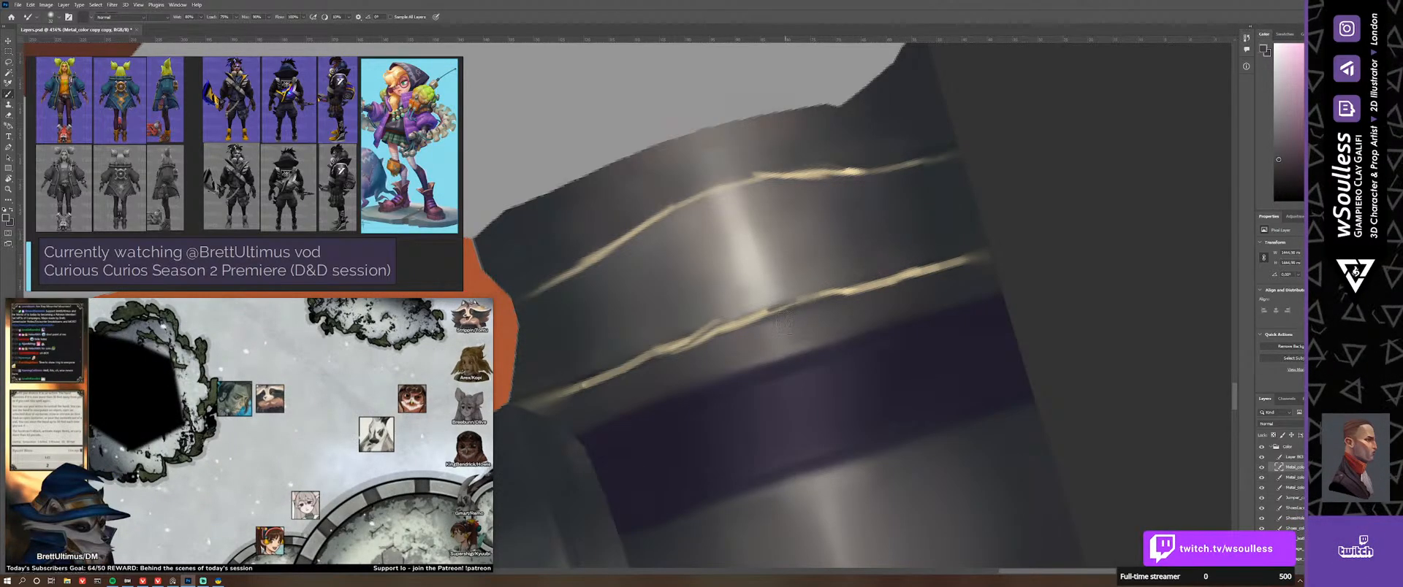
# Step: Hide the cream highlight layer and paint sampled dark grey along the lower groove on the side away from the orange shape
pyautogui.hotkey('shift', 'b')
pyautogui.click(1261, 456)
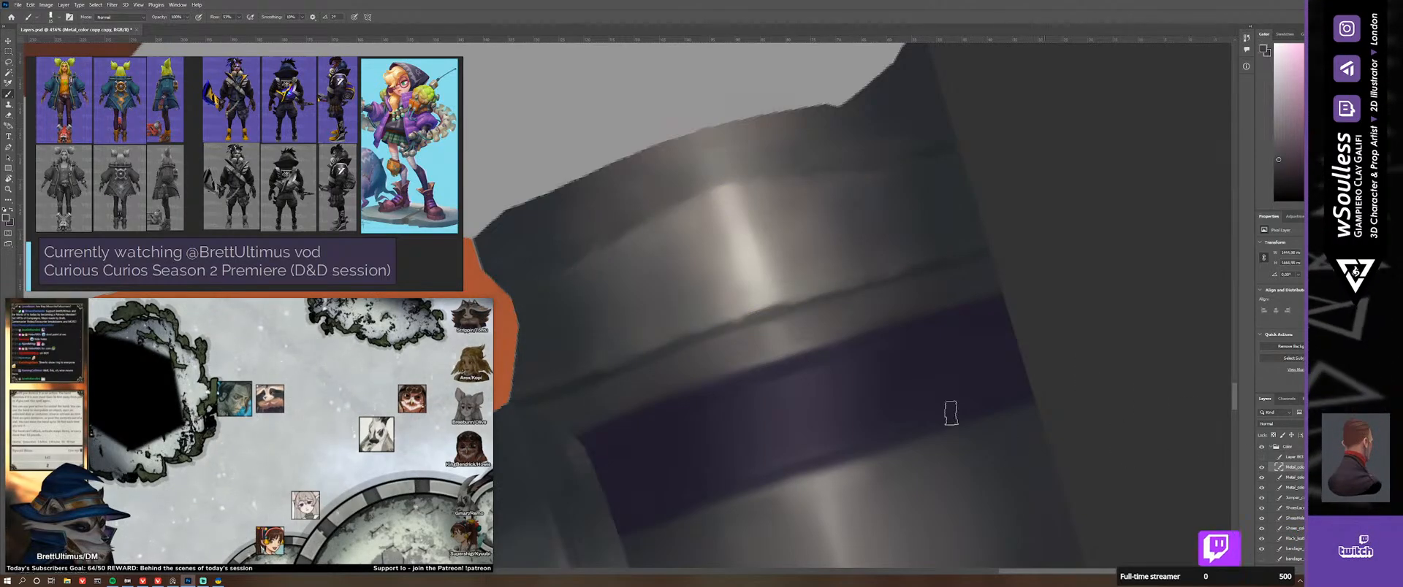
pyautogui.keyDown('alt'); pyautogui.moveTo(770, 312); pyautogui.dragTo(796, 313, button='right'); pyautogui.keyUp('alt')
pyautogui.keyDown('alt'); pyautogui.click(919, 269); pyautogui.keyUp('alt')
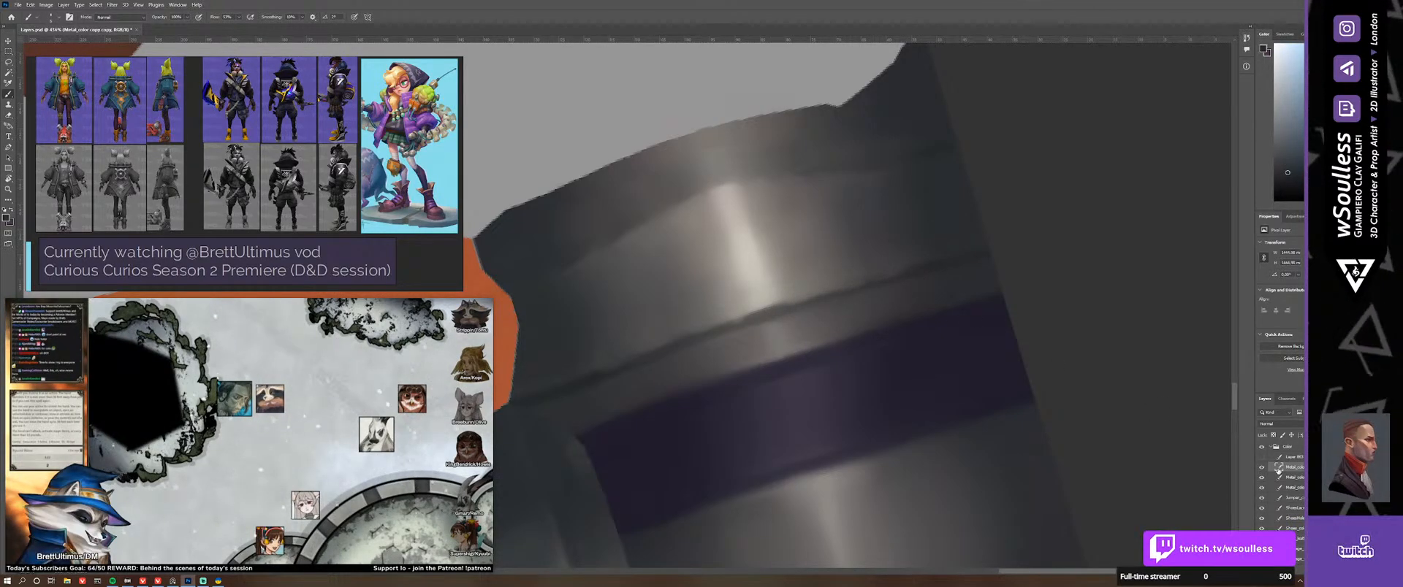
pyautogui.click(1261, 457)
pyautogui.click(1262, 457)
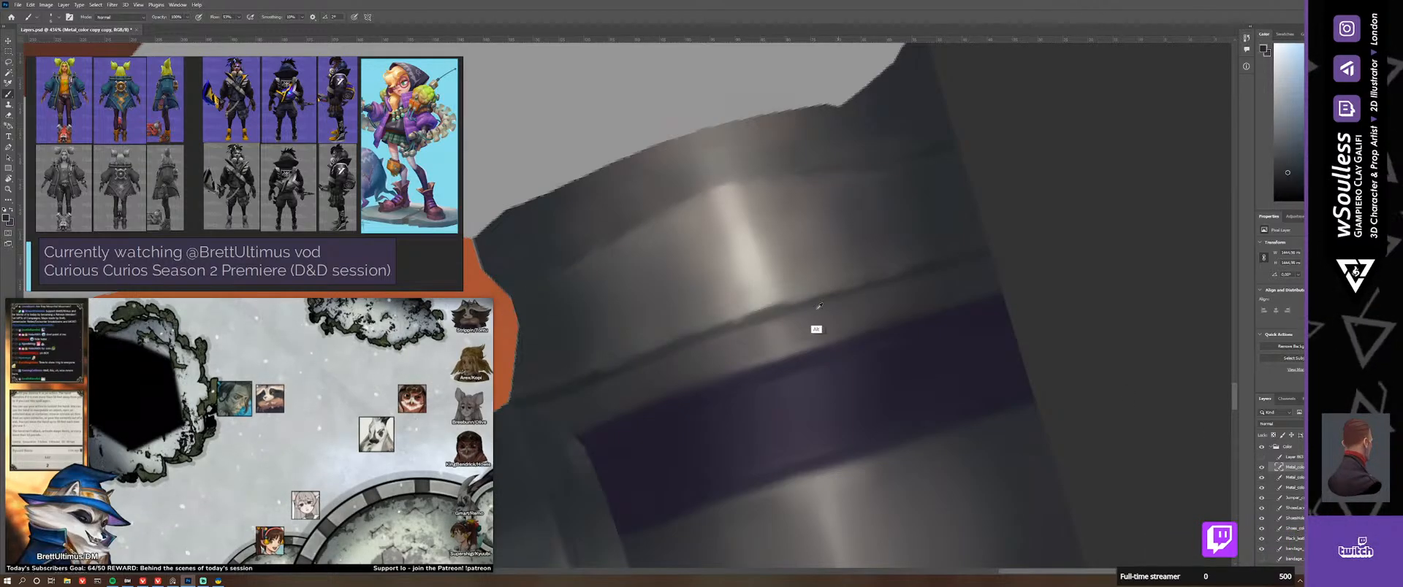
# Step: Refine the dark lower groove with sampled greys across the bright reflection, checking it against the cream lines
pyautogui.keyDown('alt'); pyautogui.click(782, 309); pyautogui.keyUp('alt')
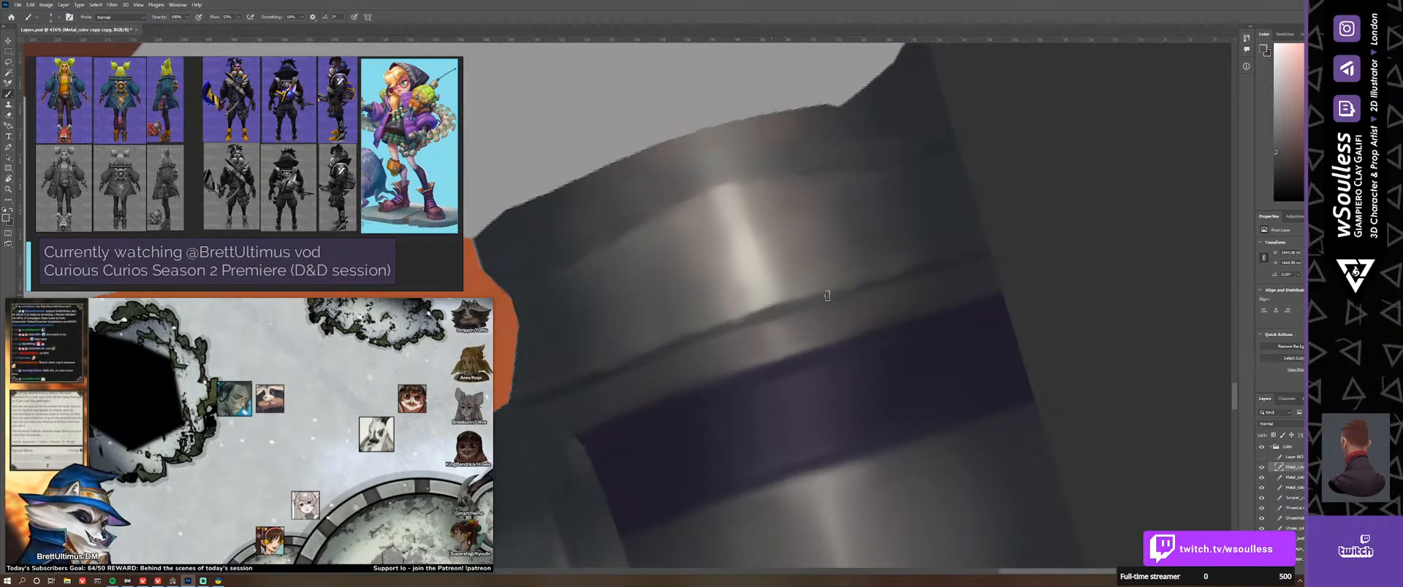
pyautogui.keyDown('alt'); pyautogui.click(909, 275); pyautogui.keyUp('alt')
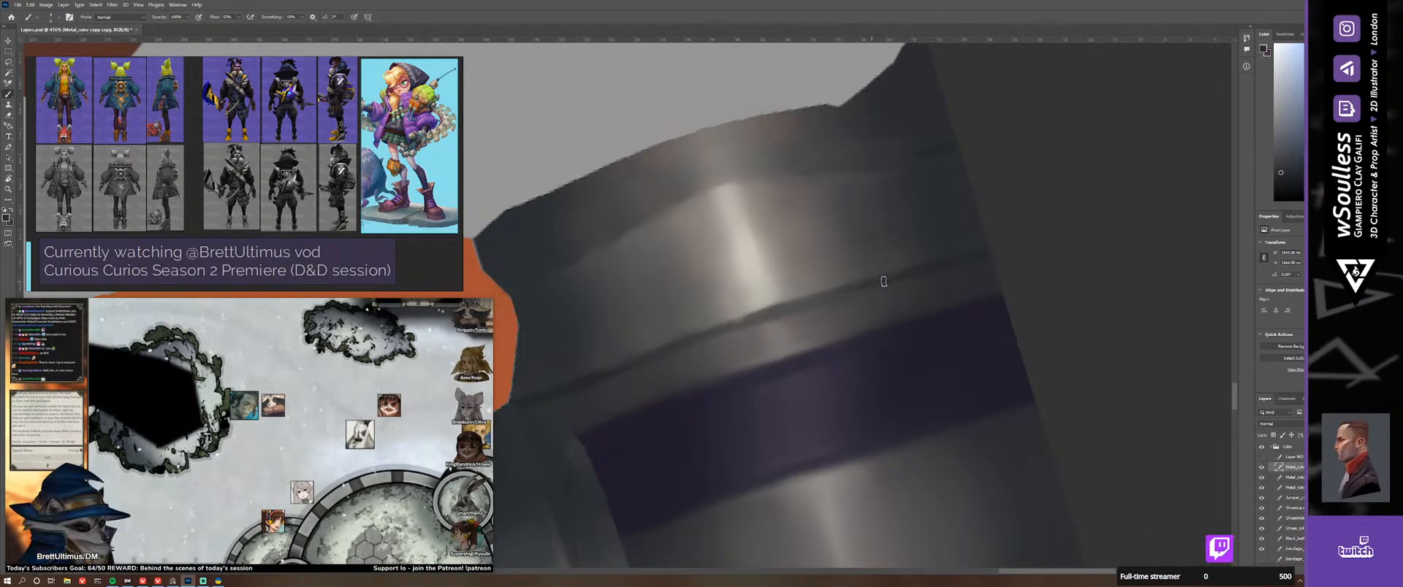
pyautogui.keyDown('alt'); pyautogui.click(682, 344); pyautogui.keyUp('alt')
pyautogui.moveTo(739, 330); pyautogui.dragTo(827, 301)
pyautogui.click(1260, 457)
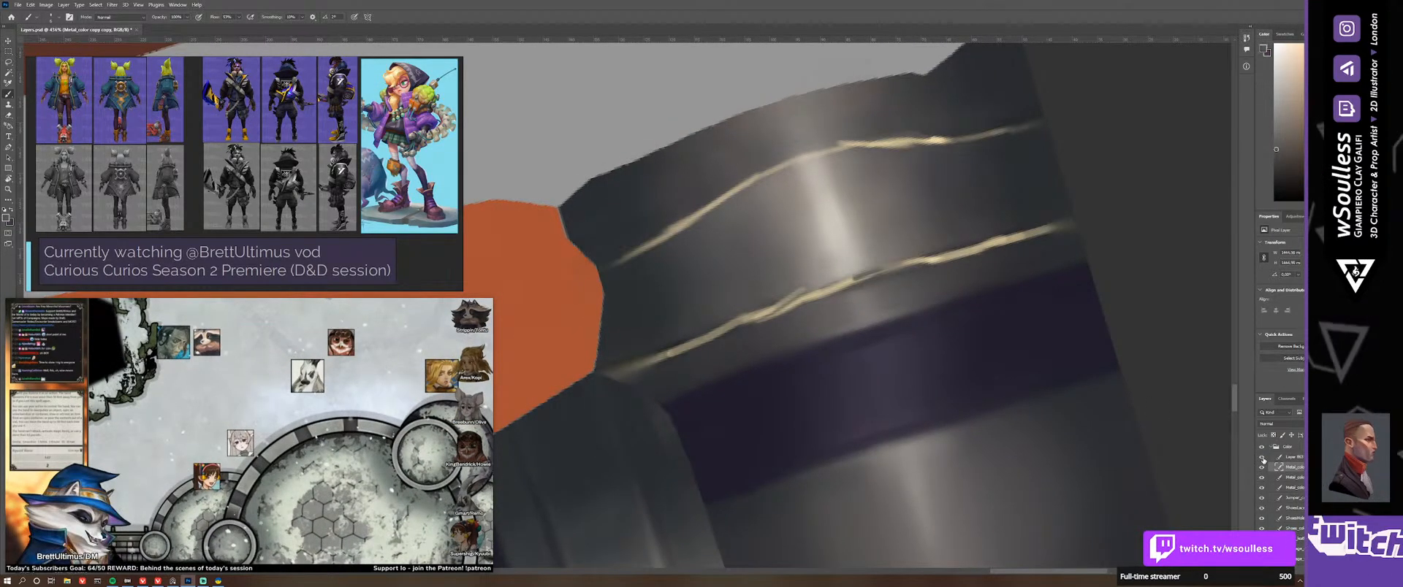
pyautogui.click(1260, 457)
# Step: Paint sampled dark greys over the band's shaded end above the lower groove and blend with the Mixer Brush
pyautogui.keyDown('alt'); pyautogui.click(694, 331); pyautogui.keyUp('alt')
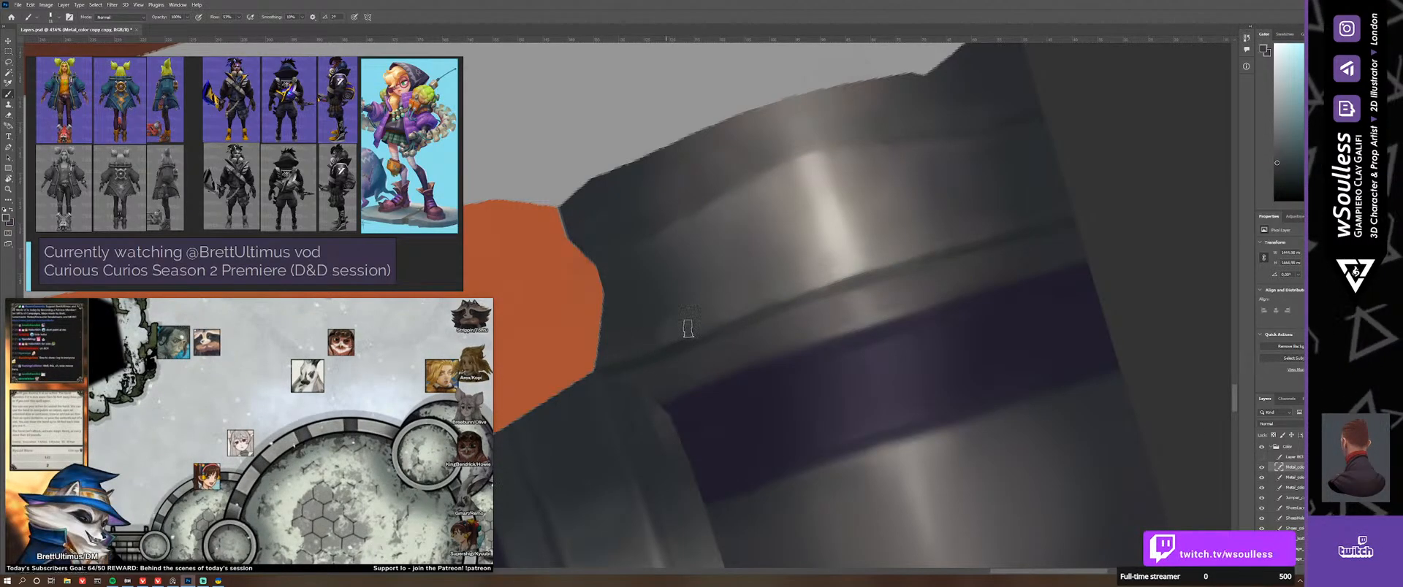
pyautogui.hotkey('shift', 'b')
pyautogui.hotkey('shift', 'b')
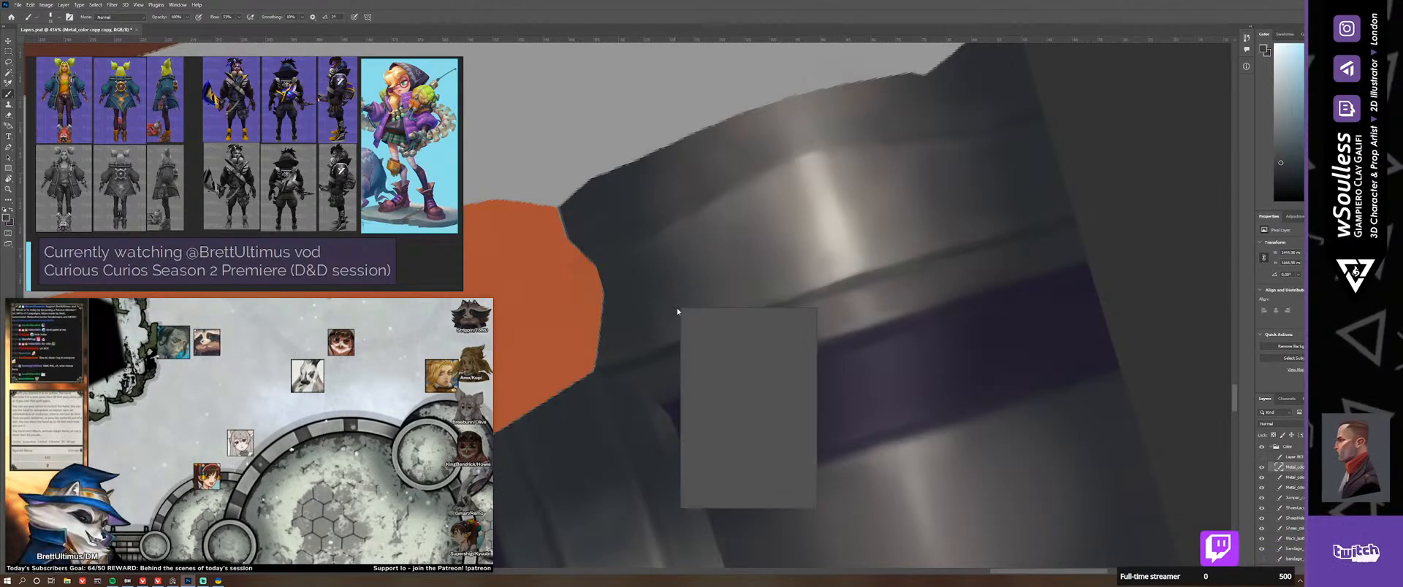
pyautogui.keyDown('alt'); pyautogui.click(674, 303); pyautogui.keyUp('alt')
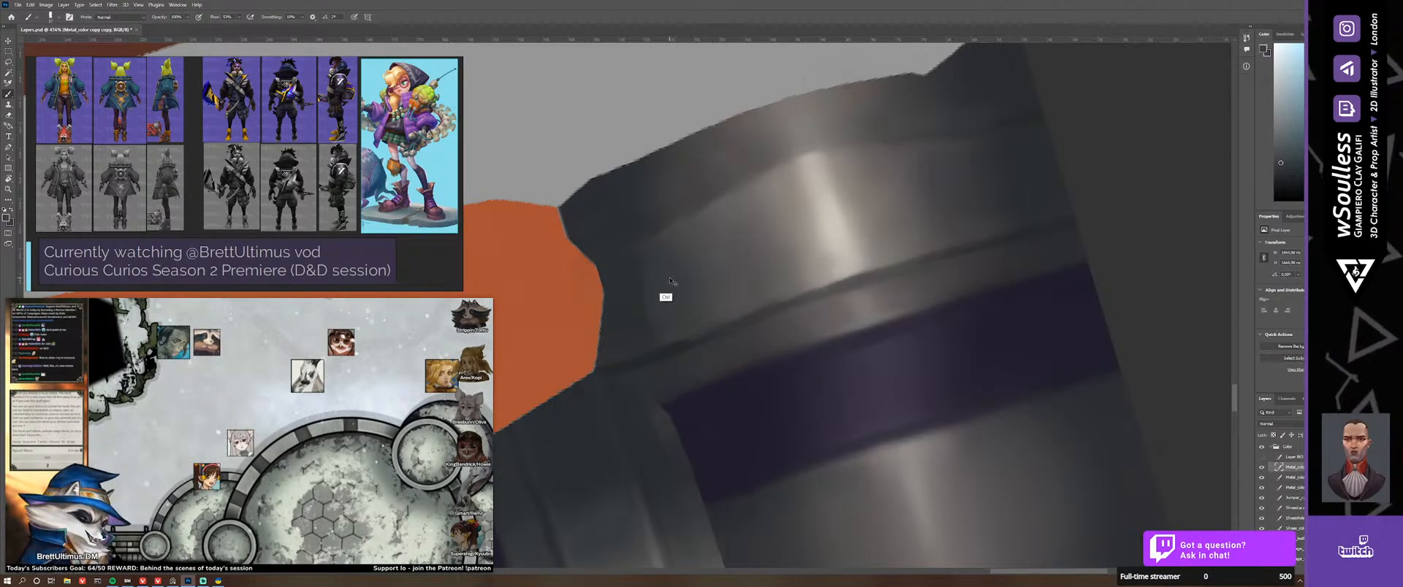
pyautogui.hotkey('shift', 'b')
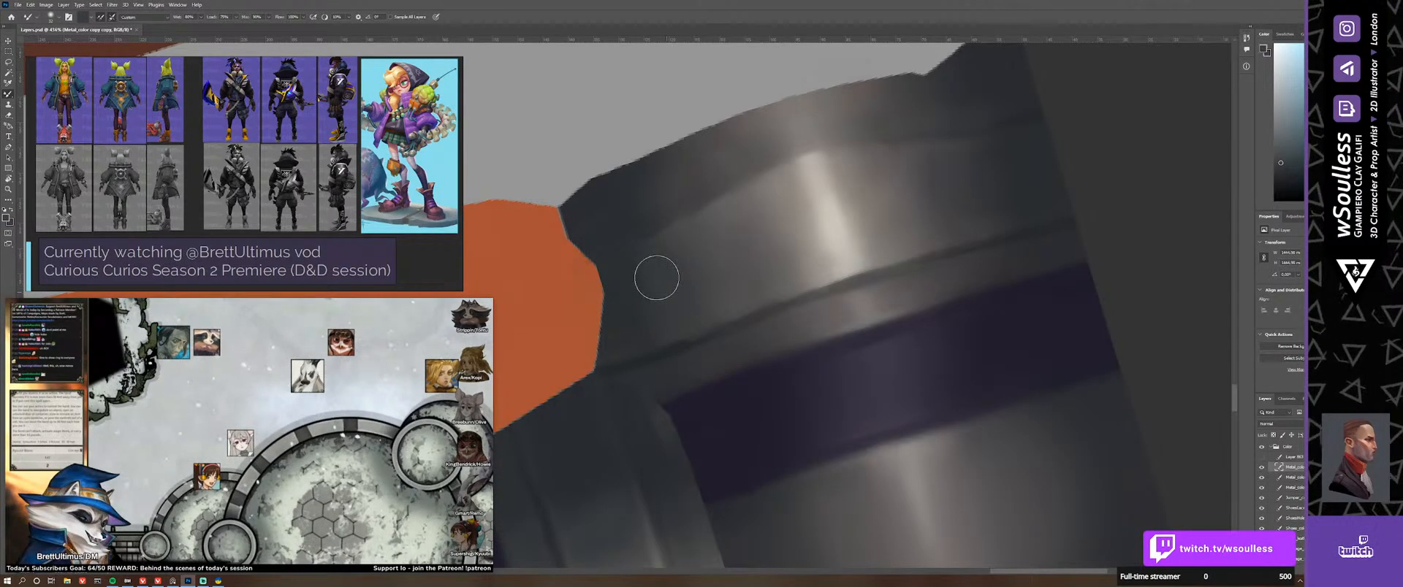
pyautogui.hotkey('shift', 'b')
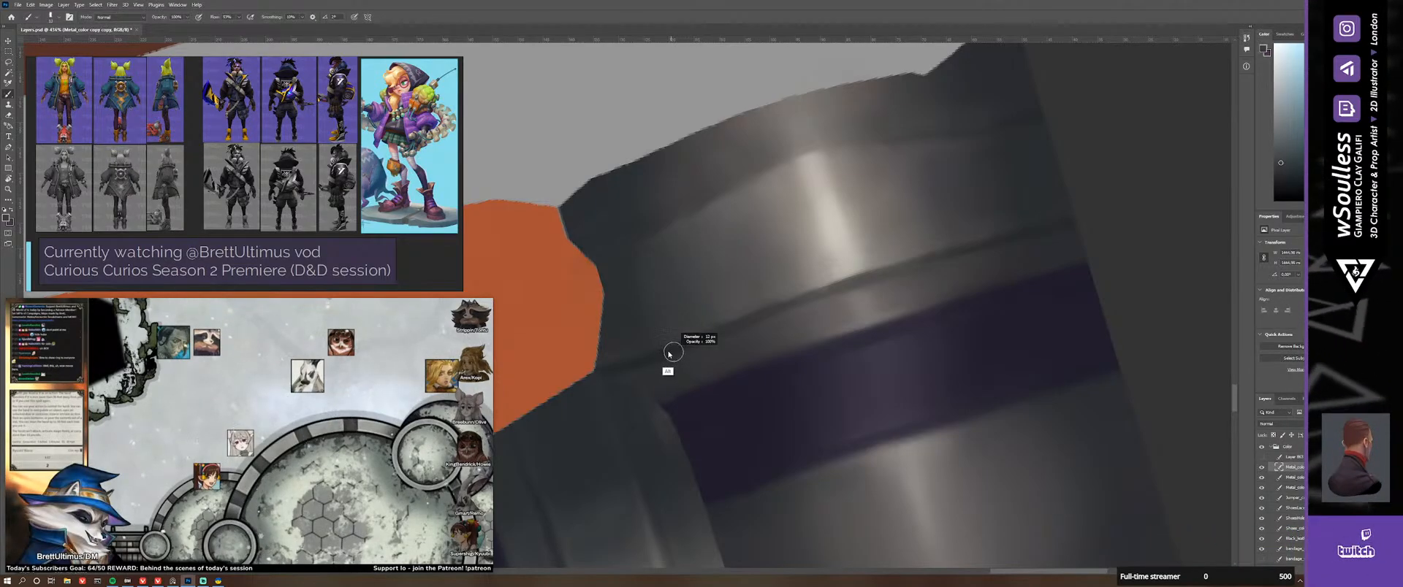
# Step: Extend the dark lower groove toward the orange shape with sampled dark grey, checking its course against the cream lines
pyautogui.keyDown('alt'); pyautogui.click(745, 323); pyautogui.keyUp('alt')
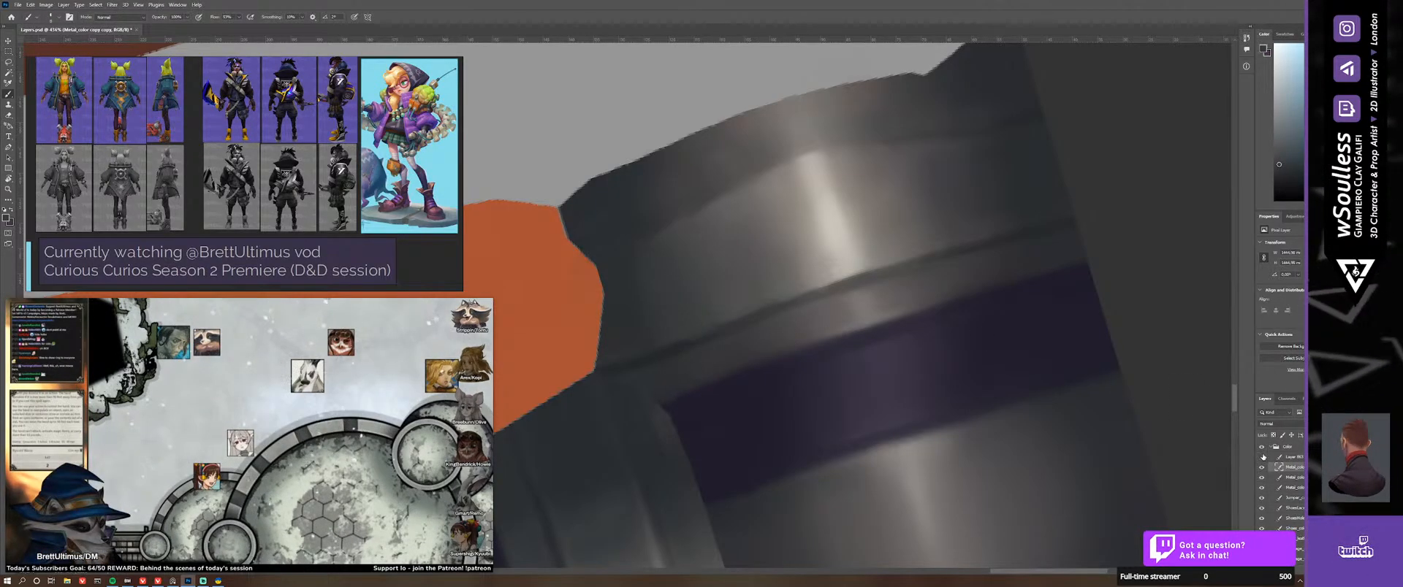
pyautogui.click(1261, 457)
pyautogui.click(1262, 456)
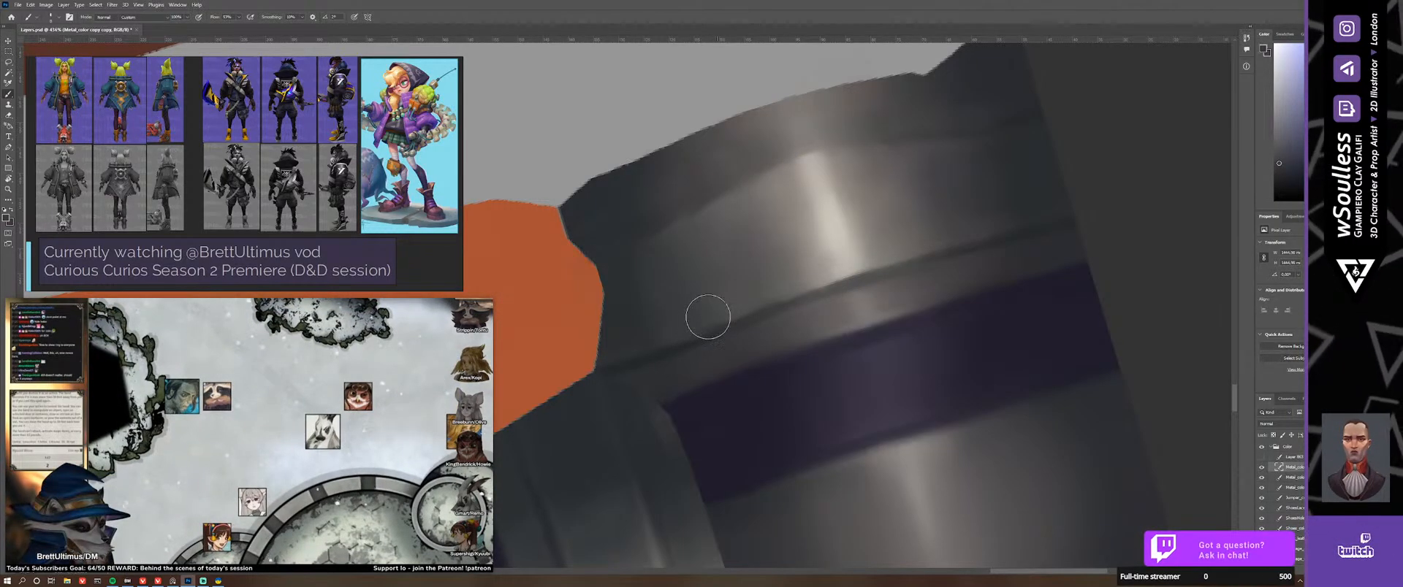
pyautogui.hotkey('shift', 'b')
pyautogui.hotkey('shift', 'b')
pyautogui.keyDown('alt'); pyautogui.click(694, 344); pyautogui.keyUp('alt')
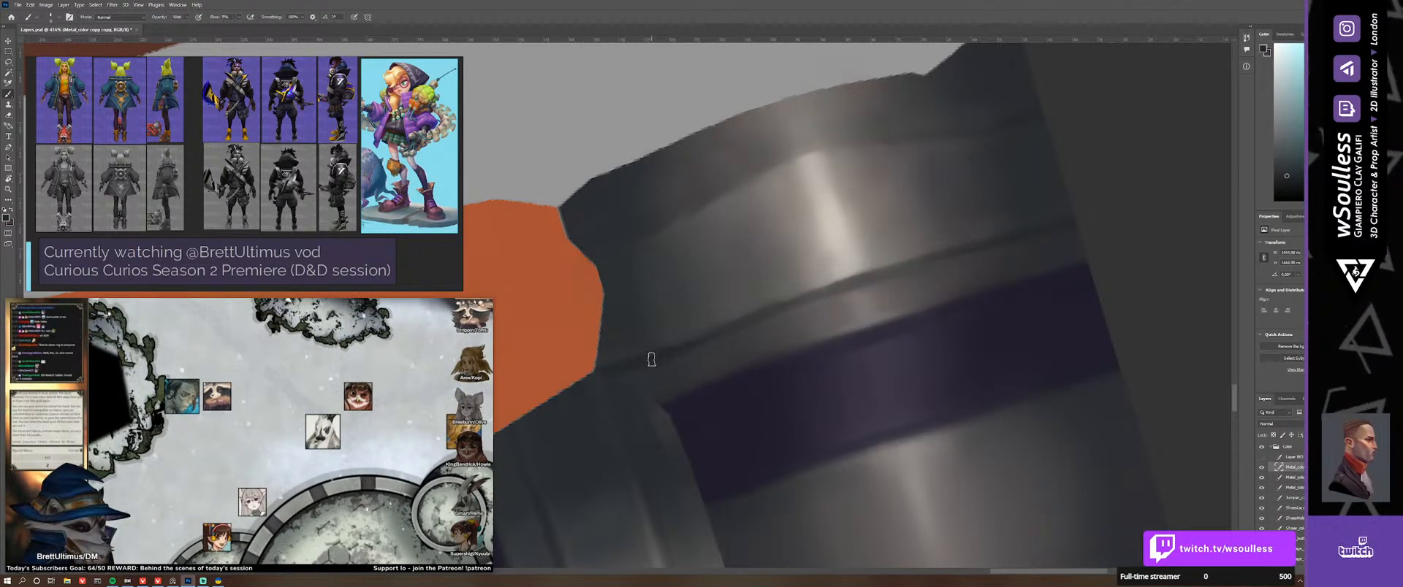
pyautogui.keyDown('alt'); pyautogui.moveTo(676, 348); pyautogui.dragTo(673, 352, button='right'); pyautogui.keyUp('alt')
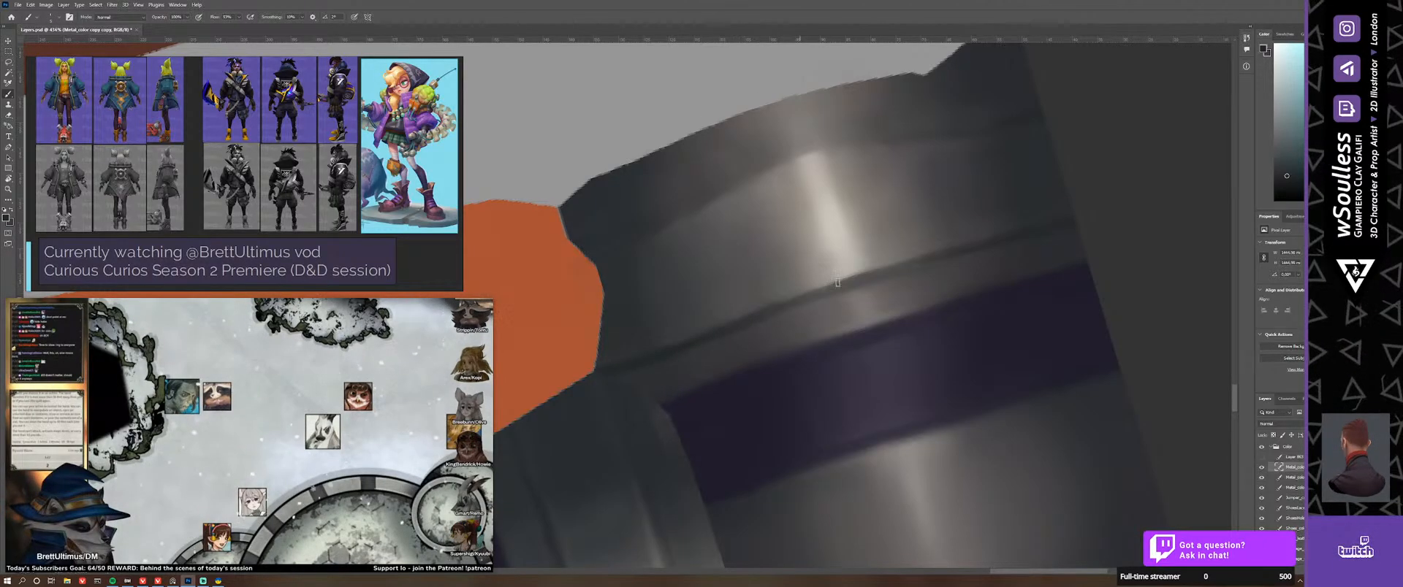
# Step: Paint sampled lighter greys along the band's edge just above the lower groove and blend with the Mixer Brush
pyautogui.keyDown('alt'); pyautogui.click(779, 300); pyautogui.keyUp('alt')
pyautogui.keyDown('alt'); pyautogui.click(779, 294); pyautogui.keyUp('alt')
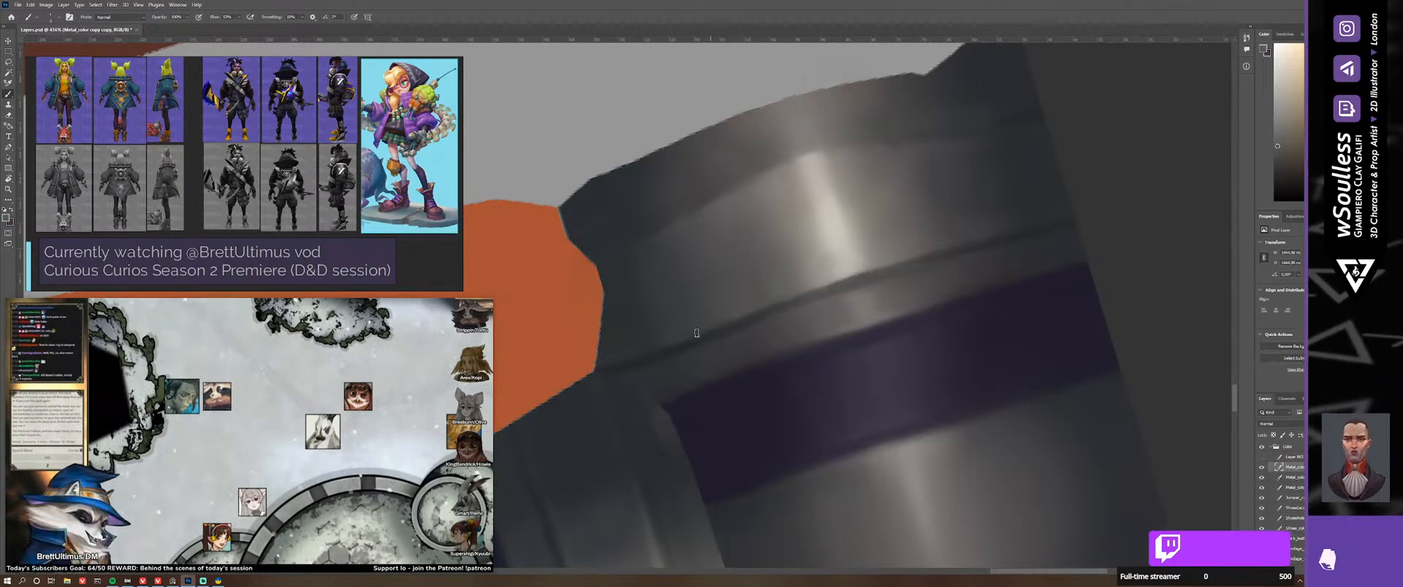
pyautogui.press('ctrl')
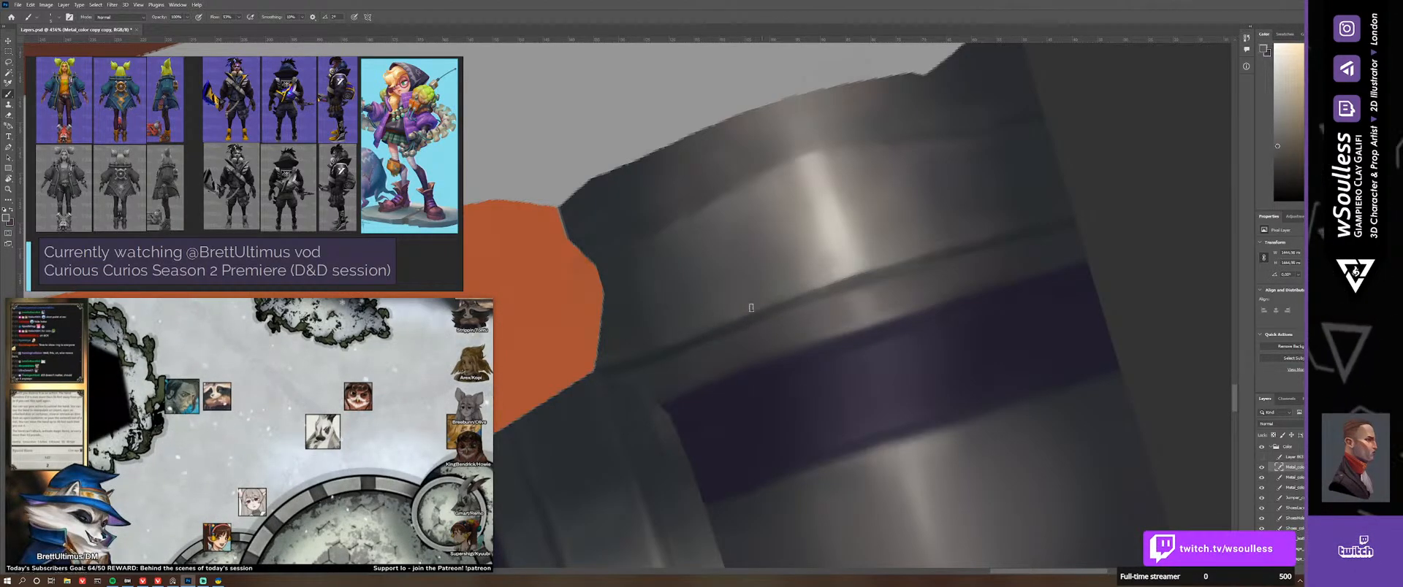
pyautogui.keyDown('alt'); pyautogui.click(826, 275); pyautogui.keyUp('alt')
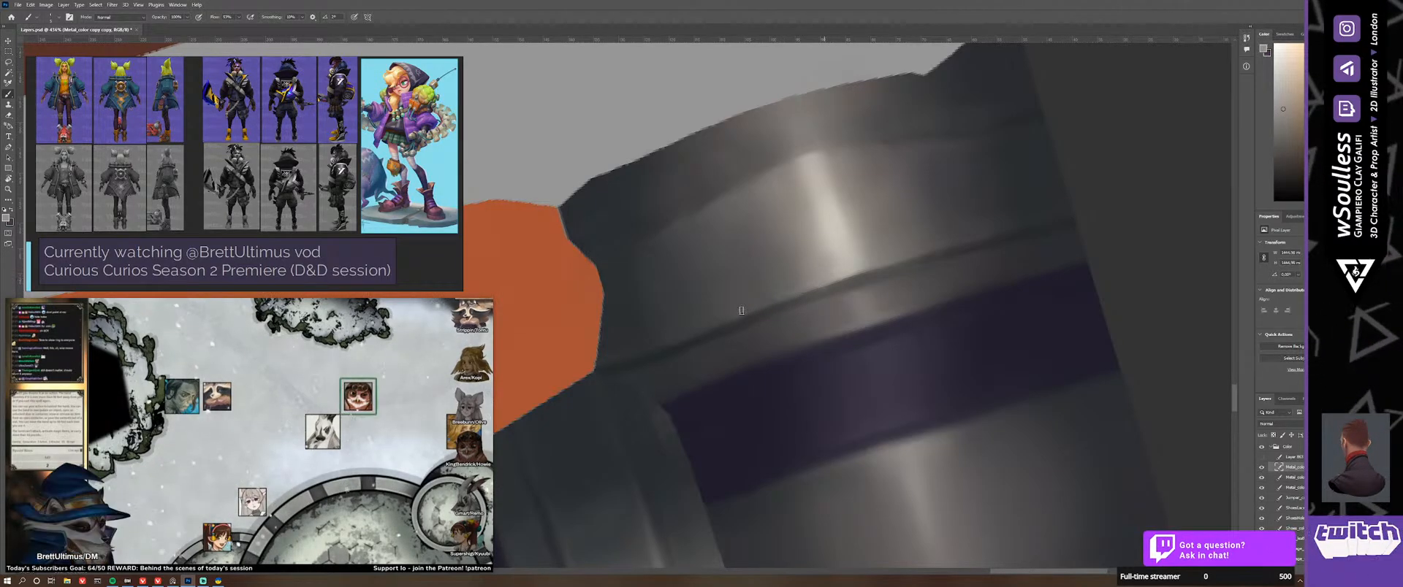
pyautogui.hotkey('shift', 'b')
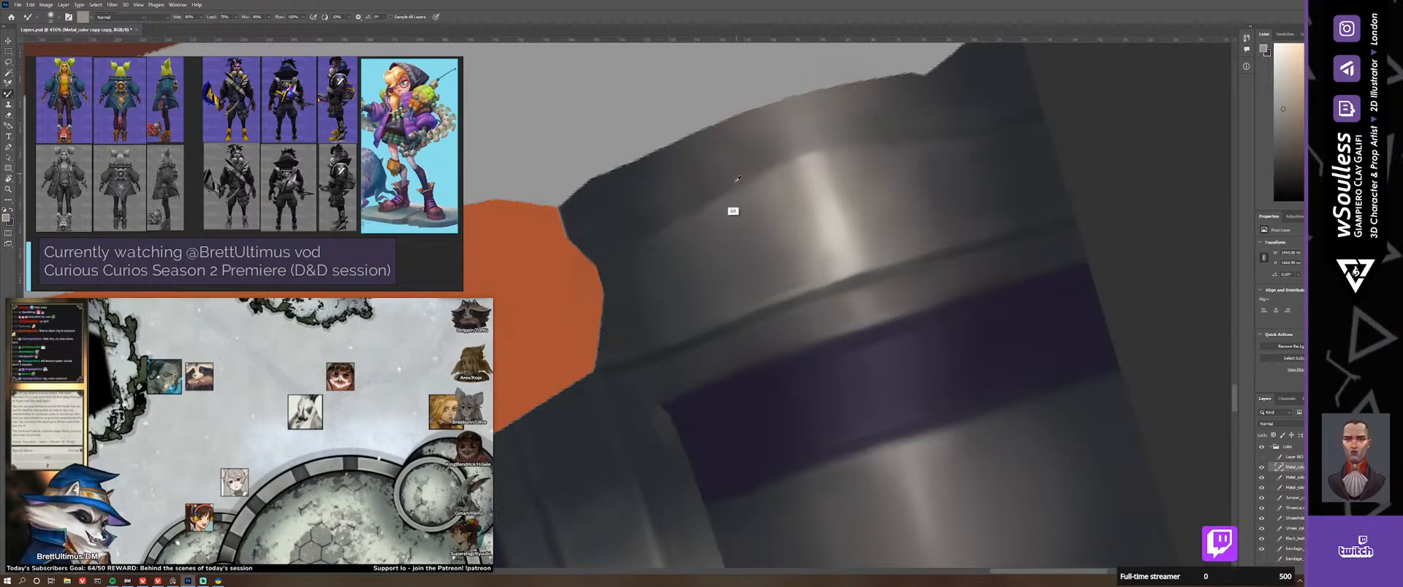
pyautogui.hotkey('shift', 'b')
# Step: Paint a sampled dark grey groove line under the upper rim across the bright reflection, using the cream line as a guide
pyautogui.click(1261, 458)
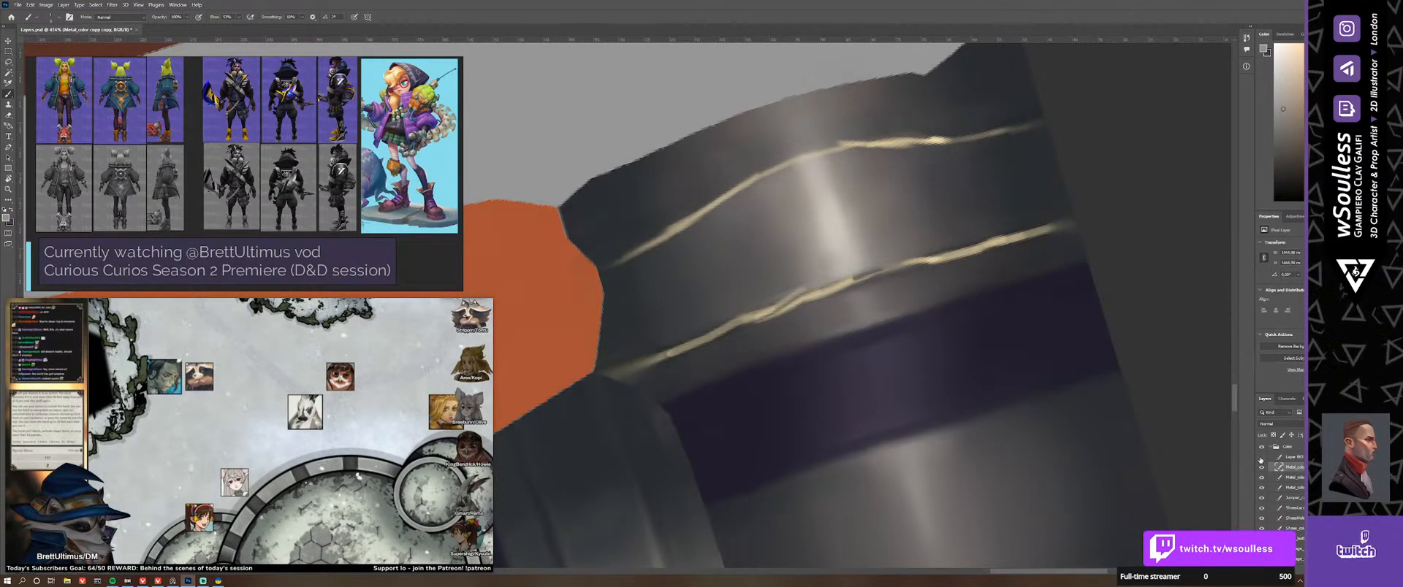
pyautogui.click(1260, 458)
pyautogui.keyDown('alt'); pyautogui.click(689, 216); pyautogui.keyUp('alt')
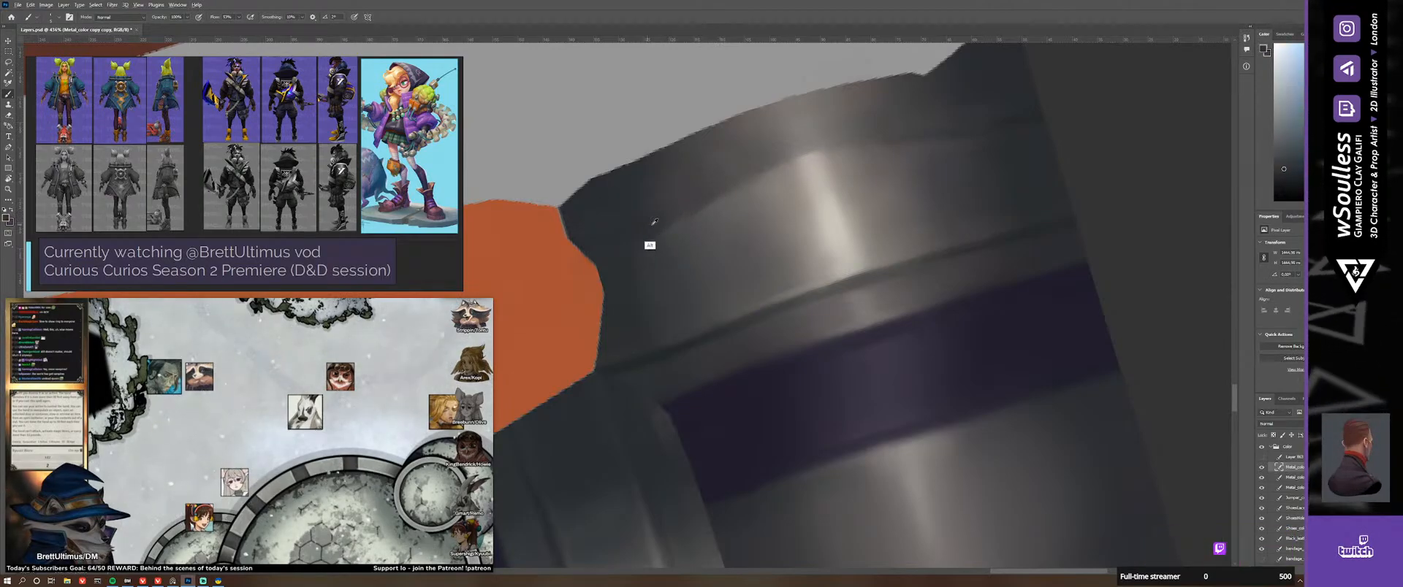
pyautogui.click(1261, 458)
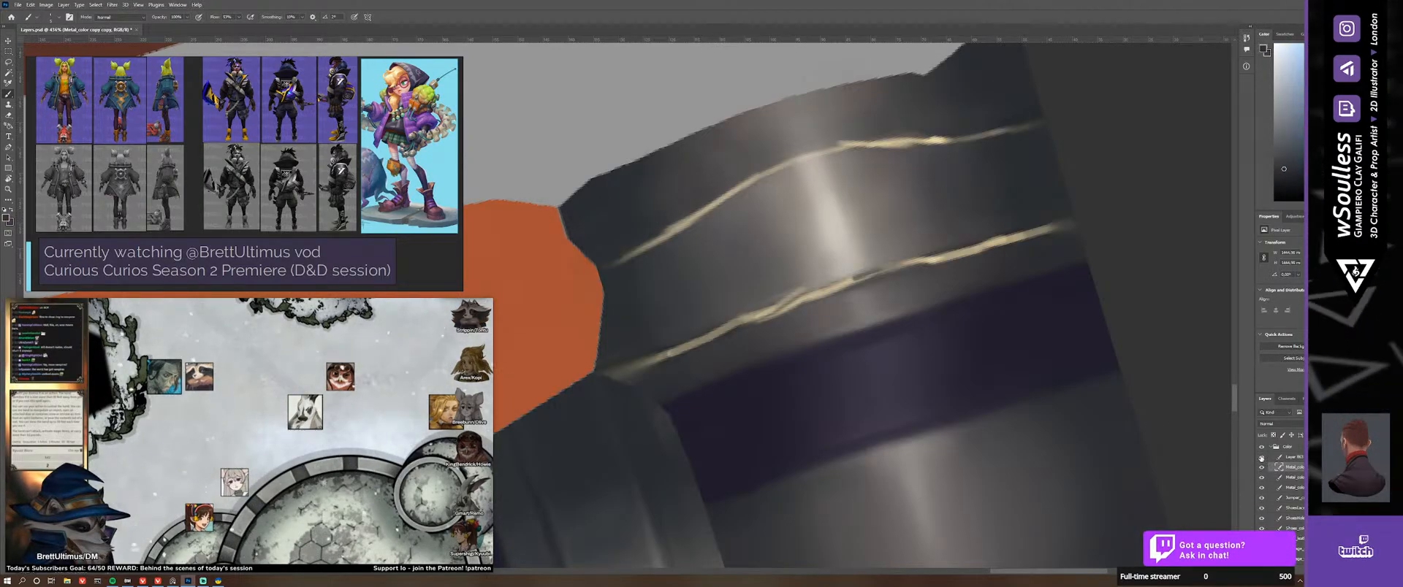
pyautogui.click(1260, 457)
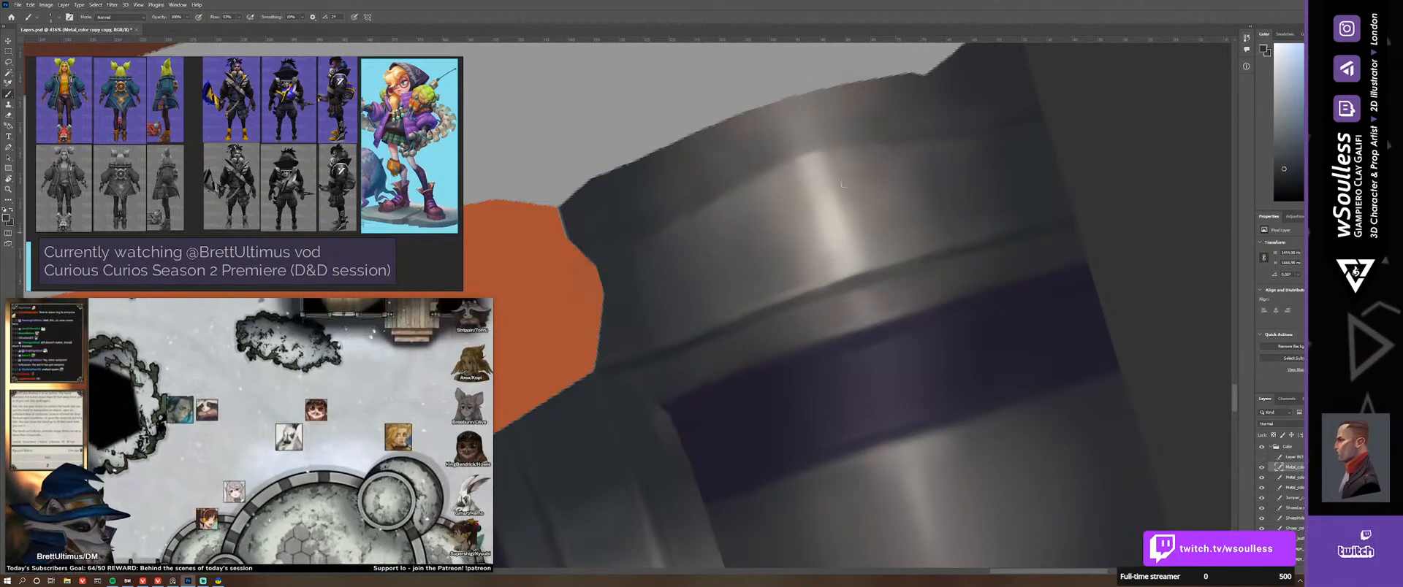
pyautogui.moveTo(817, 150); pyautogui.dragTo(745, 171)
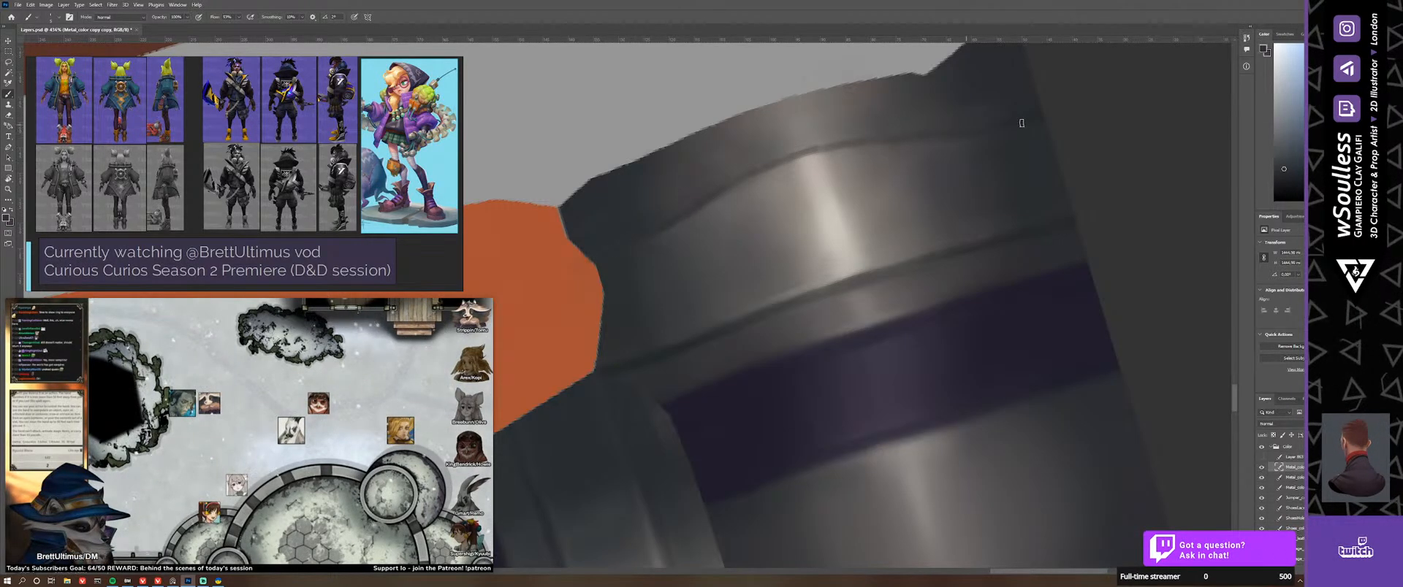
# Step: Extend the dark upper groove to the edge away from the orange shape with sampled greys, checking against the cream line
pyautogui.click(1261, 457)
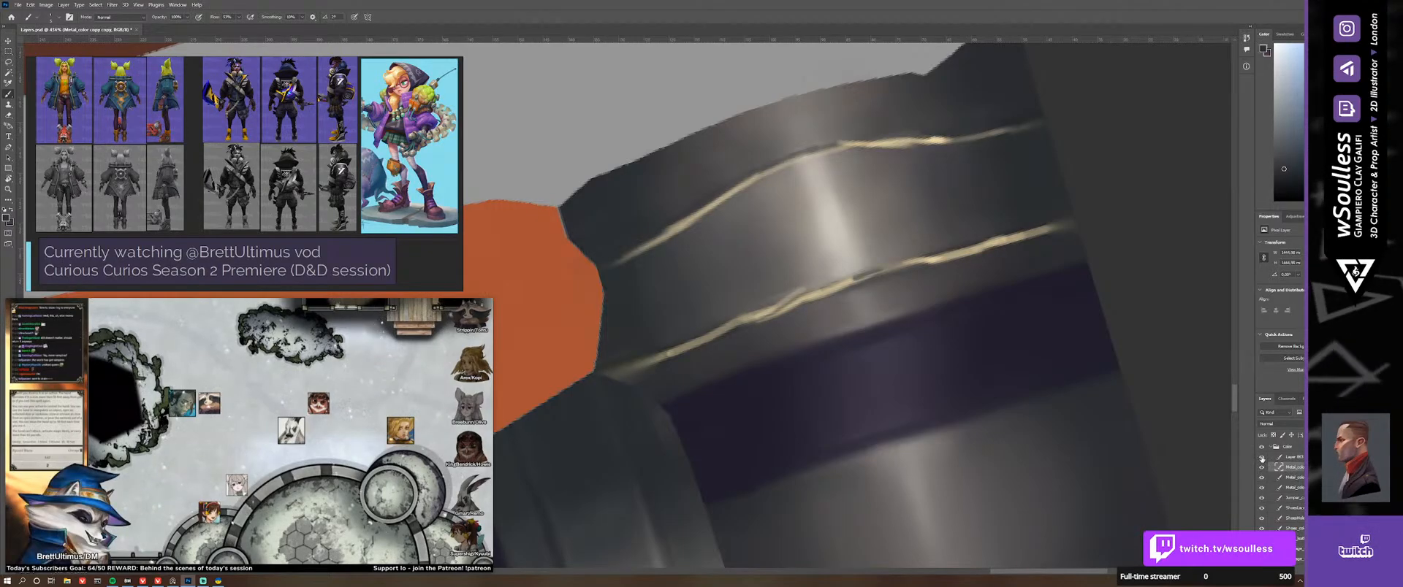
pyautogui.click(1261, 457)
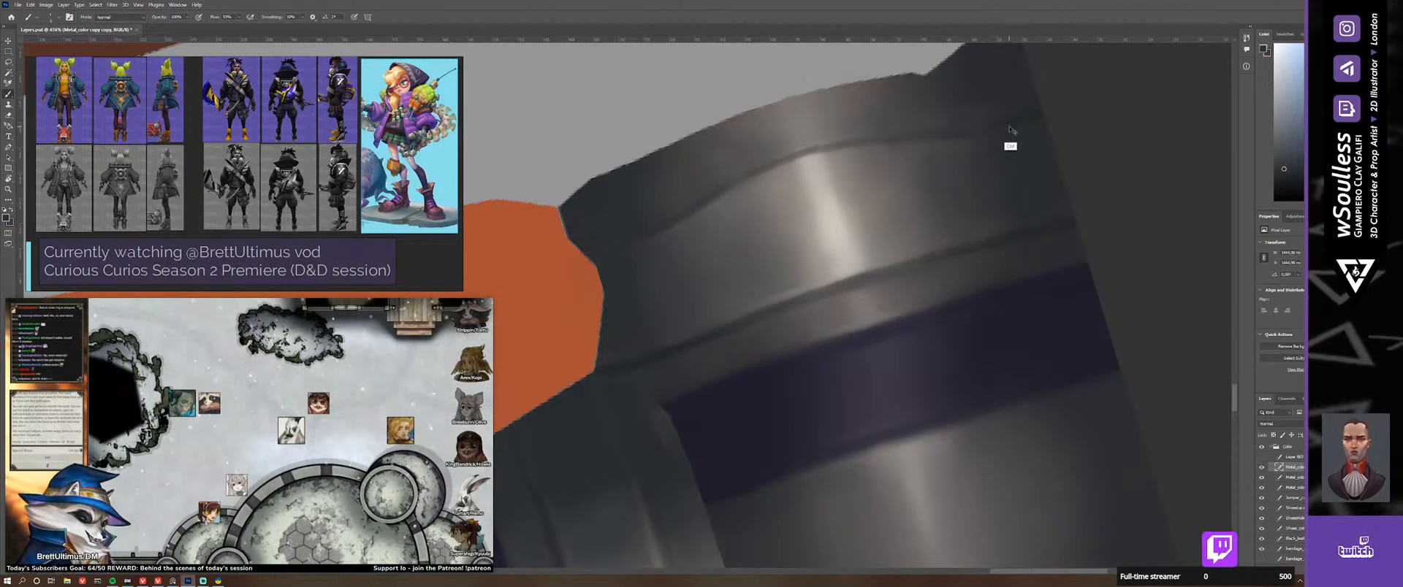
pyautogui.keyDown('alt'); pyautogui.click(1034, 113); pyautogui.keyUp('alt')
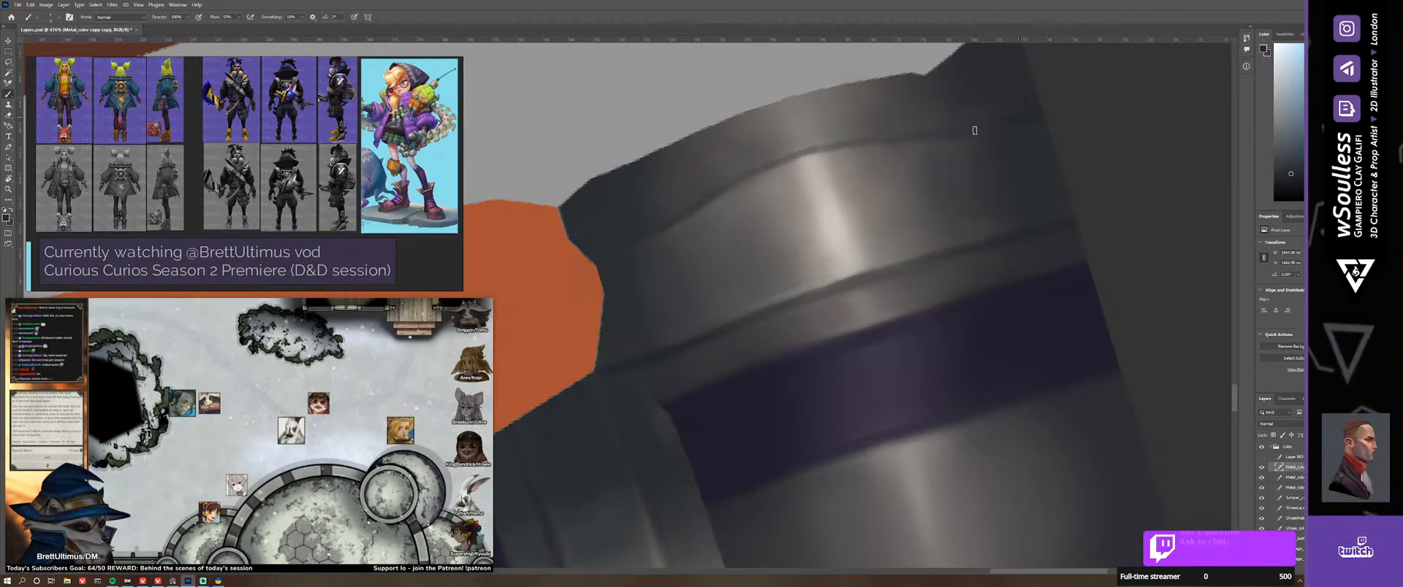
pyautogui.keyDown('alt'); pyautogui.click(914, 133); pyautogui.keyUp('alt')
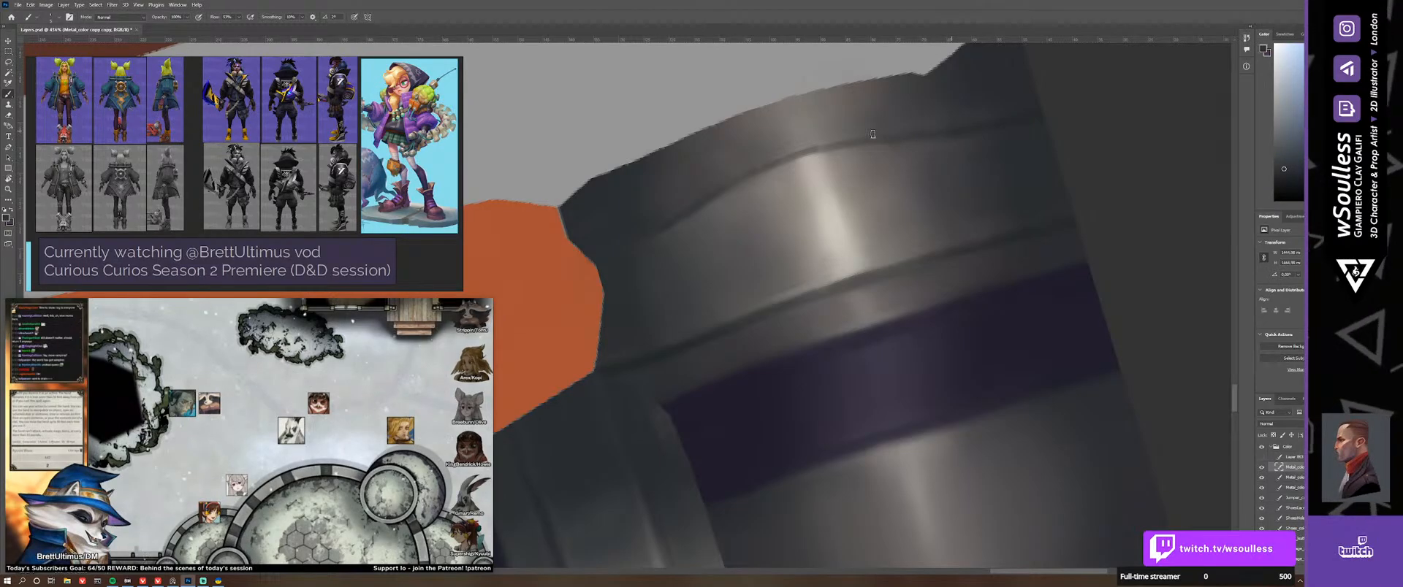
# Step: Paint sampled lighter greys along the upper groove where it crosses the bright reflection and blend with the Mixer Brush
pyautogui.keyDown('alt'); pyautogui.click(842, 142); pyautogui.keyUp('alt')
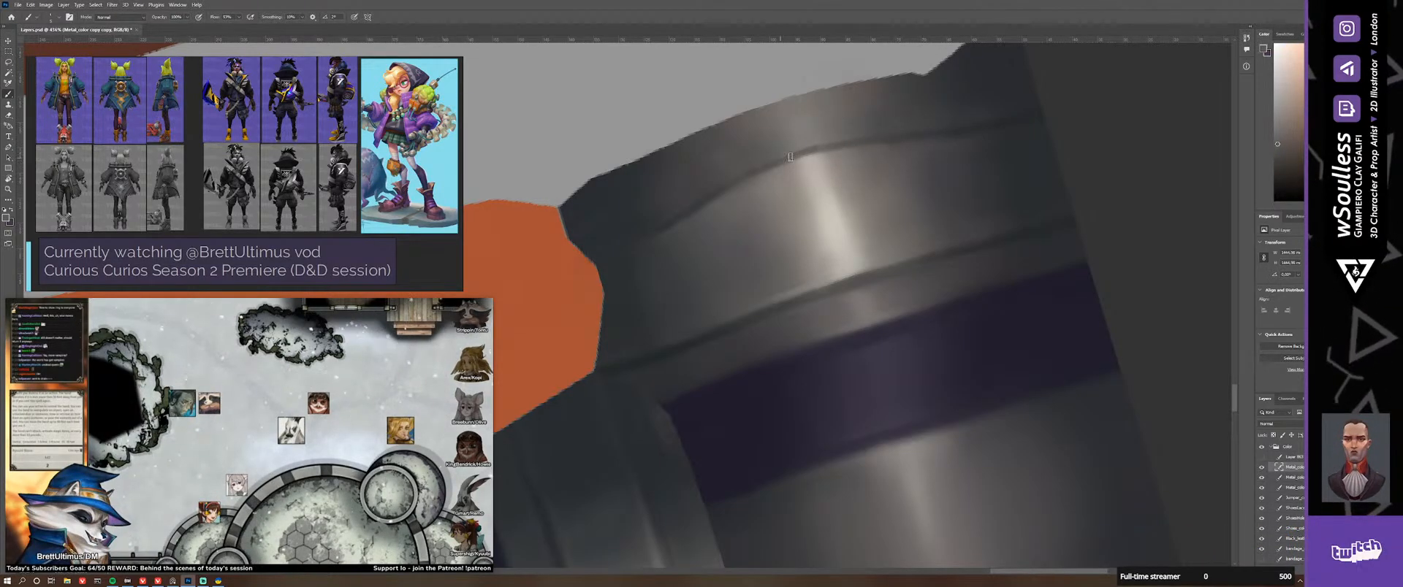
pyautogui.keyDown('alt'); pyautogui.click(825, 140); pyautogui.keyUp('alt')
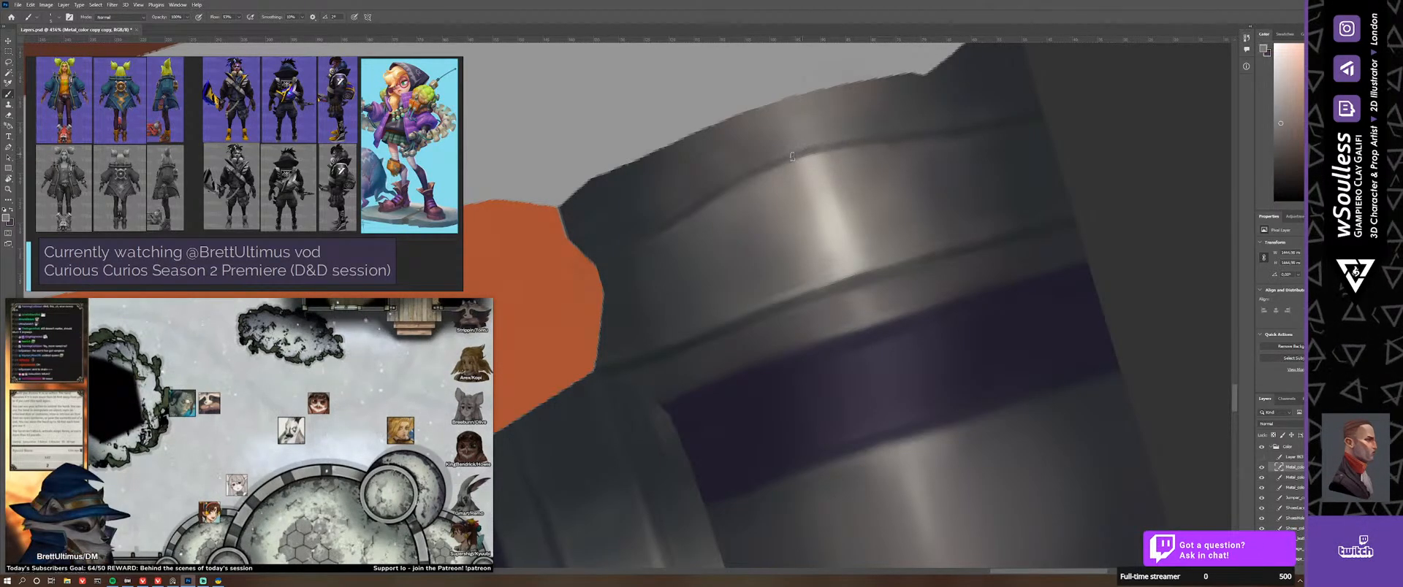
pyautogui.hotkey('shift', 'b')
pyautogui.keyDown('alt'); pyautogui.click(806, 136); pyautogui.keyUp('alt')
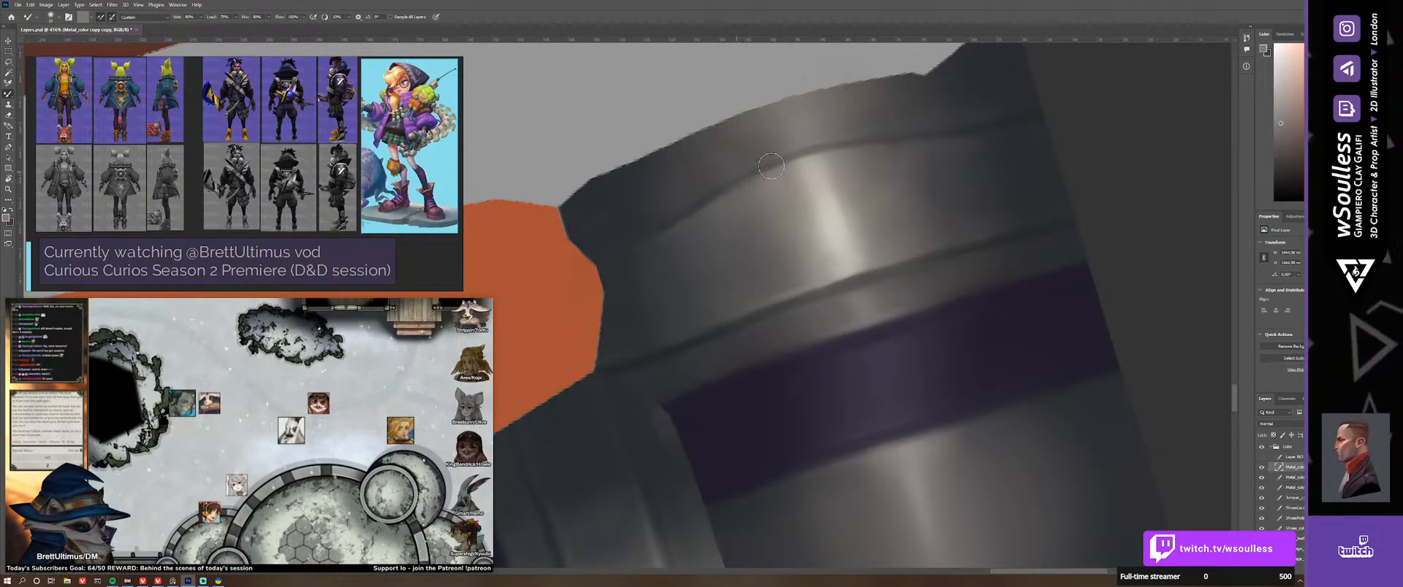
# Step: Paint sampled dark greys on the upper groove and rim at the shaded end beside the orange shape
pyautogui.hotkey('shift', 'b')
pyautogui.keyDown('alt'); pyautogui.click(680, 218); pyautogui.keyUp('alt')
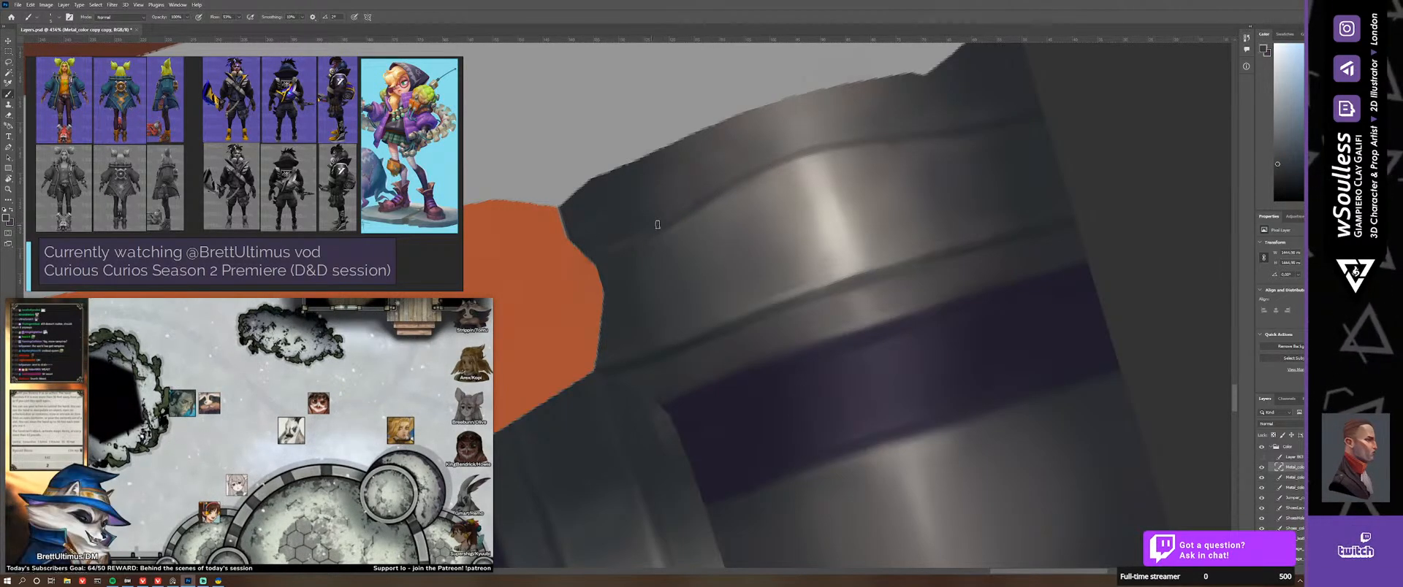
pyautogui.keyDown('alt'); pyautogui.click(610, 247); pyautogui.keyUp('alt')
pyautogui.press('ctrl')
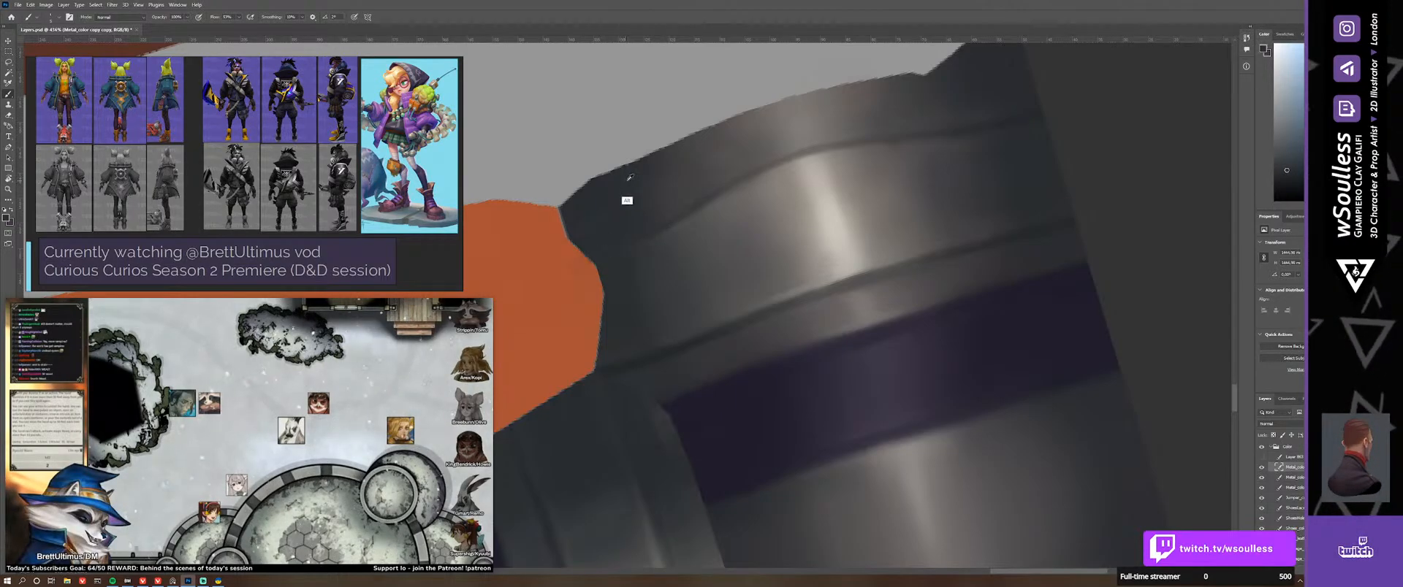
pyautogui.keyDown('alt'); pyautogui.click(596, 196); pyautogui.keyUp('alt')
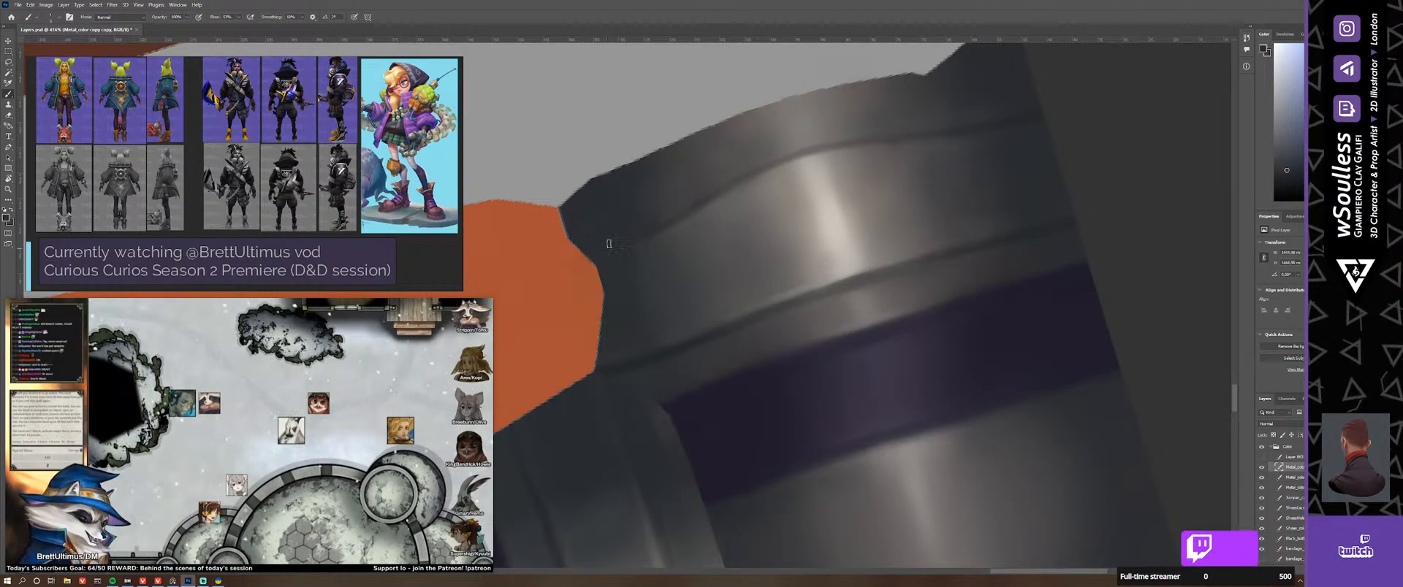
pyautogui.press('ctrl')
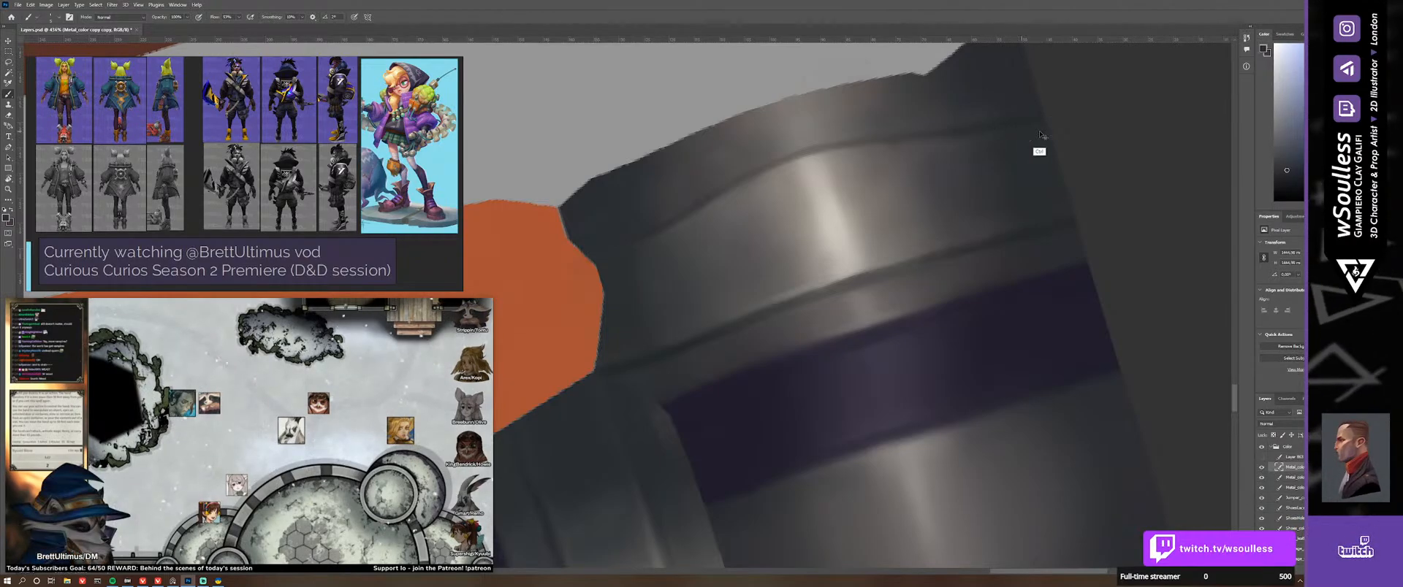
# Step: Paint sampled greys along the groove above the purple band and blend them with the Mixer Brush where it crosses the bright reflection
pyautogui.keyDown('alt'); pyautogui.click(995, 237); pyautogui.keyUp('alt')
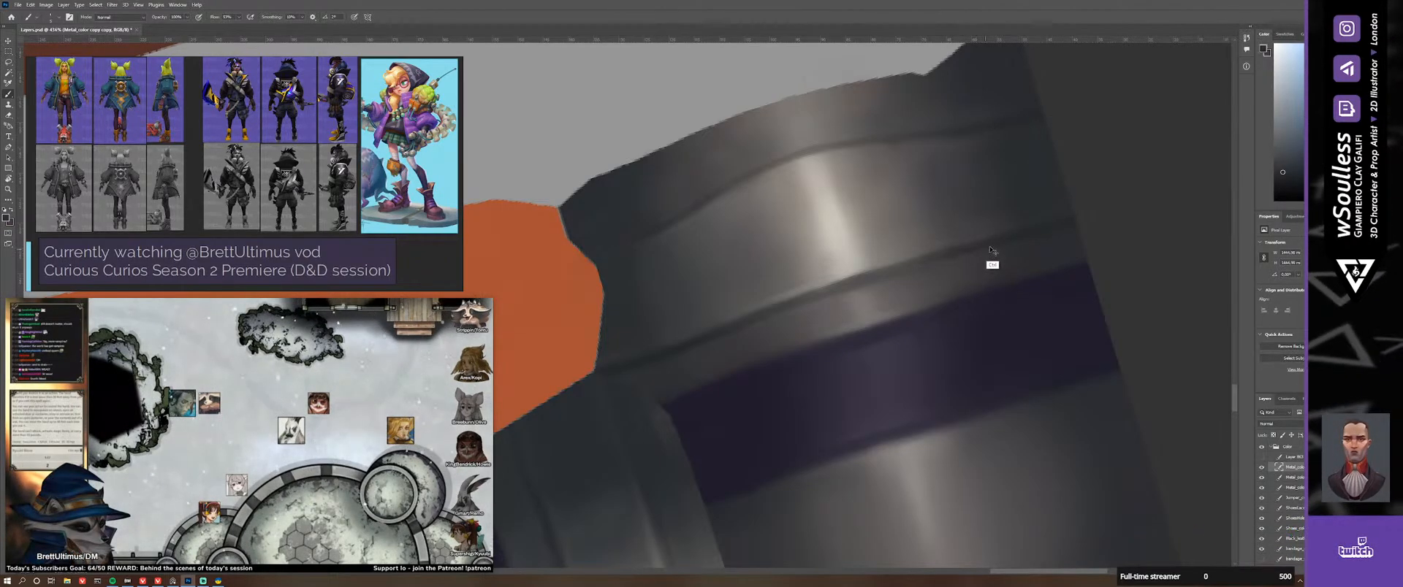
pyautogui.hotkey('shift', 'b')
pyautogui.hotkey('shift', 'b')
pyautogui.hotkey('shift', 'b')
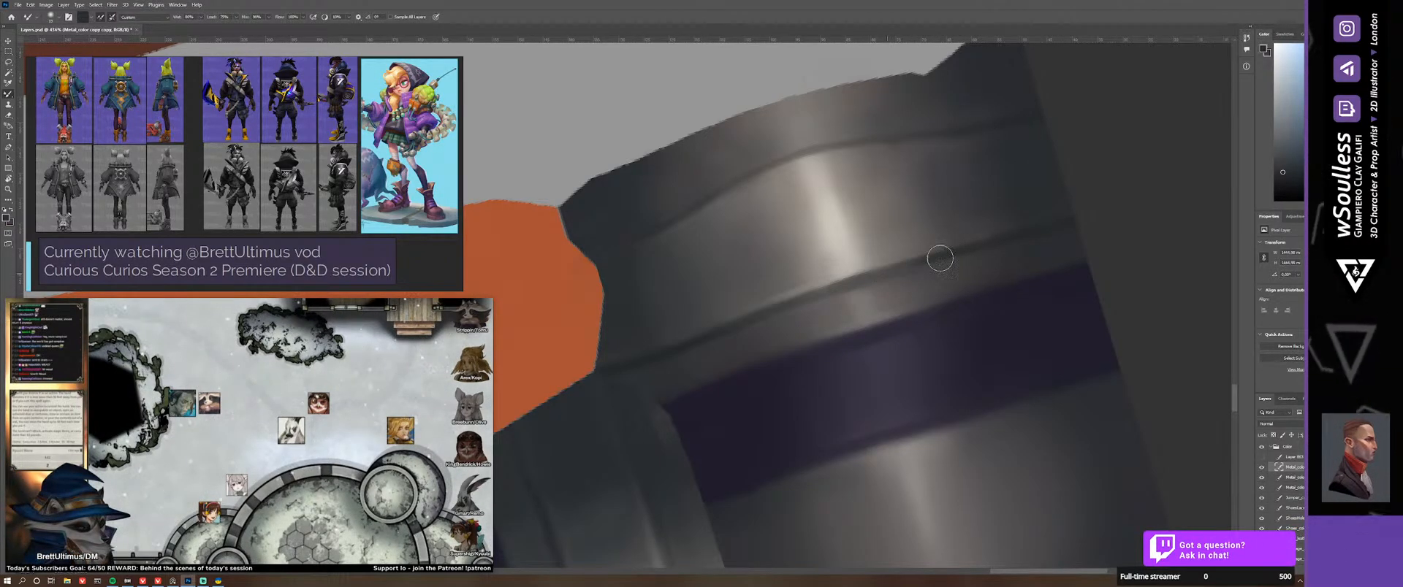
pyautogui.press('alt')
pyautogui.hotkey('shift', 'b')
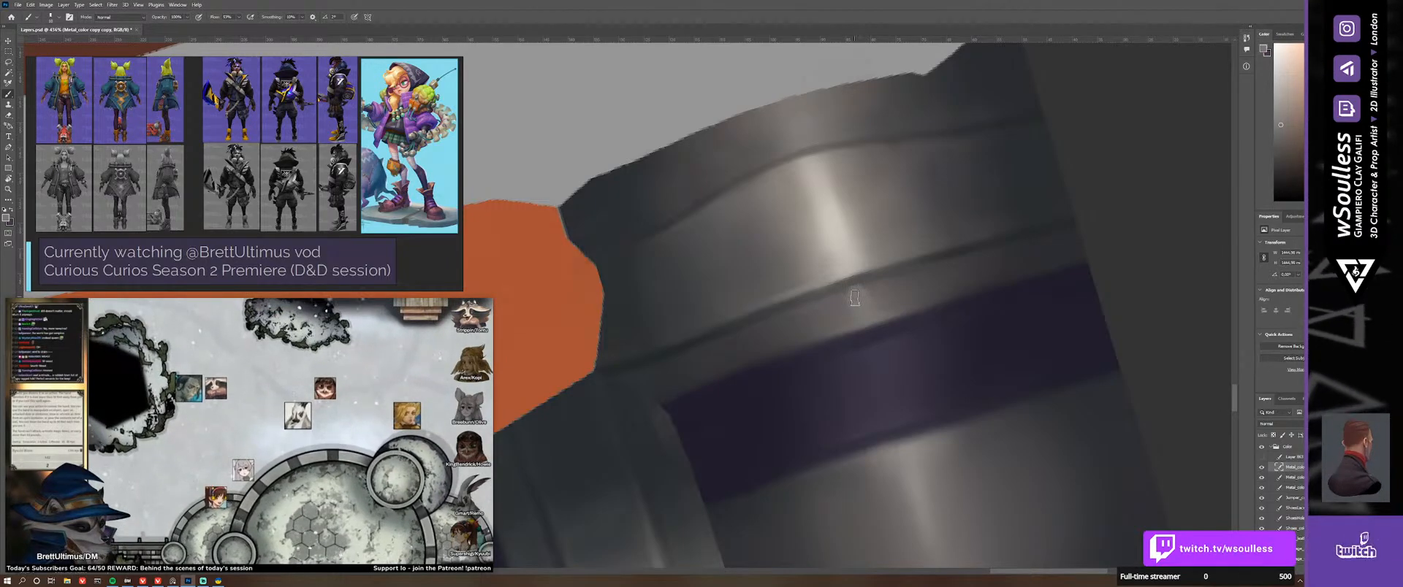
pyautogui.hotkey('shift', 'b')
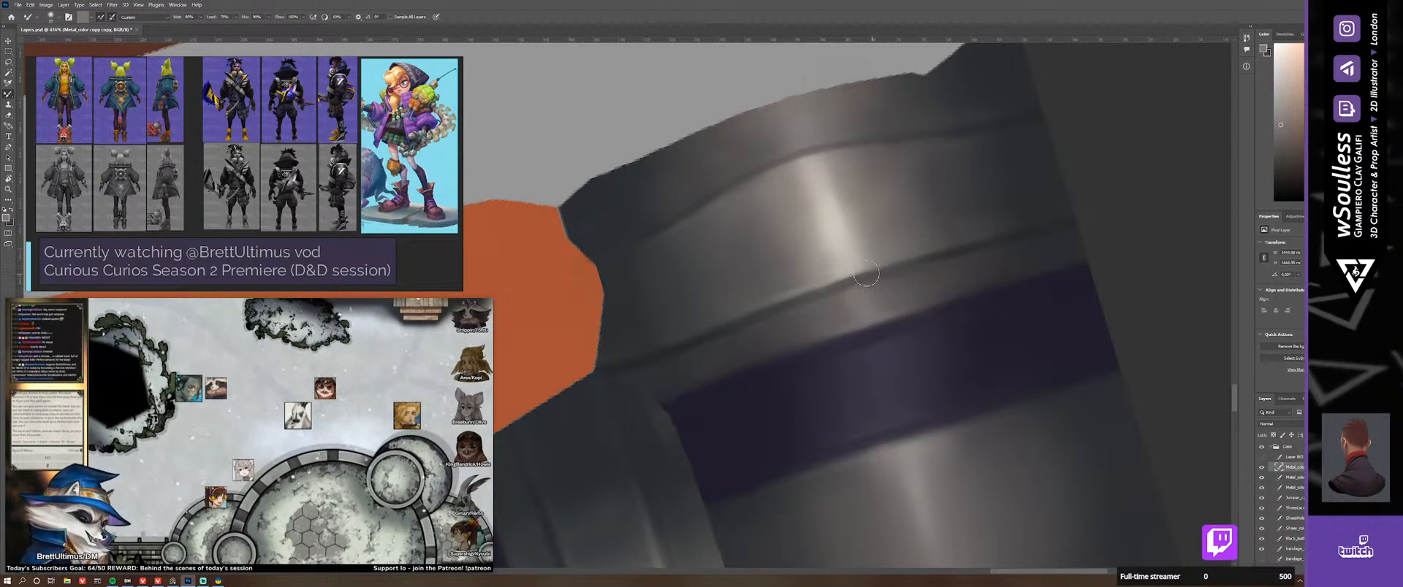
# Step: Paint a light grey highlight on the upper rim in line with the bright reflection and blend its edges with the Mixer Brush
pyautogui.hotkey('shift', 'b')
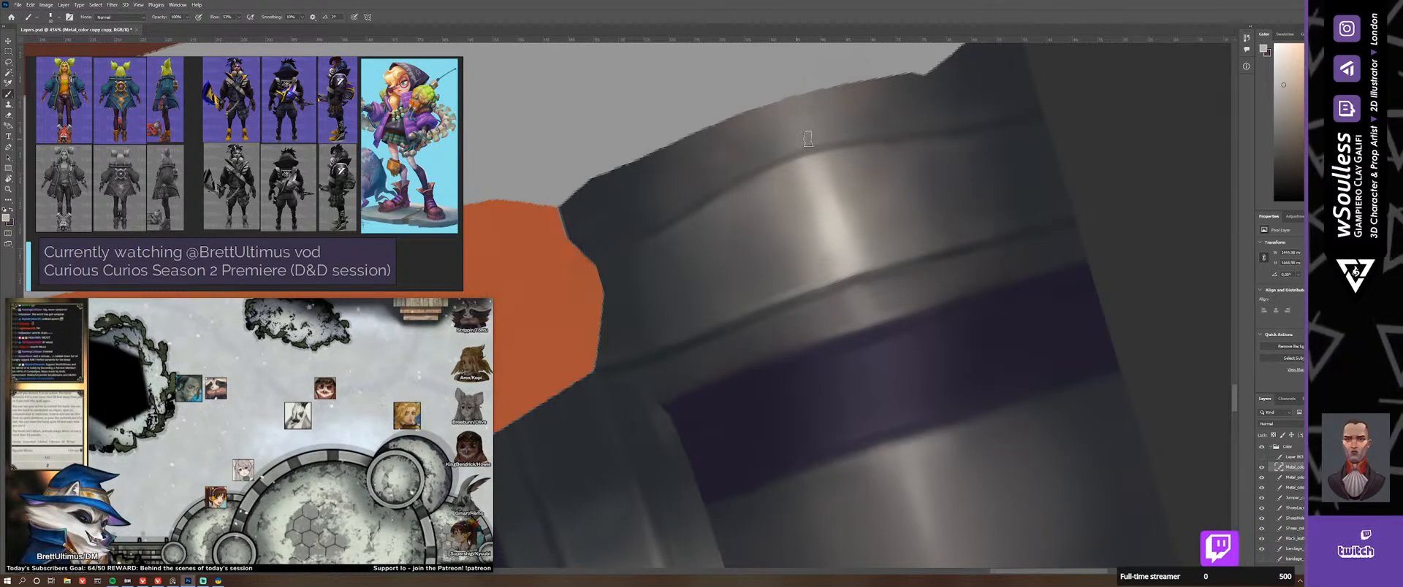
pyautogui.hotkey('shift', 'b')
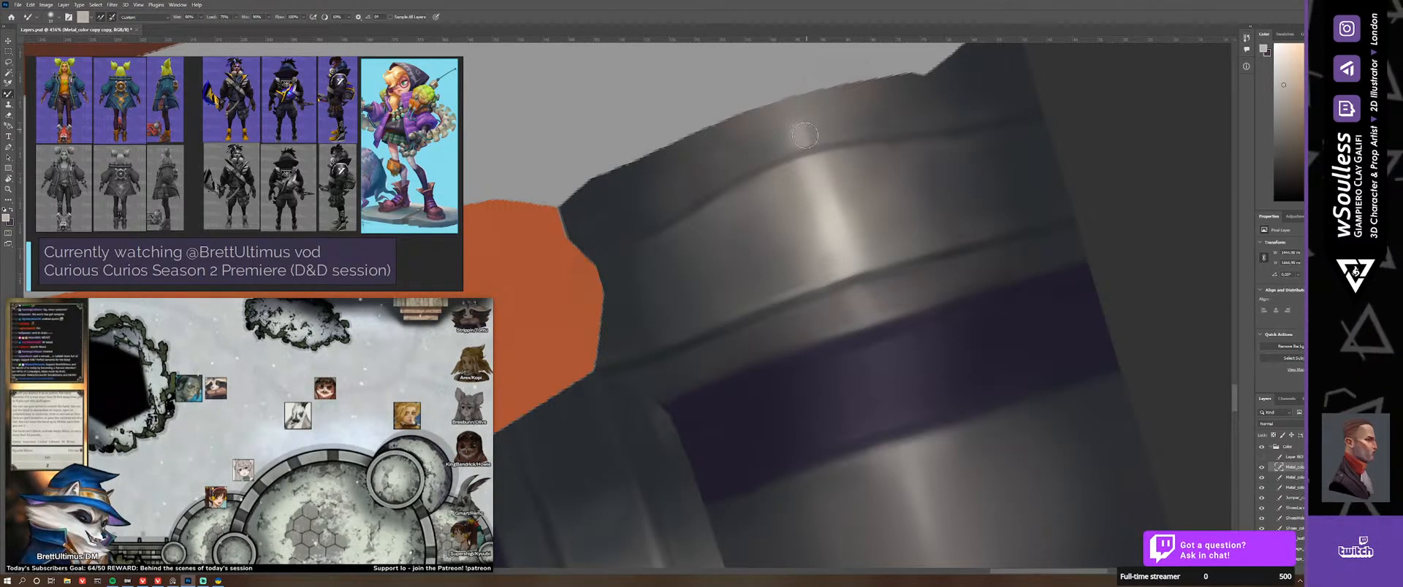
pyautogui.keyDown('alt'); pyautogui.click(813, 154); pyautogui.keyUp('alt')
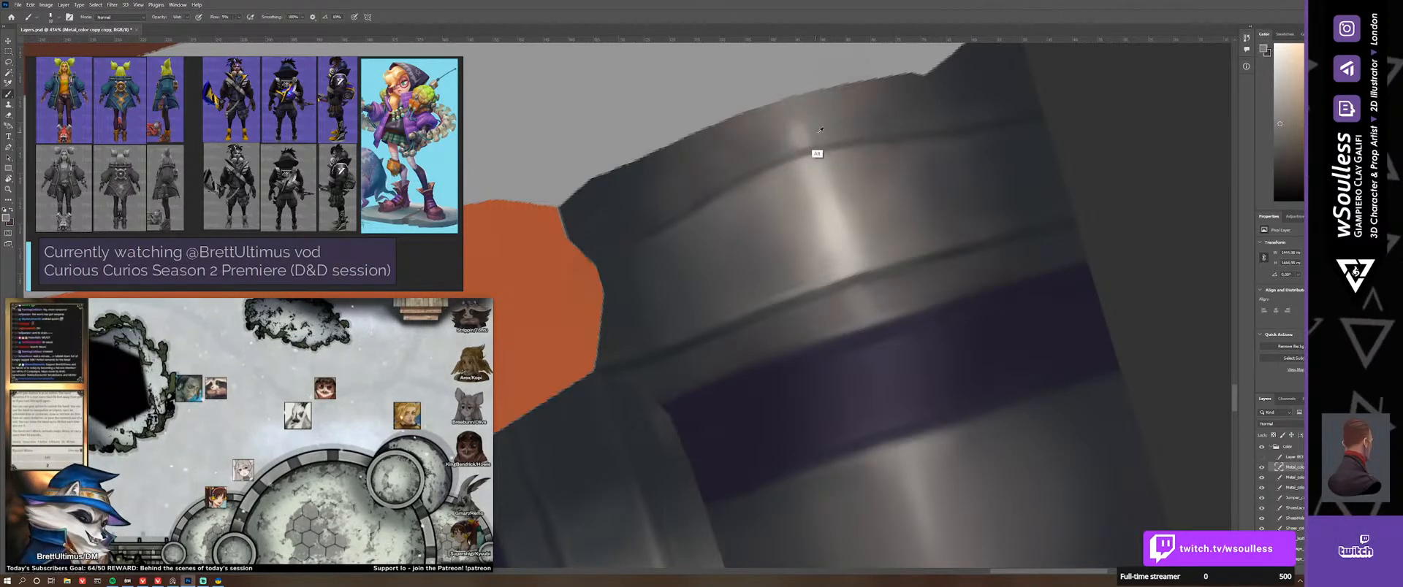
pyautogui.moveTo(803, 123)
pyautogui.mouseDown()
pyautogui.moveTo(813, 134)
pyautogui.moveTo(794, 124)
pyautogui.moveTo(789, 141)
pyautogui.mouseUp()
pyautogui.press('shift')
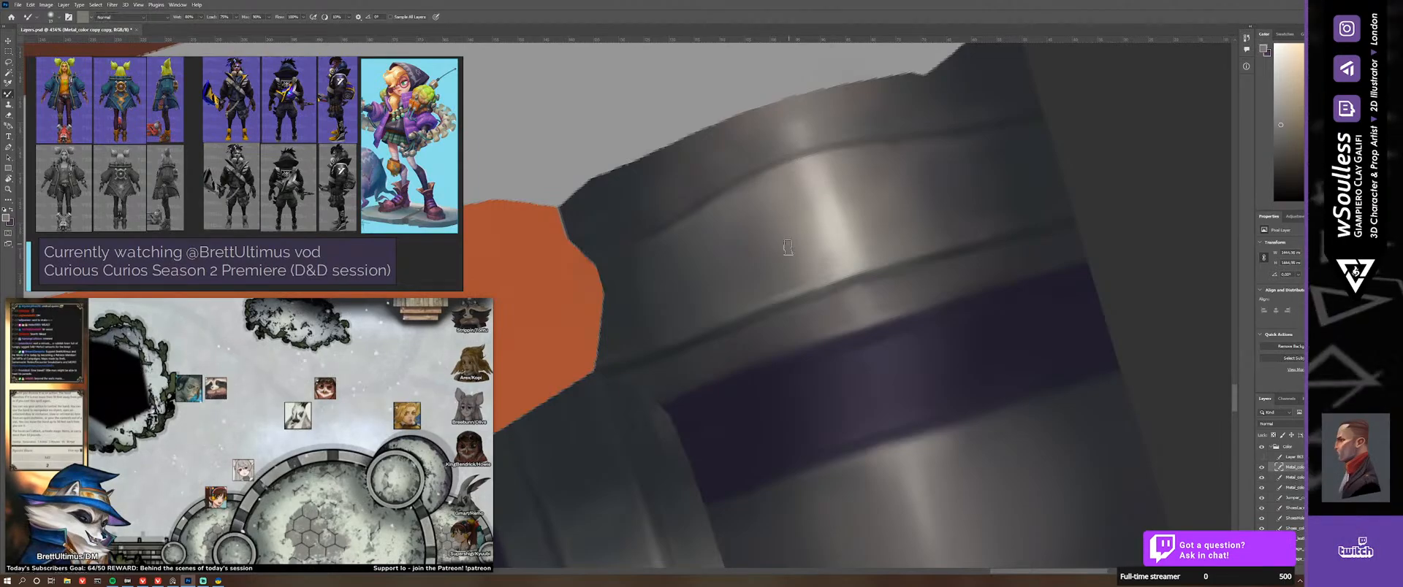
# Step: Soften the grey shading of the wide metal band beside the bright reflection with a larger Mixer Brush
pyautogui.keyDown('ctrl'); pyautogui.moveTo(718, 272); pyautogui.dragTo(825, 247); pyautogui.keyUp('ctrl')
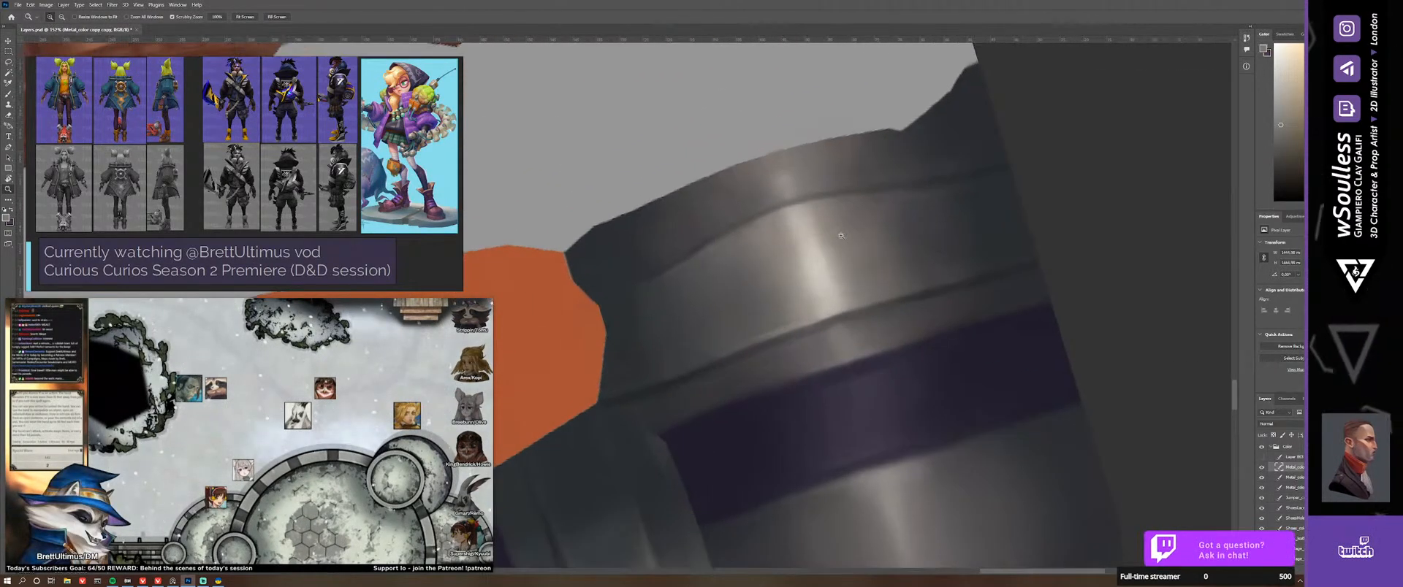
pyautogui.keyDown('alt'); pyautogui.moveTo(780, 257); pyautogui.dragTo(772, 252, button='right'); pyautogui.keyUp('alt')
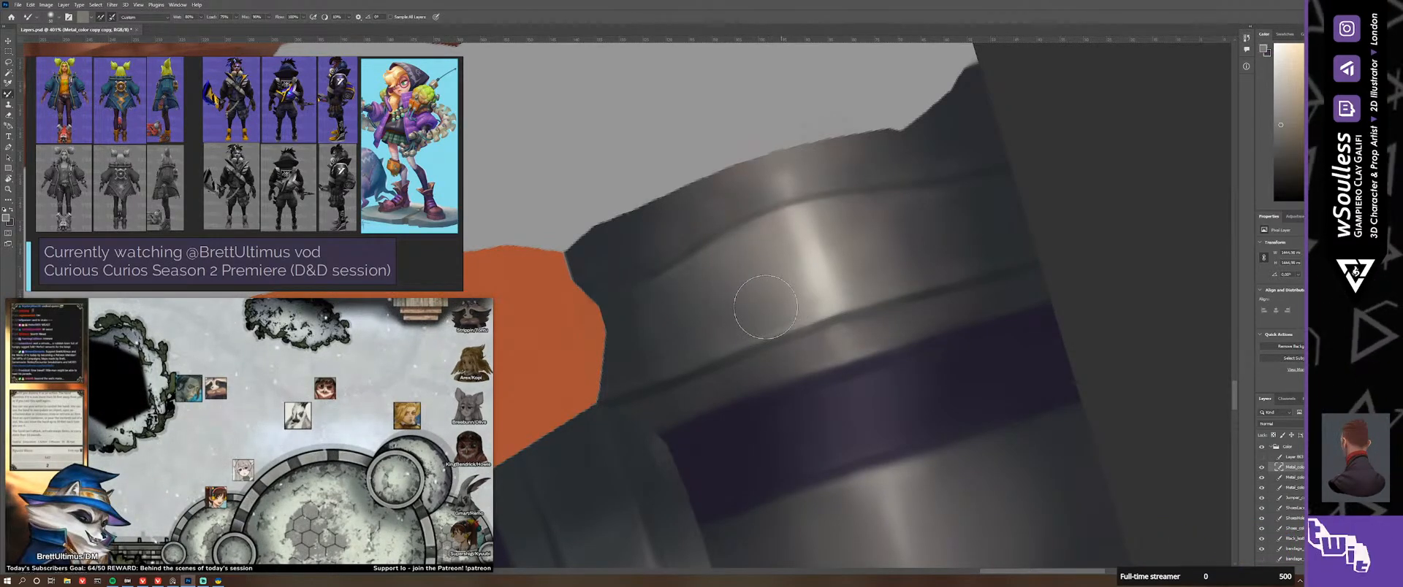
pyautogui.keyDown('alt'); pyautogui.moveTo(890, 226); pyautogui.dragTo(906, 230, button='right'); pyautogui.keyUp('alt')
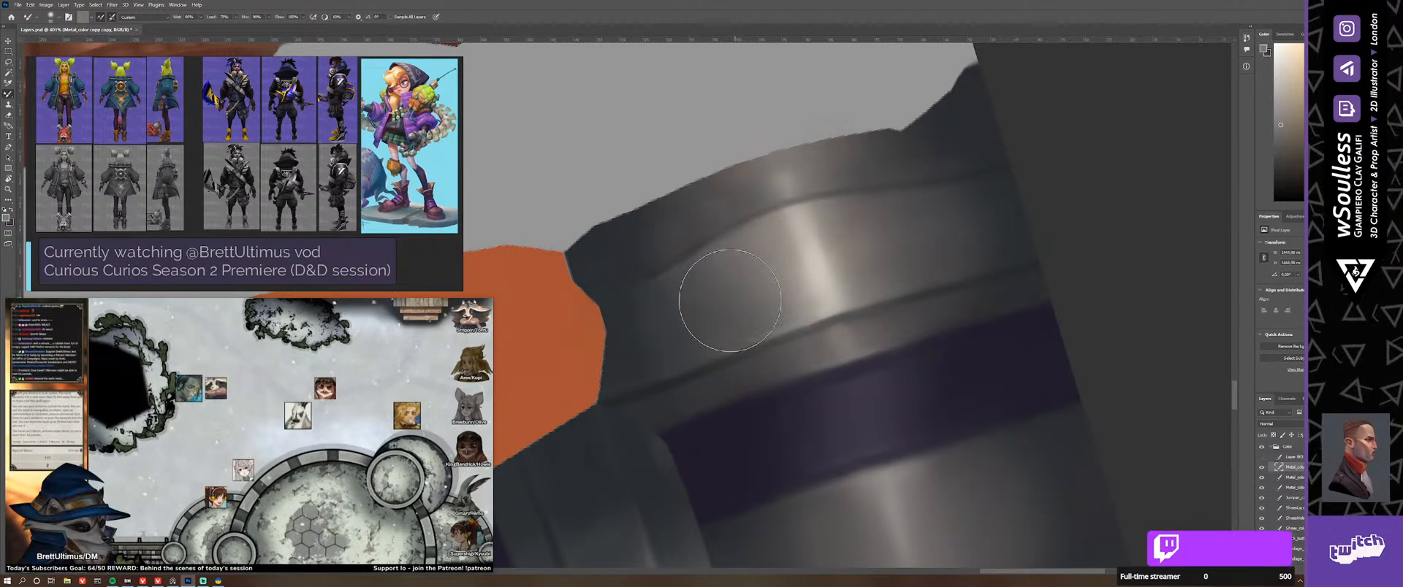
pyautogui.moveTo(837, 296)
pyautogui.keyDown('ctrl'); pyautogui.mouseDown()
pyautogui.moveTo(792, 313)
pyautogui.moveTo(680, 315)
pyautogui.moveTo(892, 316)
pyautogui.moveTo(964, 292)
pyautogui.mouseUp(); pyautogui.keyUp('ctrl')
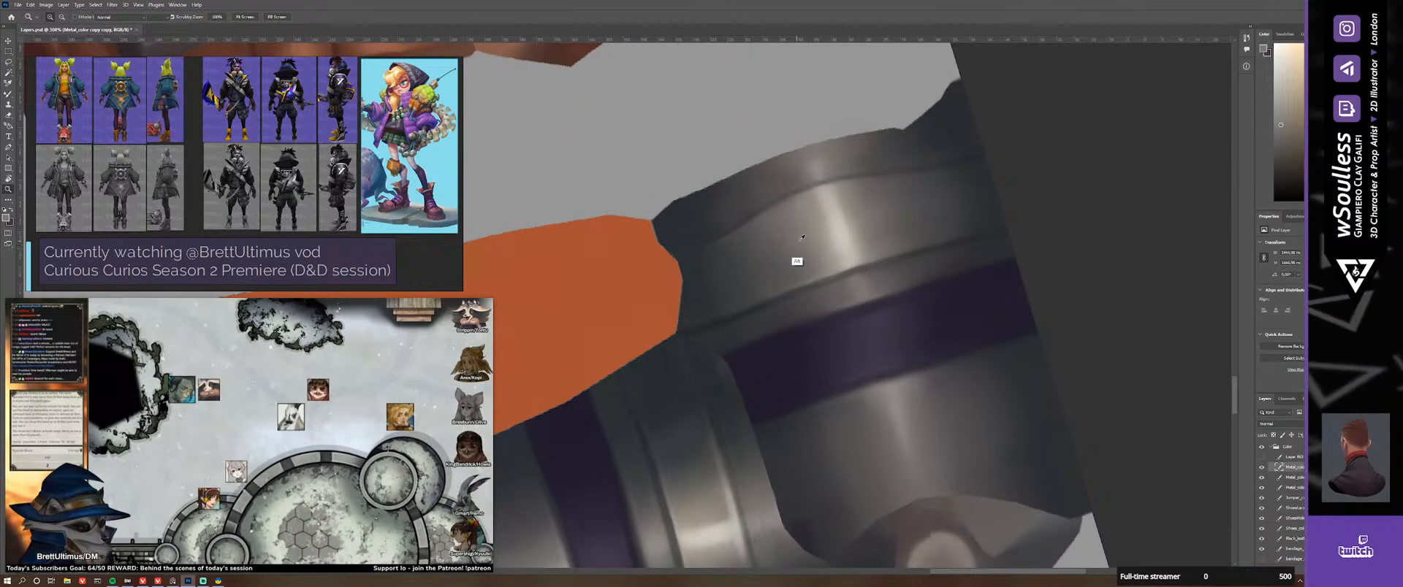
# Step: Paint sampled mid greys on the wide metal band between the bright reflection and the orange shape
pyautogui.keyDown('ctrl'); pyautogui.click(815, 255); pyautogui.keyUp('ctrl')
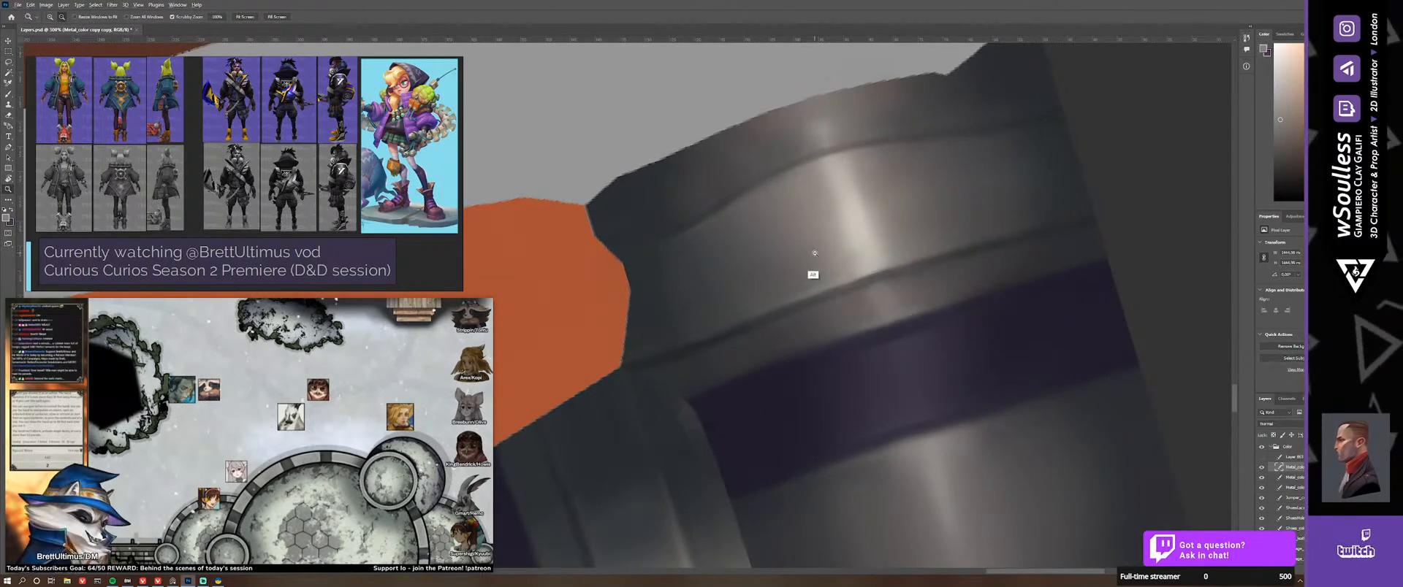
pyautogui.press('alt')
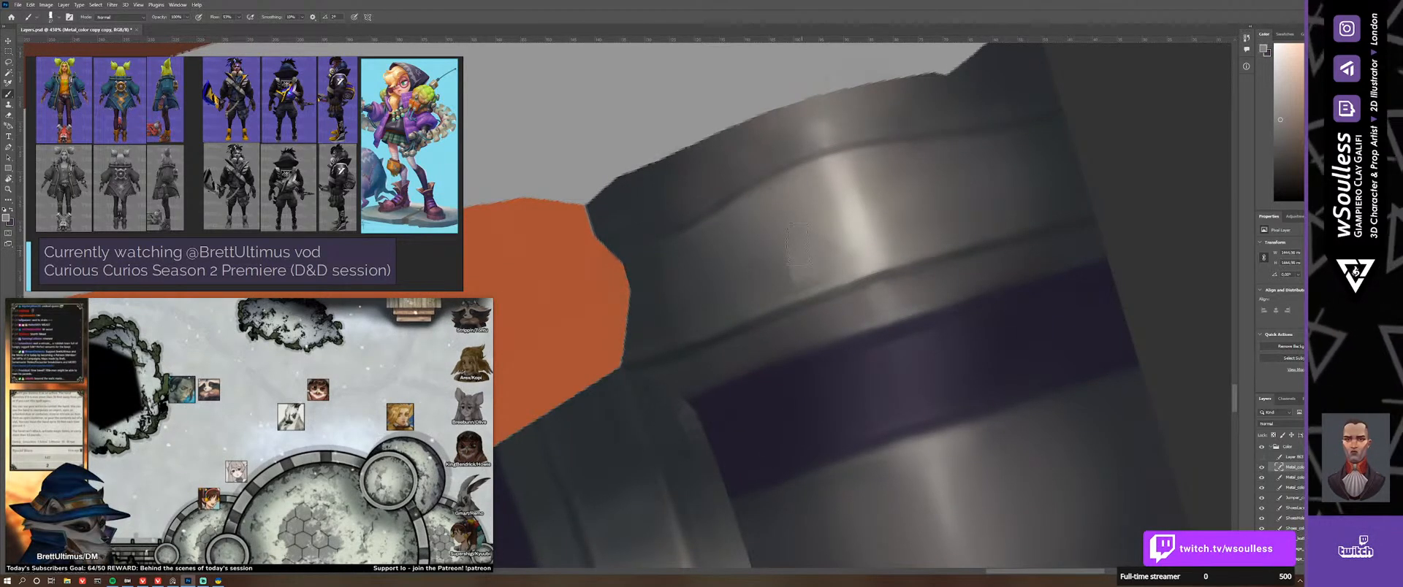
pyautogui.keyDown('alt'); pyautogui.click(843, 259); pyautogui.keyUp('alt')
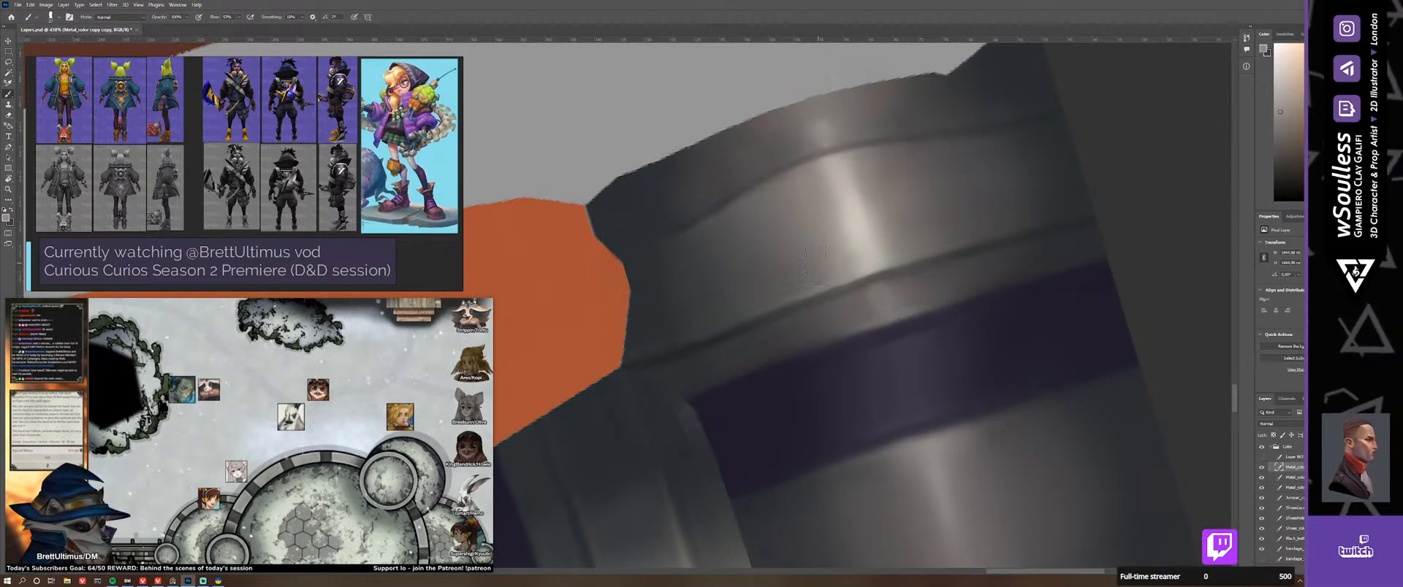
pyautogui.keyDown('alt'); pyautogui.click(815, 270); pyautogui.keyUp('alt')
pyautogui.keyDown('alt'); pyautogui.moveTo(819, 263); pyautogui.dragTo(819, 268, button='right'); pyautogui.keyUp('alt')
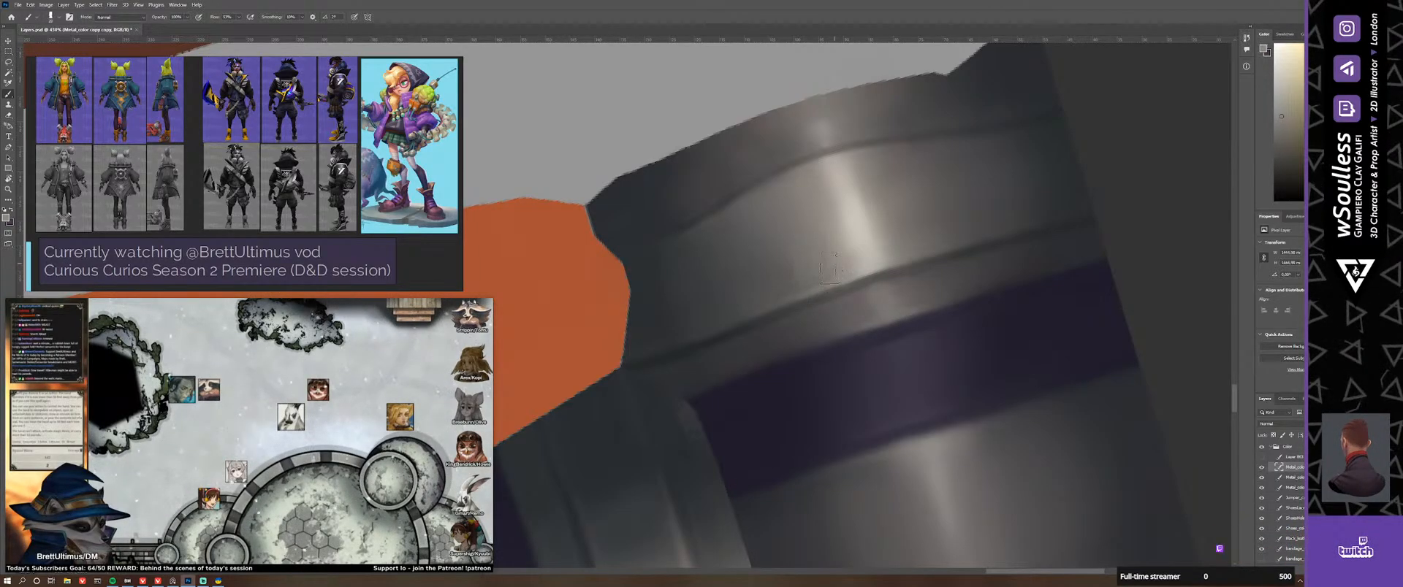
# Step: Blend the fresh grey strokes beside the bright reflection on the wide band with the Mixer Brush
pyautogui.press('shift')
pyautogui.hotkey('shift', 'b')
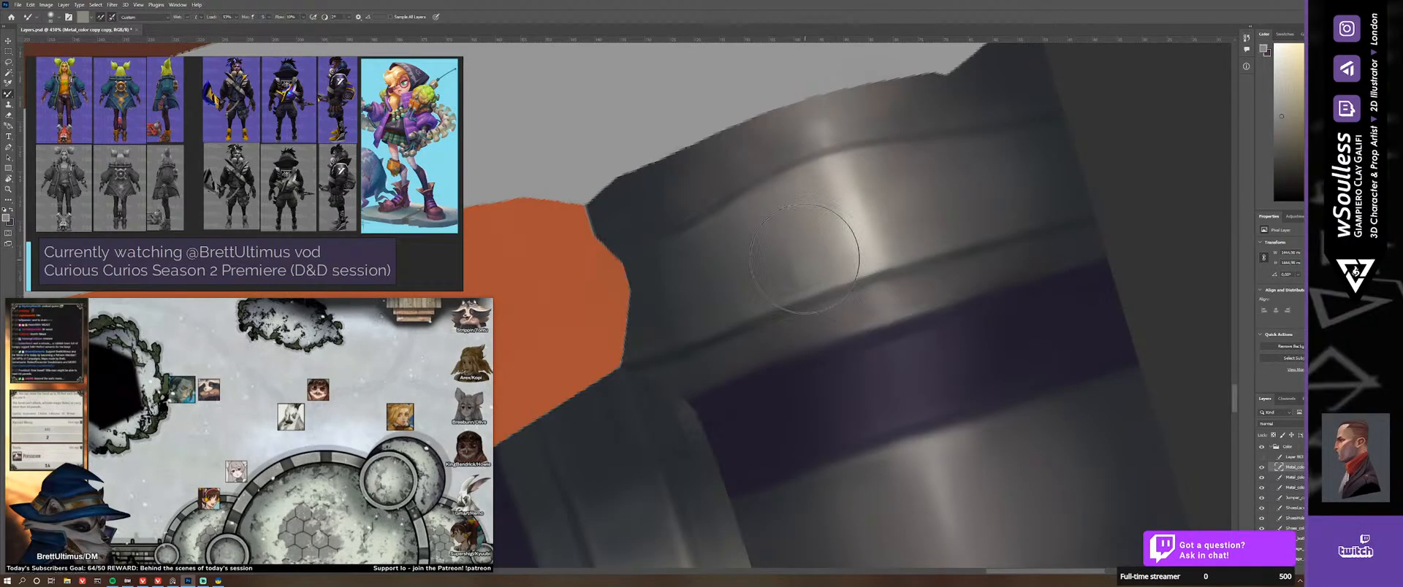
pyautogui.moveTo(805, 272)
pyautogui.keyDown('alt'); pyautogui.mouseDown(button='right')
pyautogui.moveTo(766, 267)
pyautogui.moveTo(808, 263)
pyautogui.mouseUp(button='right'); pyautogui.keyUp('alt')
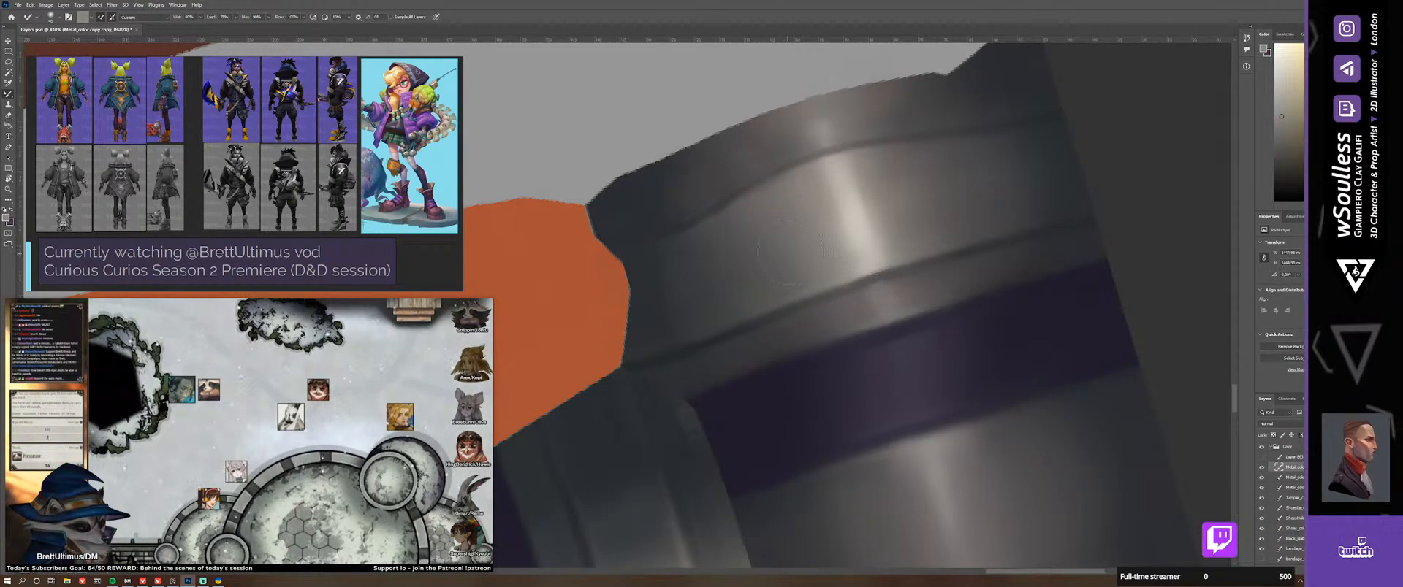
pyautogui.press('z')
pyautogui.moveTo(793, 252)
pyautogui.mouseDown()
pyautogui.moveTo(762, 282)
pyautogui.moveTo(843, 255)
pyautogui.mouseUp()
pyautogui.press('b')
pyautogui.keyDown('alt'); pyautogui.moveTo(842, 254); pyautogui.dragTo(838, 250, button='right'); pyautogui.keyUp('alt')
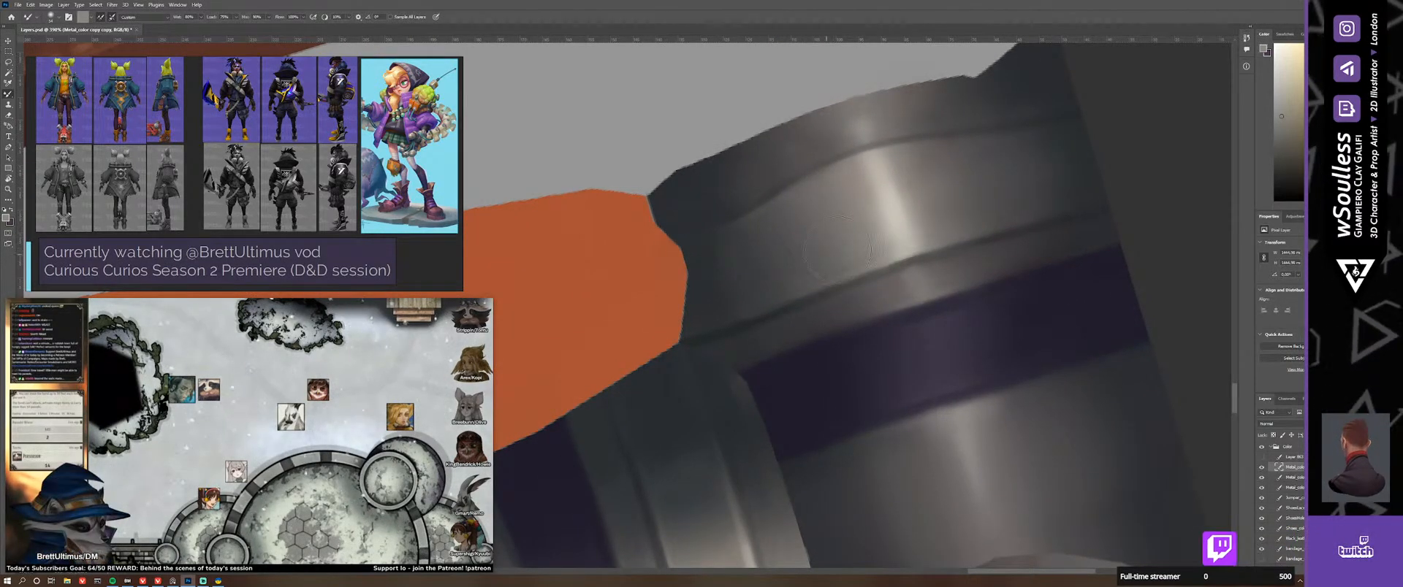
pyautogui.rightClick(823, 200)
pyautogui.press('Escape')
# Step: Save the texture document and switch to 3DCoat, where the character model is open
pyautogui.press('z')
pyautogui.moveTo(811, 263); pyautogui.dragTo(738, 269)
pyautogui.hotkey('ctrl', 's')
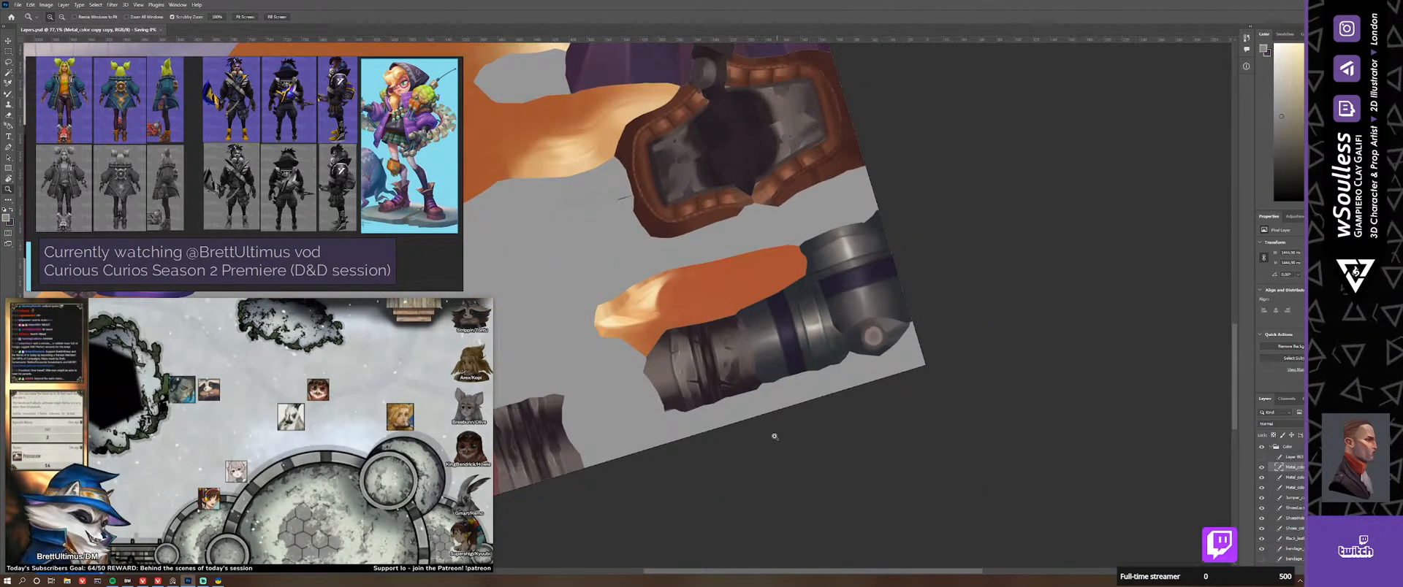
pyautogui.hotkey('alt', 'Tab')
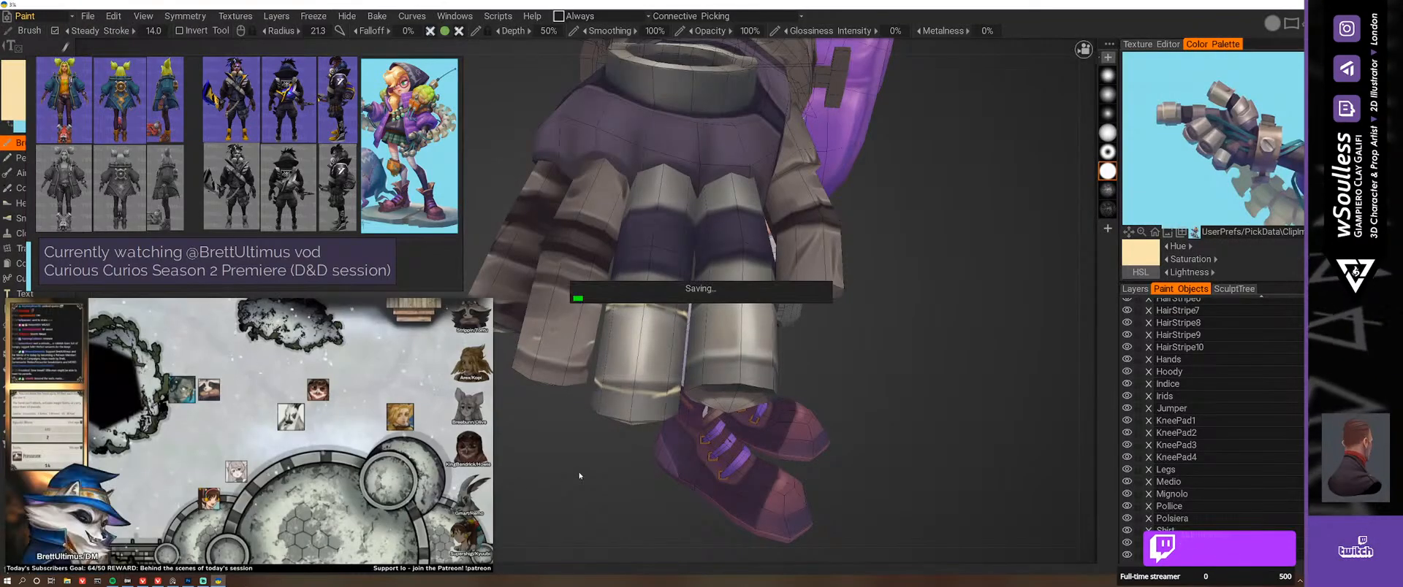